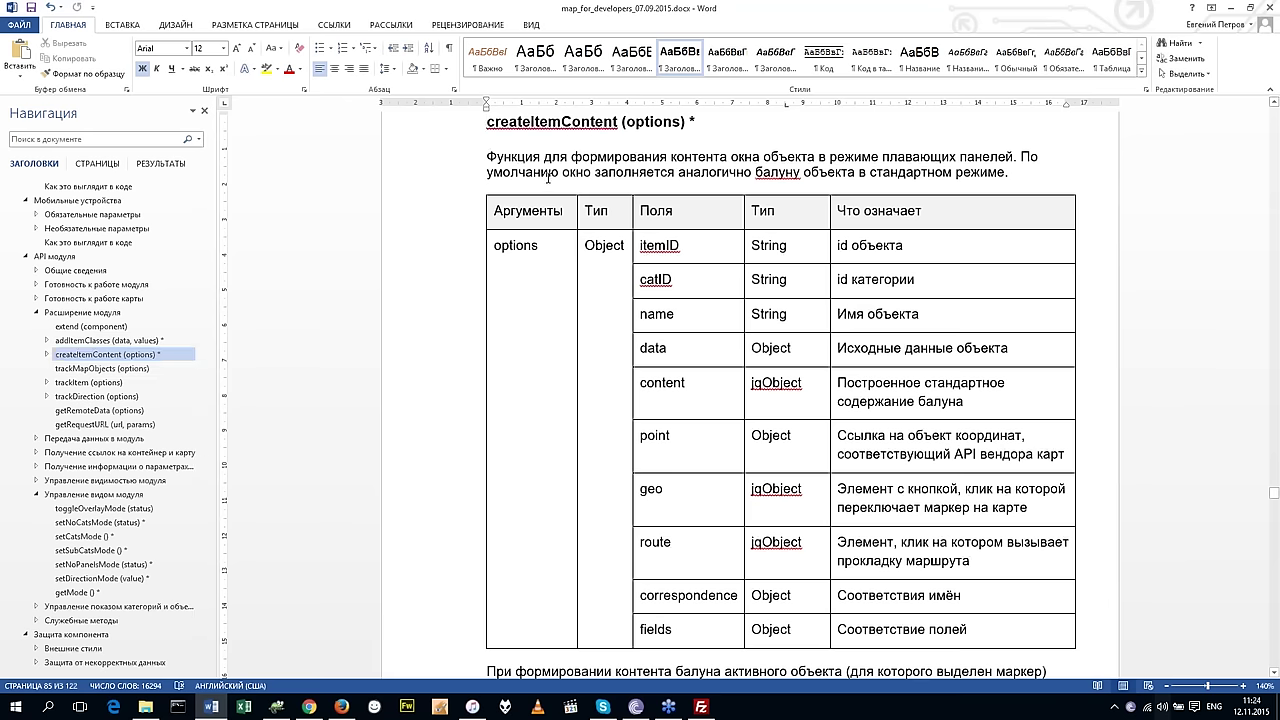
Switch to Firefox and open the balloon of the object "Денежная кладовая" from the object list on the map.
key("alt+Tab")
left_click(110, 285)
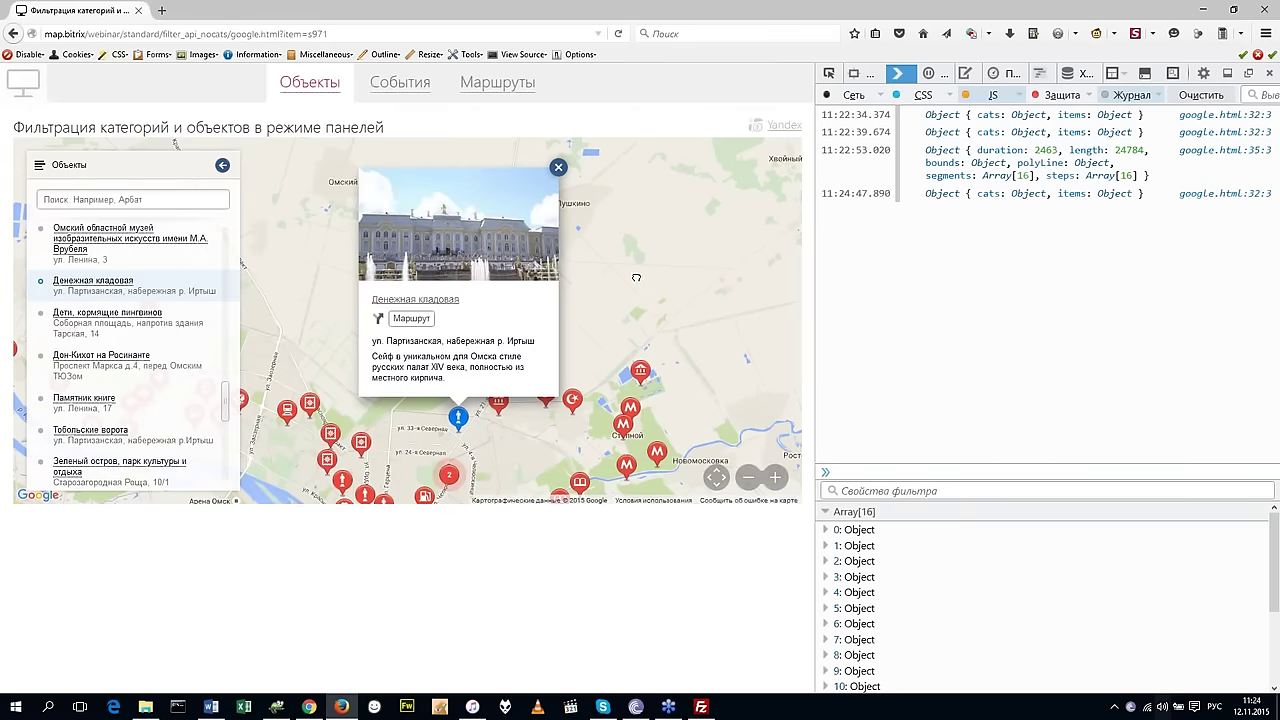
left_click_drag(636, 277, 633, 277)
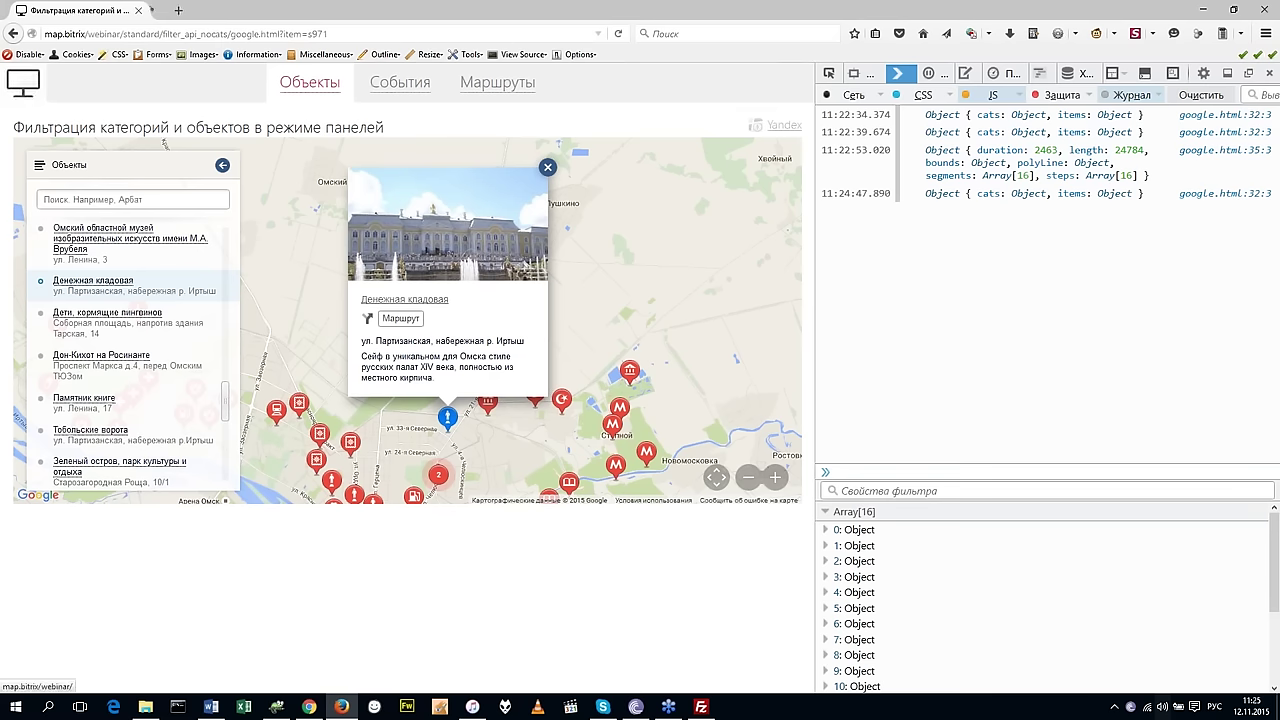
Open the google.html demo in the slide/filter_html folder of the webinar directory in a separate browser tab.
left_click(23, 83)
left_click(27, 167)
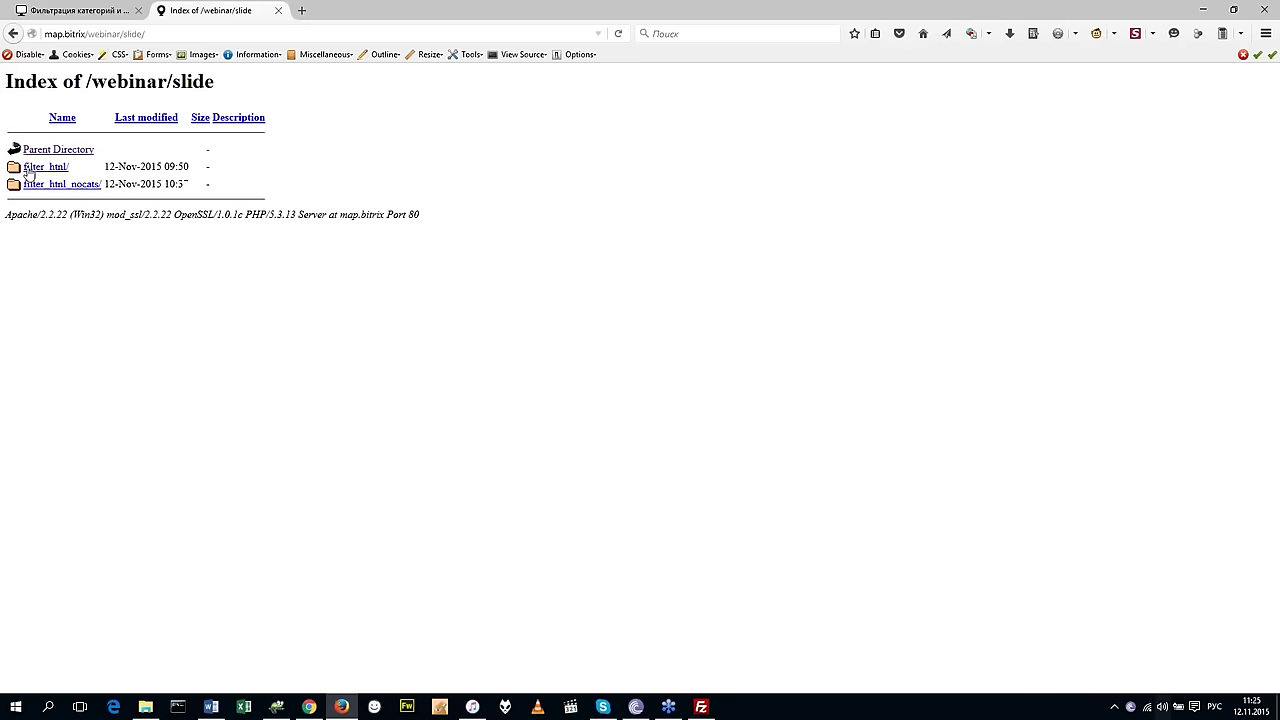
left_click(32, 167)
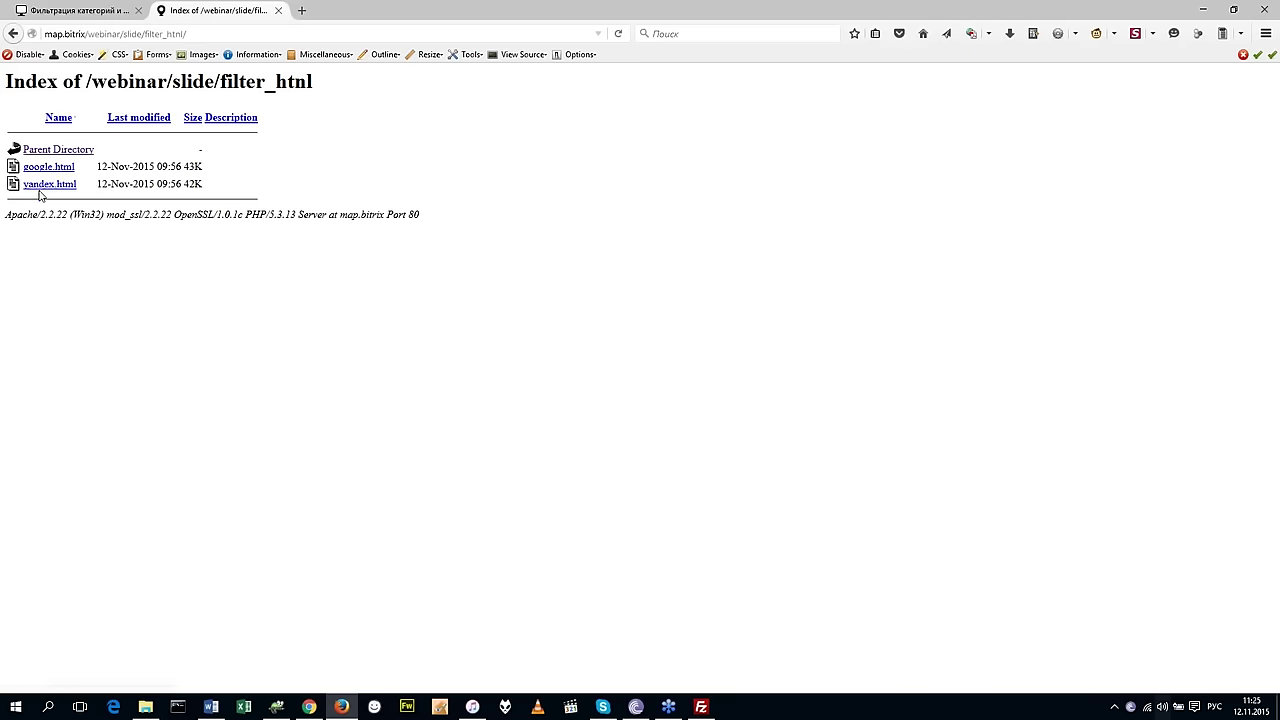
left_click(60, 168)
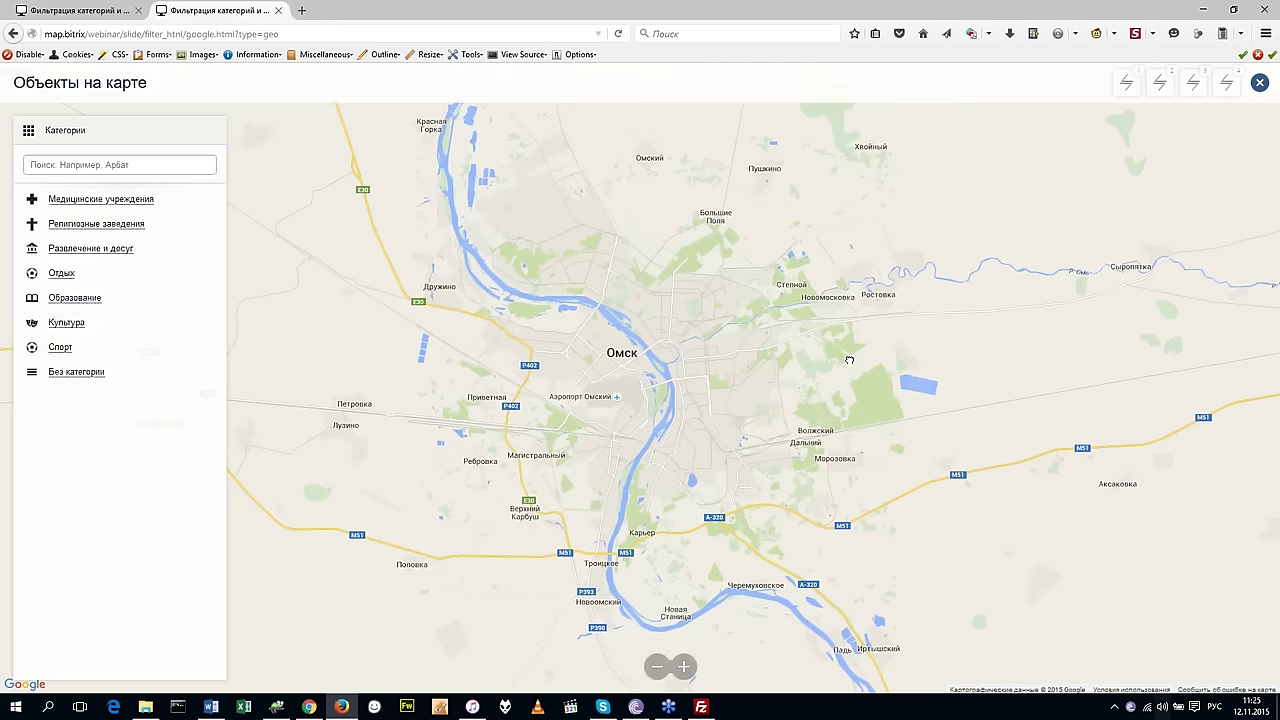
Show the details of "Парк культуры и отдыха им. 30-летия ВЛКСМ" from the category "Отдых" on the map.
left_click_drag(849, 360, 863, 291)
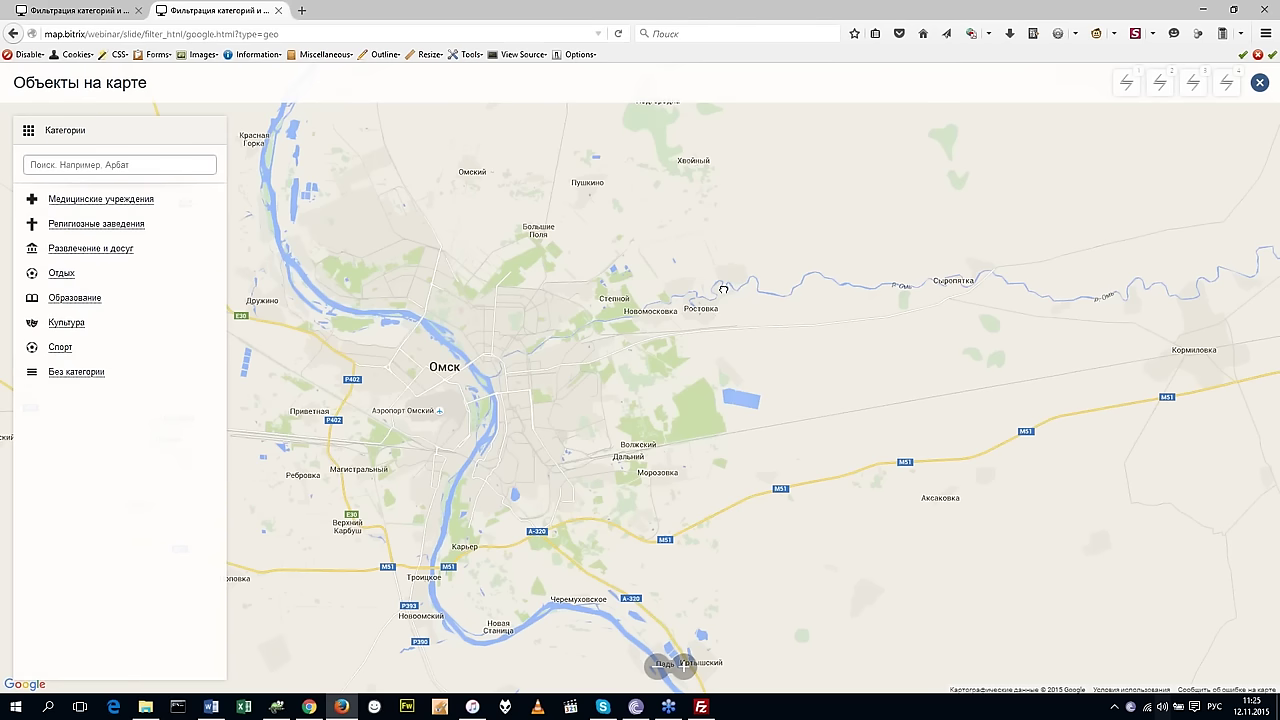
left_click_drag(723, 289, 710, 291)
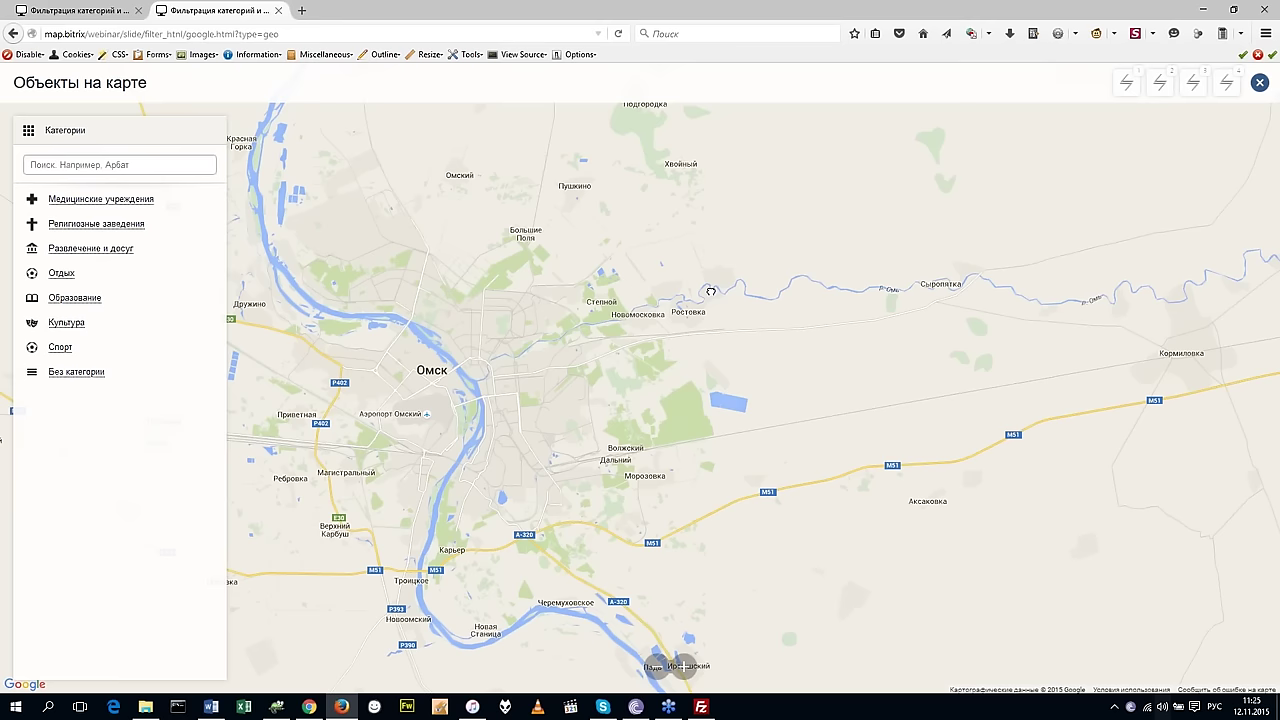
left_click(62, 275)
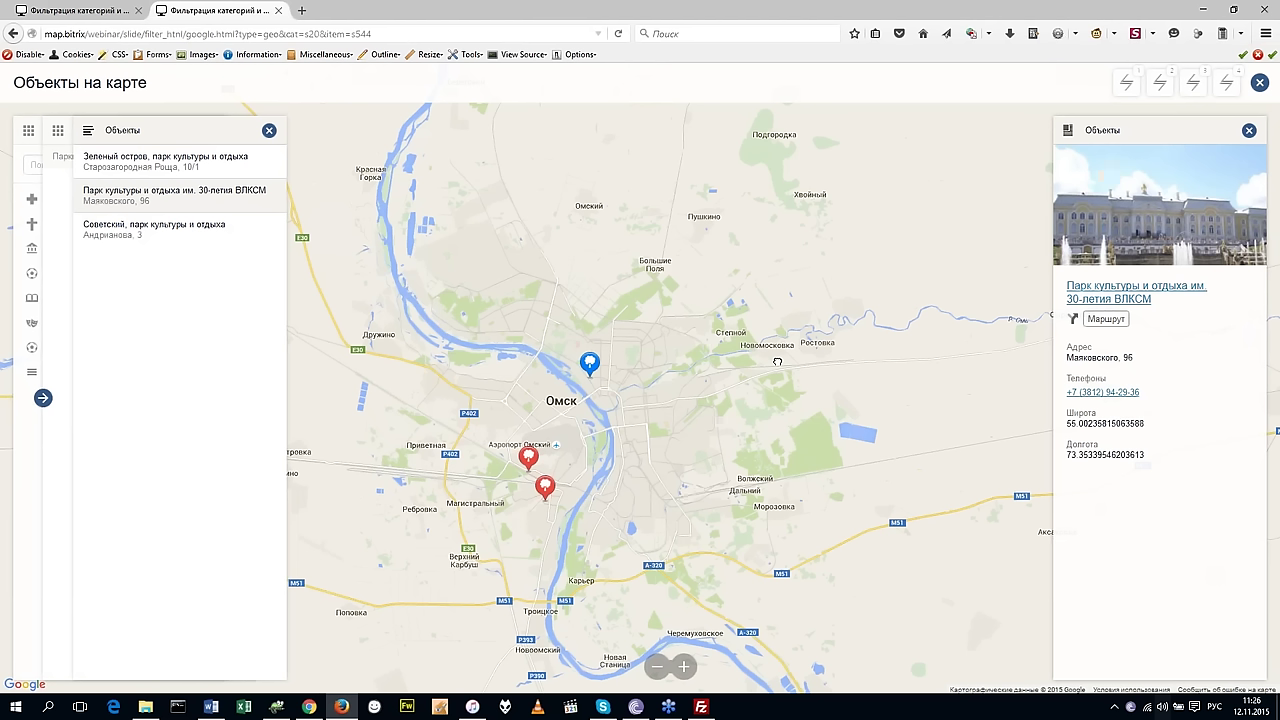
left_click_drag(777, 362, 775, 361)
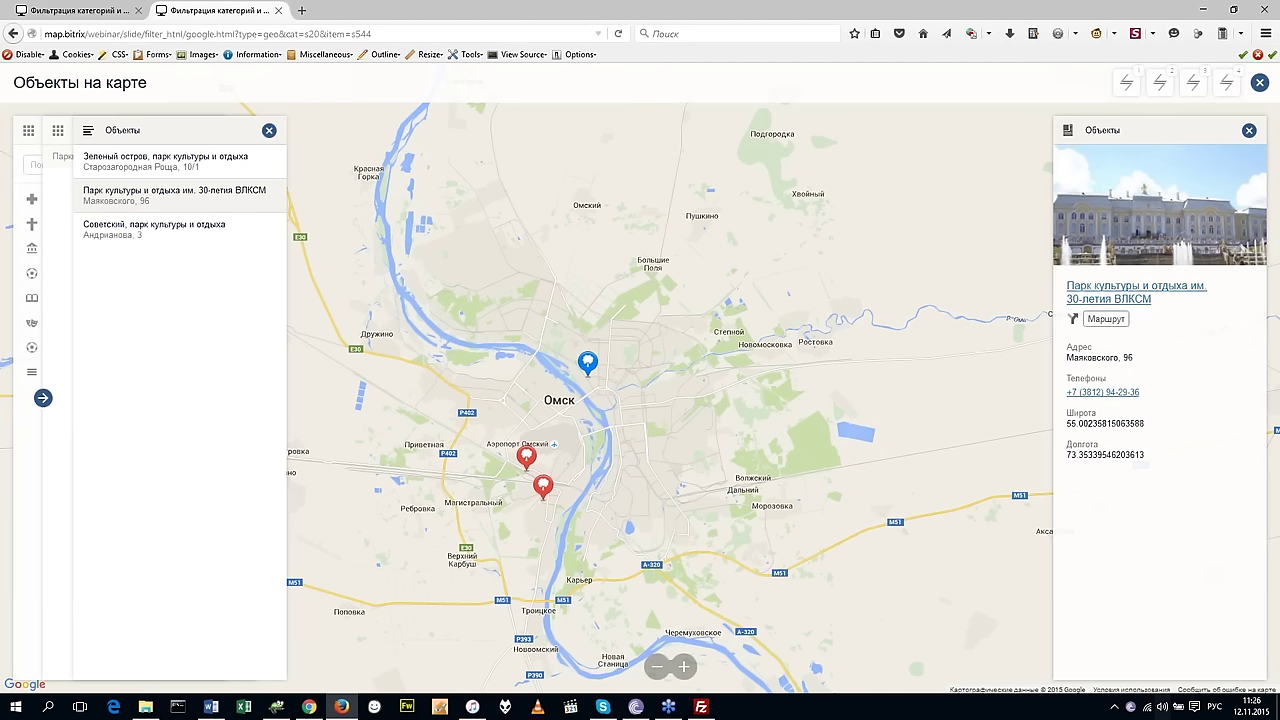
left_click(82, 9)
left_click(225, 10)
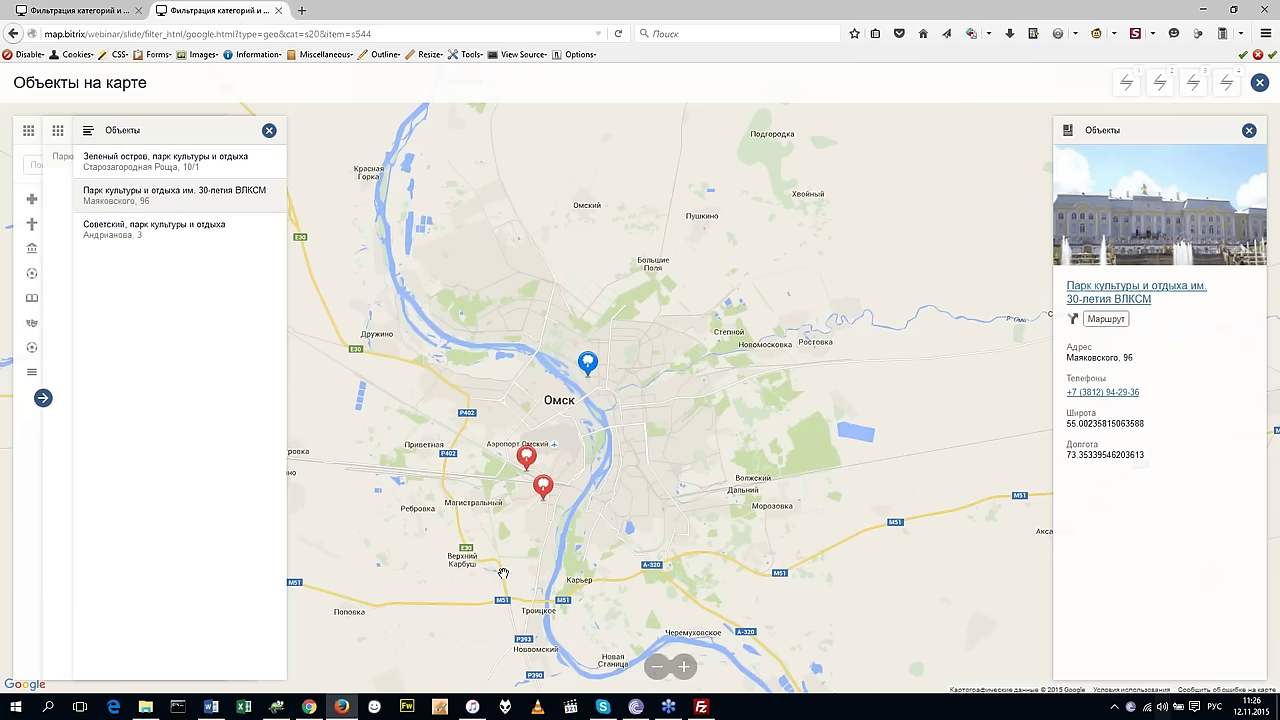
Open google.html from the webinar\slide\filter_html folder in Notepad++ using File Explorer.
mouse_move(281, 710)
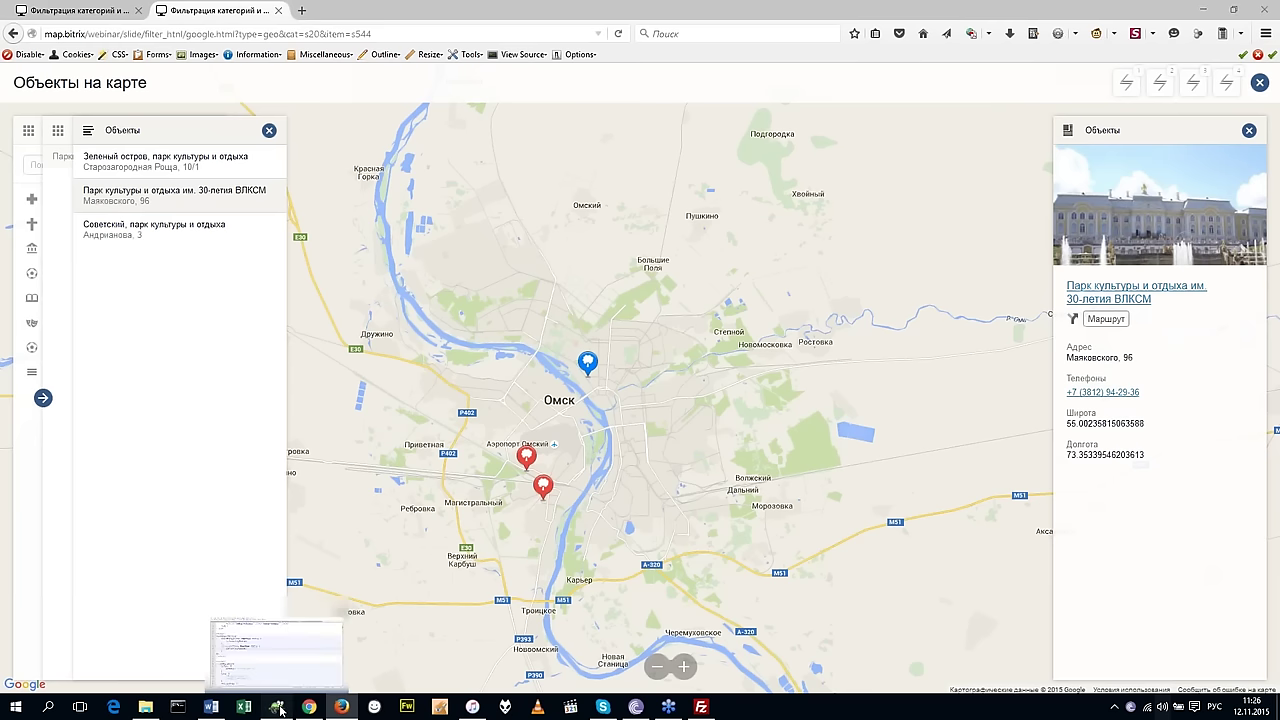
left_click(279, 708)
left_click(145, 708)
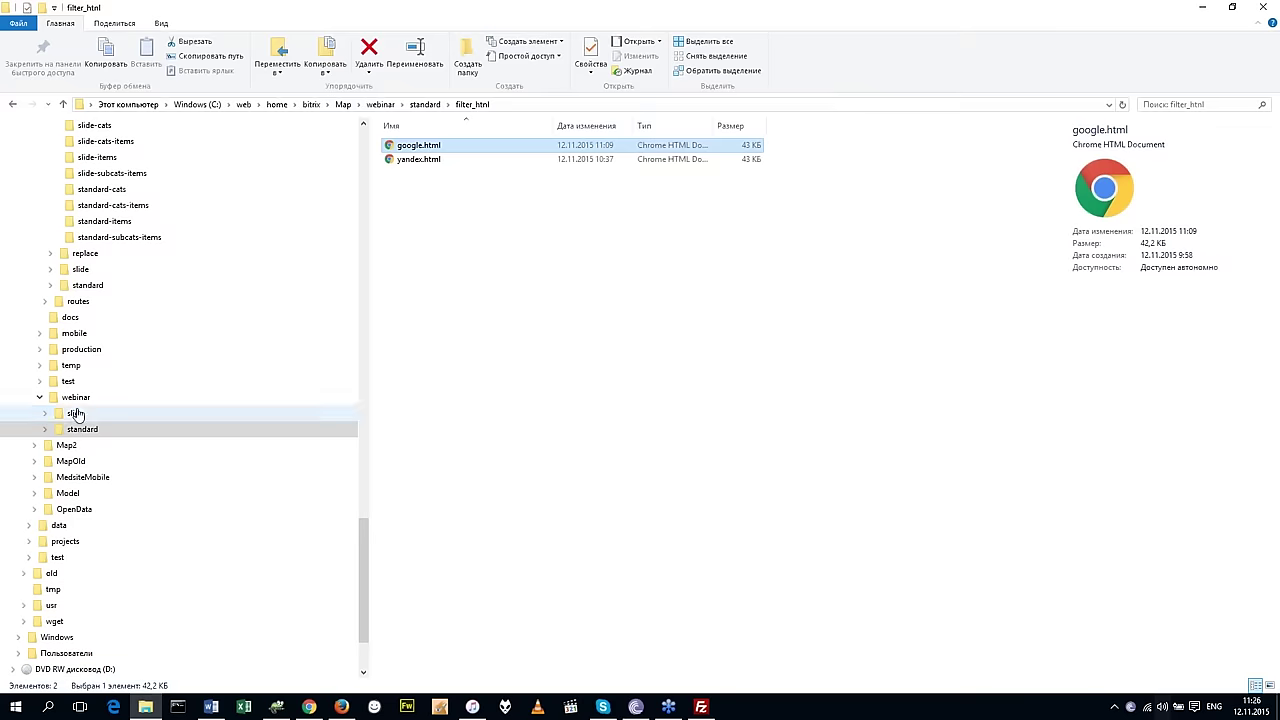
left_click(77, 414)
left_click(397, 148)
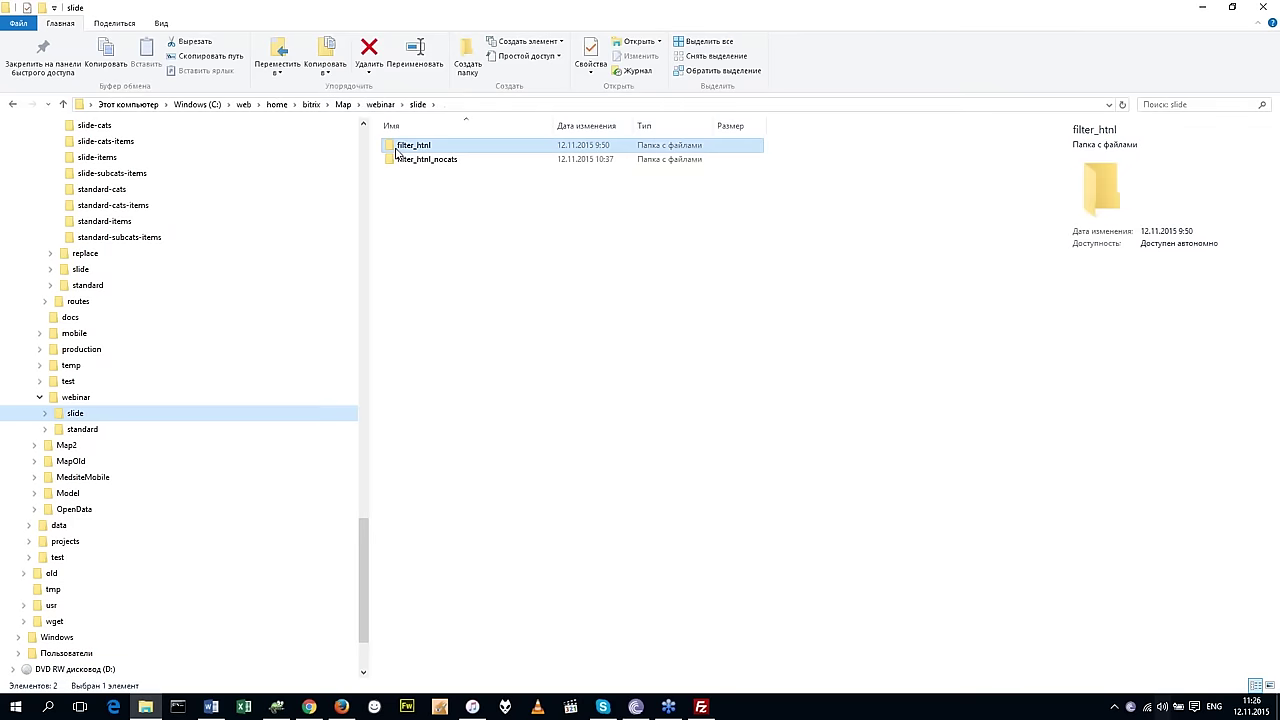
double_click(399, 148)
double_click(418, 146)
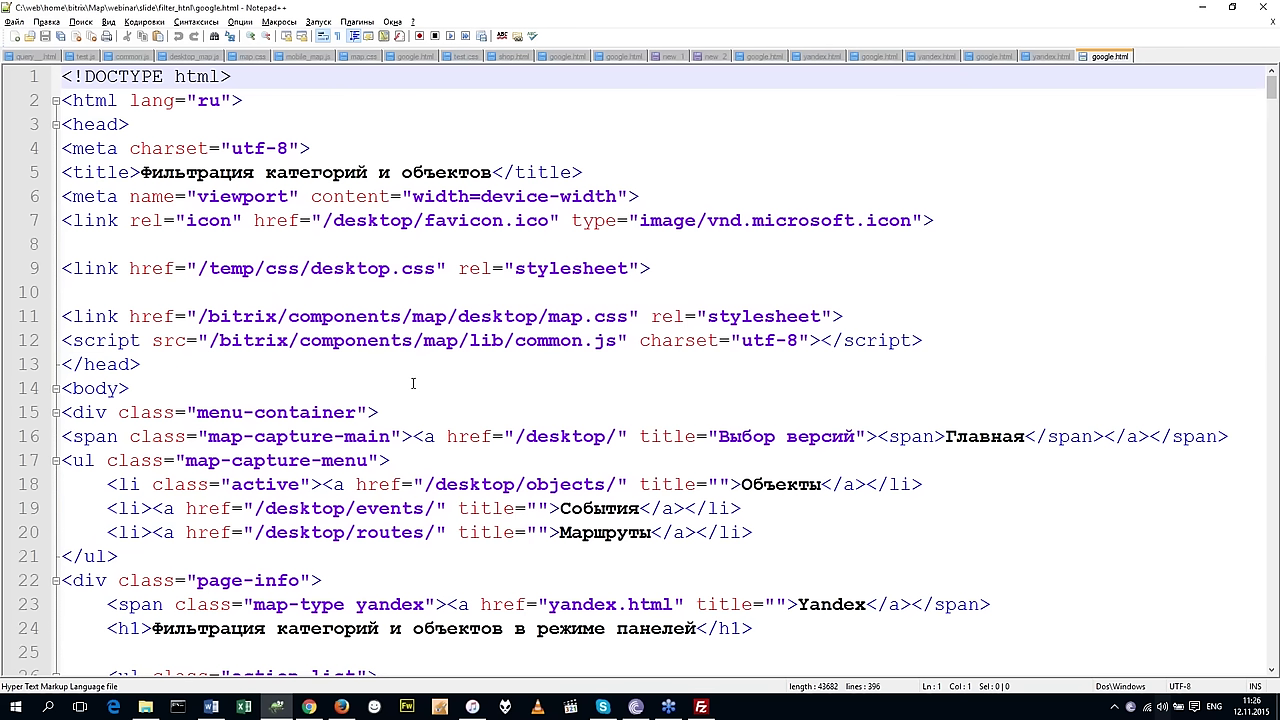
Examine the overlayType and itemCustomView parameters in the $GeoMapp.init settings of google.html.
scroll(413, 383, "down", 14)
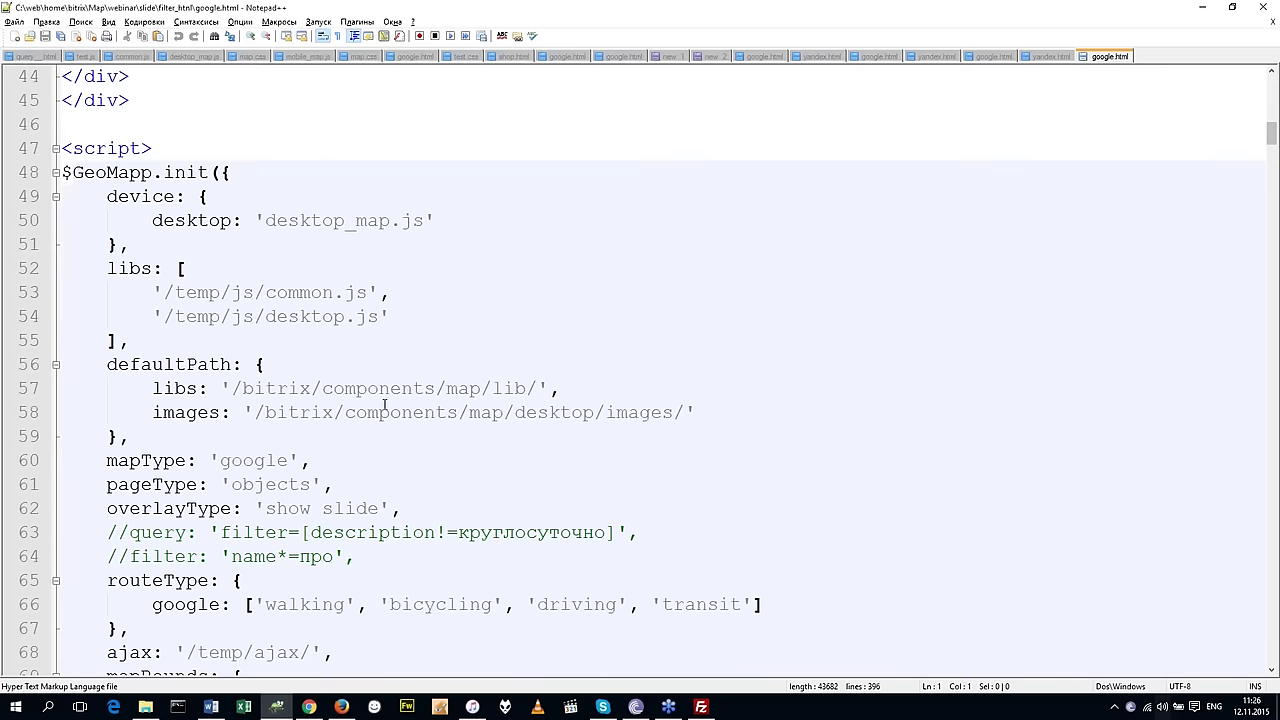
scroll(384, 404, "down", 2)
left_click(165, 388)
scroll(165, 388, "down", 2)
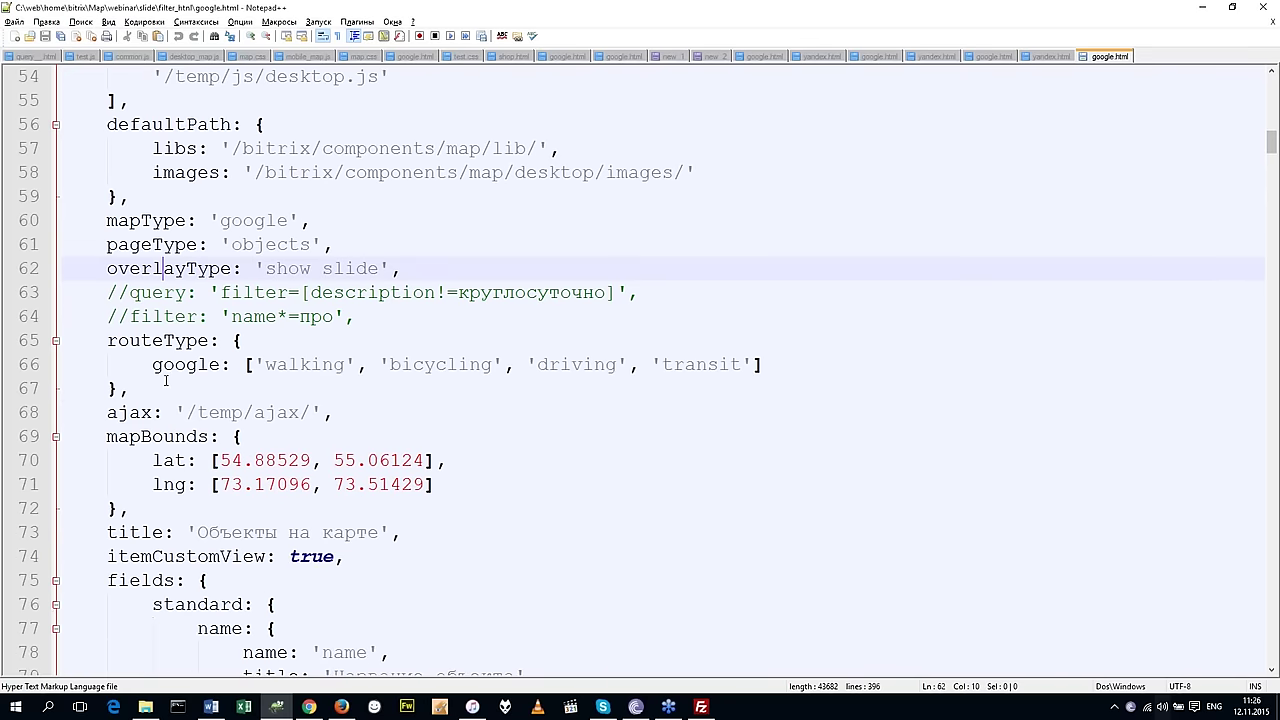
scroll(165, 380, "down", 2)
scroll(165, 380, "down", 2)
double_click(185, 316)
left_click(372, 315)
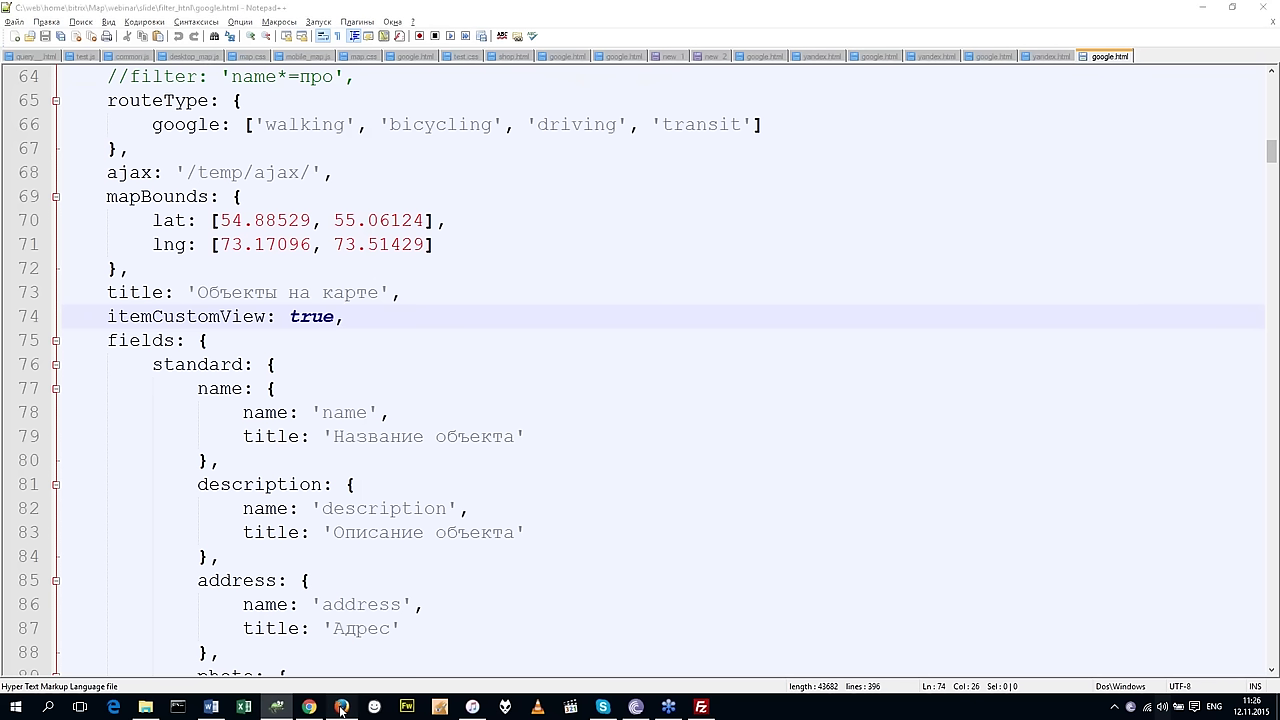
Check the park's detail panel on the map page in Firefox and return to the code in Notepad++.
left_click(341, 707)
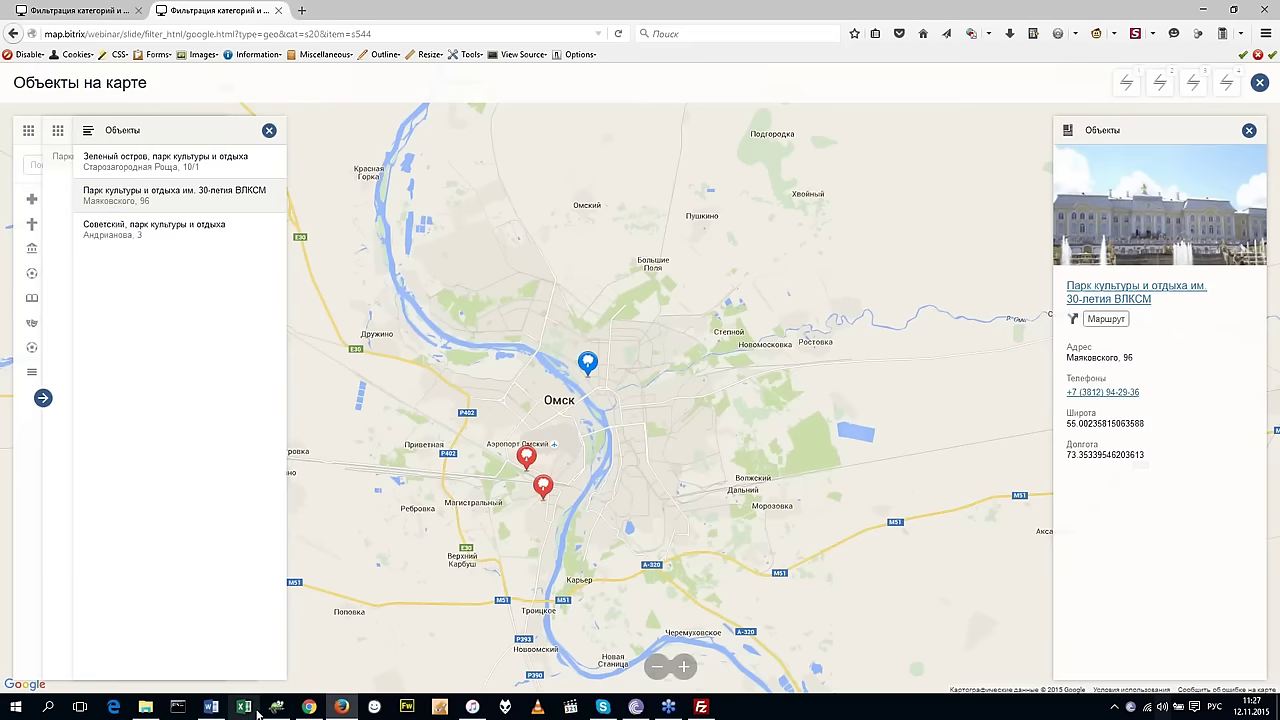
mouse_move(279, 712)
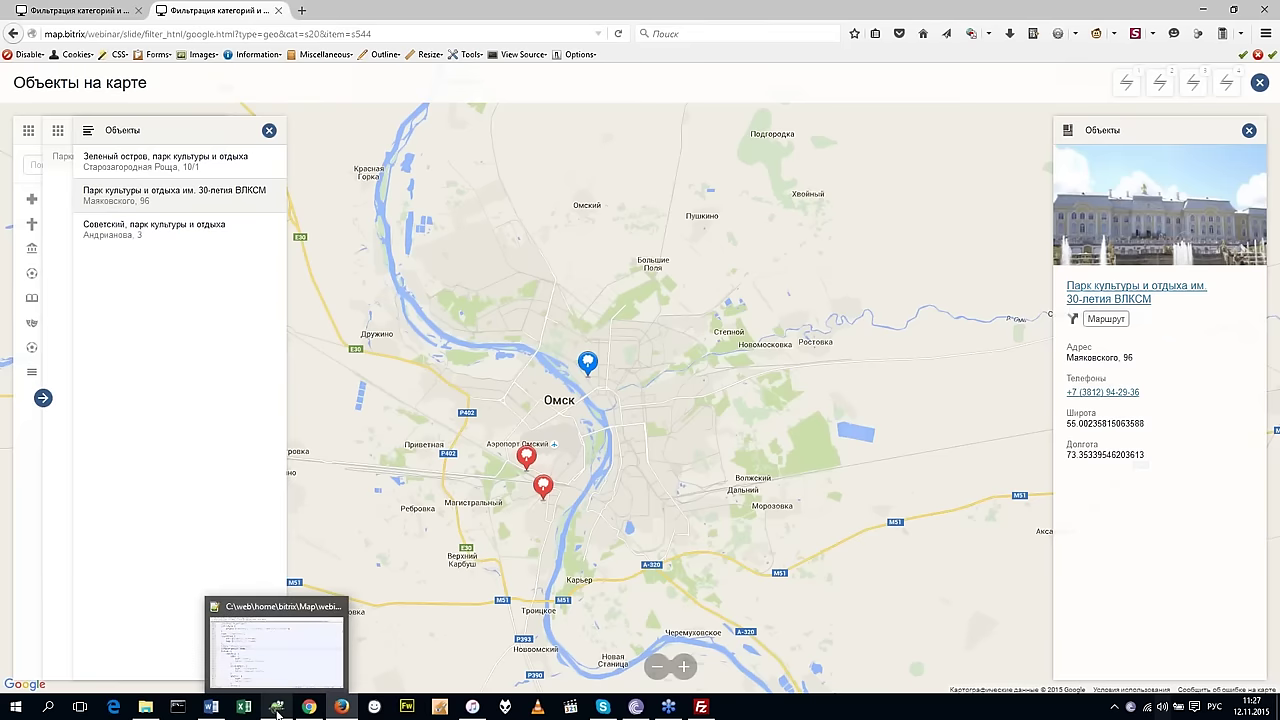
left_click(278, 712)
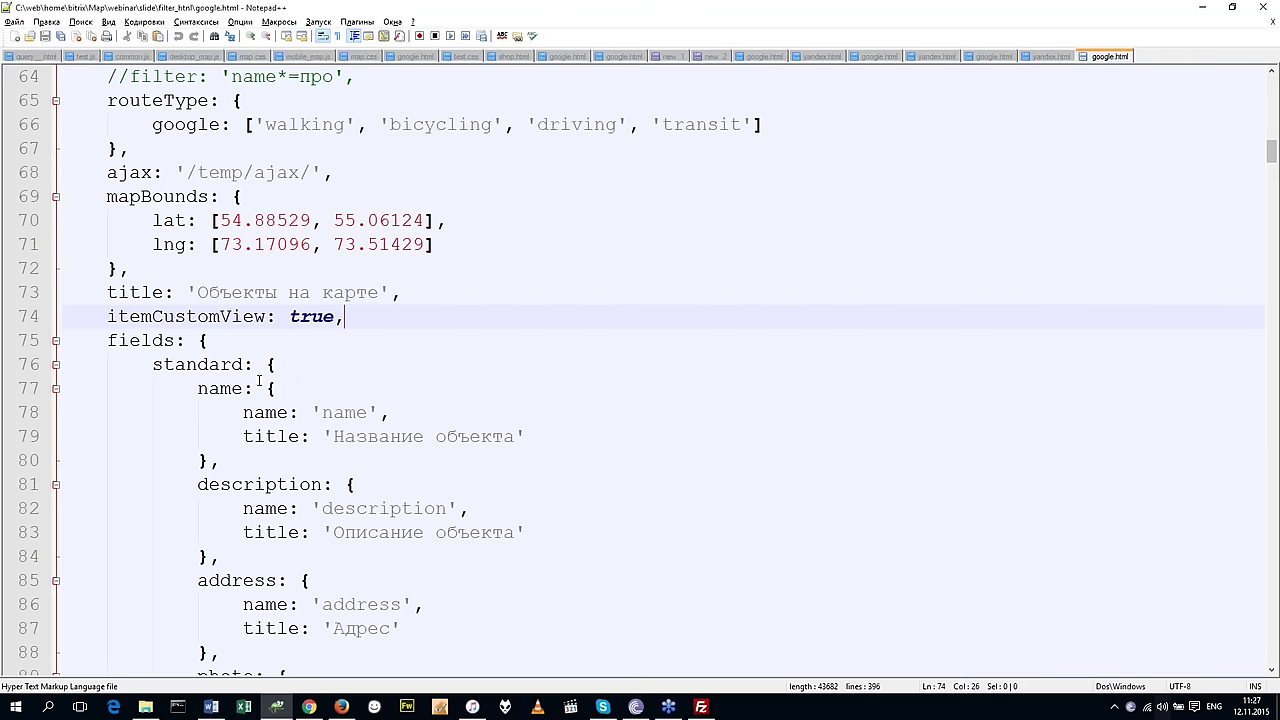
Examine the standard field group inside the fields parameter, from its opening brace through its last field definition.
scroll(239, 385, "down", 2)
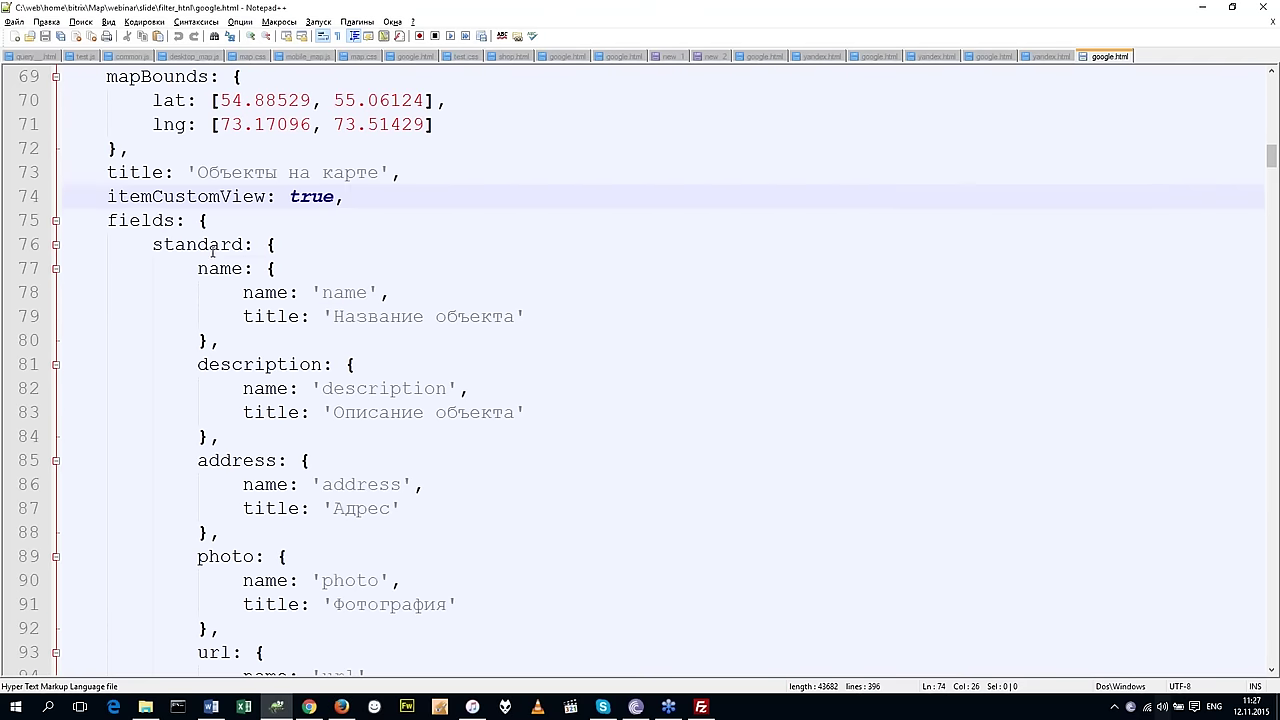
left_click(211, 246)
scroll(218, 278, "down", 2)
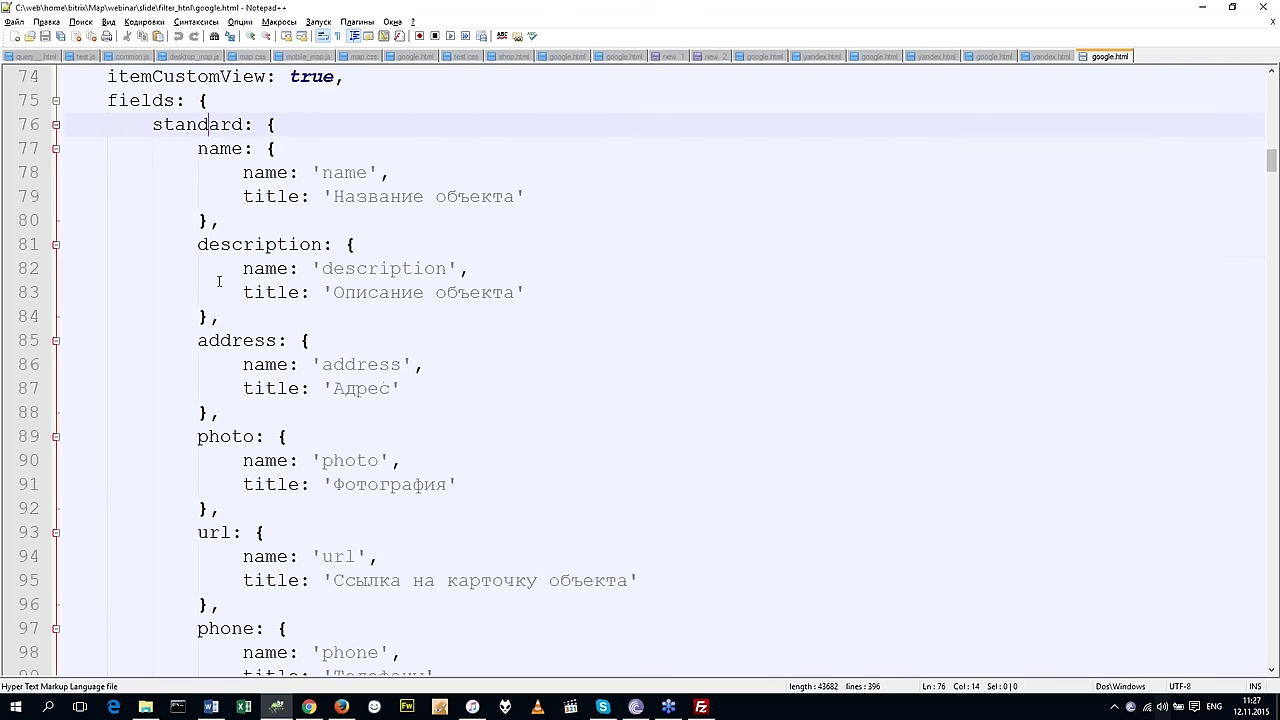
scroll(218, 281, "down", 2)
scroll(218, 281, "up", 2)
key("End")
scroll(189, 240, "down", 6)
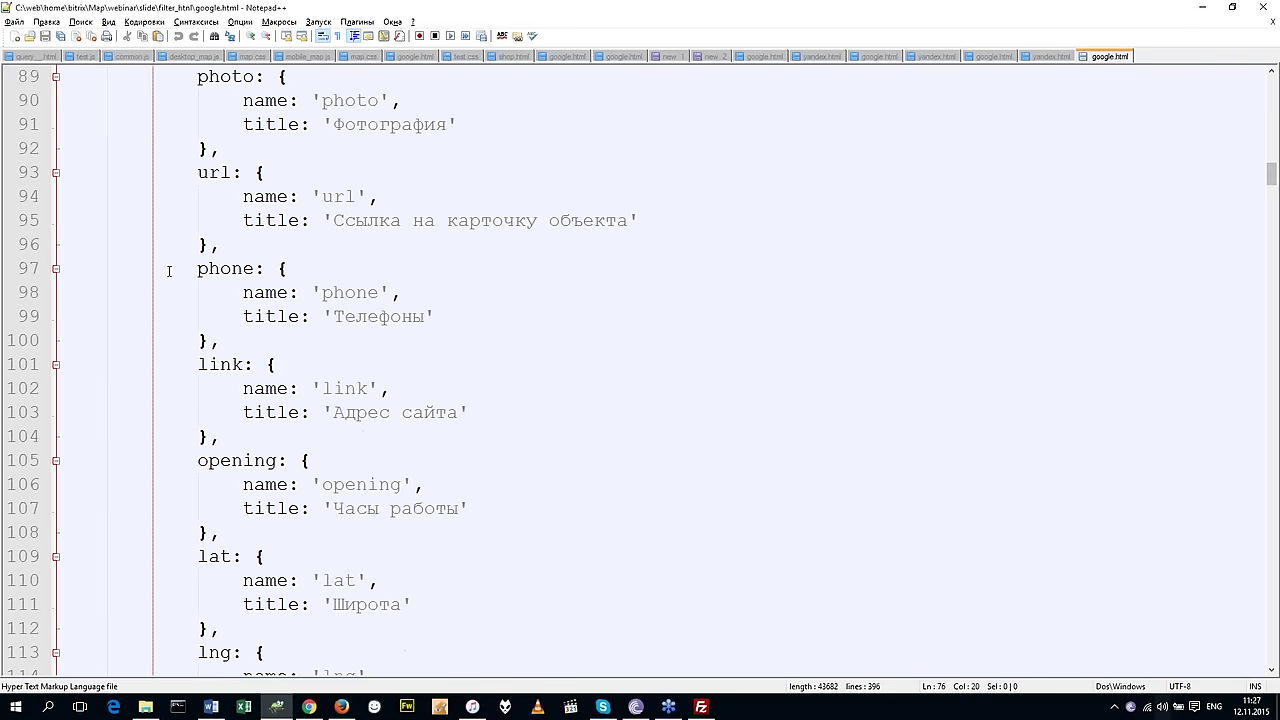
scroll(170, 274, "down", 8)
scroll(173, 280, "up", 2)
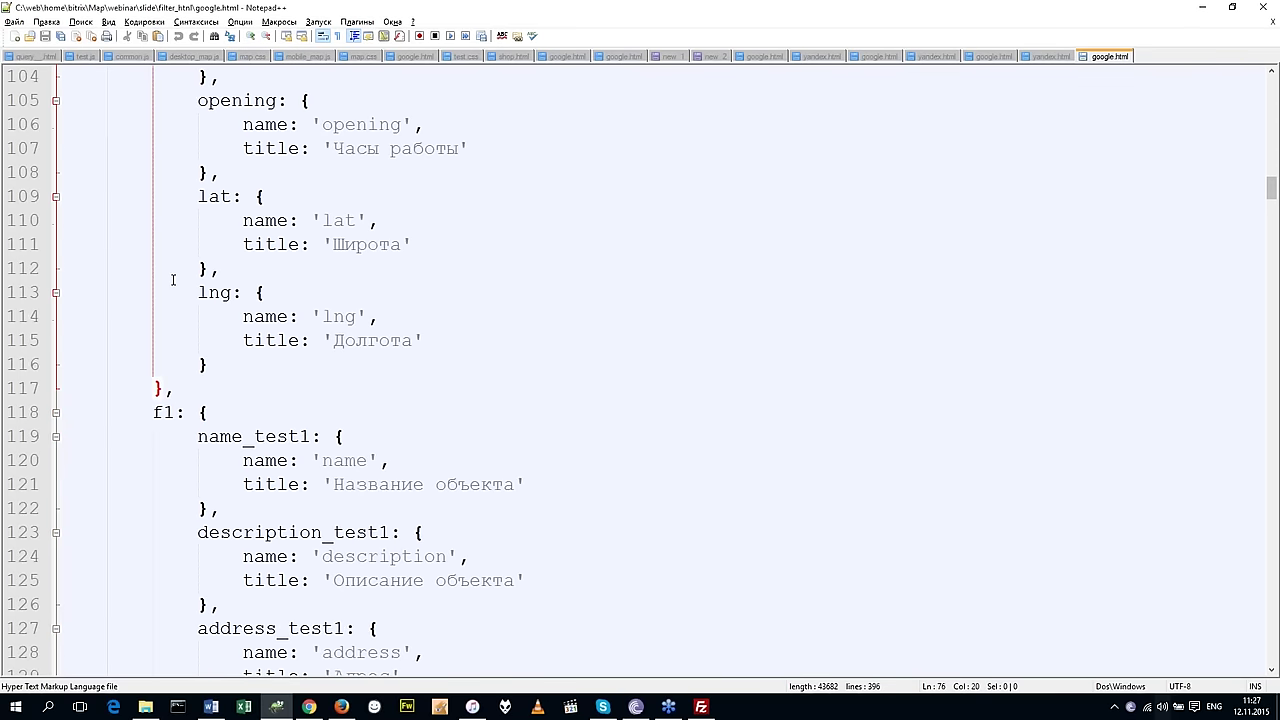
scroll(173, 280, "up", 15)
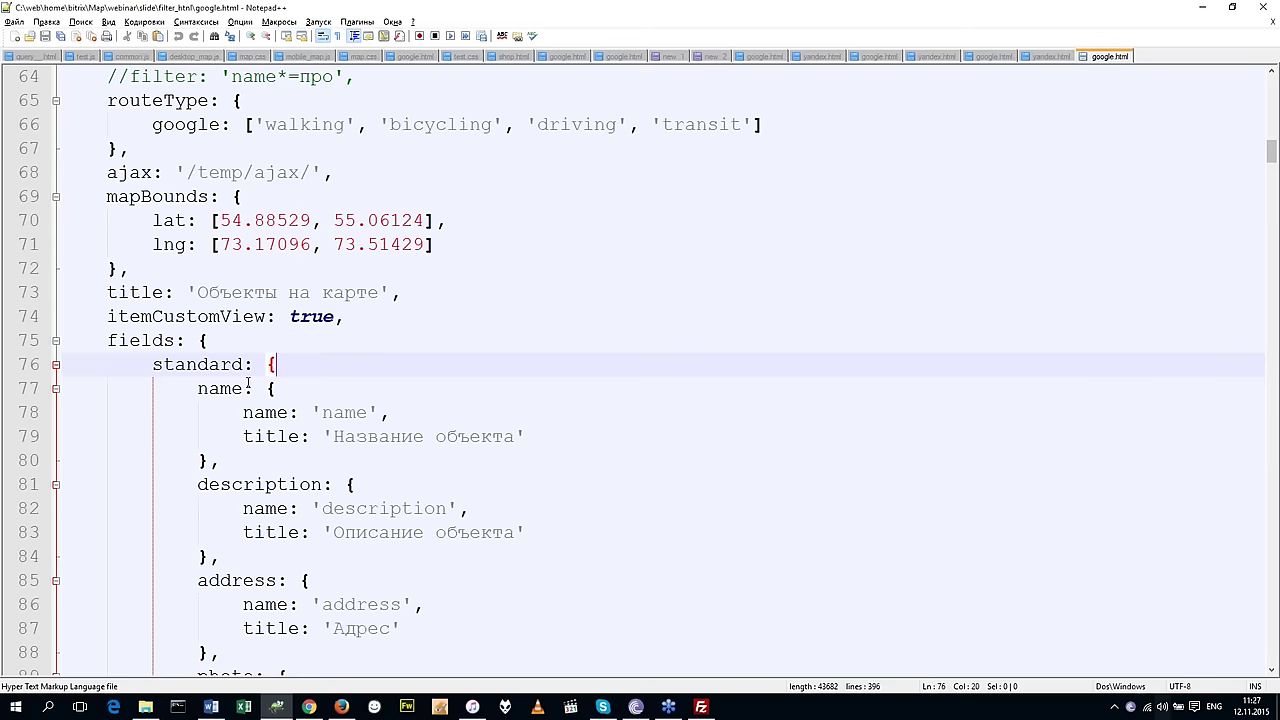
Examine the name and title properties of the url field in the standard group.
scroll(212, 388, "down", 5)
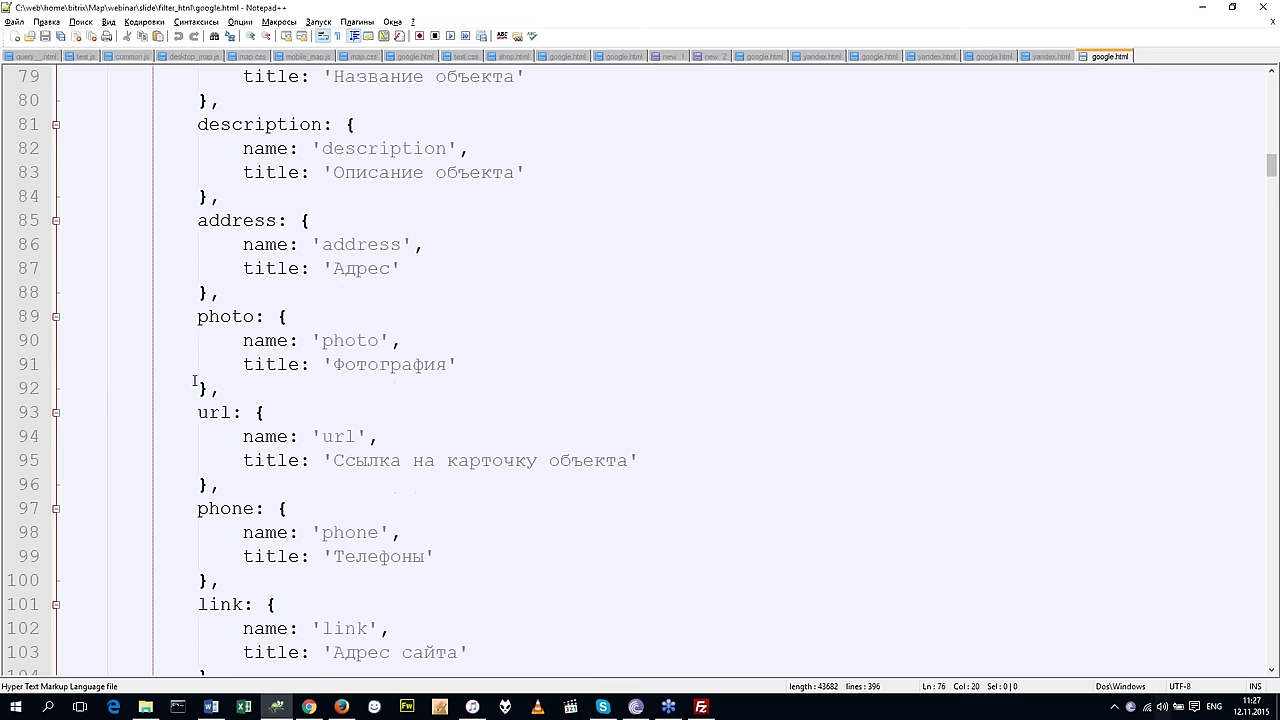
scroll(195, 381, "down", 2)
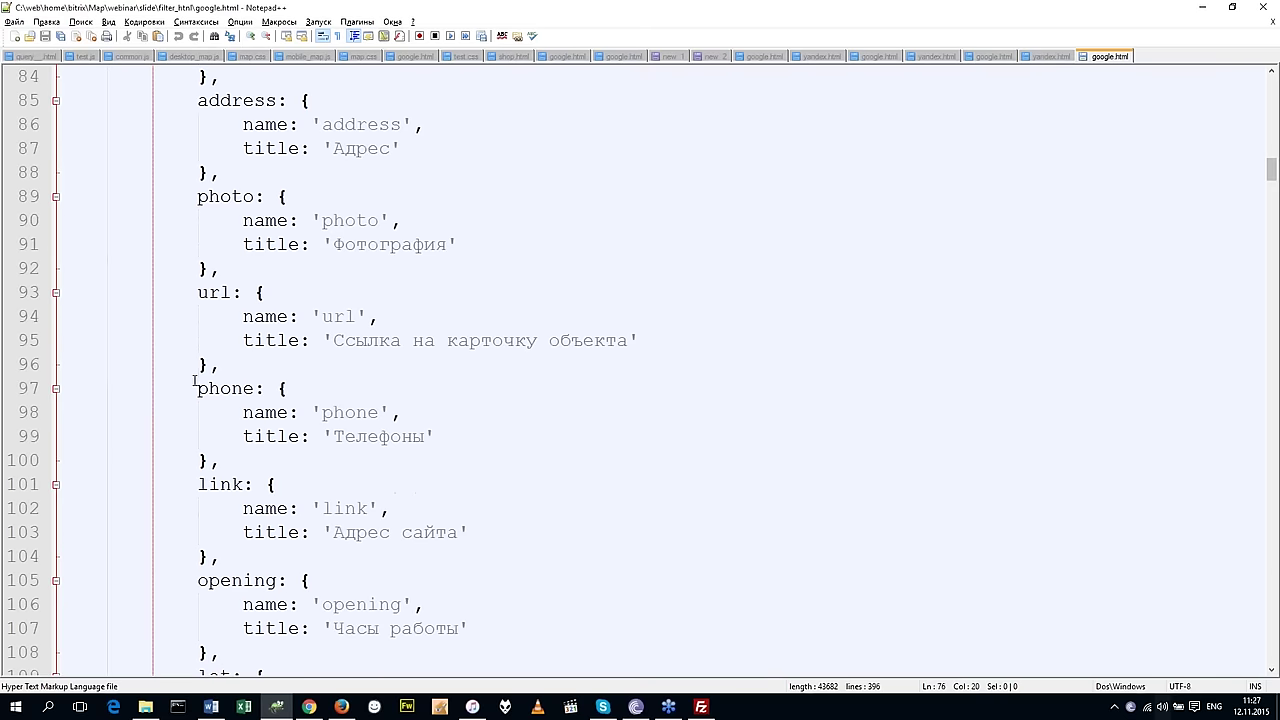
left_click(265, 316)
double_click(265, 316)
left_click_drag(630, 340, 340, 341)
left_click(644, 340)
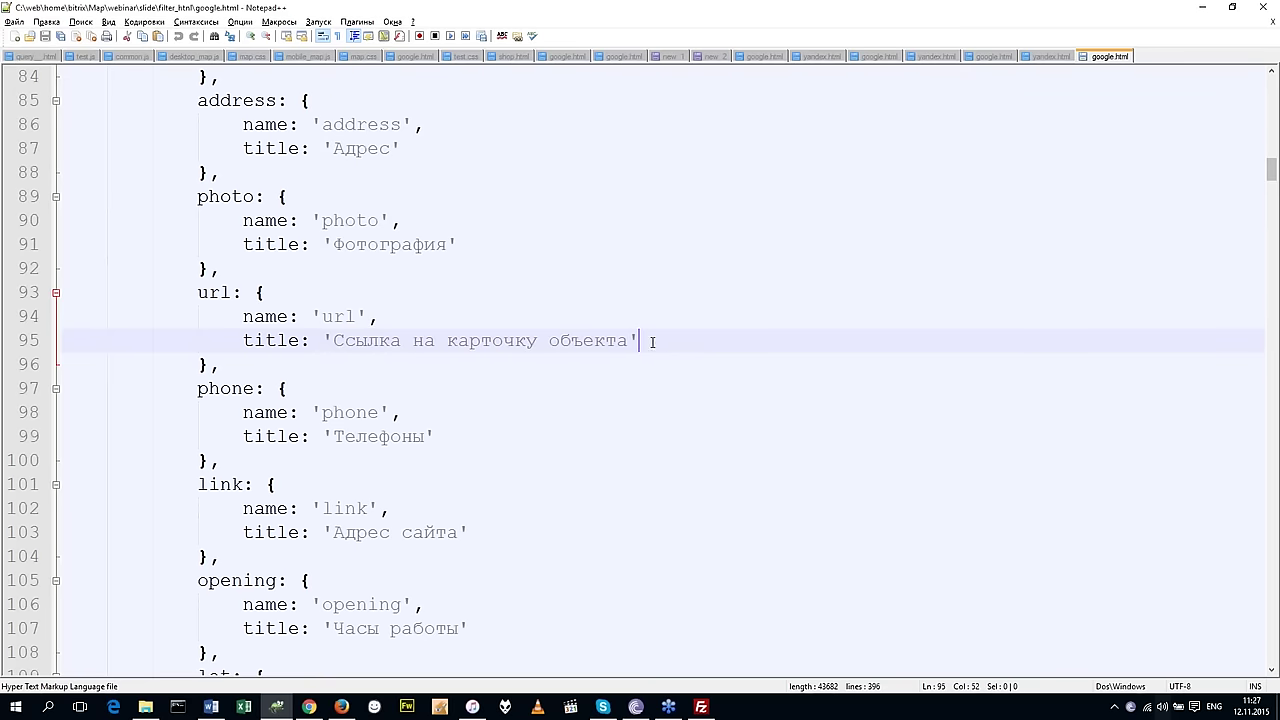
Compare the address field definition with the address shown in the park's detail panel in Firefox, returning to Notepad++.
scroll(300, 334, "up", 2)
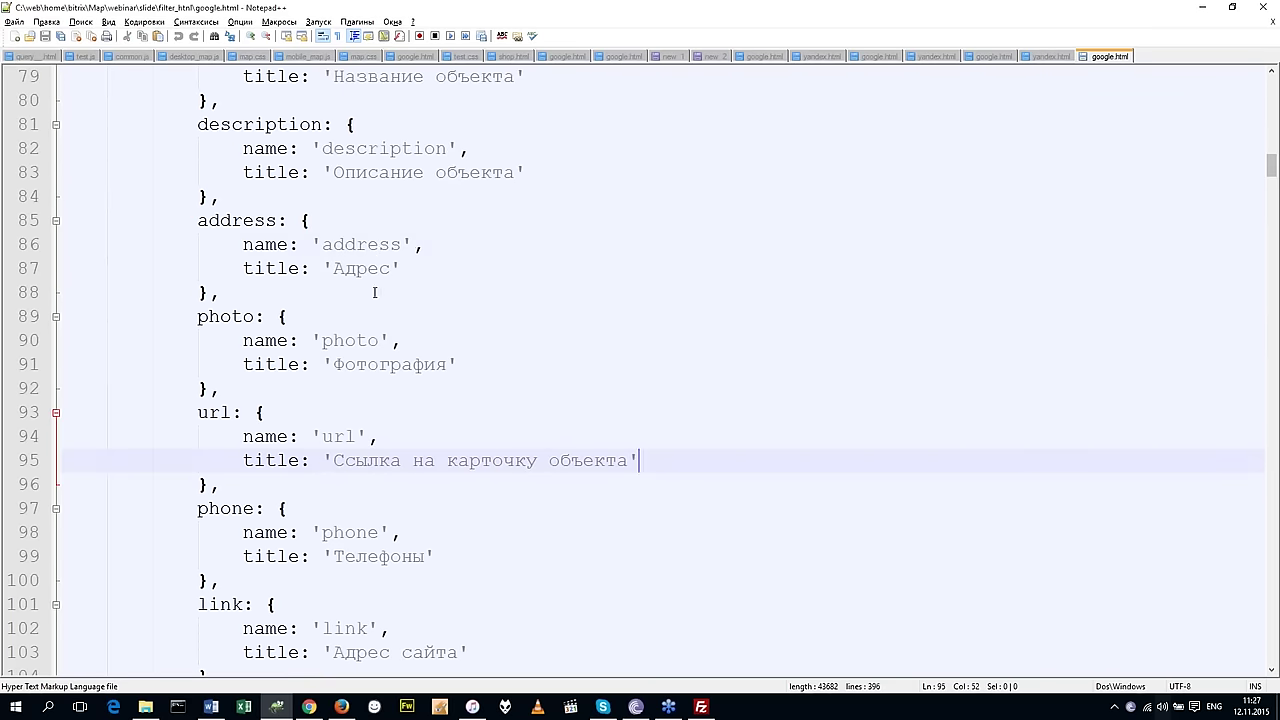
left_click(437, 250)
key("alt+Tab")
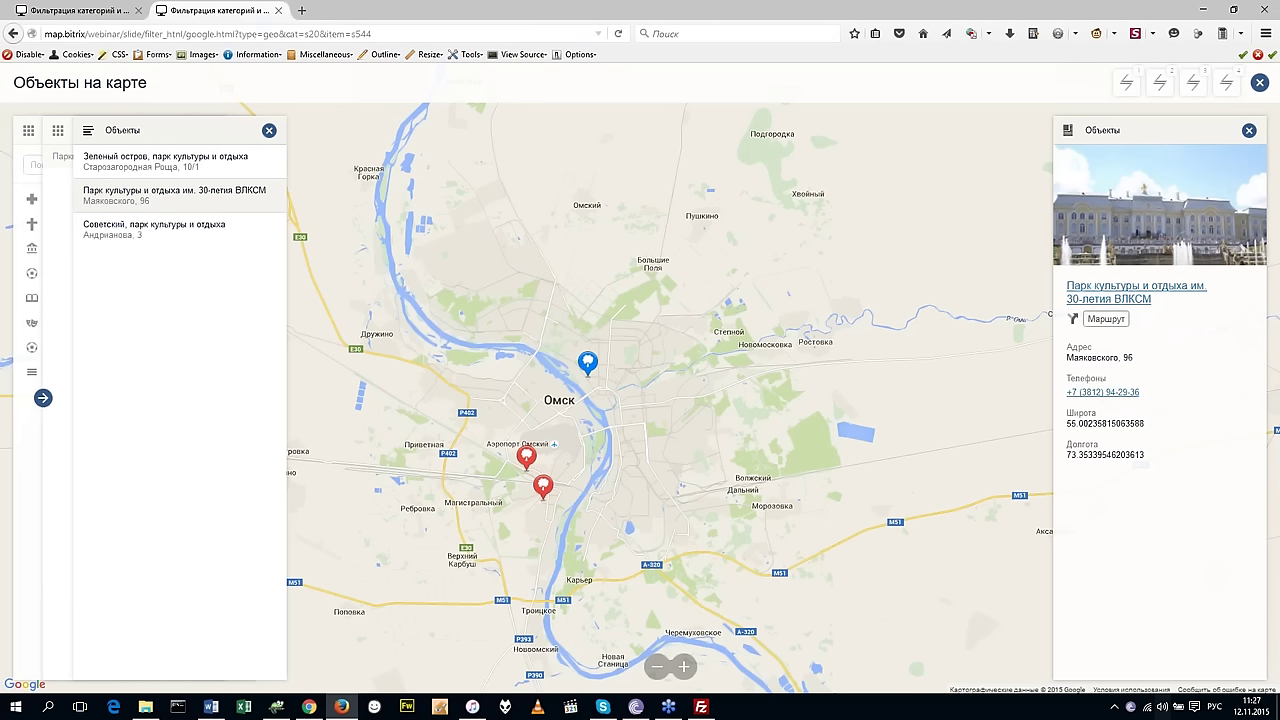
key("alt+Tab")
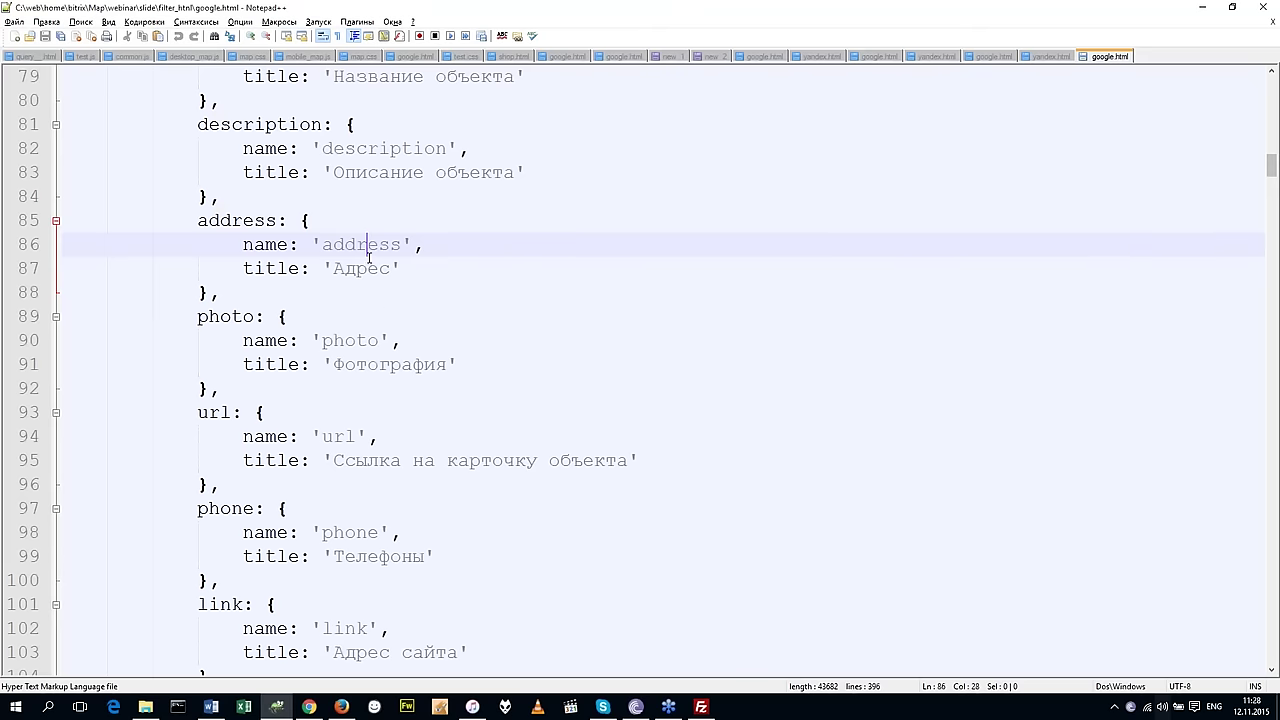
left_click(443, 244)
left_click(371, 221)
Examine the remaining standard field definitions down to the lat field and its title.
scroll(375, 246, "up", 2)
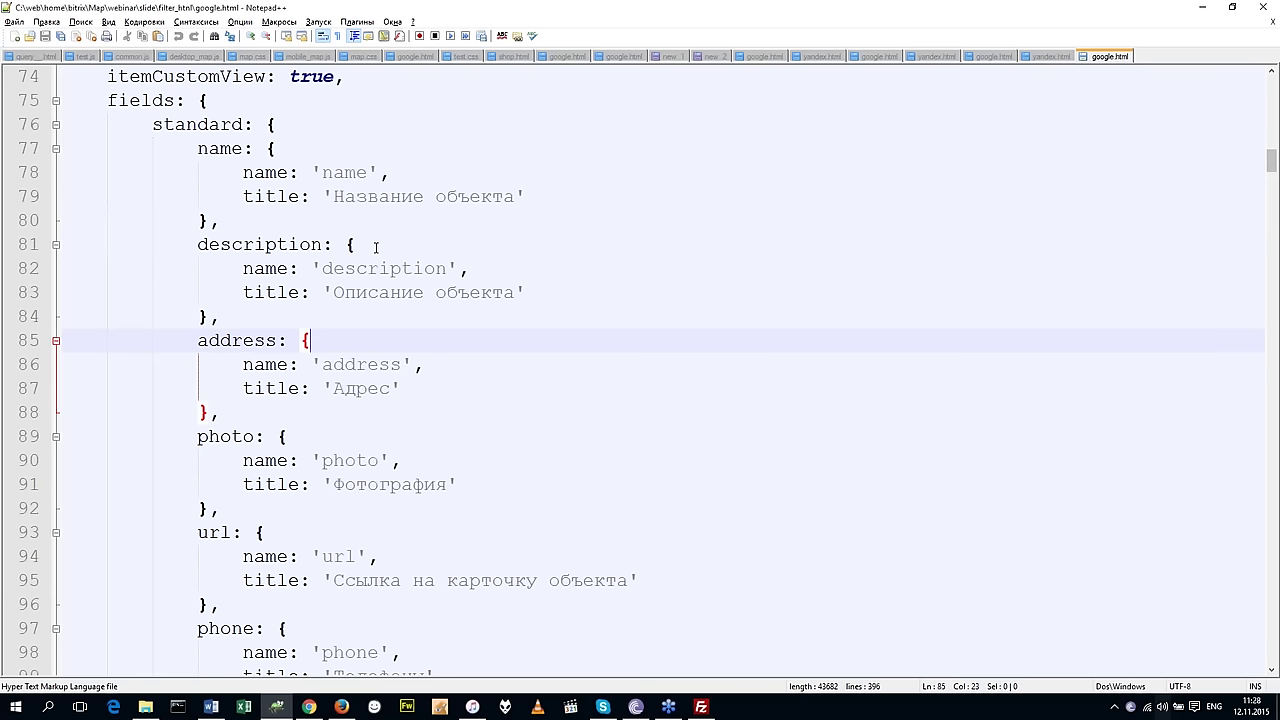
scroll(404, 244, "down", 8)
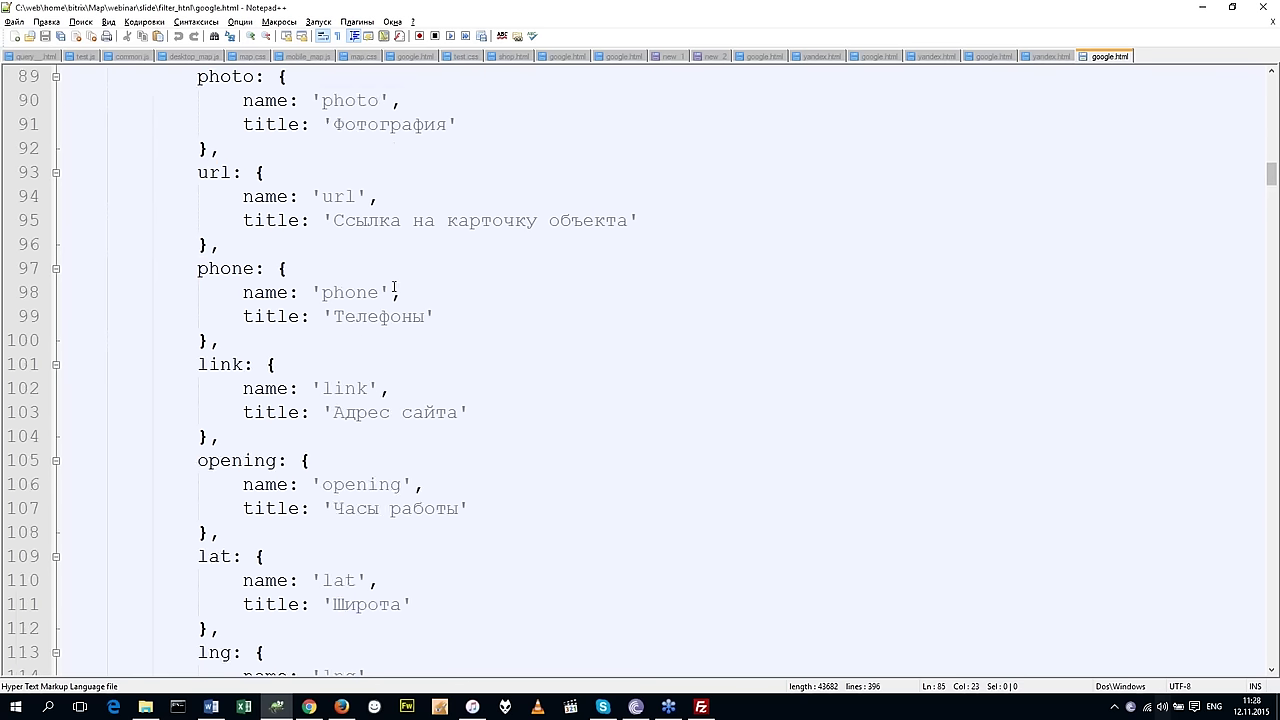
left_click(310, 320)
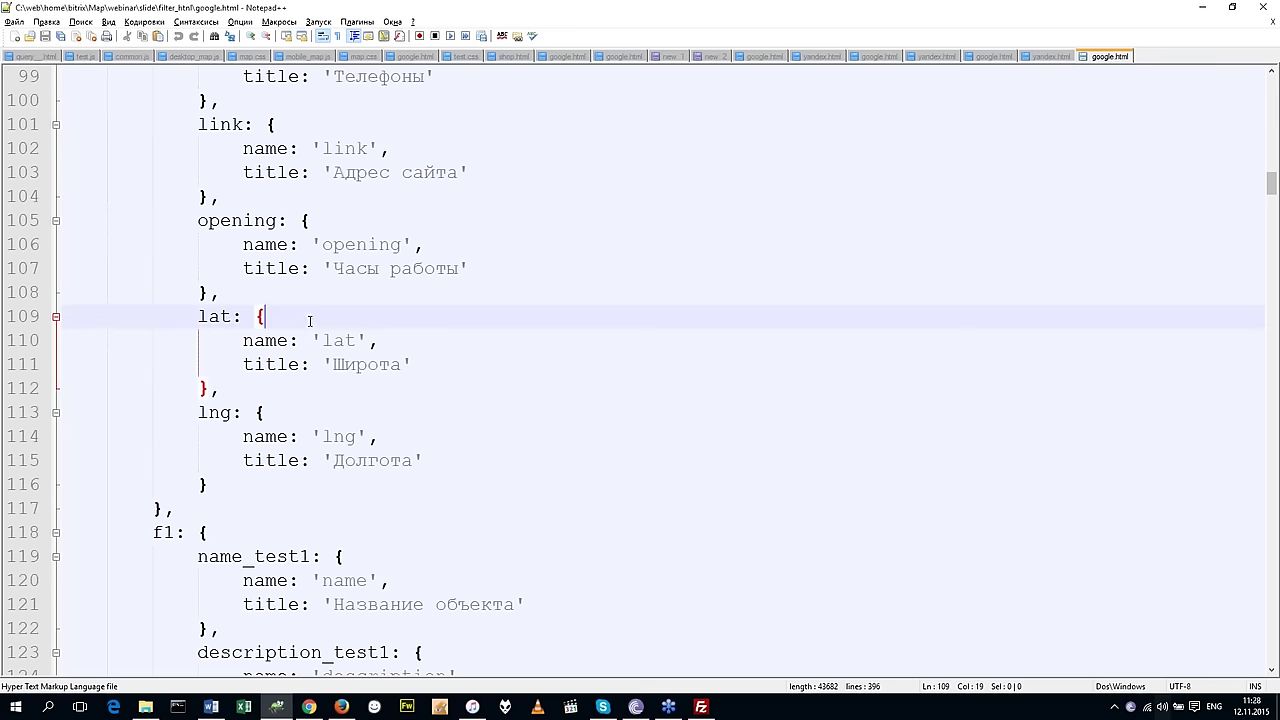
left_click(452, 365)
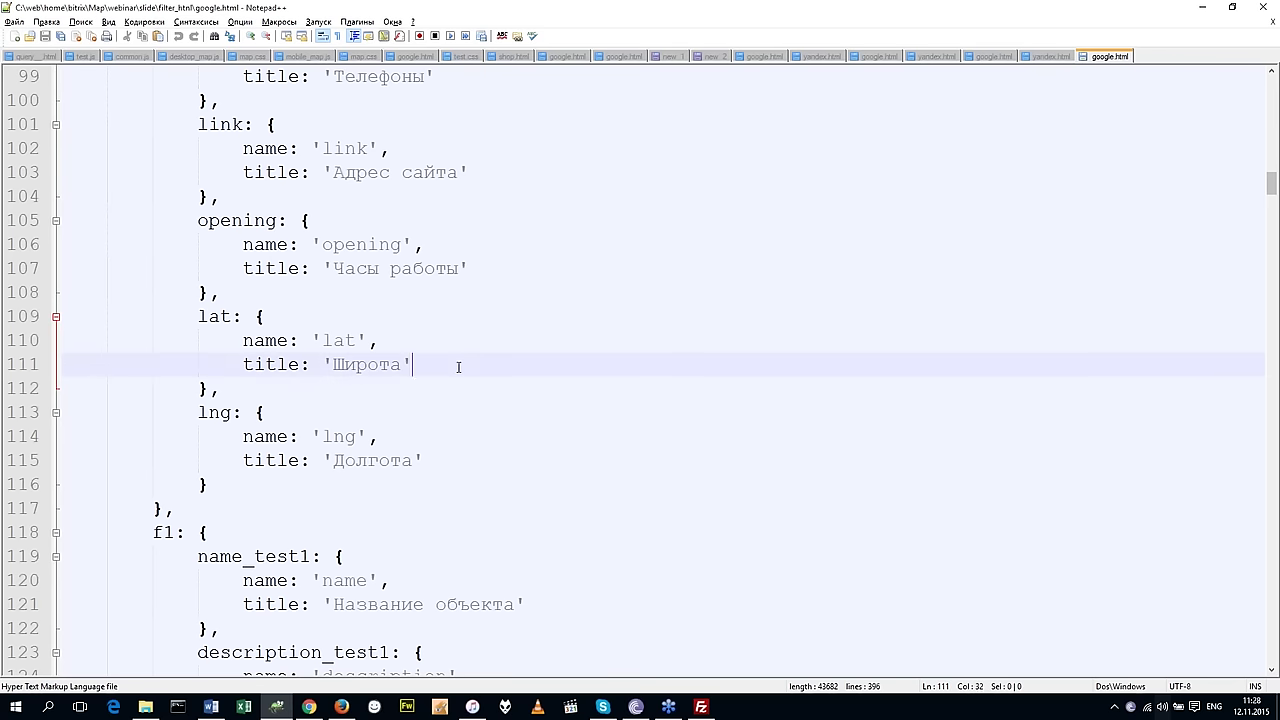
Add the property hidden: true after the title of the lat field in the standard group.
type(",")
key("Return")
type("h")
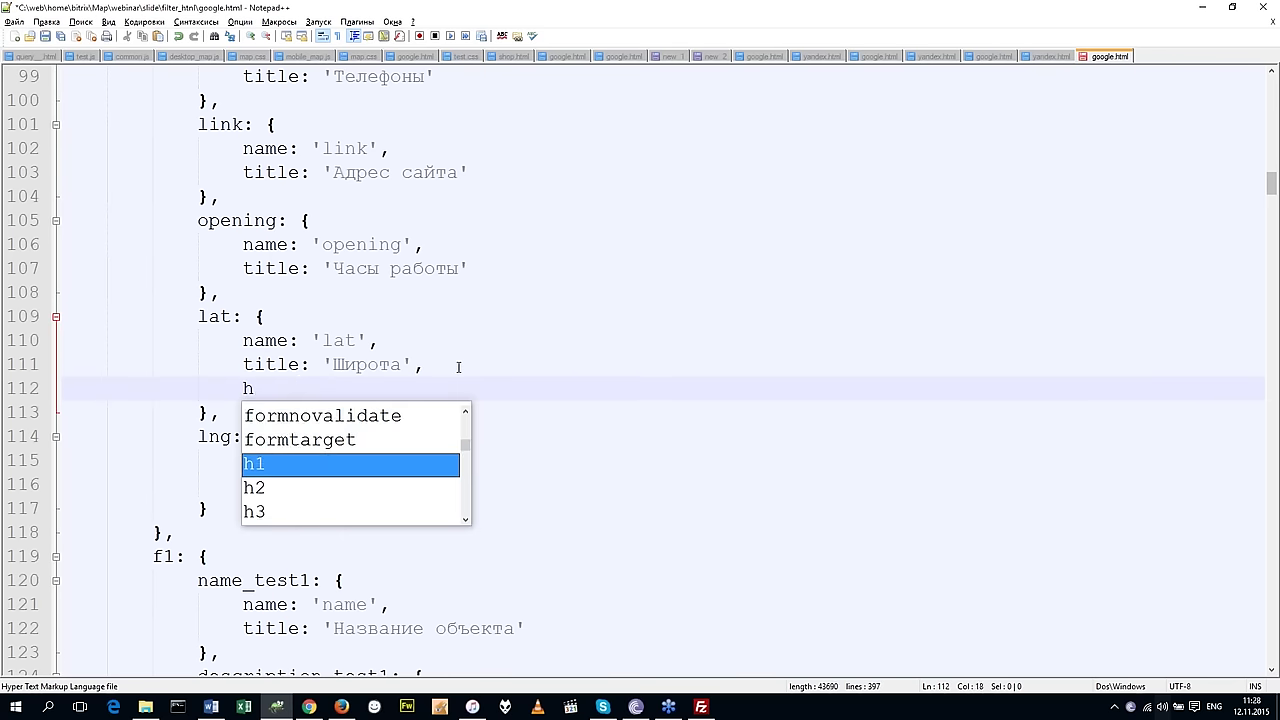
type("idden: ")
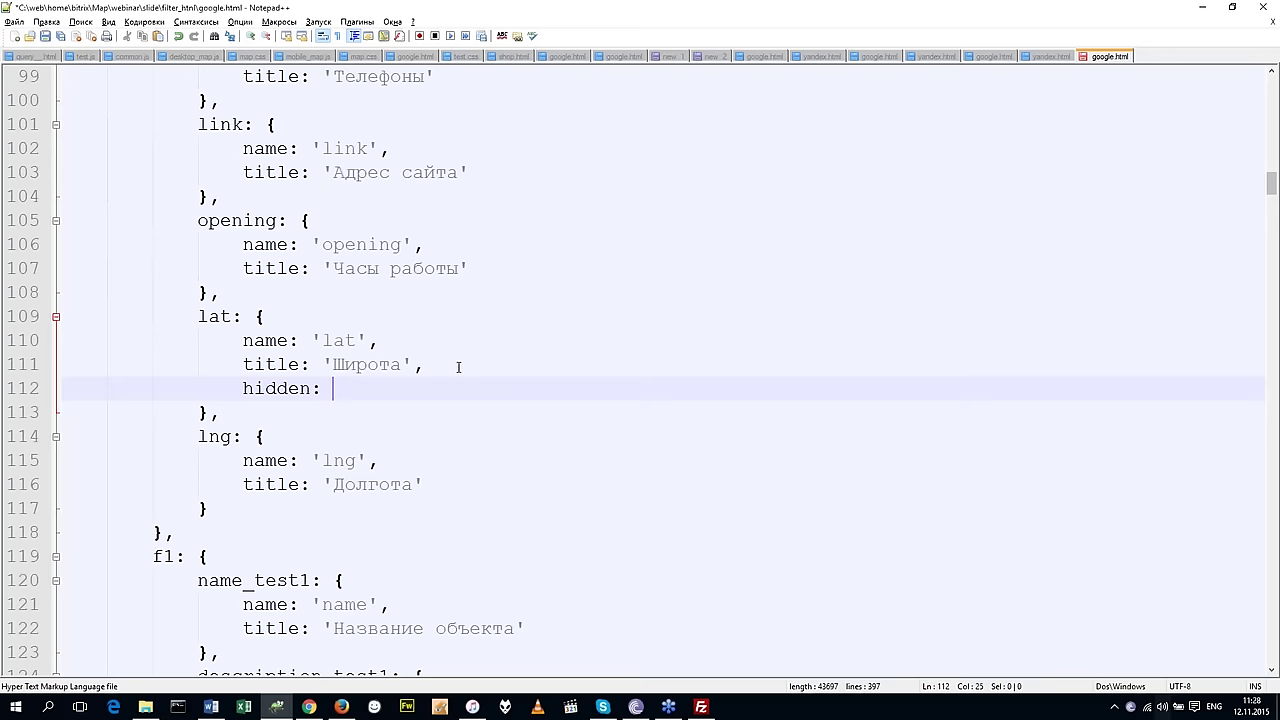
type("true")
Copy the hidden: true property after the lng field's title and save google.html.
left_click(416, 367, "shift")
key("ctrl+c")
left_click(447, 476)
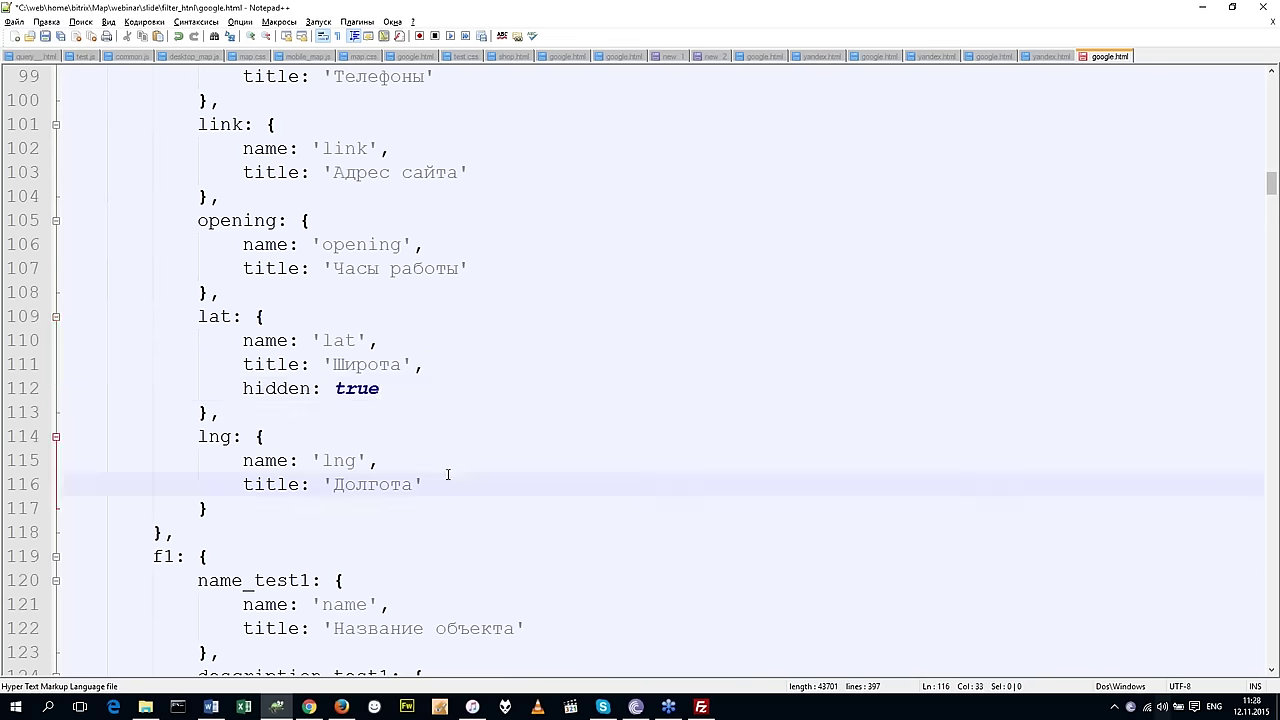
key("ctrl+v")
key("ctrl+s")
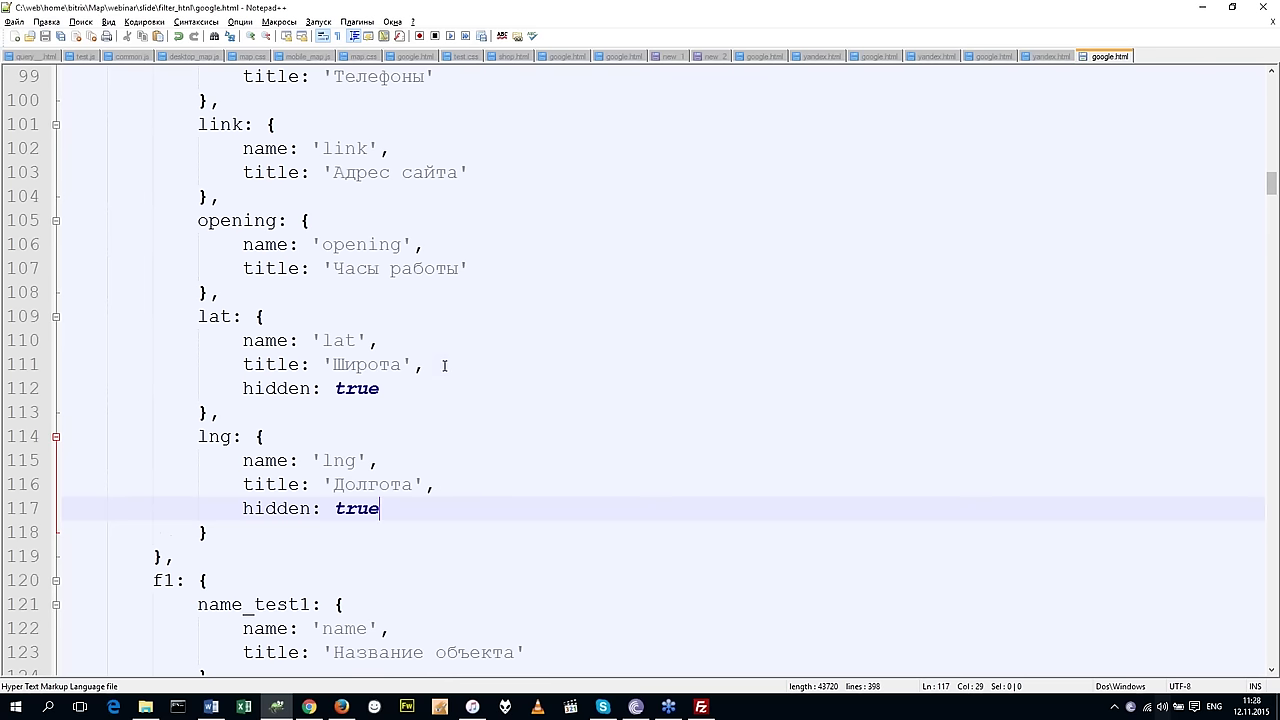
left_click(445, 366)
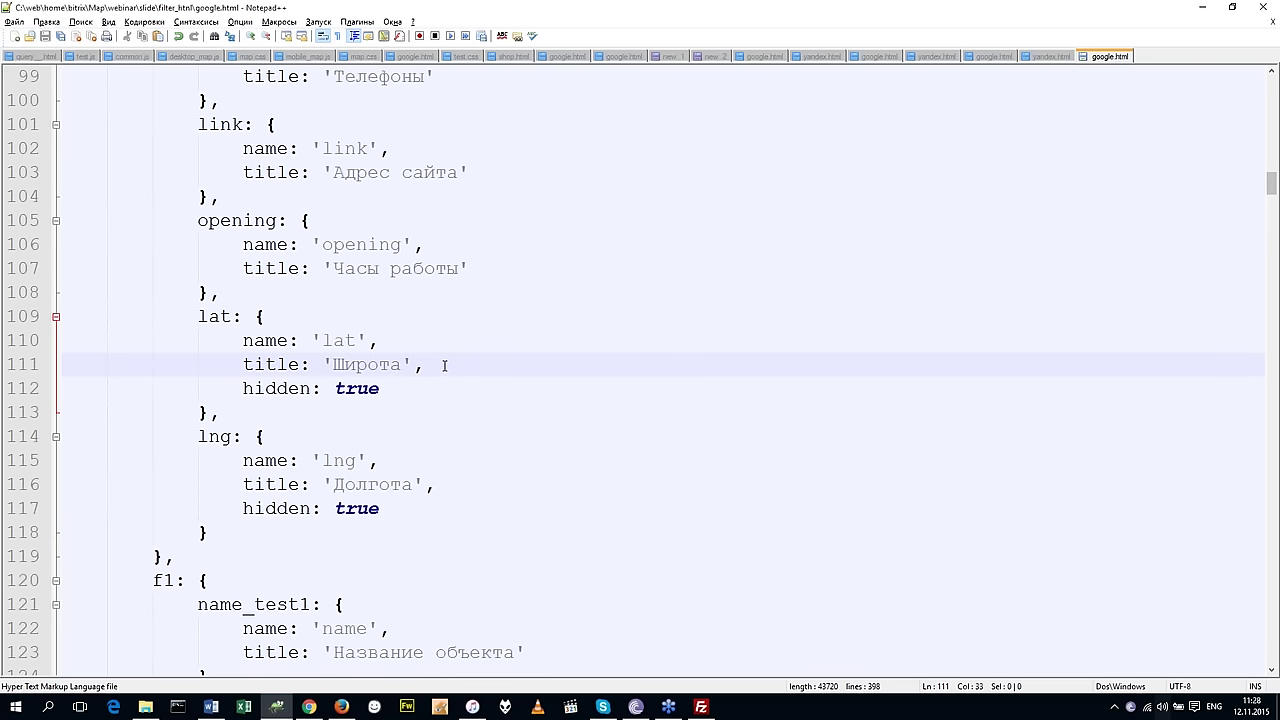
Switch to Firefox, reload the map page and check the fields in the park's detail panel.
key("alt+Tab")
key("F5")
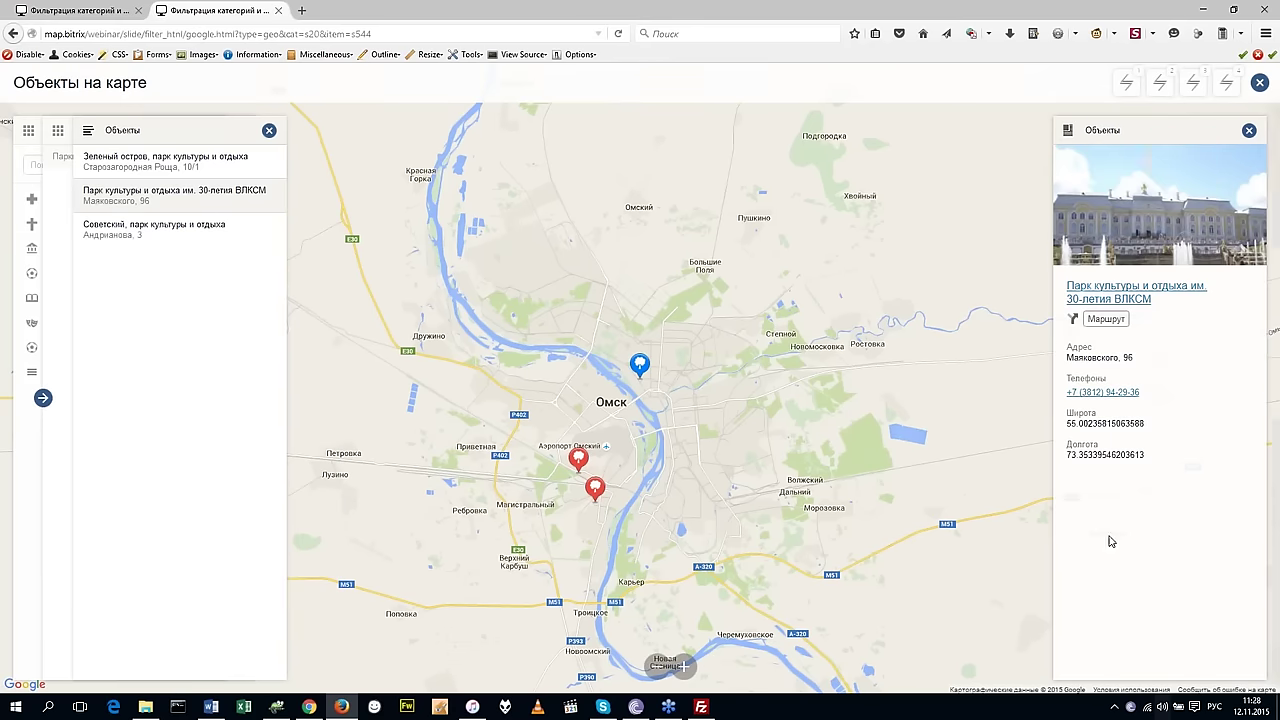
left_click(284, 33)
key("ctrl+a")
left_click(197, 365)
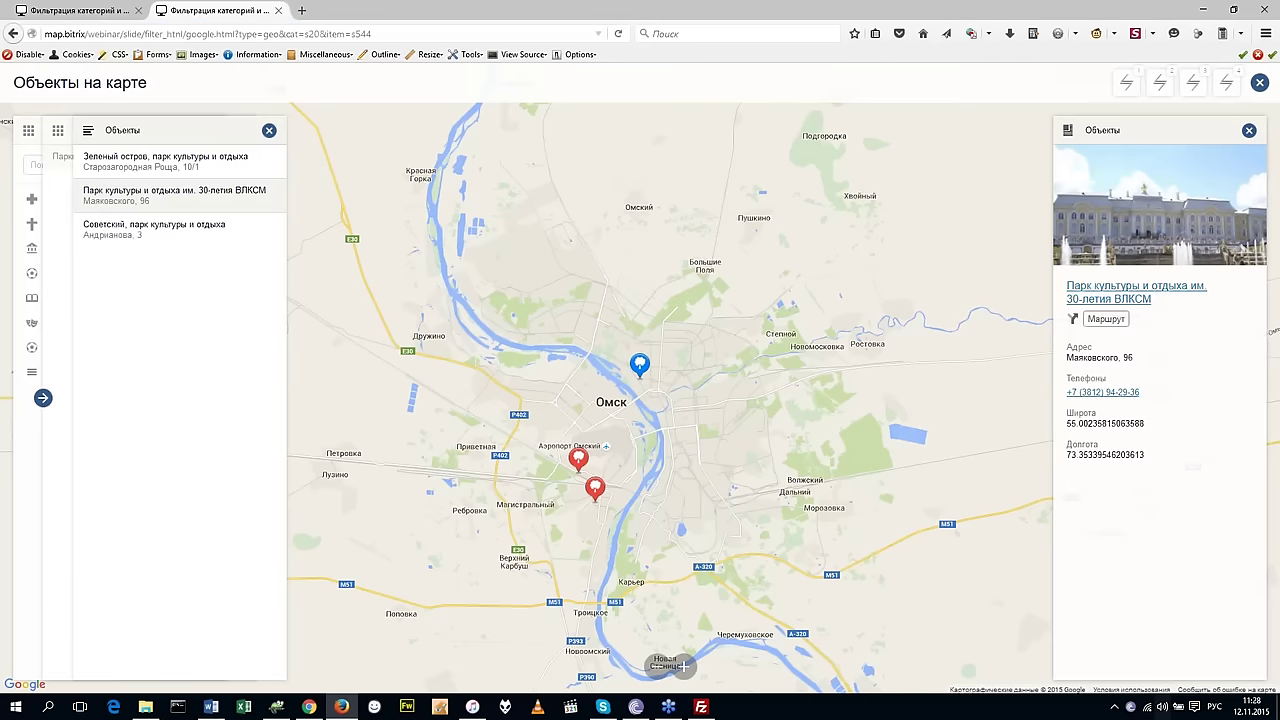
left_click_drag(711, 298, 701, 299)
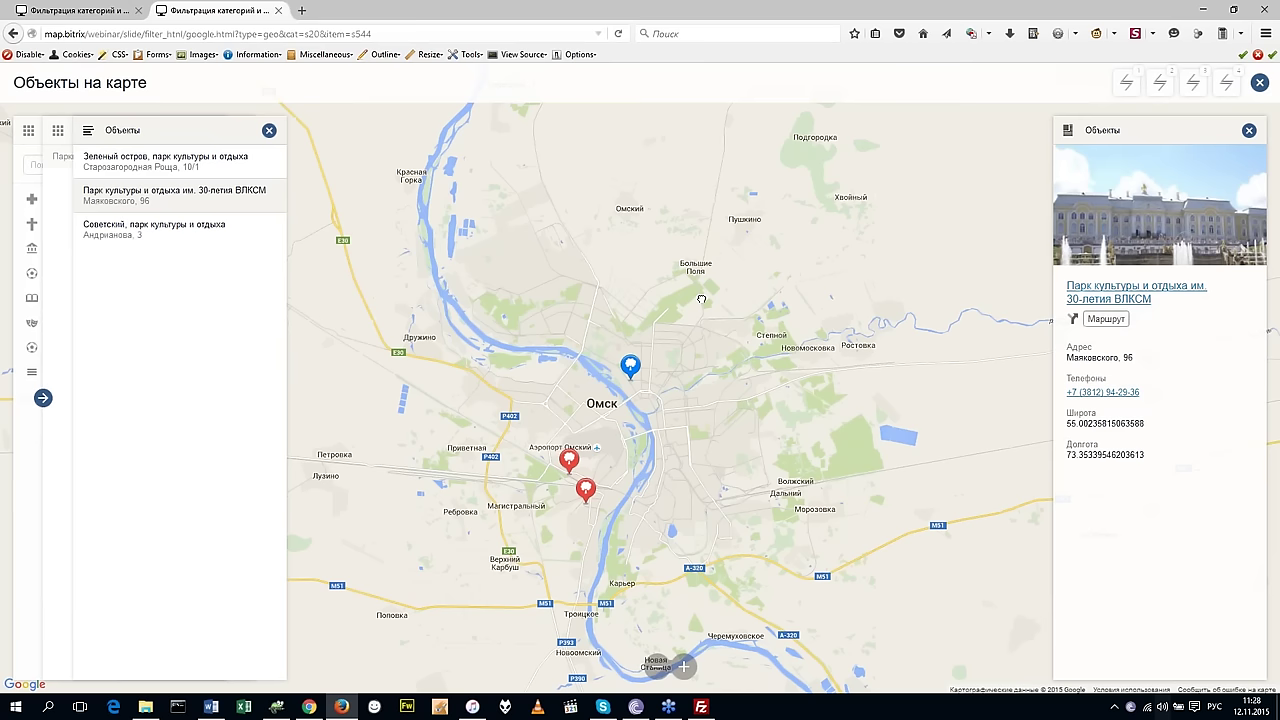
key("alt+Tab")
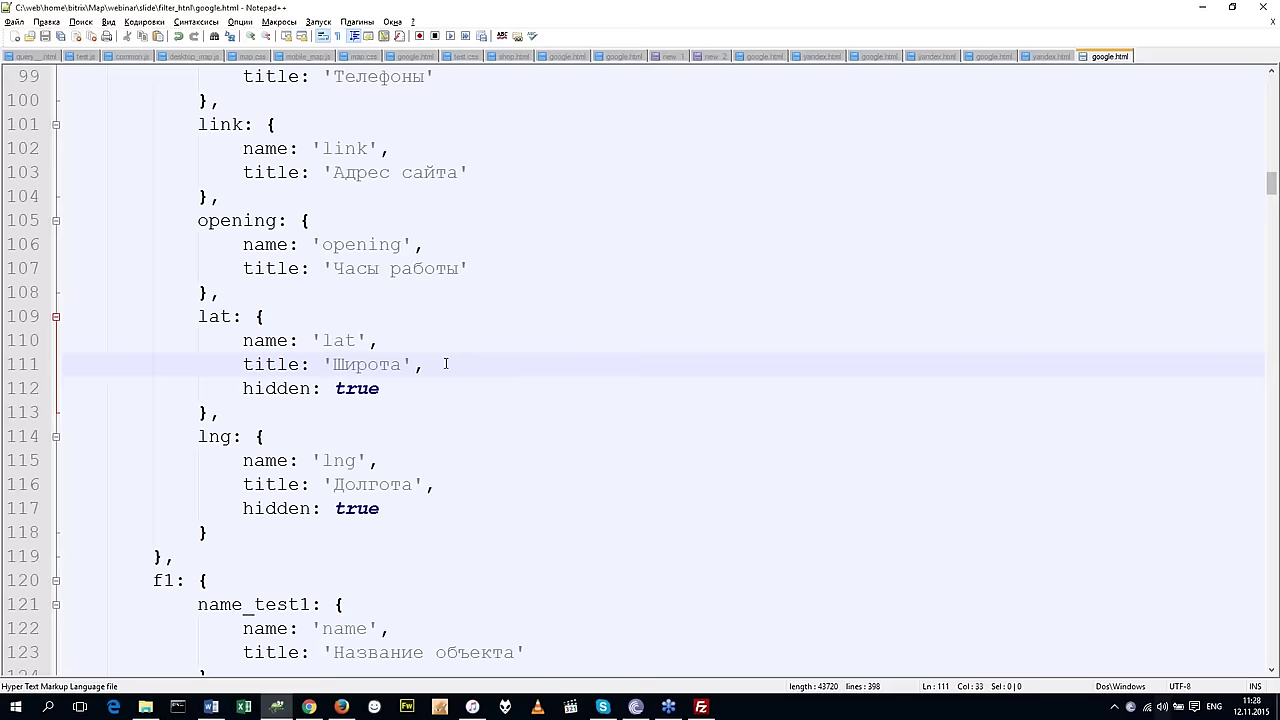
left_click(341, 707)
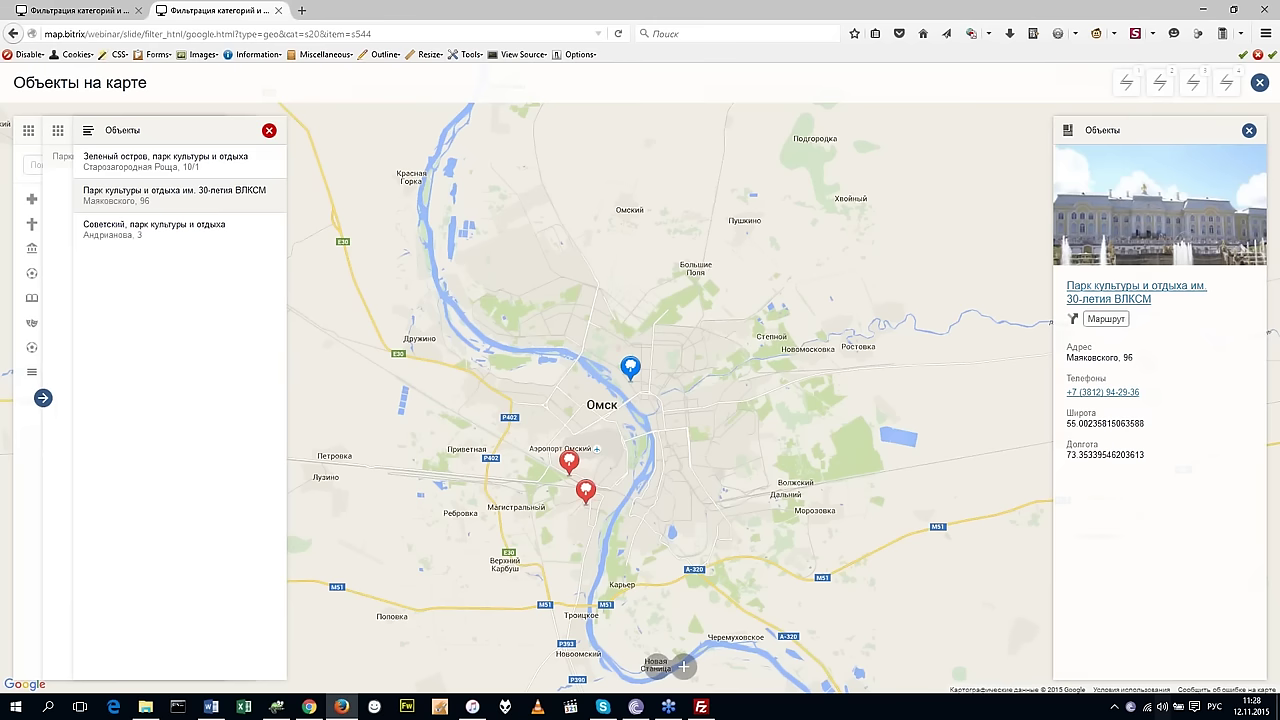
Open the detail panel of Омский государственный колледж управления и профессиональных технологий from the colleges in the Образование category.
left_click(269, 135)
left_click(241, 132)
left_click(72, 299)
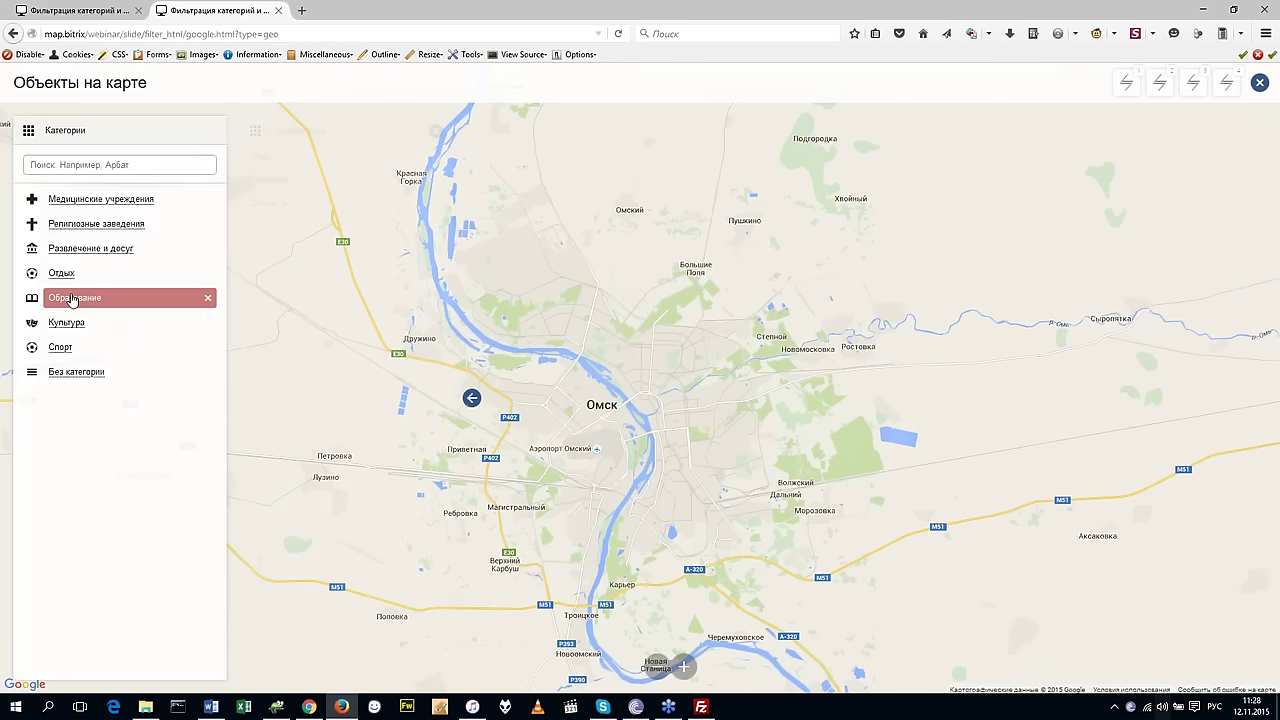
left_click(276, 180)
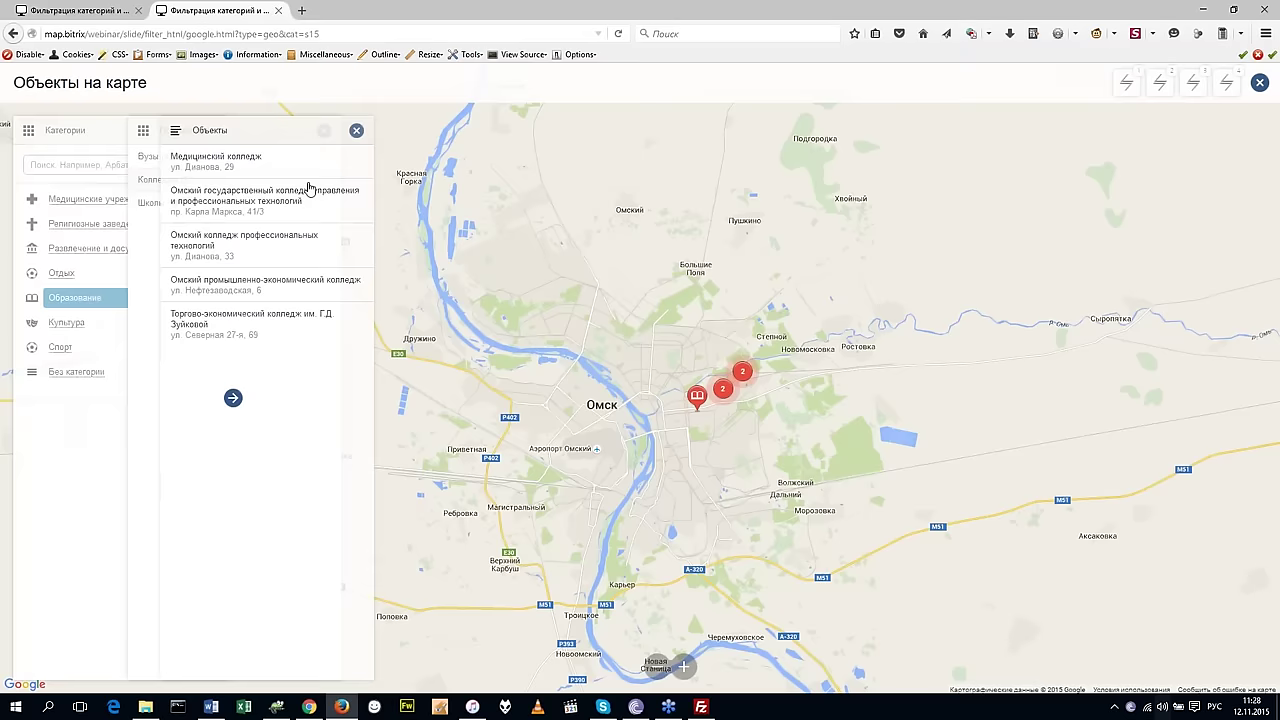
left_click(309, 189)
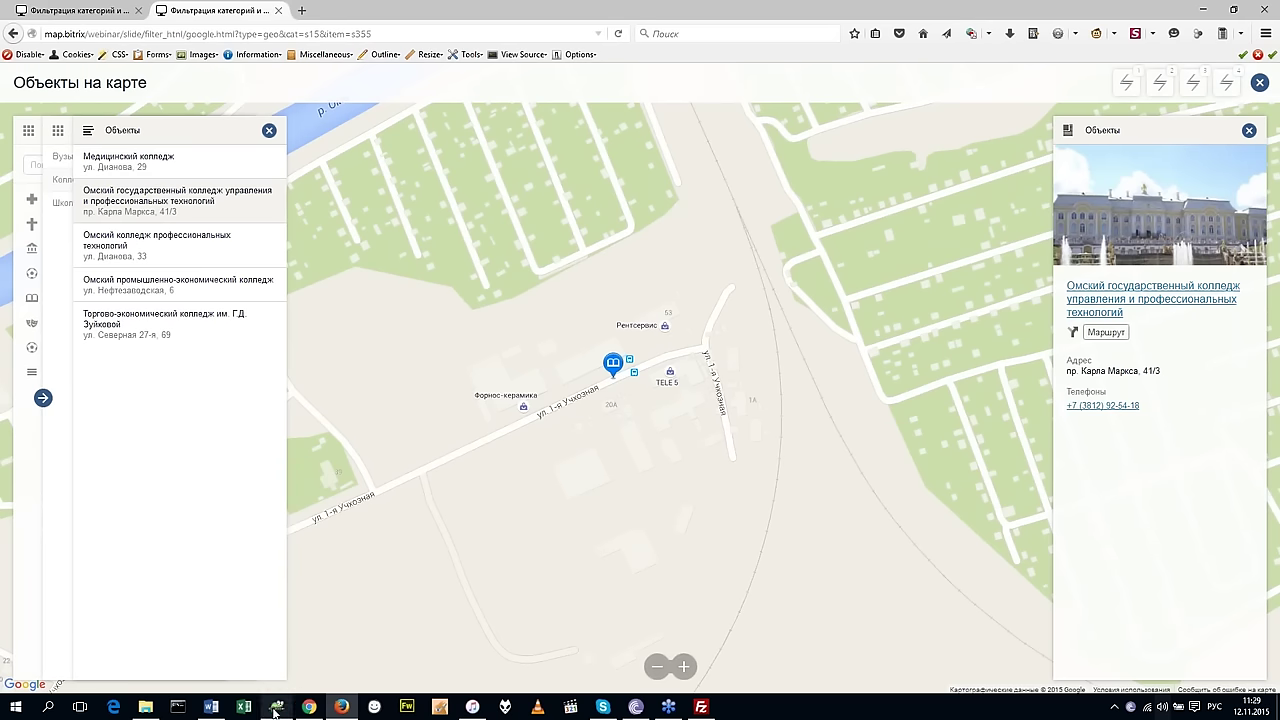
Switch to File Explorer and open the folder C:\web\_mats\bitrix\map\_new_work.
mouse_move(276, 710)
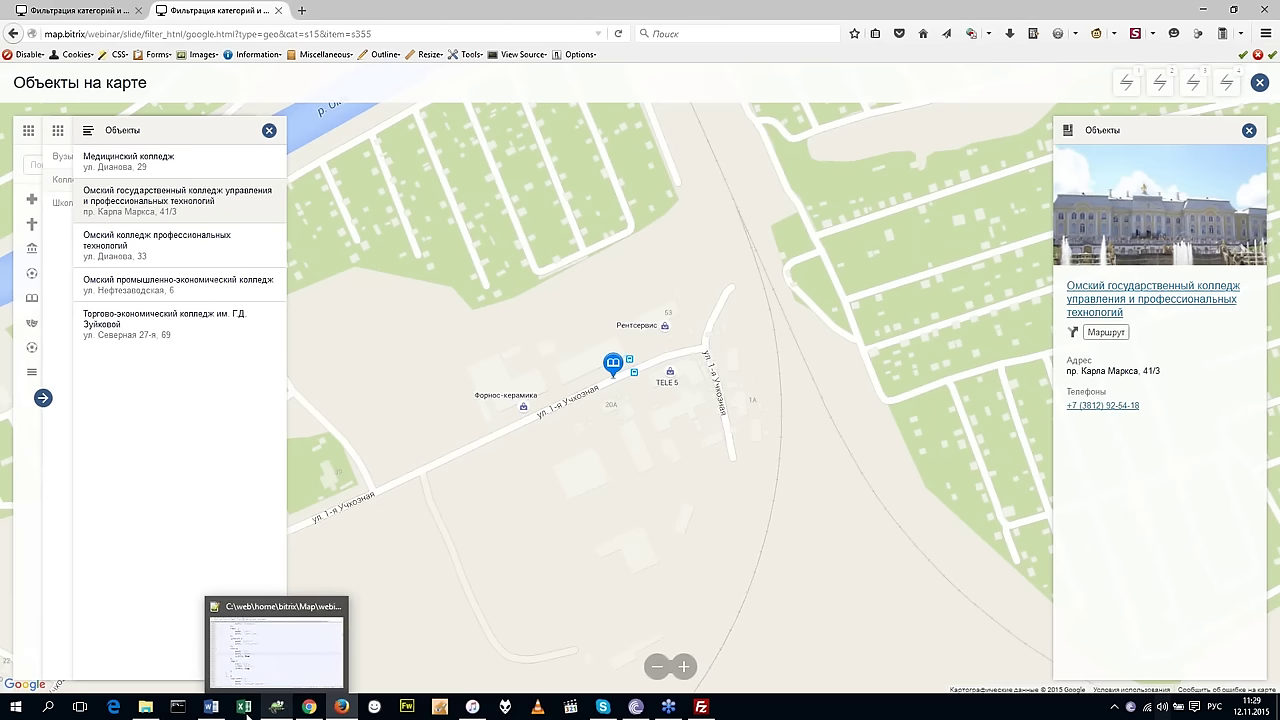
mouse_move(197, 714)
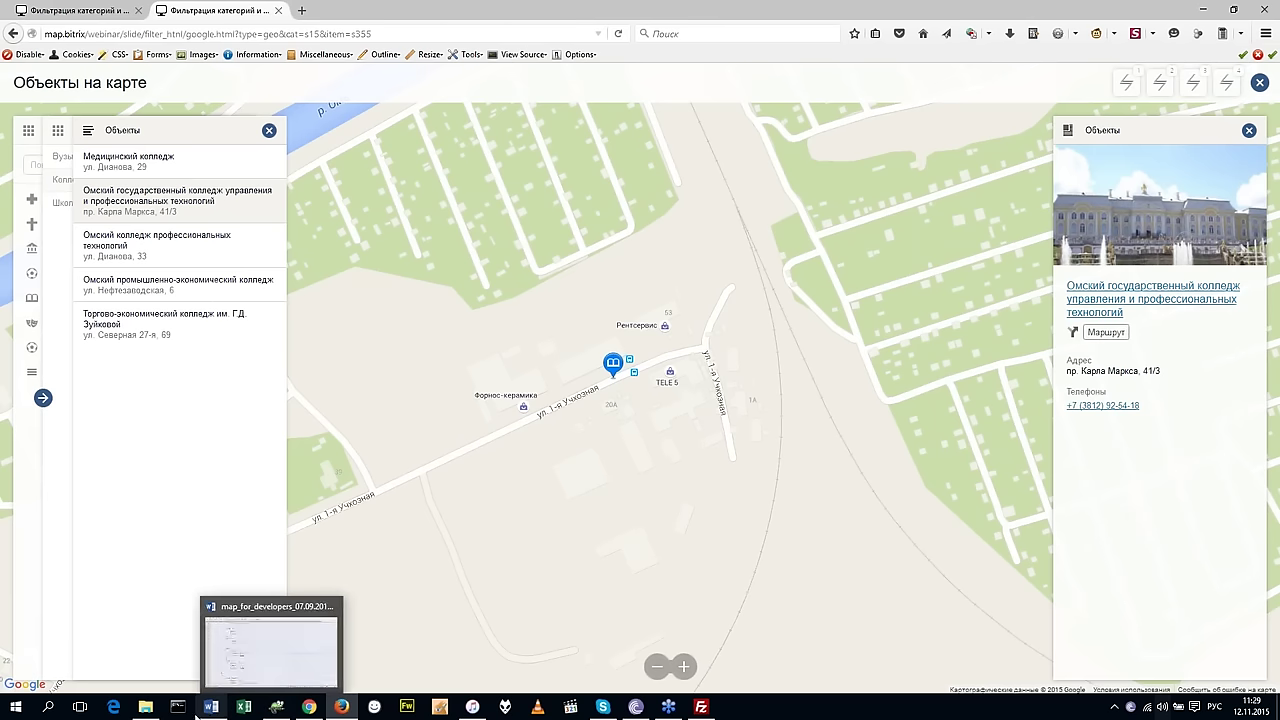
left_click(147, 710)
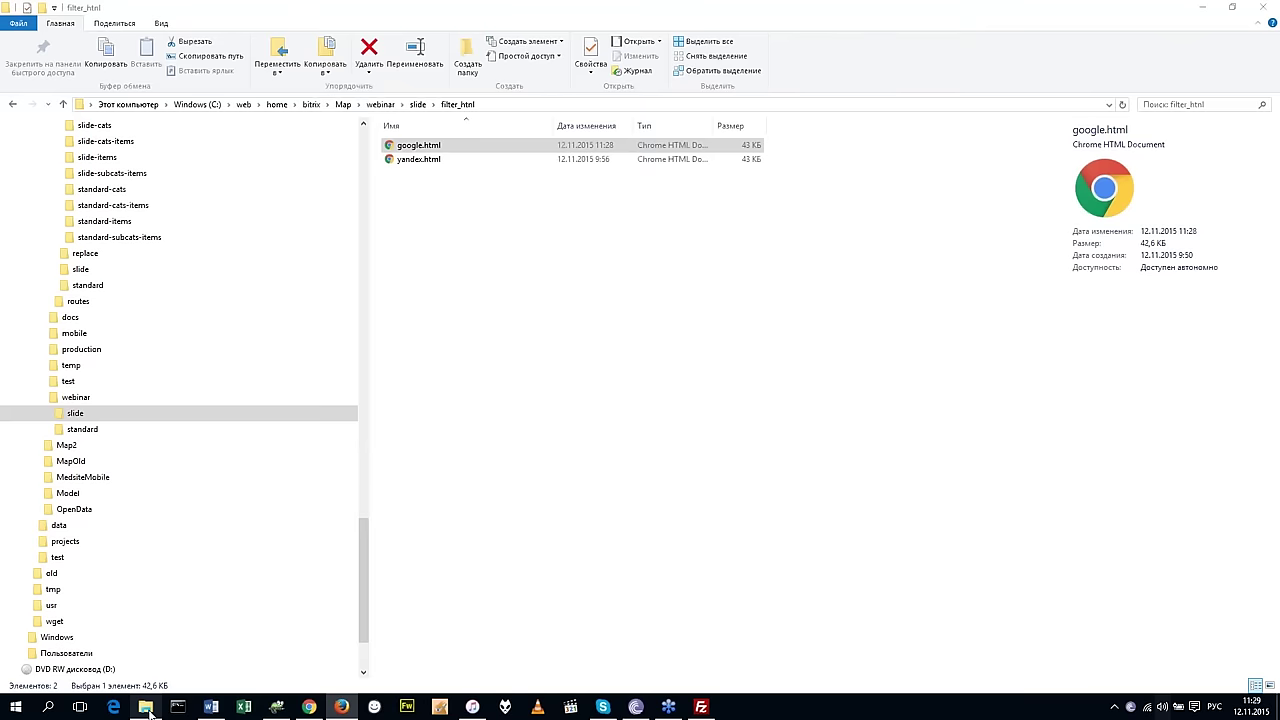
scroll(90, 418, "up", 7)
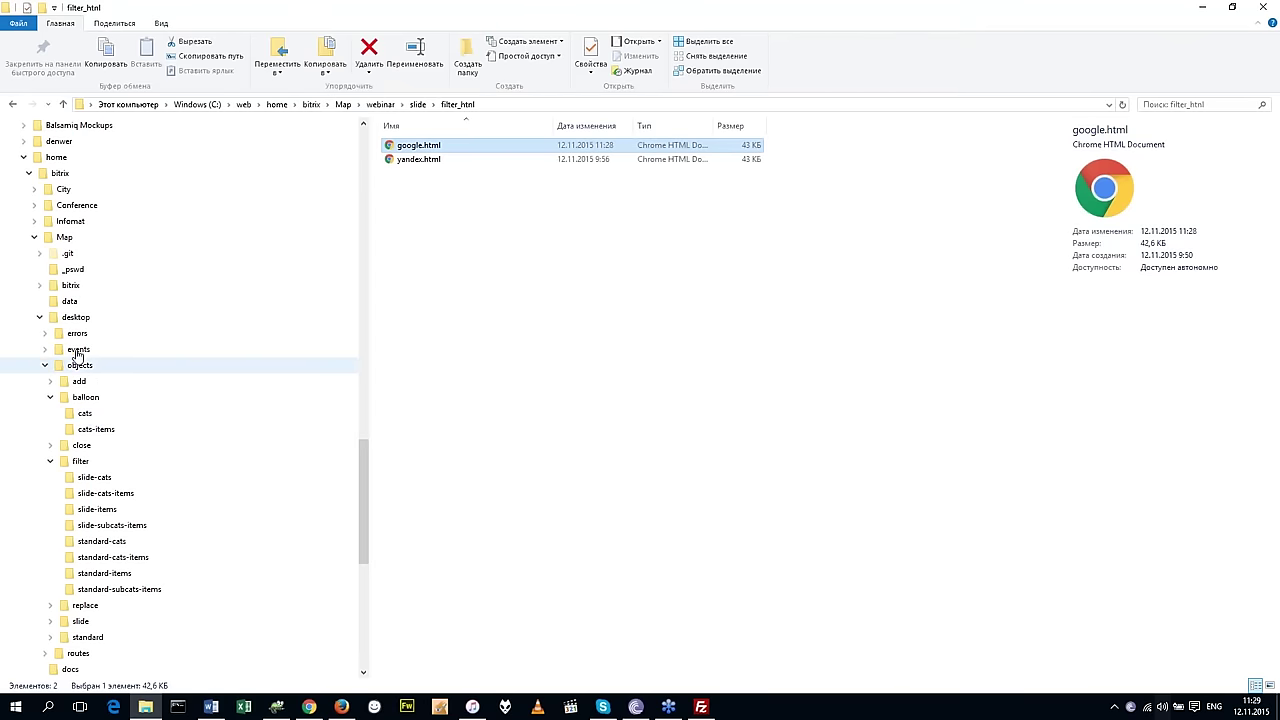
scroll(60, 338, "up", 7)
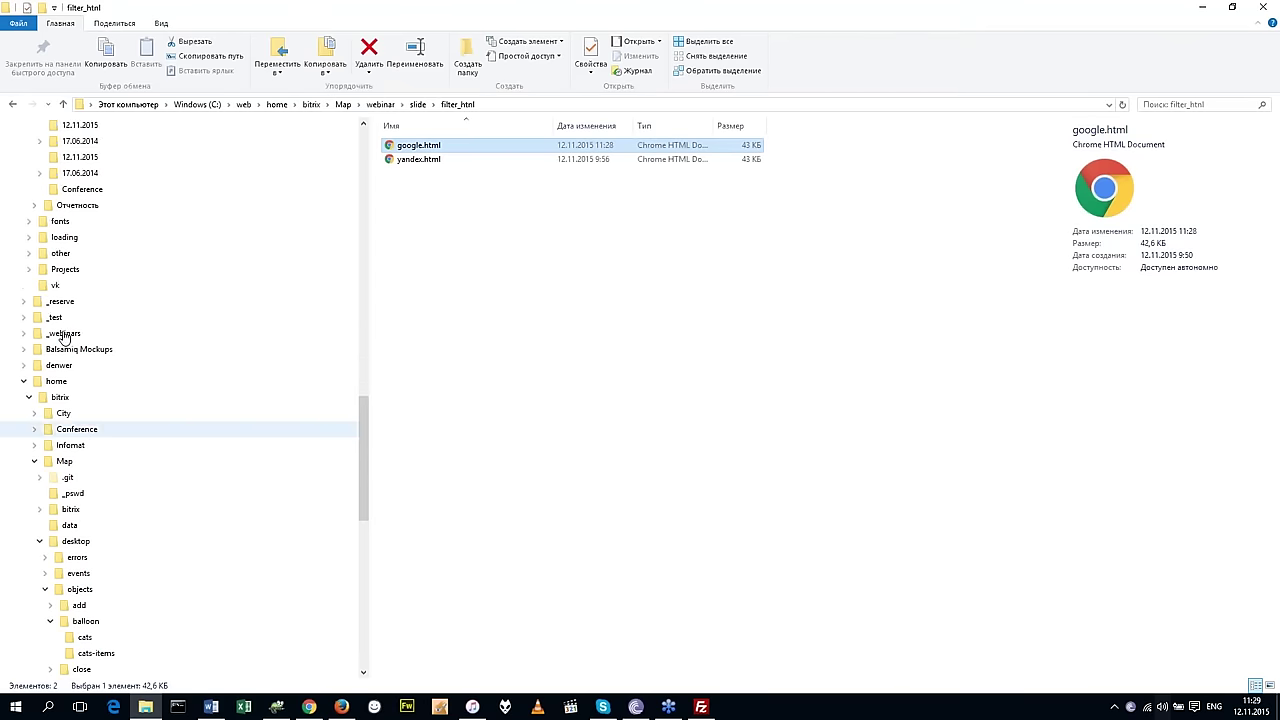
scroll(72, 338, "up", 1)
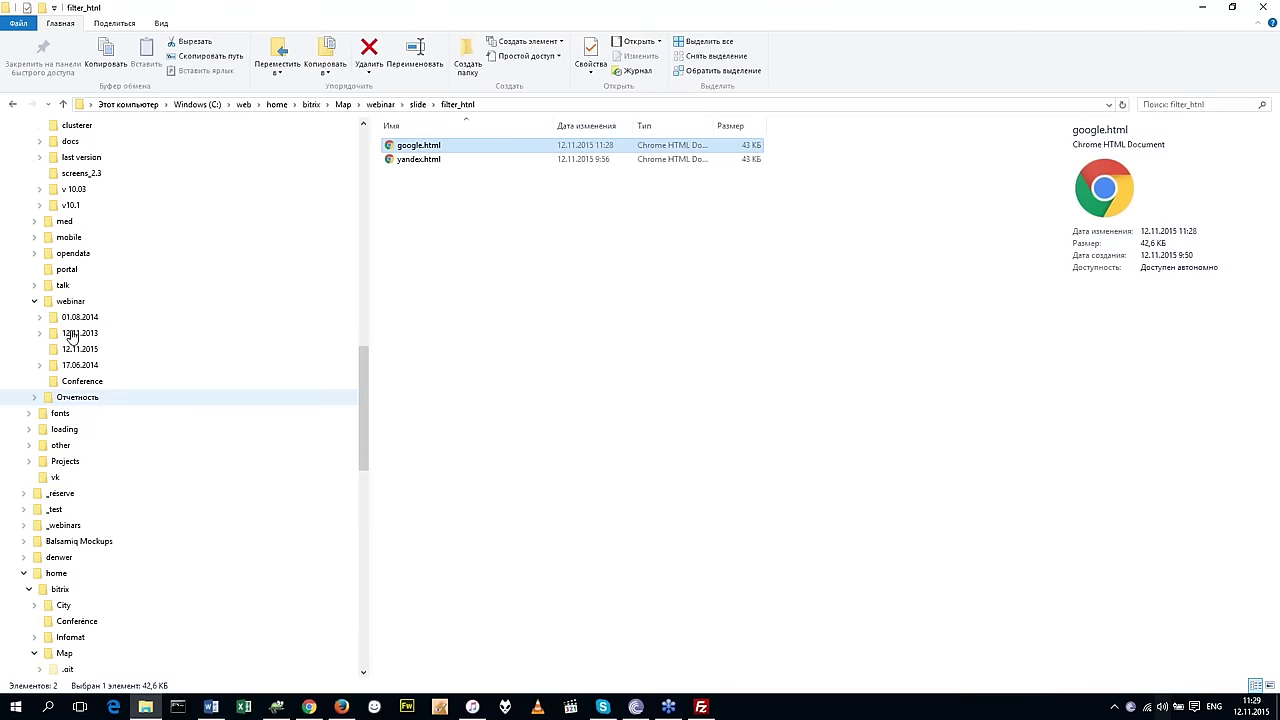
scroll(72, 338, "up", 5)
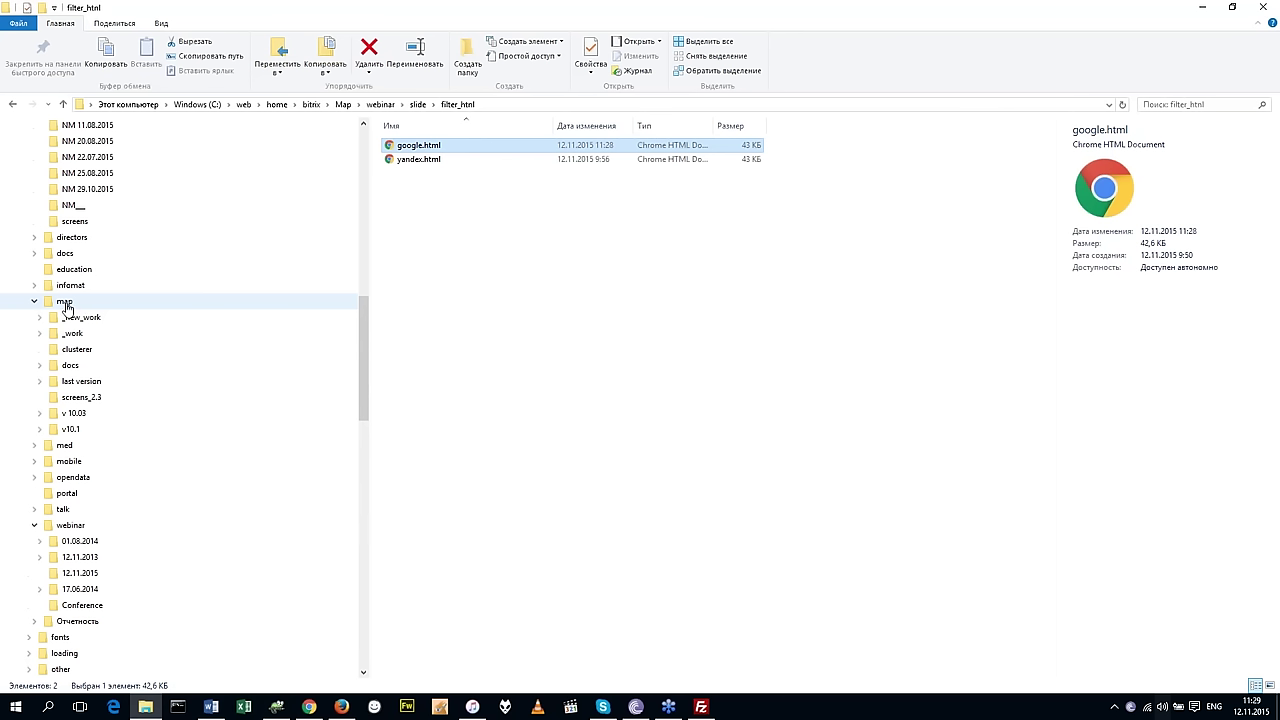
left_click(66, 303)
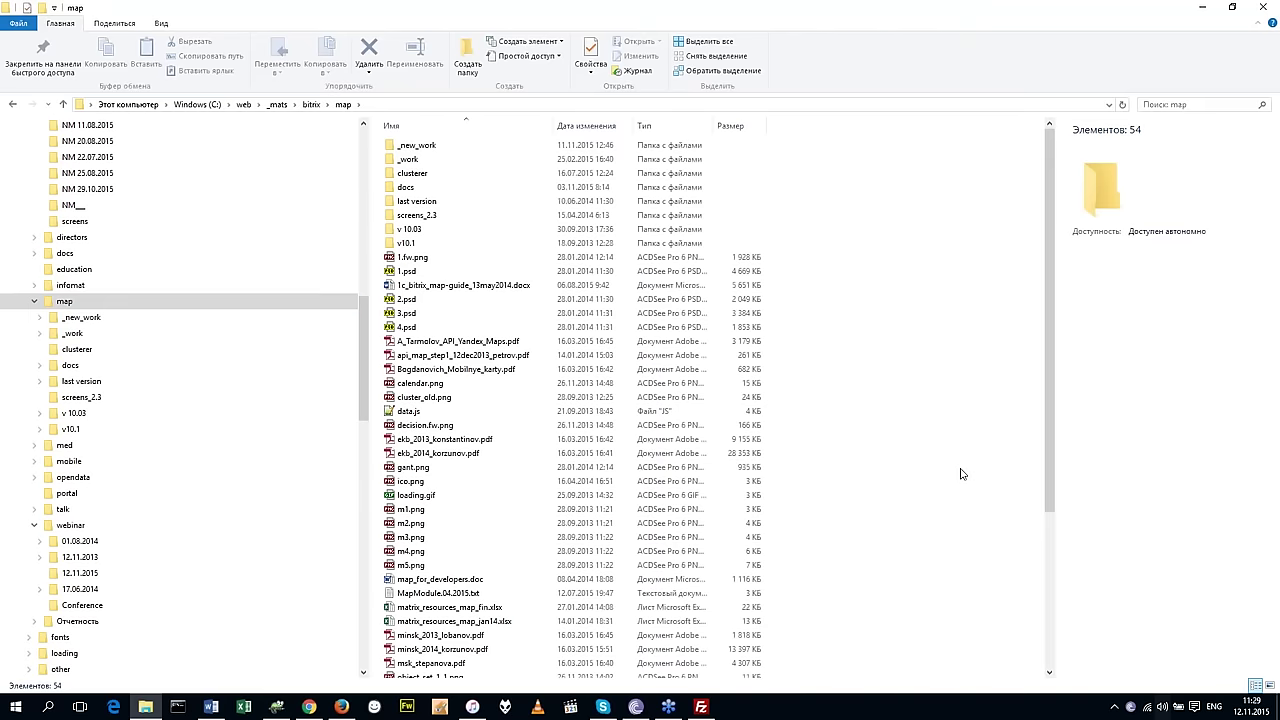
left_click(84, 318)
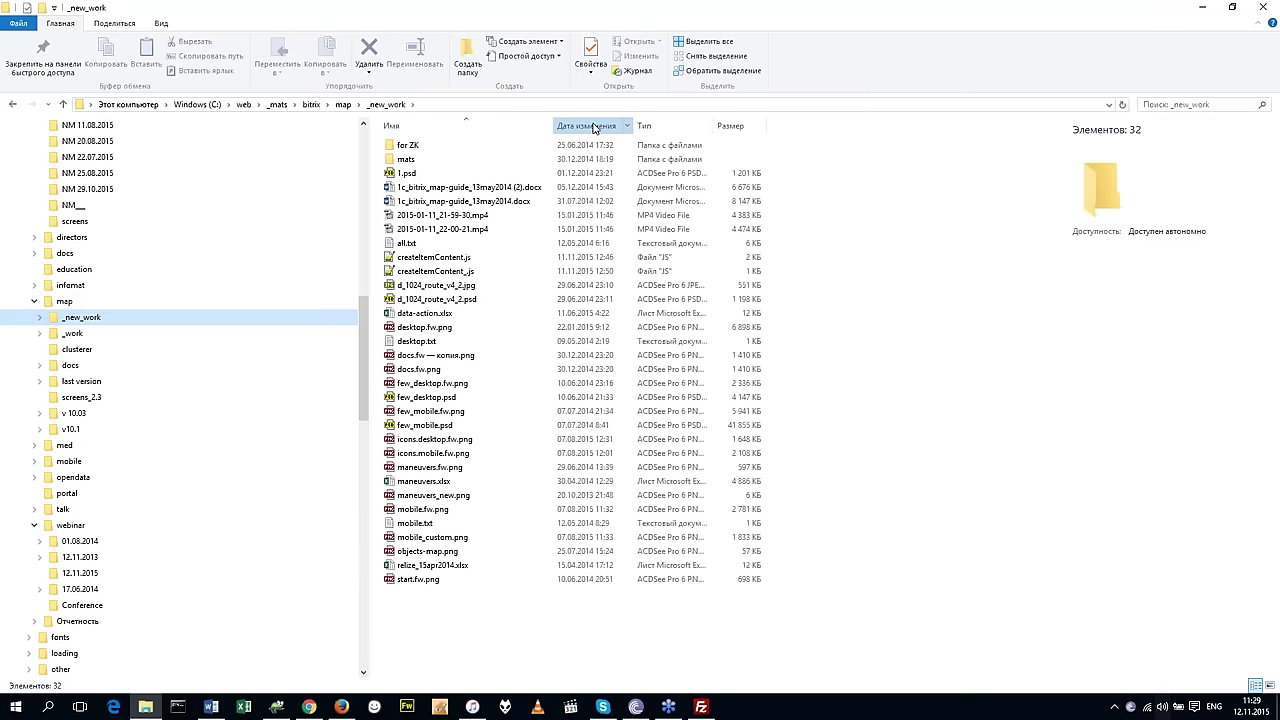
Sort the folder by modification date and open createItemContent.js and createItemContent_.js in Notepad++, showing createItemContent.js.
left_click(592, 126)
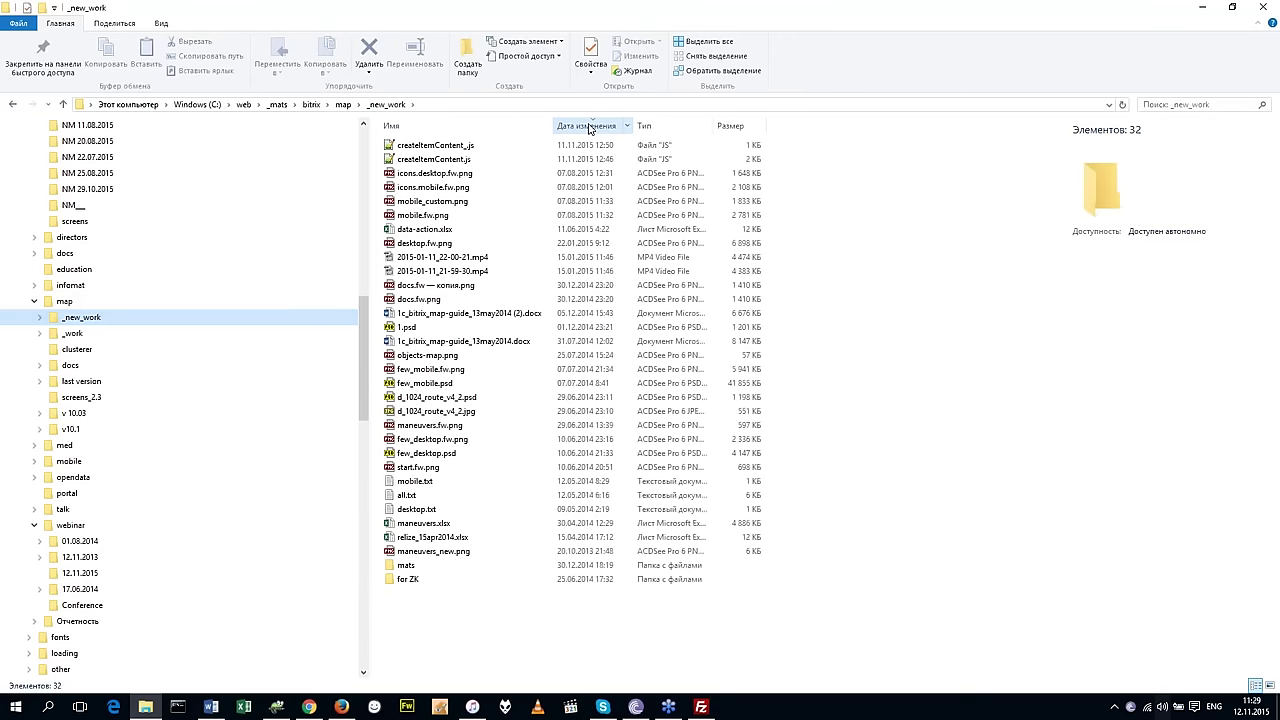
left_click(590, 127)
left_click(430, 566)
left_click(426, 581, "shift")
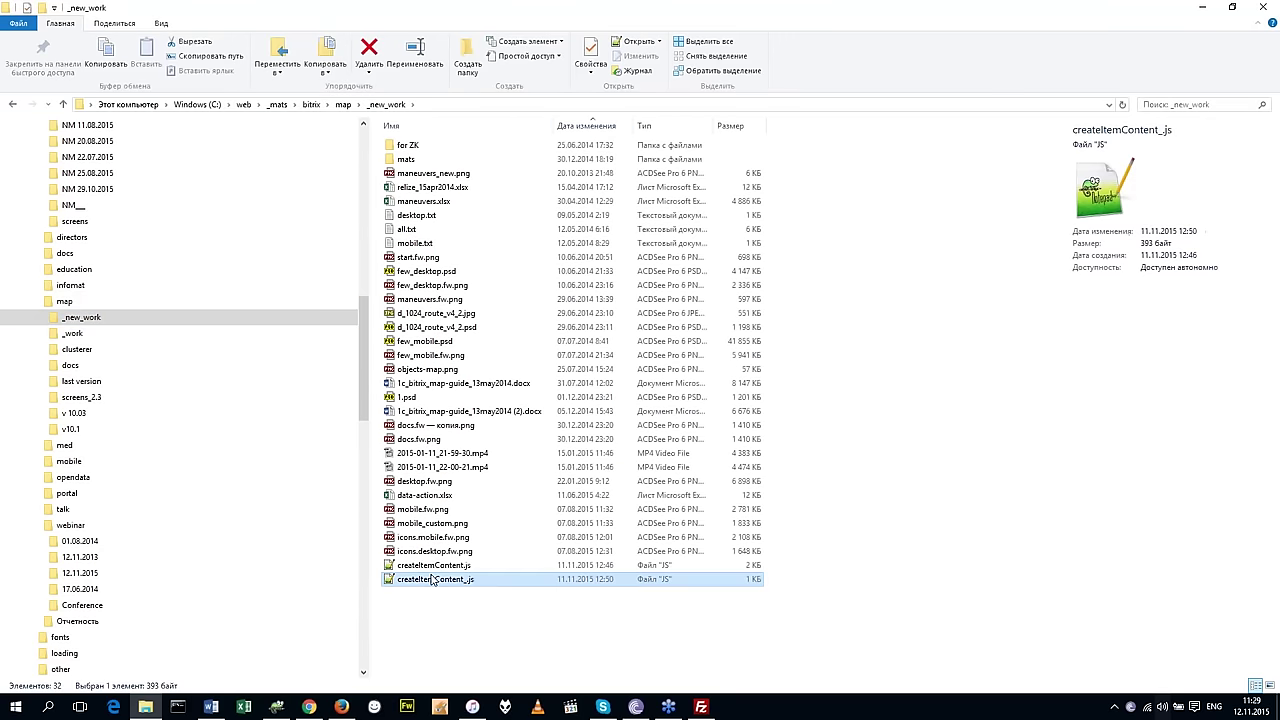
left_click_drag(426, 581, 577, 420)
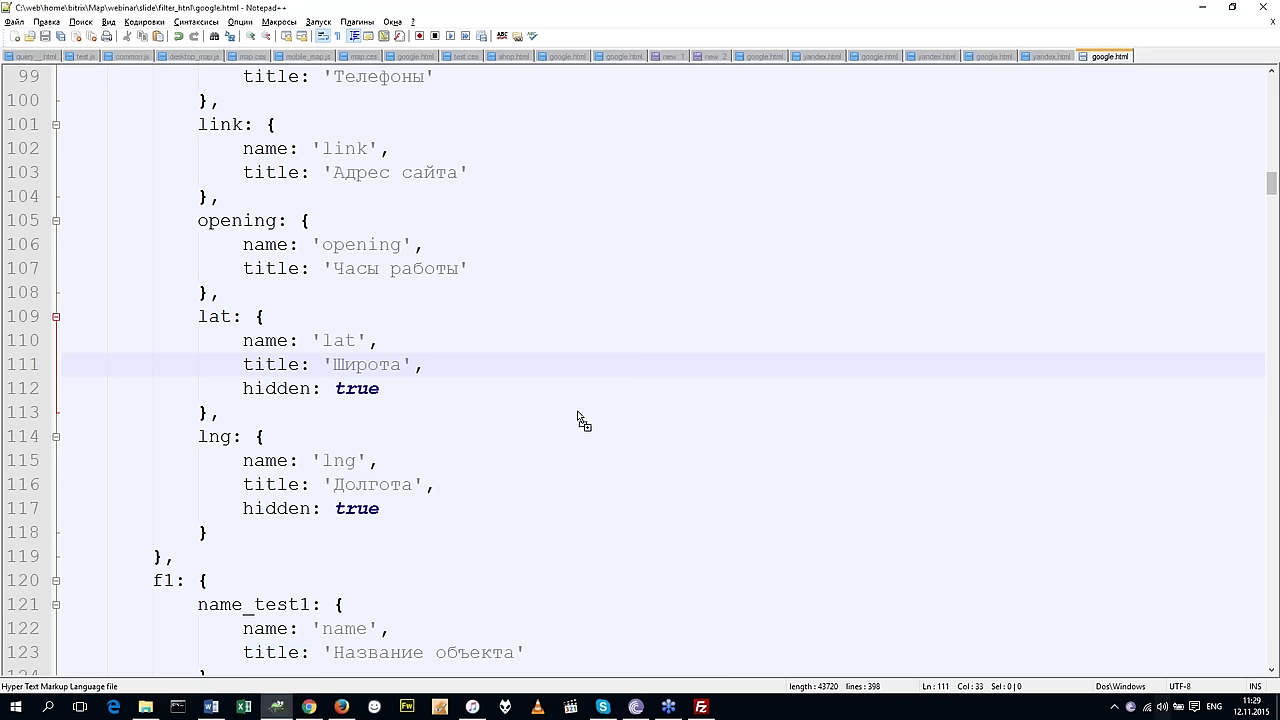
key("ctrl+shift+Tab")
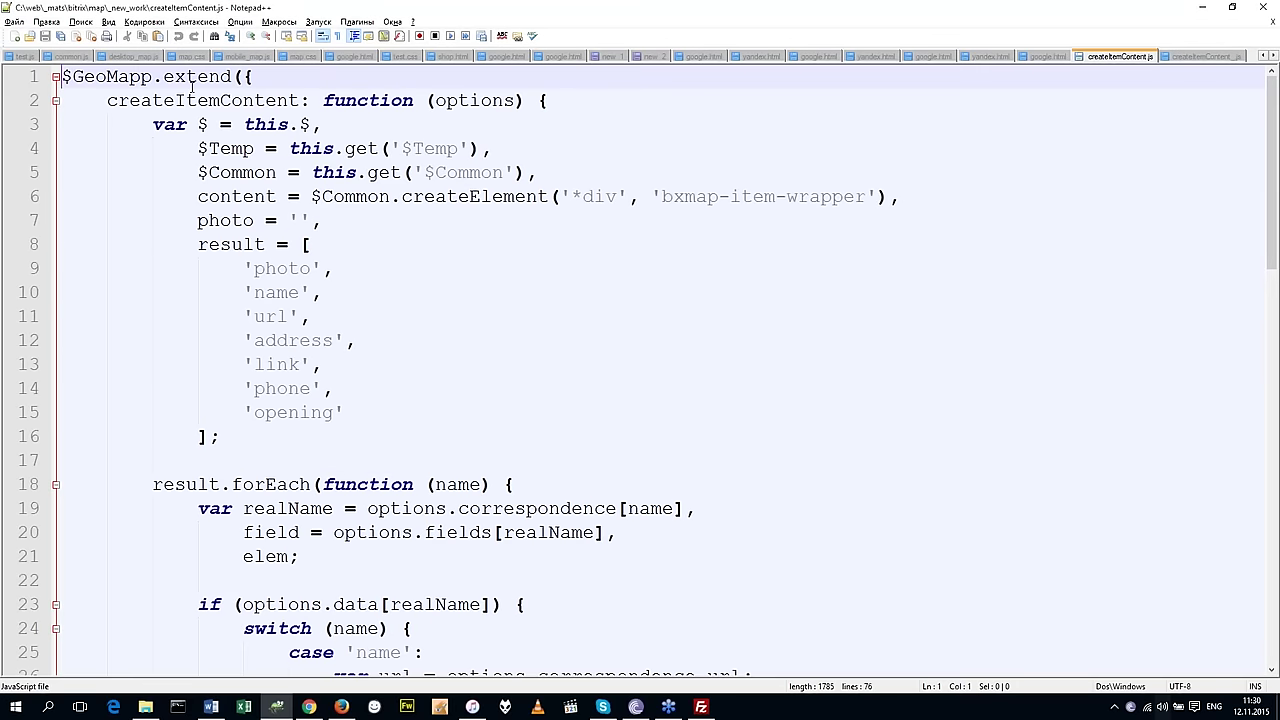
Examine the $GeoMapp.extend call, the createItemContent method and its options argument in createItemContent.js.
double_click(186, 78)
double_click(201, 100)
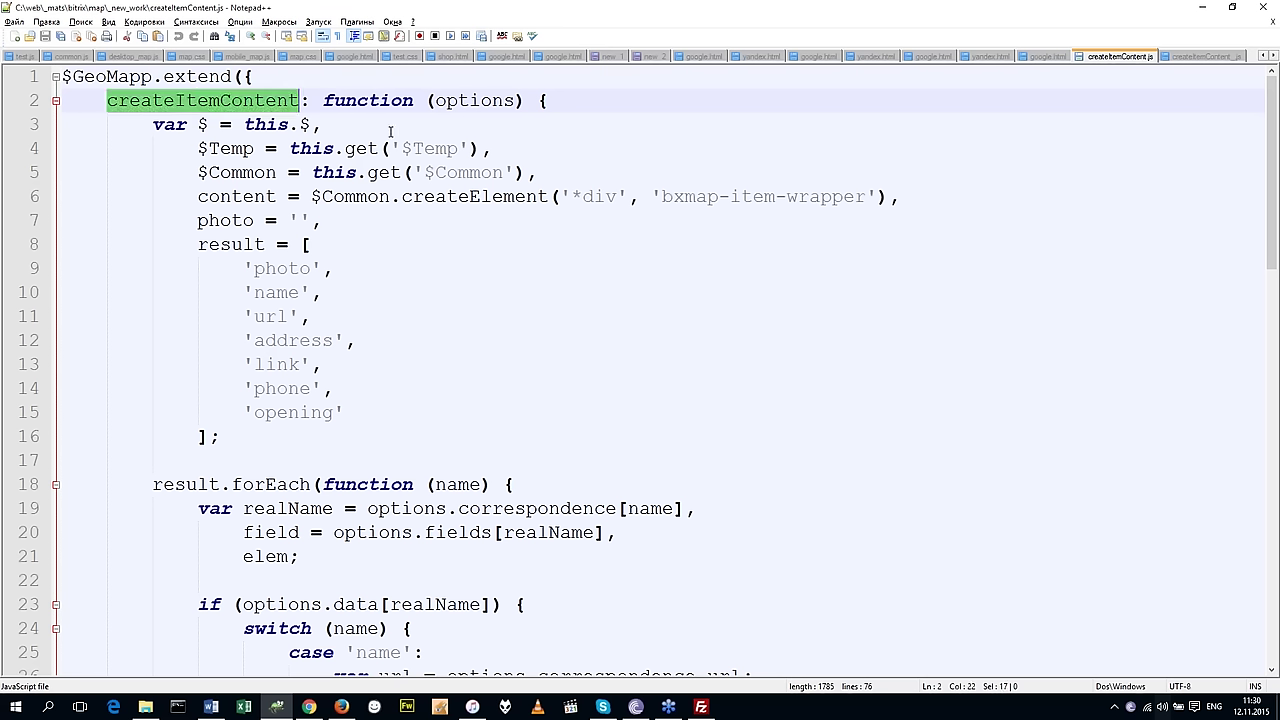
left_click(467, 101)
double_click(467, 101)
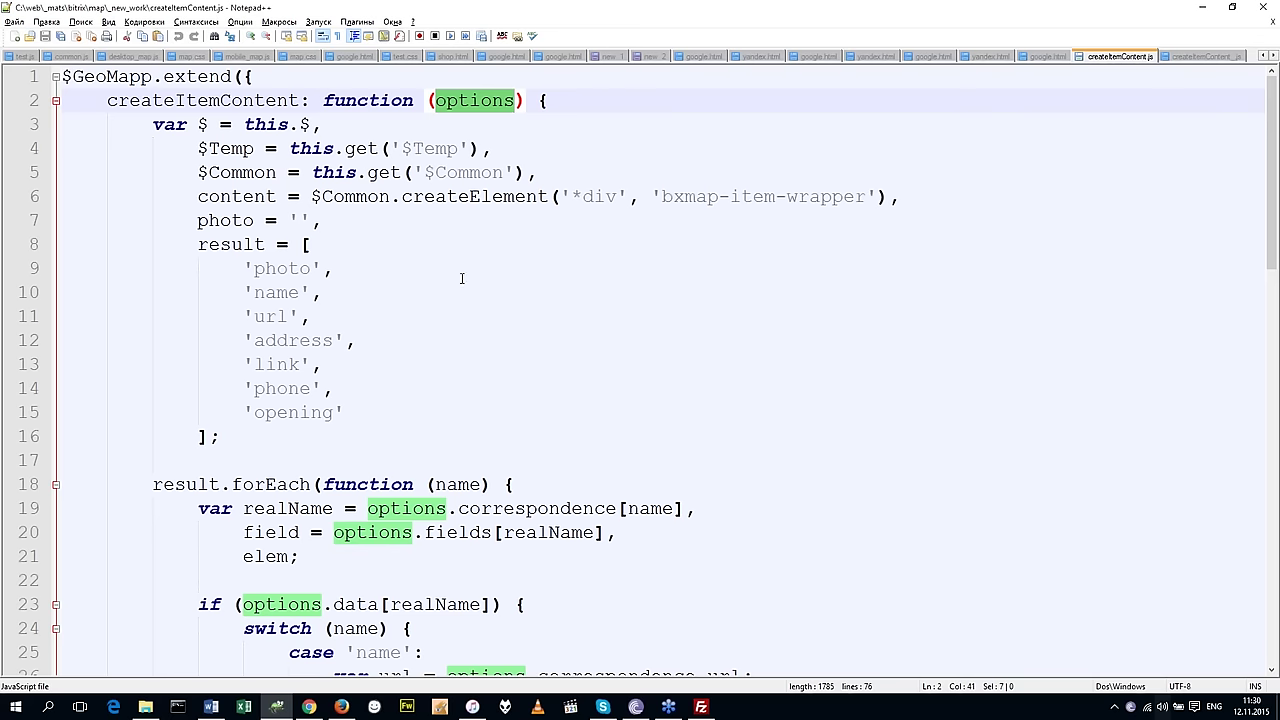
Copy the opening $GeoMapp.extend and createItemContent function lines from createItemContent.js into google.html, directly after the script tag preceding $GeoMapp.init.
left_click(580, 105)
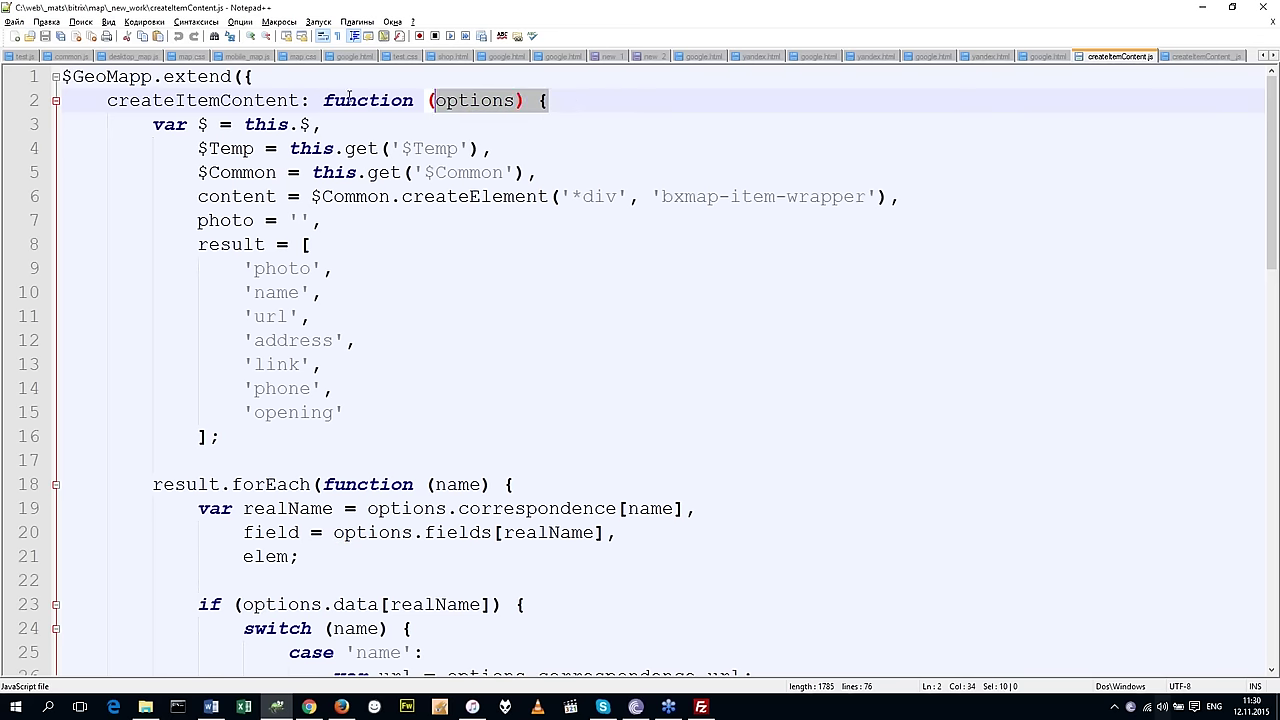
key("ctrl+shift+Home")
key("ctrl+c")
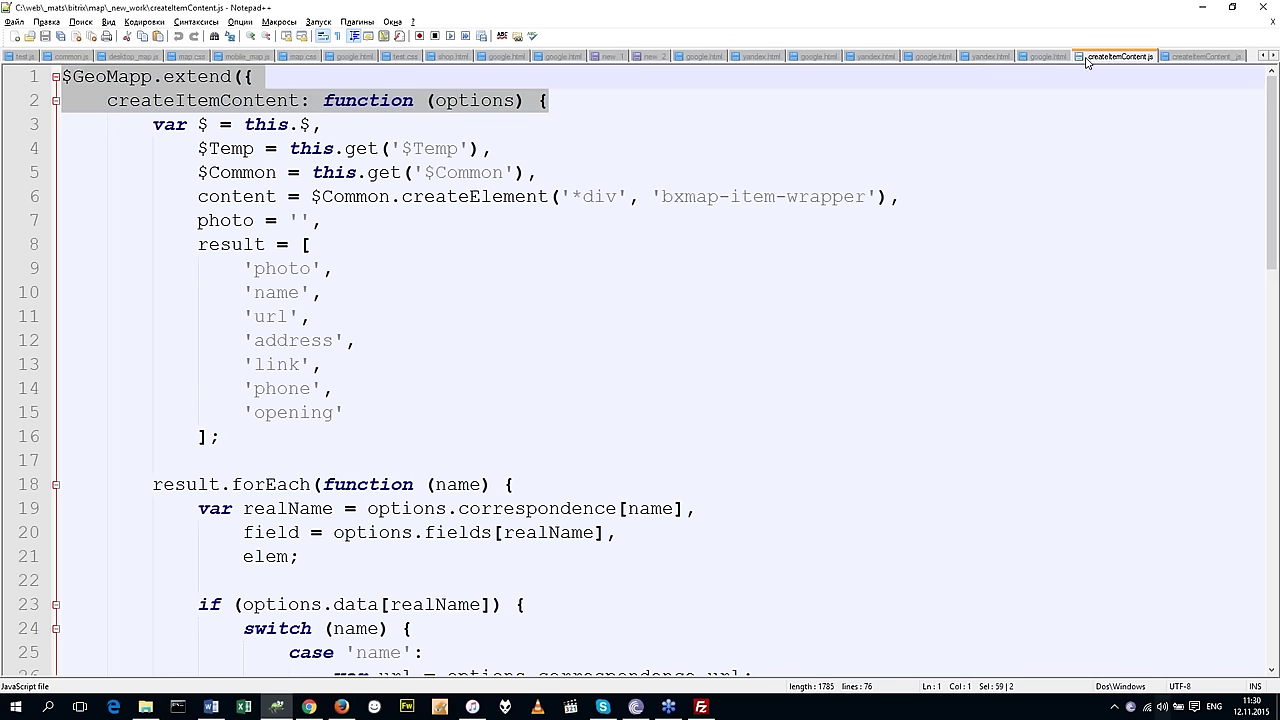
left_click(1030, 57)
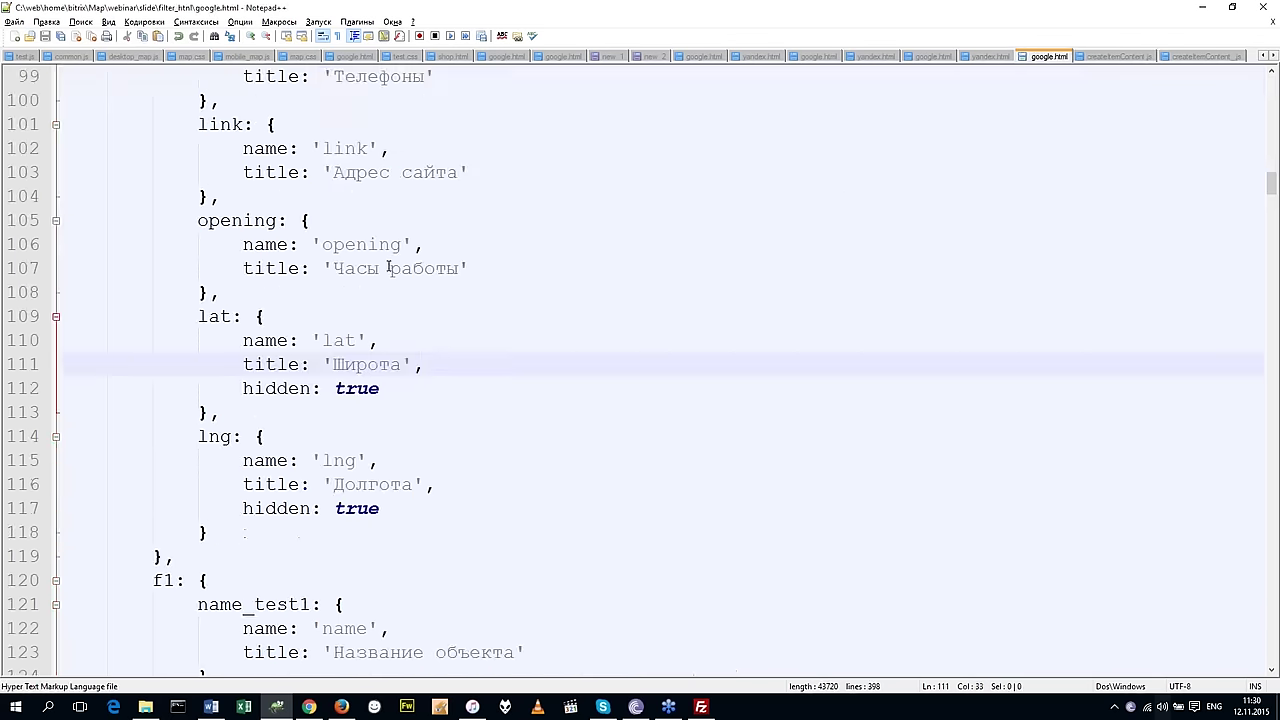
scroll(389, 270, "up", 3)
scroll(389, 268, "up", 6)
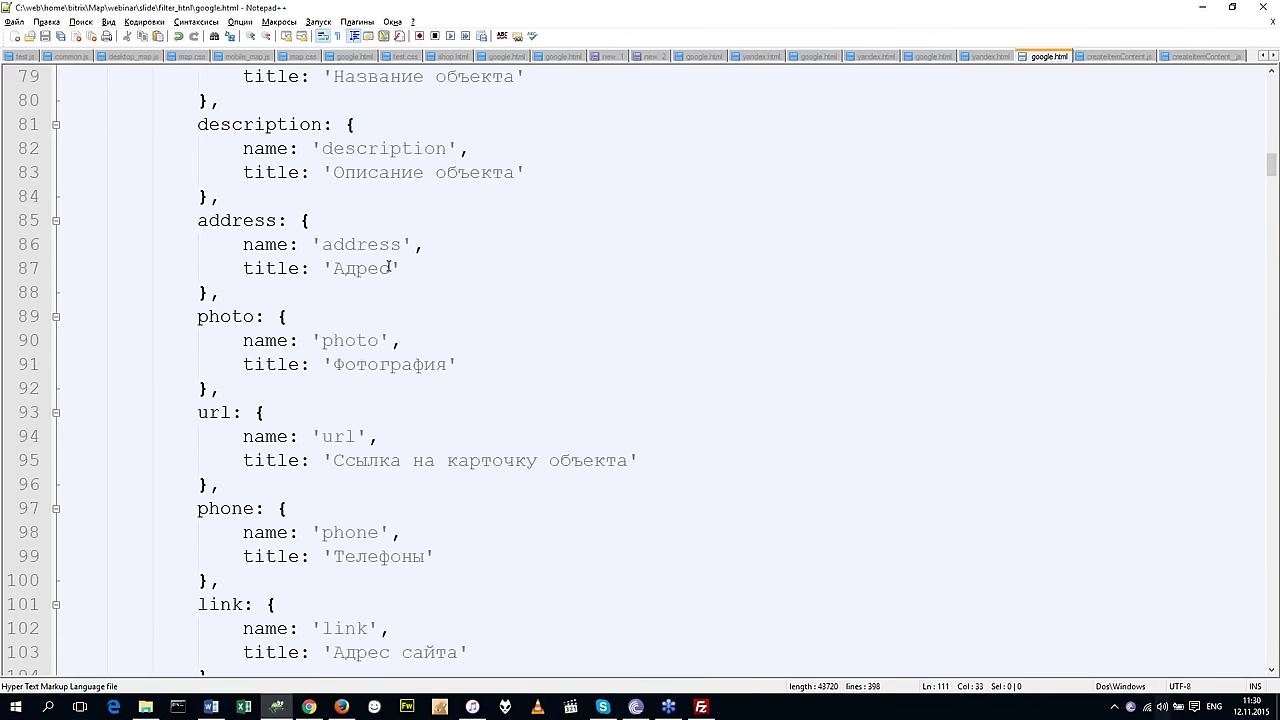
scroll(389, 266, "up", 11)
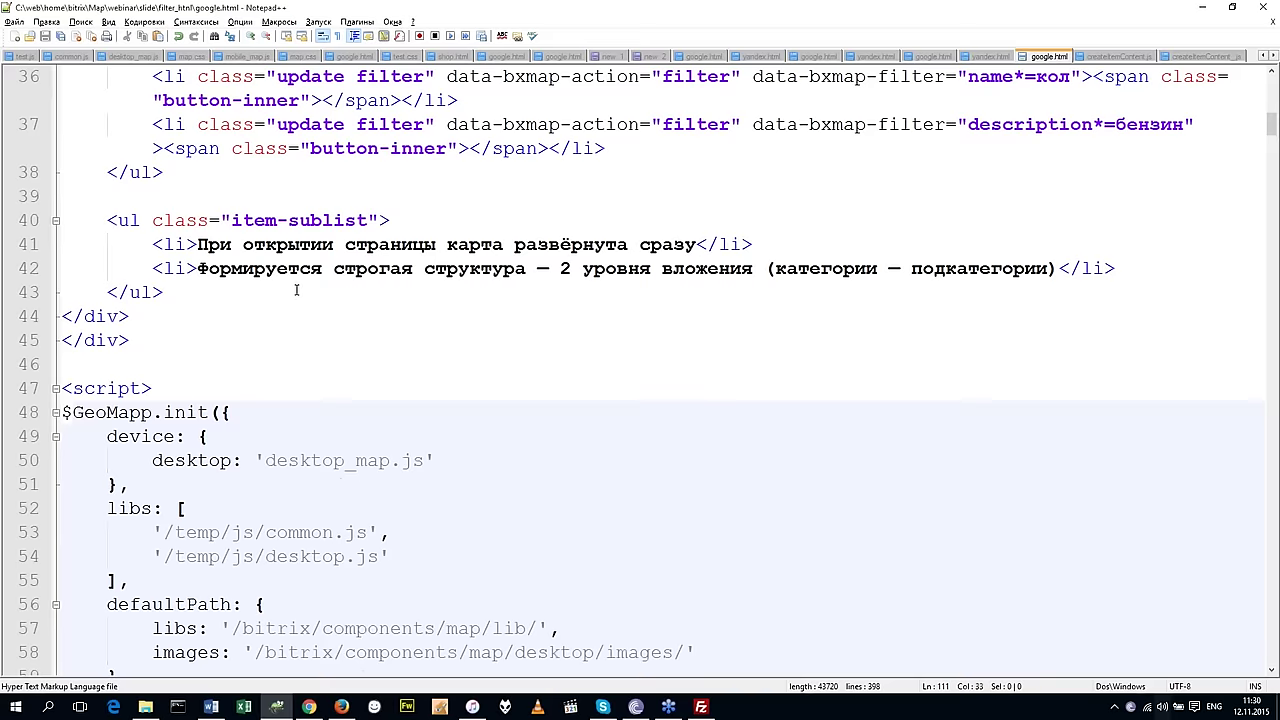
left_click(320, 388)
key("ctrl+v")
Close the pasted $GeoMapp.extend block with a brace, parenthesis and semicolon, and start it on its own line below the script tag.
key("Return")
type("}")
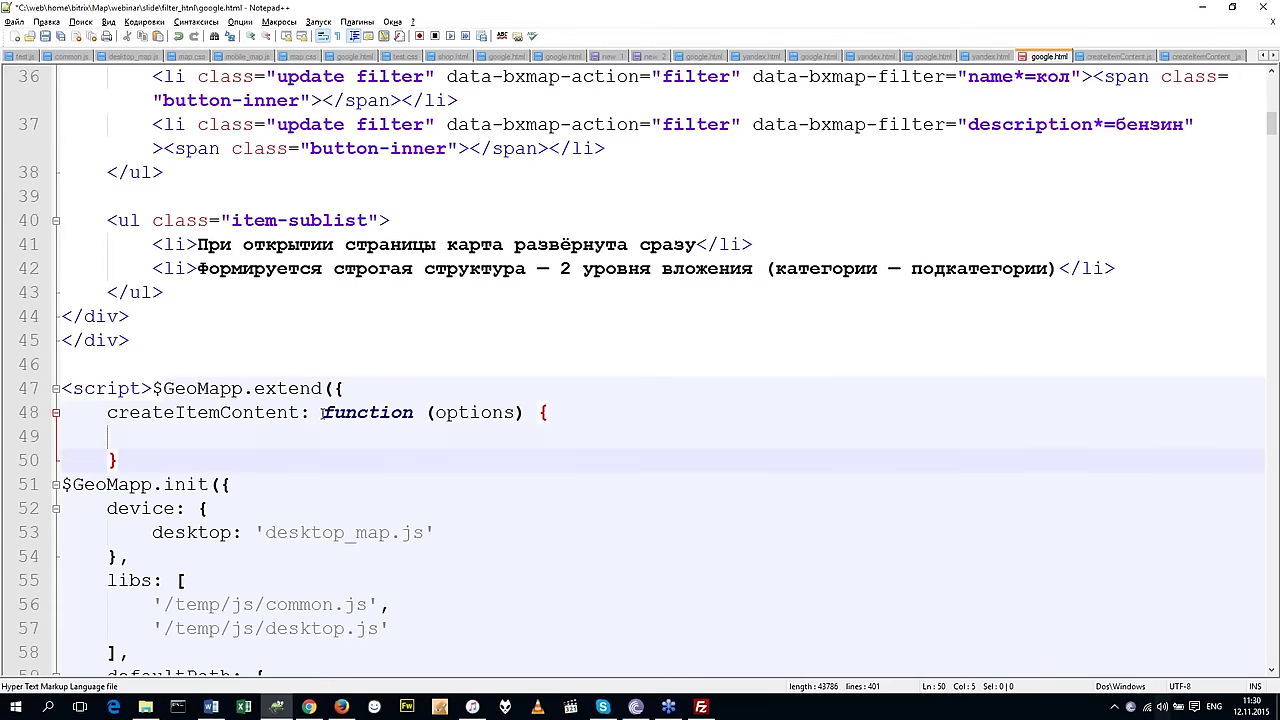
key("Left")
key("BackSpace")
key("Right")
type(");")
left_click(154, 390)
key("Return")
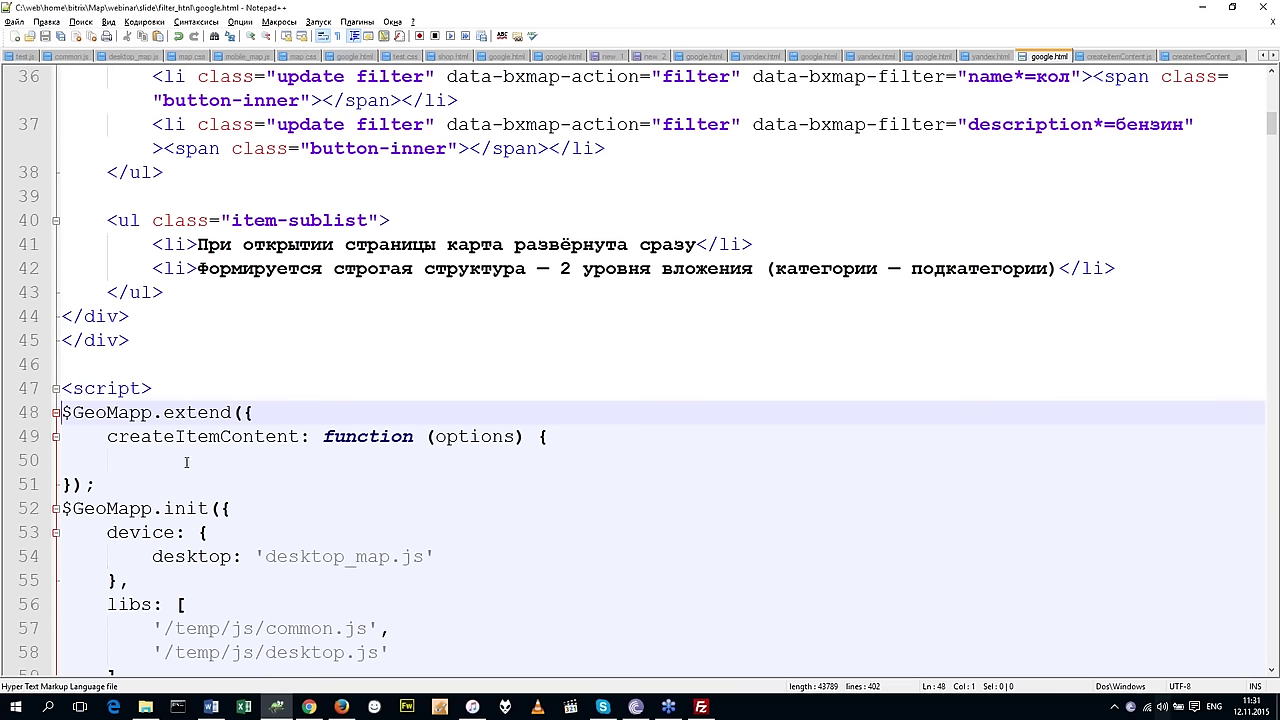
Close the createItemContent function with a brace on its own line, leave an indented empty line in its body, and save google.html.
key("End")
left_click(171, 460)
key("Return")
type("}")
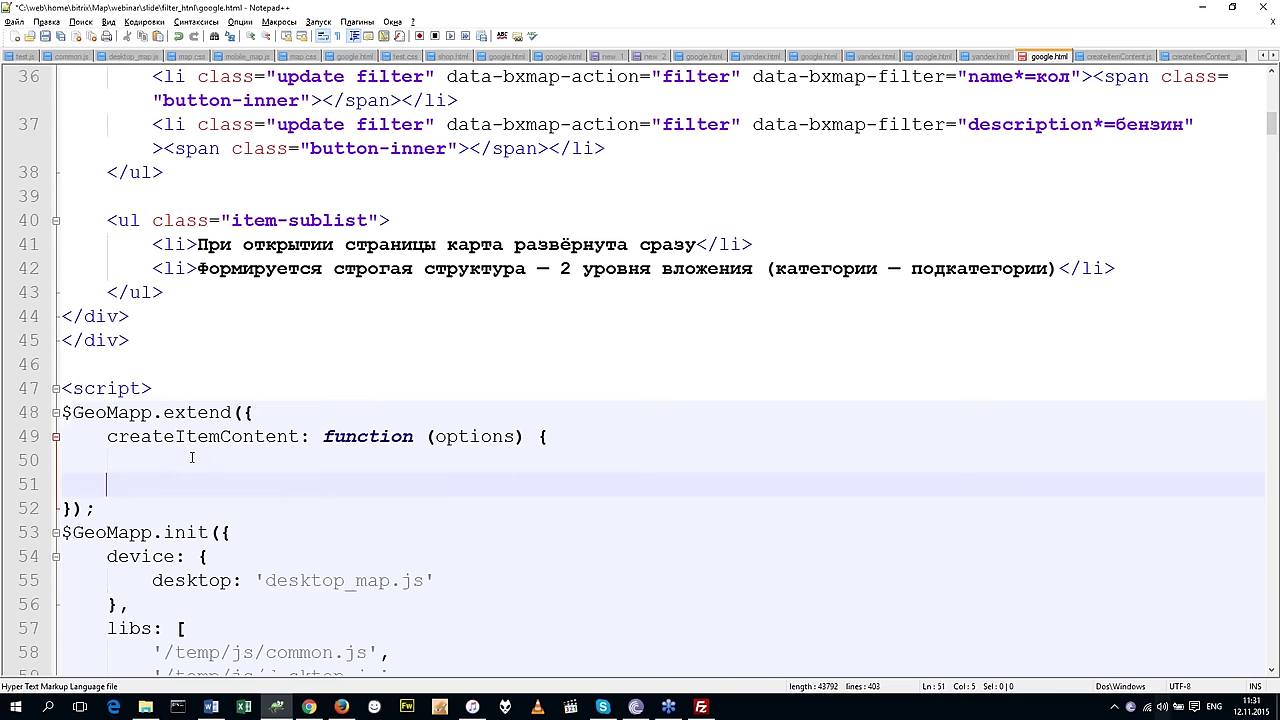
left_click(191, 458)
key("Tab")
key("ctrl+s")
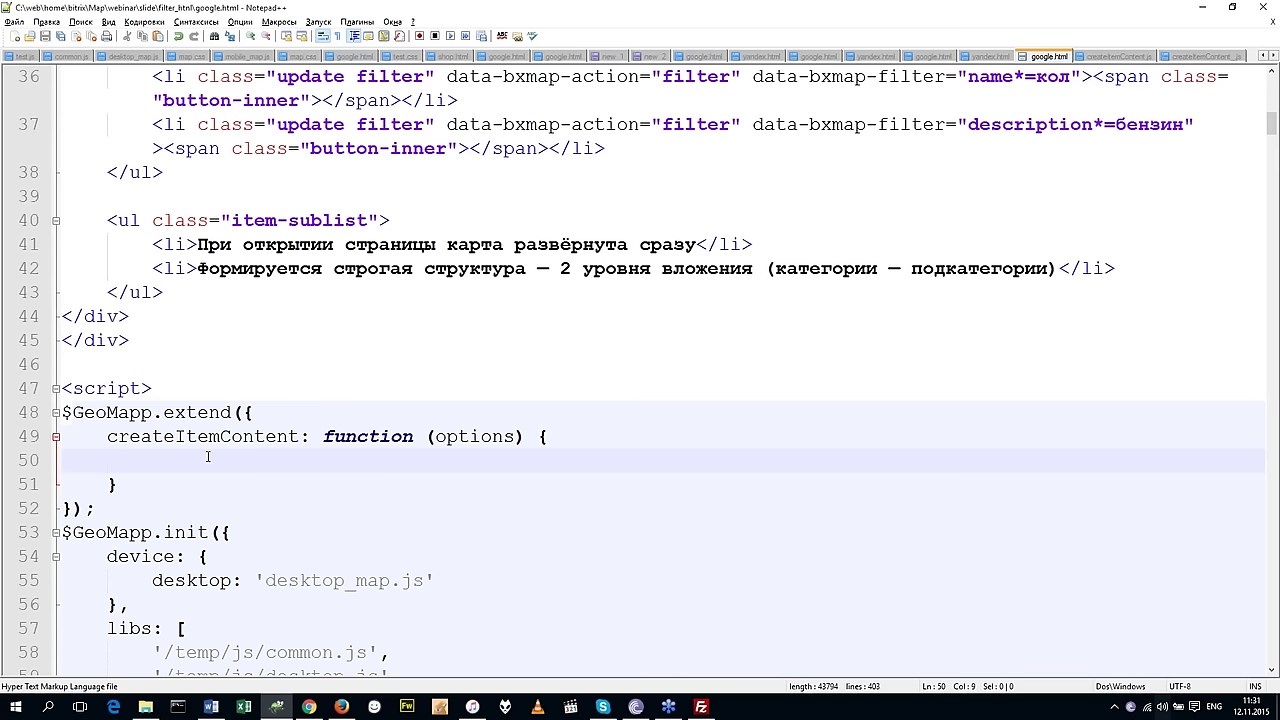
Add a return statement with an empty multi-line object literal, closed by a brace and semicolon, inside createItemContent.
type("return")
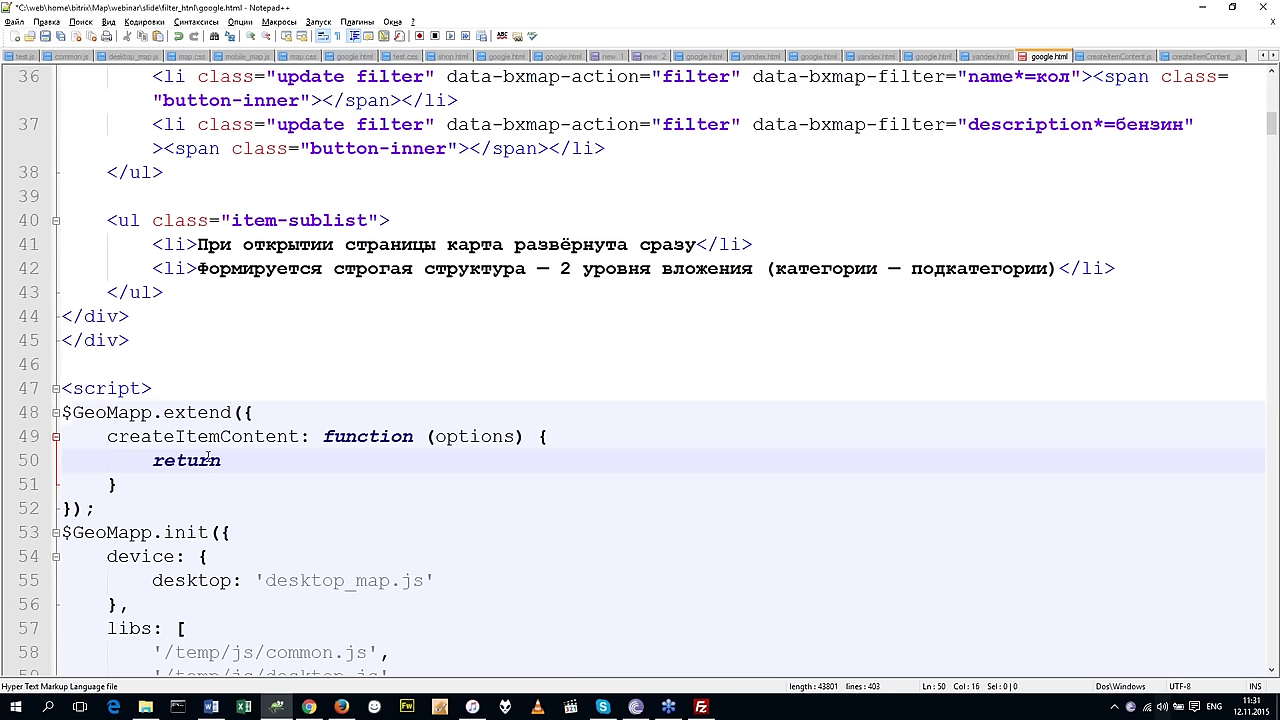
type(" {")
key("Return")
key("Return")
key("Up")
key("End")
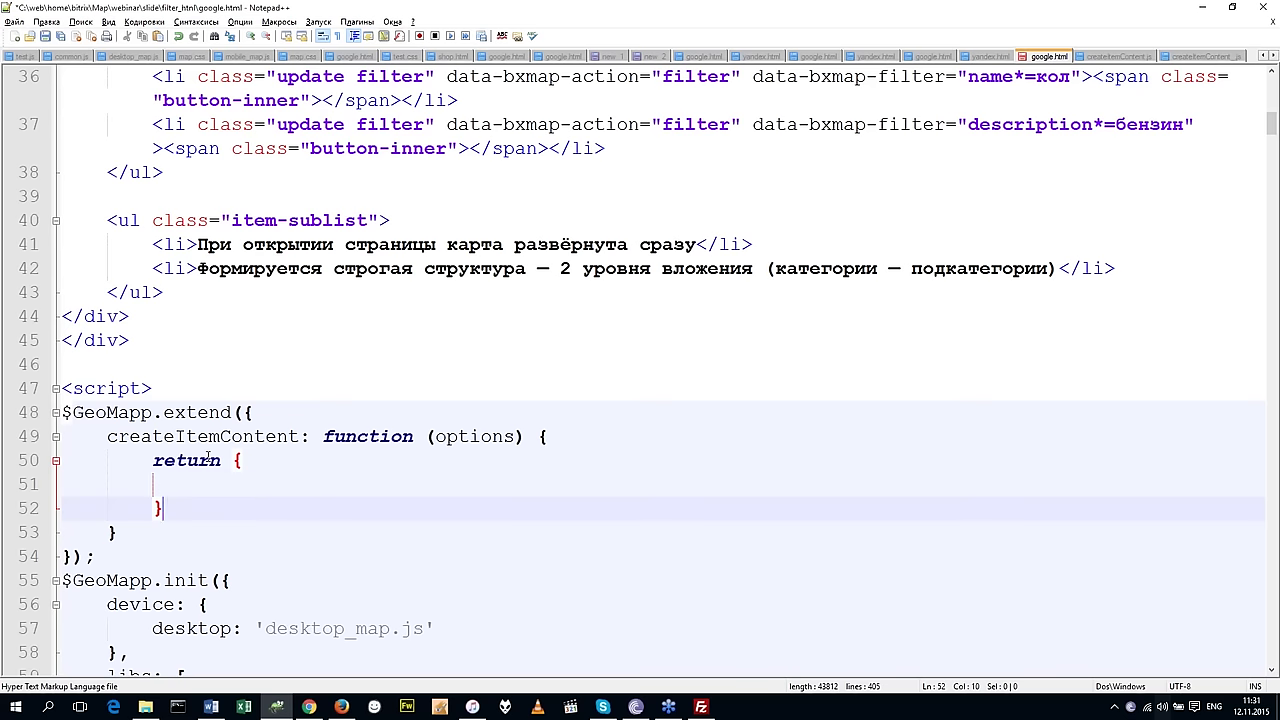
type(";")
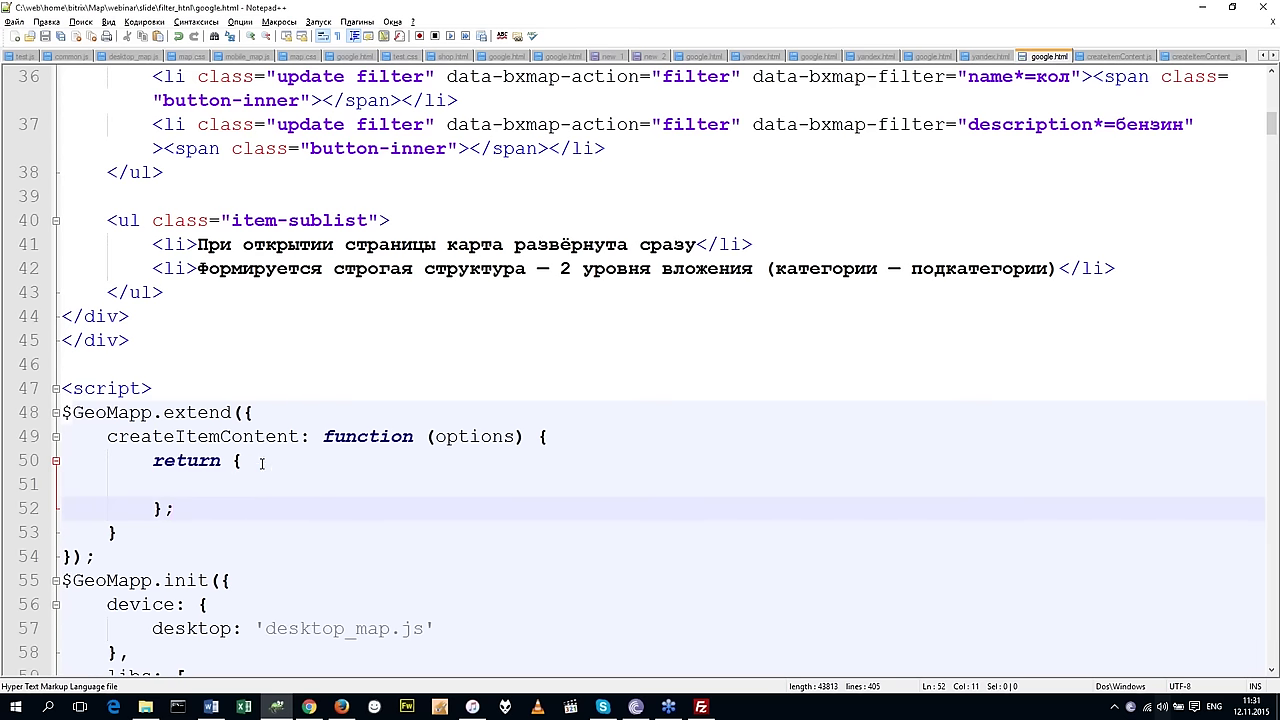
Fill the returned object with photo: '' and content: 'sfsdfsdf' on separate lines and save the file.
left_click(259, 484)
type("p")
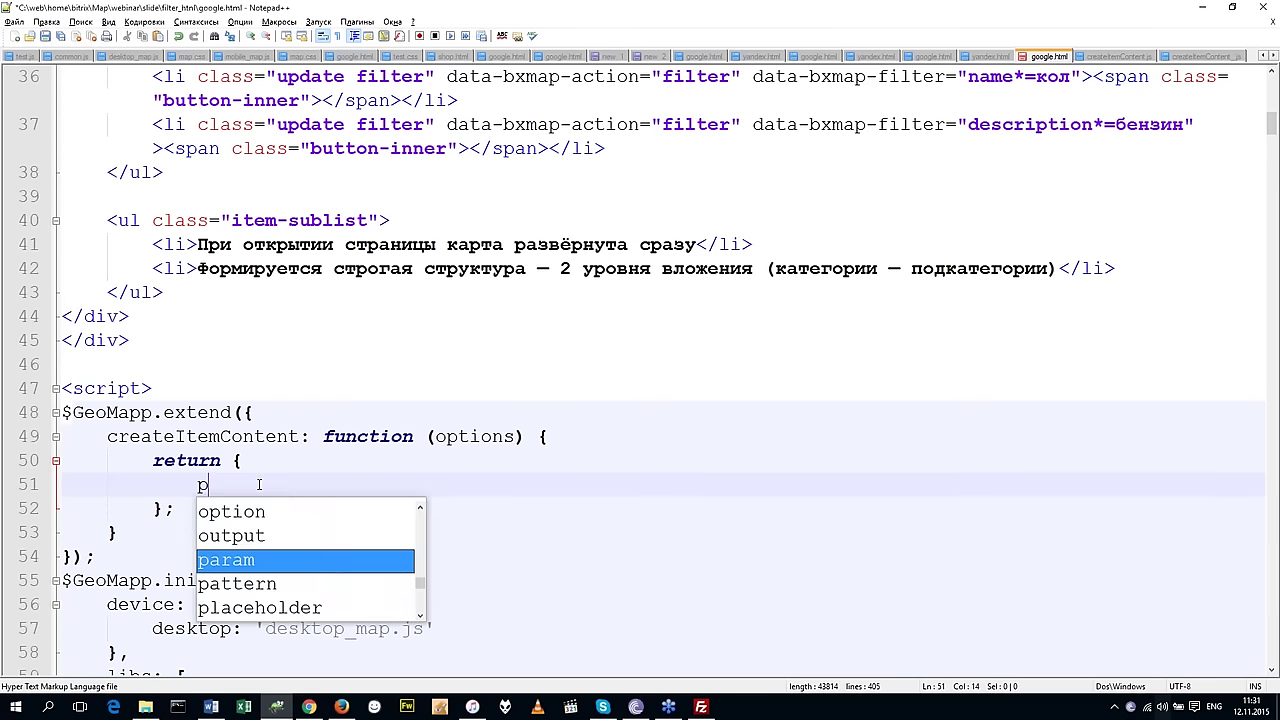
type("hoto")
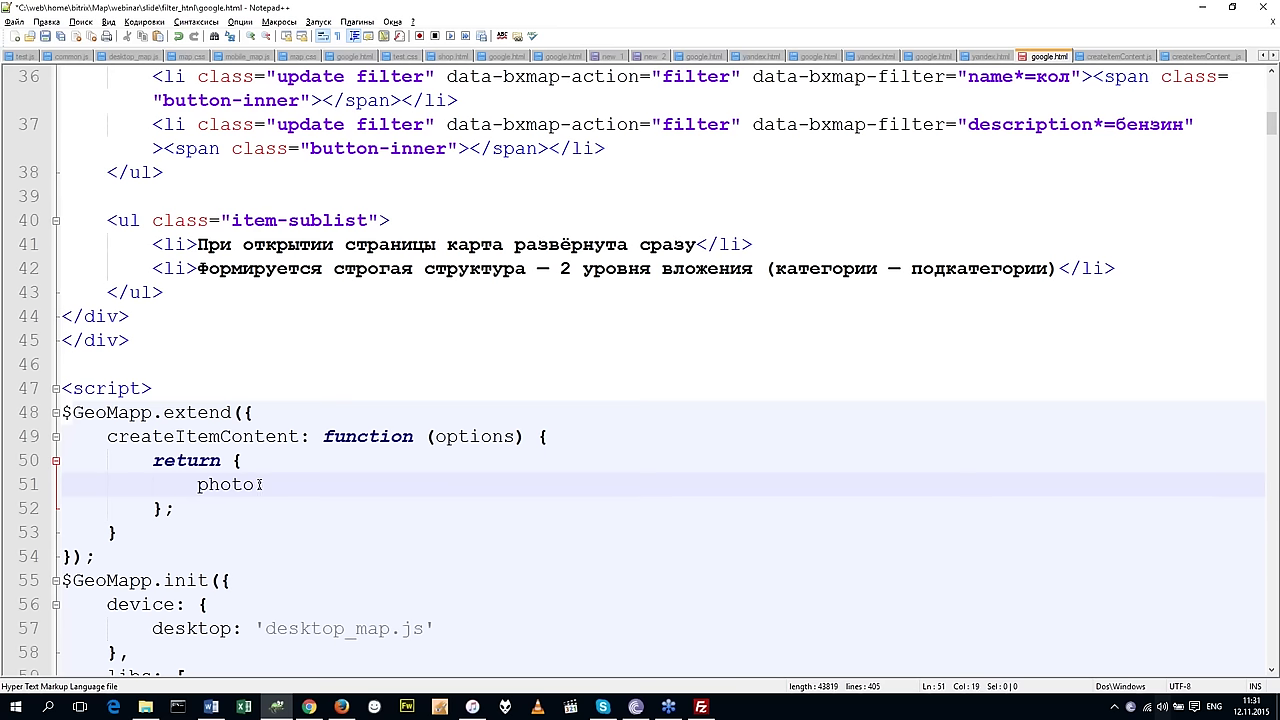
type(": '',")
key("Return")
type("content: ")
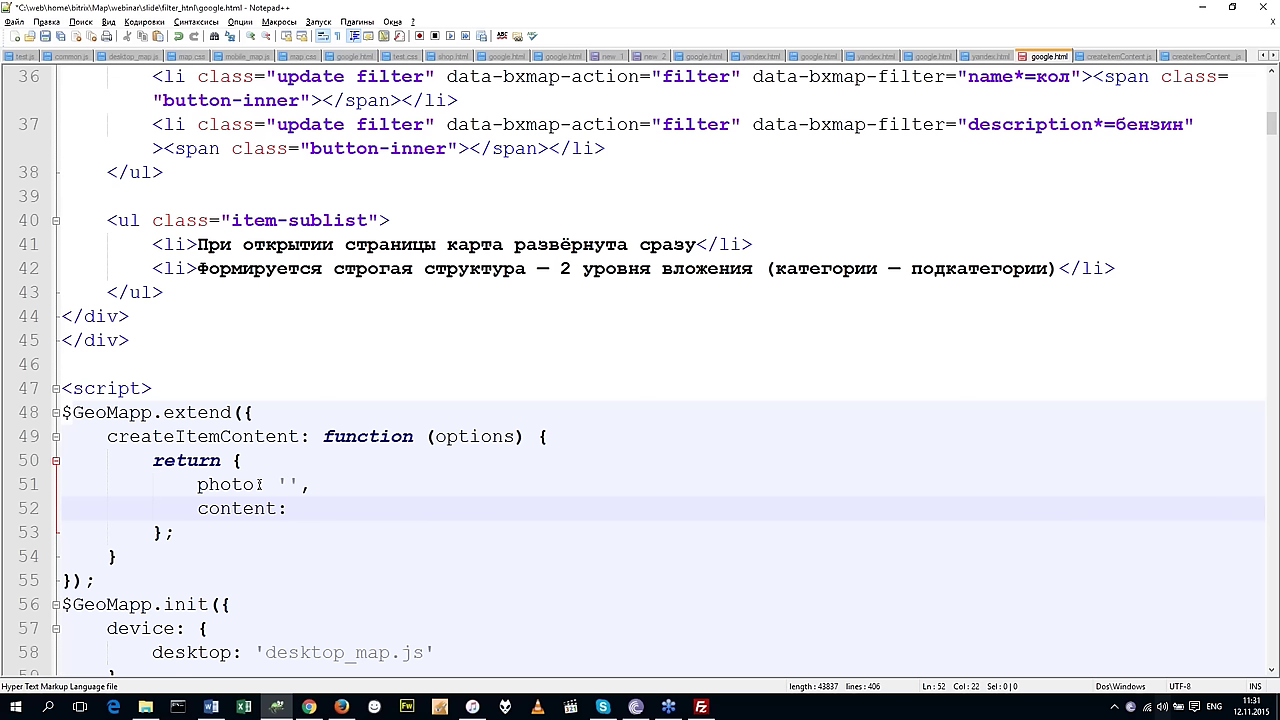
type("'sfsdfsdf")
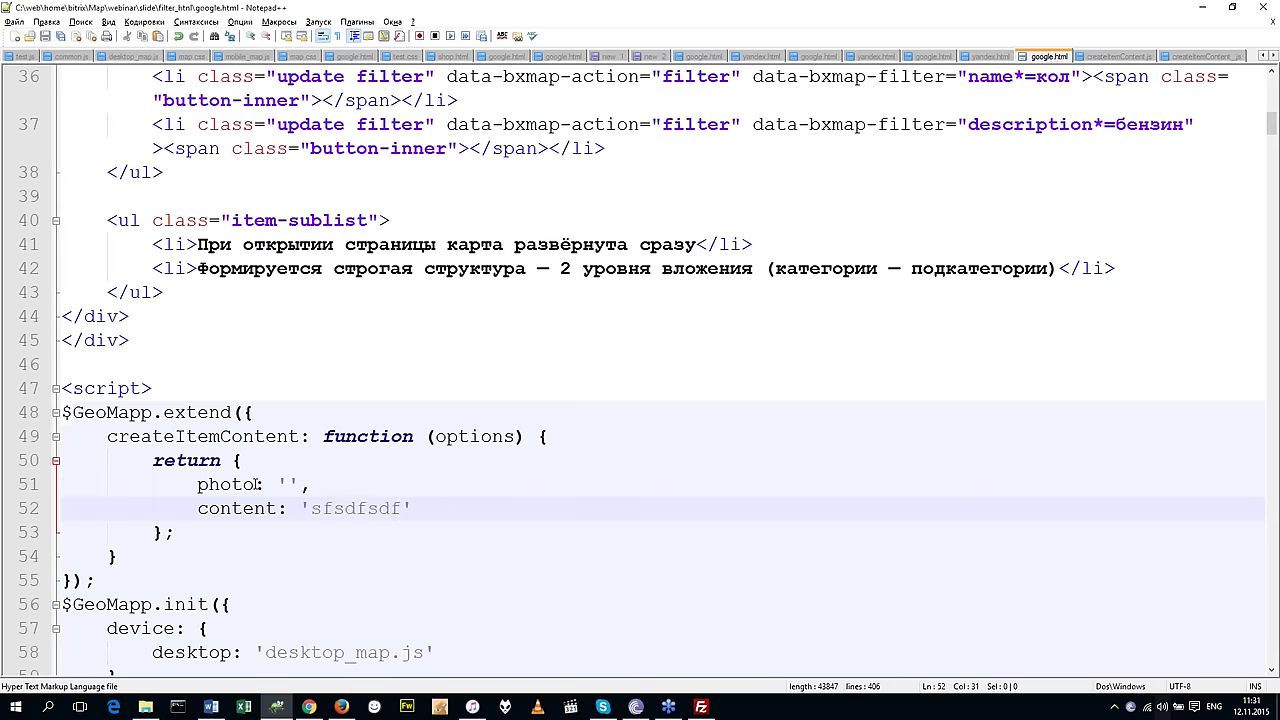
left_click(455, 495)
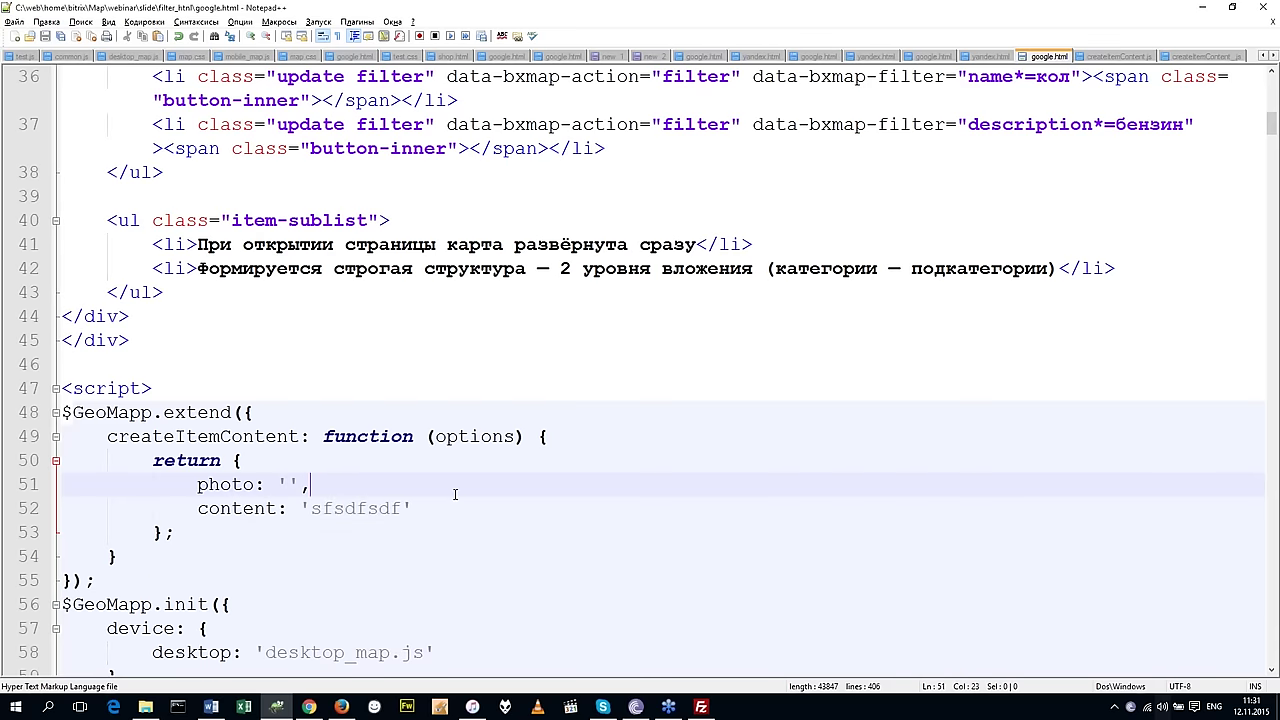
left_click(455, 502)
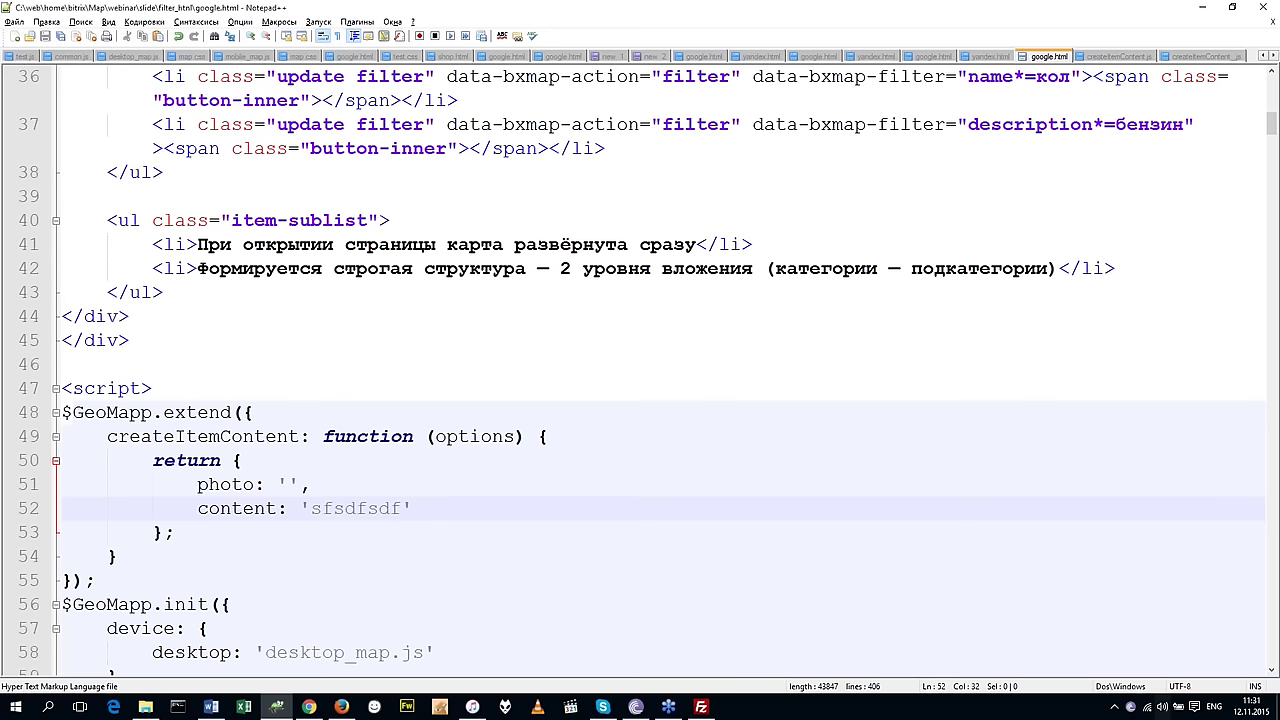
Comment out the photo property in the returned object with // and save google.html.
left_click(341, 708)
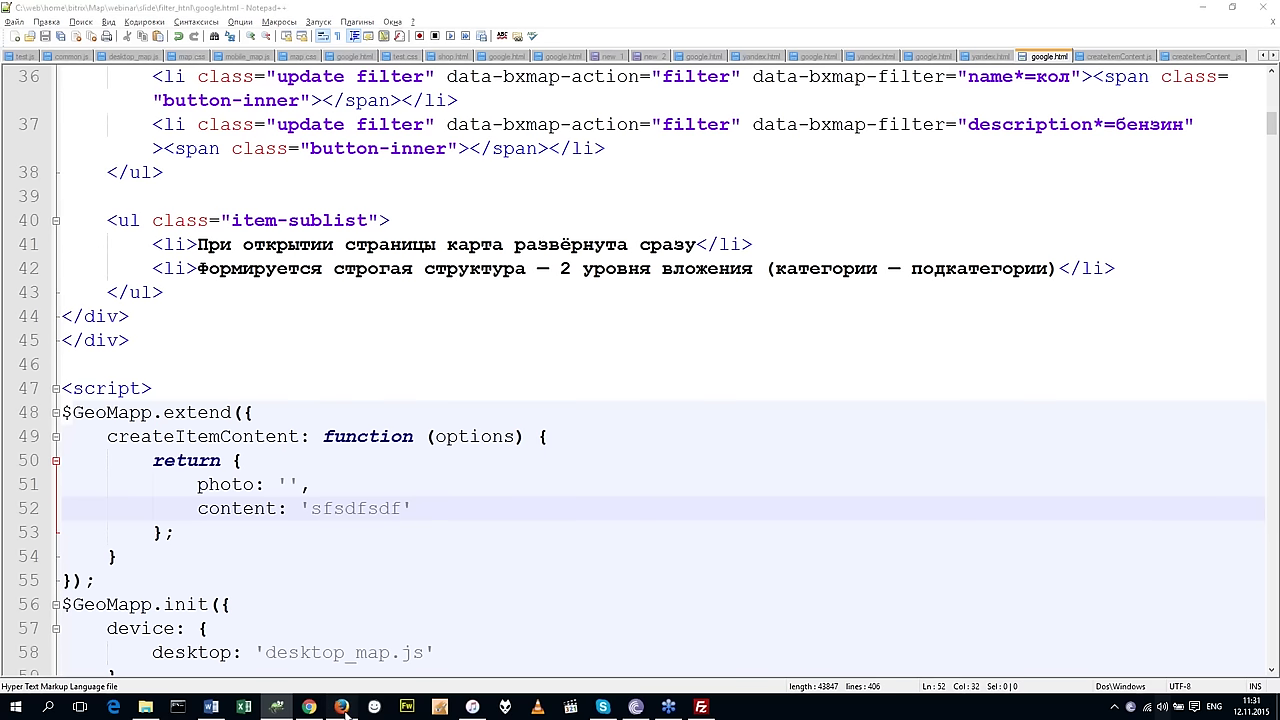
left_click(351, 486)
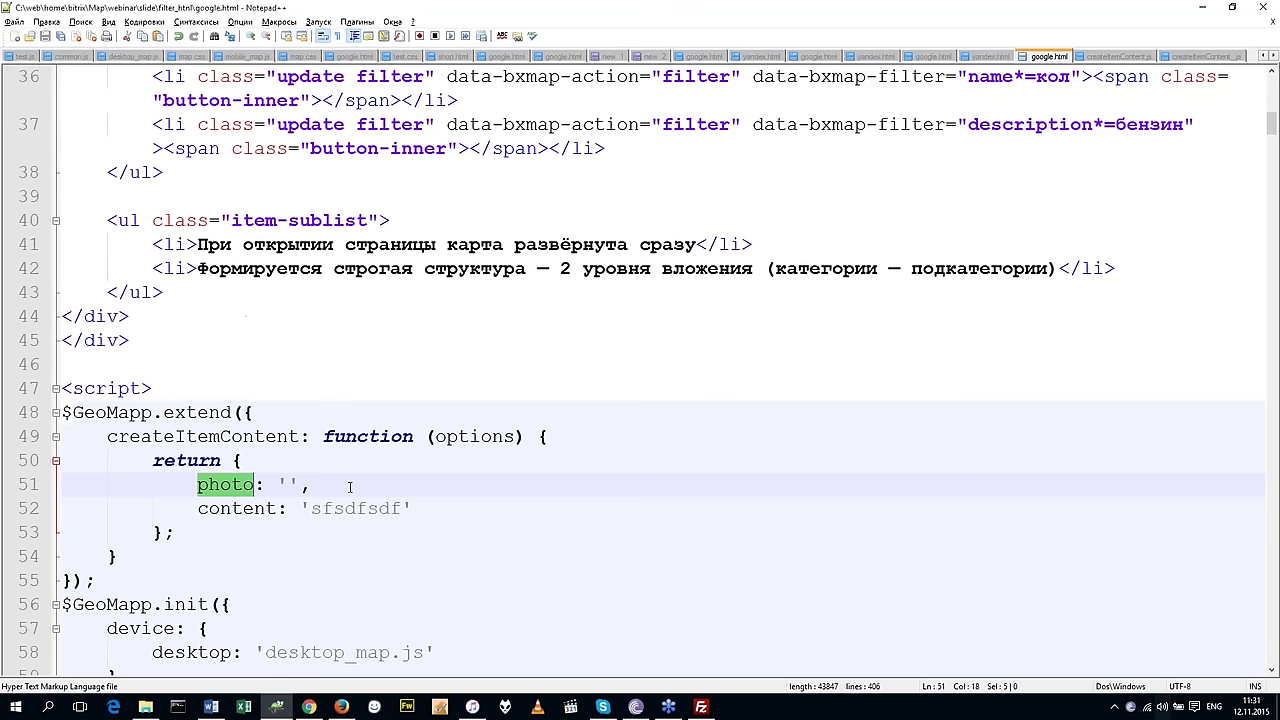
left_click(439, 508)
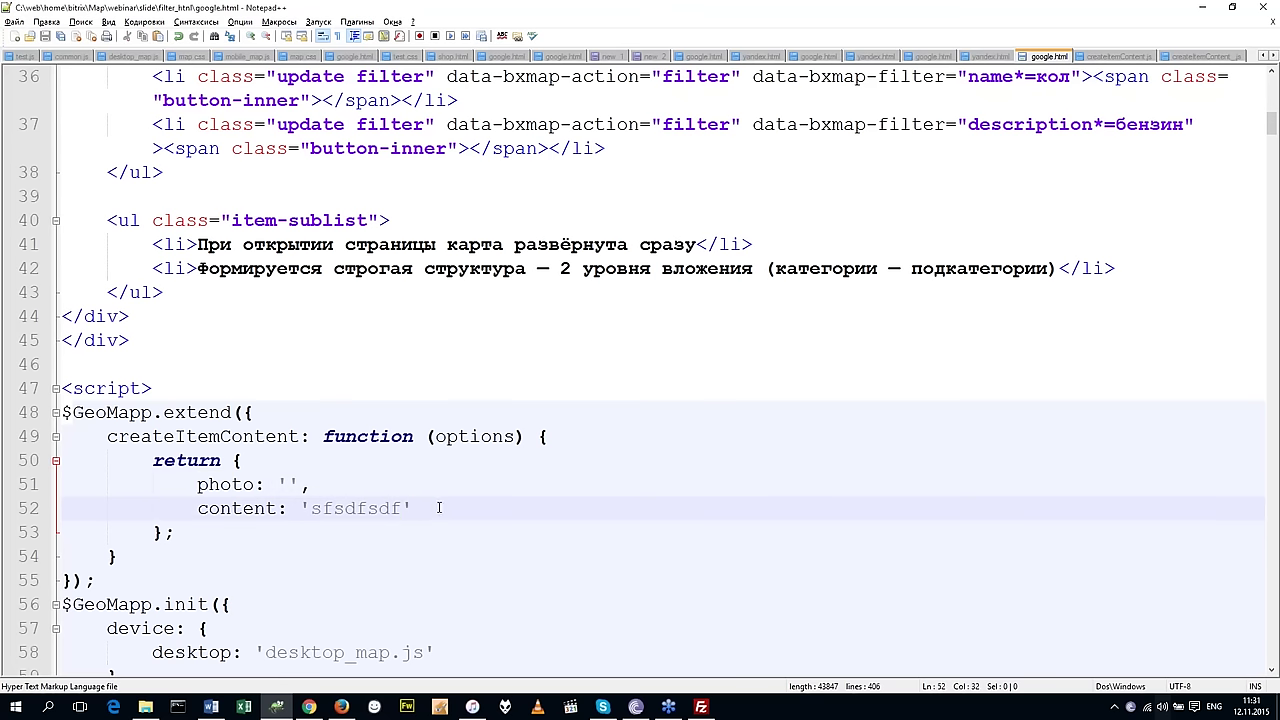
double_click(241, 508)
left_click(335, 486)
left_click_drag(205, 486, 245, 460)
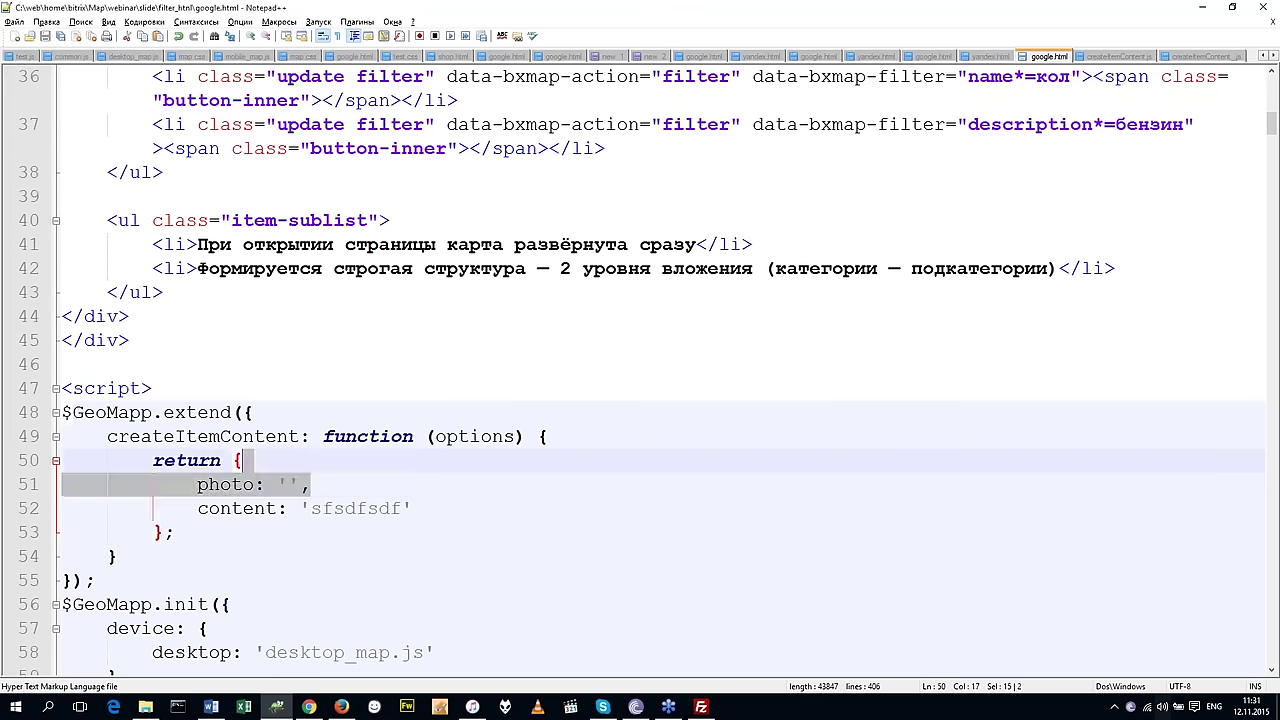
left_click(199, 486)
type("//")
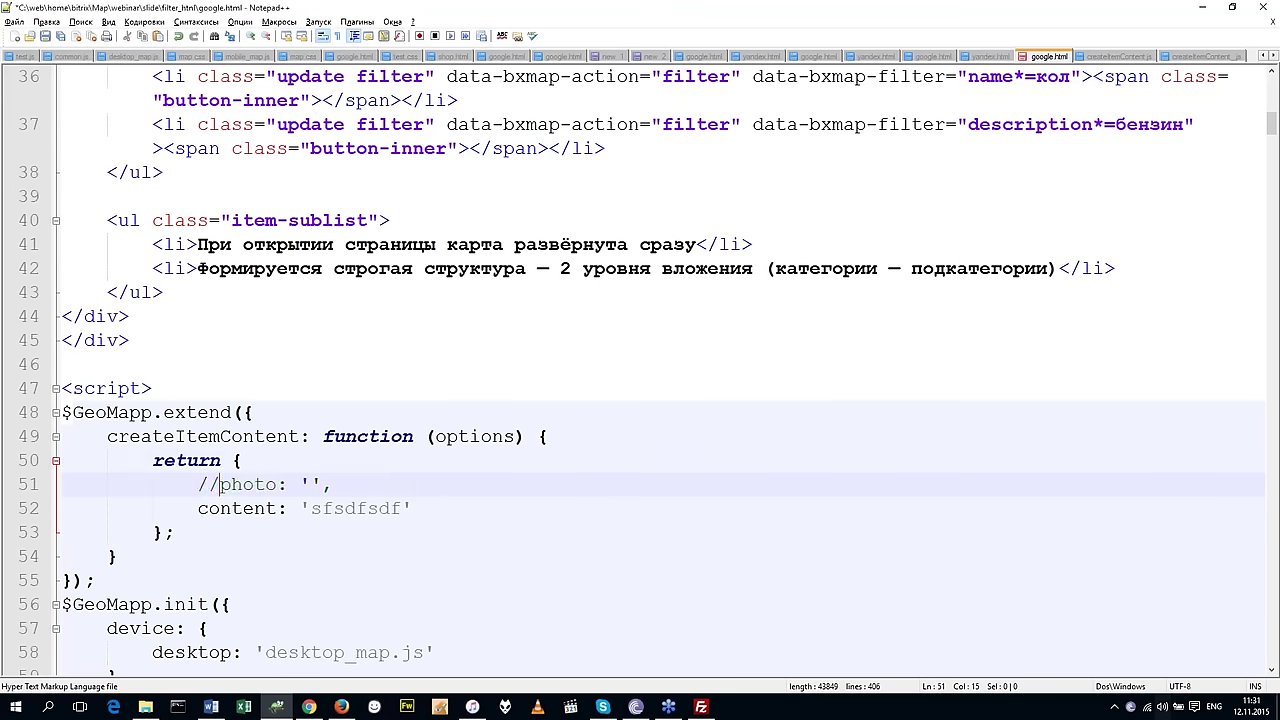
left_click(503, 500)
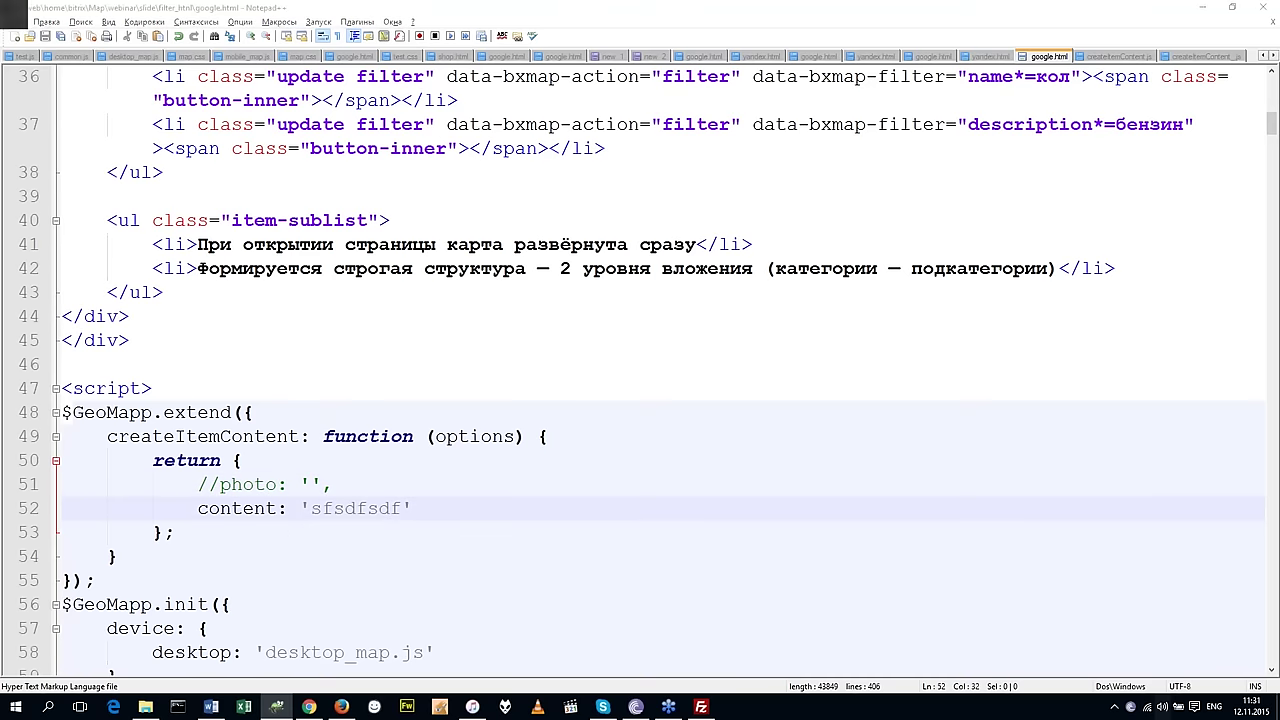
Check the selected object's detail panel on the map page in Firefox and return to Notepad++.
key("alt+Tab")
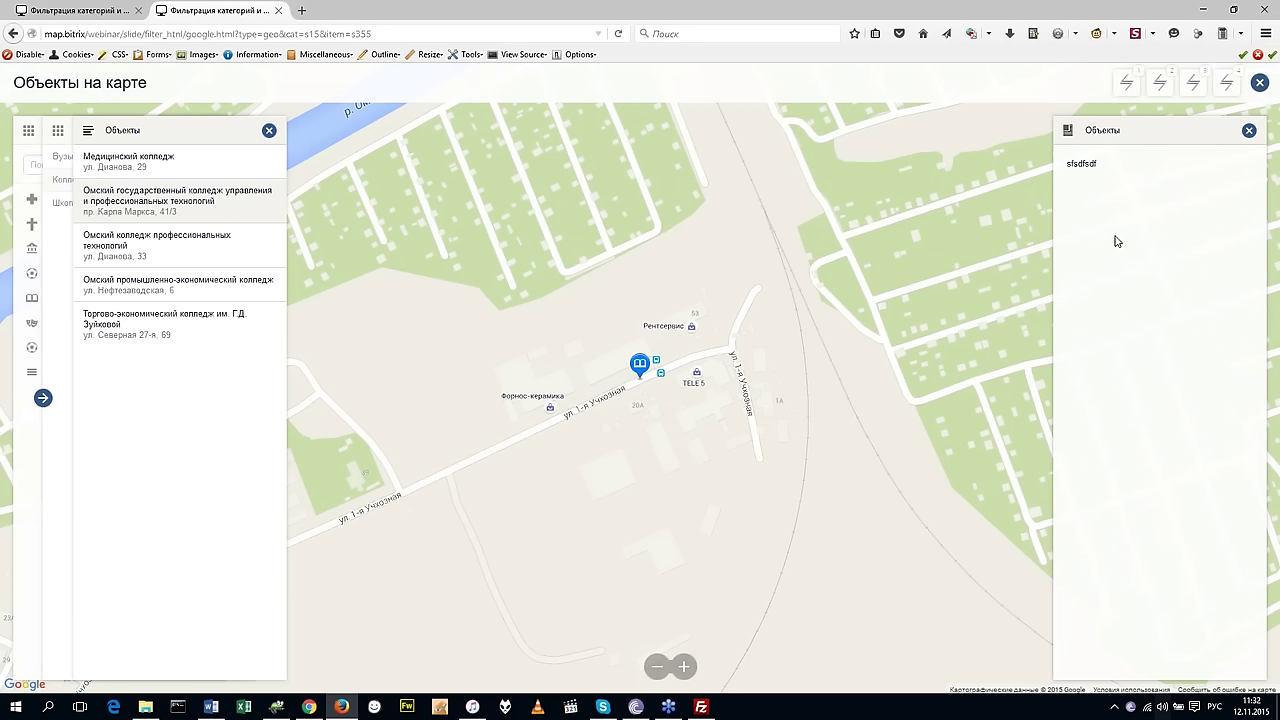
key("alt+shift")
key("alt+Tab")
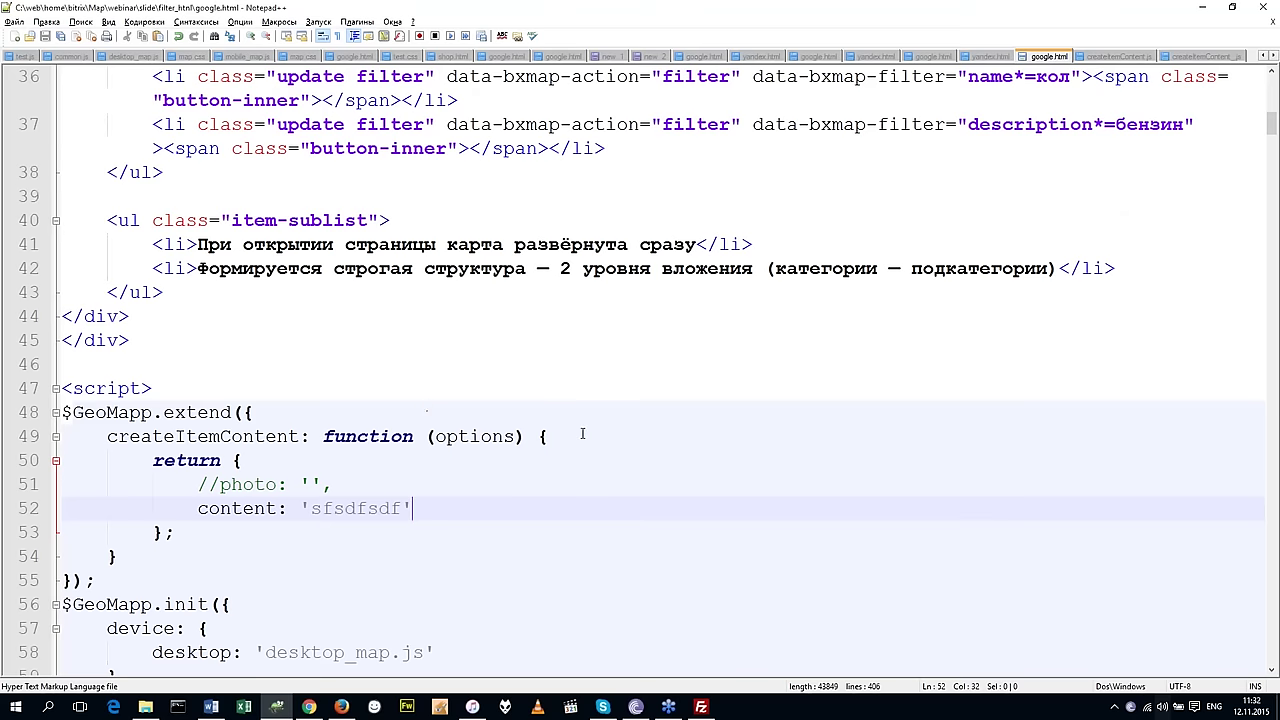
Insert console.log(options); and an empty line above the return statement in createItemContent, and save google.html.
left_click(582, 434)
key("Return")
key("Return")
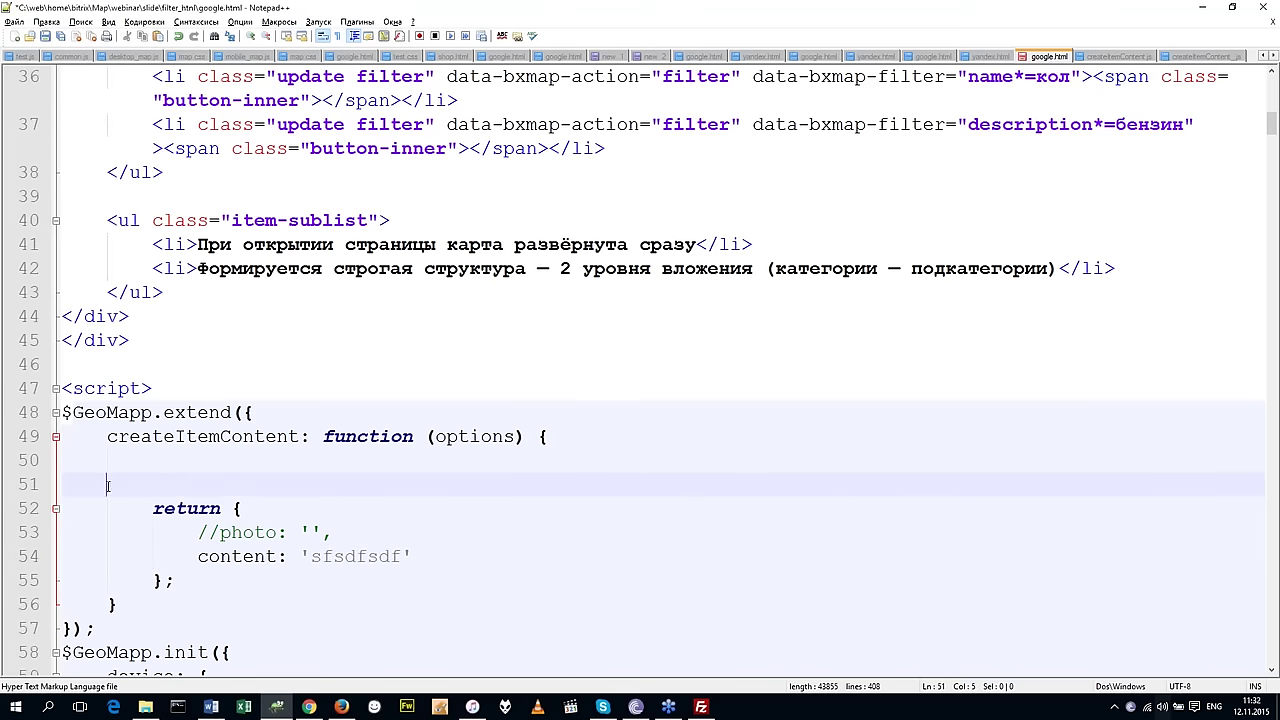
left_click(205, 461)
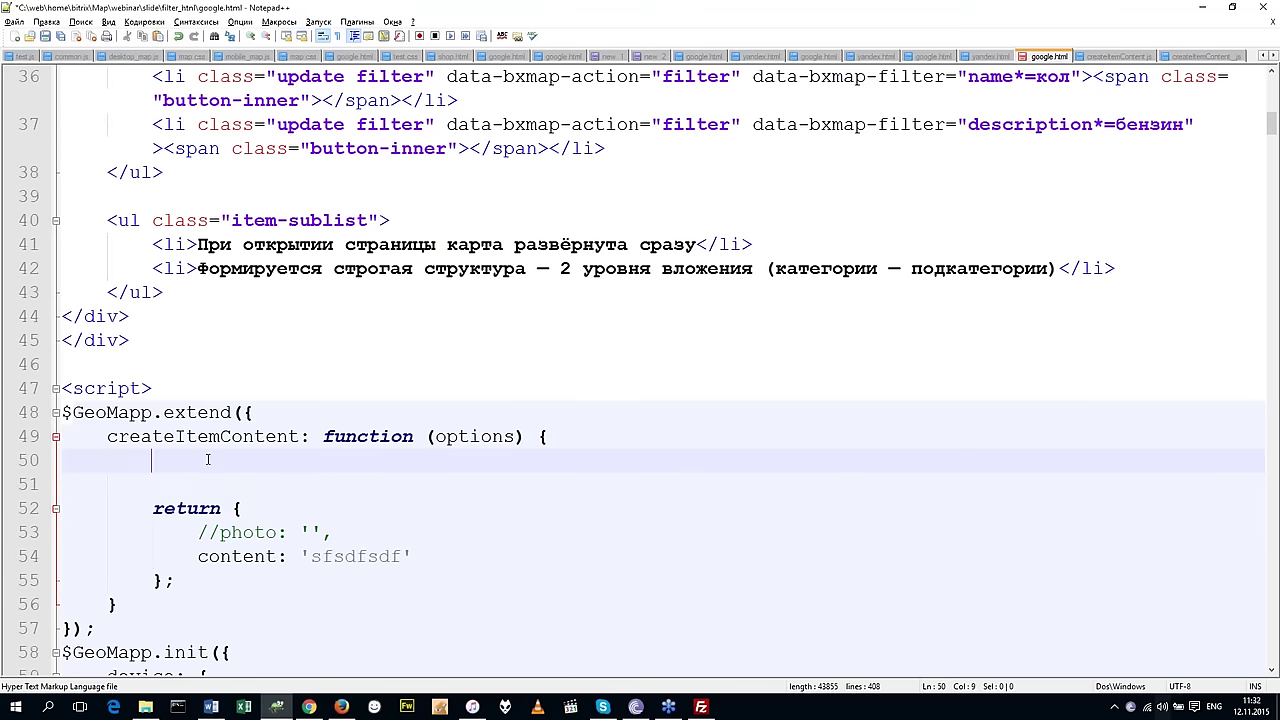
type("consol")
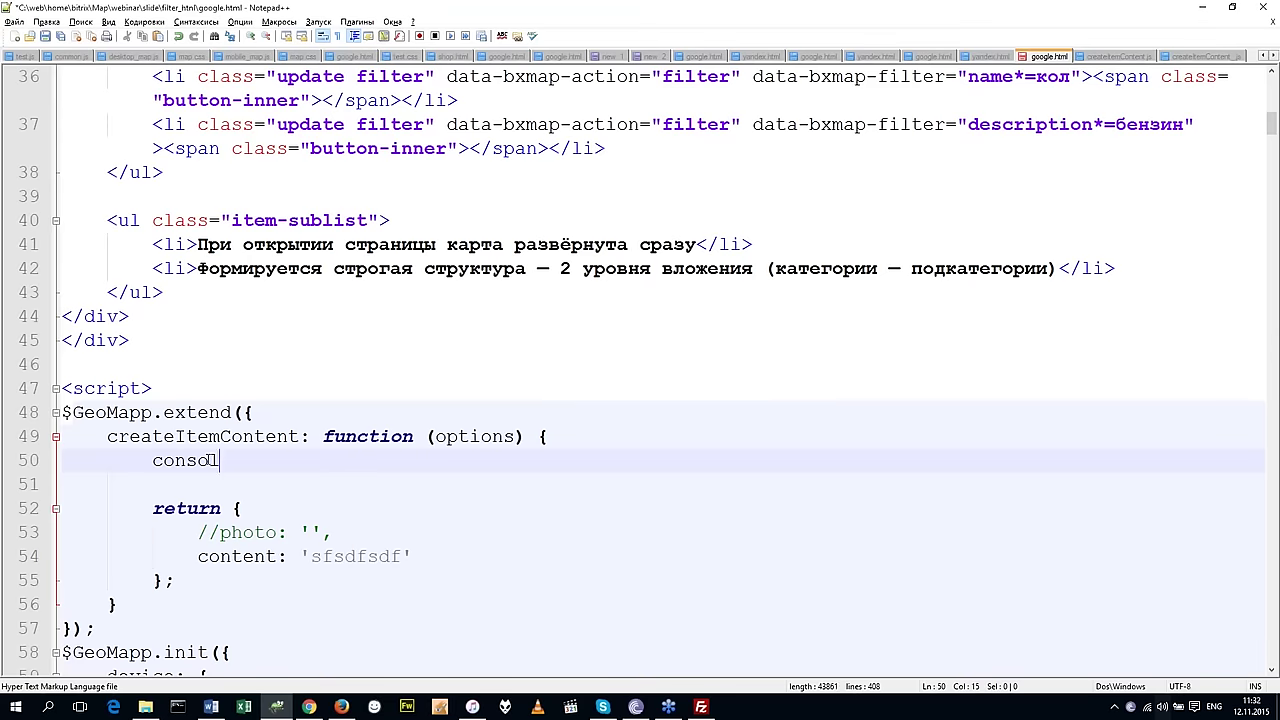
type("e.lo")
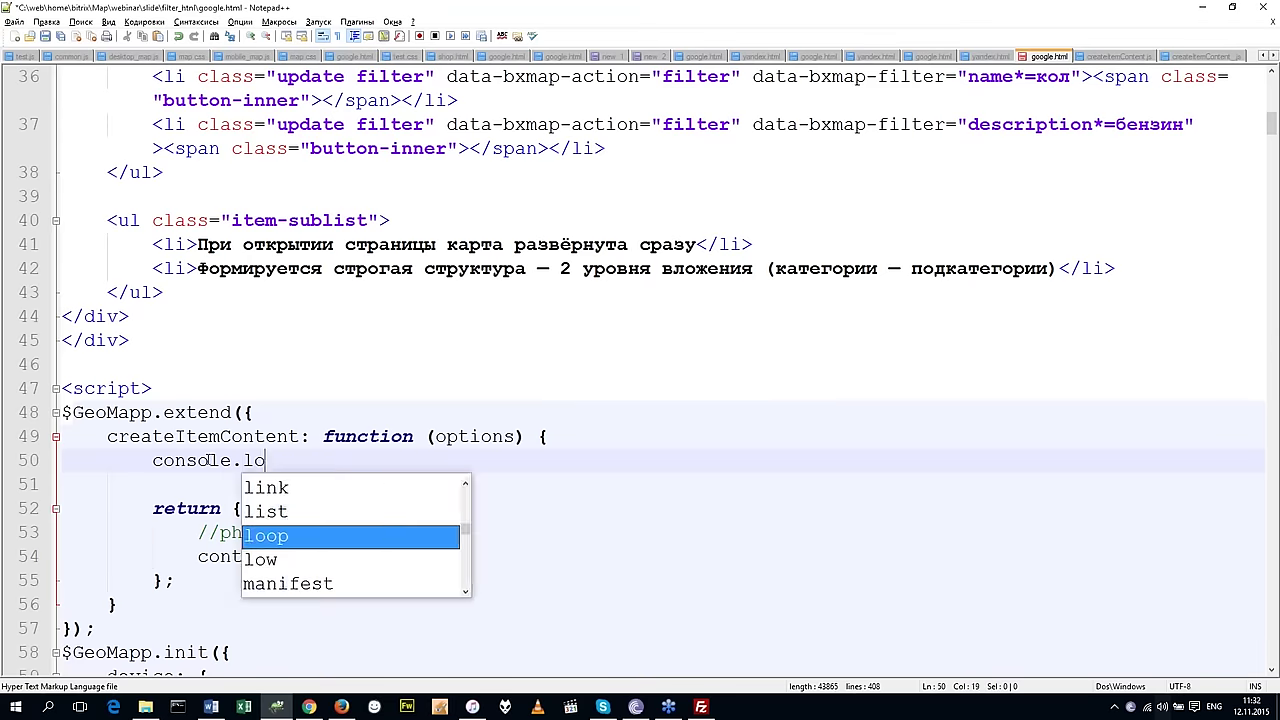
type("g();")
key("Left")
key("Left")
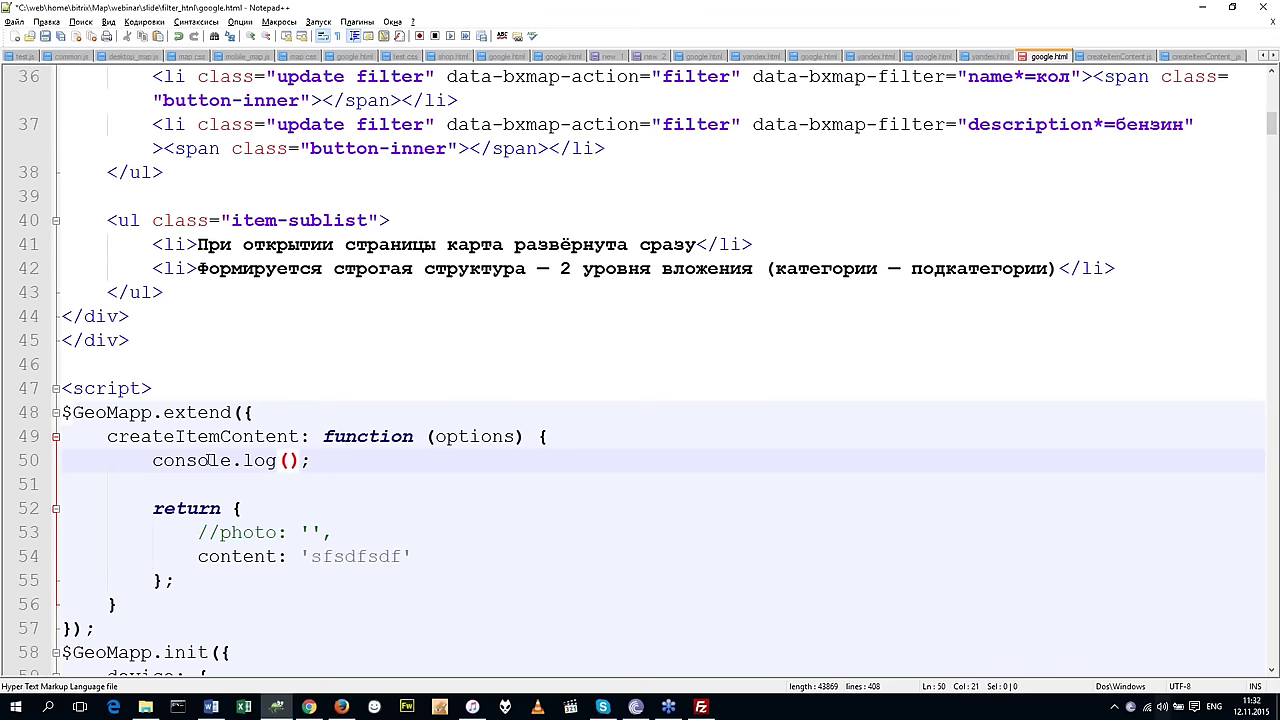
type("optio")
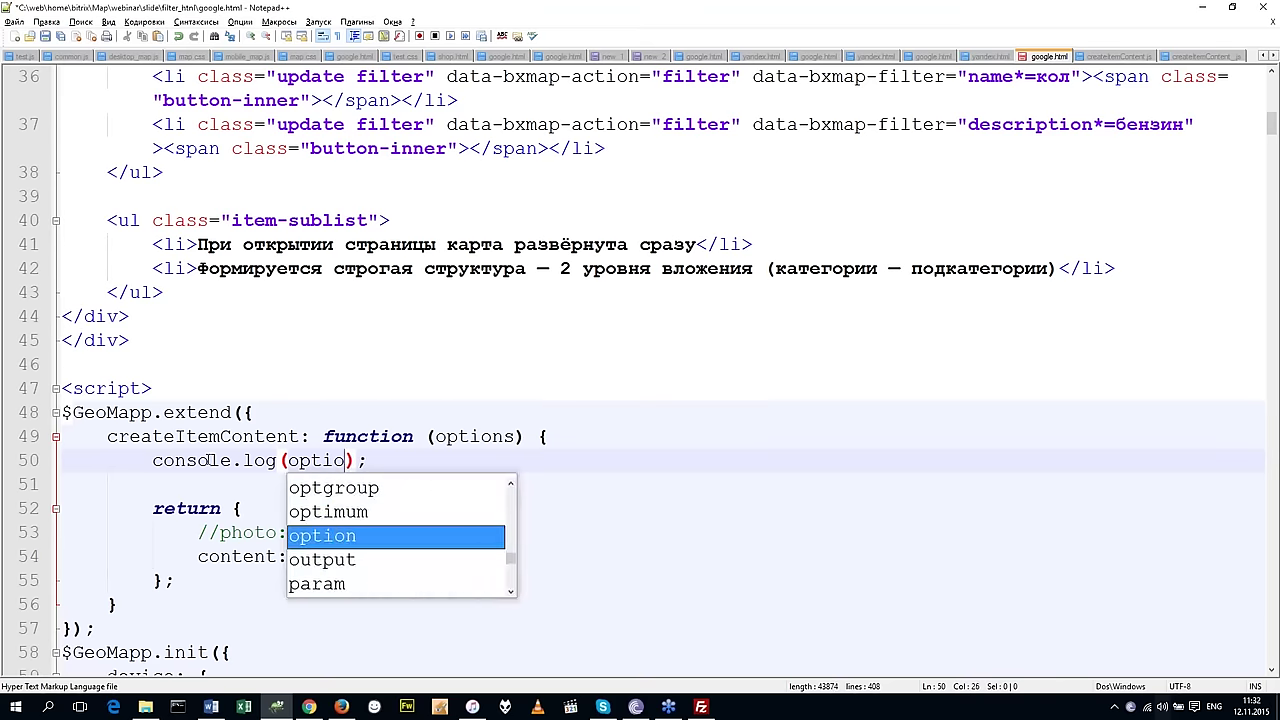
type("ns")
key("ctrl+s")
Switch to Firefox, show the developer console, reload the map page and open the logged options object for inspection.
key("alt+Tab")
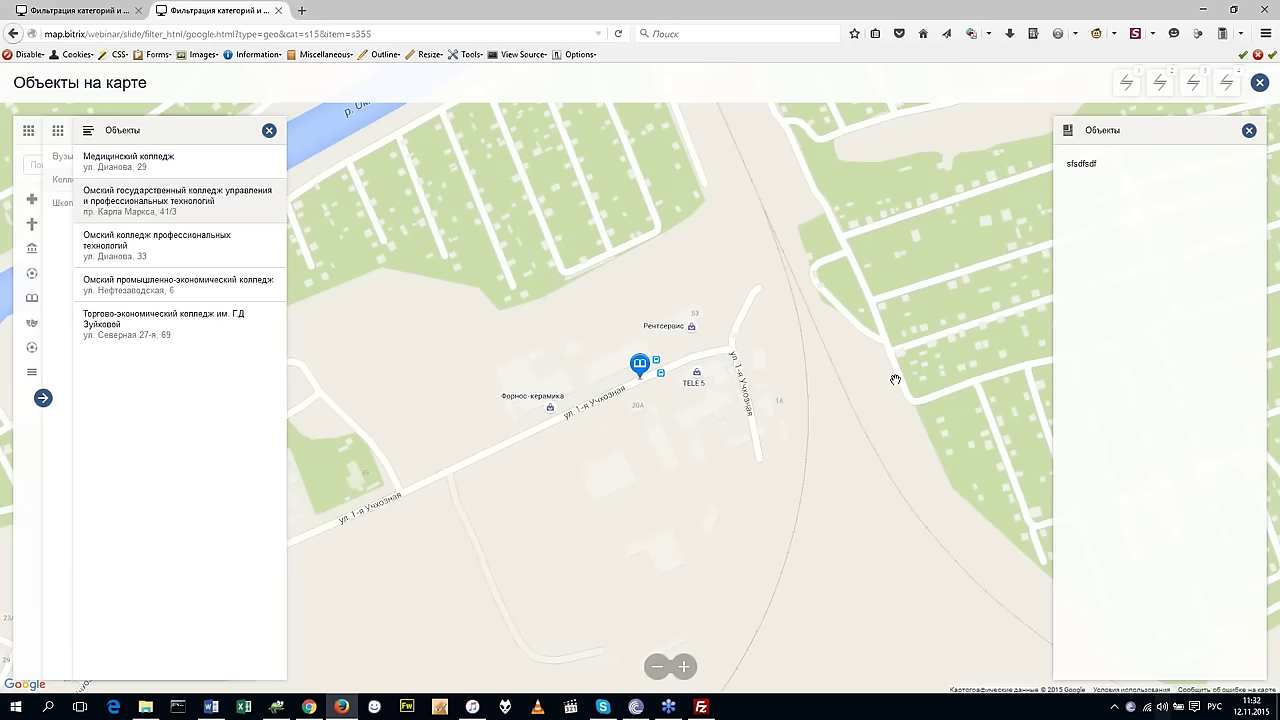
key("F12")
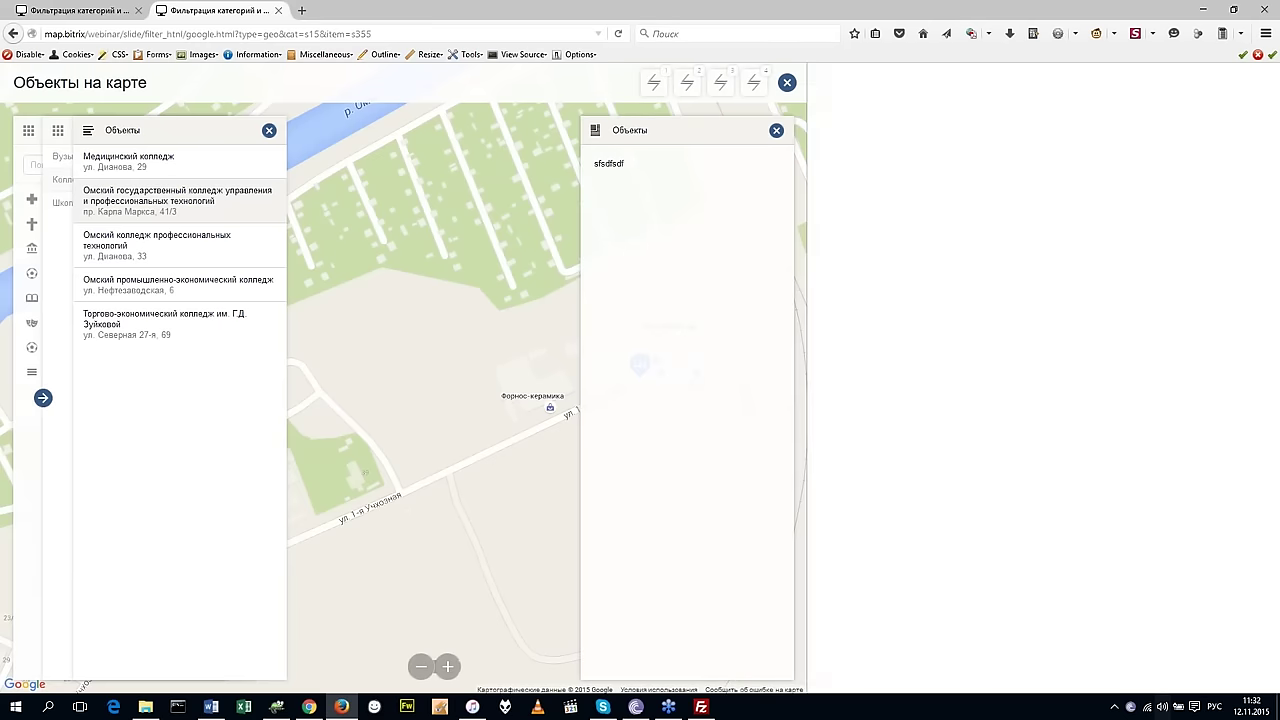
key("F5")
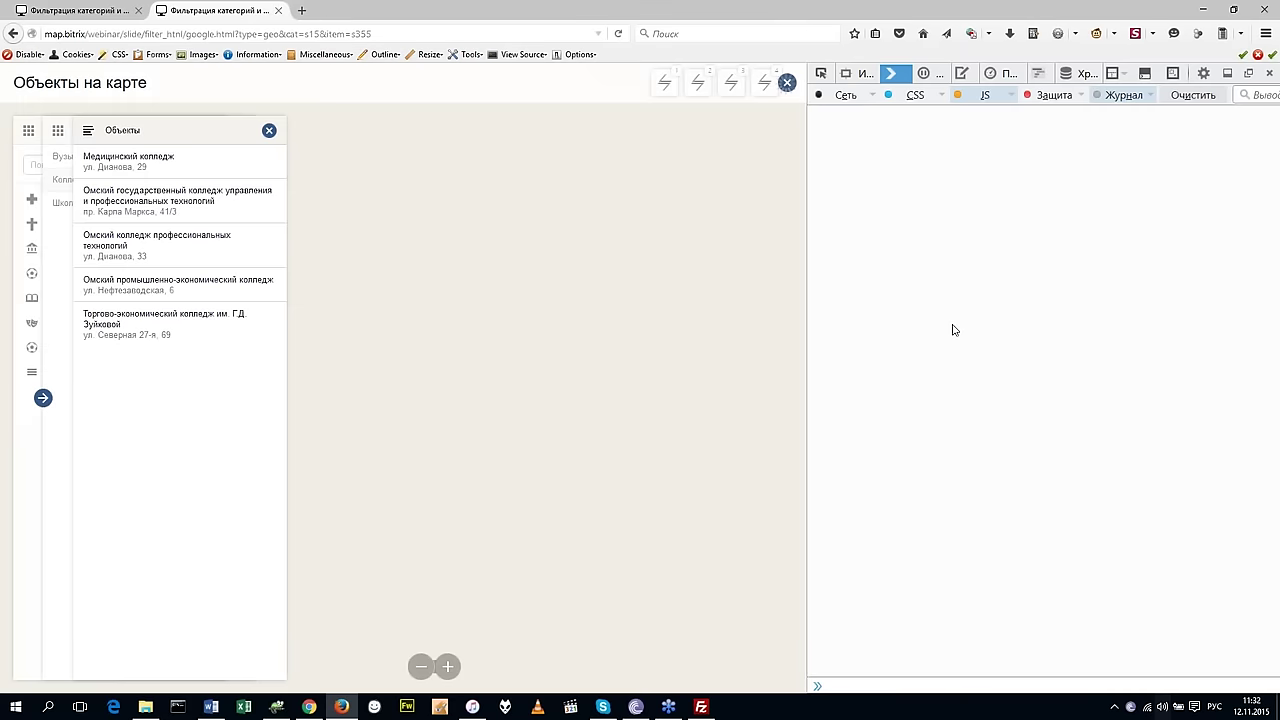
left_click(935, 114)
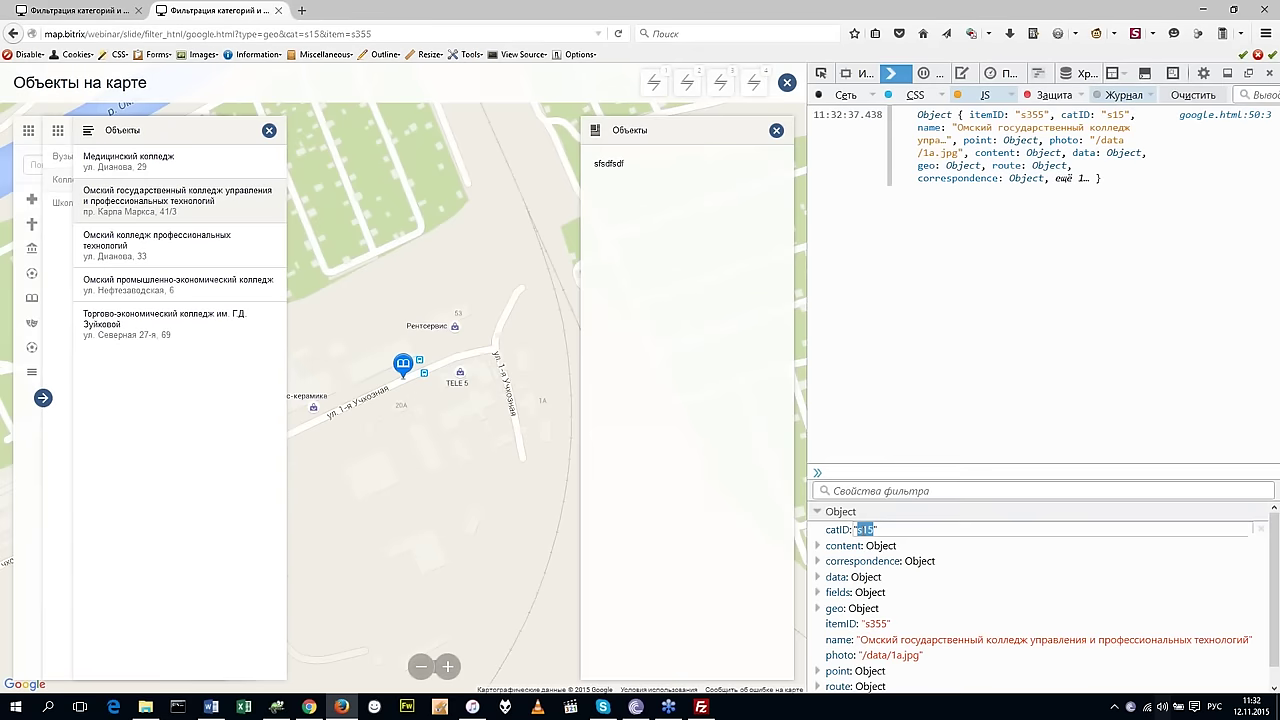
Examine the itemID, content and correspondence properties of the logged options object.
left_click(884, 623)
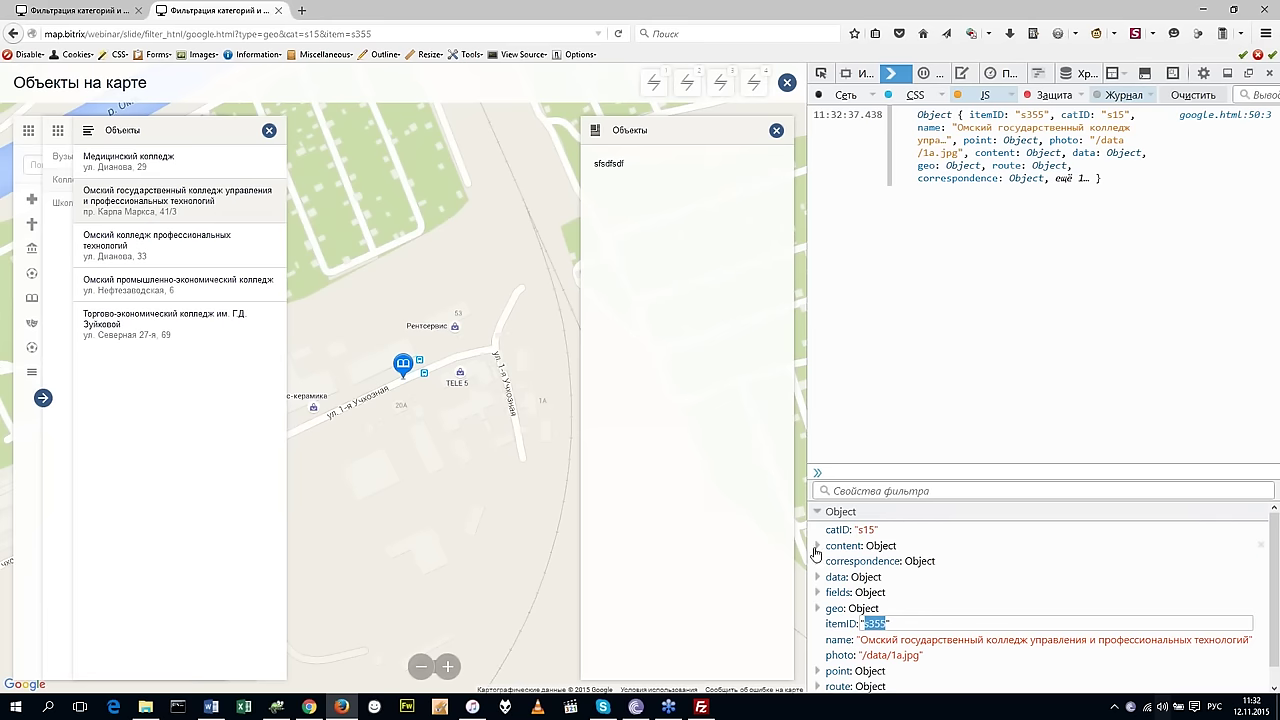
left_click(818, 547)
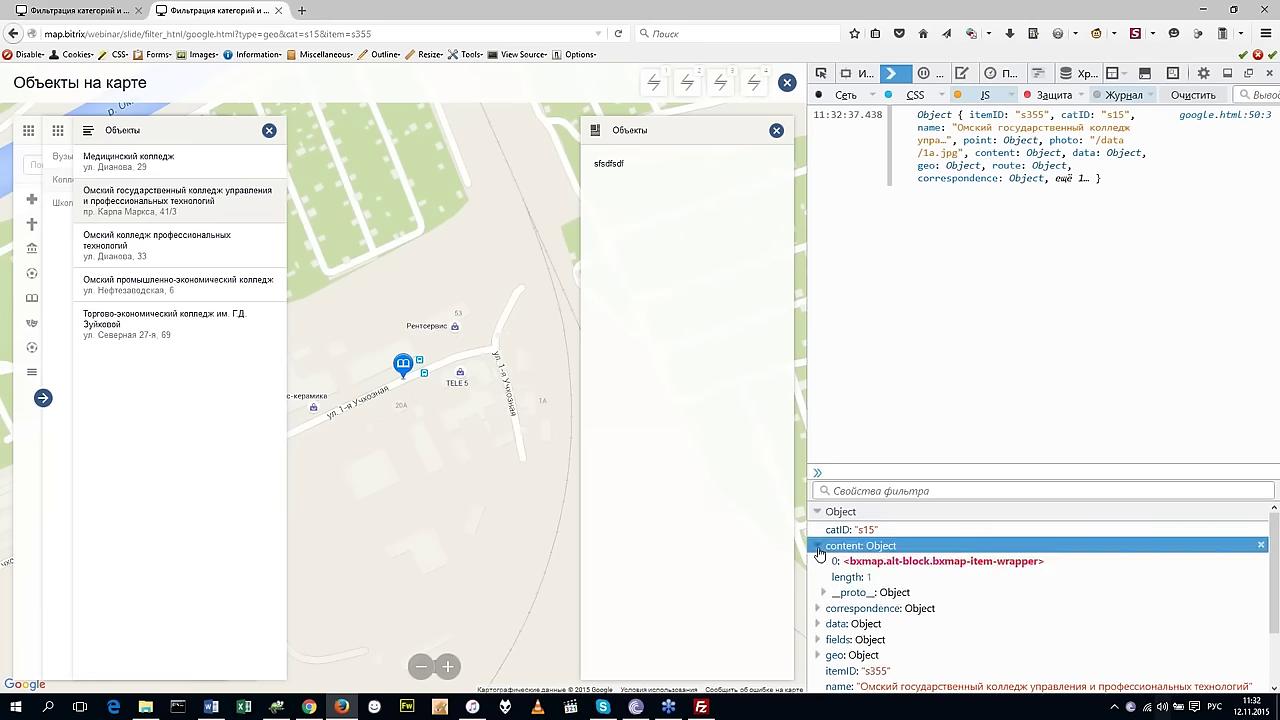
left_click(818, 547)
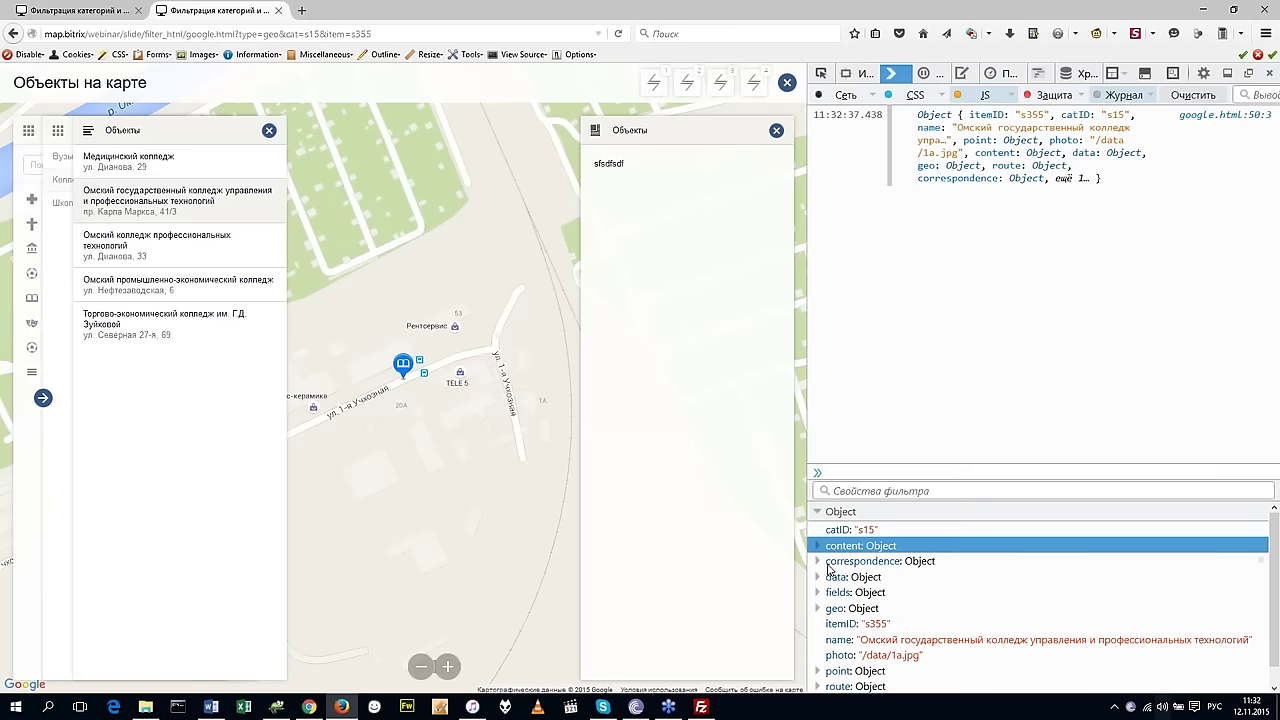
left_click(816, 563)
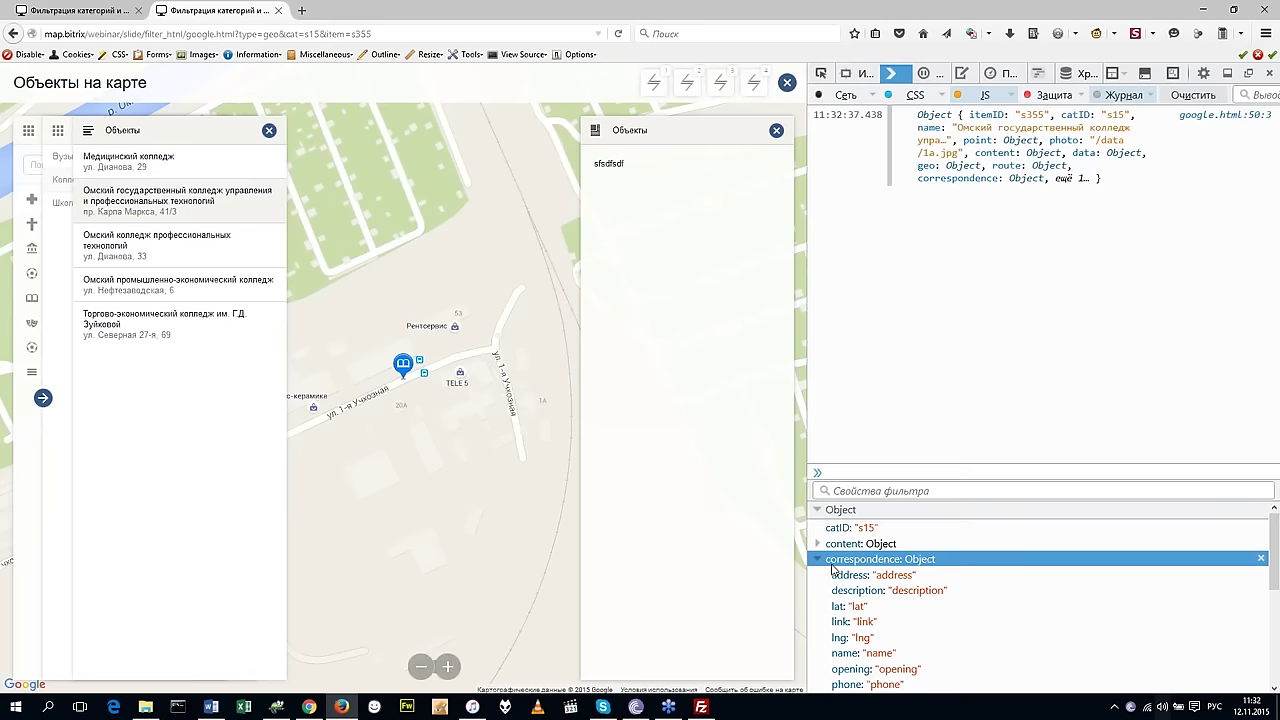
scroll(832, 569, "down", 1)
scroll(832, 569, "down", 3)
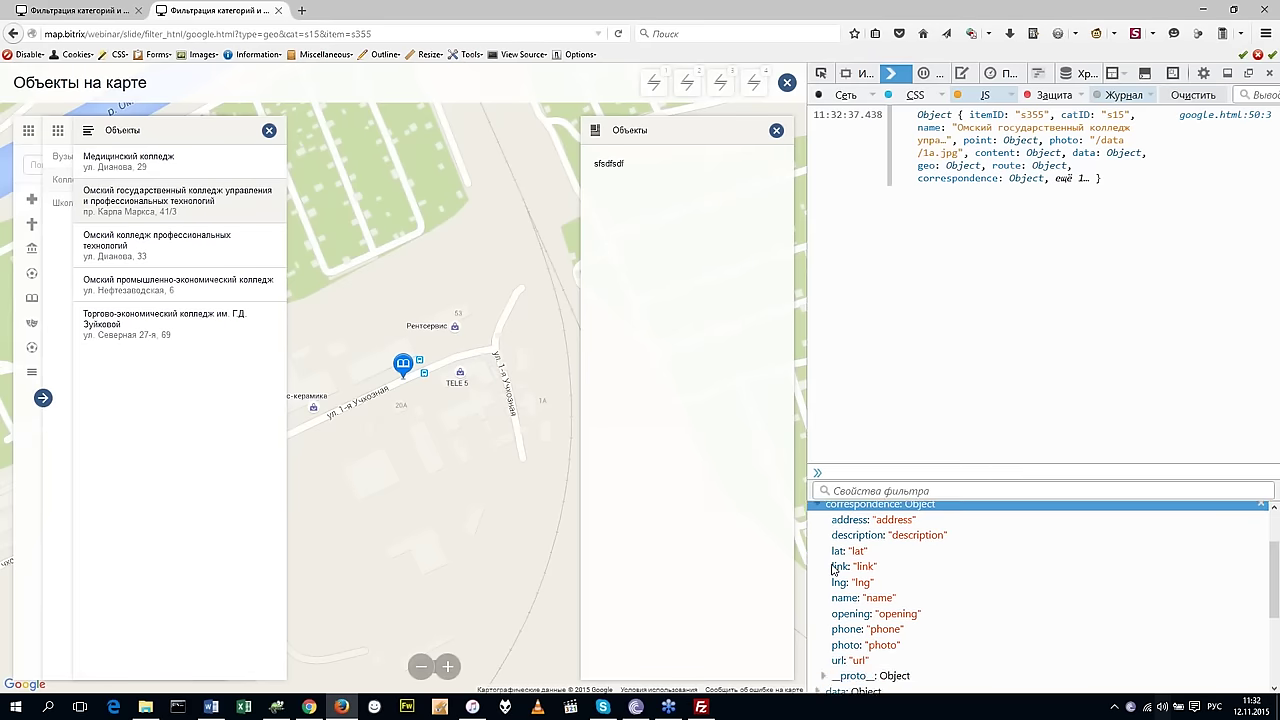
scroll(833, 569, "up", 4)
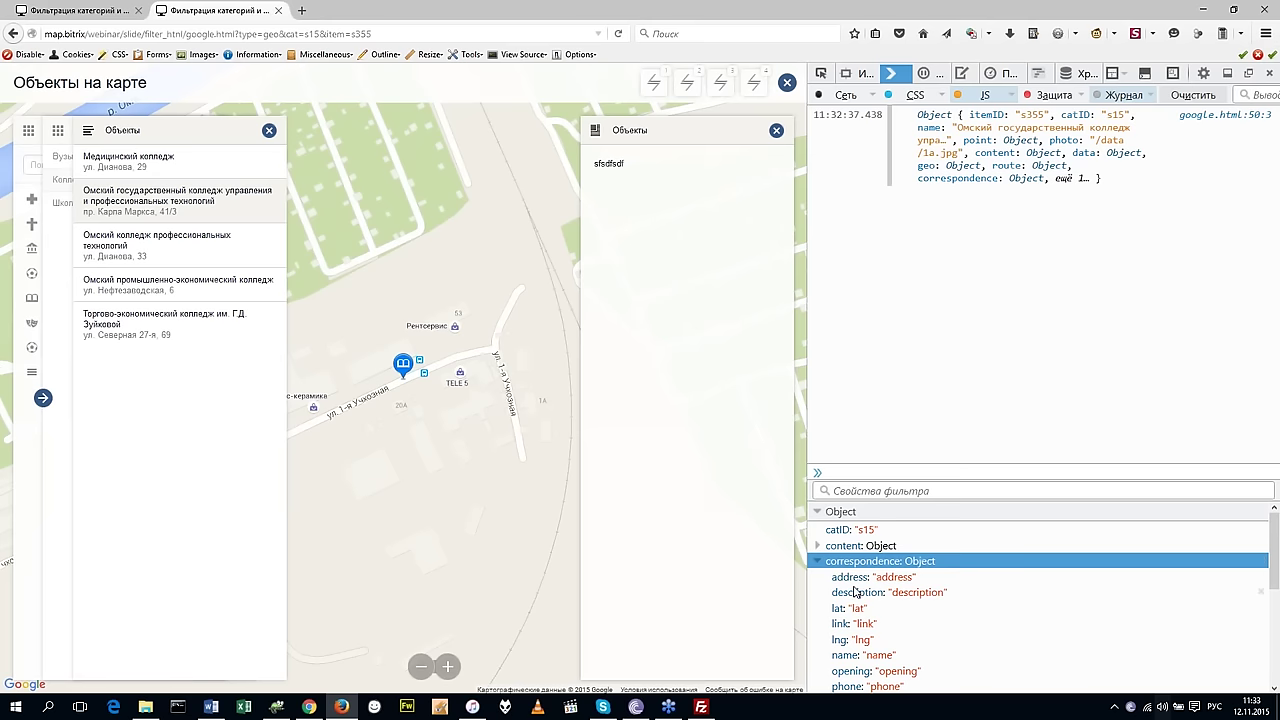
Examine the remaining correspondence entries and the nested data values of the logged options object, collapsing each when done.
scroll(857, 590, "down", 2)
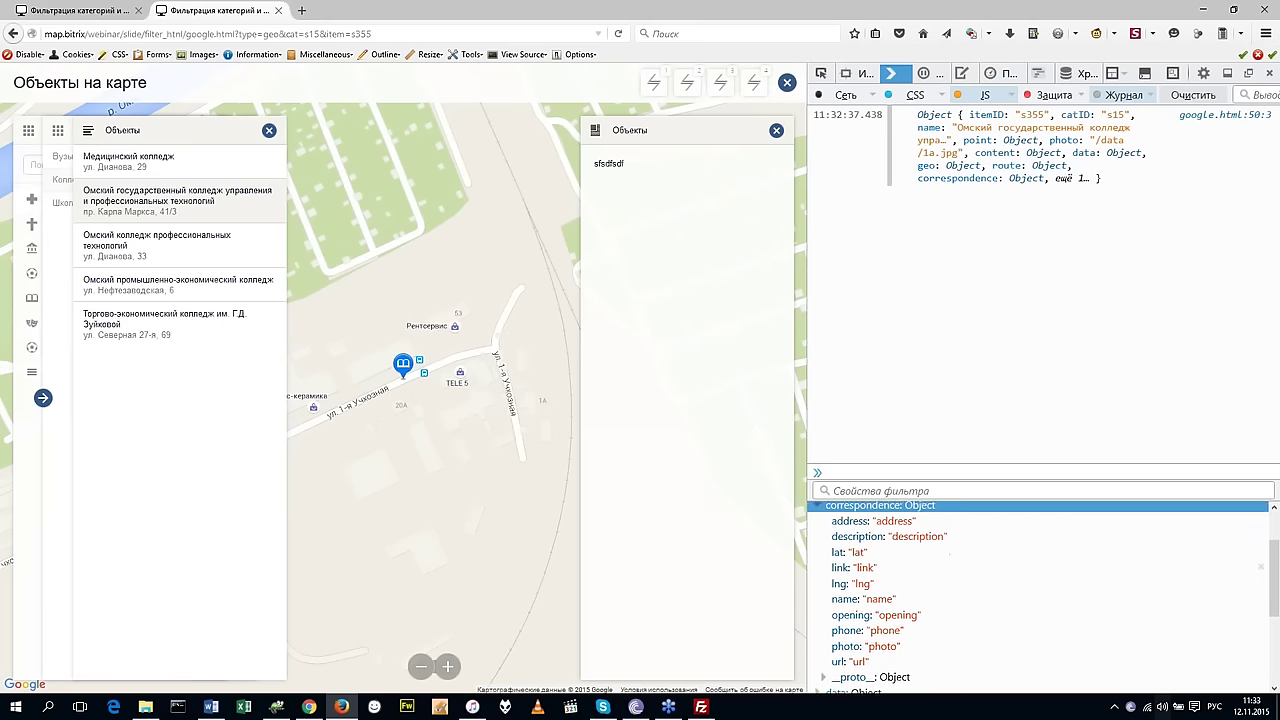
scroll(857, 590, "up", 2)
left_click(817, 561)
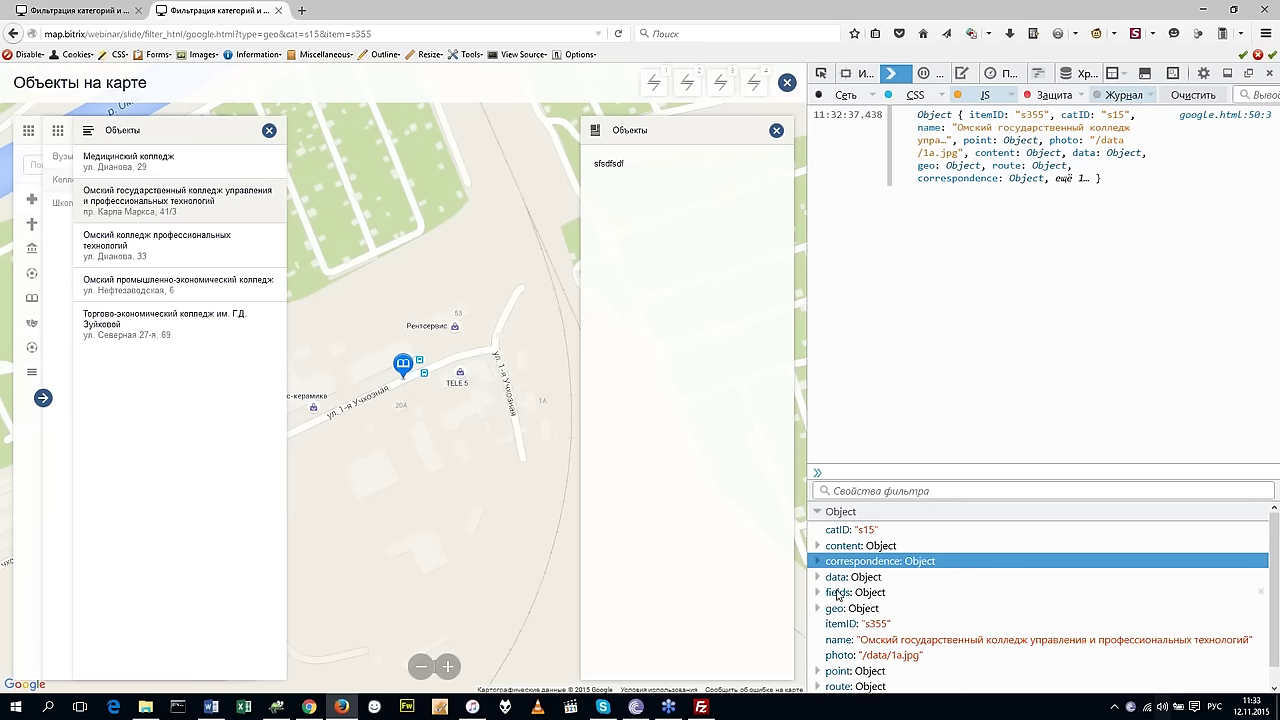
left_click(818, 577)
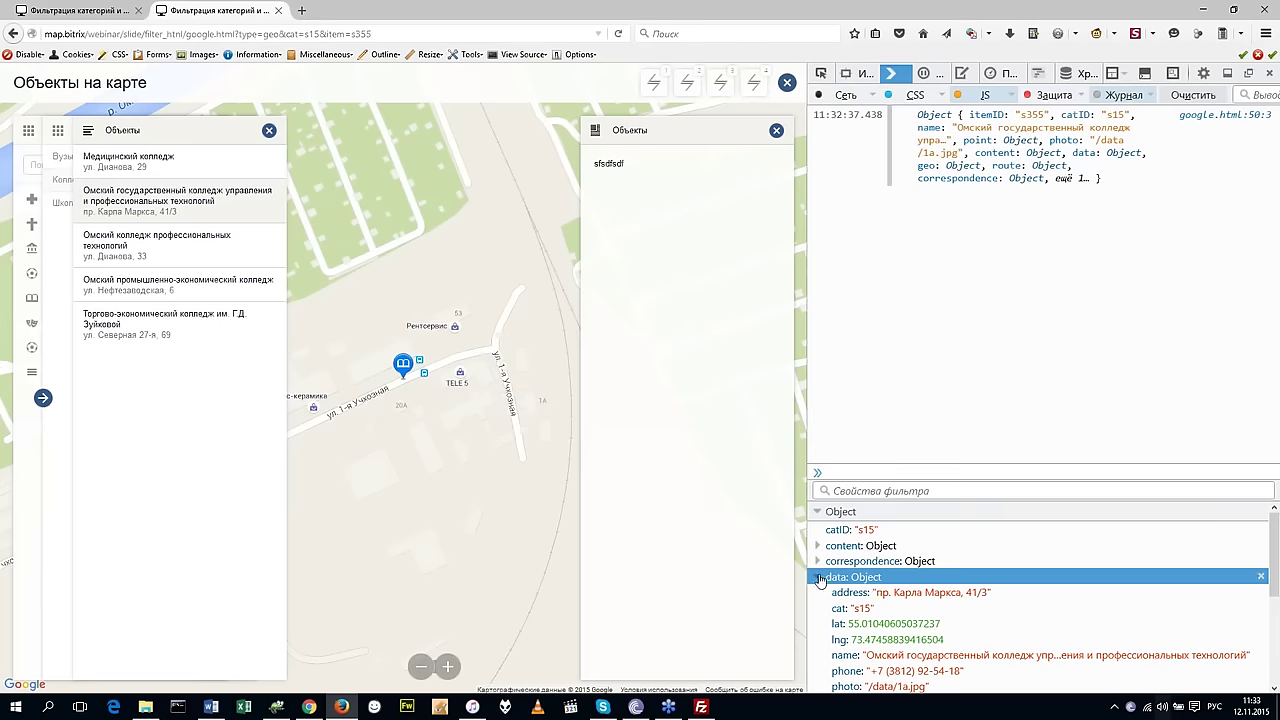
scroll(870, 593, "down", 2)
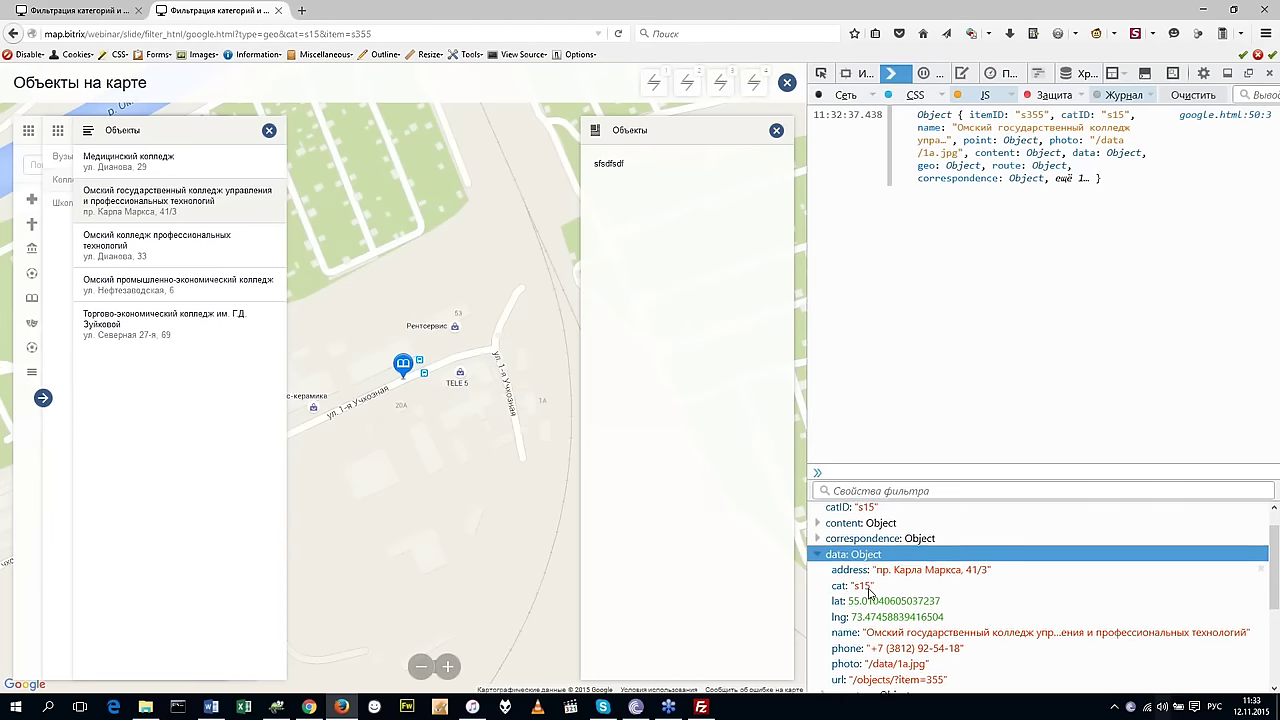
scroll(1040, 590, "up", 1)
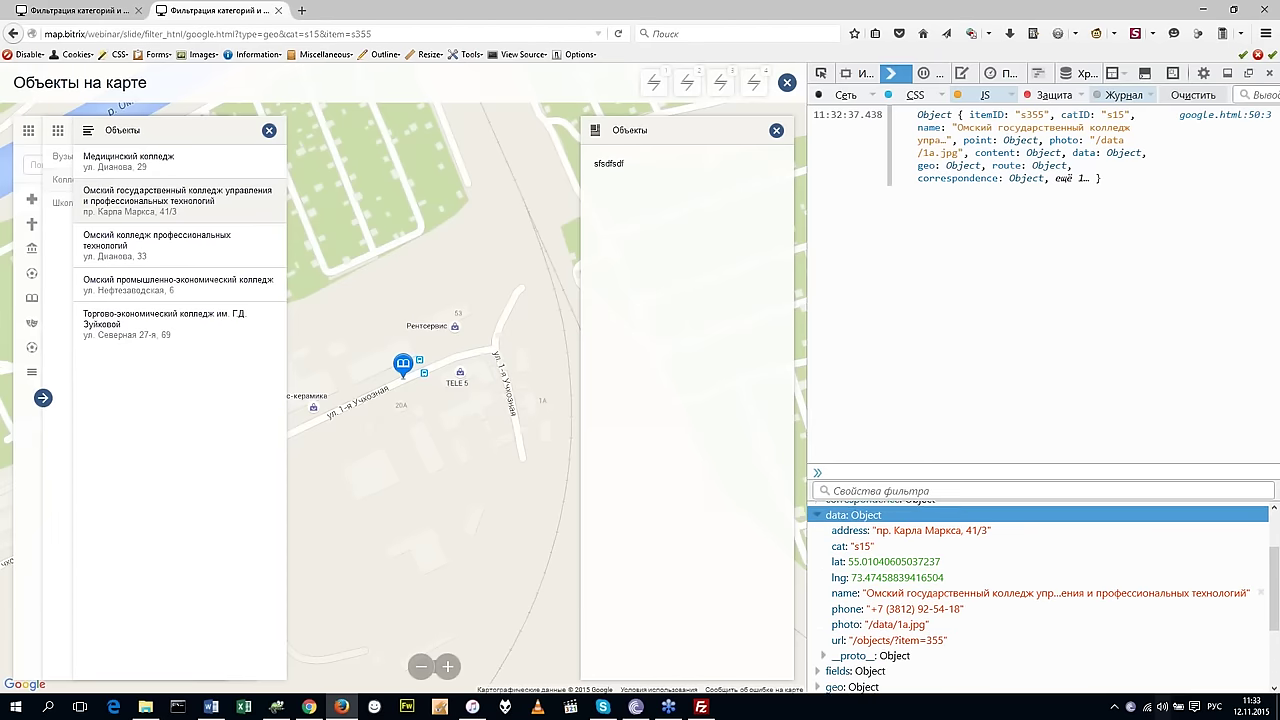
scroll(1040, 590, "up", 2)
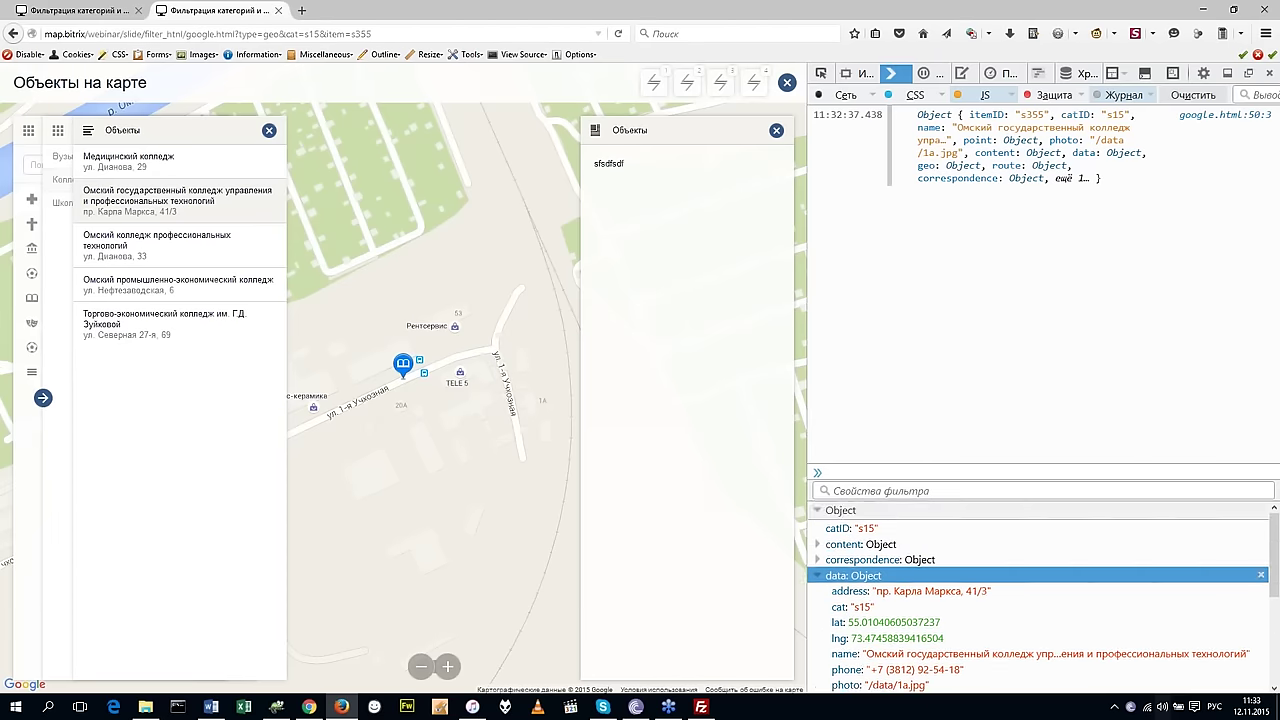
left_click(817, 576)
Examine the fields, point and route properties of the logged options object, collapsing each when done.
left_click(818, 593)
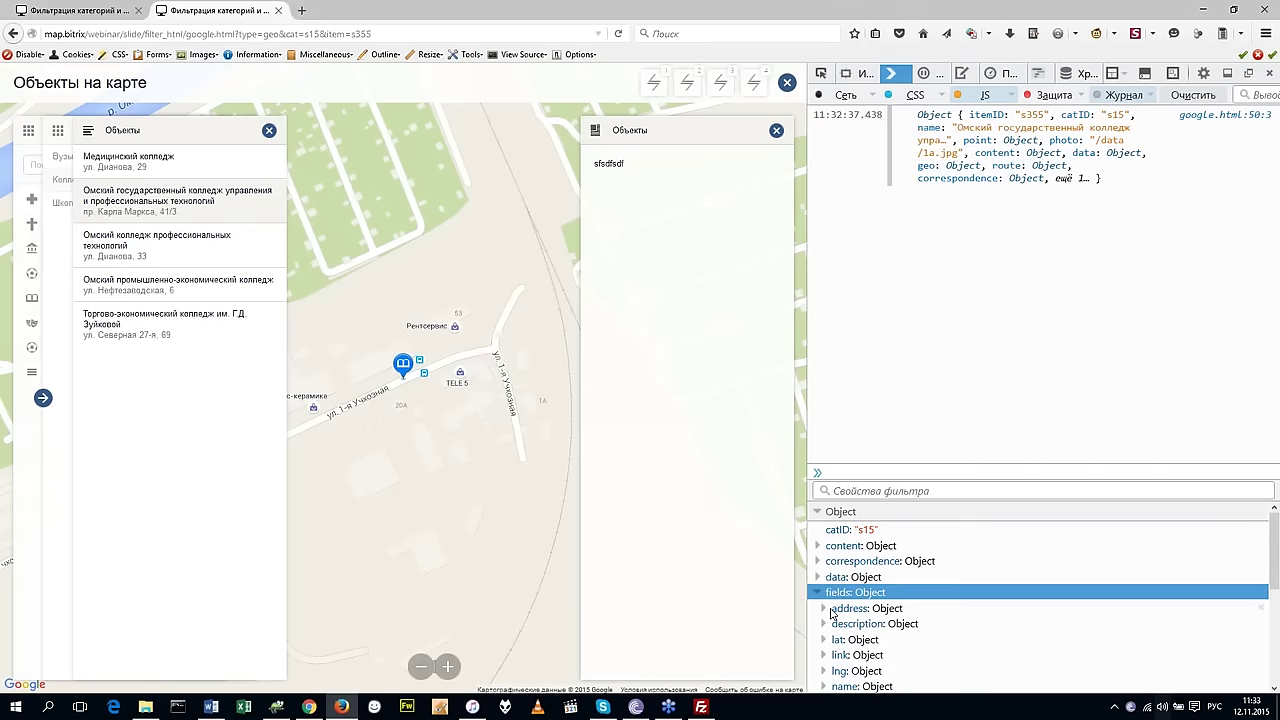
left_click(819, 605)
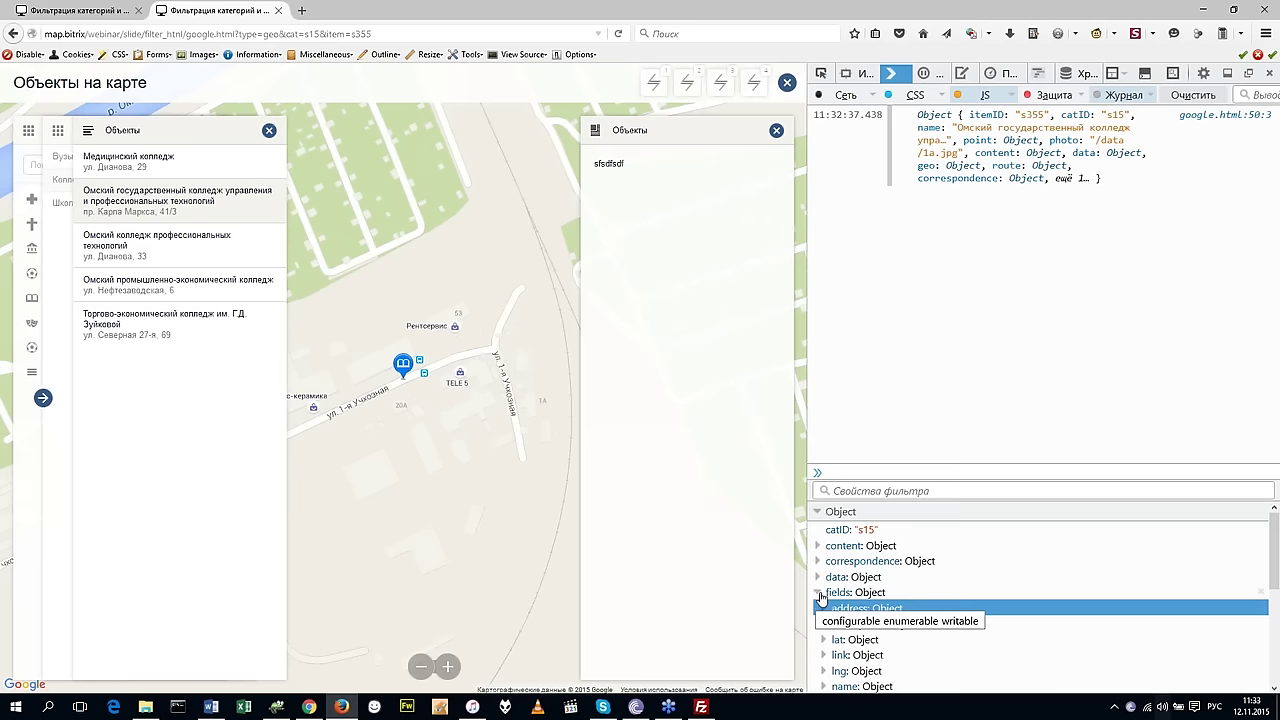
left_click(819, 593)
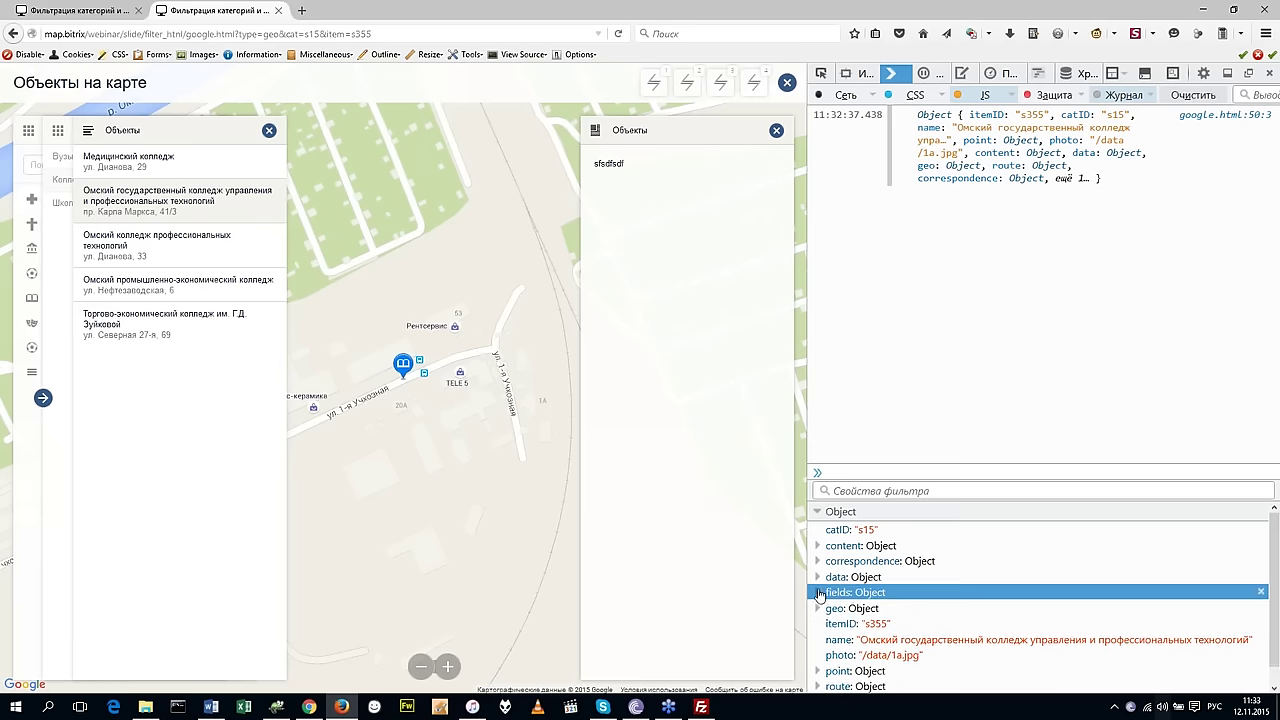
scroll(855, 607, "down", 1)
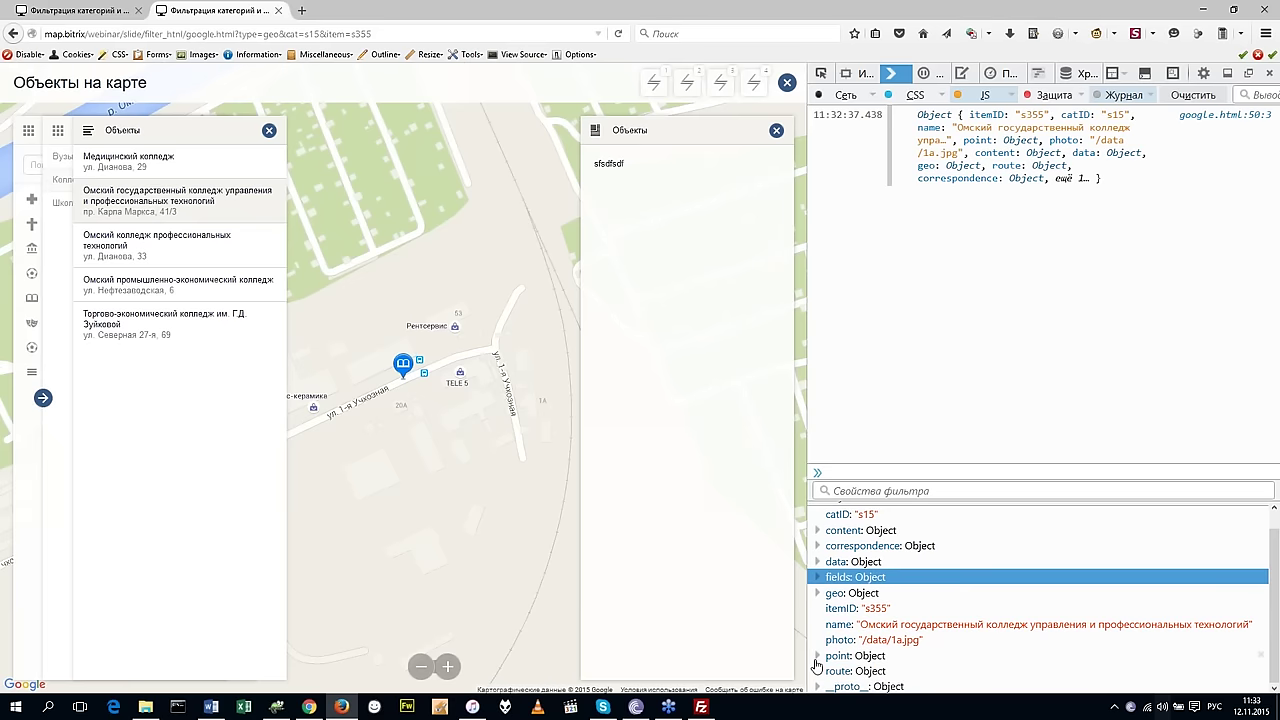
left_click(820, 656)
scroll(855, 652, "down", 1)
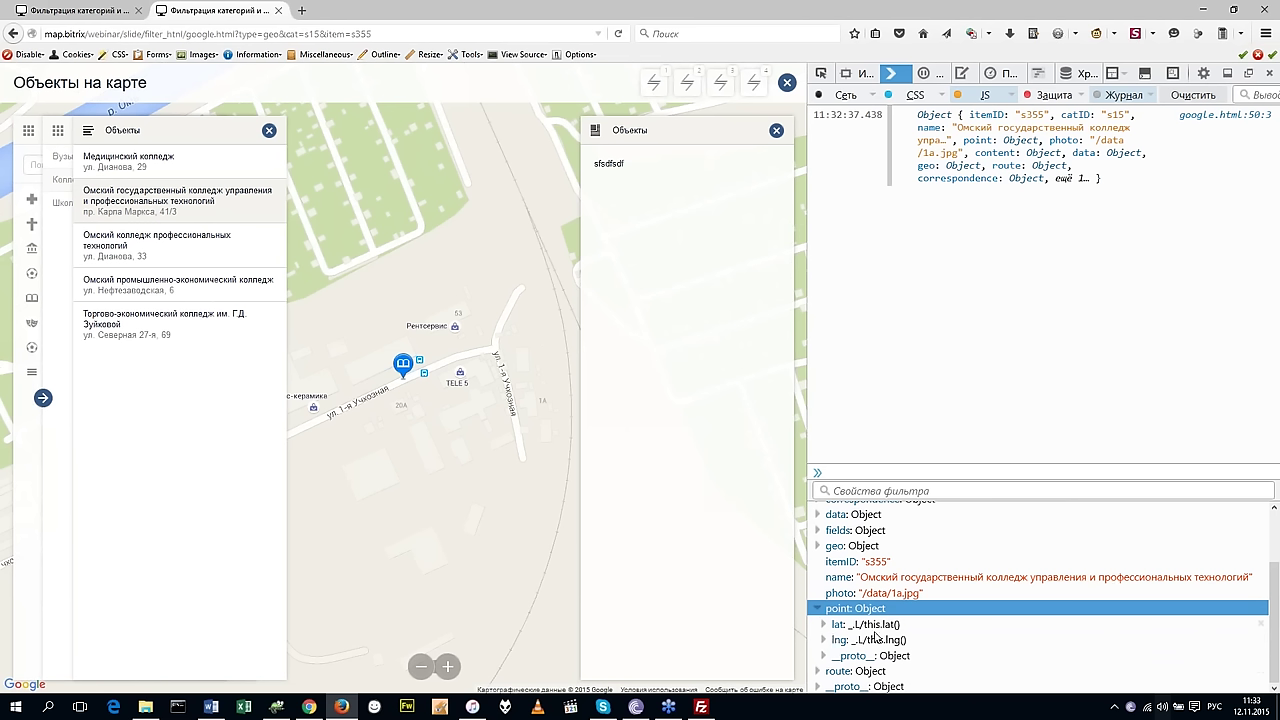
left_click(819, 610)
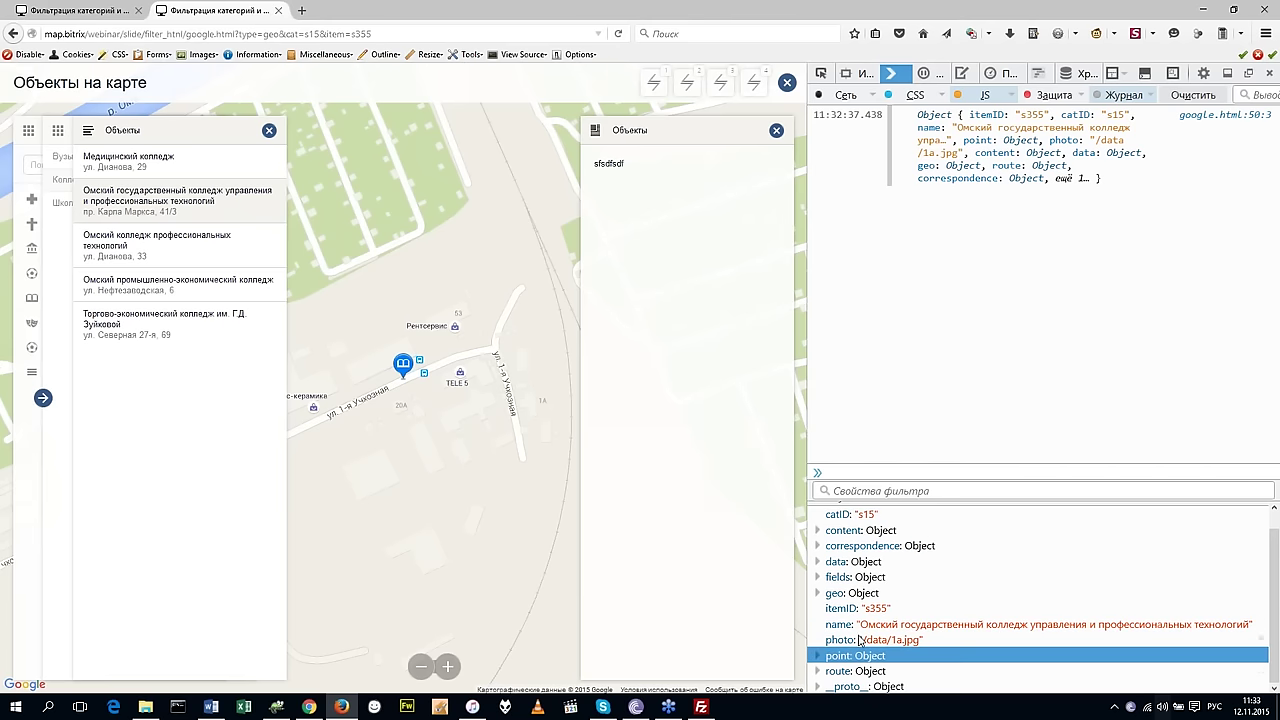
left_click(819, 671)
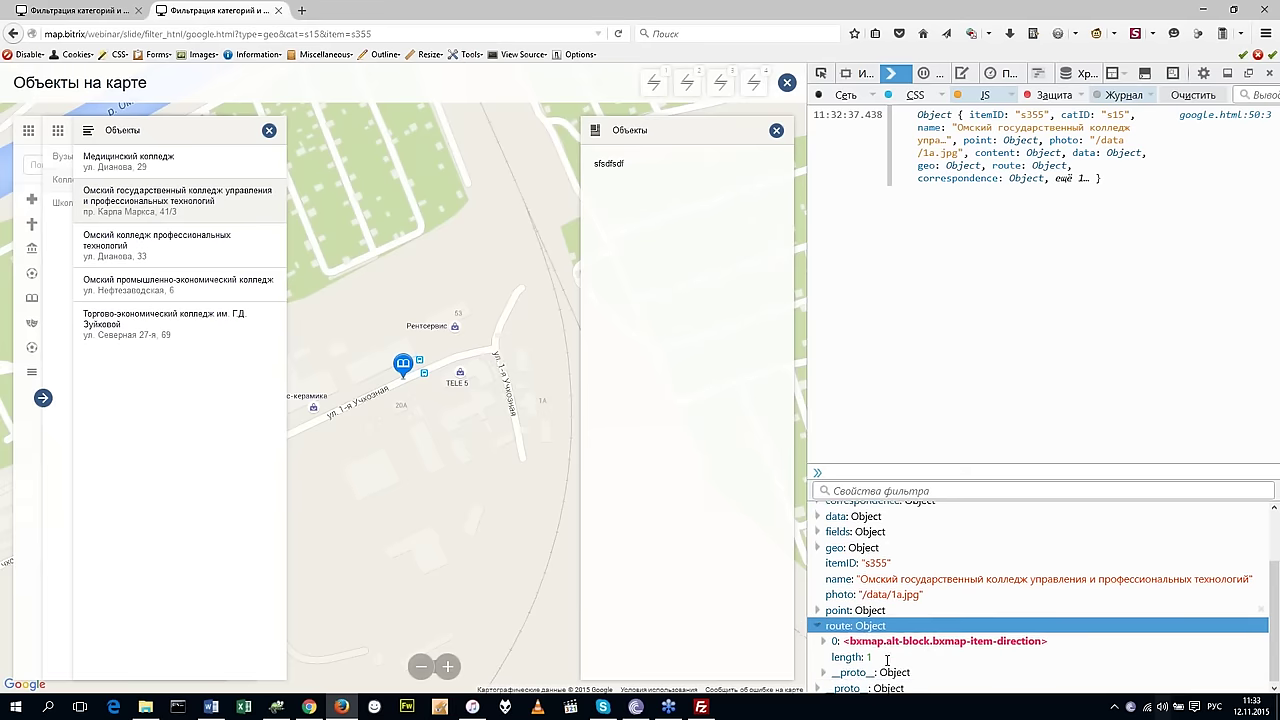
left_click(820, 627)
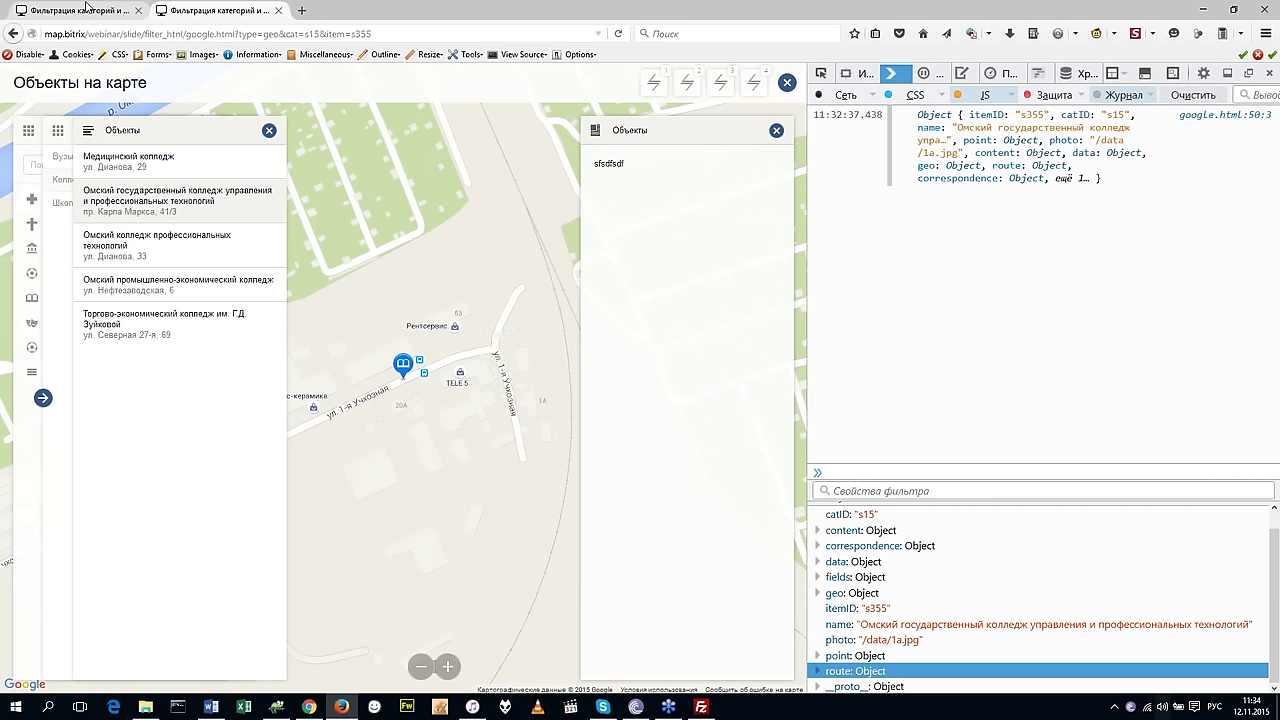
On the filter_api_nocats map page, inspect the markup of the Маршрут button in the Денежная кладовая popup and return to the console.
left_click(86, 7)
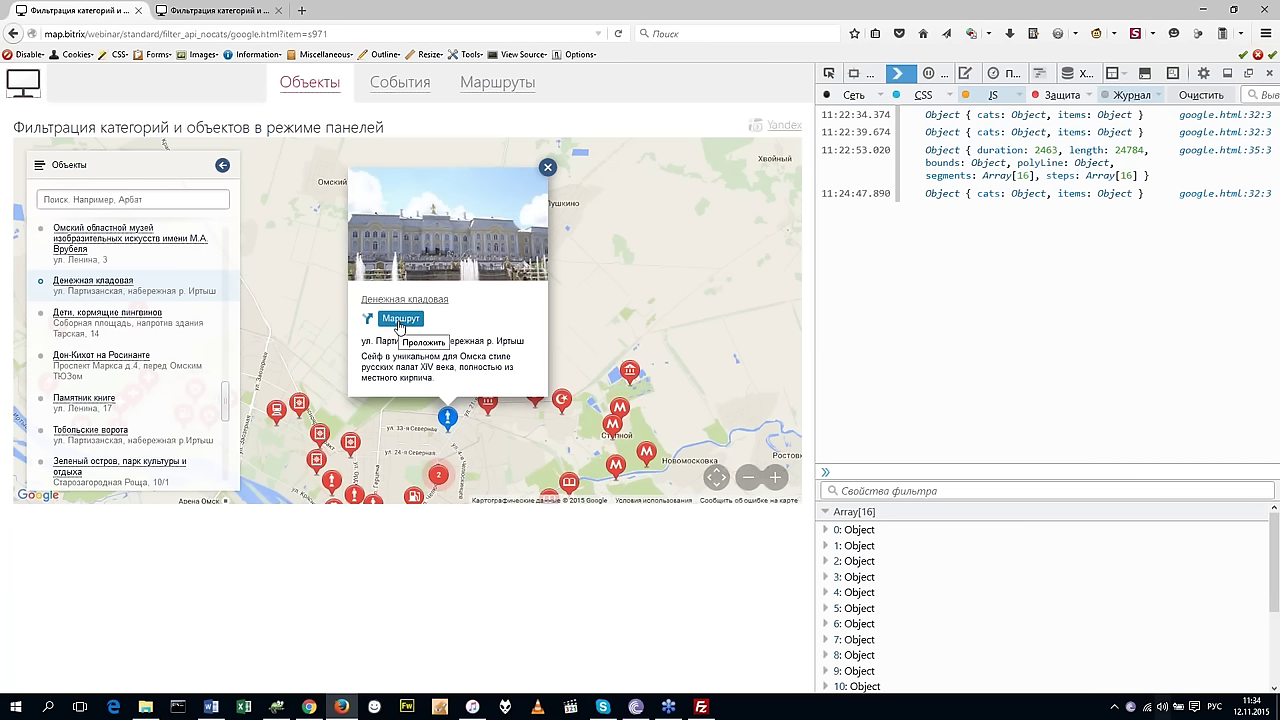
left_click(399, 326)
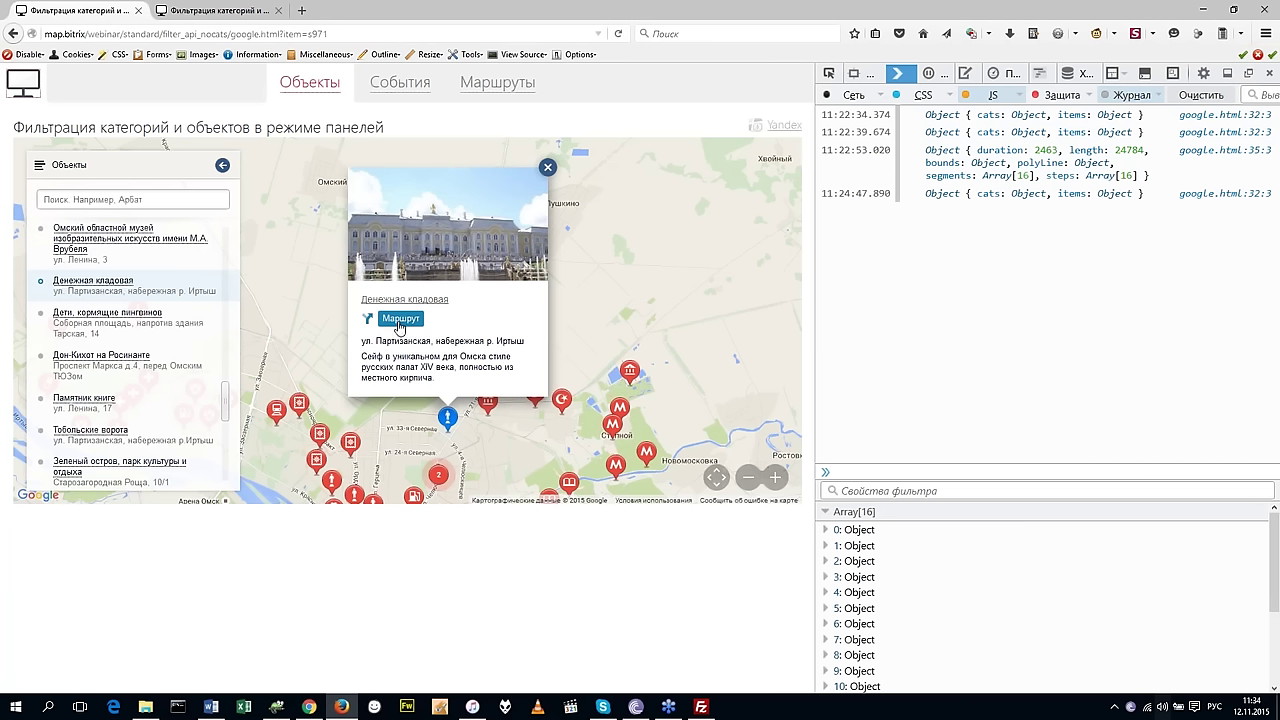
left_click(829, 76)
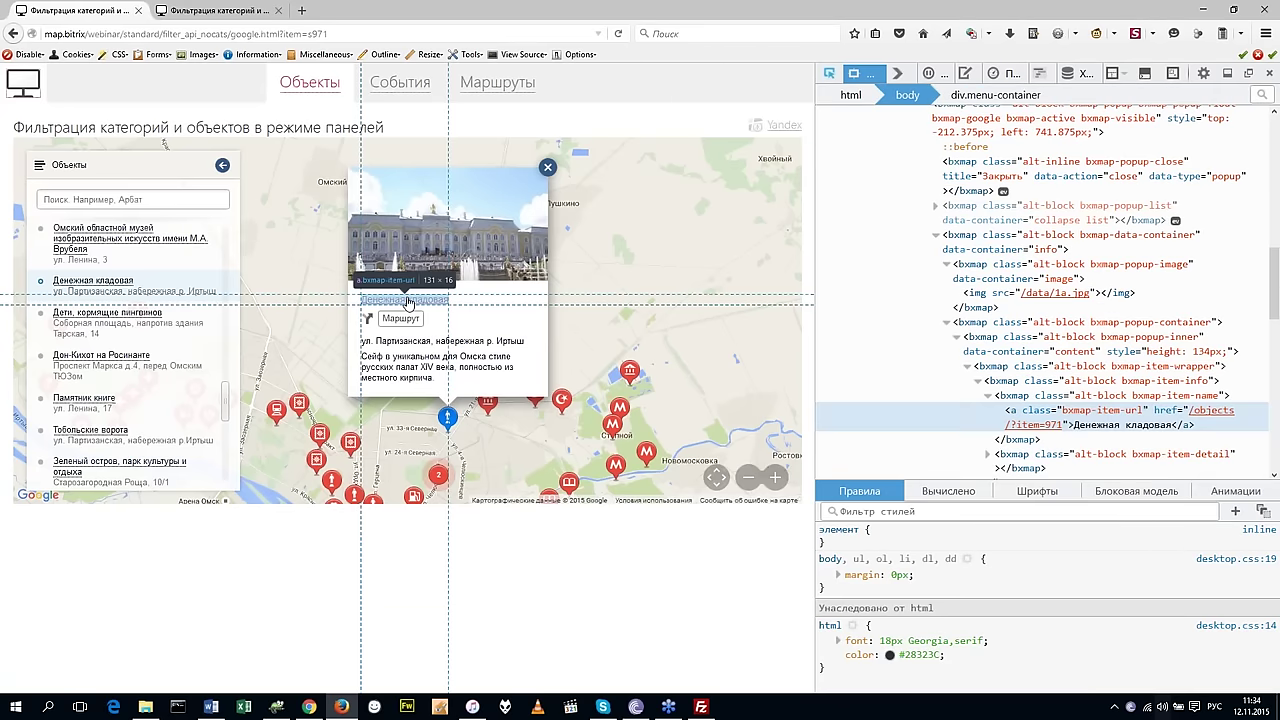
left_click(997, 372)
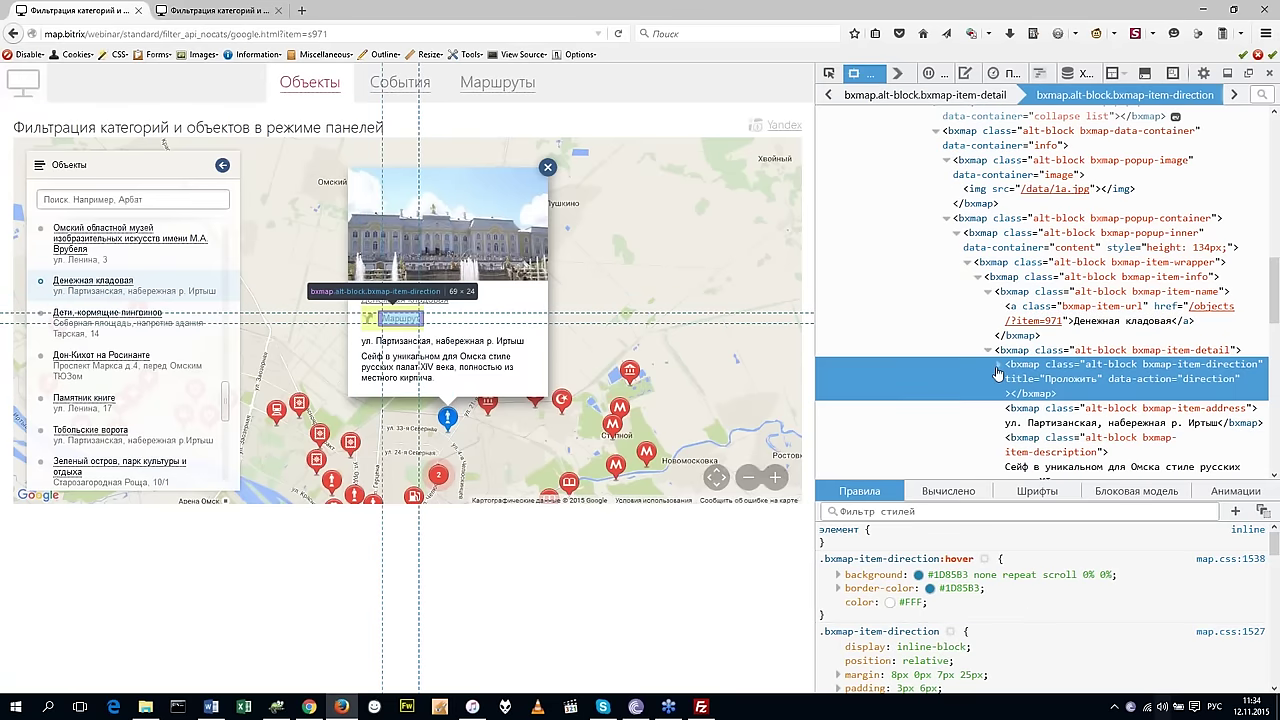
left_click(996, 367)
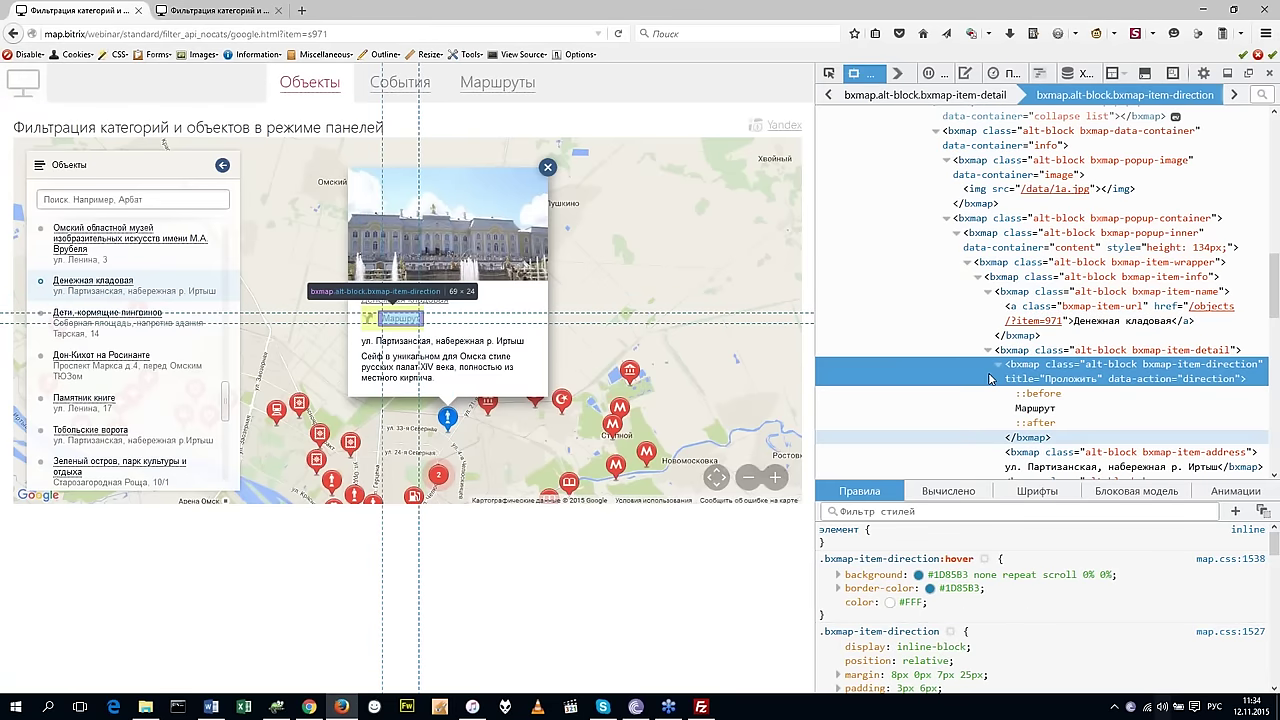
left_click(989, 351)
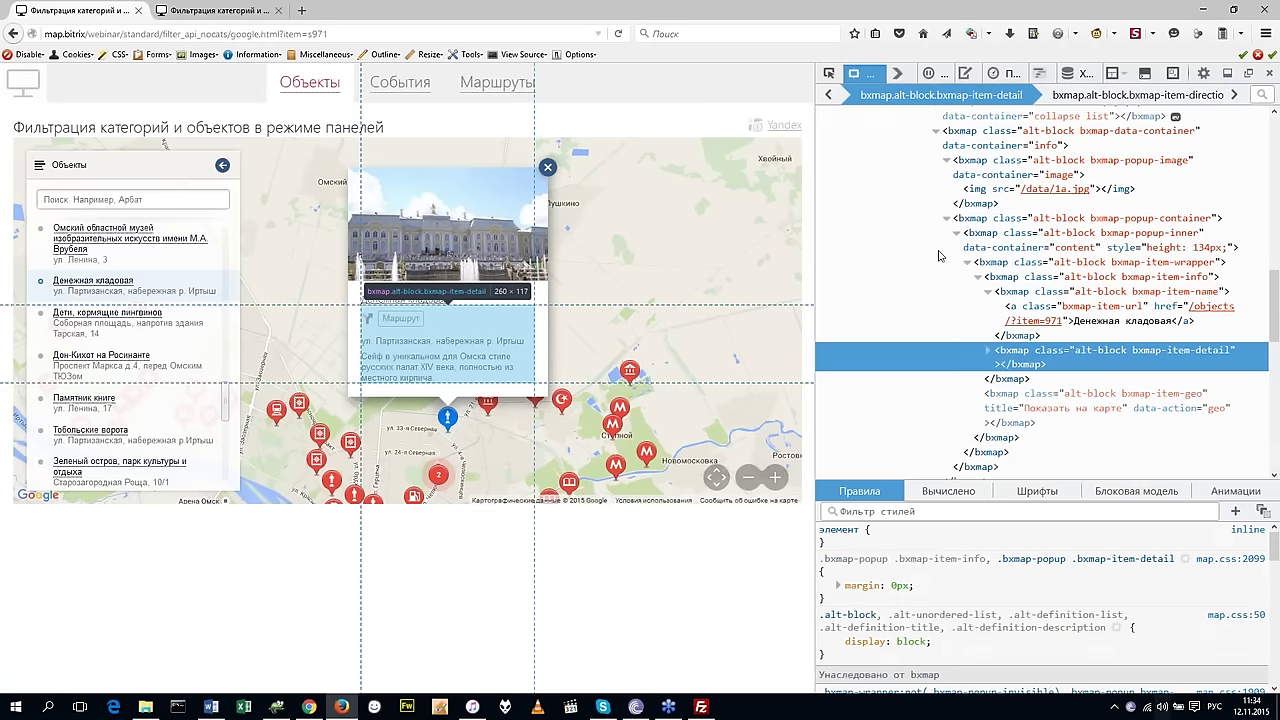
key("ctrl+shift+k")
Switch to Notepad++ and copy the entire $GeoMapp.extend code from createItemContent_.js.
mouse_move(281, 712)
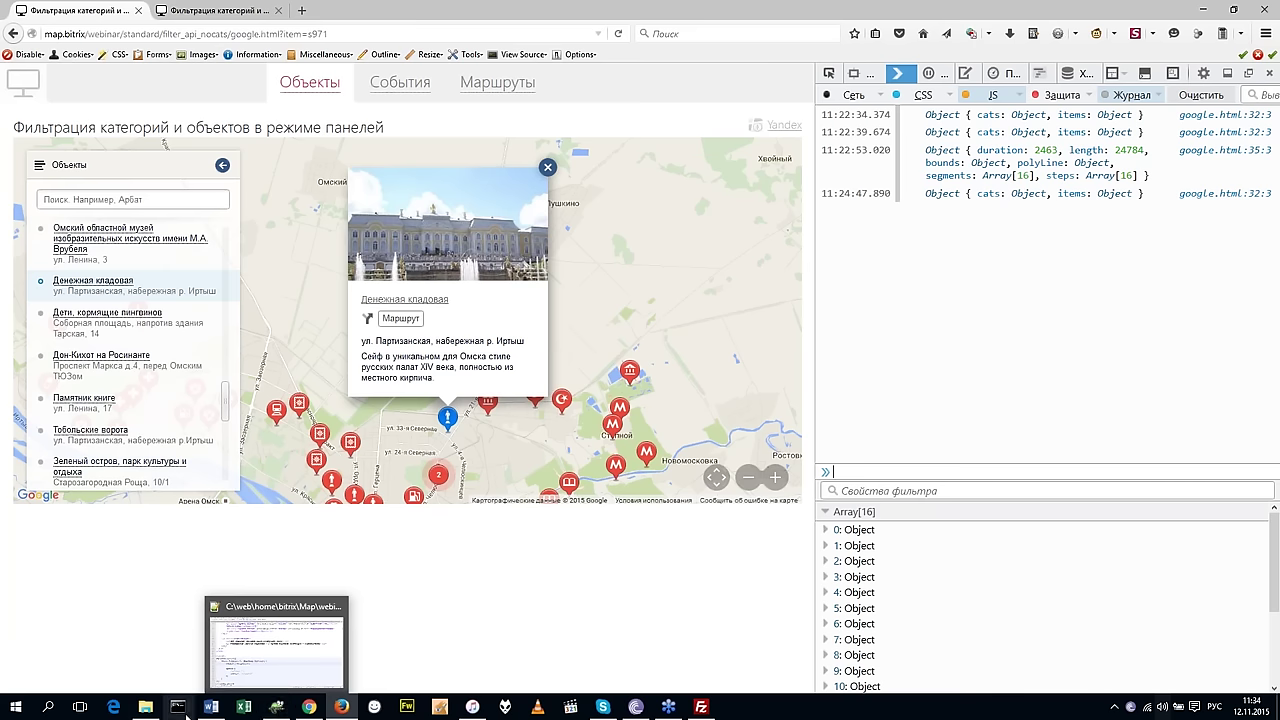
left_click(266, 708)
left_click(290, 172)
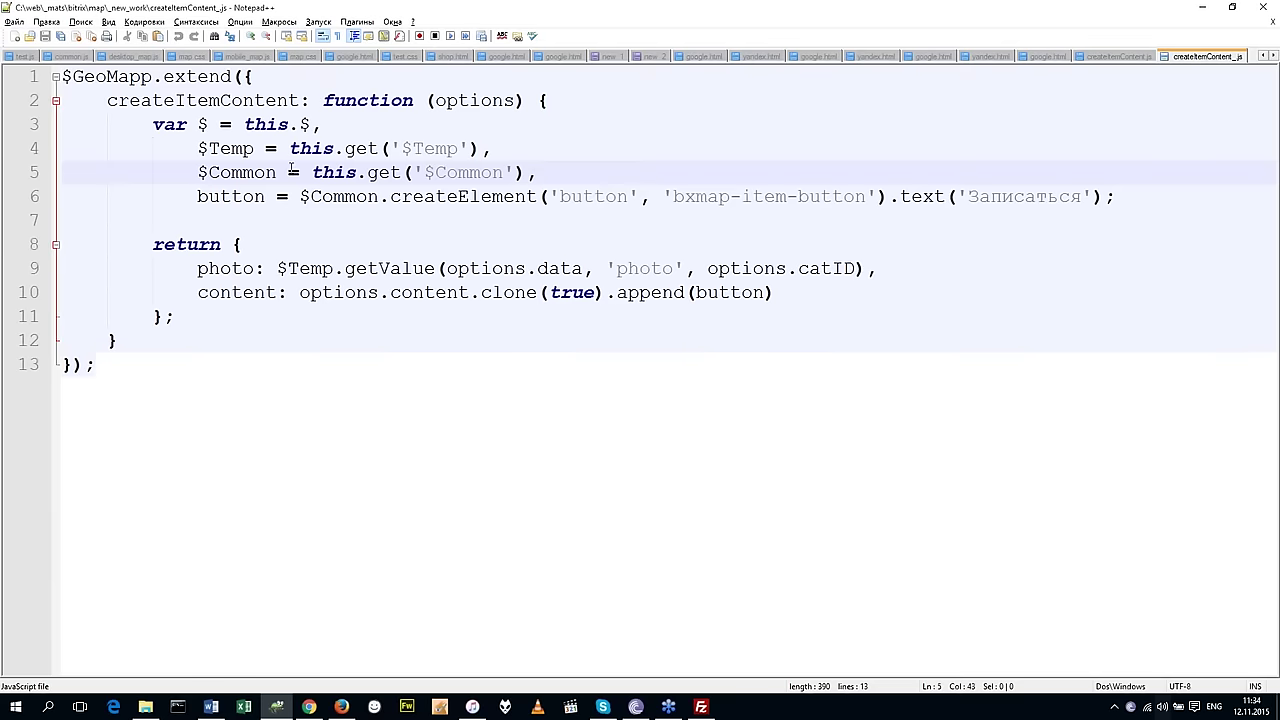
left_click(108, 369)
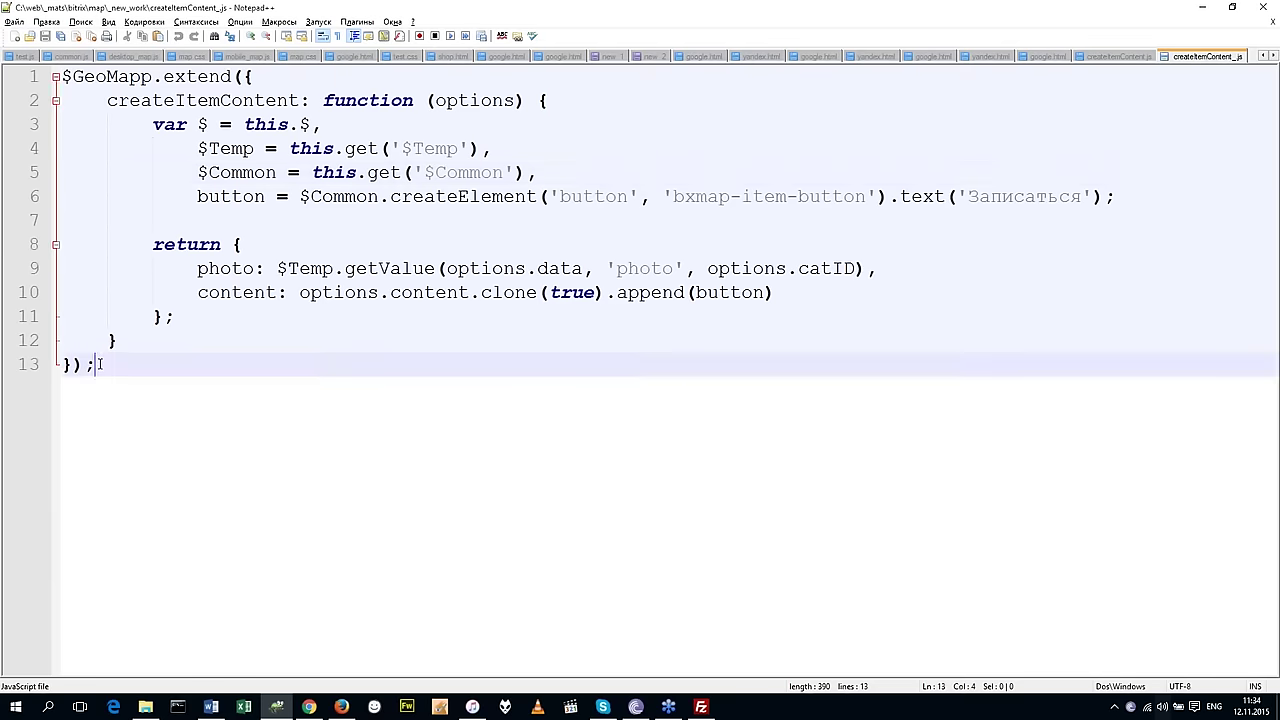
left_click_drag(108, 369, 7, 40)
key("ctrl+c")
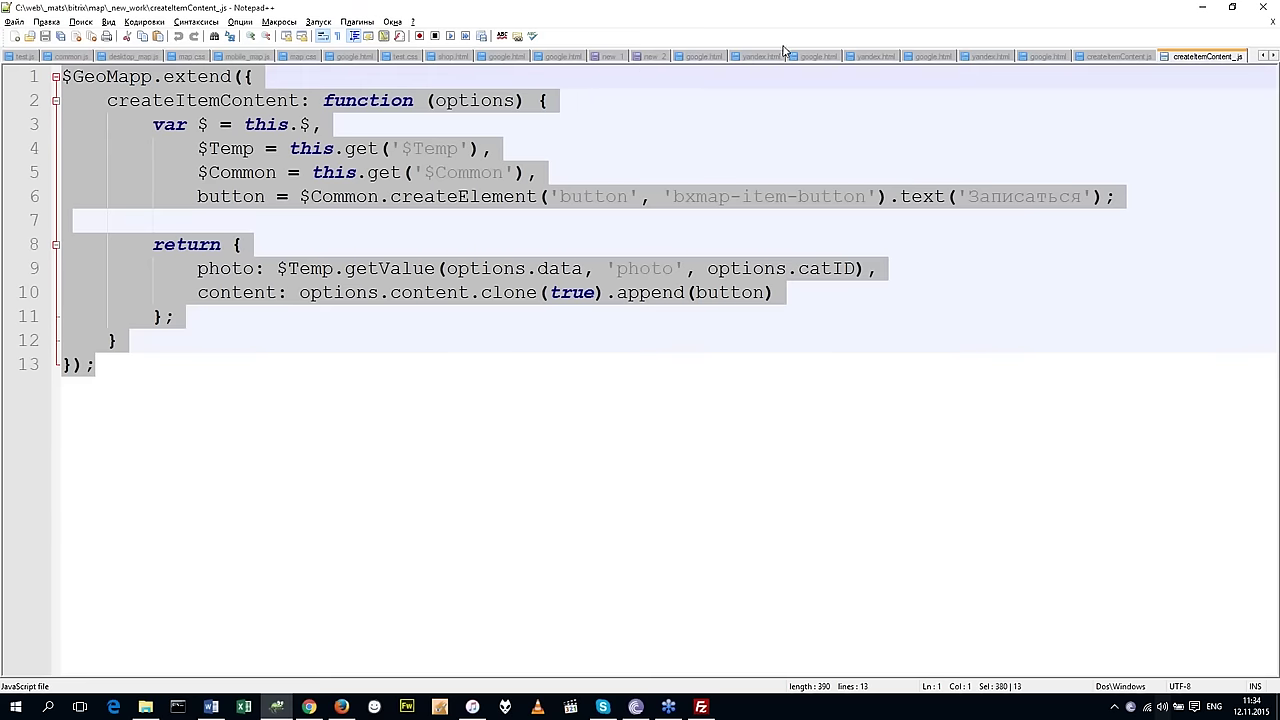
Replace the existing $GeoMapp.extend block in filter_html's google.html with the copied createItemContent code and save the file.
left_click(979, 58)
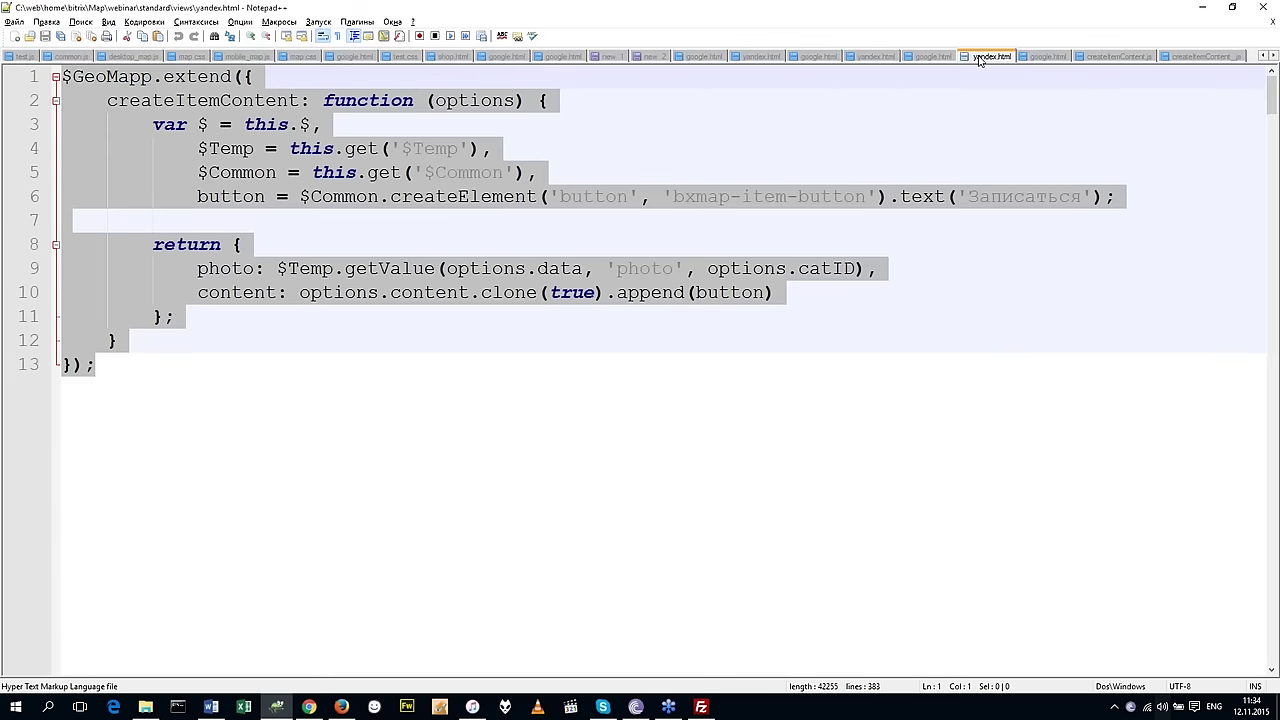
key("ctrl+Tab")
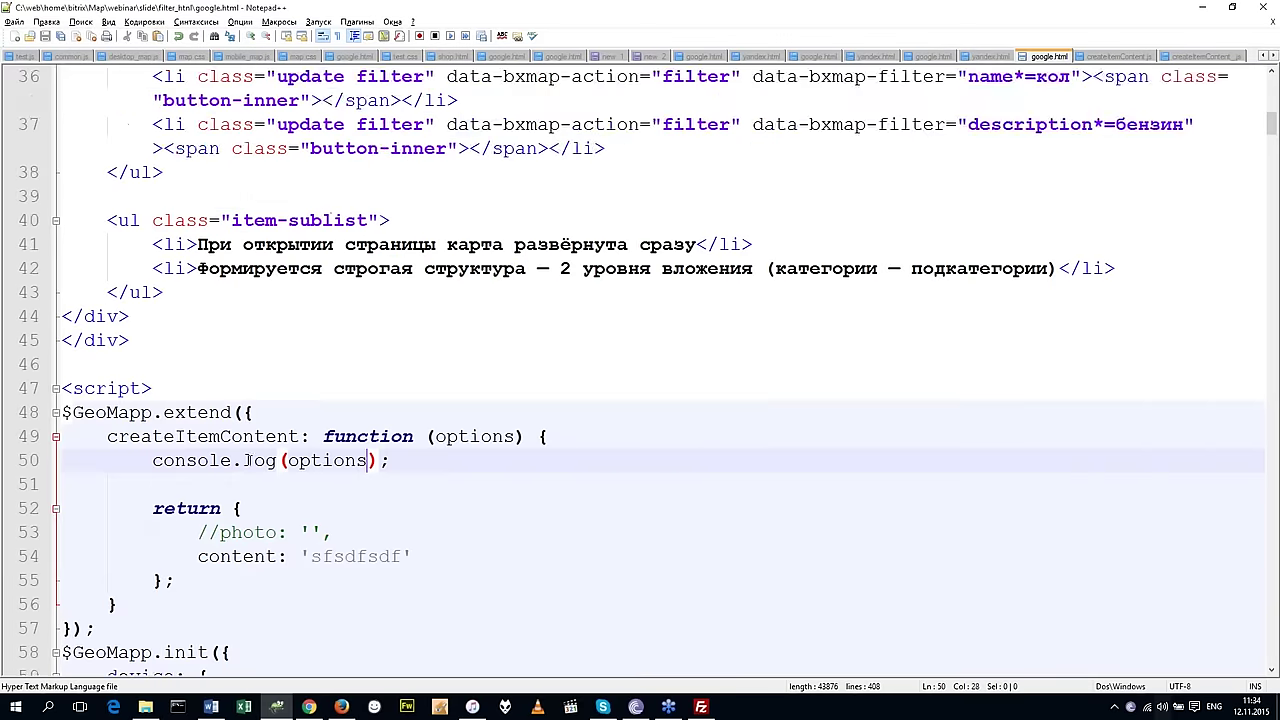
scroll(249, 460, "down", 1)
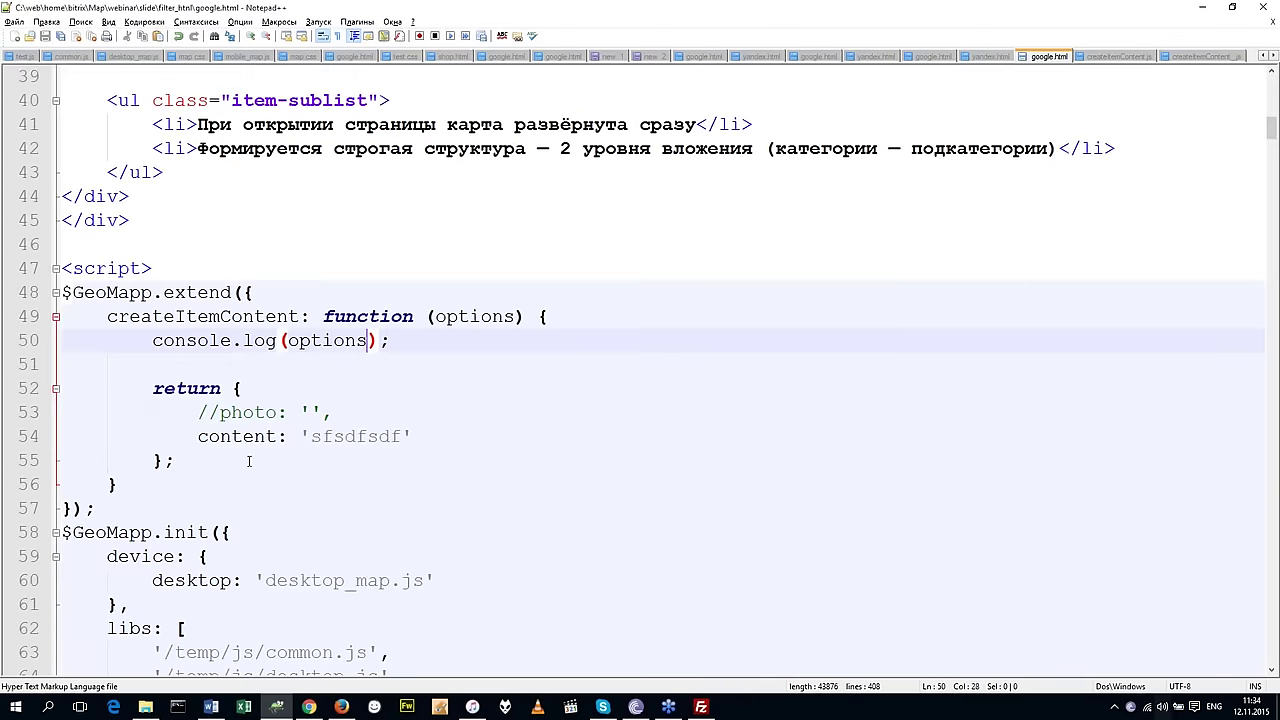
scroll(249, 460, "down", 2)
left_click_drag(95, 388, 62, 172)
key("ctrl+v")
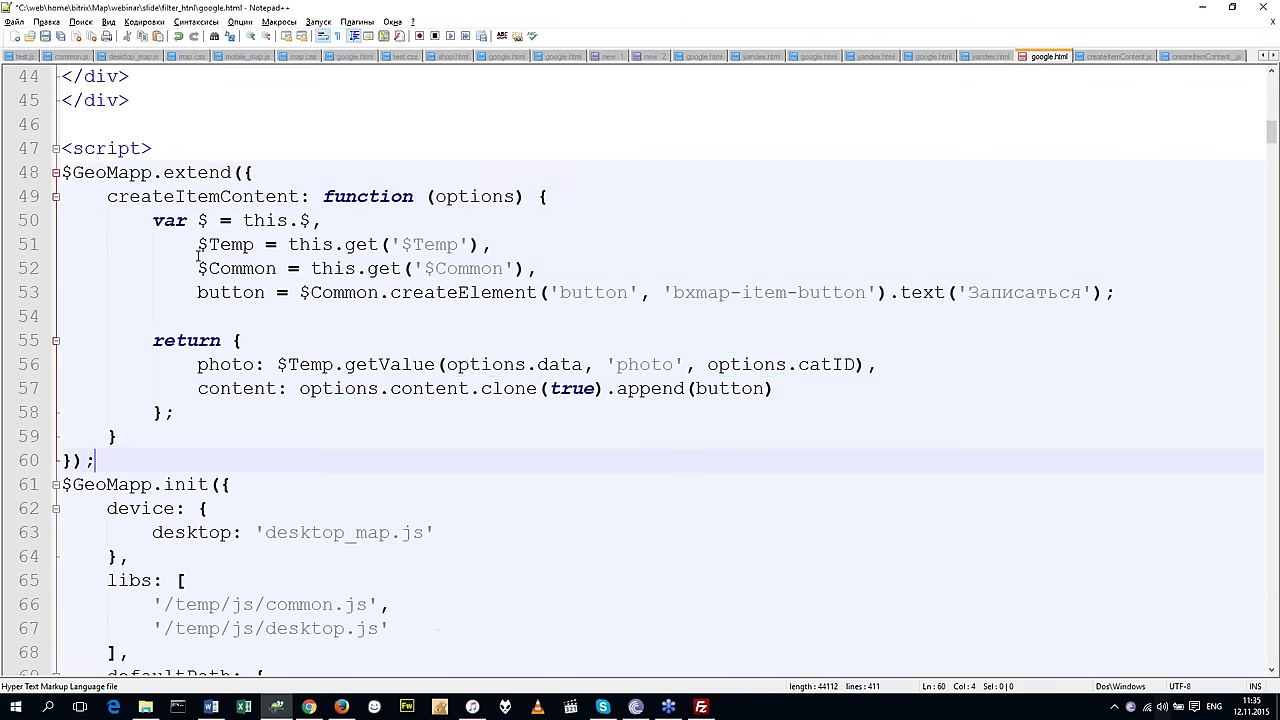
double_click(474, 196)
double_click(425, 388)
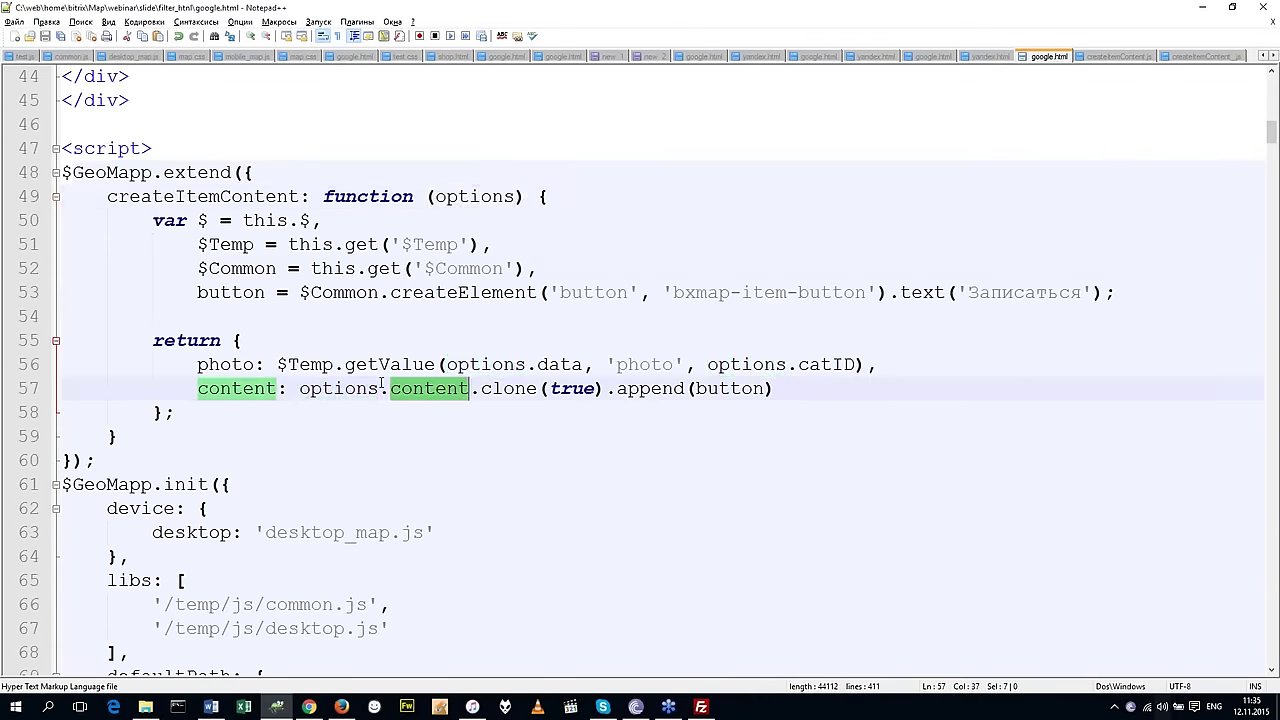
Simplify the returned photo value in createItemContent to options.photo and save google.html.
double_click(281, 364)
left_click_drag(279, 364, 446, 364)
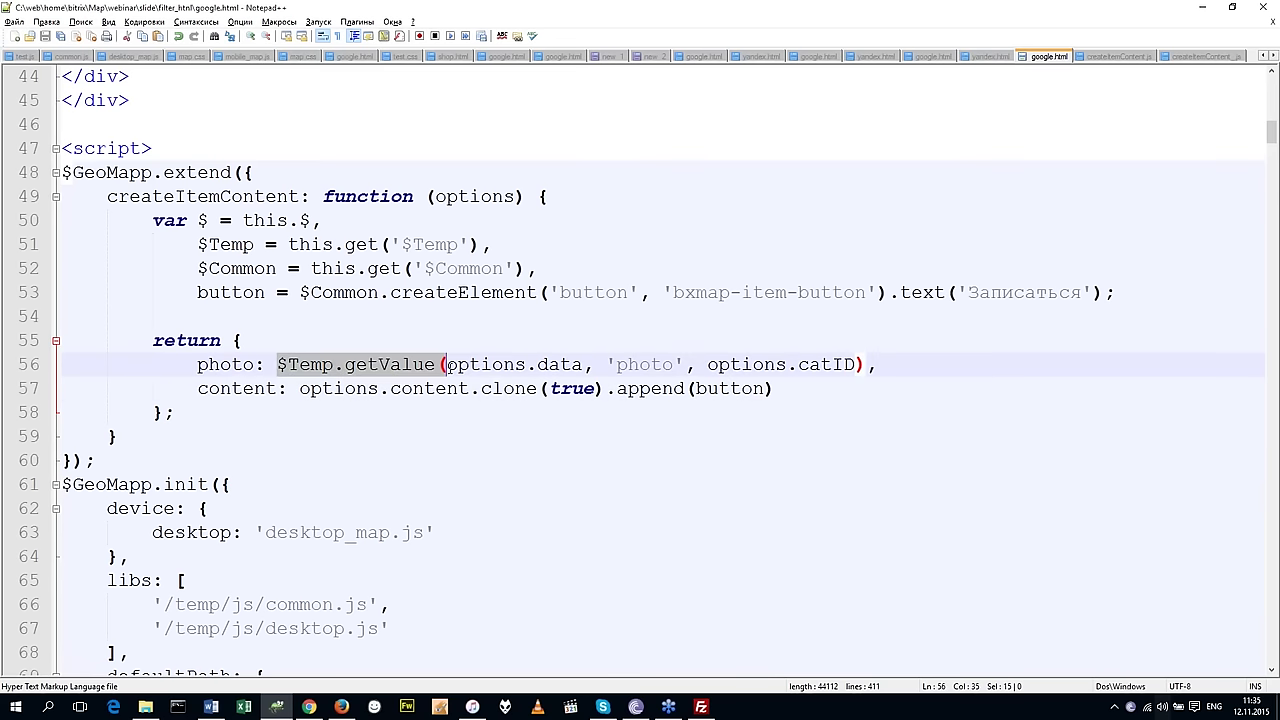
key("Delete")
left_click_drag(367, 364, 459, 364)
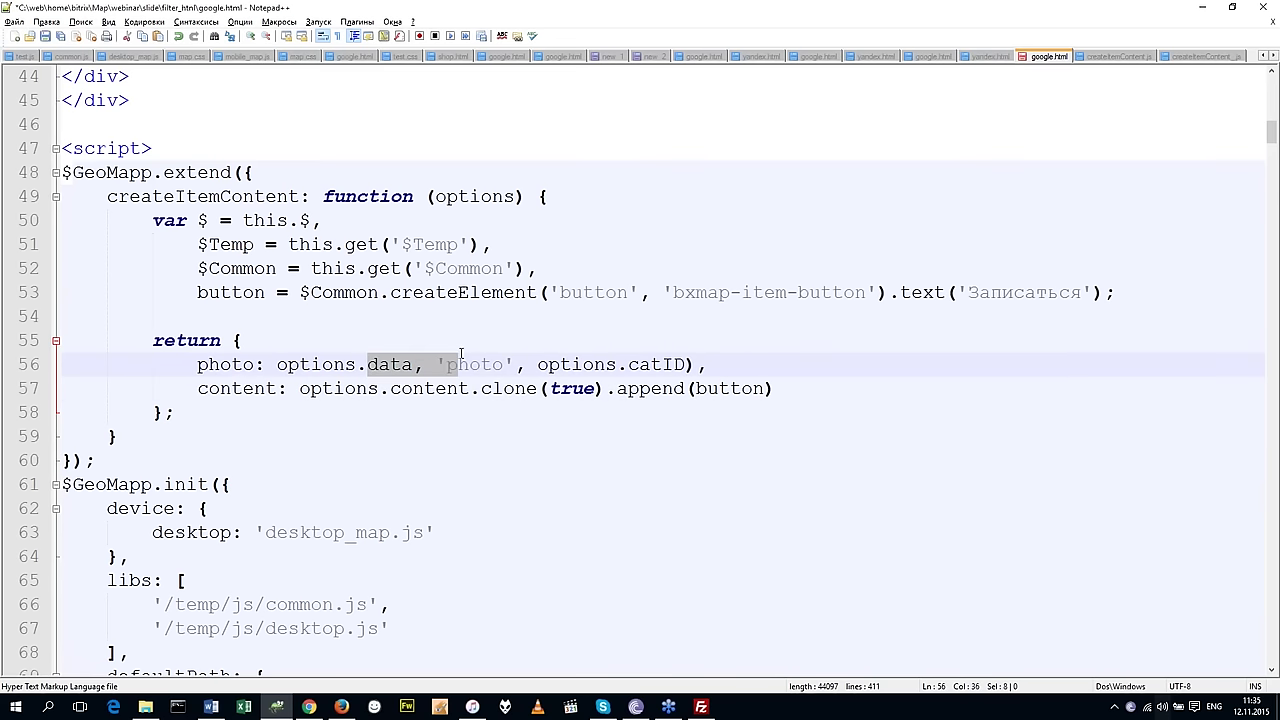
key("Delete")
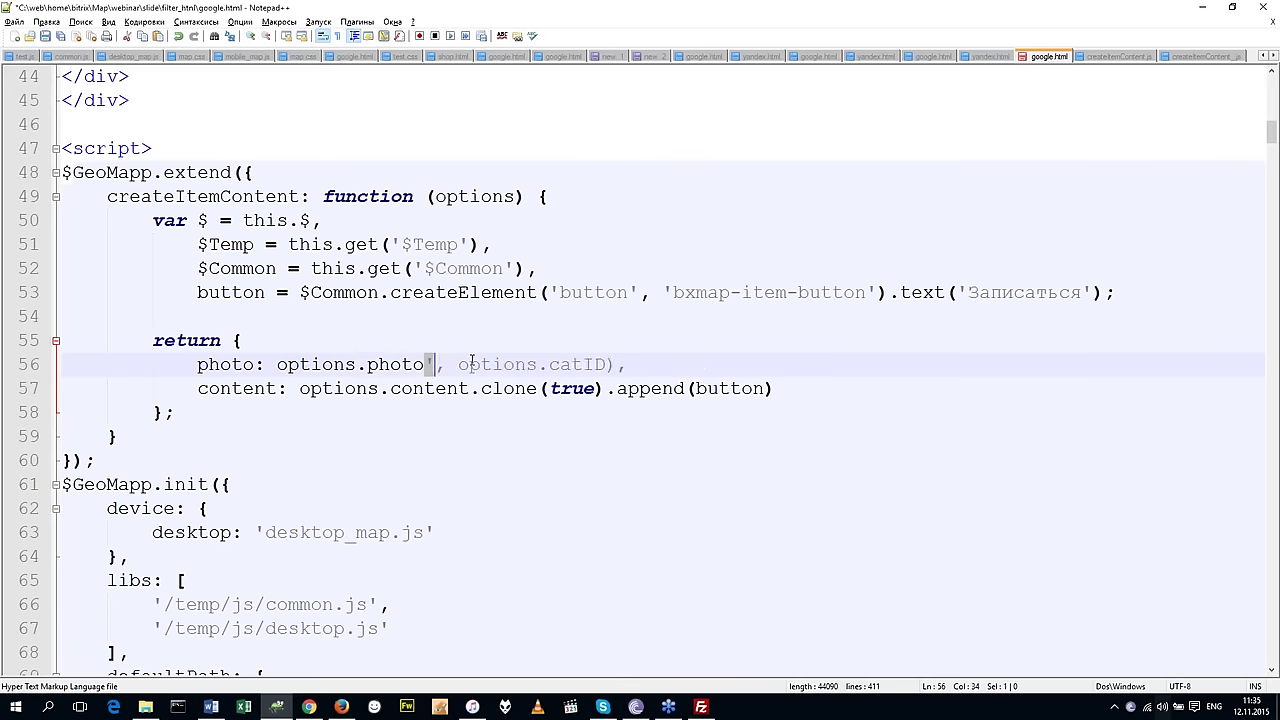
left_click_drag(425, 364, 614, 358)
key("Delete")
left_click(614, 388)
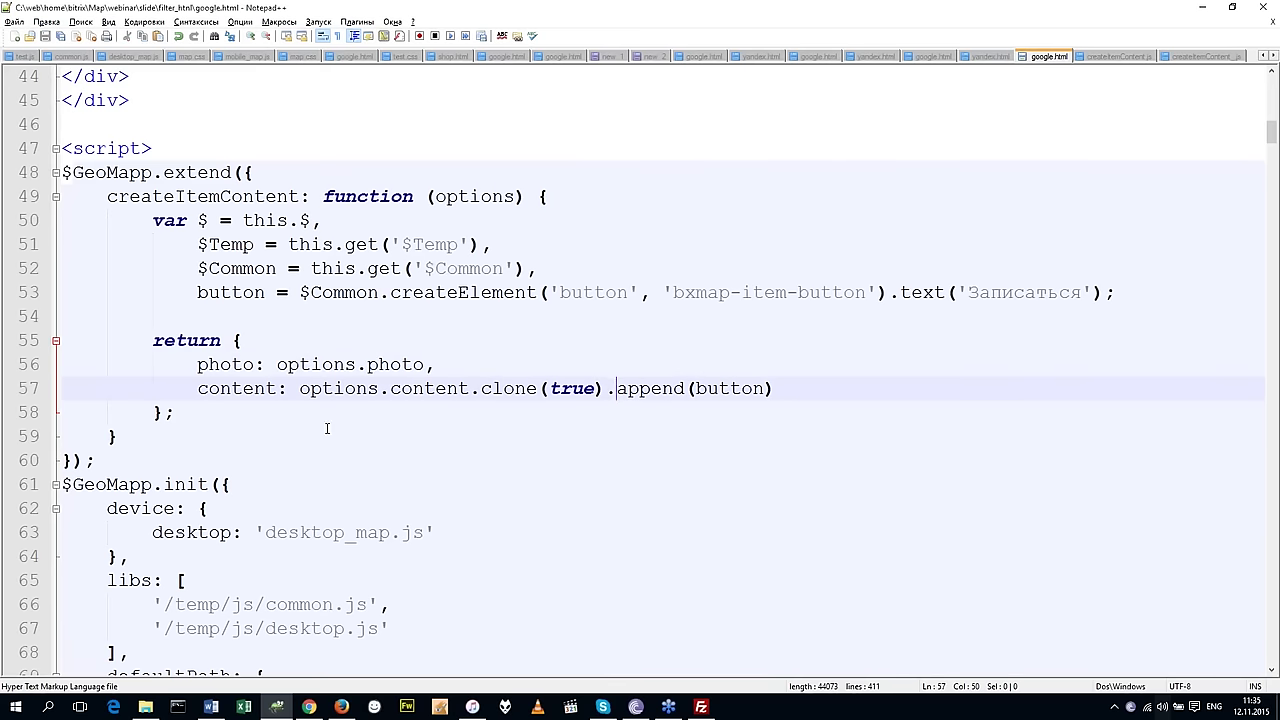
Review the content and clone parts of the options.content.clone(true).append(button) expression in the return statement.
double_click(415, 389)
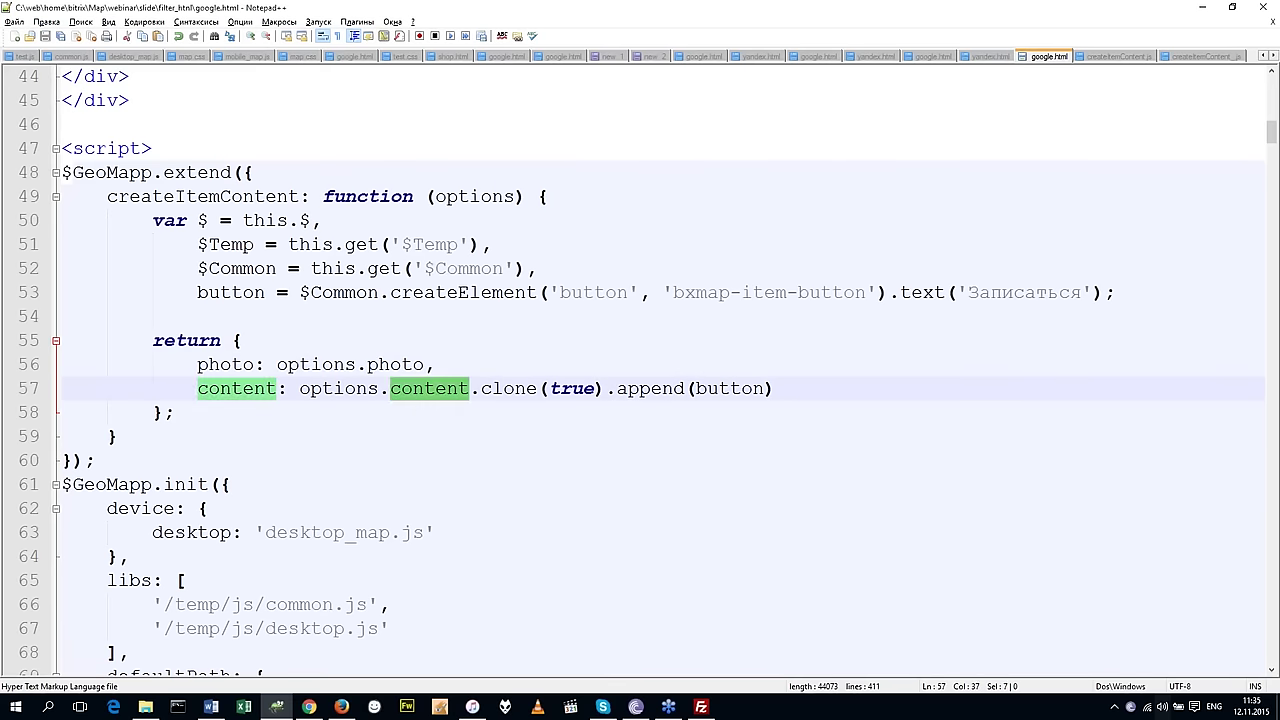
double_click(515, 388)
left_click(629, 389)
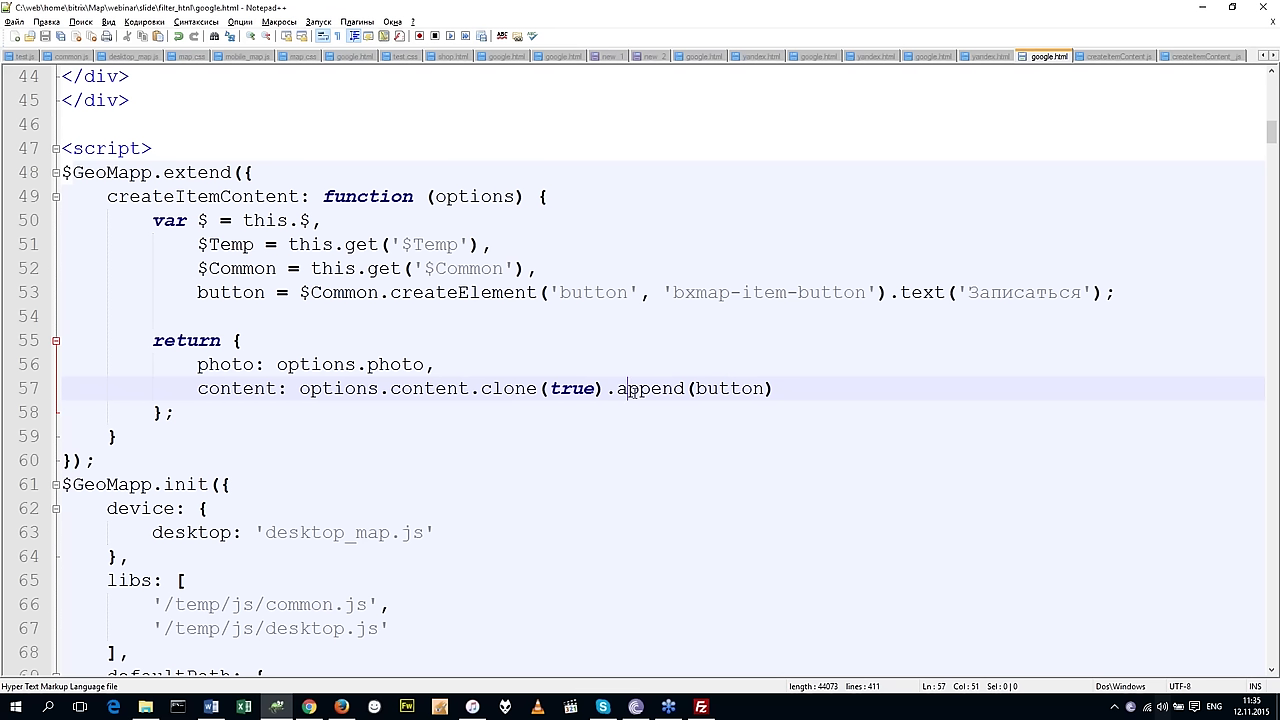
Review where the button passed to append is defined, including its bxmap-item-button class and Записаться text.
double_click(720, 389)
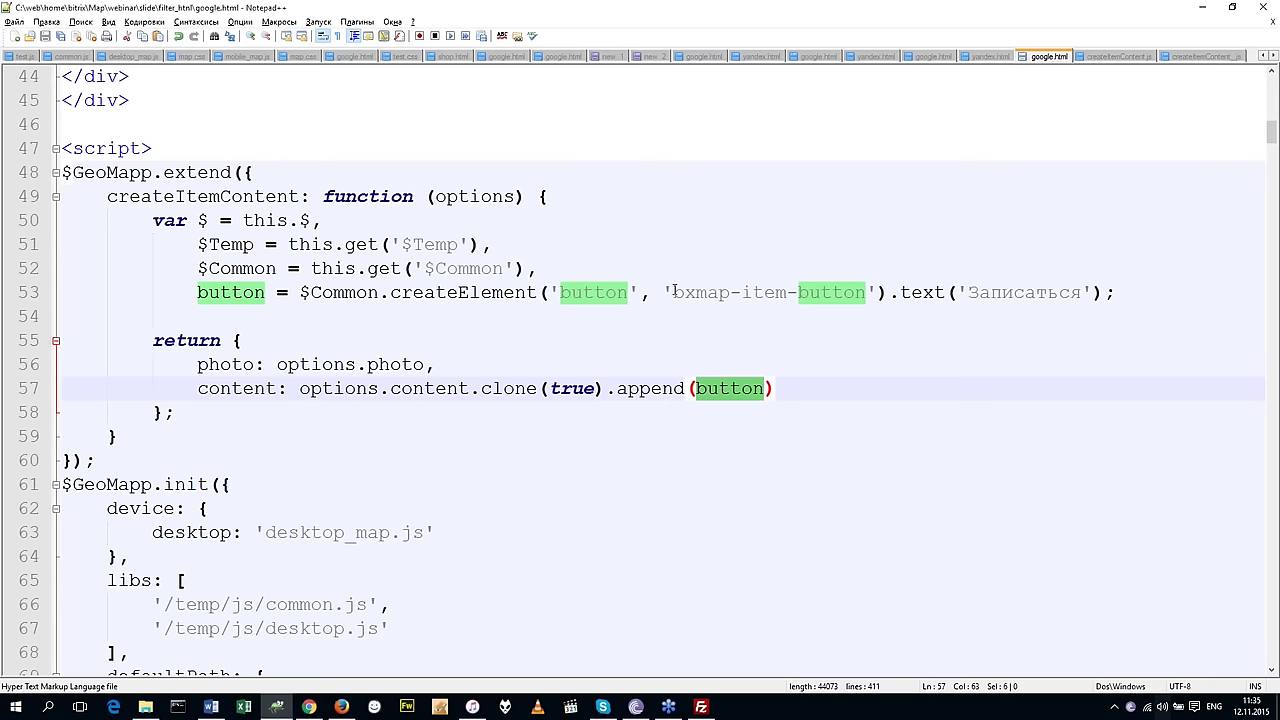
left_click(722, 292)
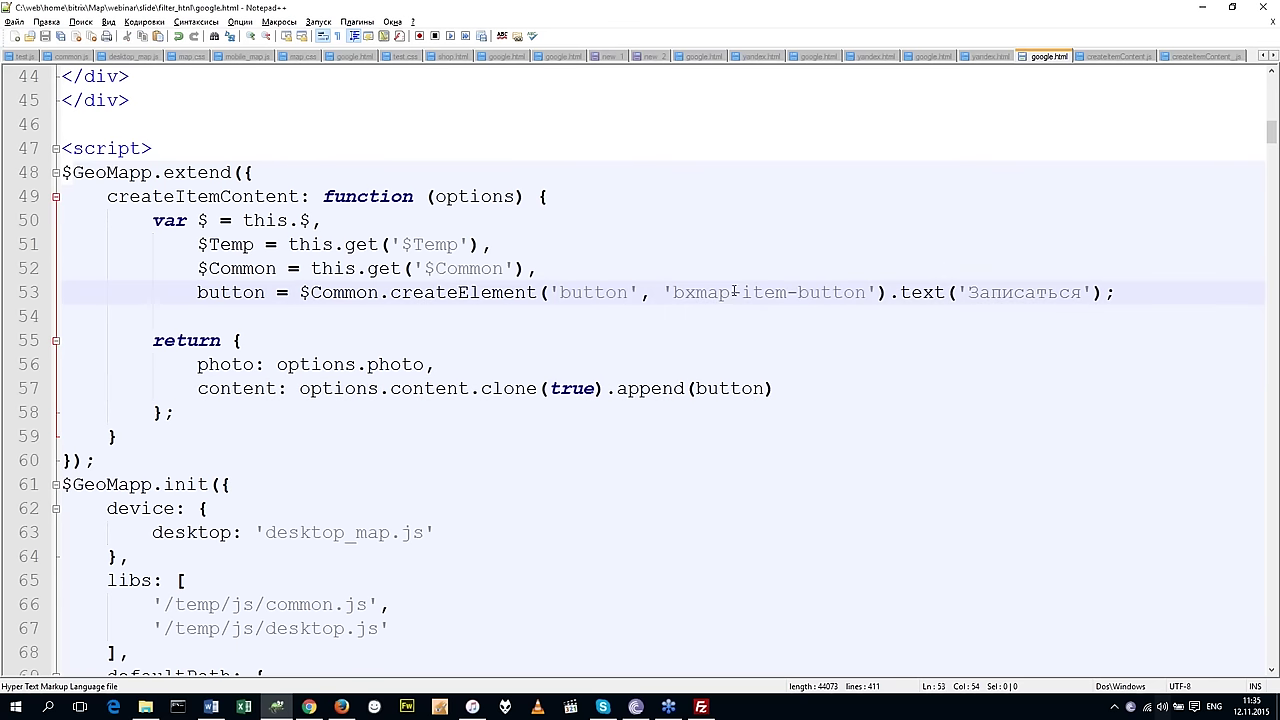
left_click(190, 244)
left_click(737, 292)
left_click(390, 388)
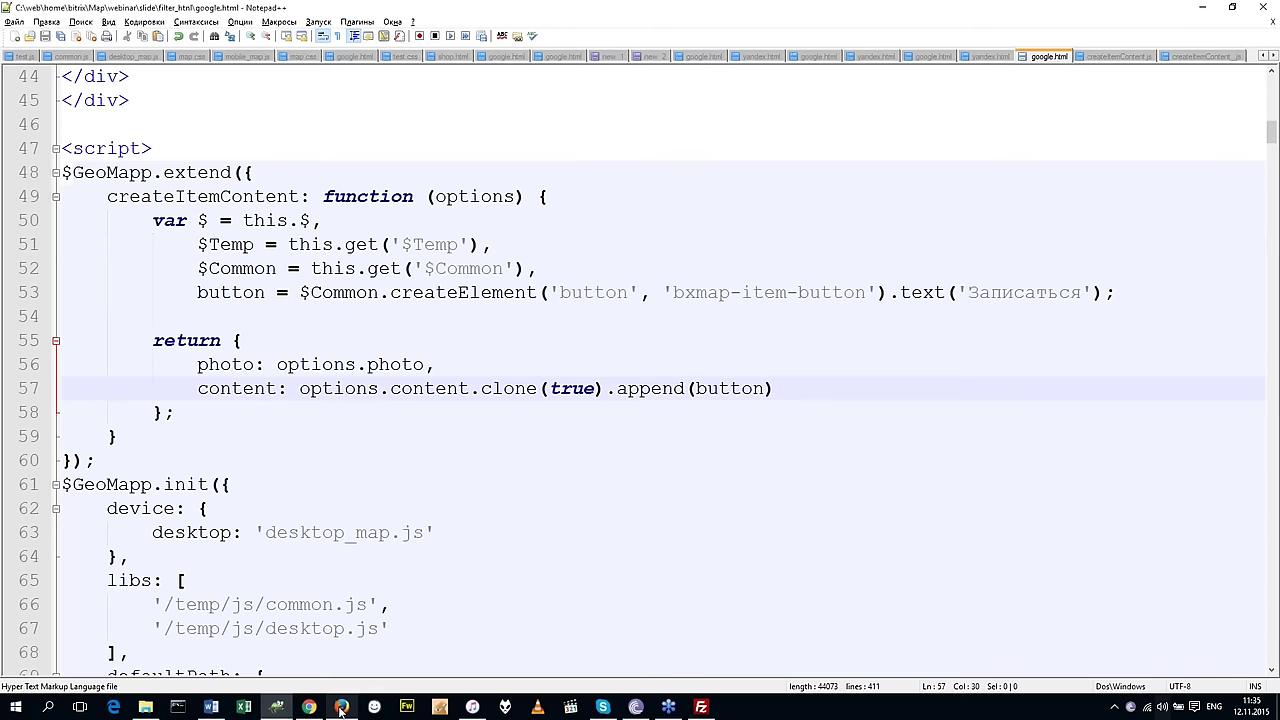
Switch to Firefox and reload the slide/filter_html map page to check the object detail panel.
mouse_move(341, 708)
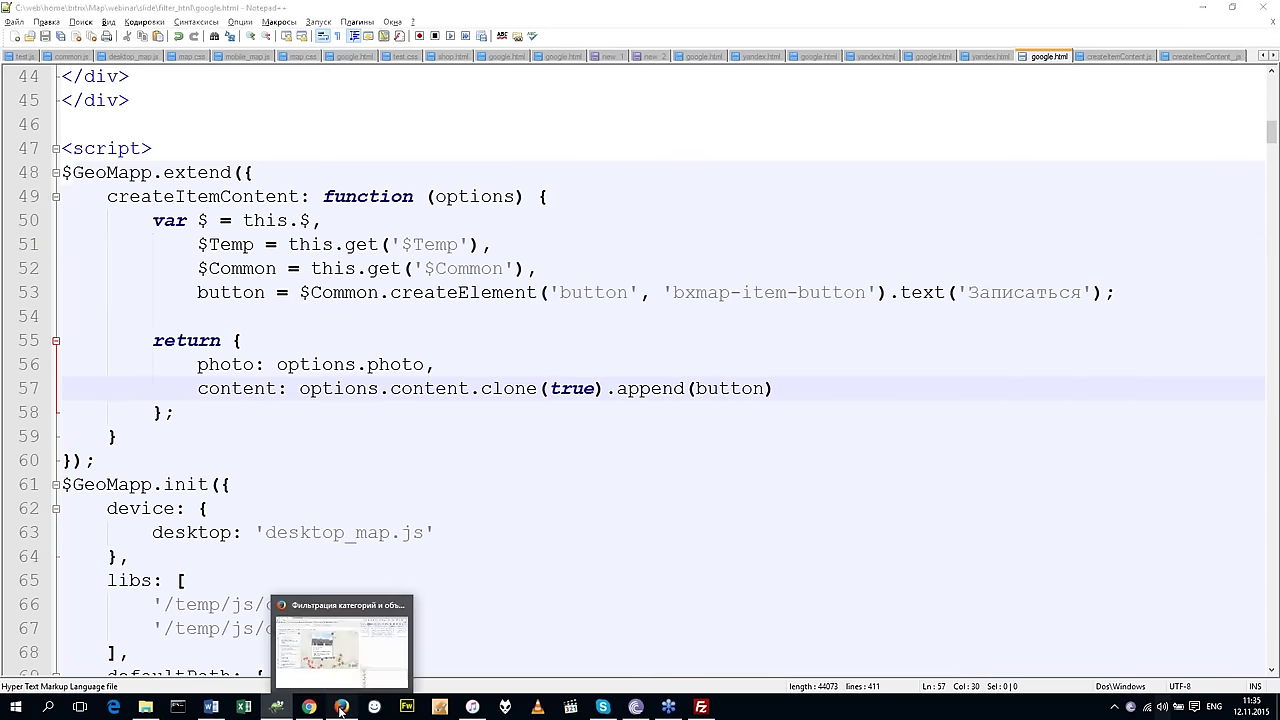
left_click(341, 708)
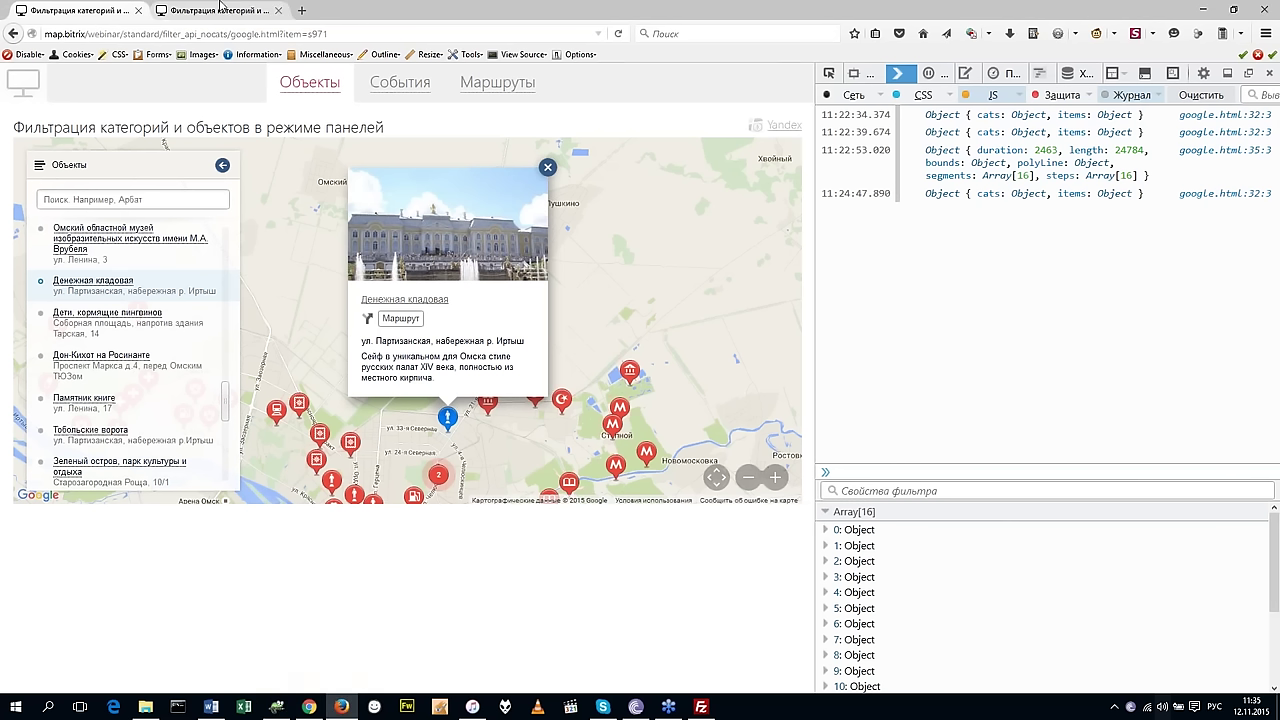
left_click(220, 6)
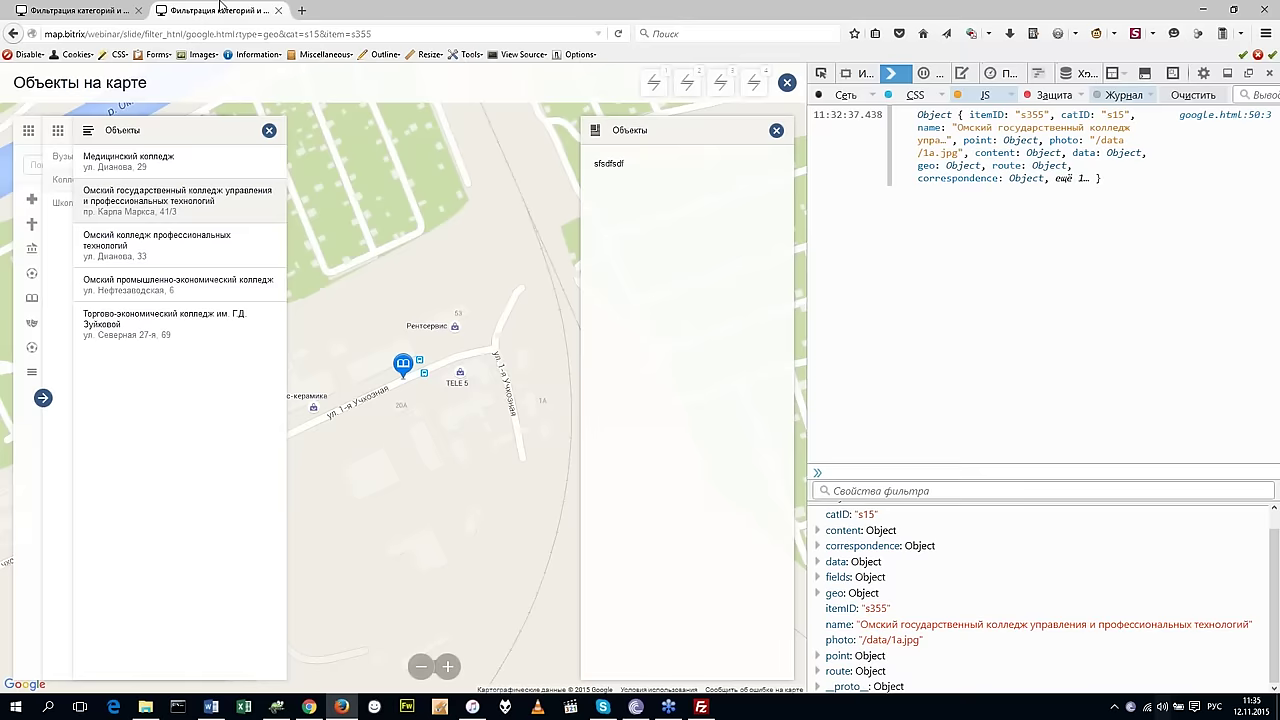
key("F5")
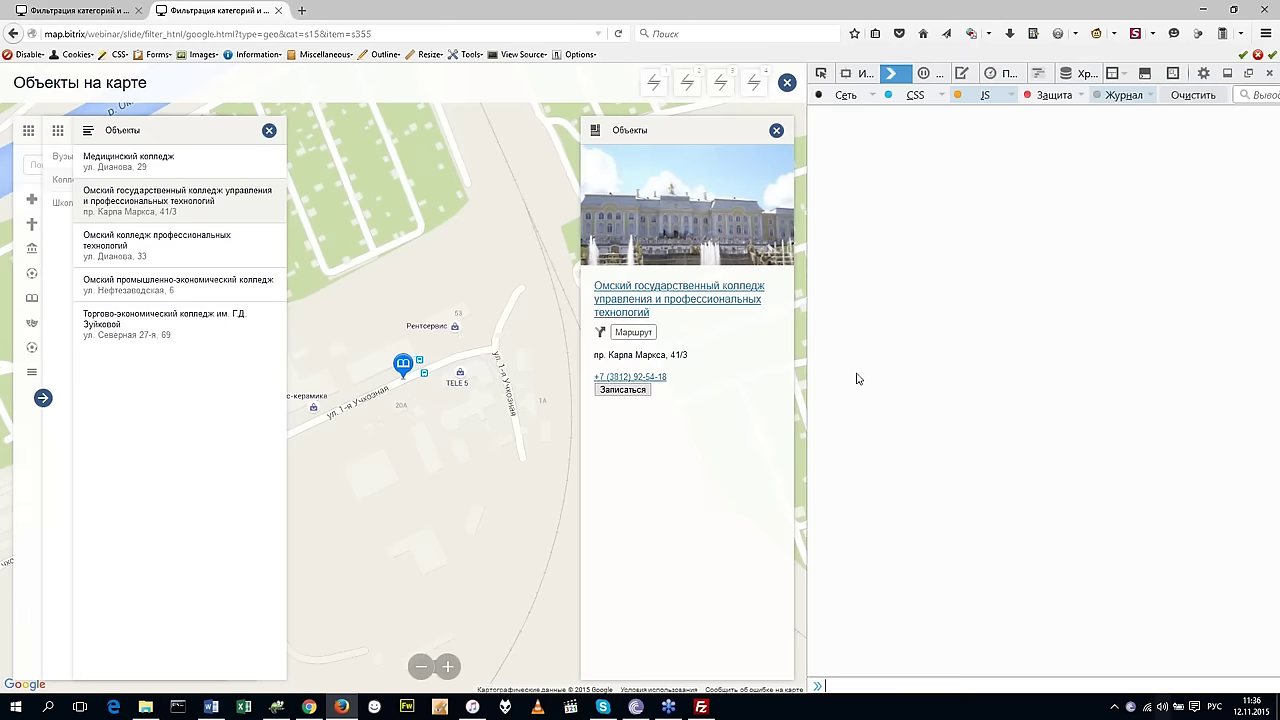
Recheck the createItemContent code in Notepad++, then compare the slide map's detail panel with the object balloon on the filter_api_nocats page in Firefox.
key("alt+Tab")
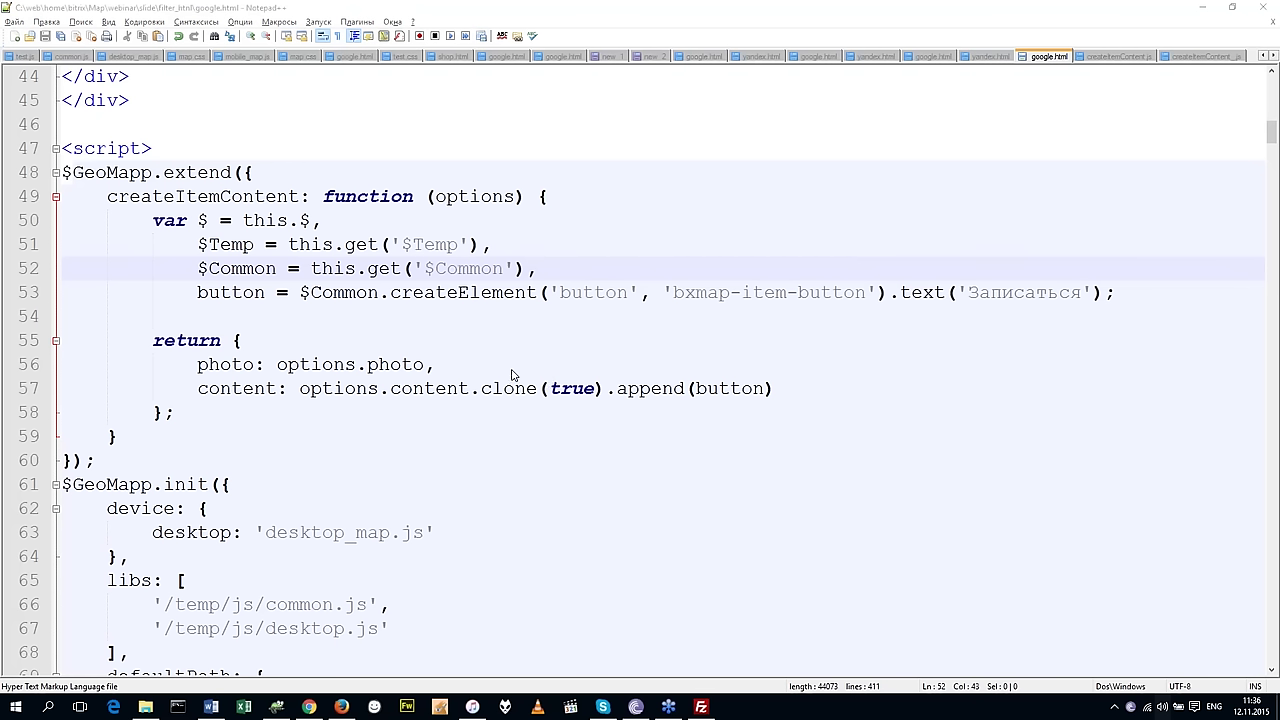
left_click(341, 708)
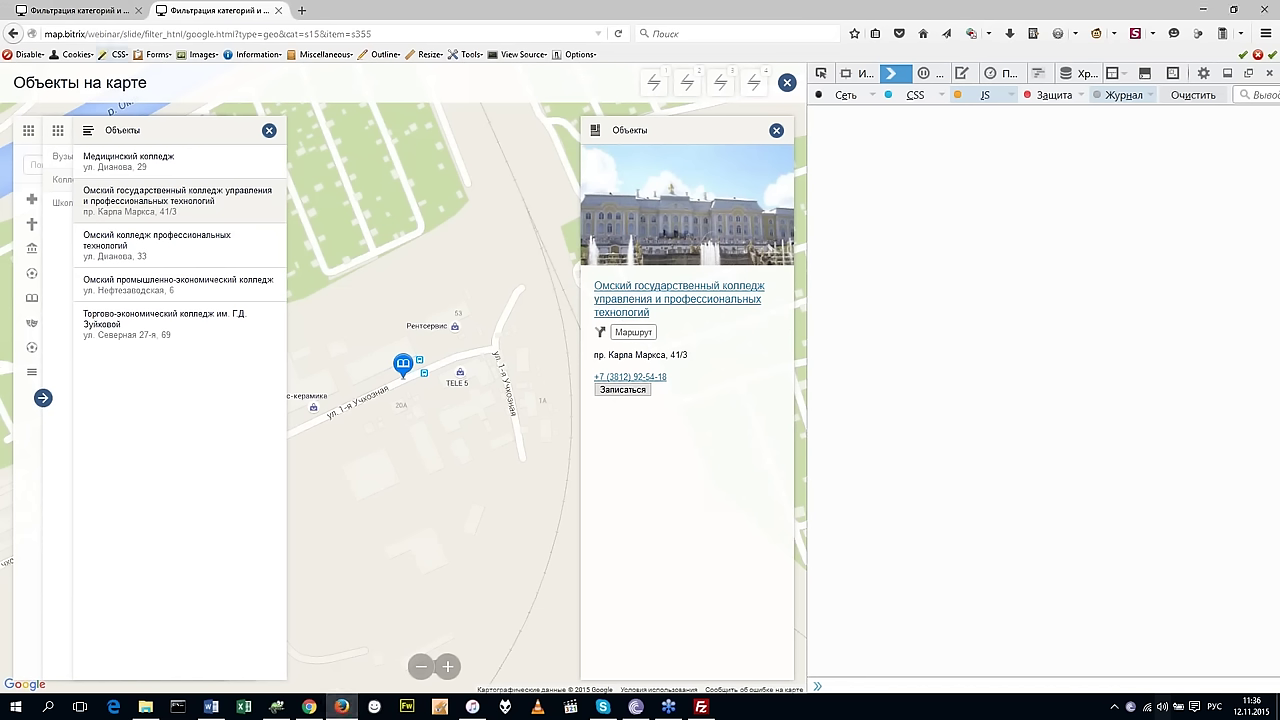
left_click(84, 12)
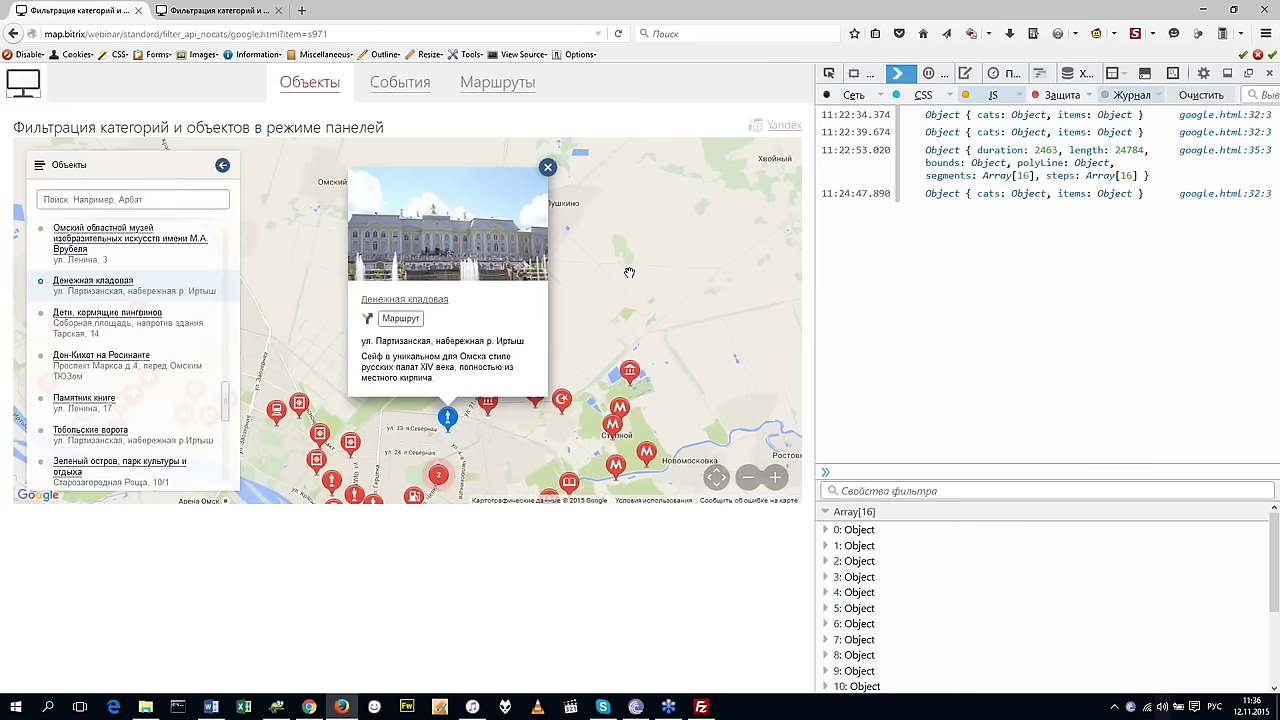
left_click_drag(629, 272, 616, 274)
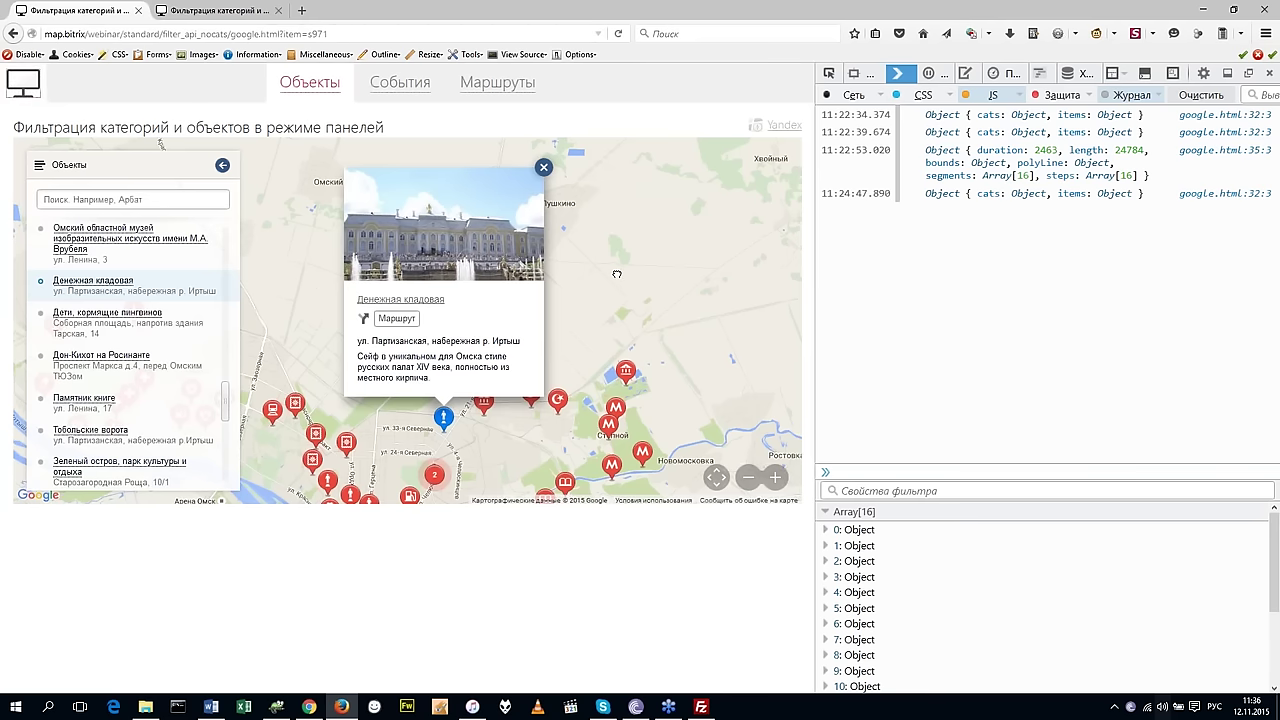
key("ctrl+Tab")
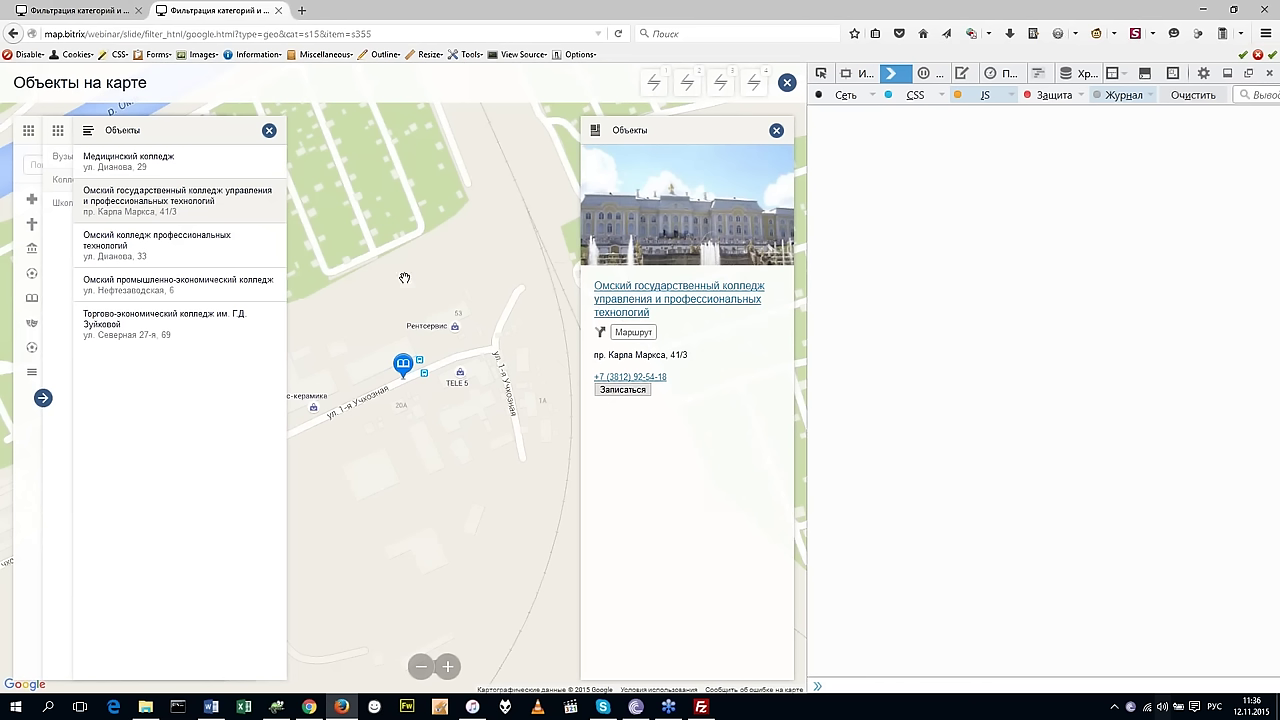
left_click_drag(408, 287, 421, 321)
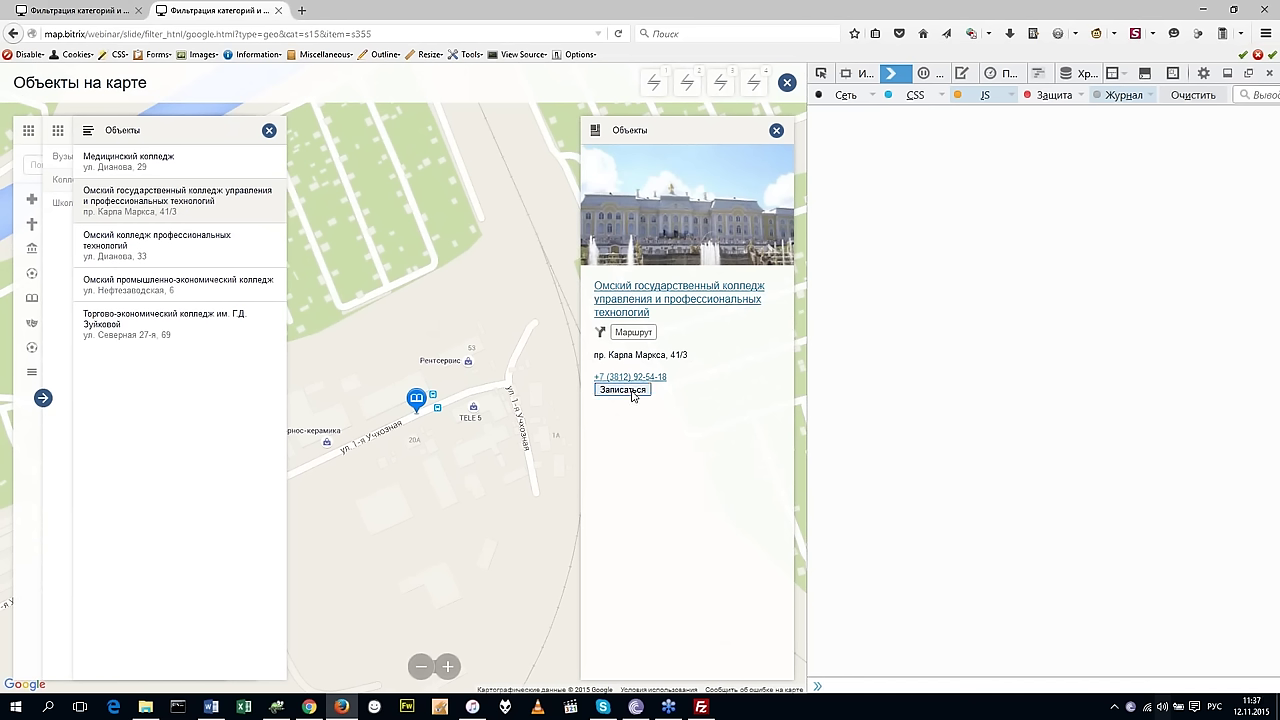
left_click(86, 18)
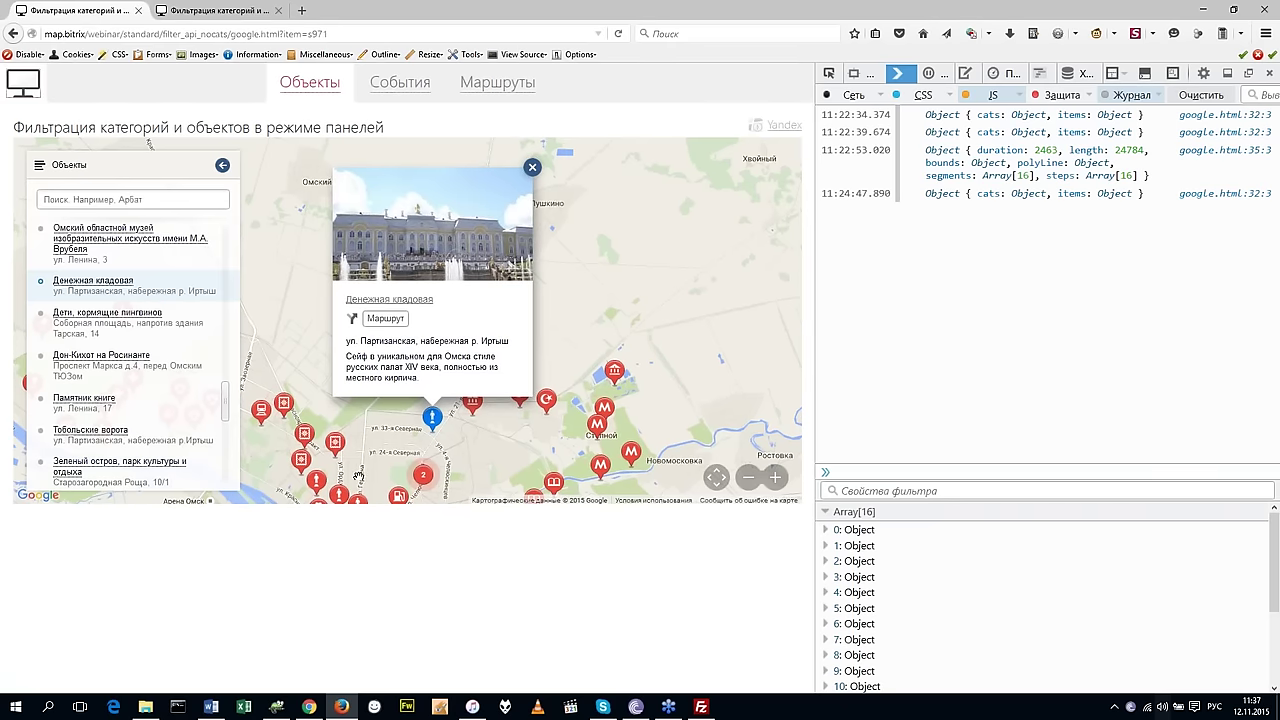
Switch to Notepad++ and copy the entire $GeoMapp.extend block with createItemContent from filter_html's google.html.
left_click(277, 707)
left_click_drag(124, 458, 20, 172)
key("ctrl+c")
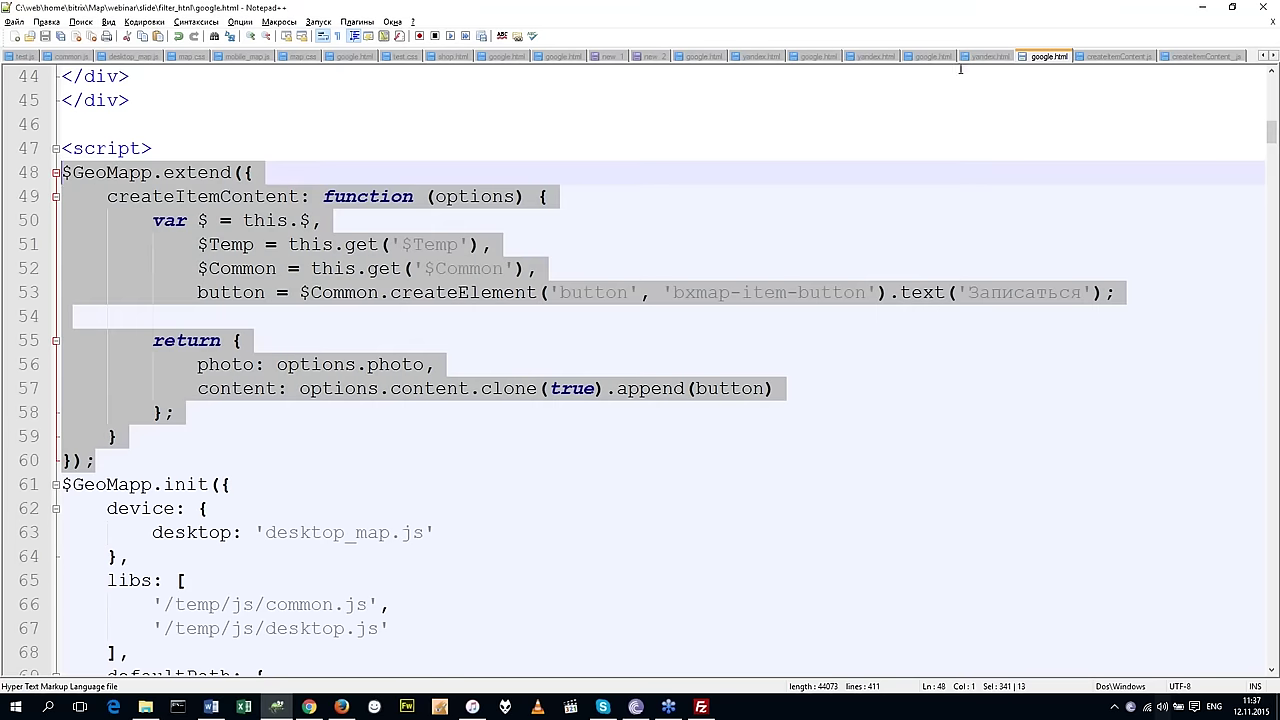
Locate the webinar/standard/filter_api_nocats folder in File Explorer, check it against the page address in Firefox, and bring up its google.html in Notepad++.
left_click(914, 57)
left_click(147, 708)
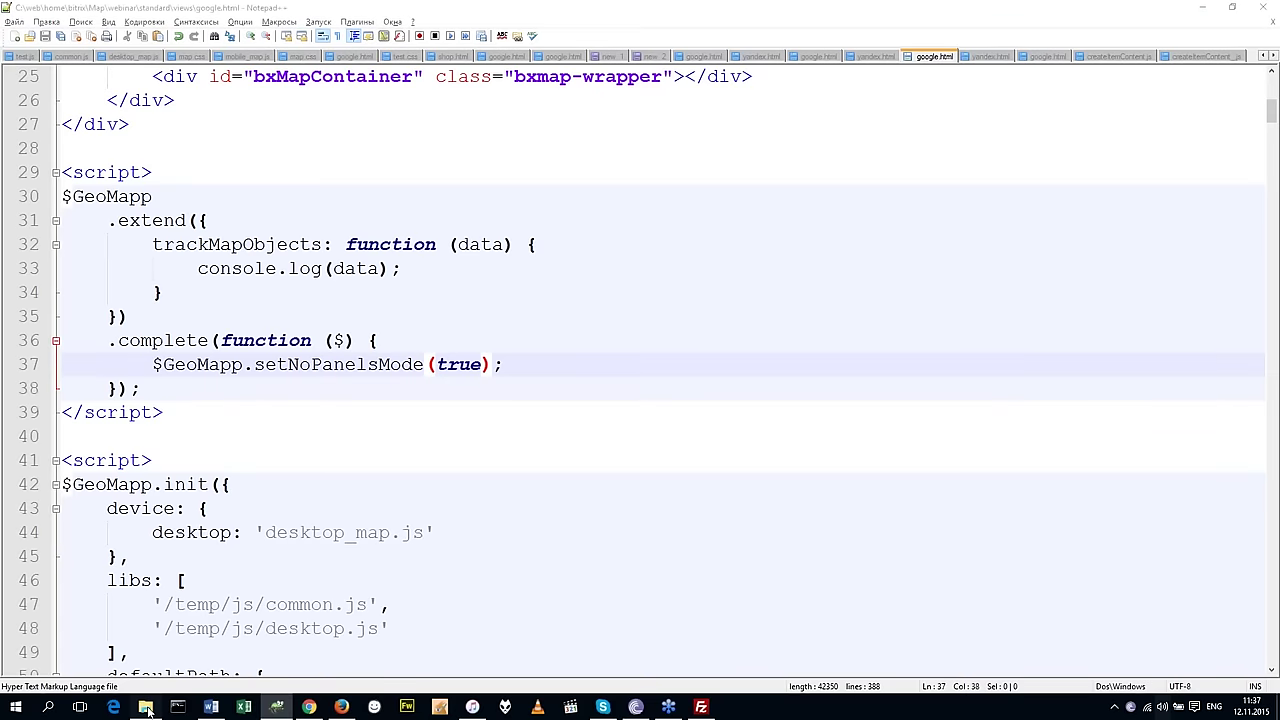
scroll(131, 508, "down", 15)
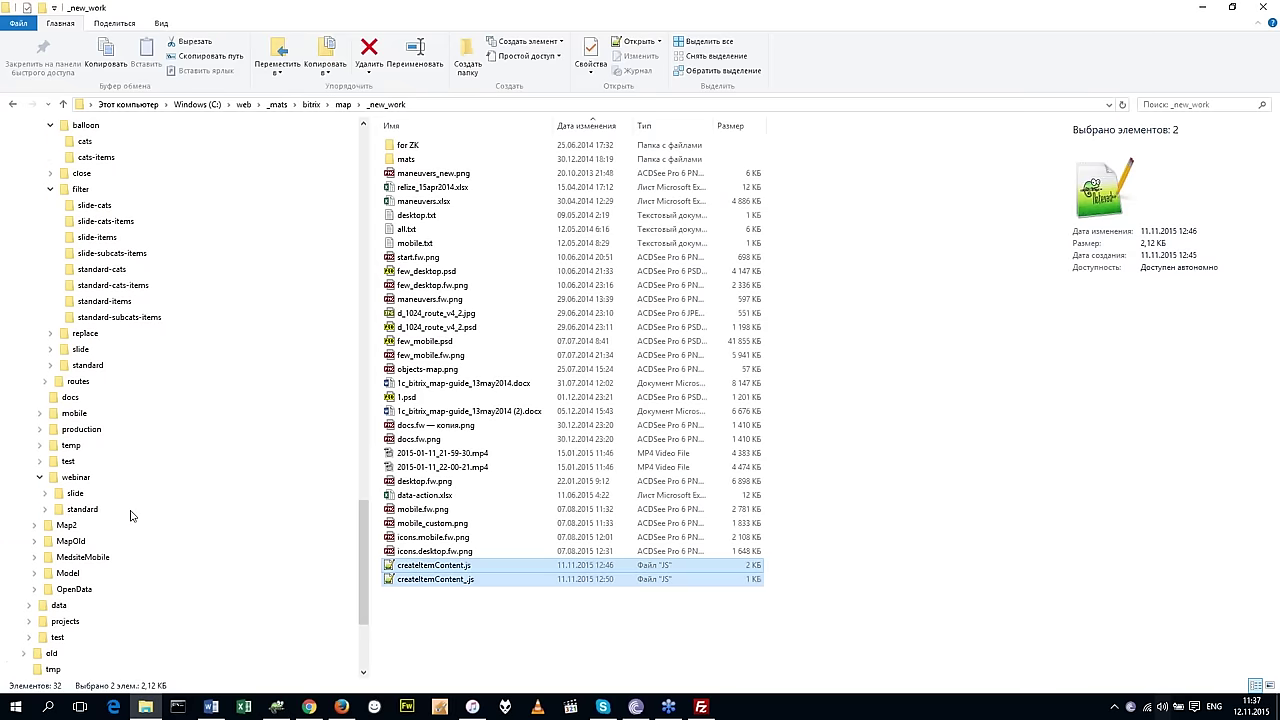
left_click(45, 510)
left_click(88, 533)
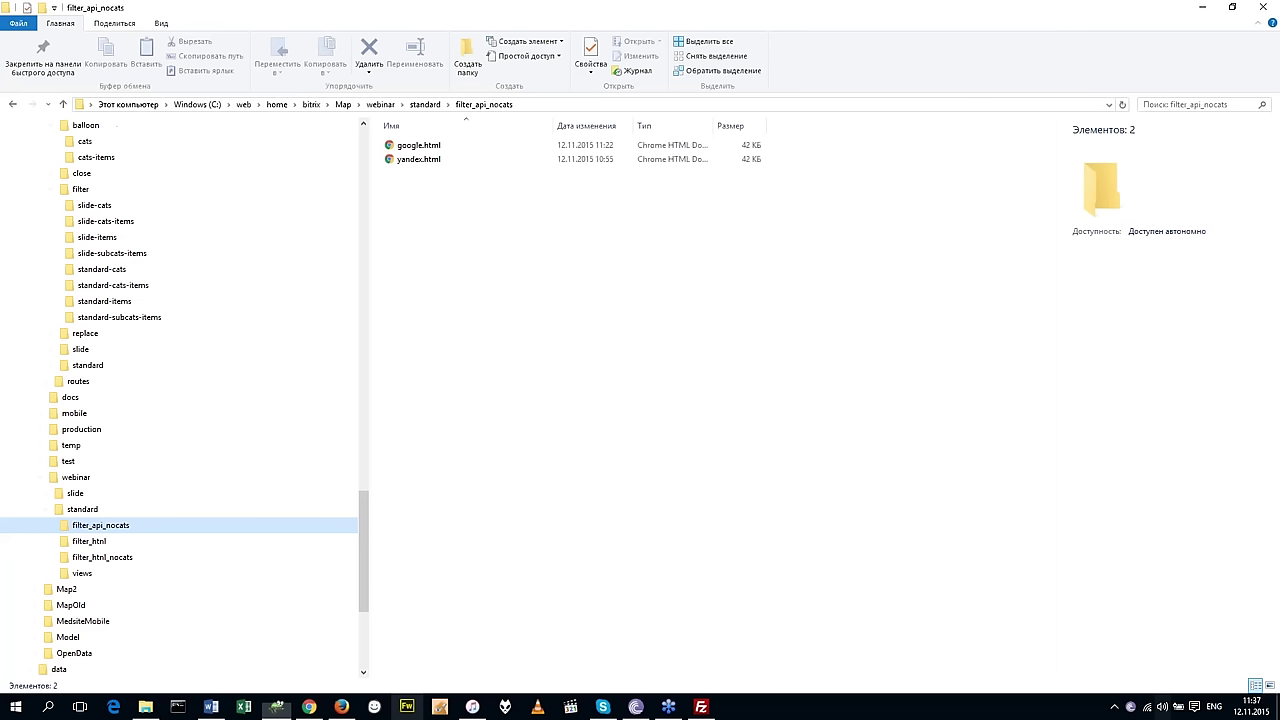
left_click(342, 704)
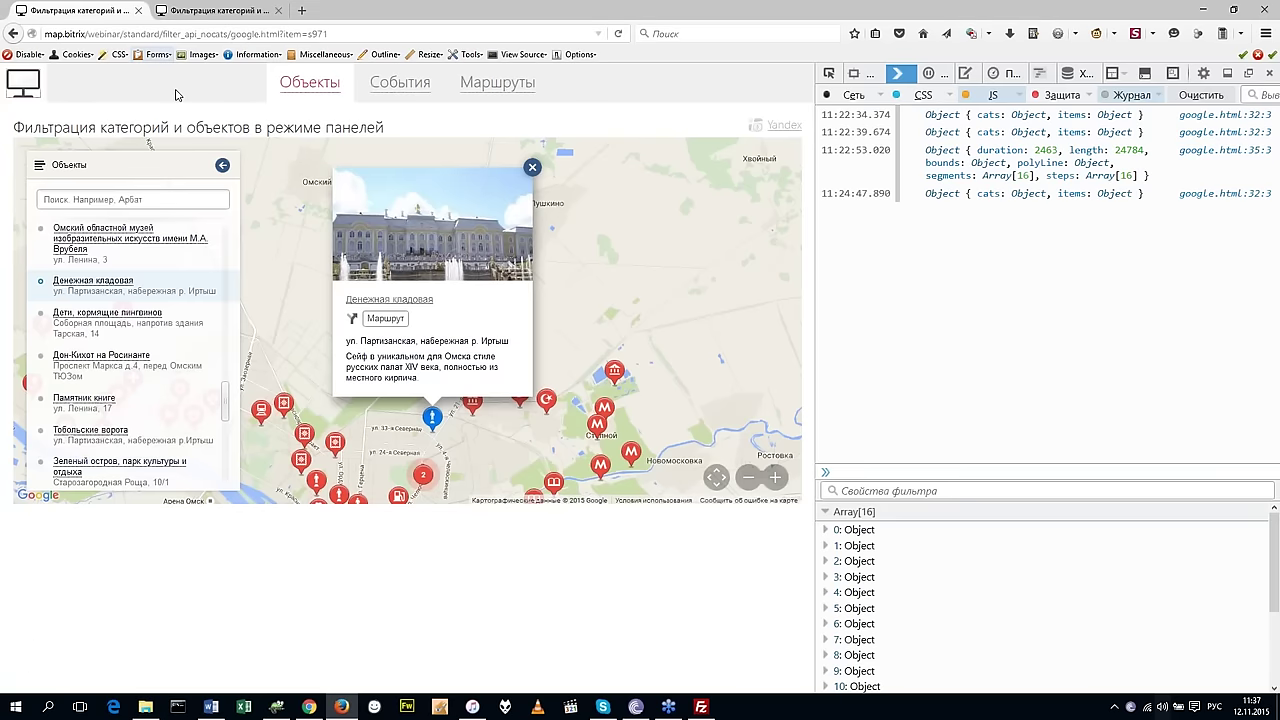
key("alt+Tab")
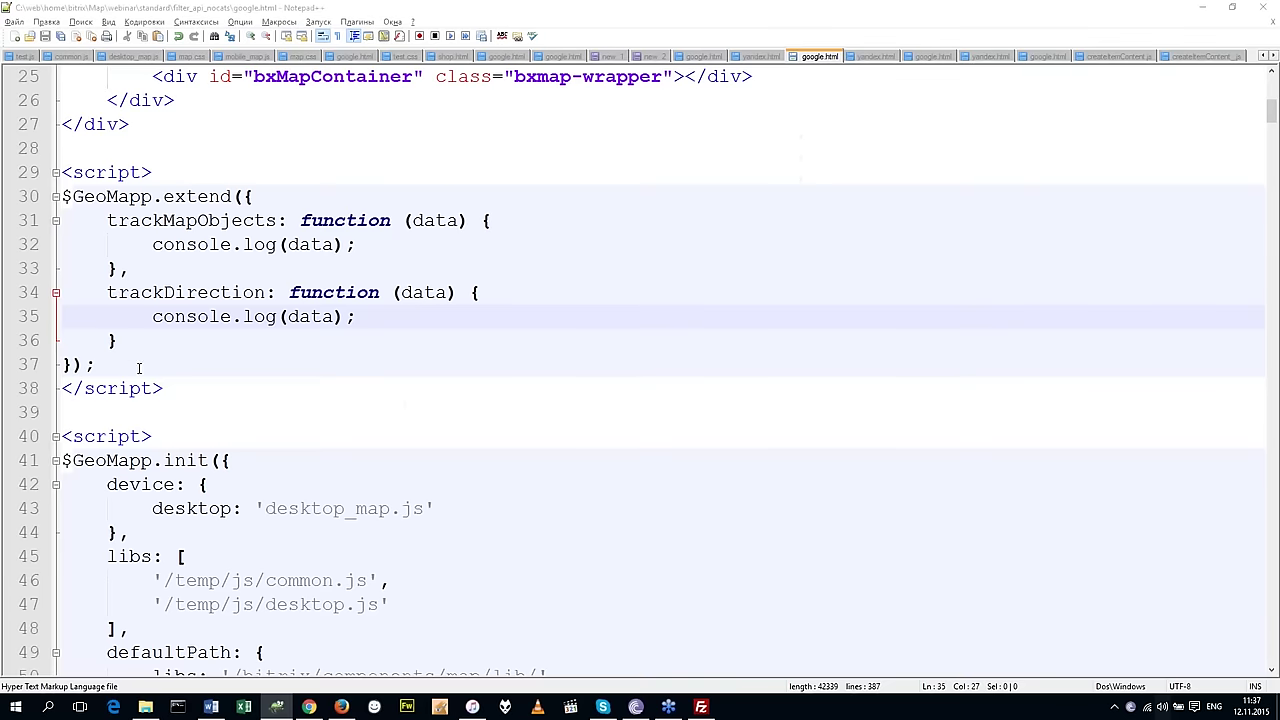
Paste the copied $GeoMapp.extend block on a new line after the existing extend call in filter_api_nocats' google.html.
left_click(207, 360)
key("Return")
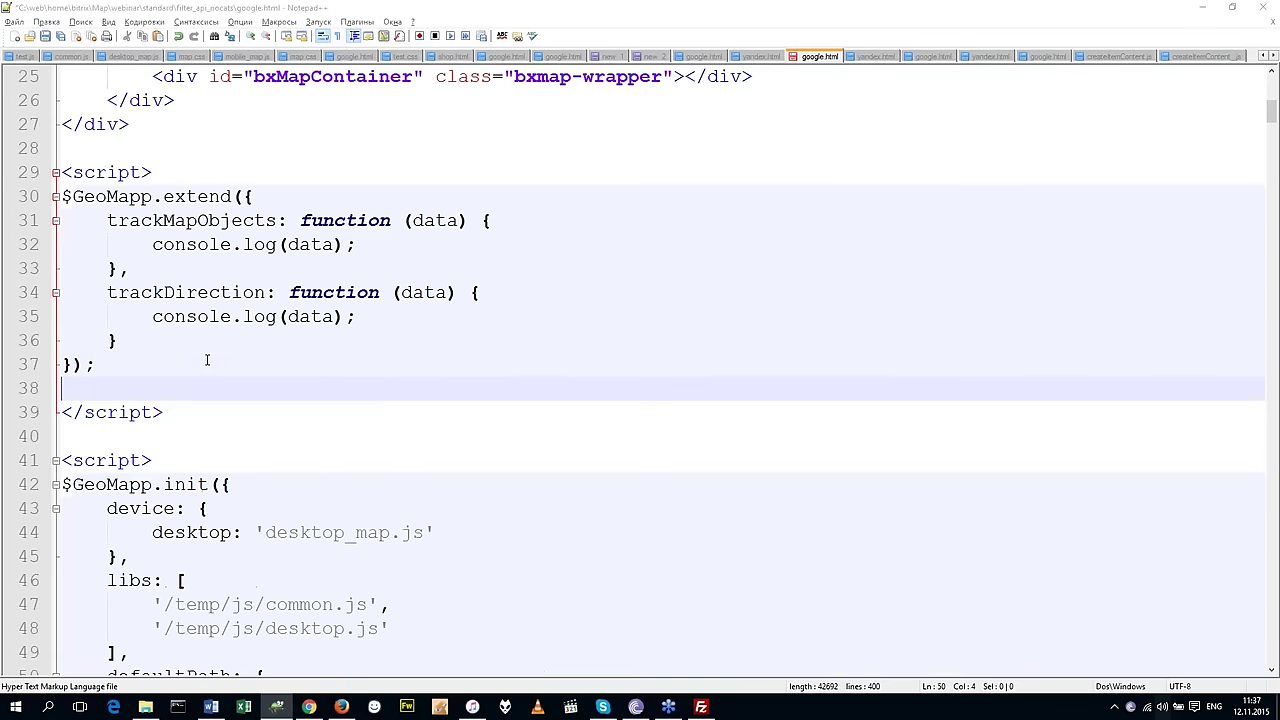
key("ctrl+v")
Merge createItemContent into the first $GeoMapp.extend call after trackDirection, separated by a comma, and save google.html.
left_click(258, 364)
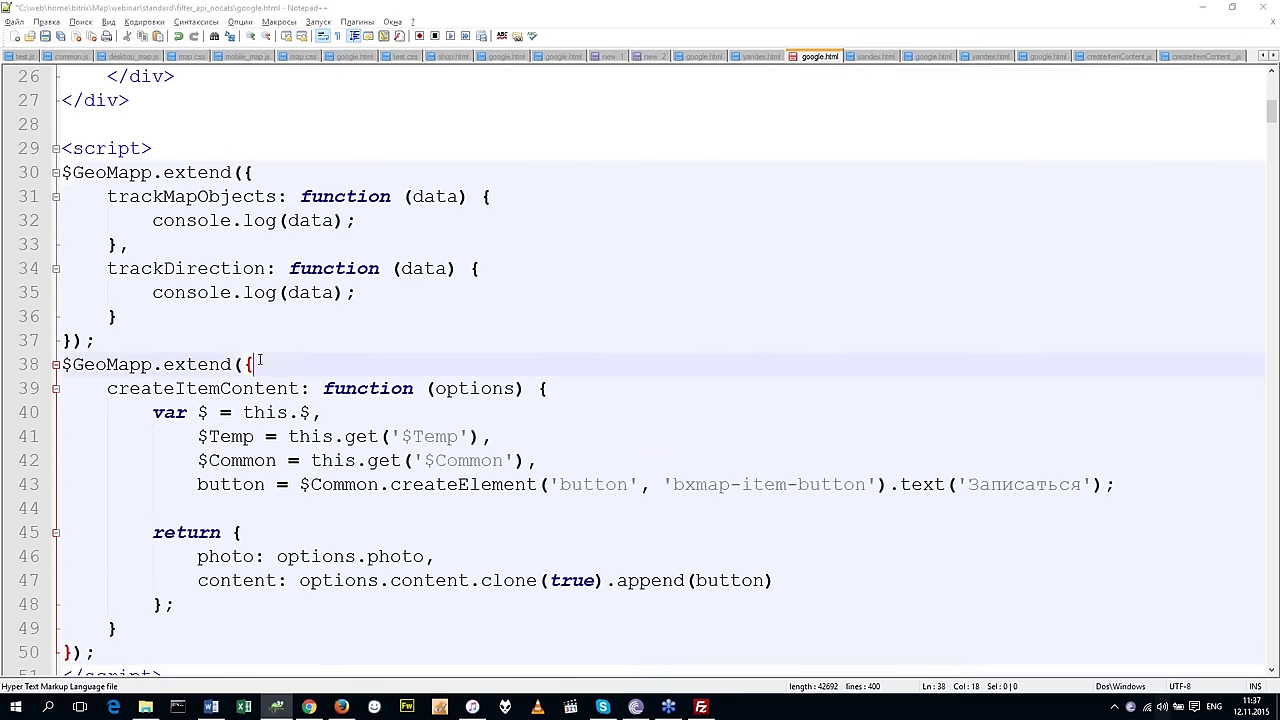
left_click_drag(258, 364, 117, 316)
key("Delete")
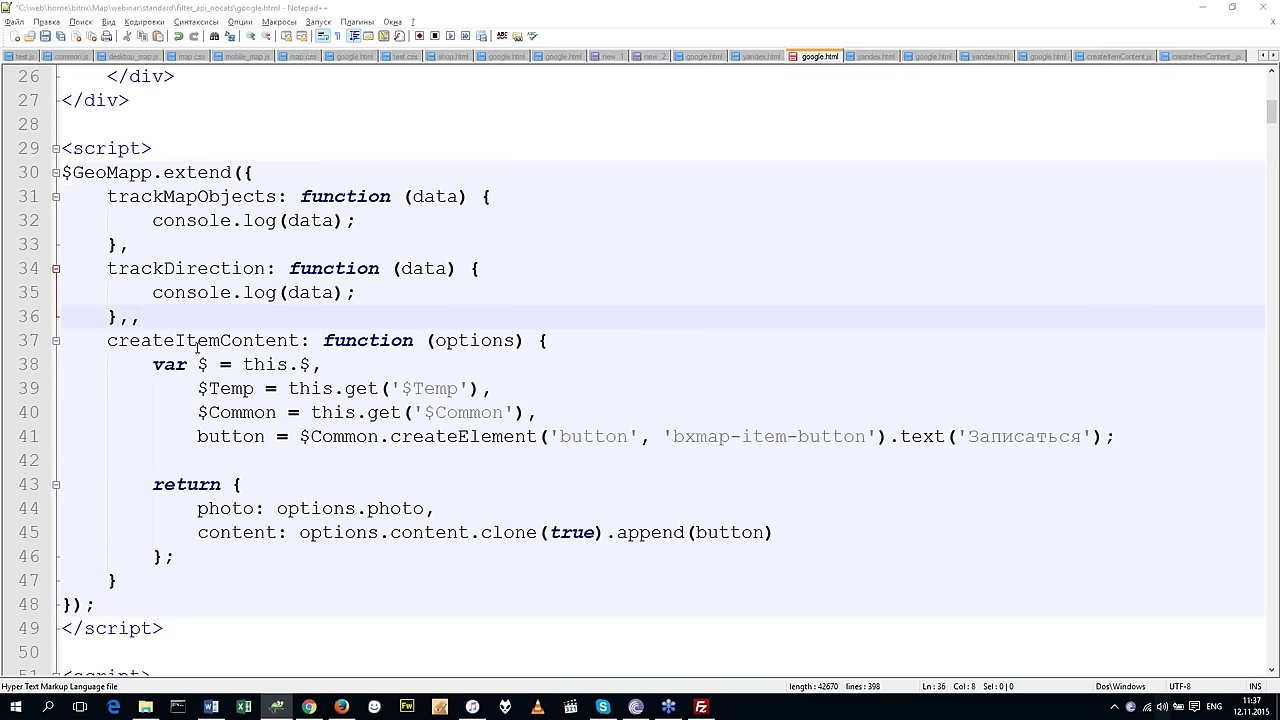
type(",")
left_click(130, 581)
left_click(86, 606)
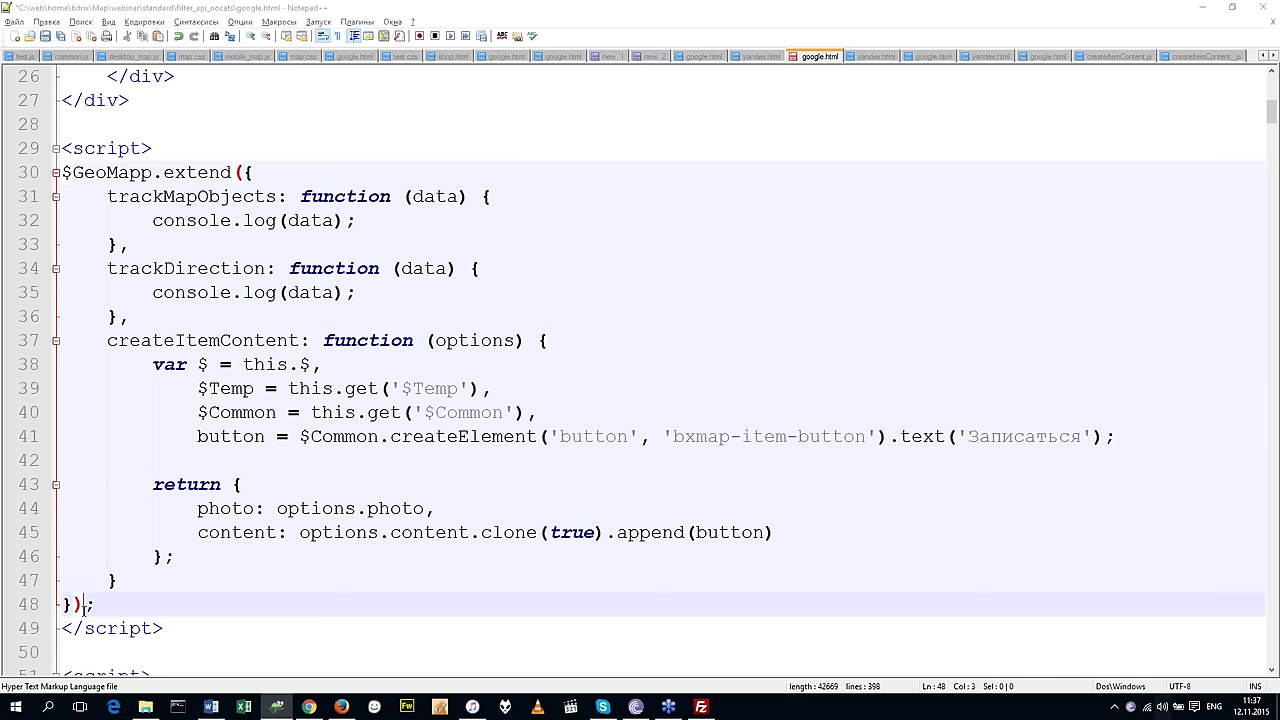
left_click(175, 558)
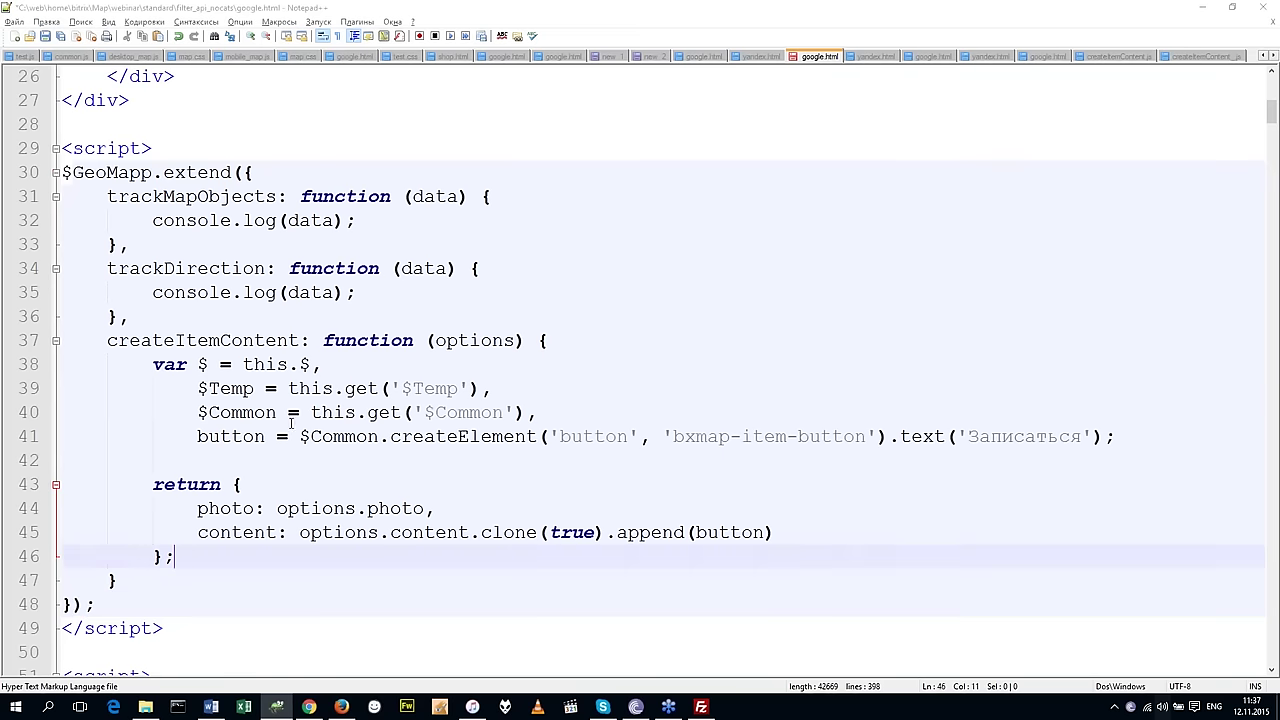
left_click(588, 339)
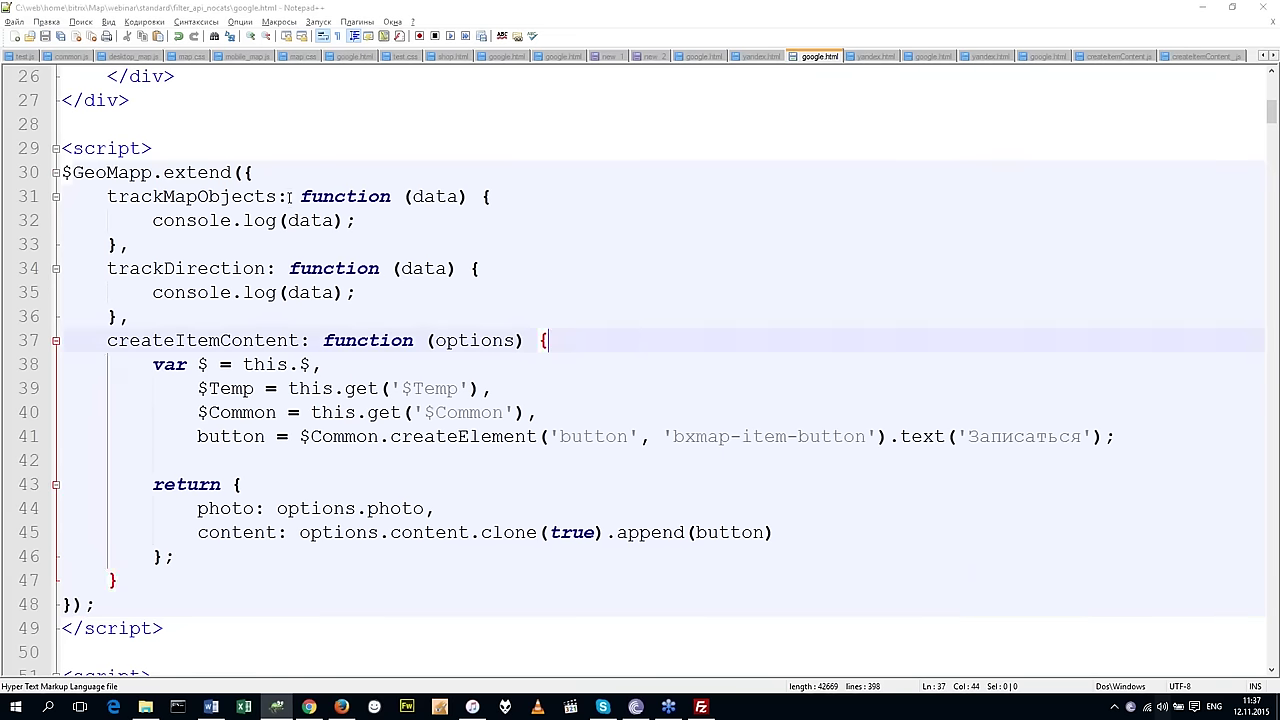
left_click(294, 160)
left_click(290, 172)
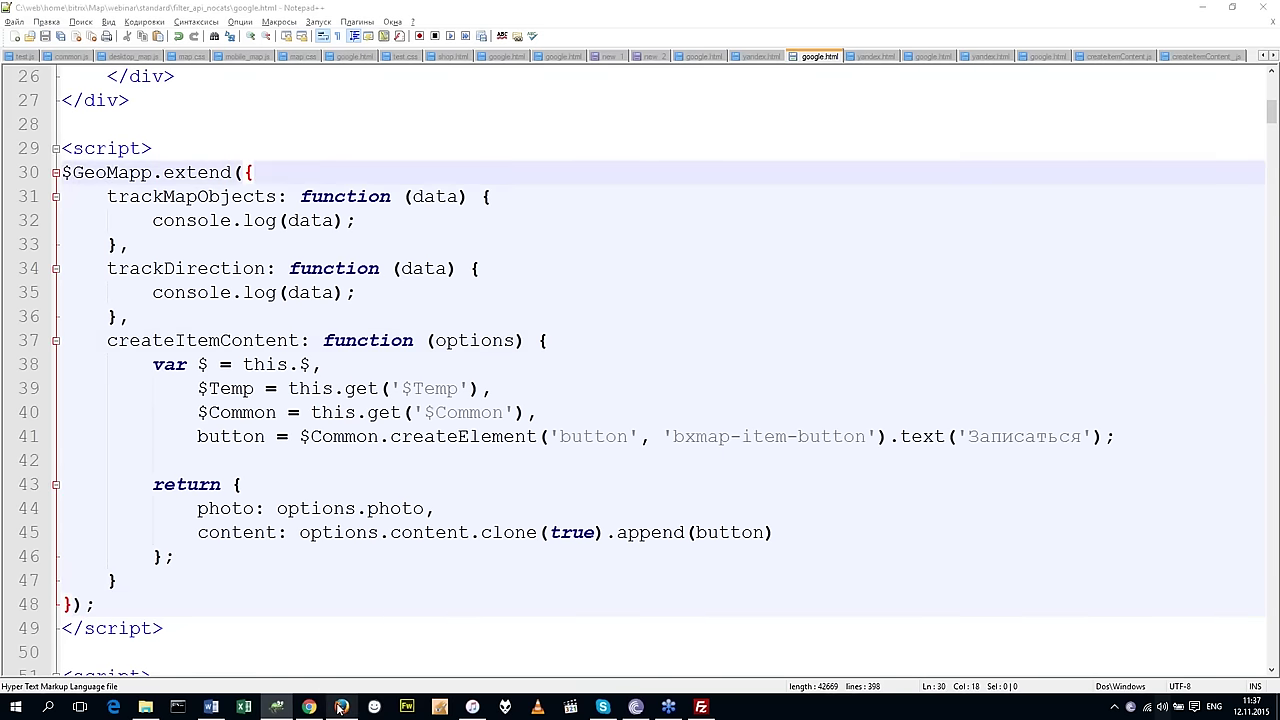
Switch to Firefox, reload the filter_api_nocats page, and compare its object balloon with the slide map's detail panel.
left_click(341, 707)
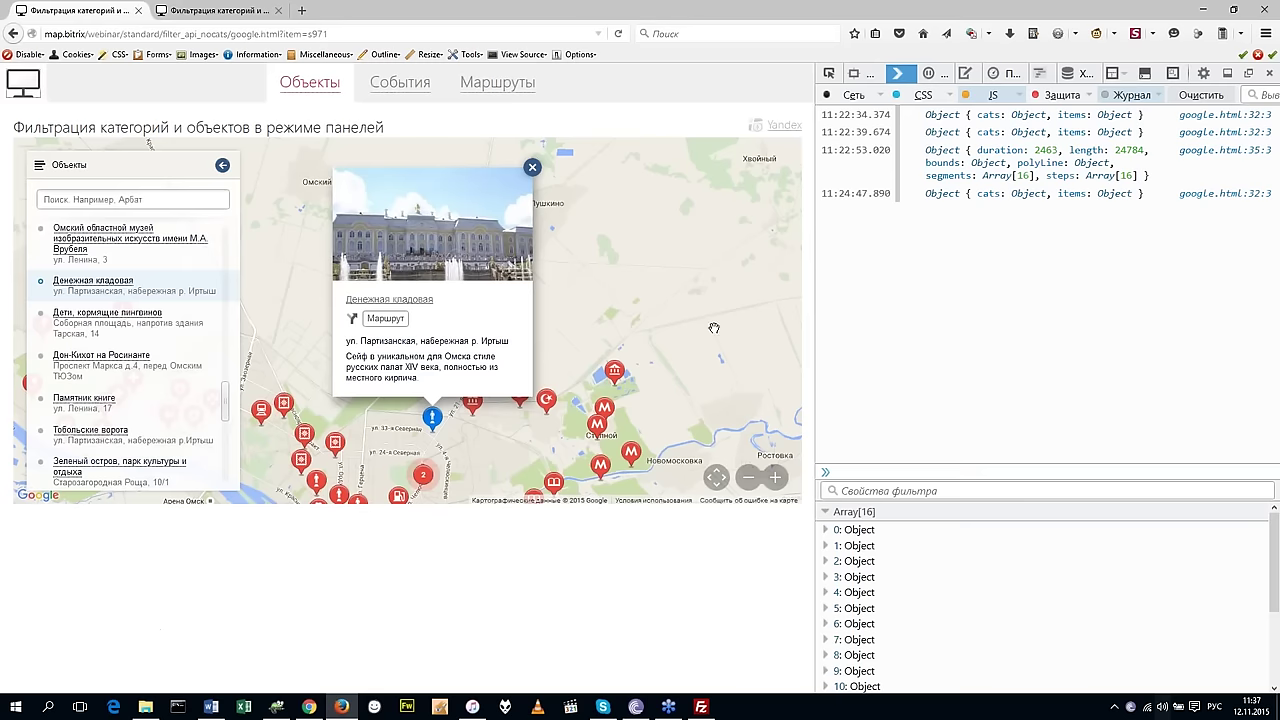
key("F5")
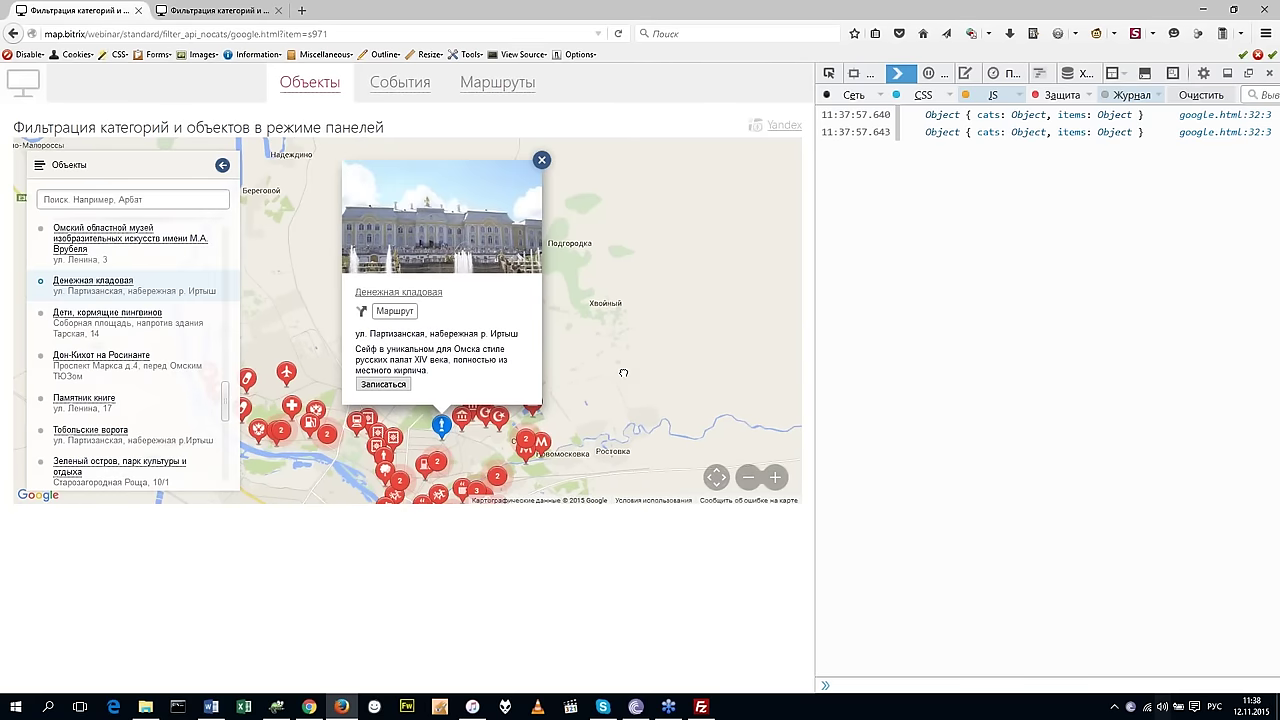
left_click(202, 10)
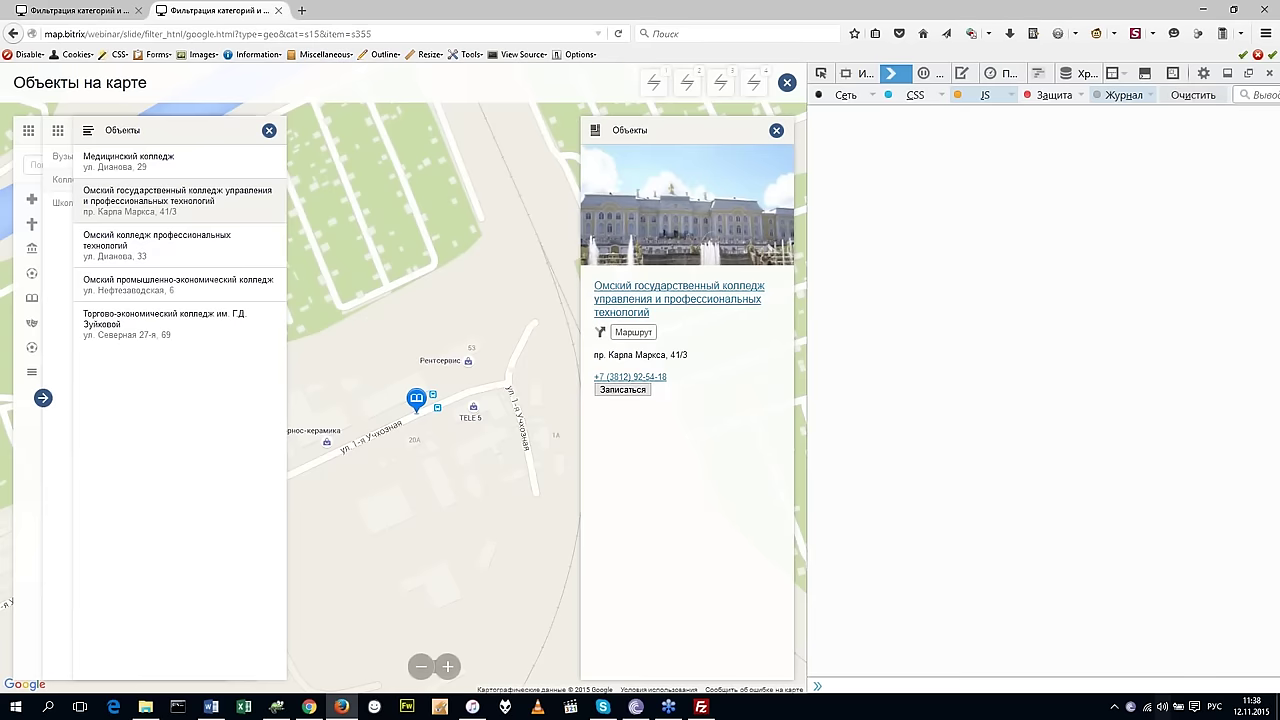
left_click(75, 10)
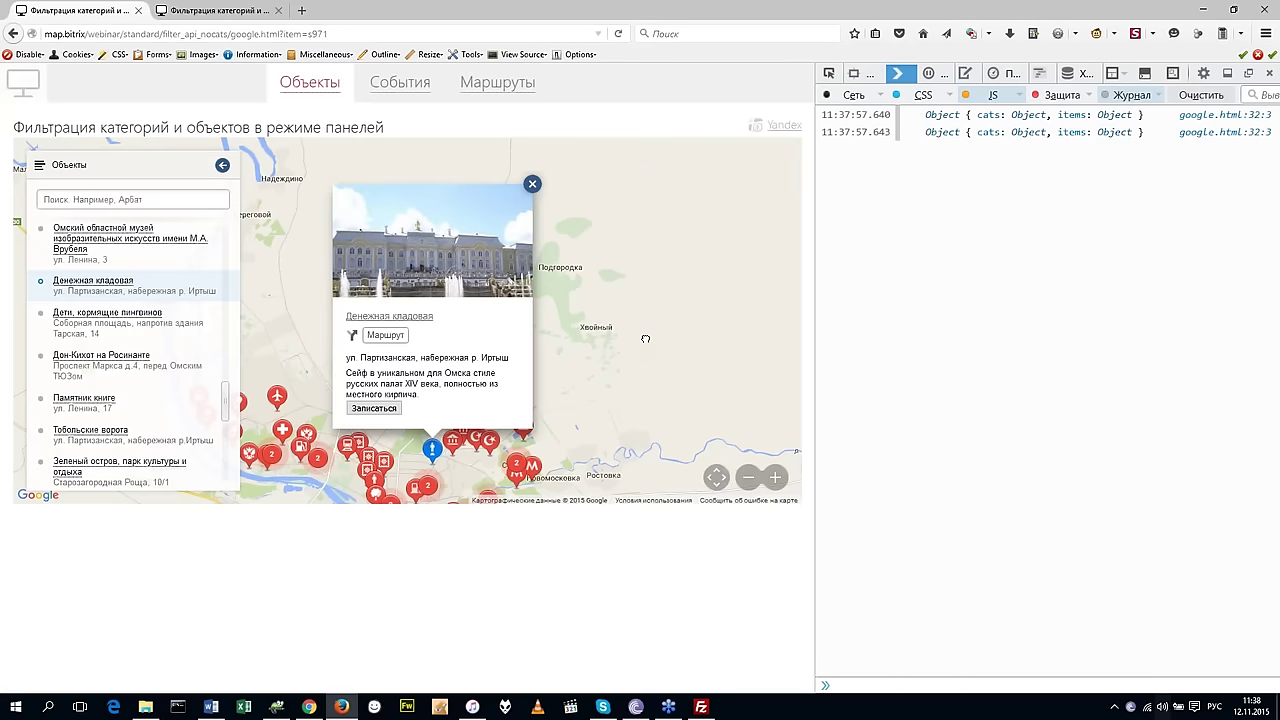
key("ctrl+Tab")
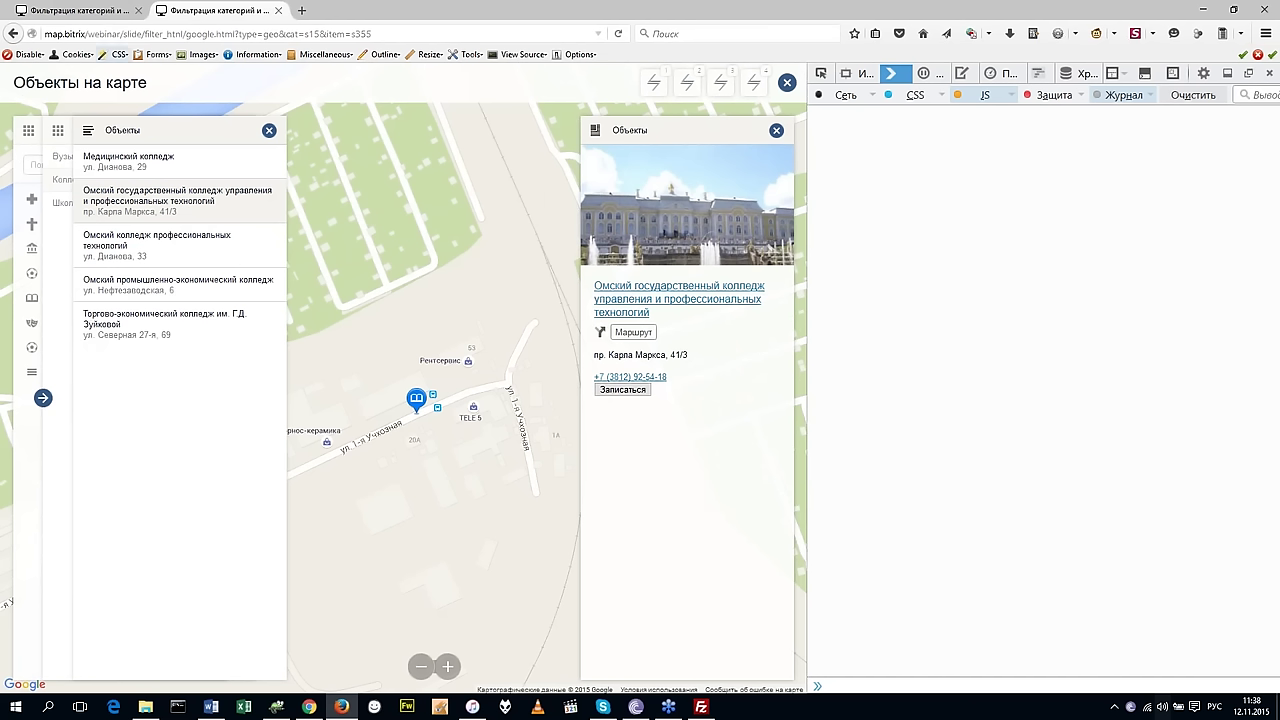
left_click(83, 9)
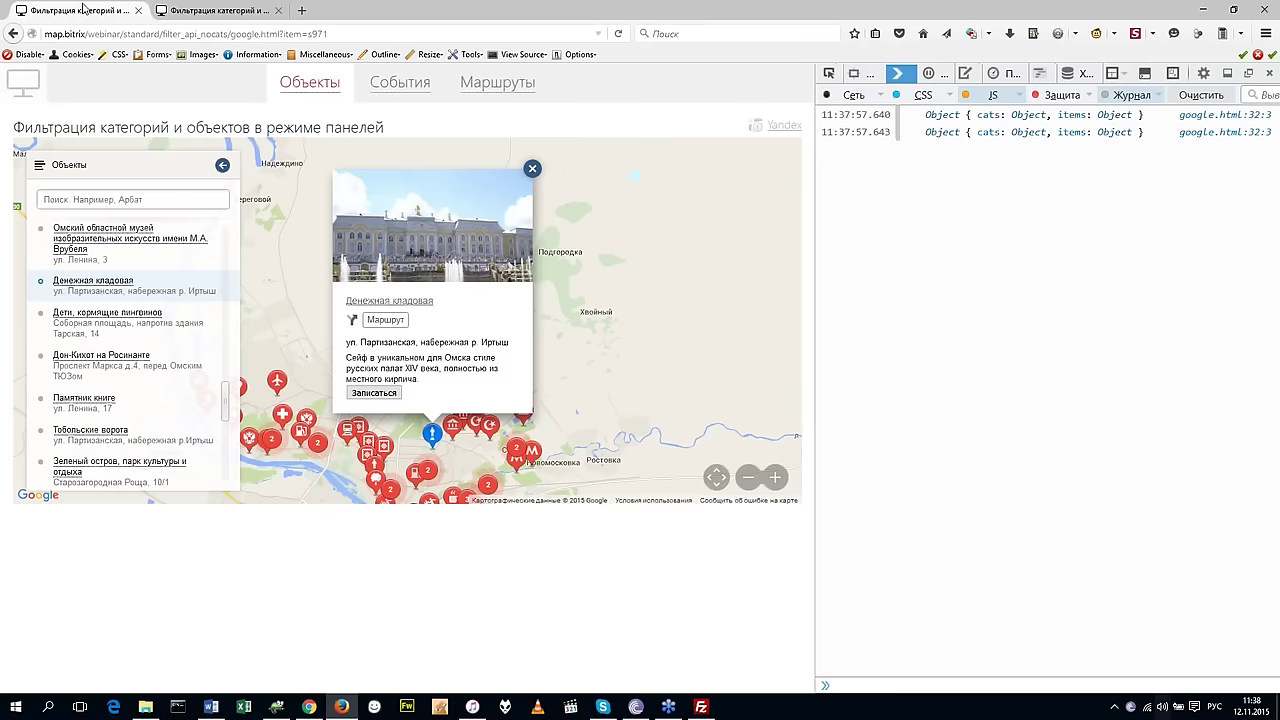
left_click_drag(609, 332, 603, 335)
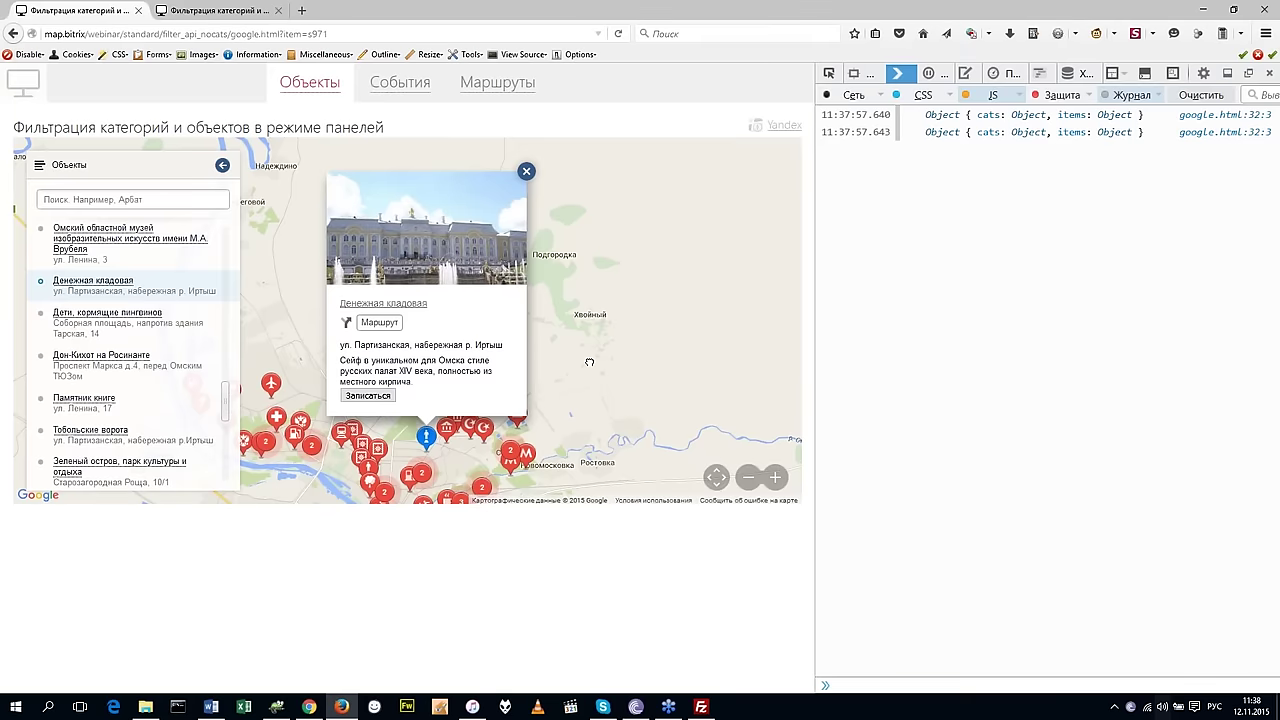
left_click_drag(589, 362, 576, 347)
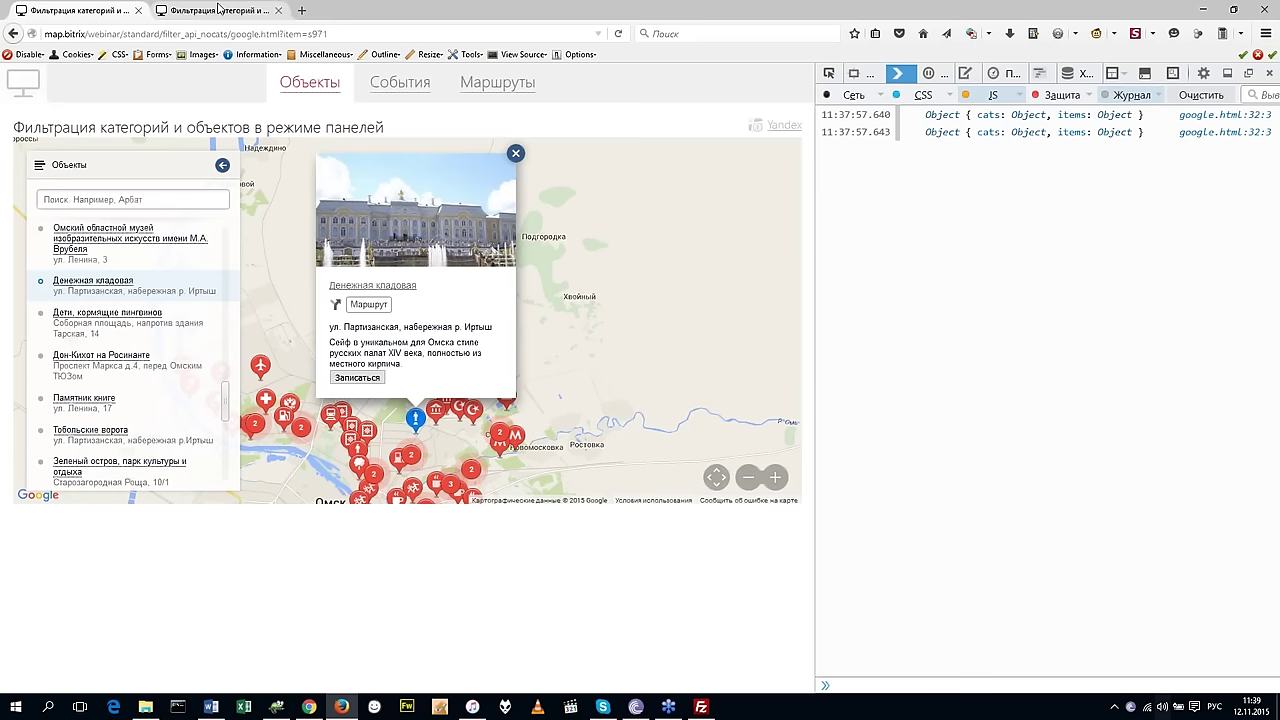
Switch to the slide map page and show the details of the listed Omsk colleges, comparing their Записаться buttons.
left_click(218, 8)
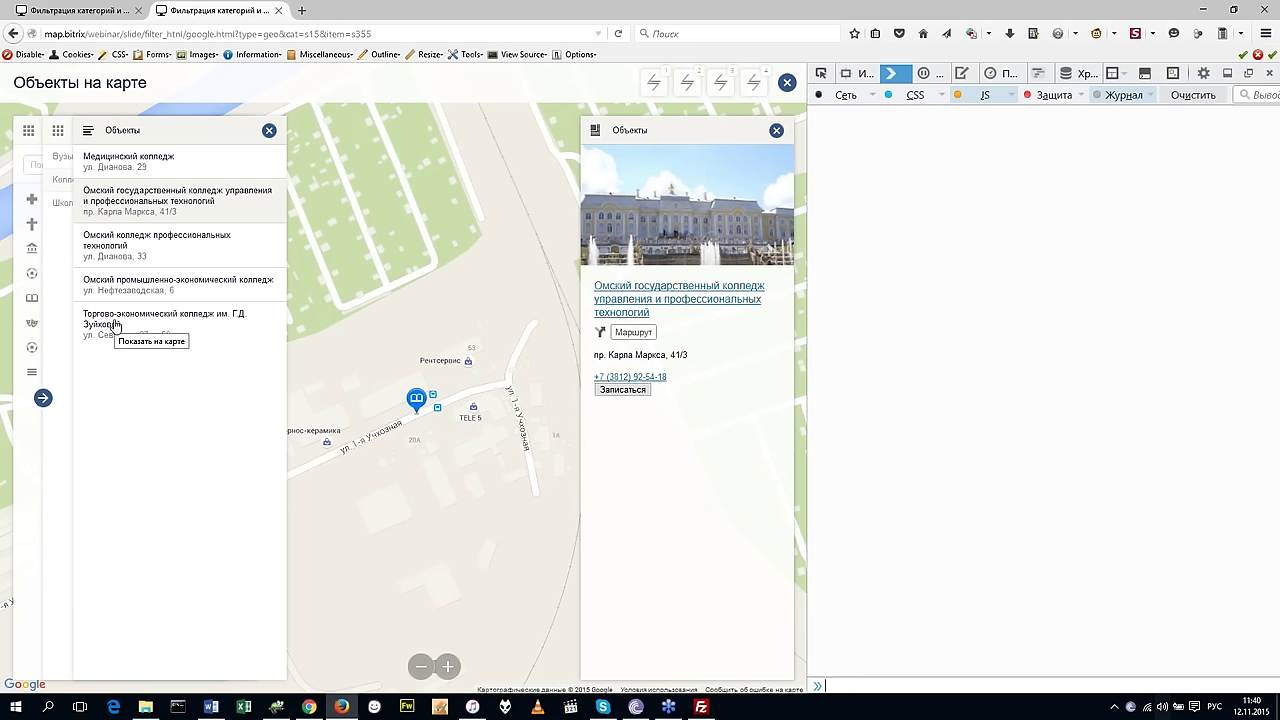
left_click(152, 254)
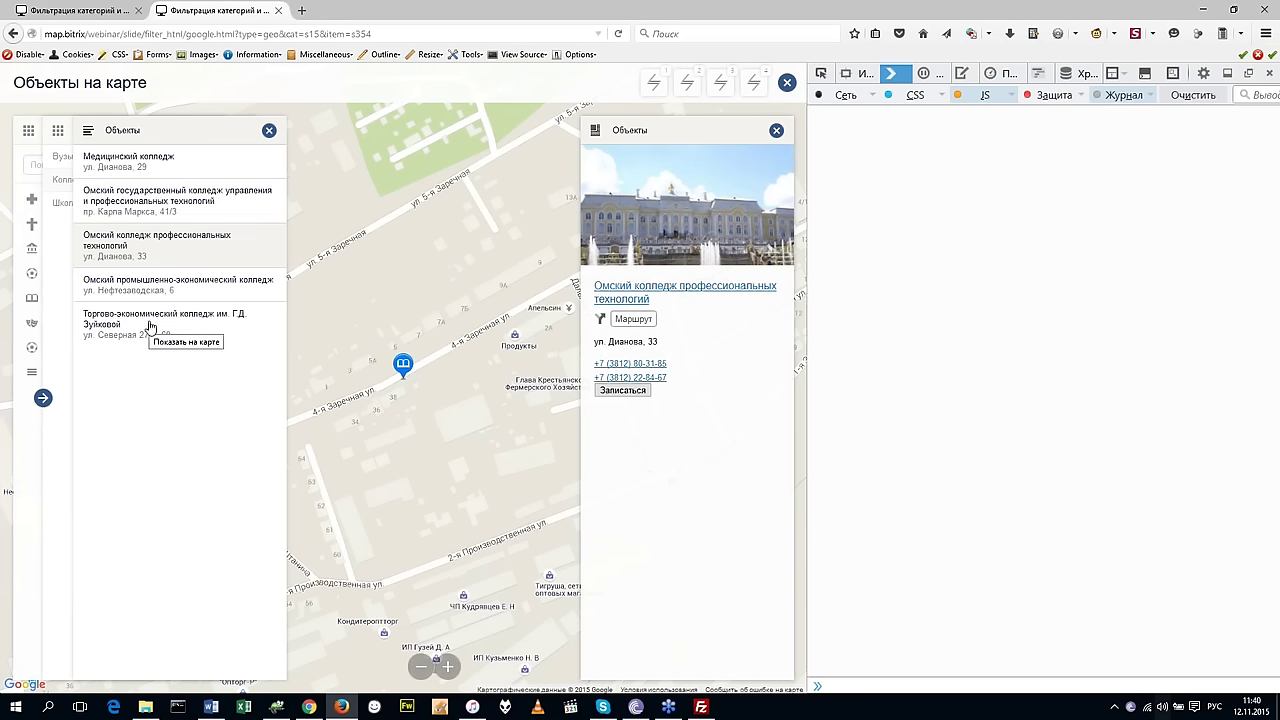
left_click(146, 194)
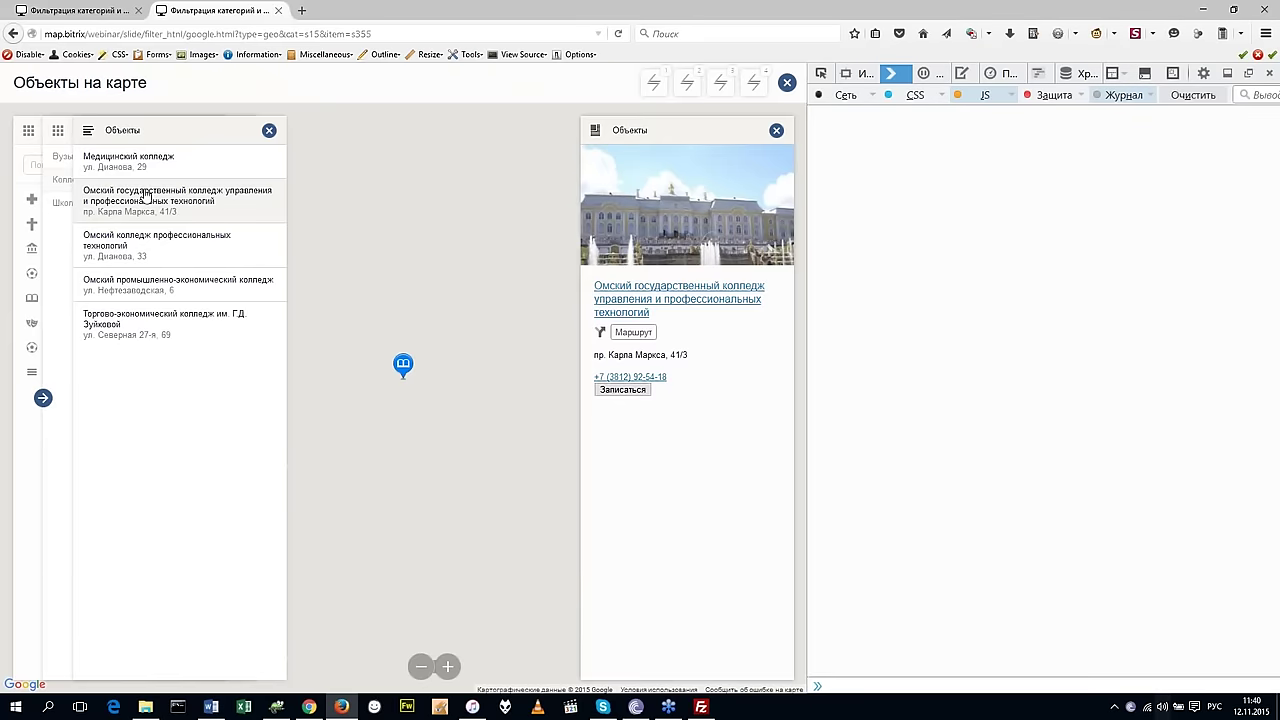
left_click(150, 243)
Switch to the map_for_developers document in Word and look through the API module headings, expanding the category/object display and service method groups.
mouse_move(216, 712)
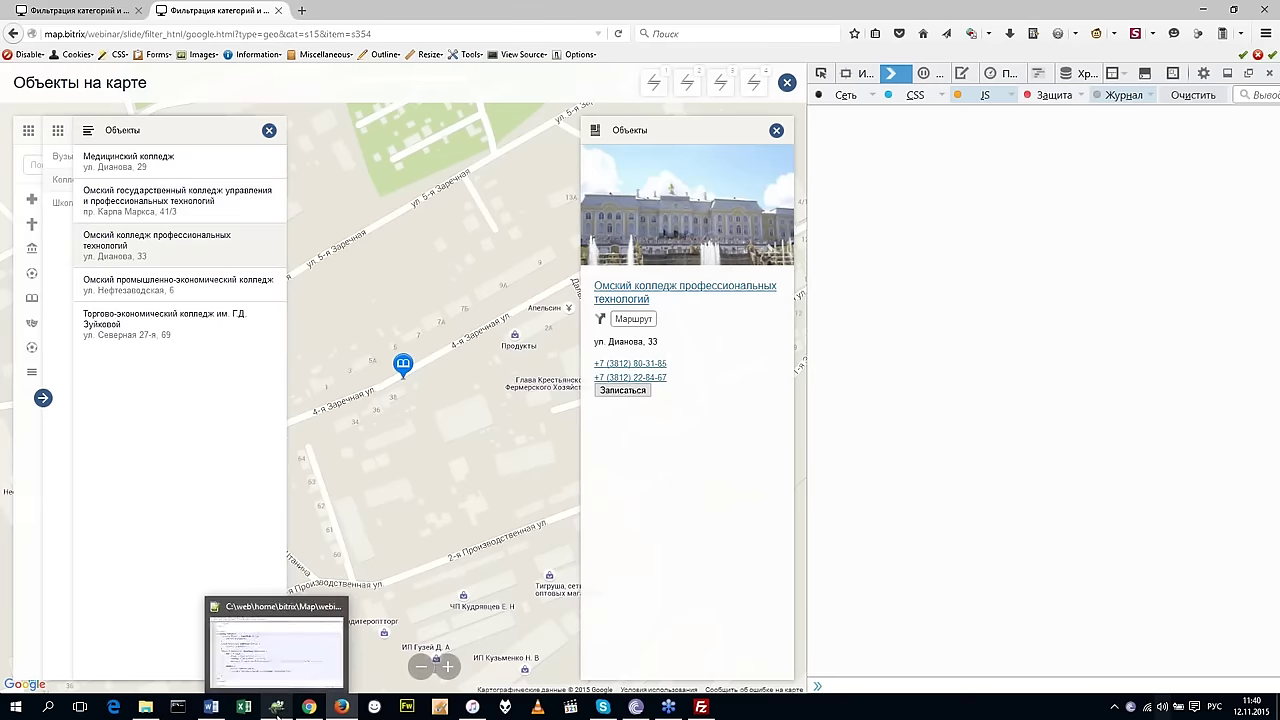
left_click(214, 709)
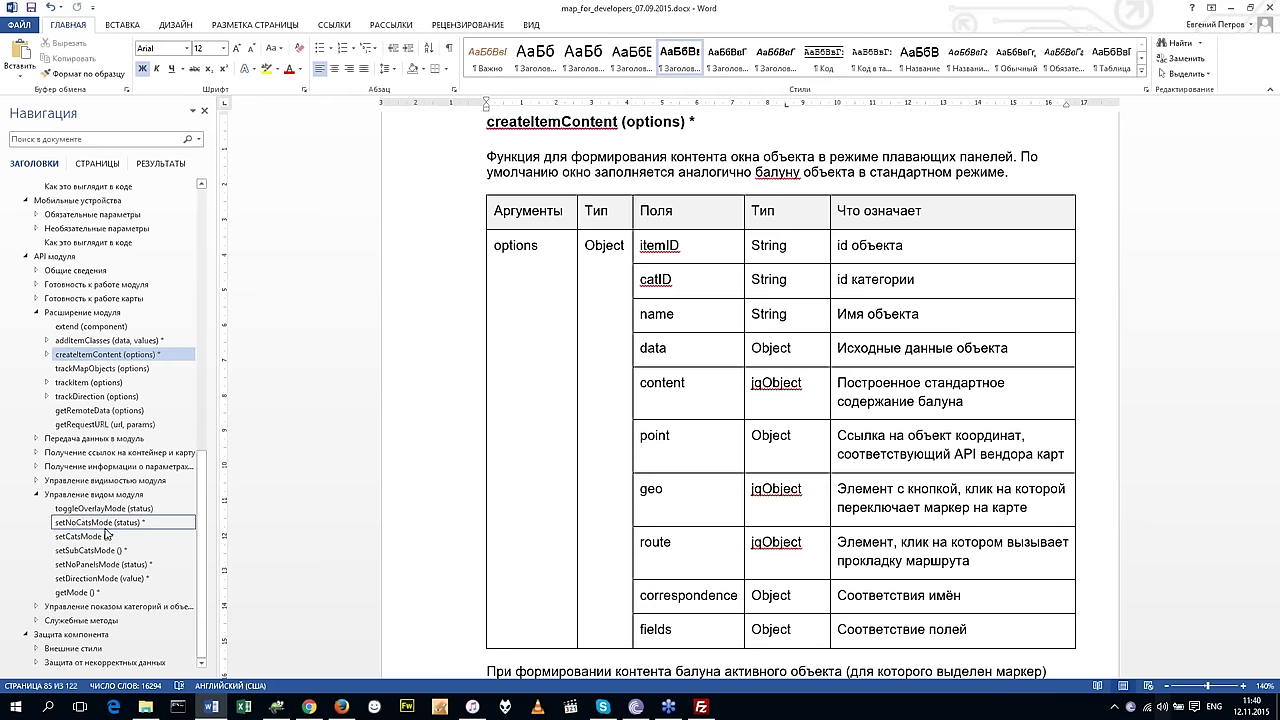
left_click(36, 607)
scroll(80, 582, "down", 2)
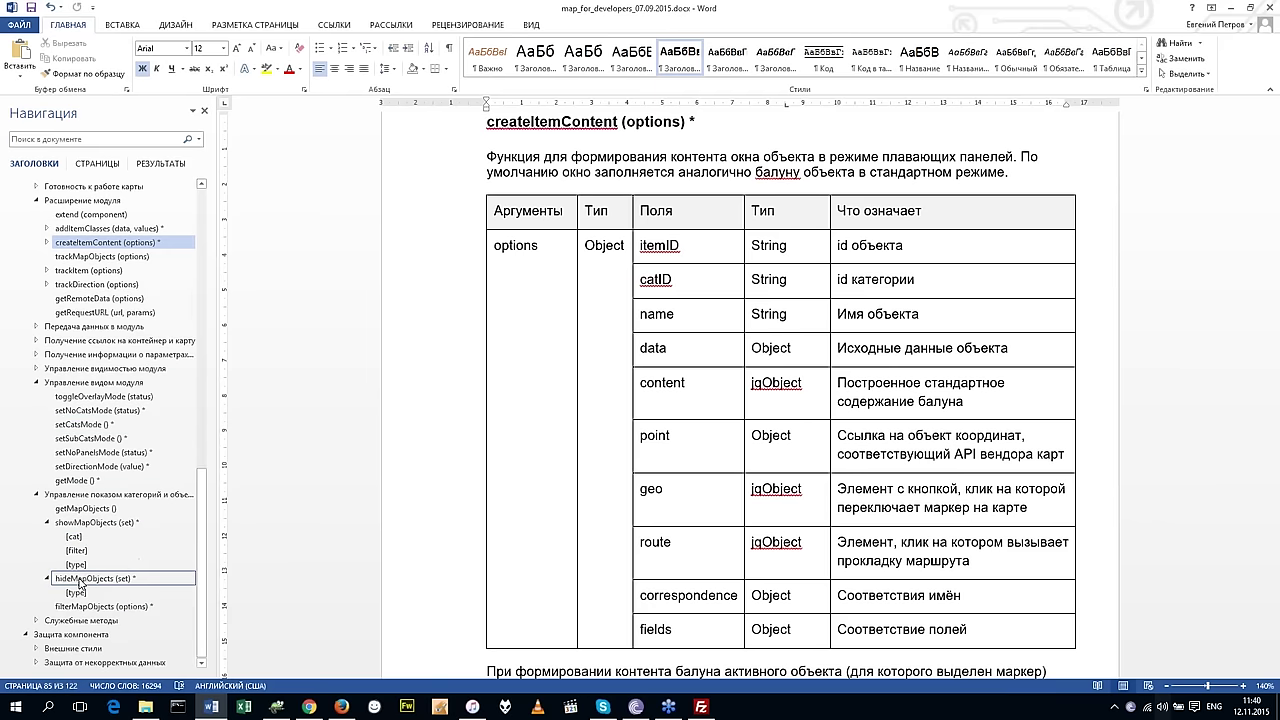
left_click(36, 620)
scroll(94, 600, "down", 1)
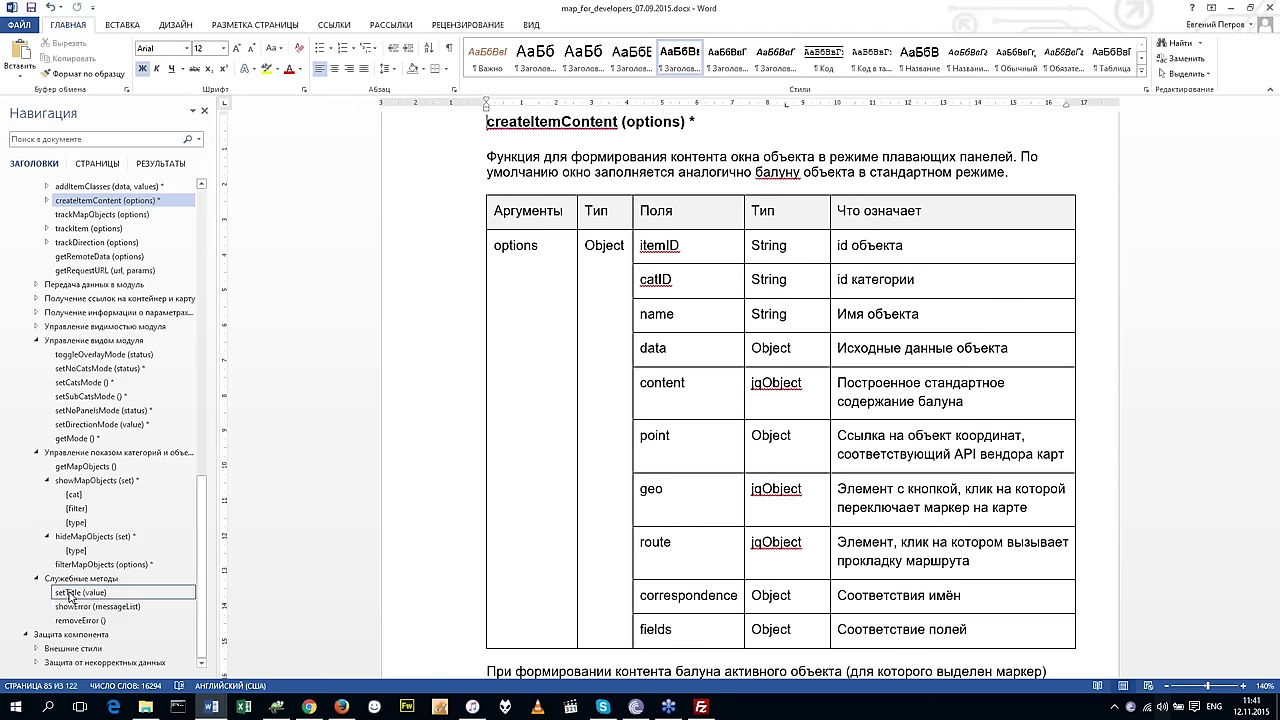
scroll(68, 567, "up", 2)
scroll(68, 567, "up", 2)
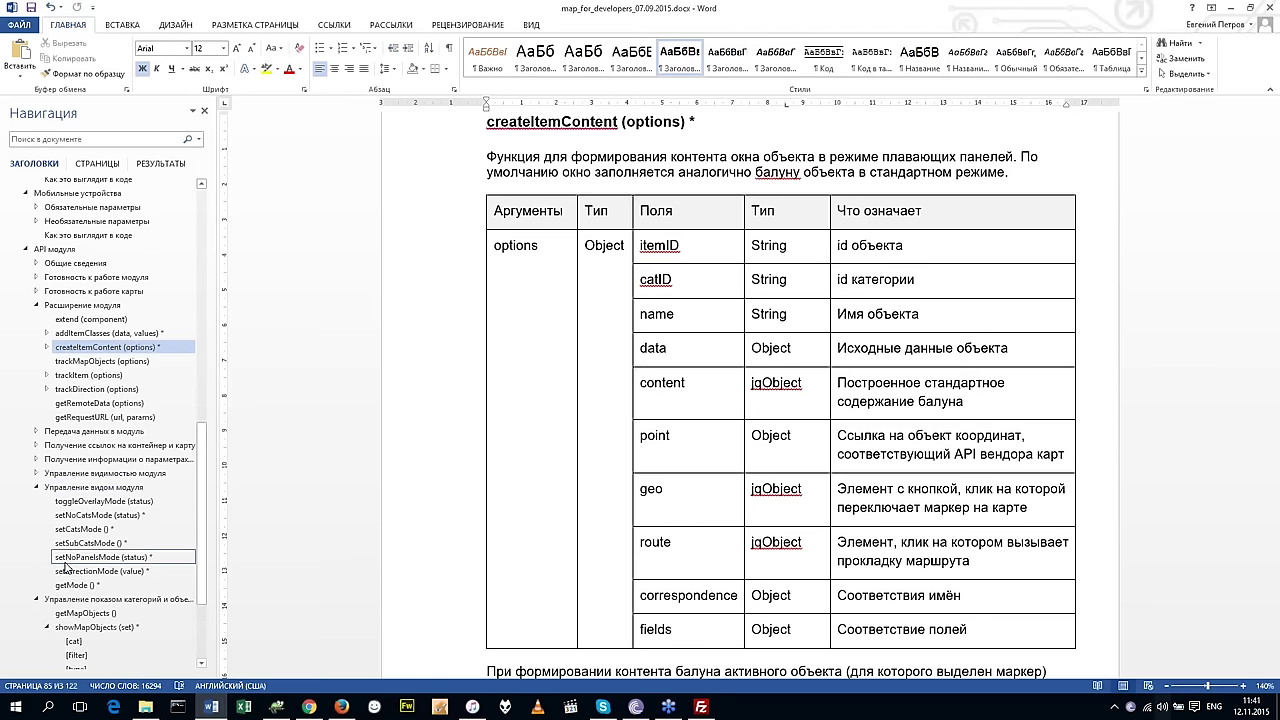
left_click(37, 431)
left_click(38, 431)
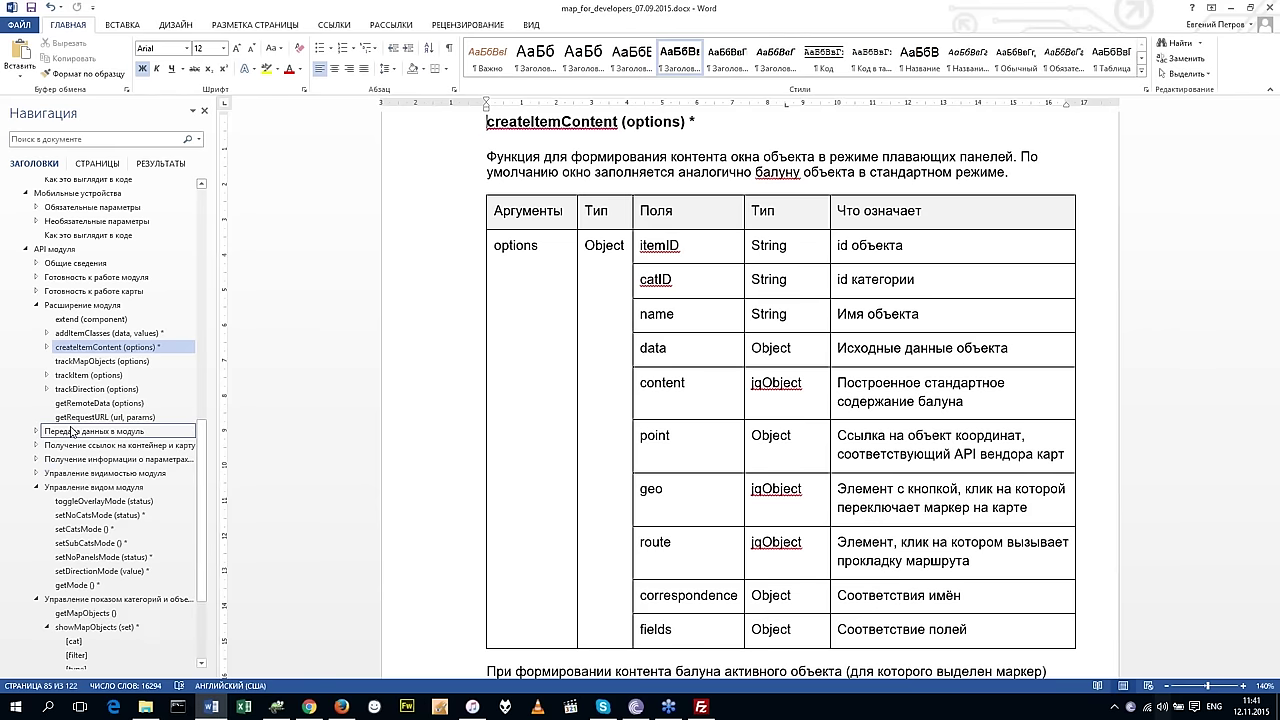
Go to the addItemClasses (data, values) section of the document and copy the method name from its heading.
left_click(103, 336)
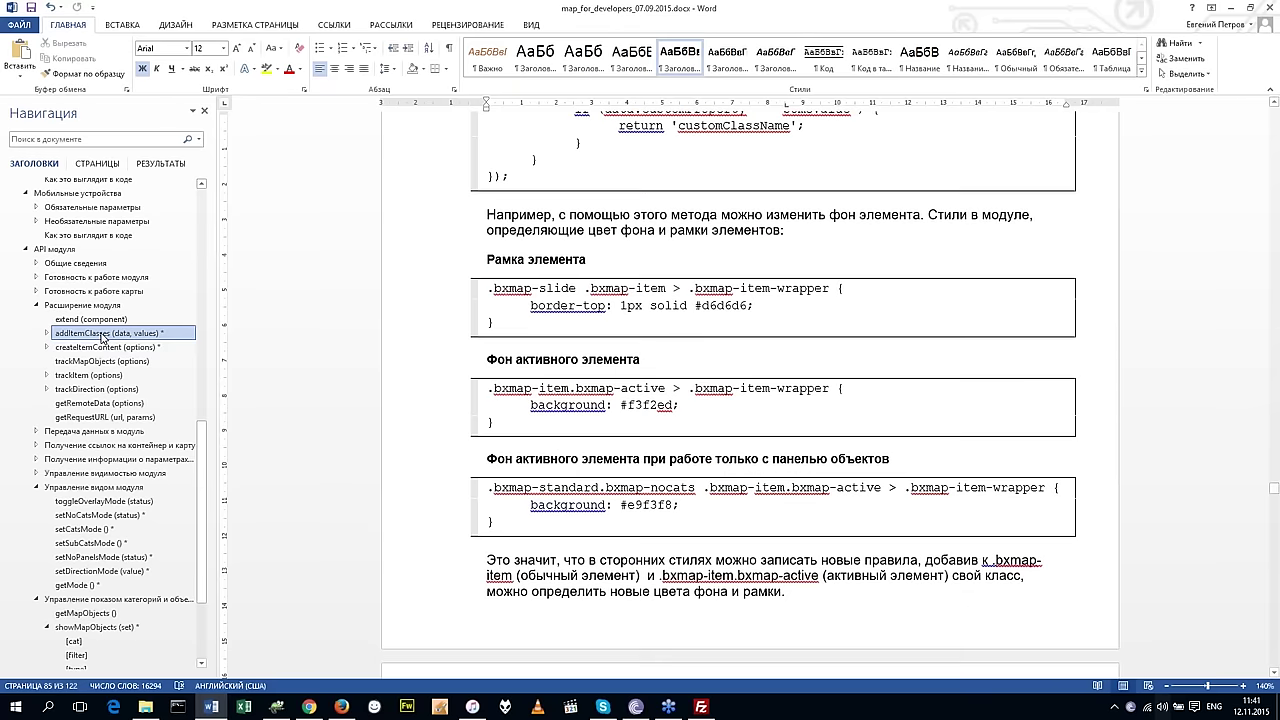
left_click(102, 338)
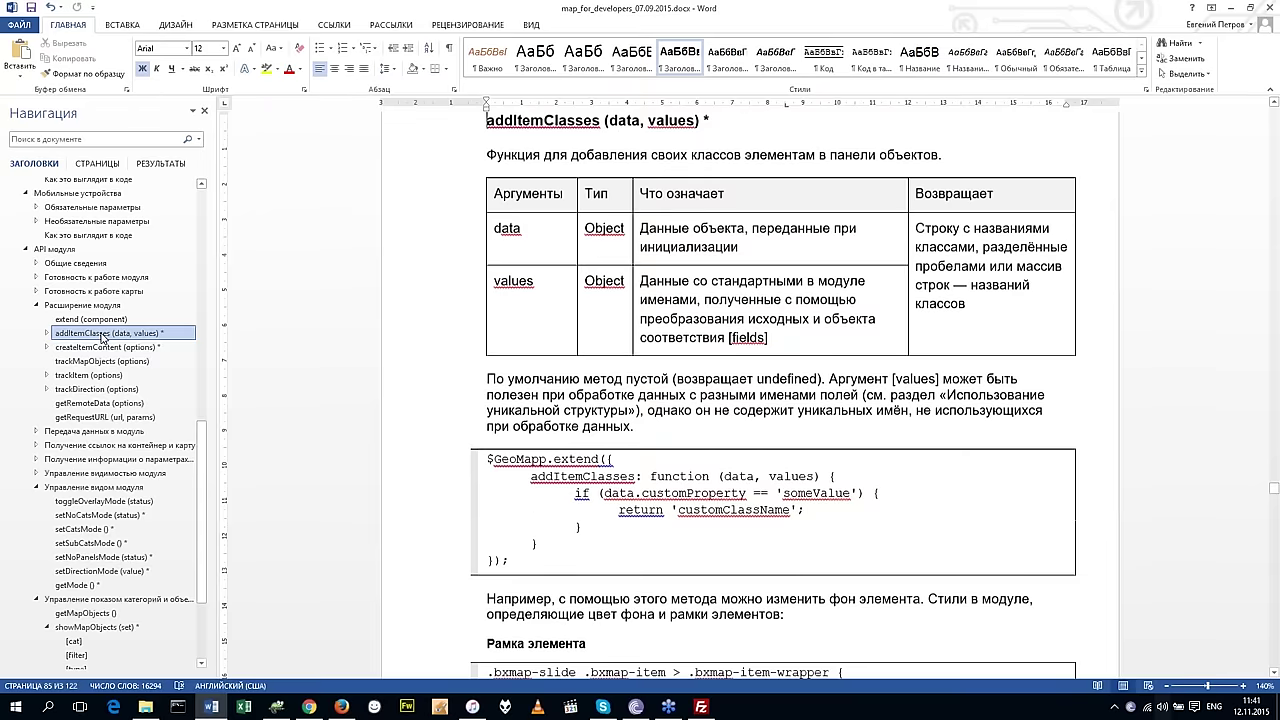
left_click(598, 120)
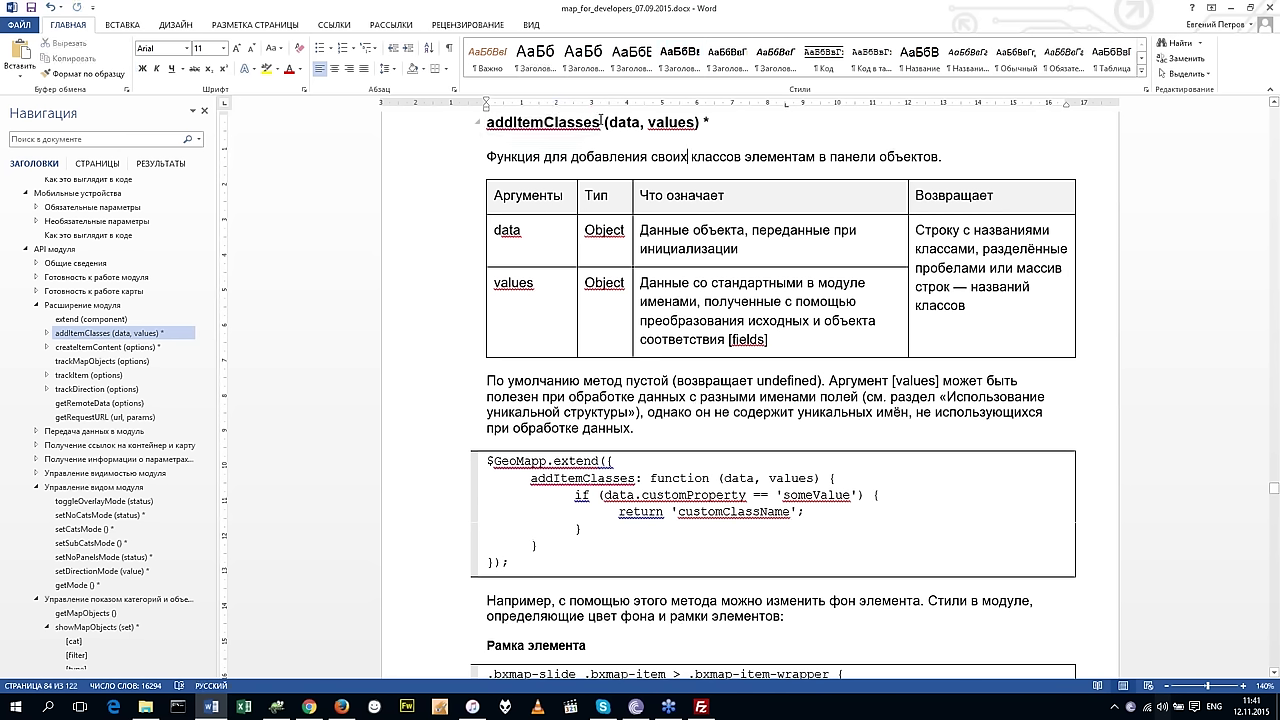
left_click_drag(600, 121, 482, 127)
key("ctrl+c")
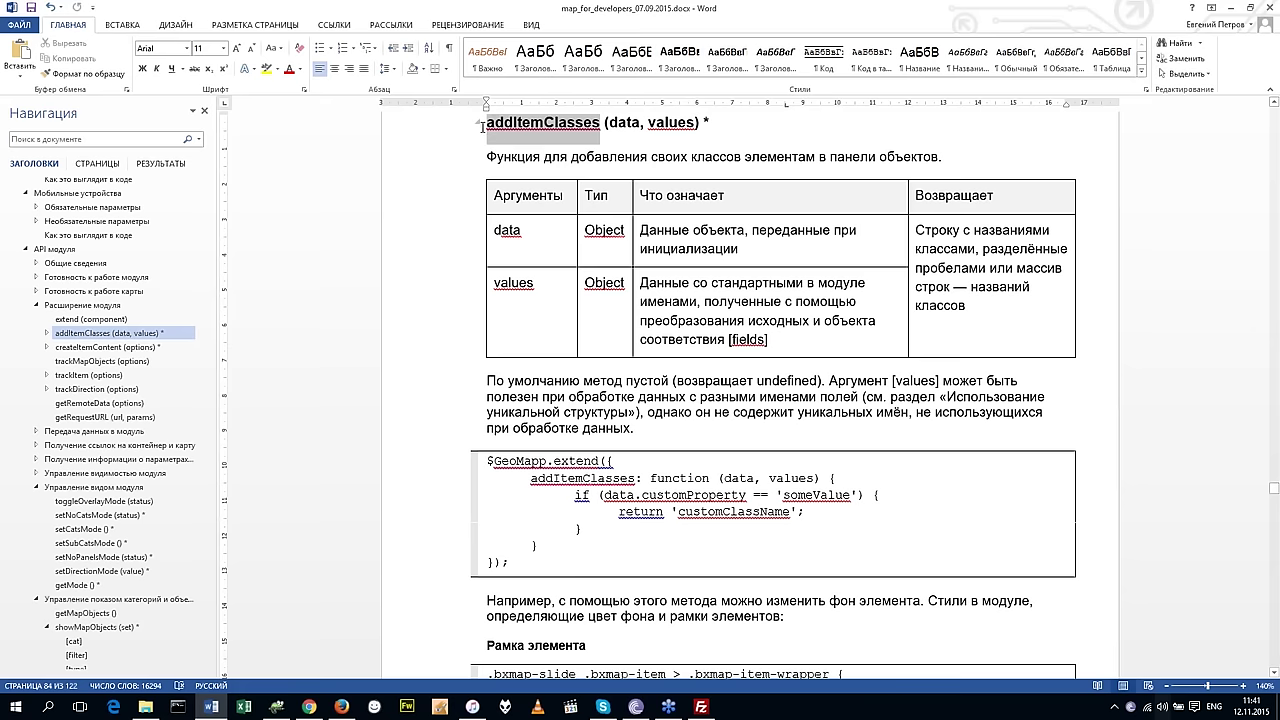
left_click(482, 127)
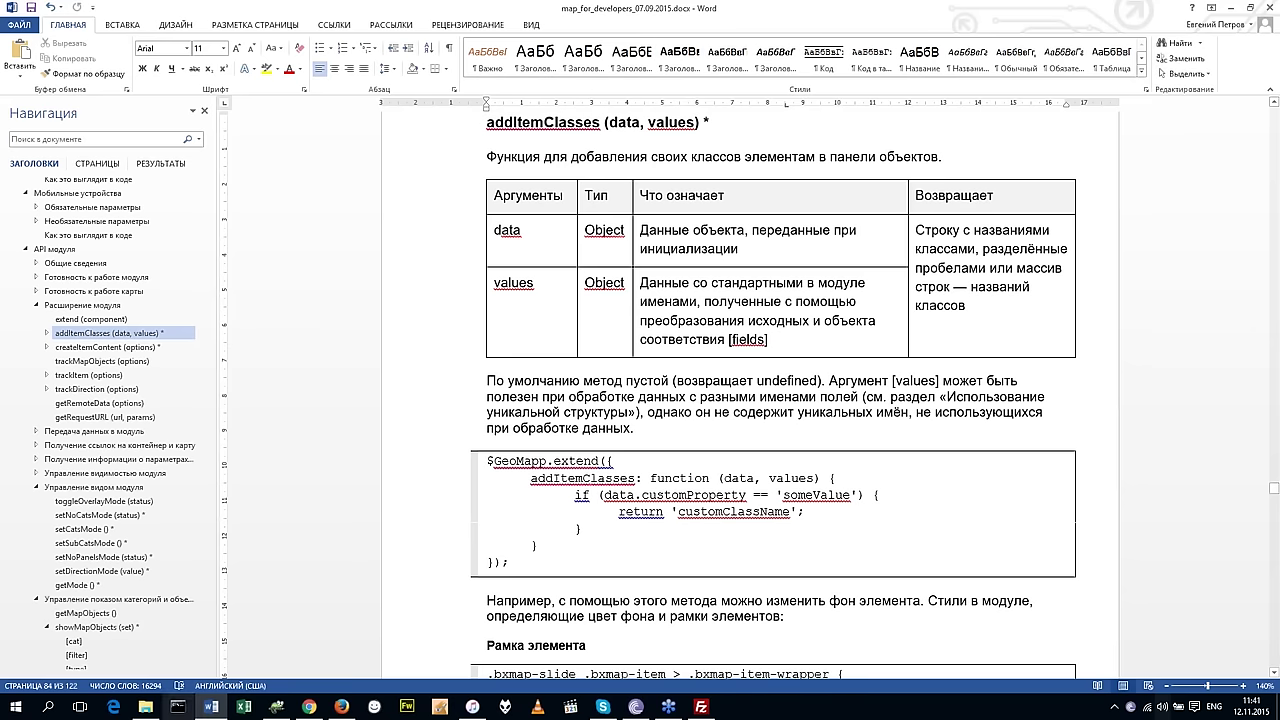
In Notepad++, duplicate the trackMapObjects function in filter_api_nocats' google.html and rename the first copy as addItemClasses.
left_click(279, 709)
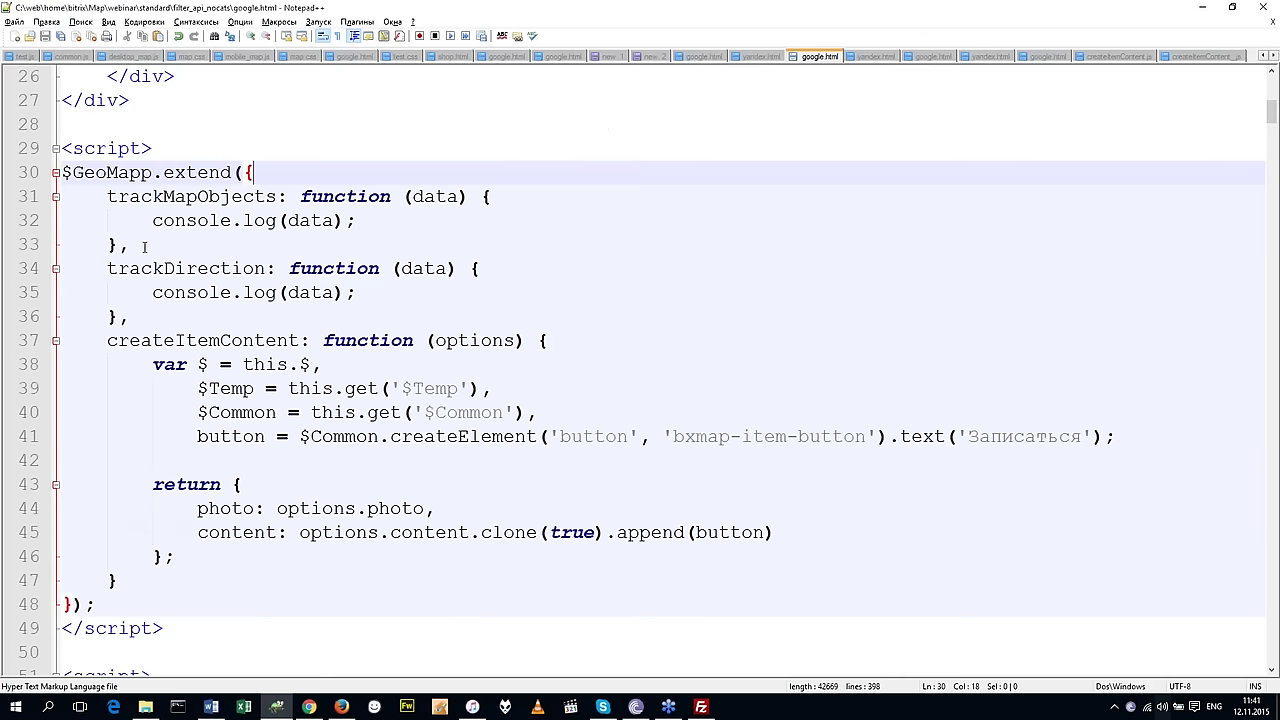
left_click_drag(130, 242, 258, 172)
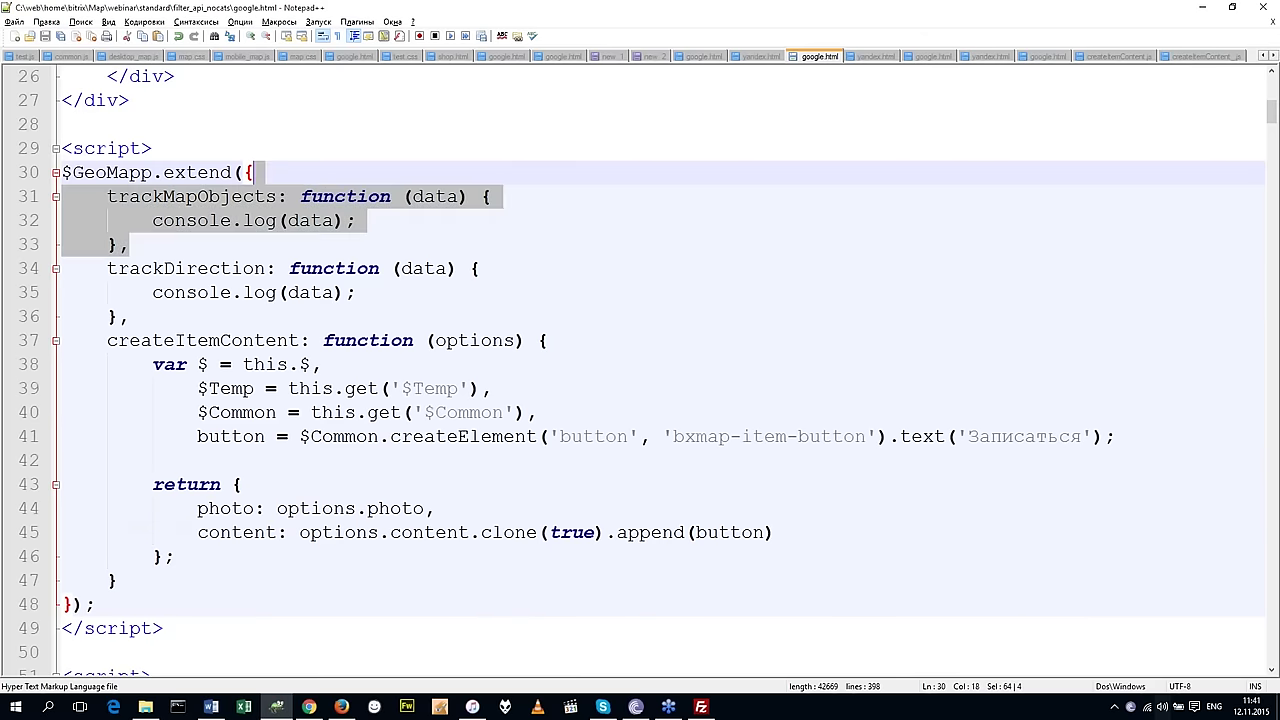
key("ctrl+d")
double_click(240, 196)
key("ctrl+v")
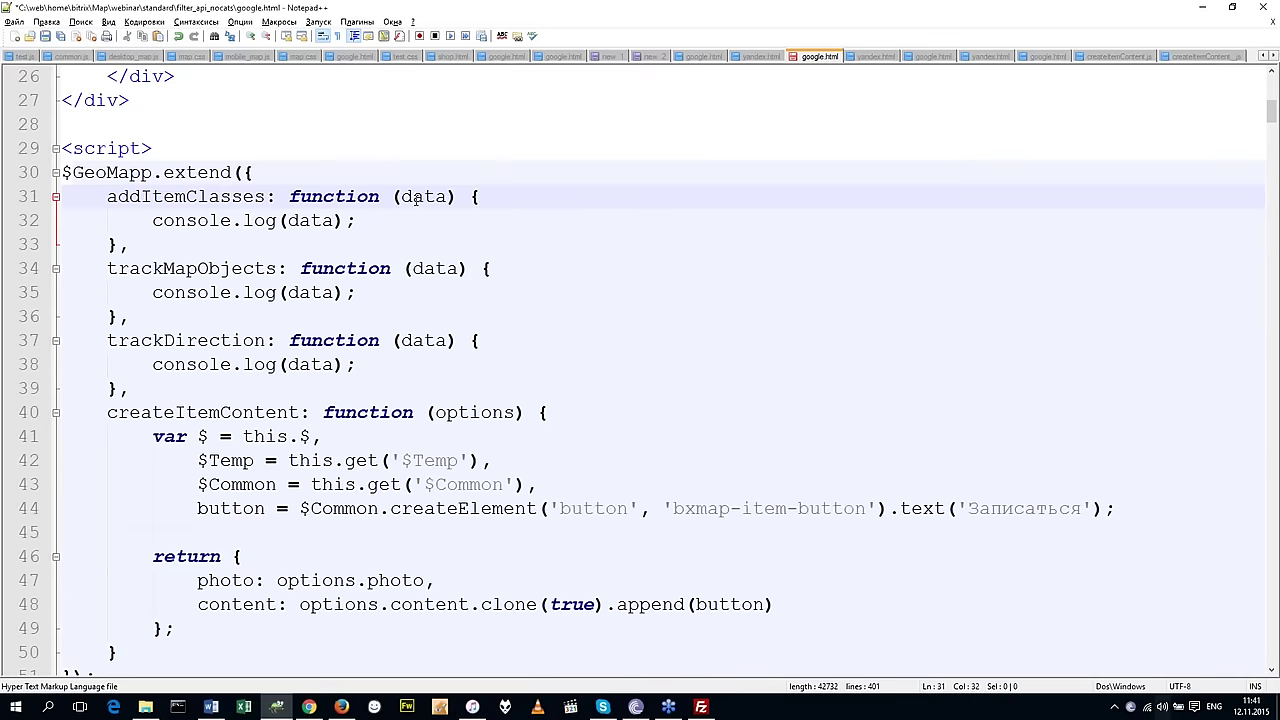
Copy the arguments data, values from the Word heading into addItemClasses' parameters and its console.log call, and save google.html.
key("alt+Tab")
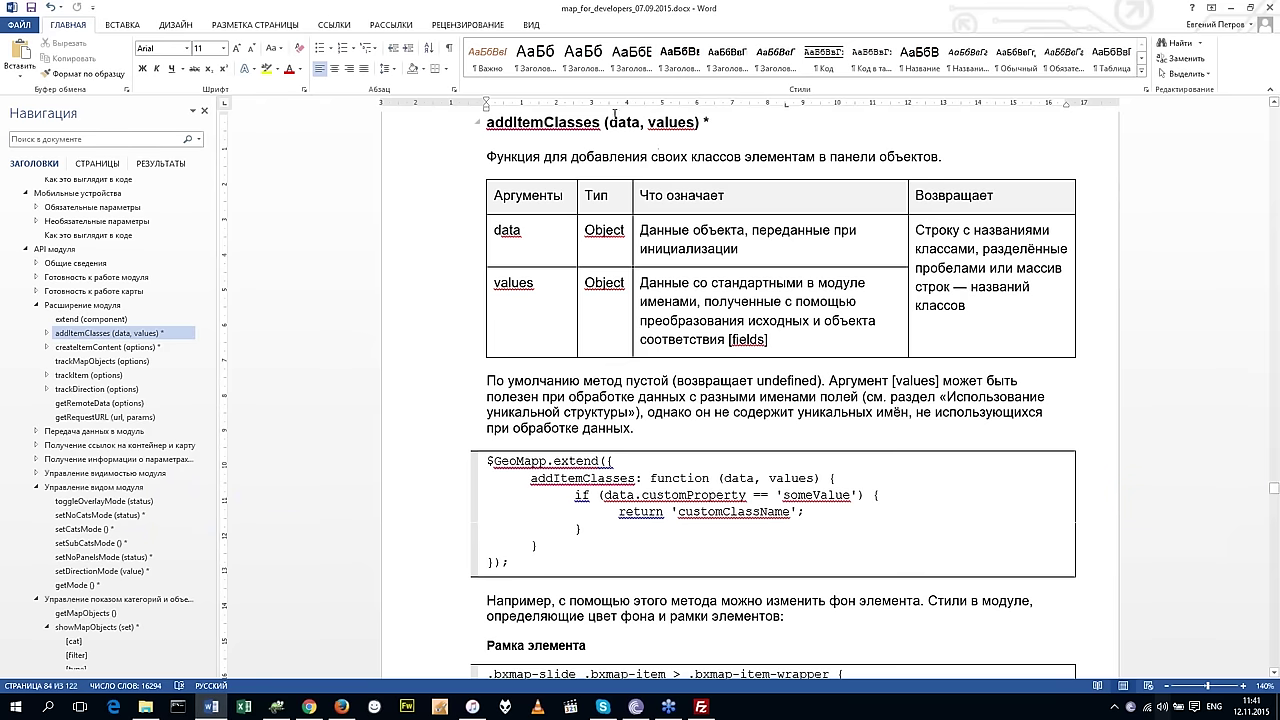
left_click_drag(609, 121, 697, 119)
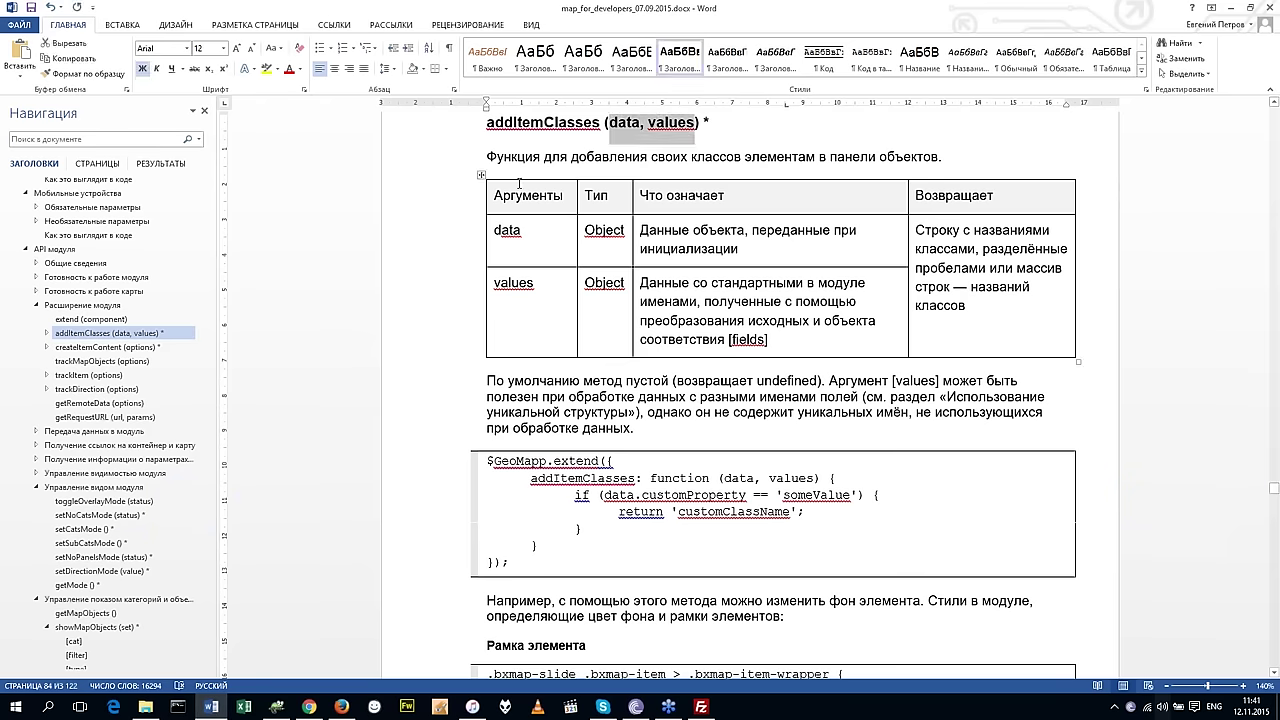
key("ctrl+c")
key("alt+Tab")
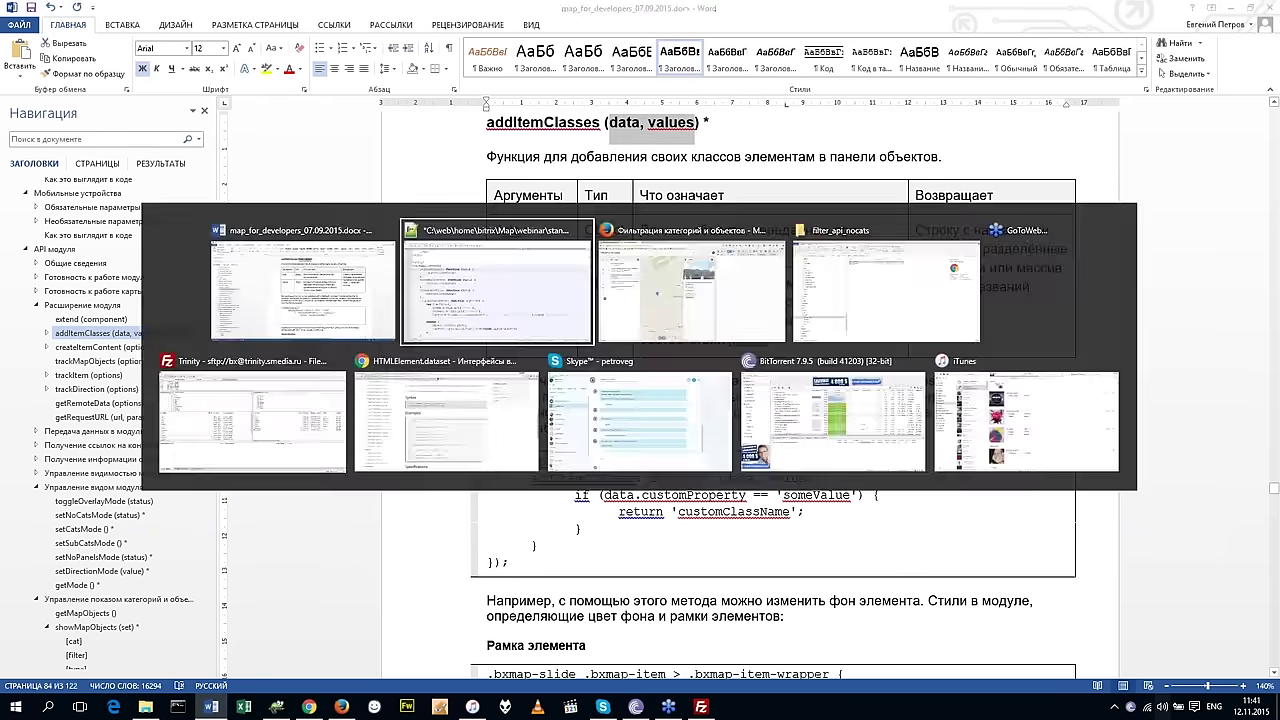
key("ctrl+v")
double_click(310, 220)
key("ctrl+v")
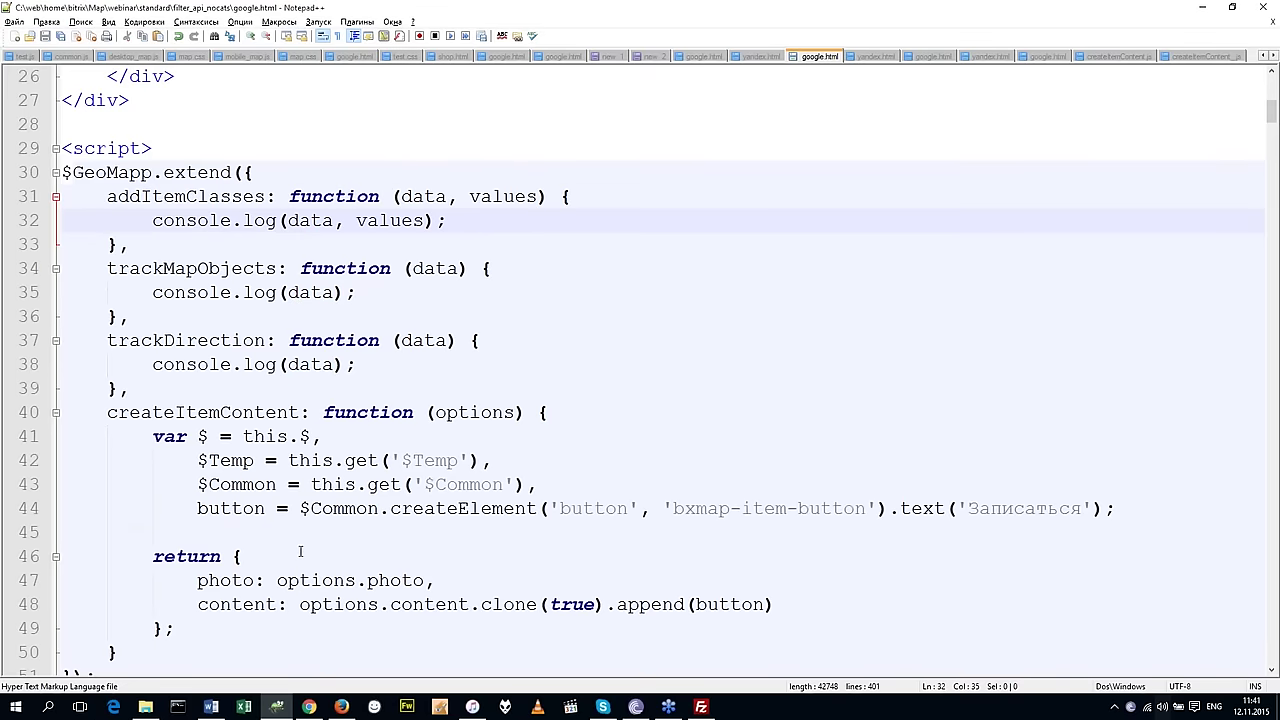
Switch to Firefox, reload the filter_api_nocats page, and inspect a school's logged source data object in the console.
left_click(342, 708)
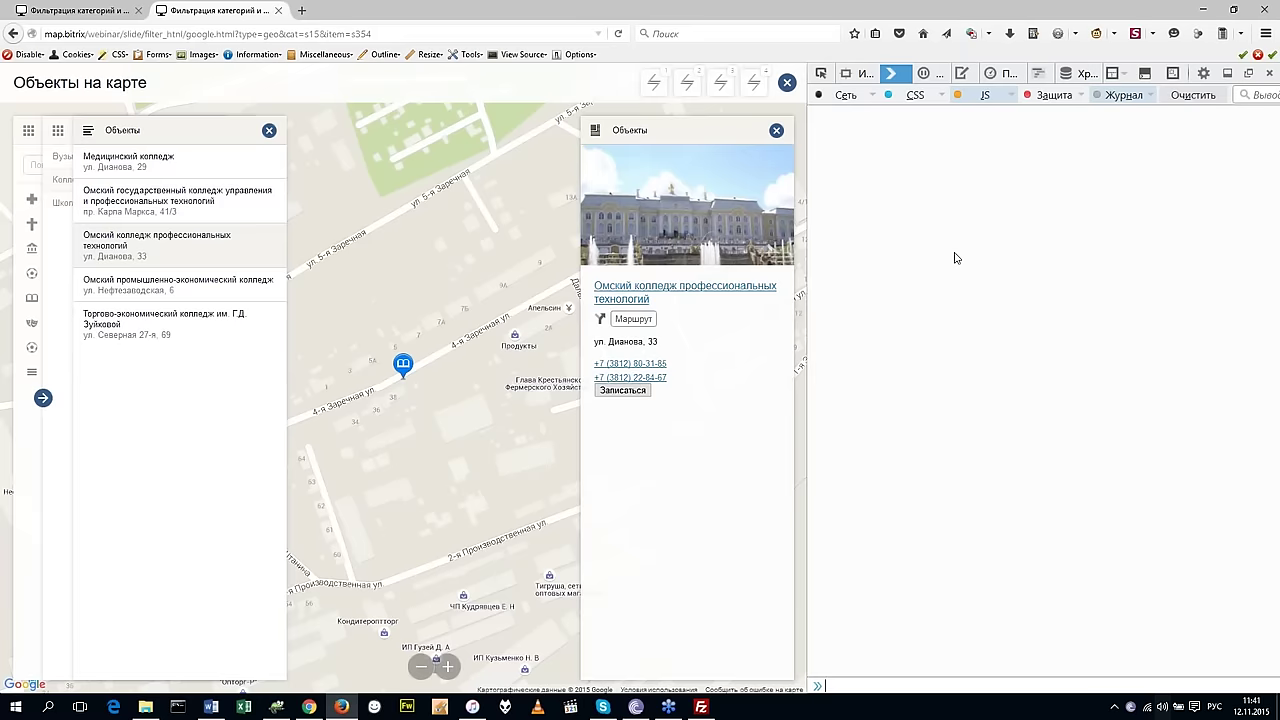
key("F5")
key("alt+Tab")
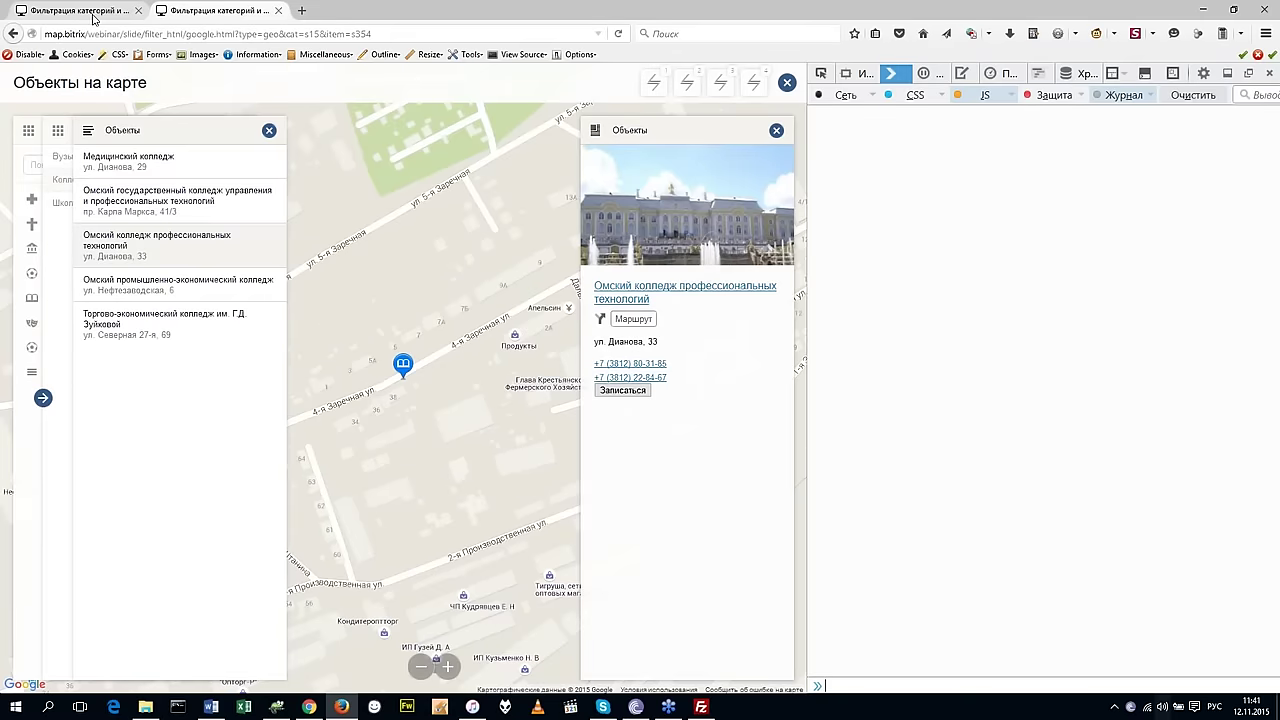
left_click(93, 17)
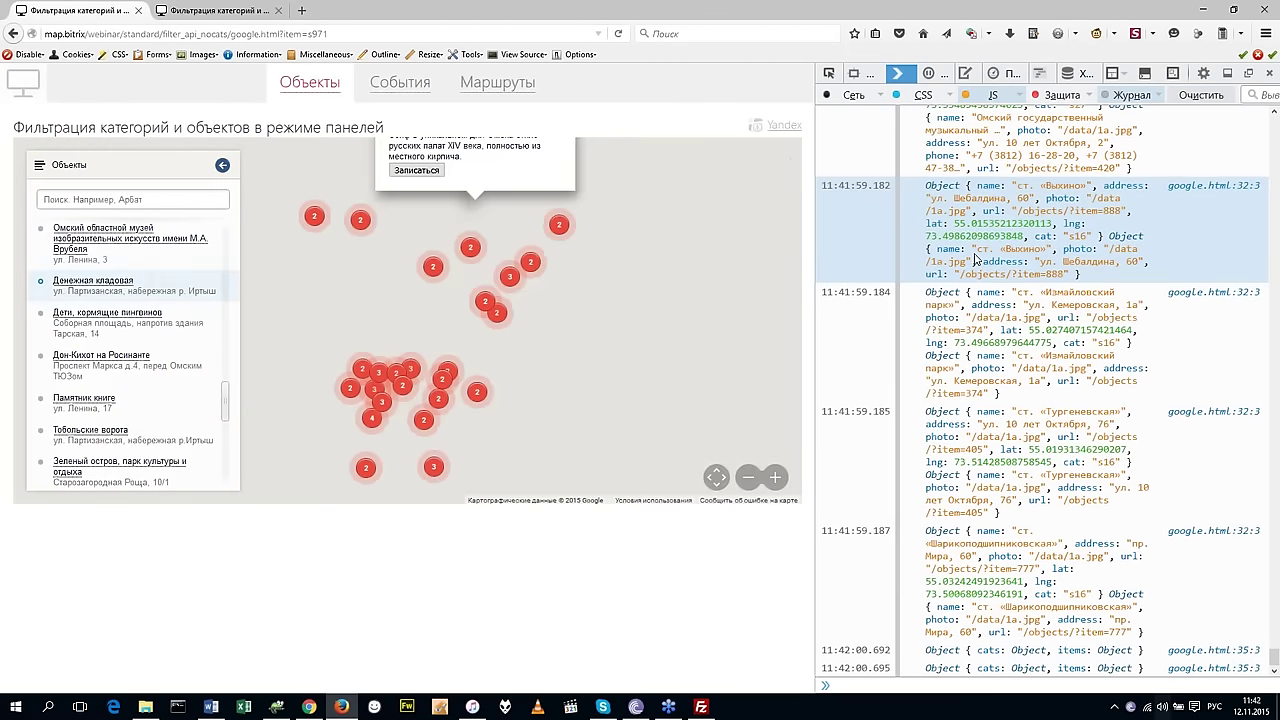
scroll(975, 259, "up", 1)
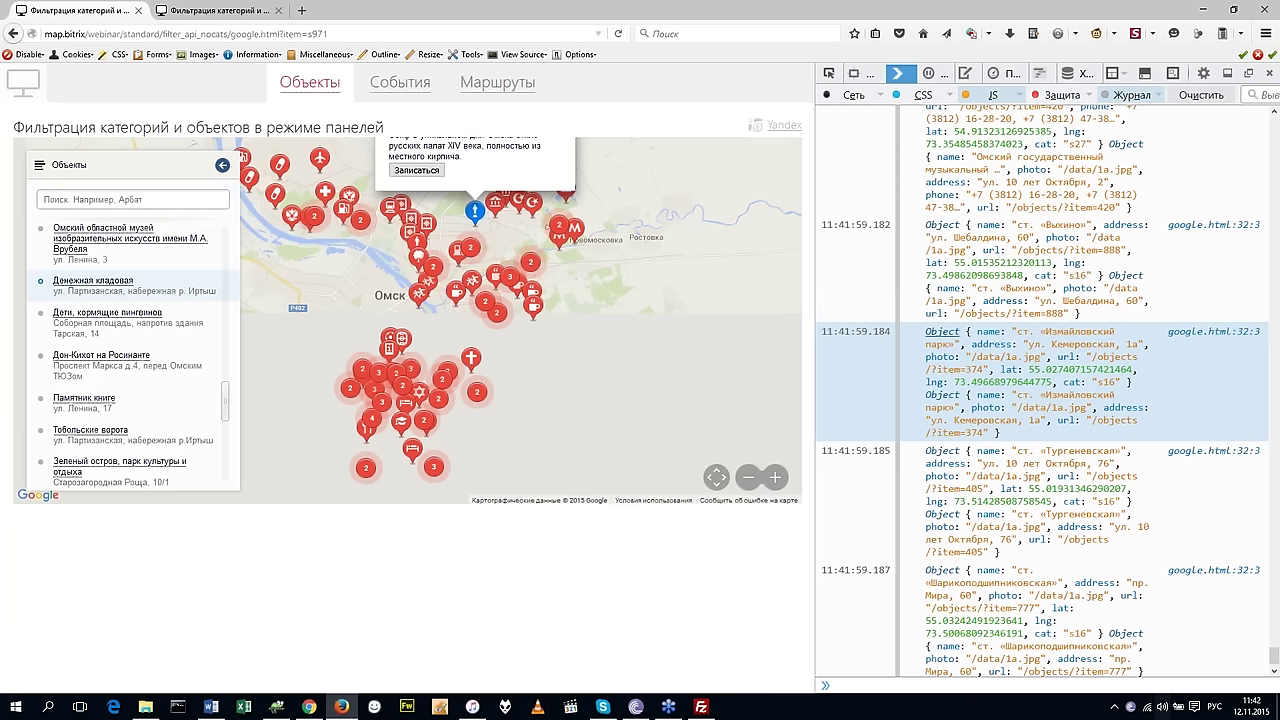
scroll(946, 259, "up", 5)
left_click(941, 258)
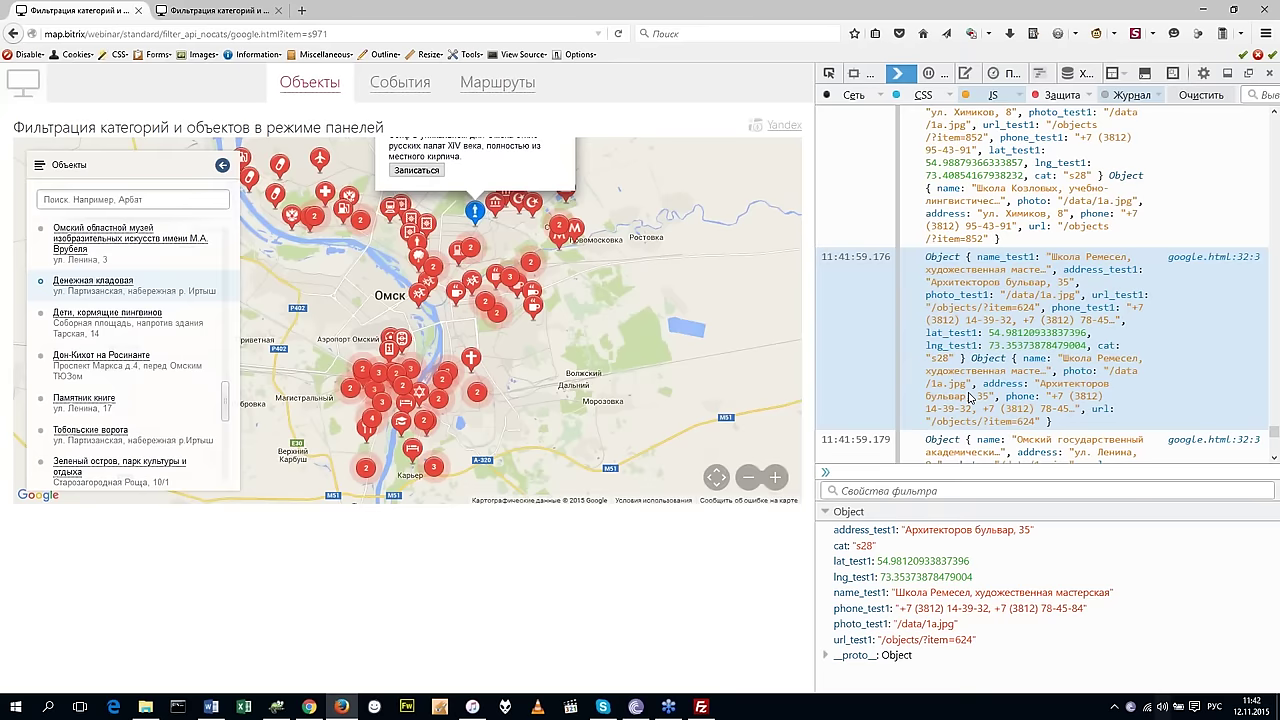
Reduce addItemClasses' console.log call to data only, save, reload the page in Firefox, and inspect a logged theatre object.
key("alt+Tab")
key("alt+Tab")
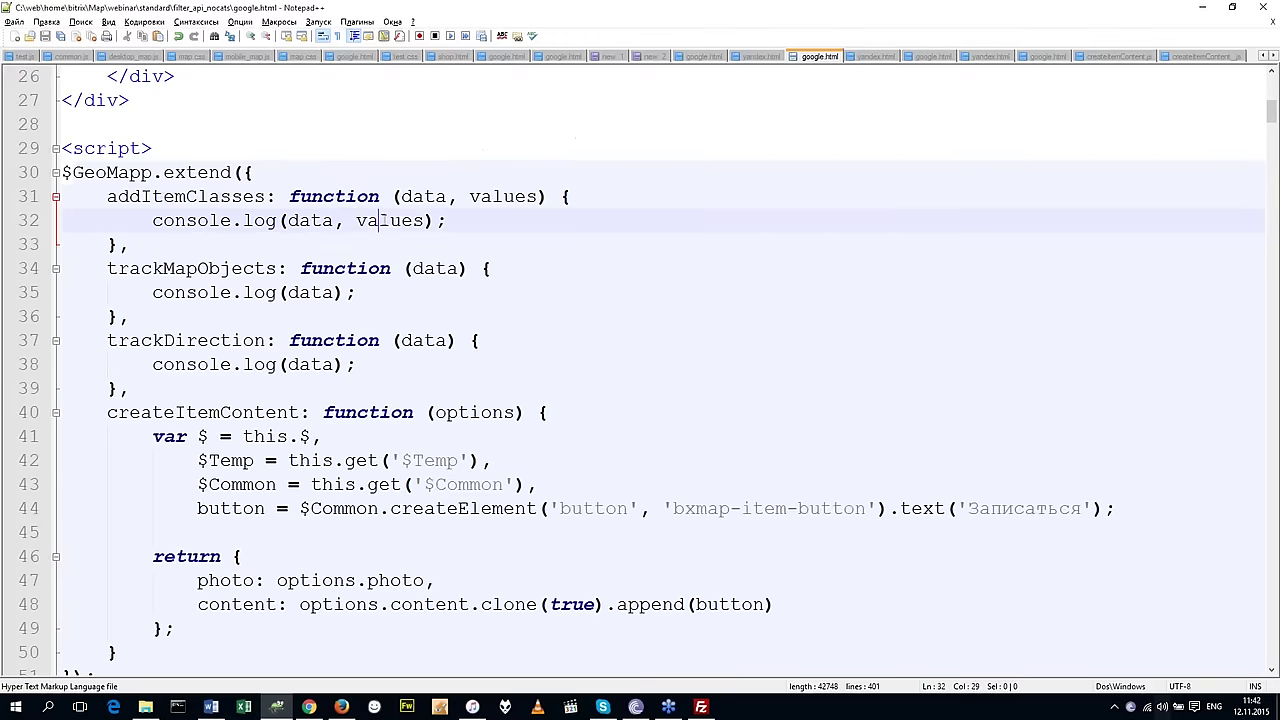
double_click(390, 220)
key("BackSpace")
key("BackSpace")
key("BackSpace")
left_click(418, 224)
key("alt+Tab")
key("F5")
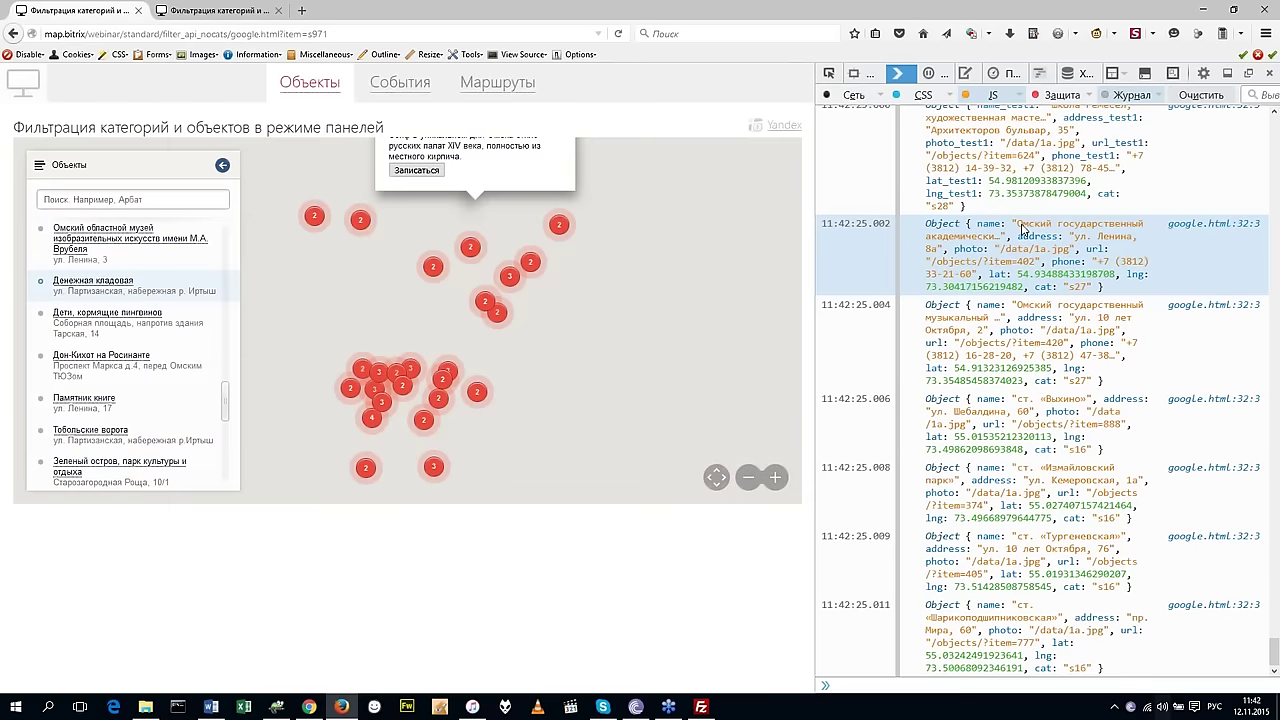
left_click(943, 189)
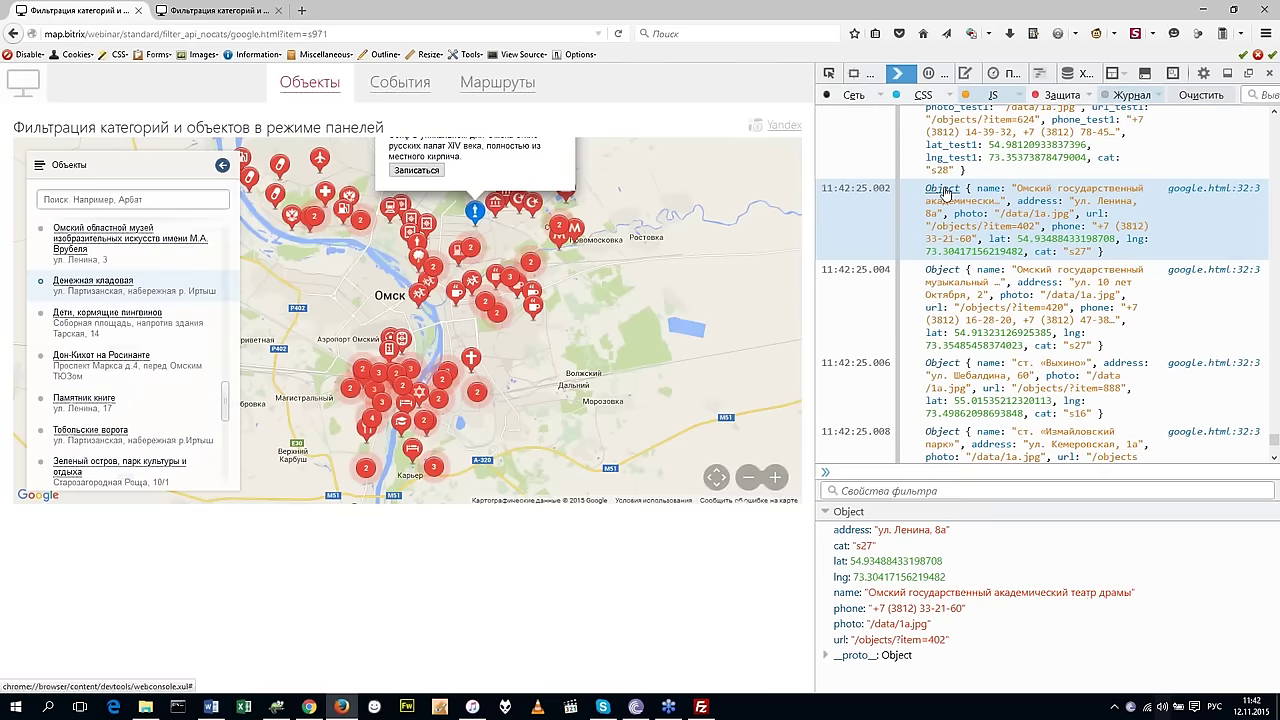
Make addItemClasses log only values, save, reload the page in Firefox, and inspect the same theatre's logged object.
key("alt+Tab")
type("values")
key("alt+Tab")
key("F5")
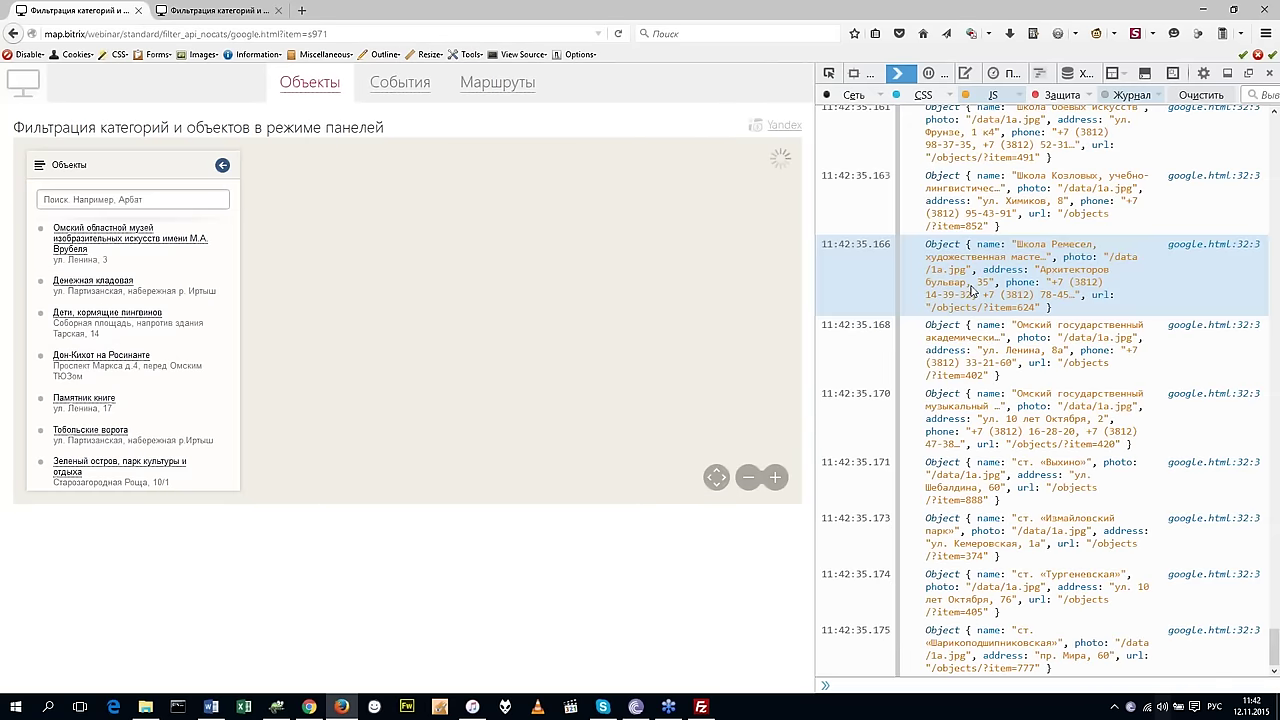
left_click(945, 297)
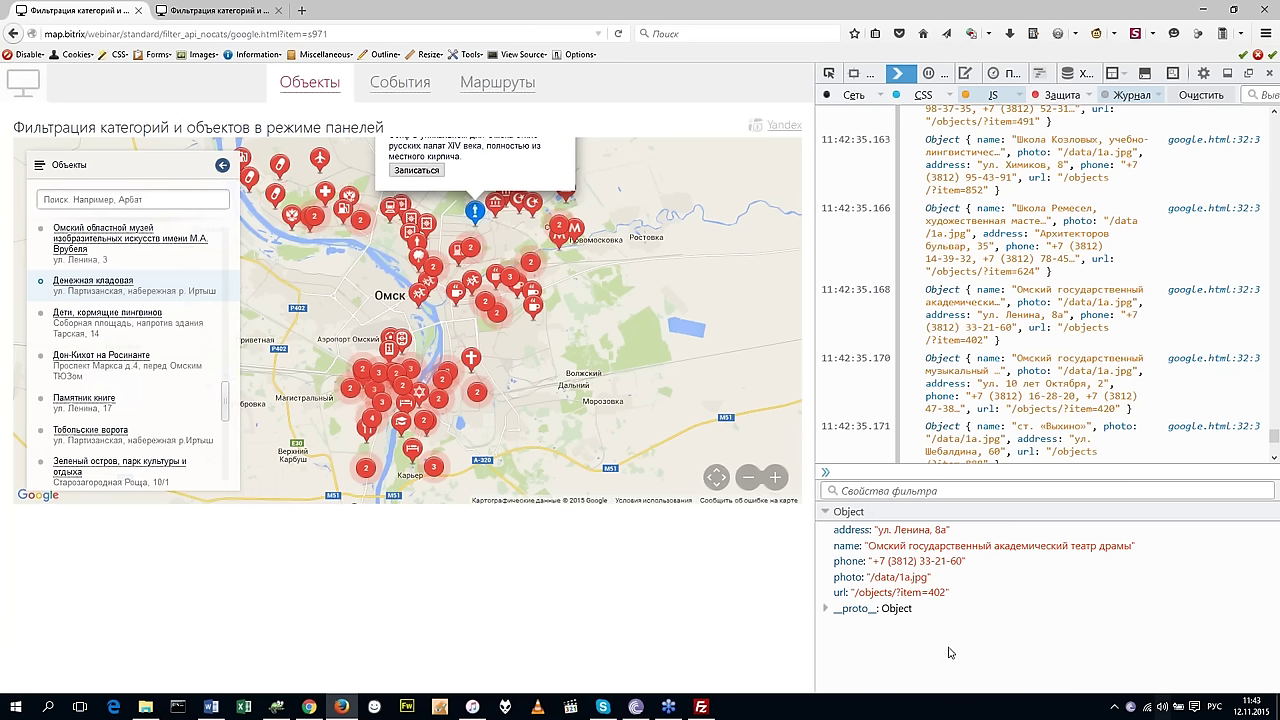
Switch to Notepad++ and replace addItemClasses' console.log call with an empty multi-line if block.
key("alt+Tab")
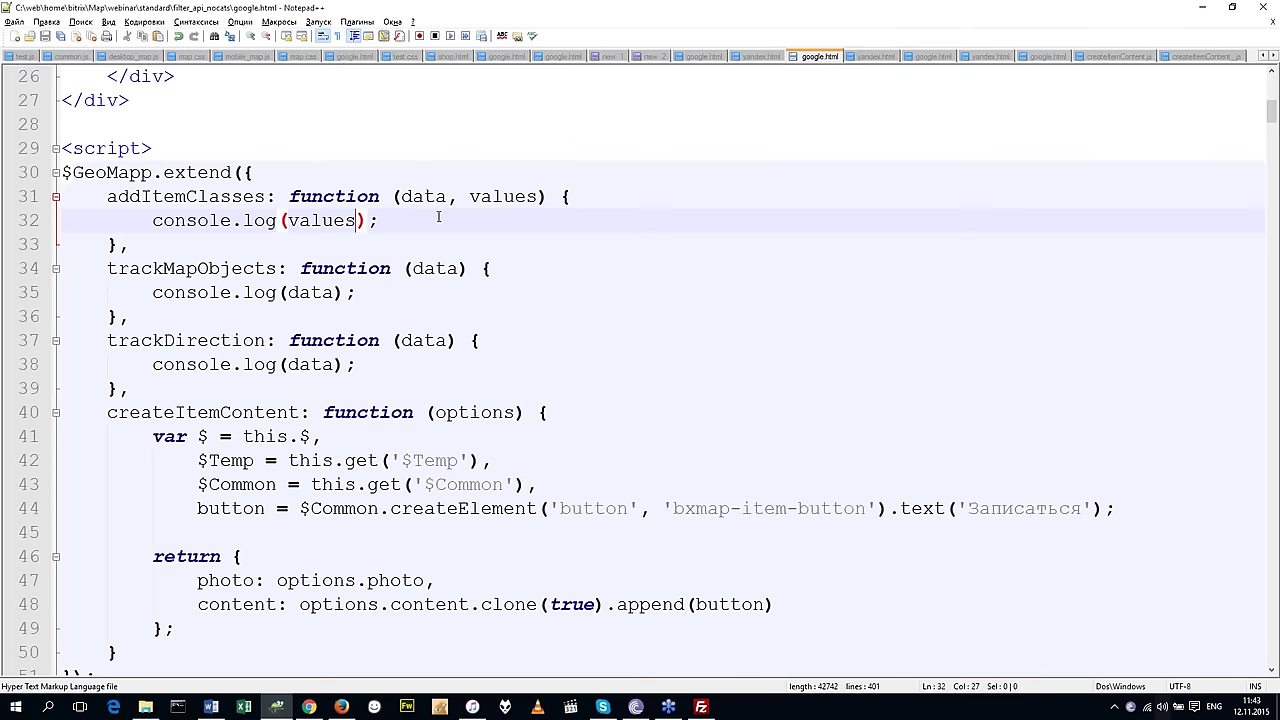
key("alt+Tab")
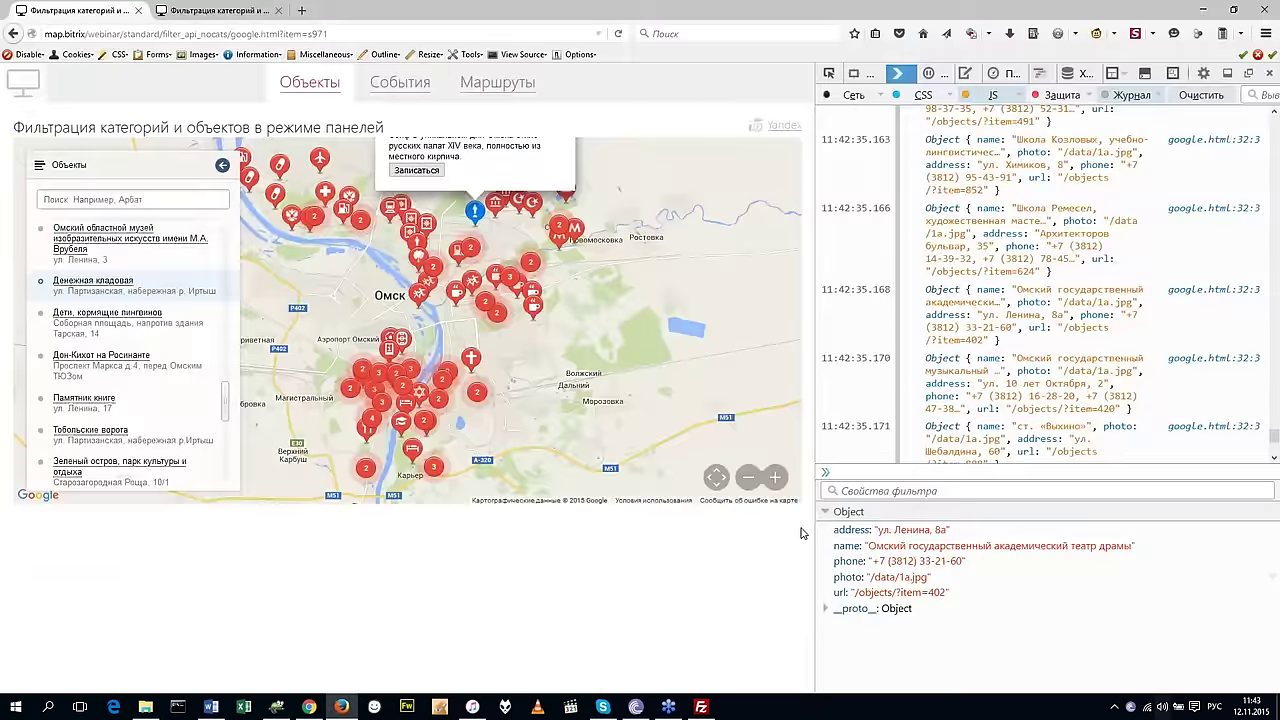
key("alt+Tab")
double_click(425, 196)
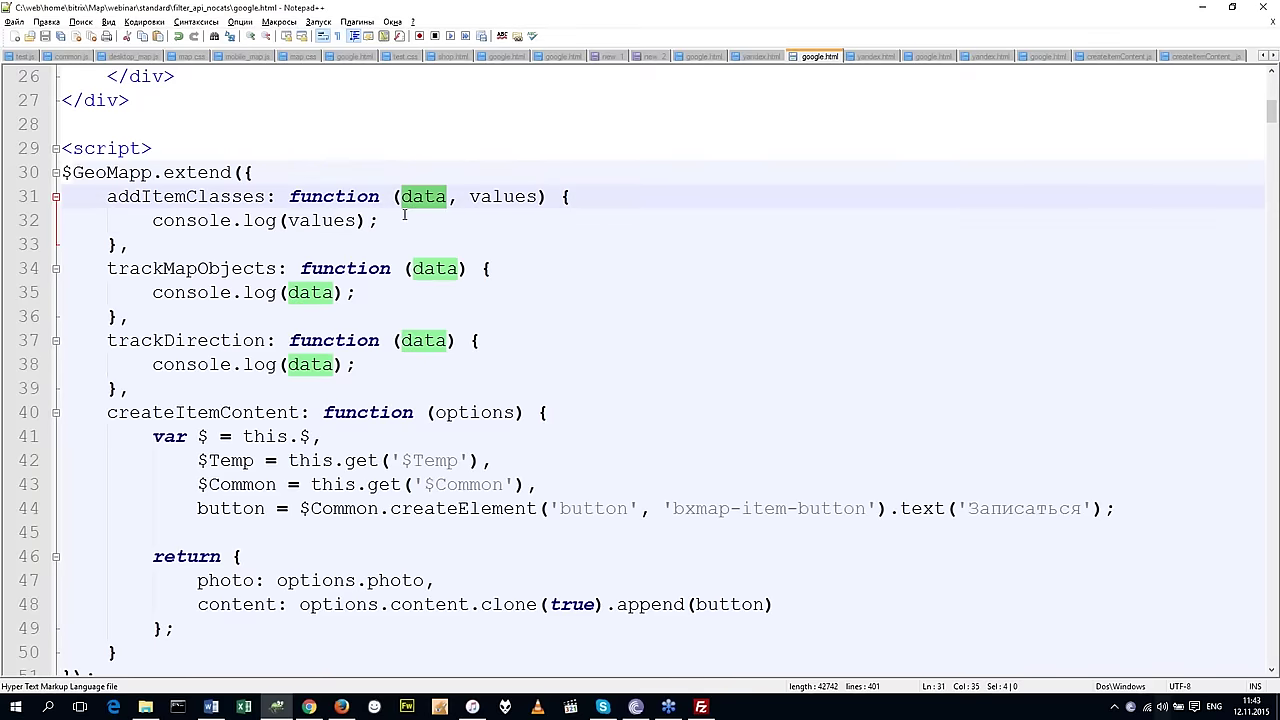
left_click(153, 220)
left_click_drag(153, 220, 406, 221)
type("if () {")
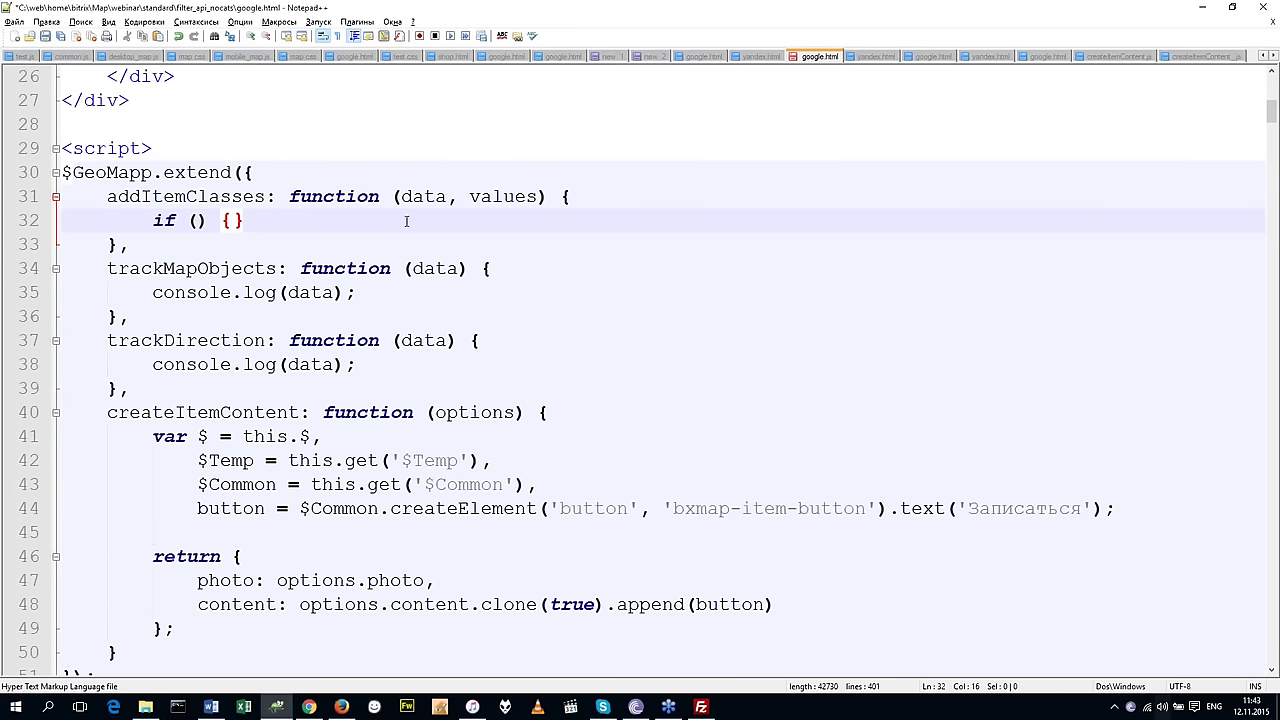
key("Return")
key("Return")
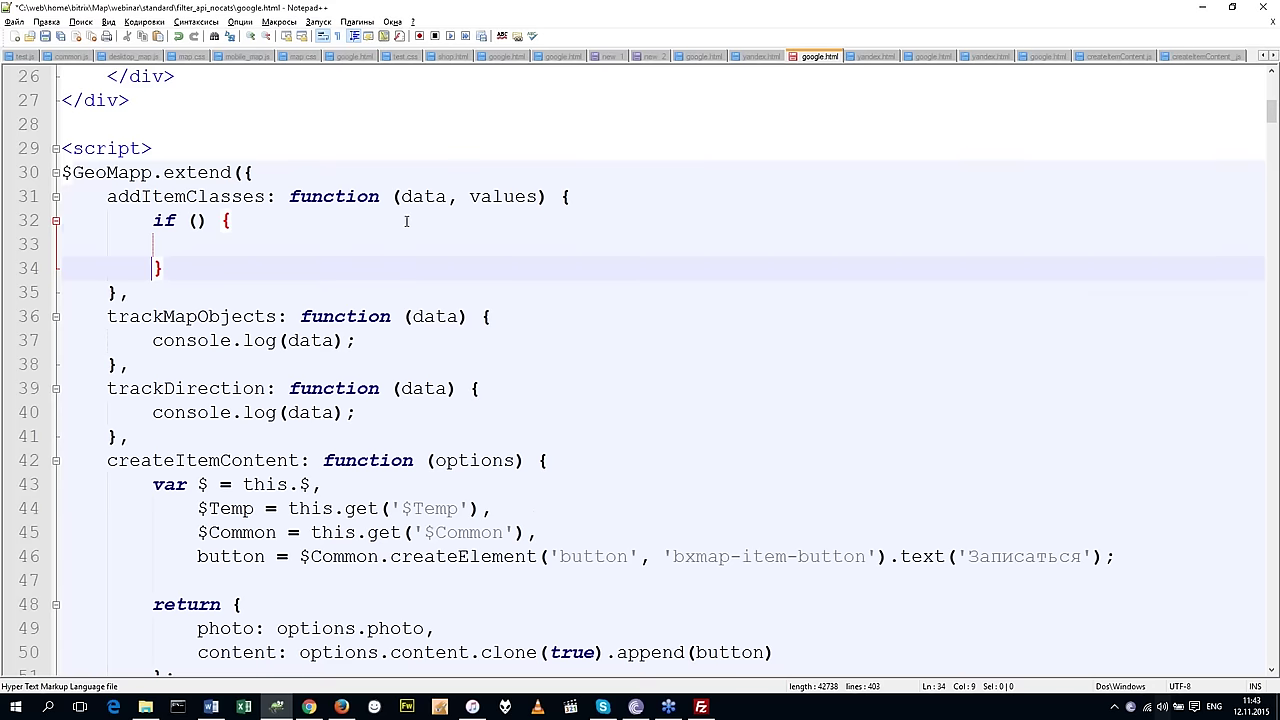
Fill in the if condition in addItemClasses as data.cat == 's1'.
key("Up")
type("data.cat =")
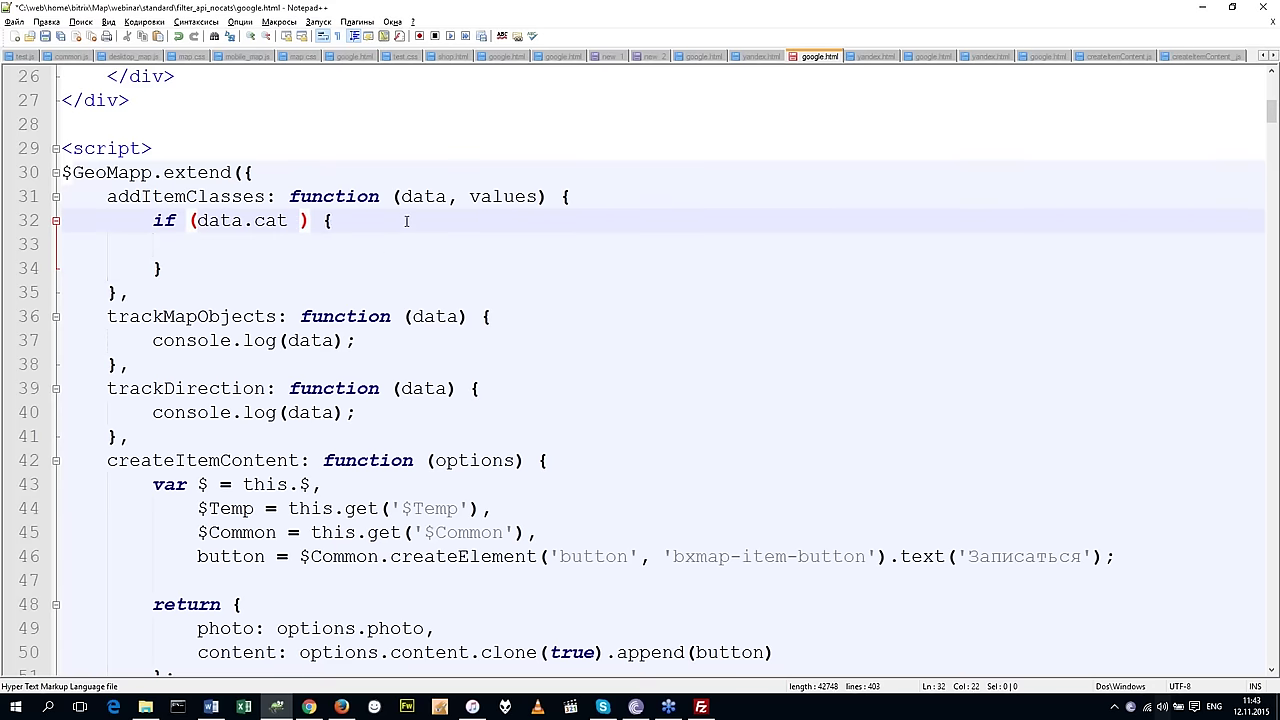
type("= ")
type("'s1")
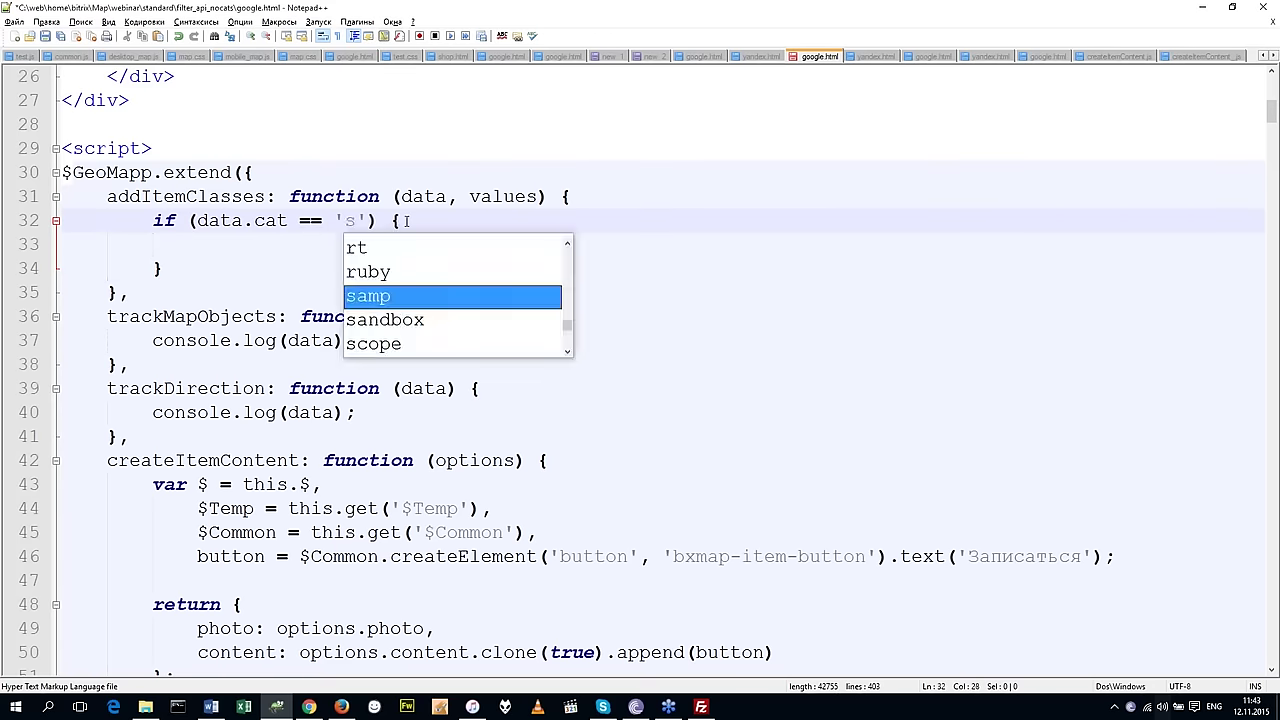
Make the if block's body return 'test'; and save google.html.
left_click(303, 252)
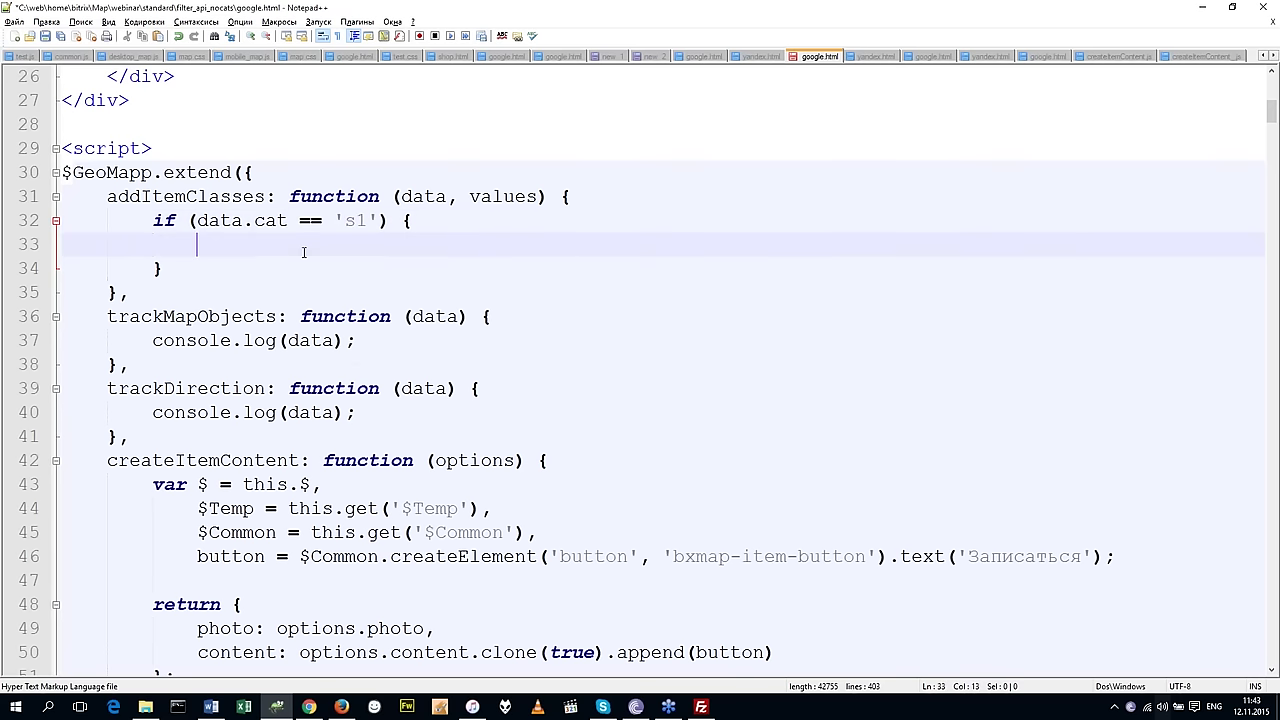
type("return '';")
key("Left")
key("Left")
type("test")
key("ctrl+s")
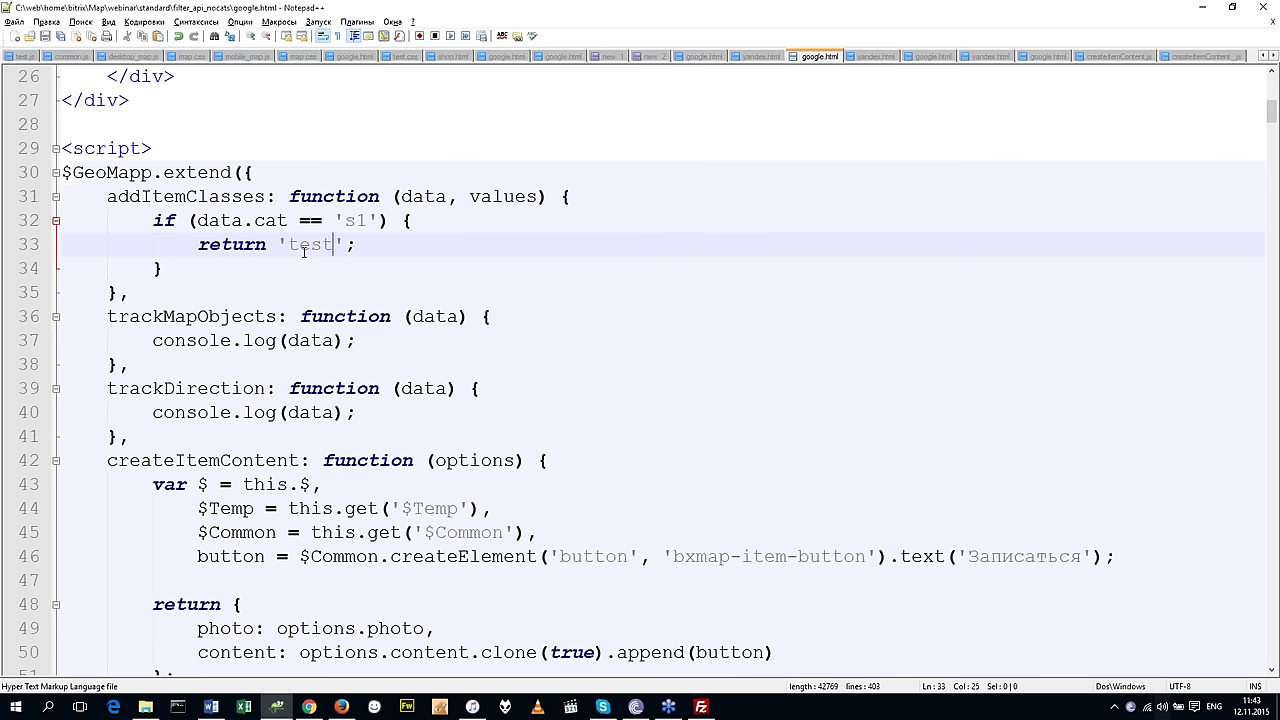
Insert two blank lines between the closing div and the script block in google.html.
double_click(310, 245)
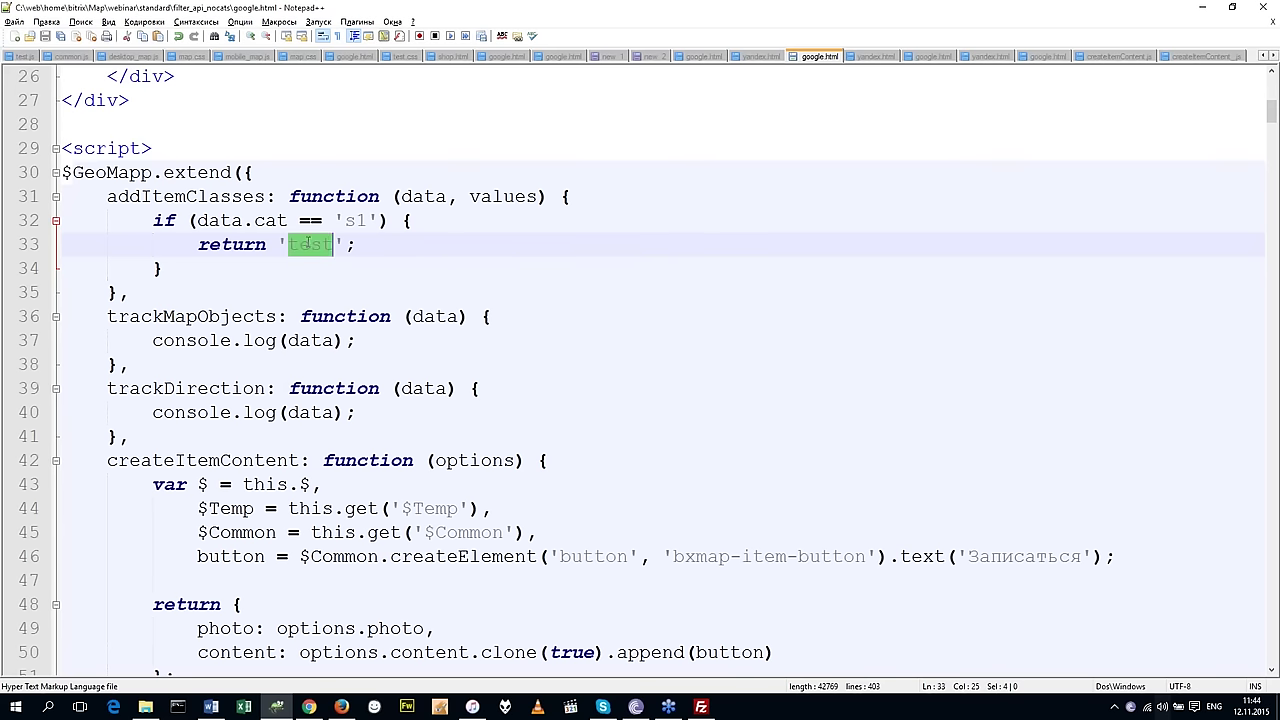
left_click(155, 102)
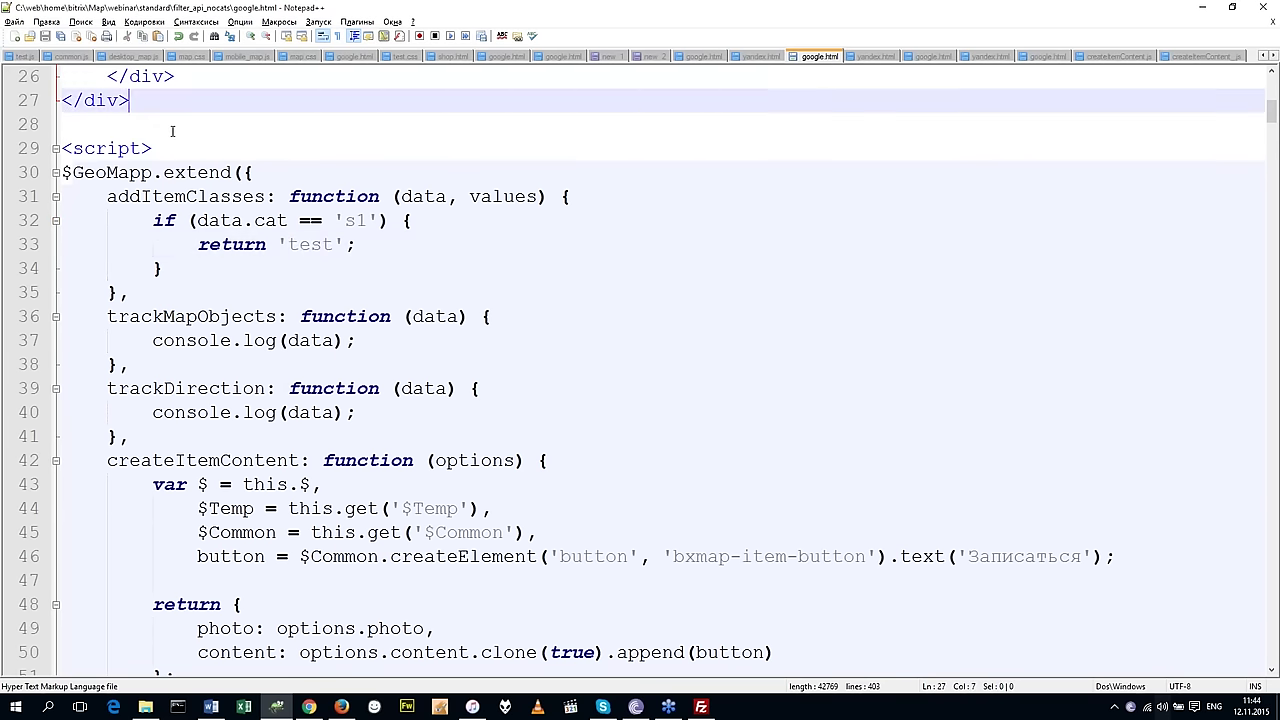
key("Return")
key("Return")
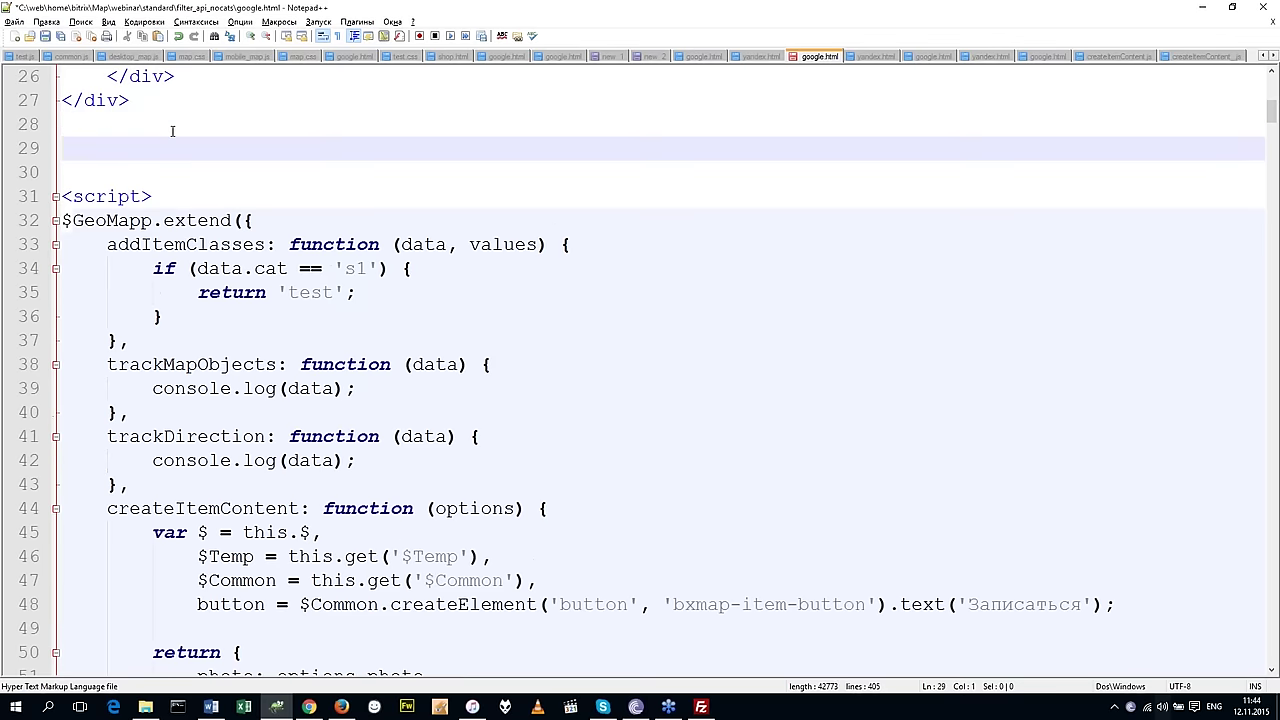
Add a style block above the script in google.html containing an empty .test rule.
type("<s")
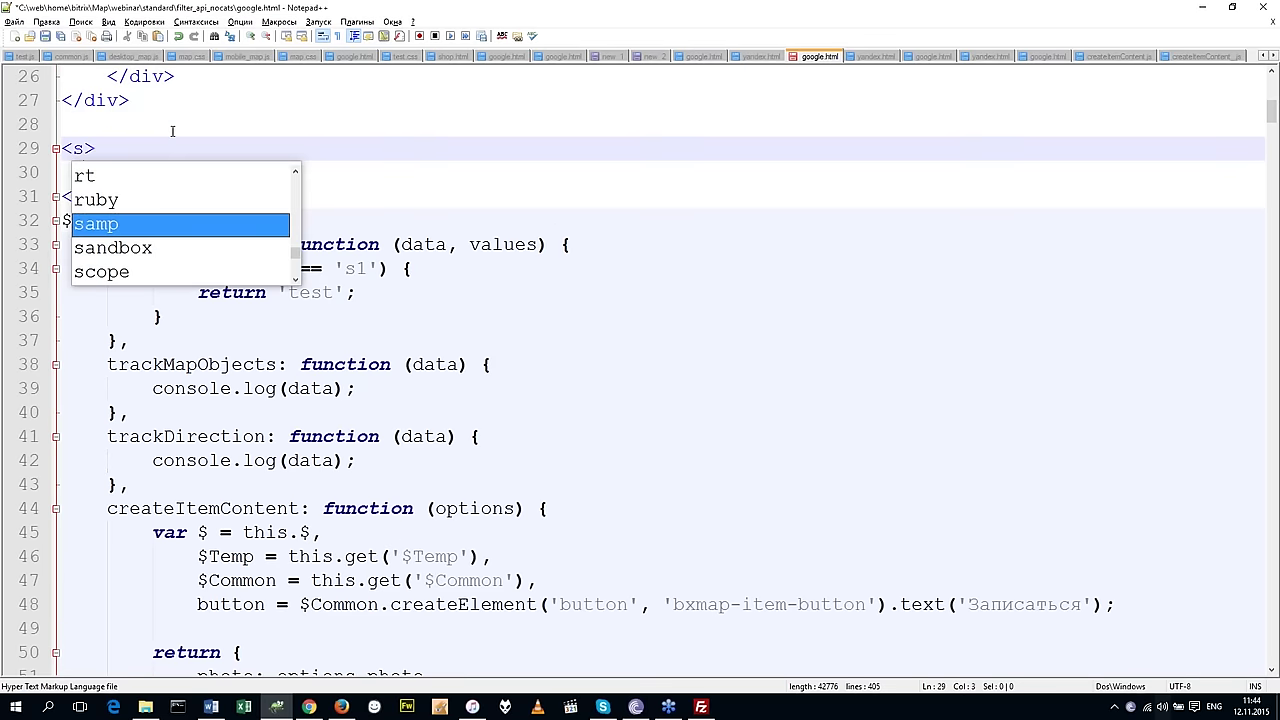
type("tyle")
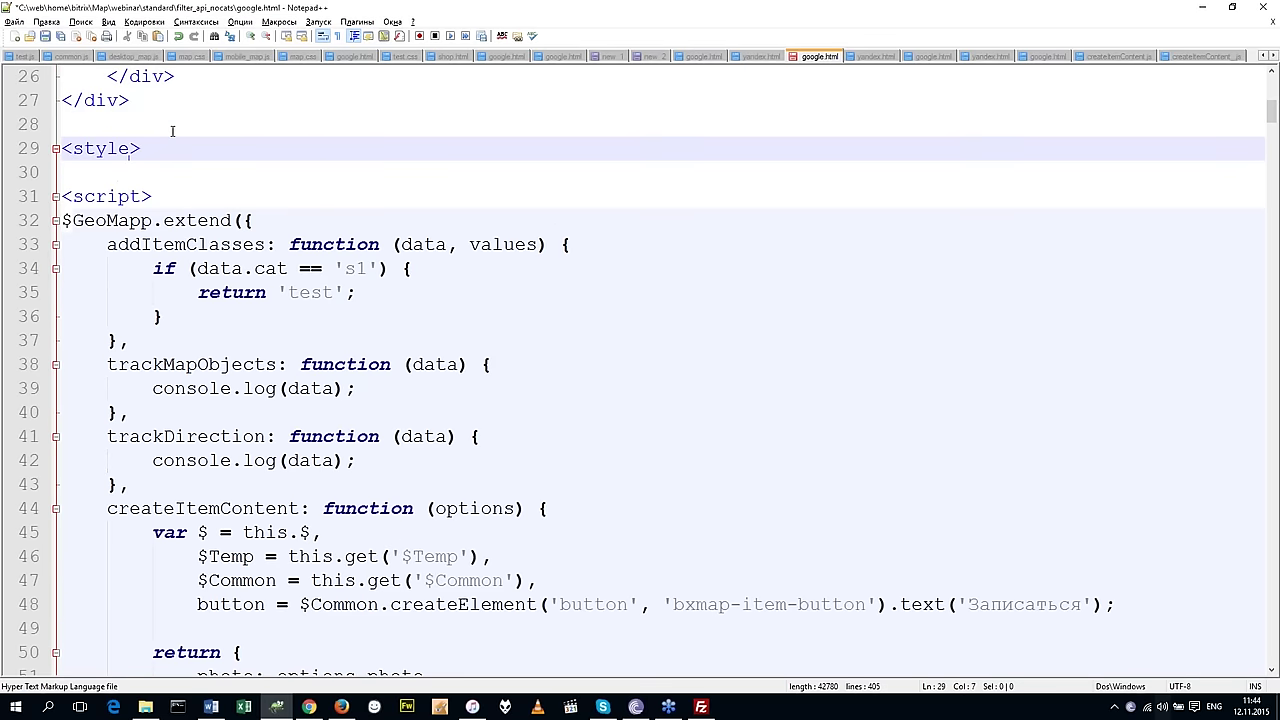
type(">")
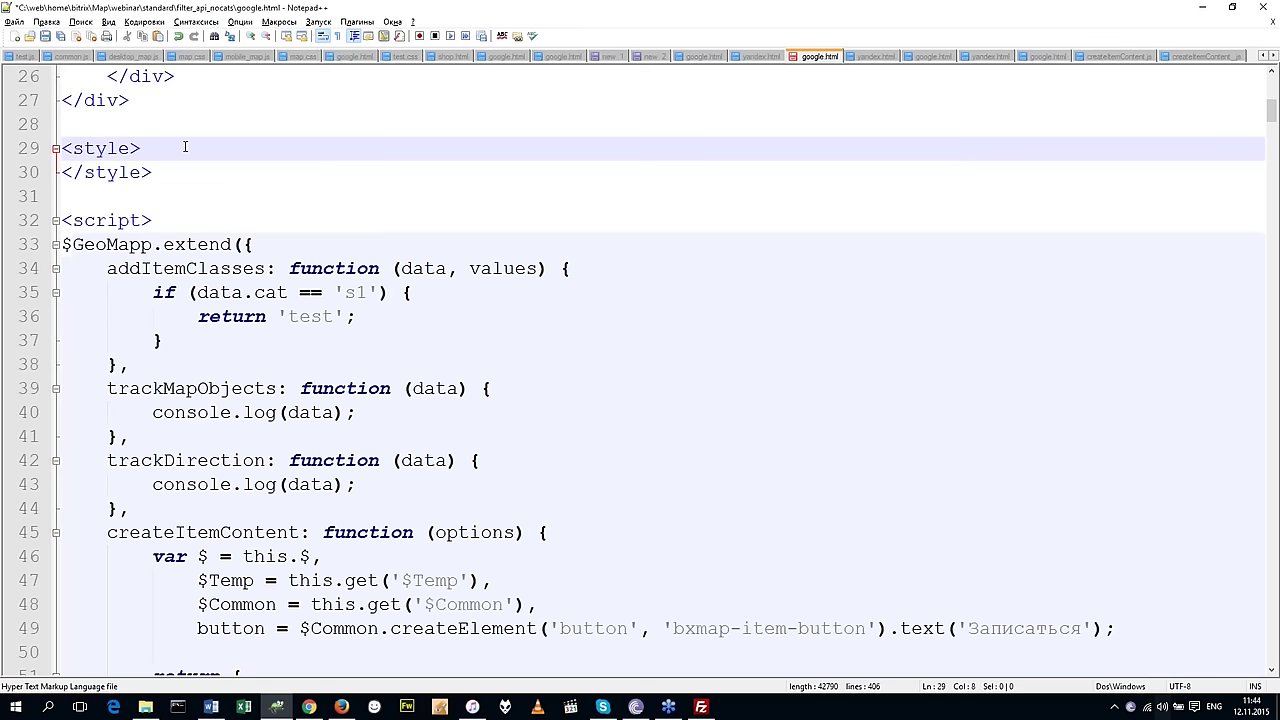
key("Return")
type(".test {")
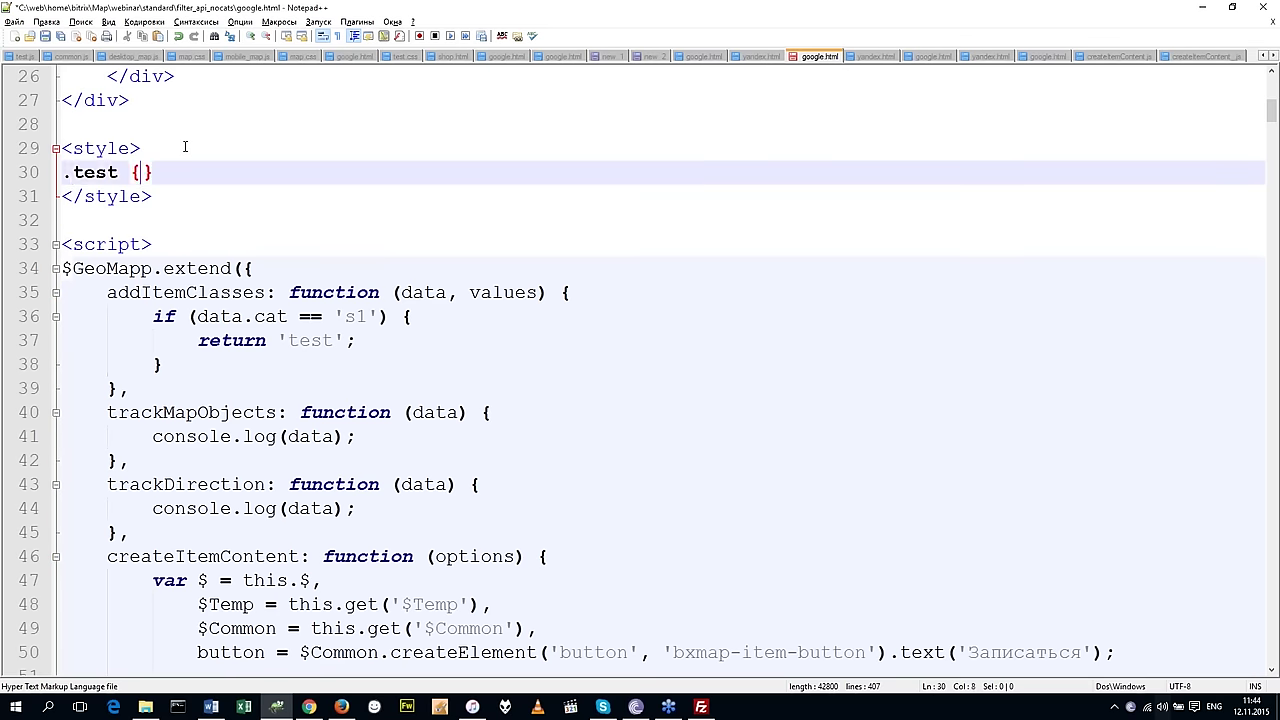
key("Return")
Give the .test rule the declaration background: #f00 !important; and save the file.
type("bac")
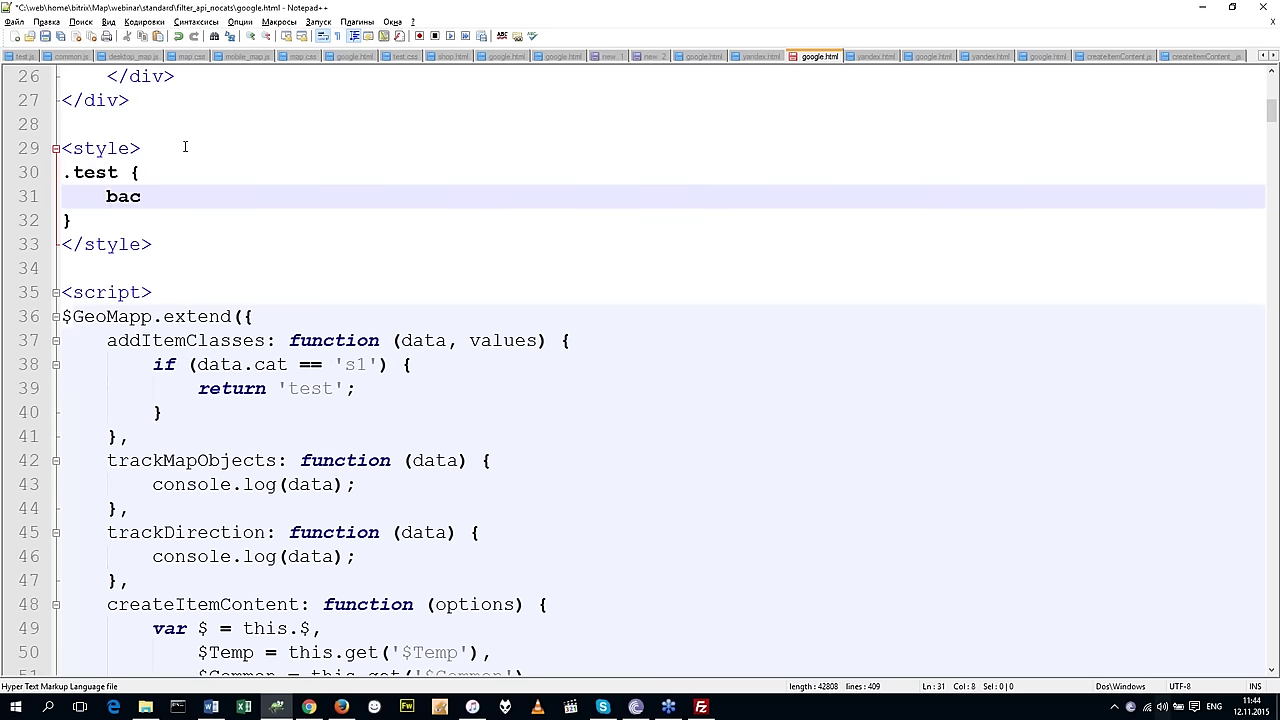
type("k")
key("BackSpace")
key("BackSpace")
key("BackSpace")
type("ackgrou")
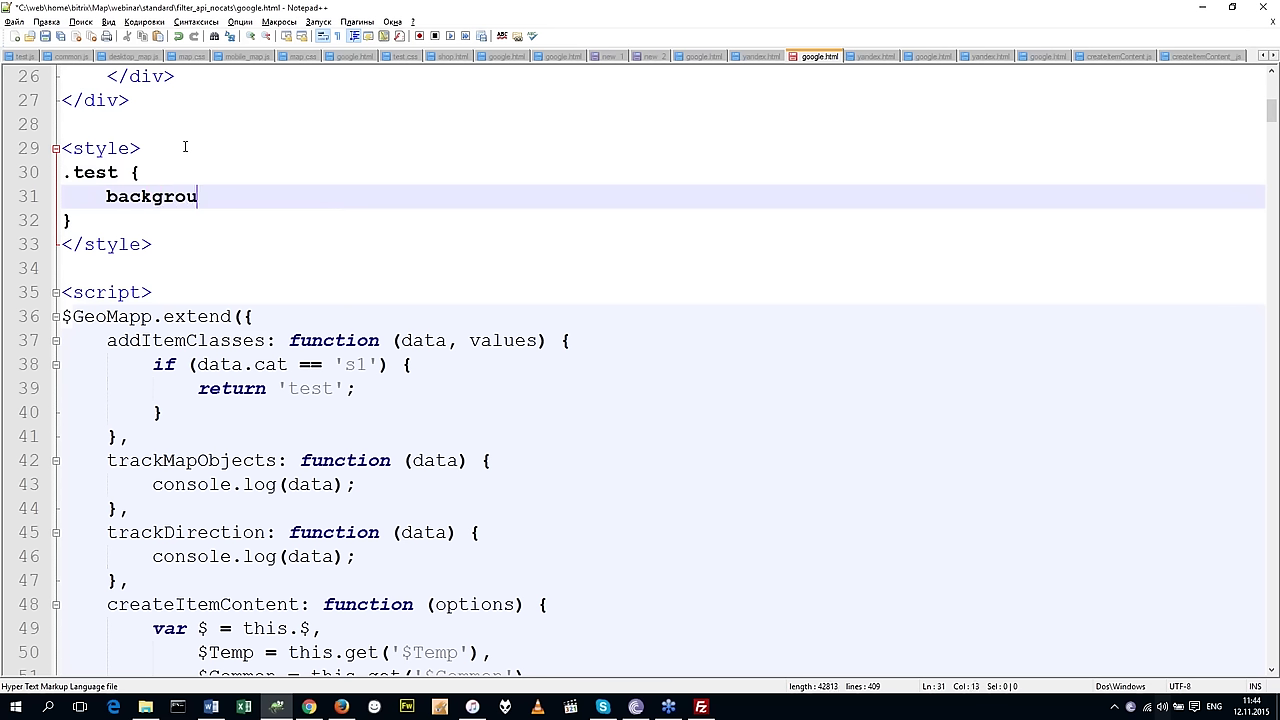
type("nd: #f00;")
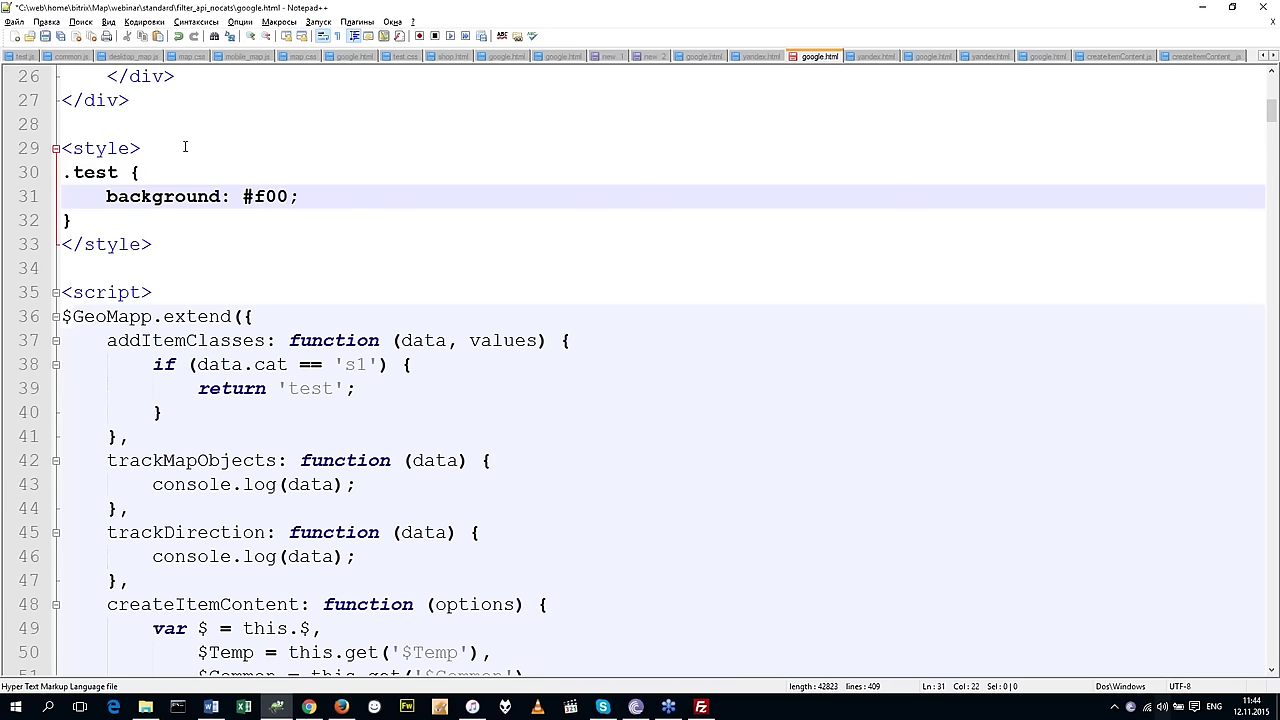
key("Left")
type("!important")
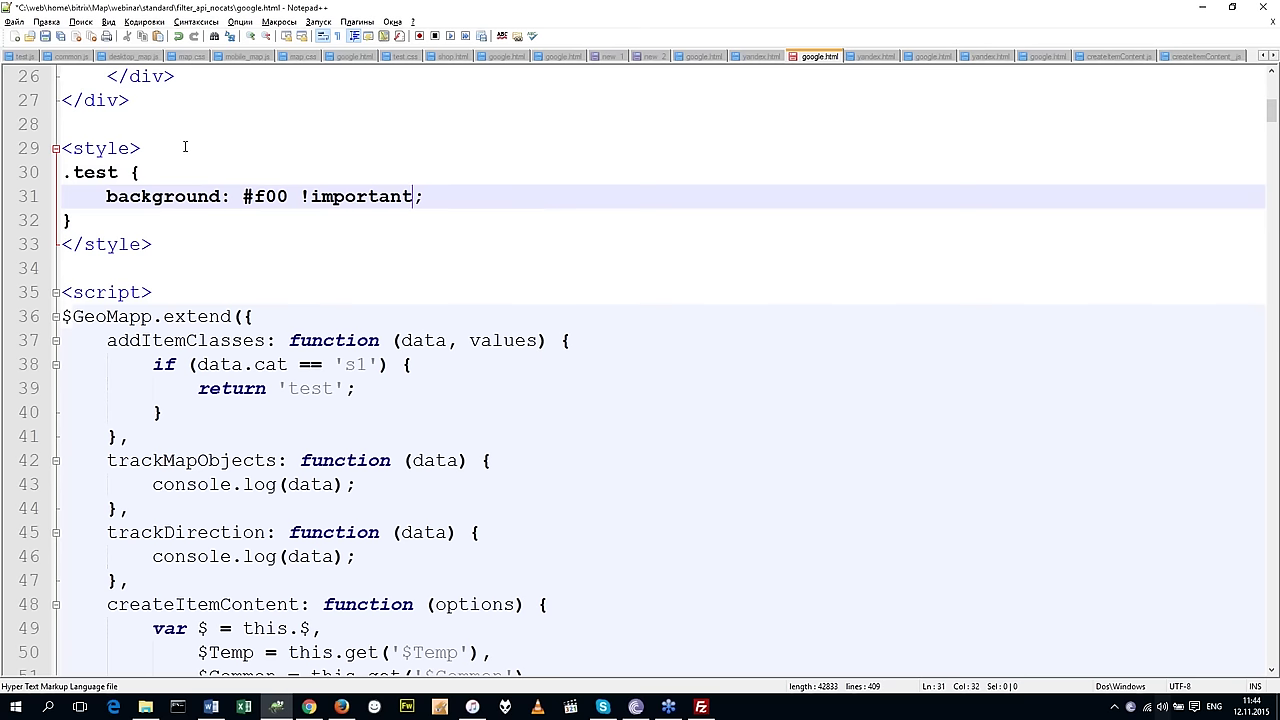
key("ctrl+s")
key("End")
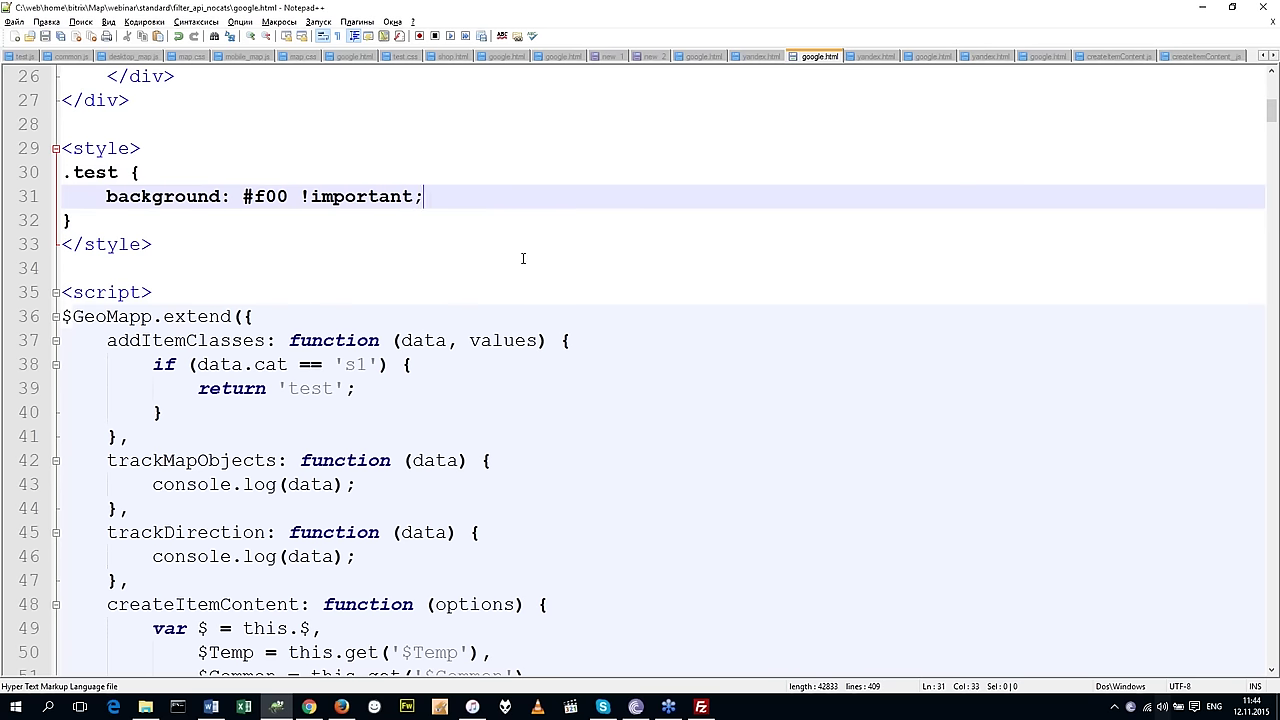
Switch to Firefox, reload the Google map page and check the styling of the entries in the object list.
mouse_move(344, 708)
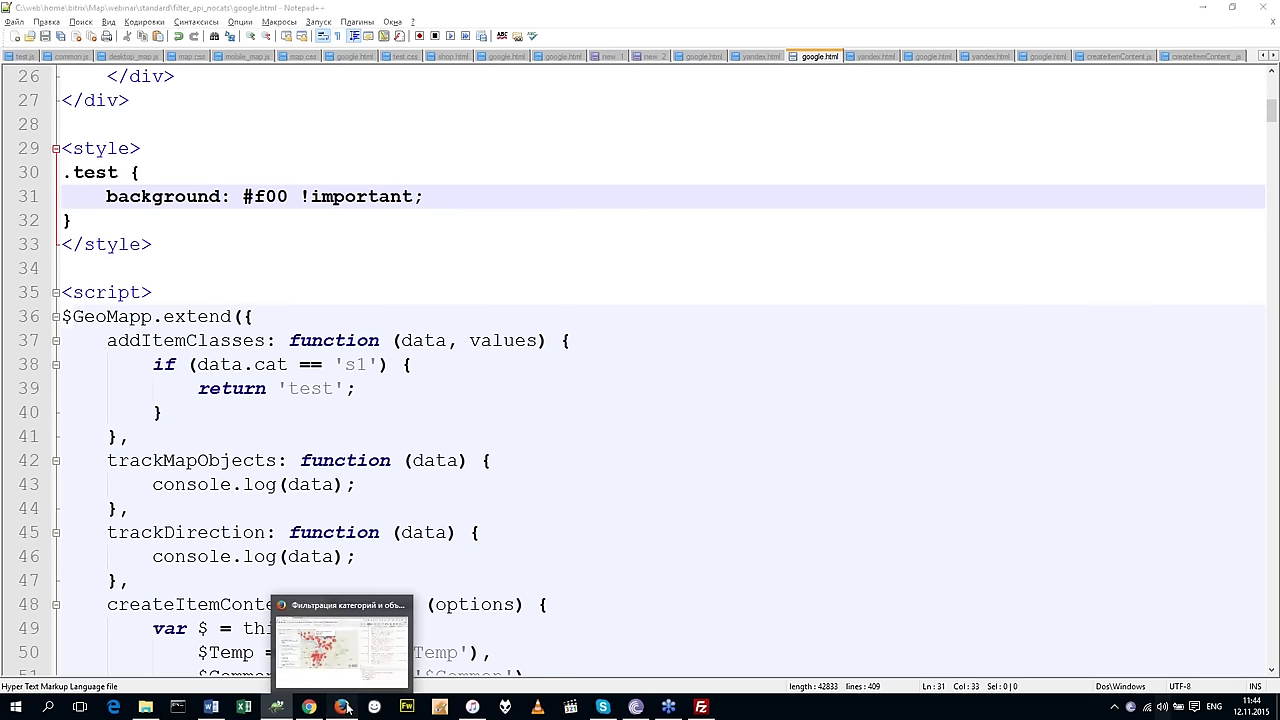
left_click(344, 708)
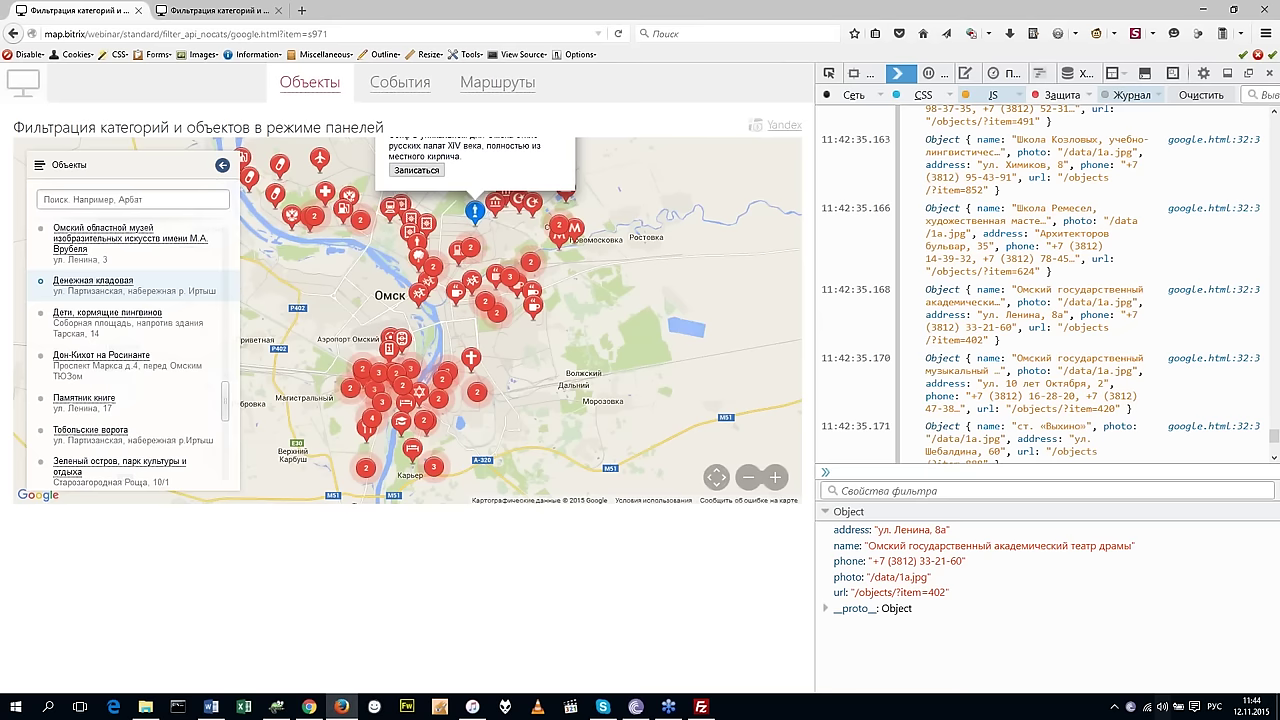
key("alt")
key("F5")
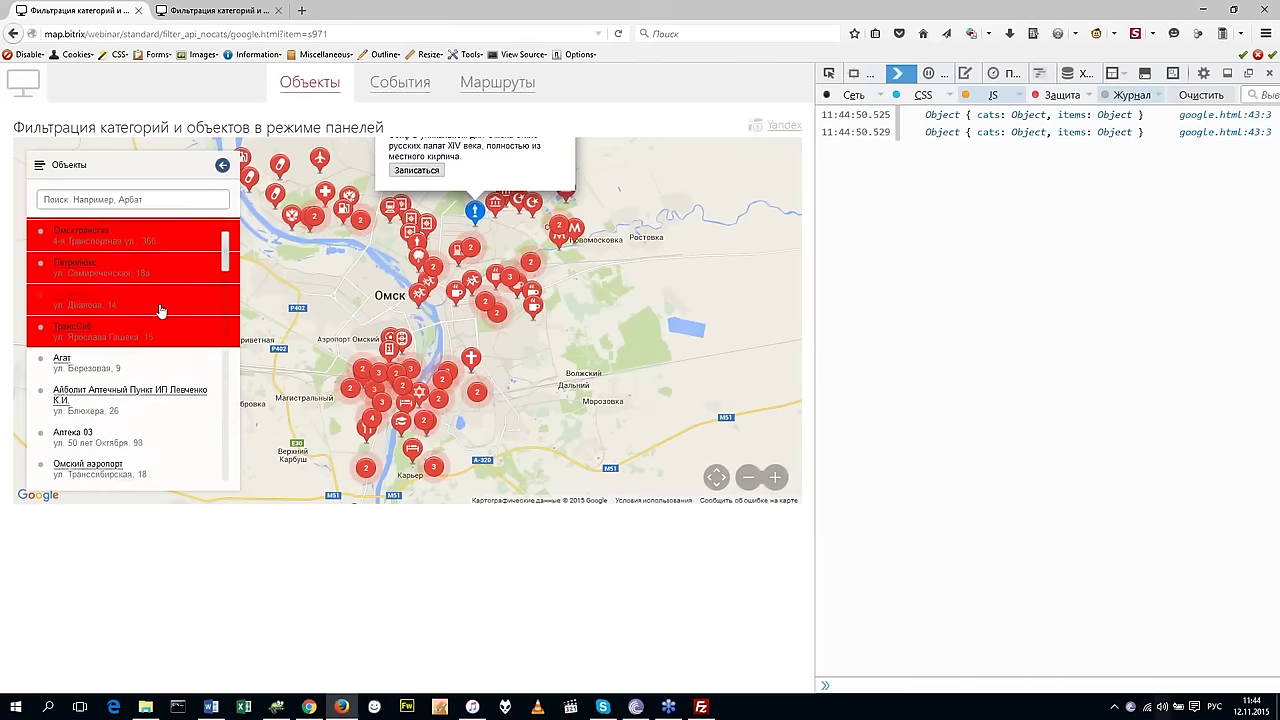
scroll(160, 311, "up", 1)
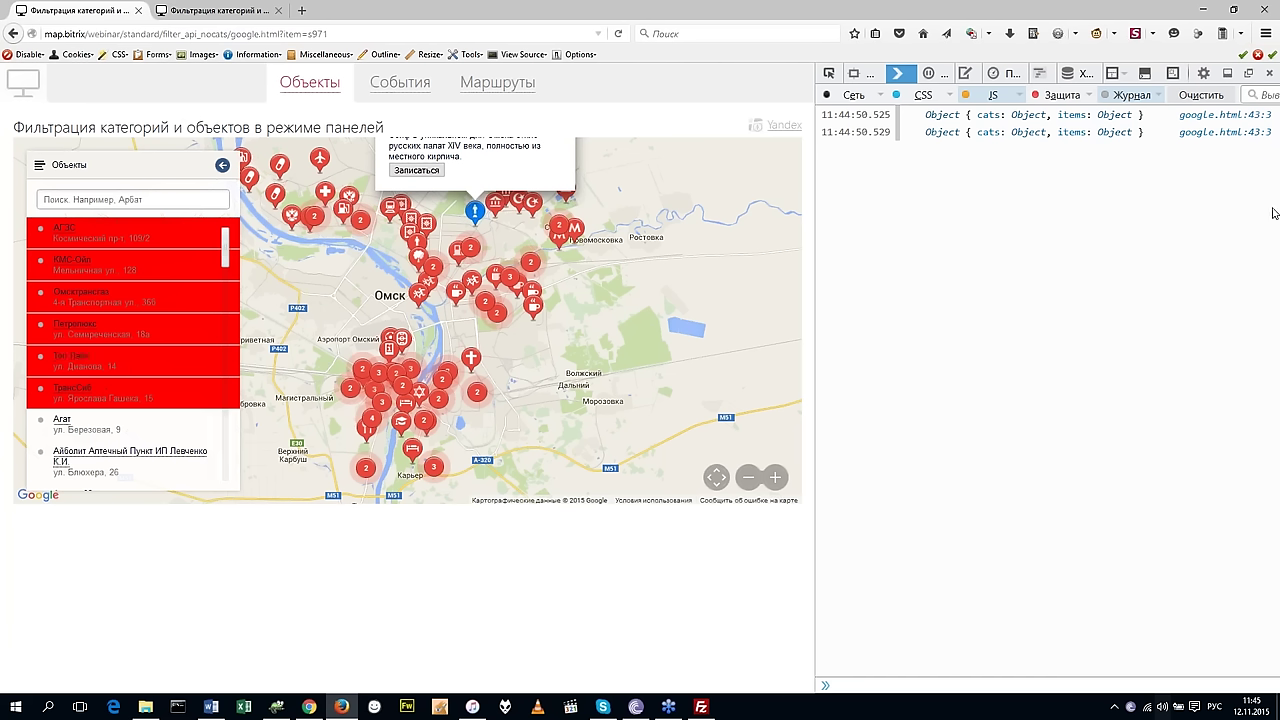
key("alt+shift")
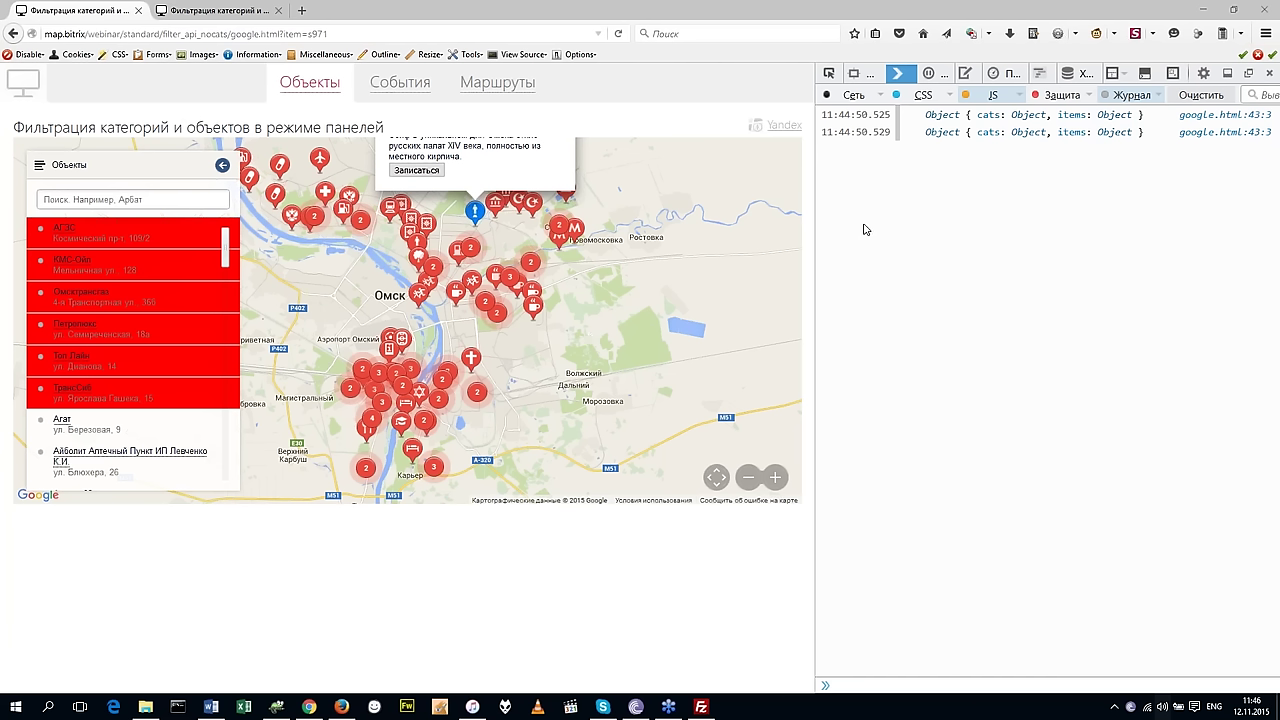
key("alt+shift")
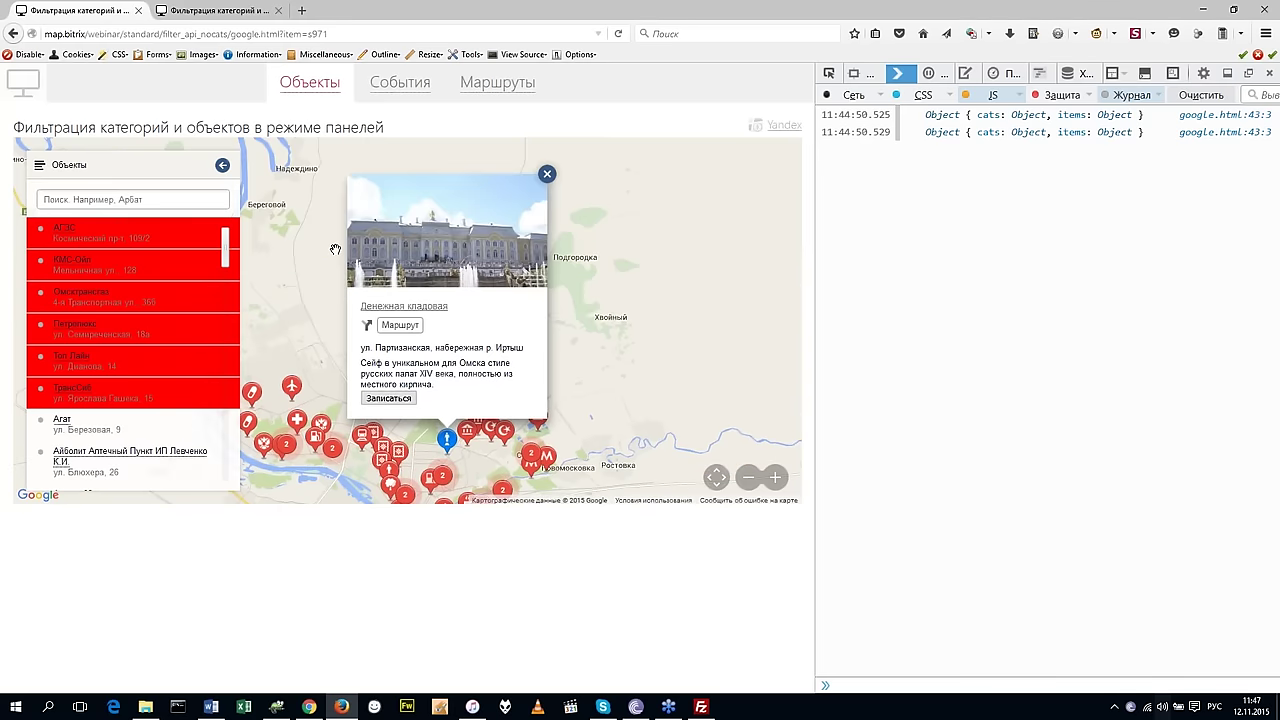
left_click_drag(335, 249, 316, 253)
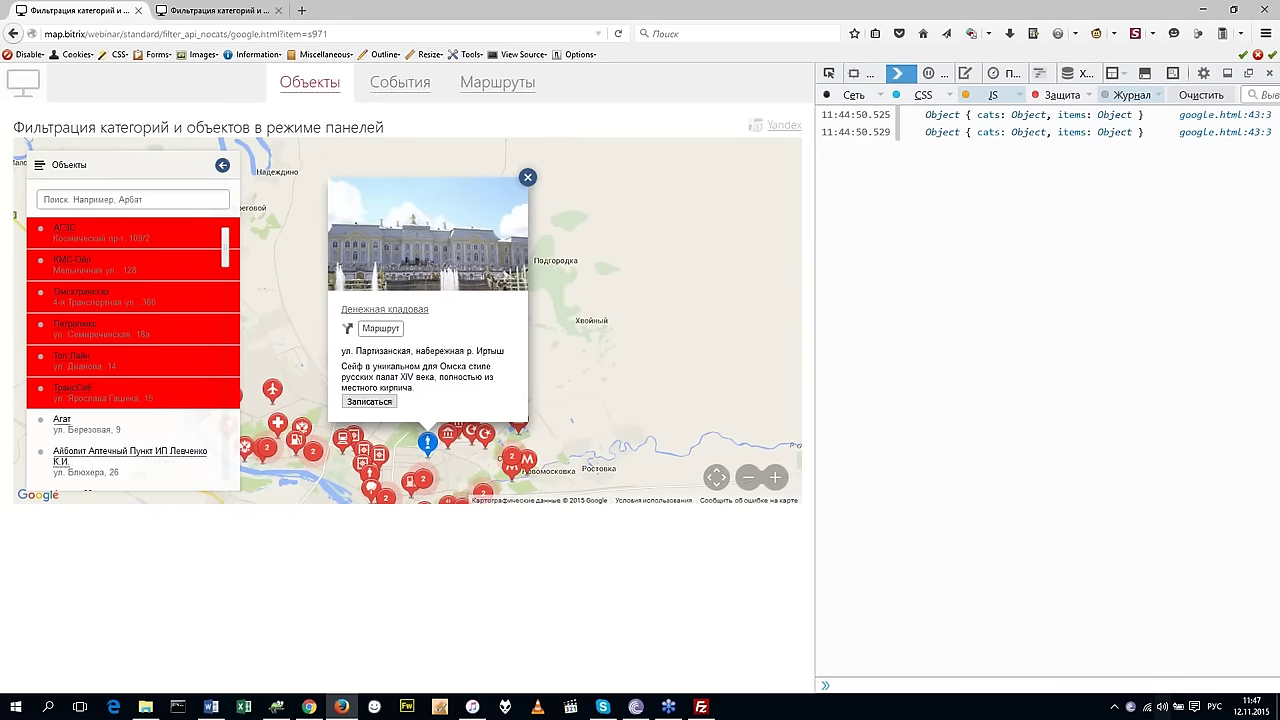
Load the opendata.bitrix portal in a new browser tab.
left_click(301, 10)
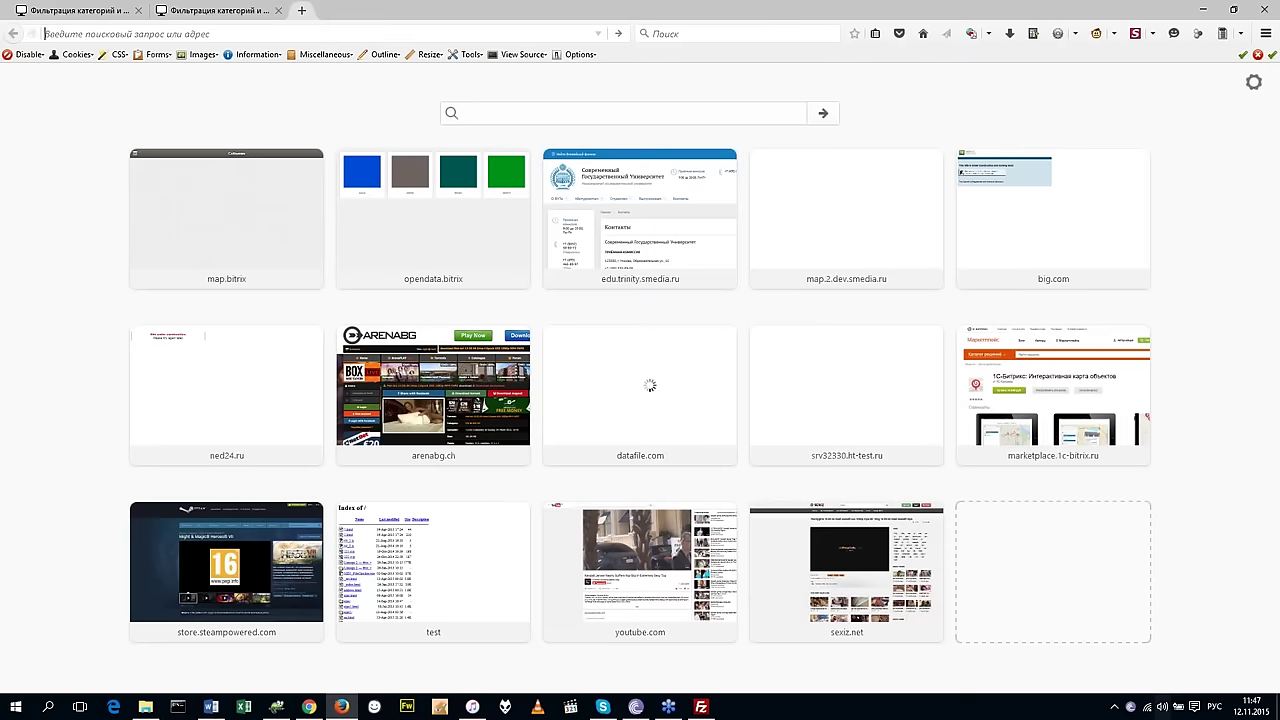
type("щзутв")
key("Return")
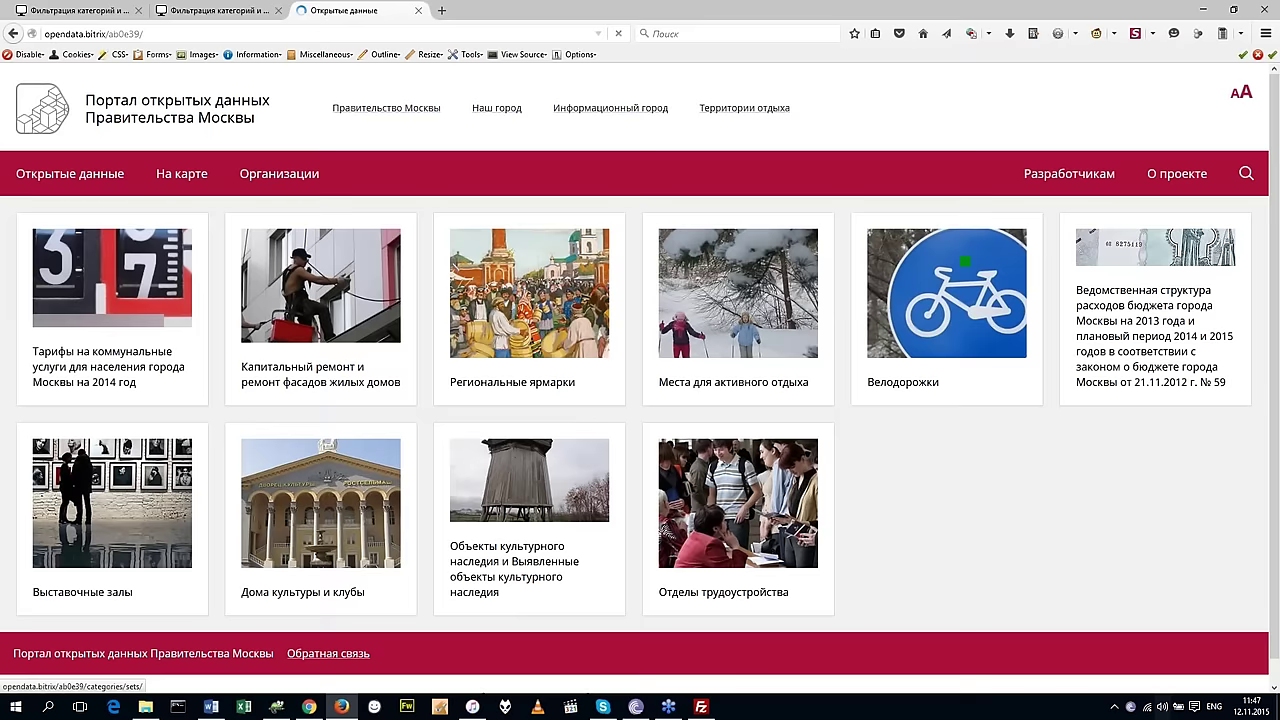
Open the portal's map view and show the details of Парк культуры и отдыха им. 30-летия ВЛКСМ under Отдых, Парки.
left_click(603, 358)
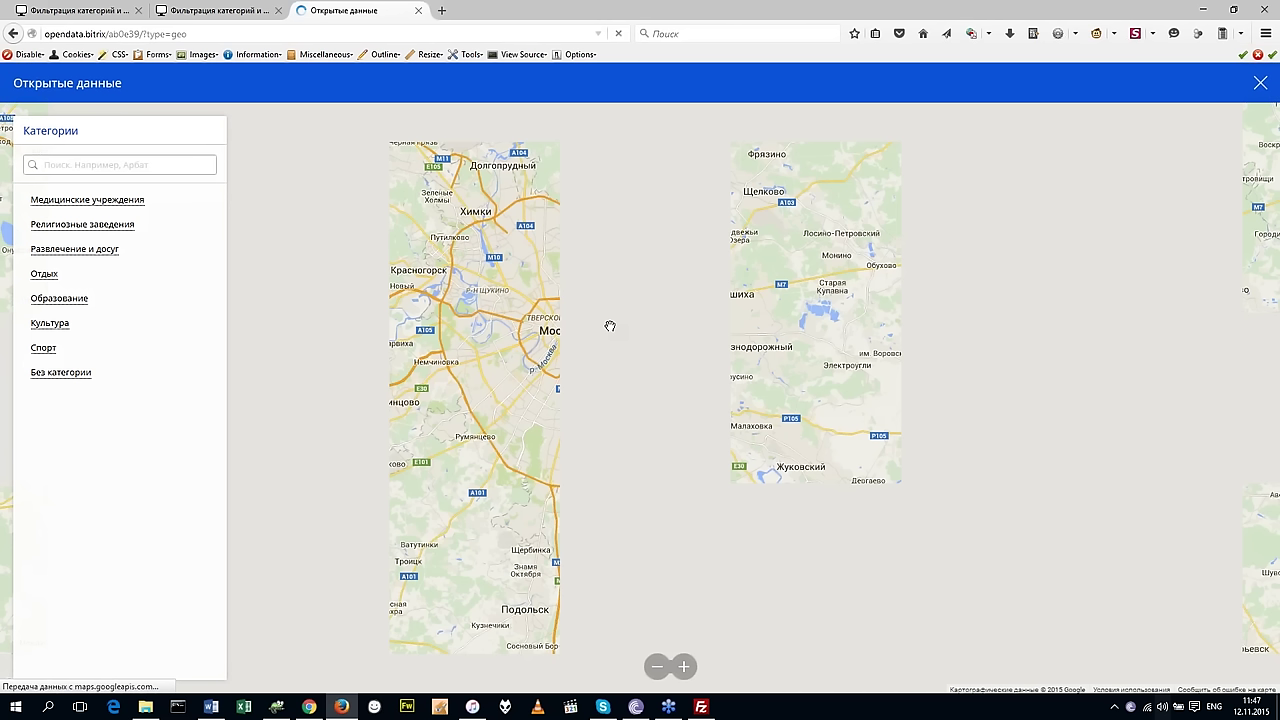
left_click(60, 273)
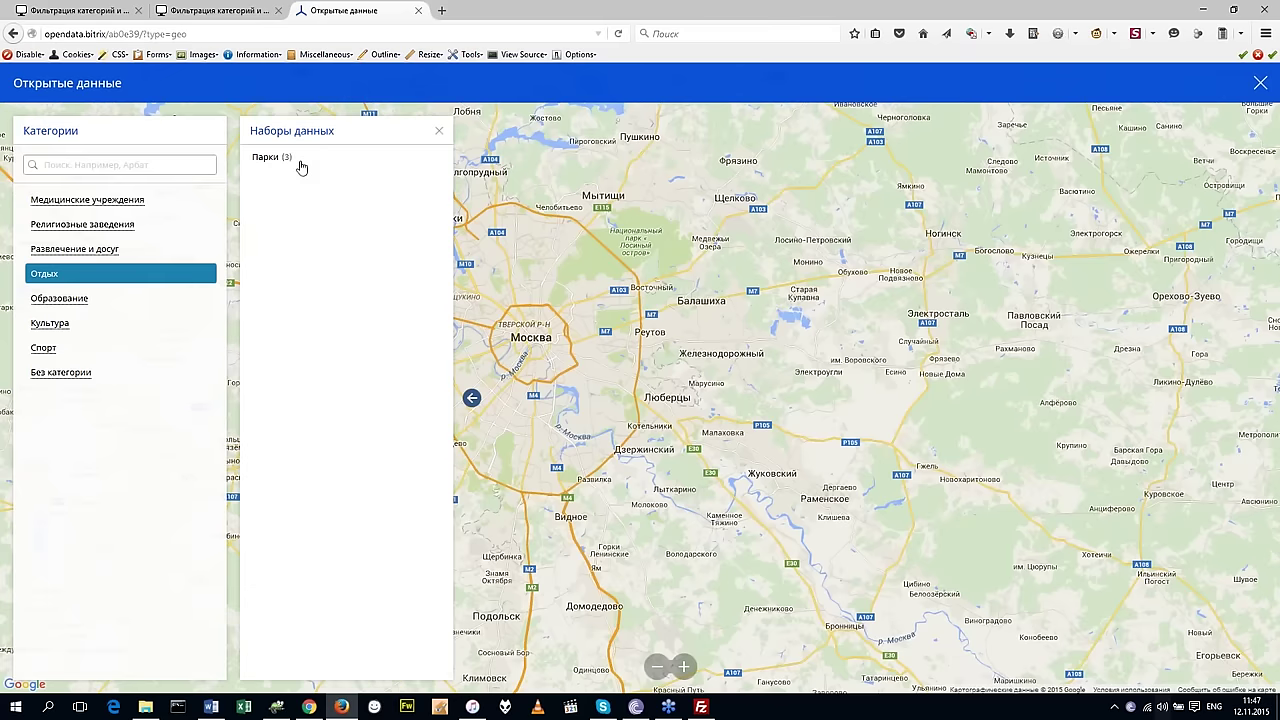
left_click(270, 157)
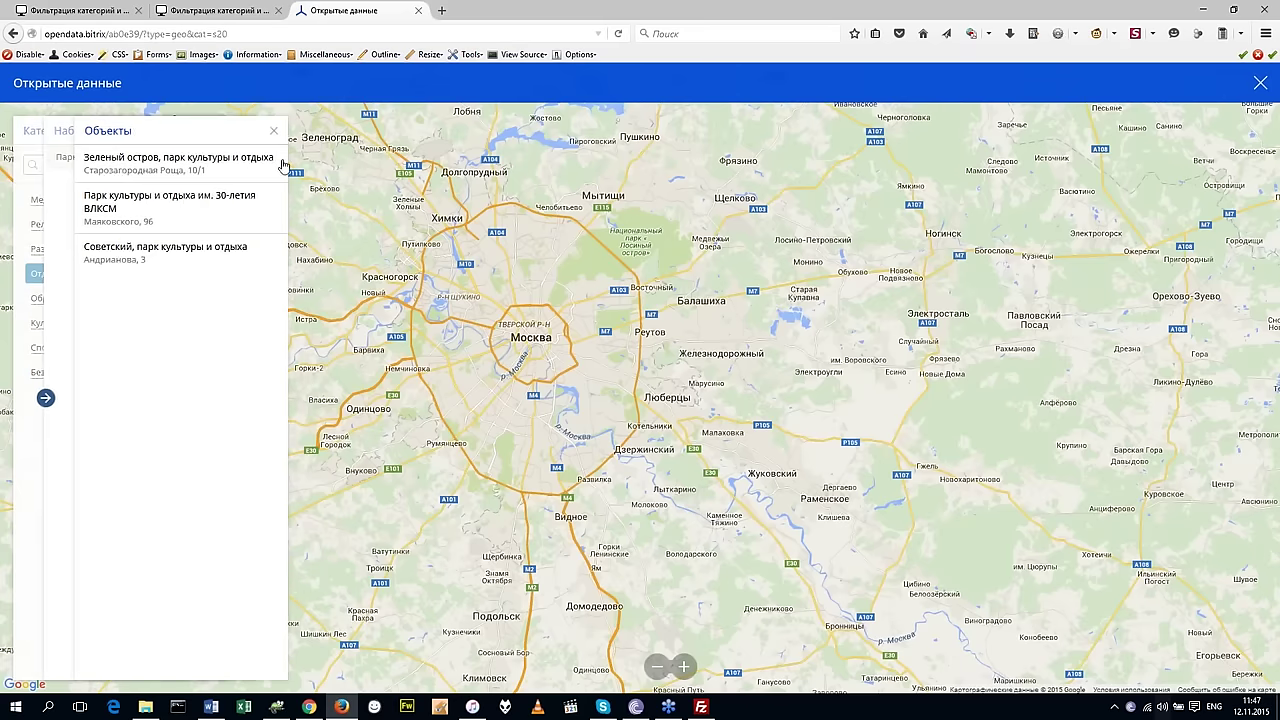
left_click(186, 205)
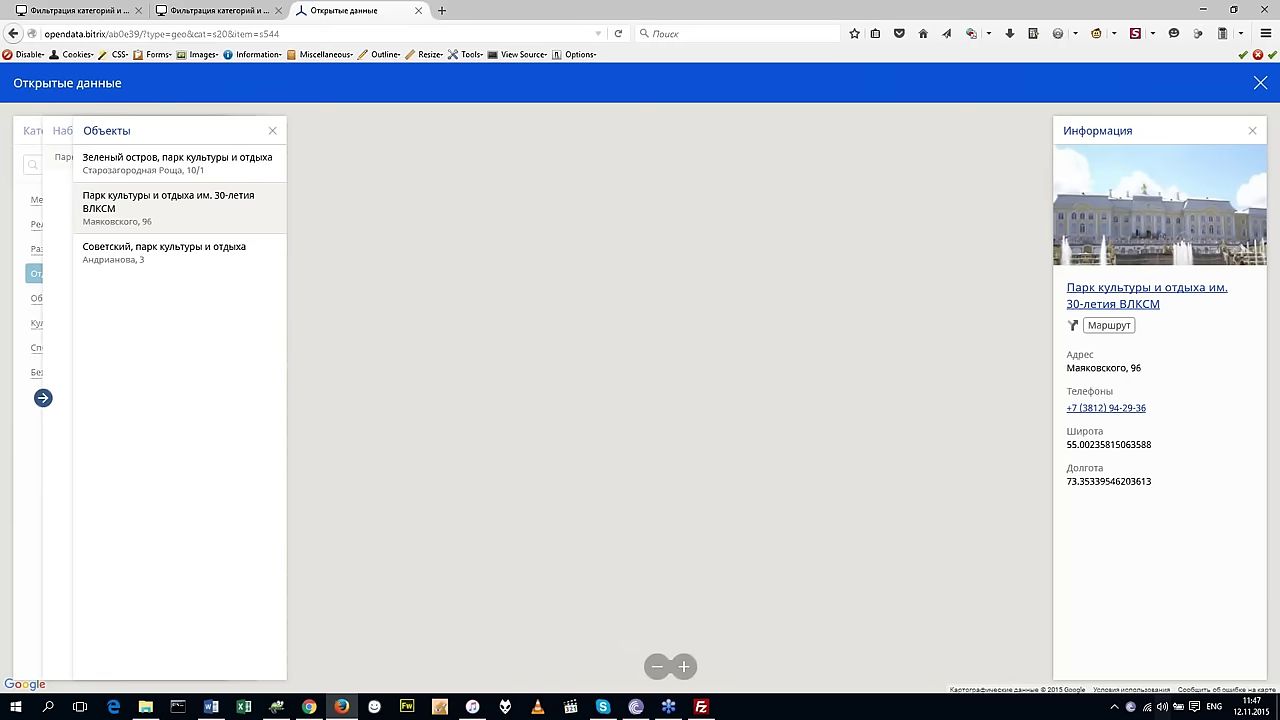
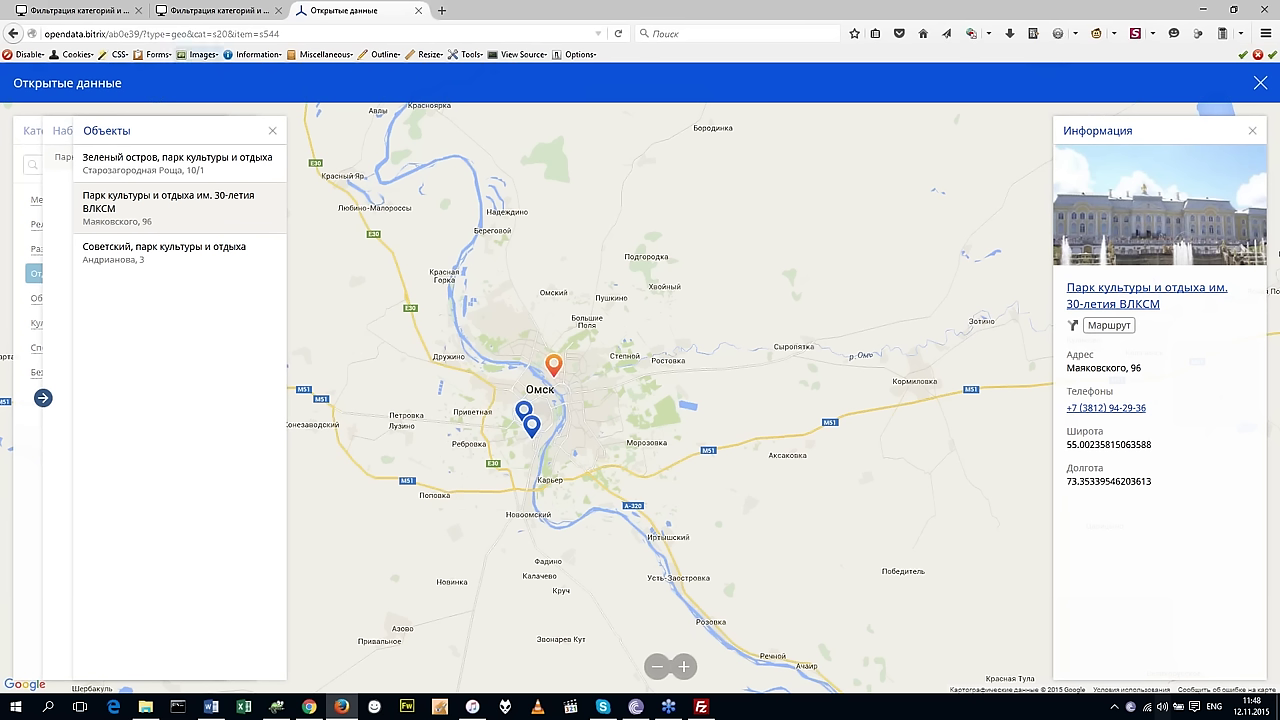
Return to the category and object filtering page and open its Yandex map version.
left_click(79, 5)
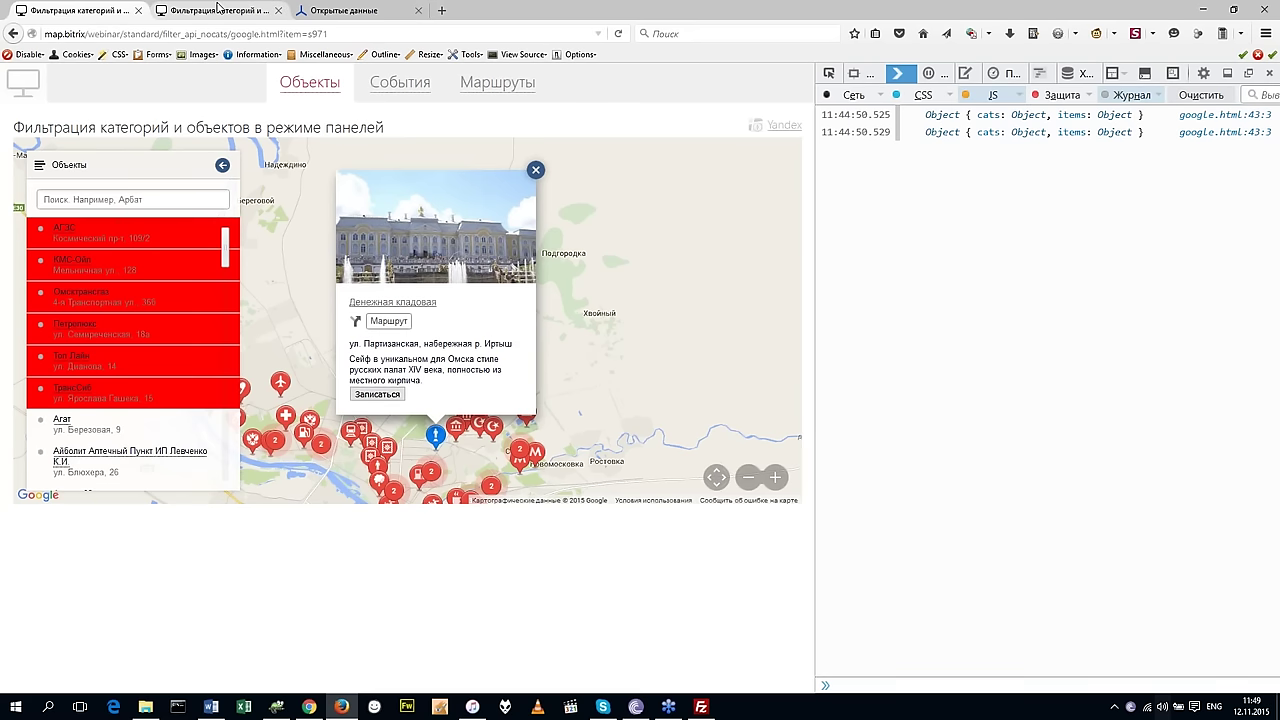
left_click(217, 9)
key("ctrl+shift+Tab")
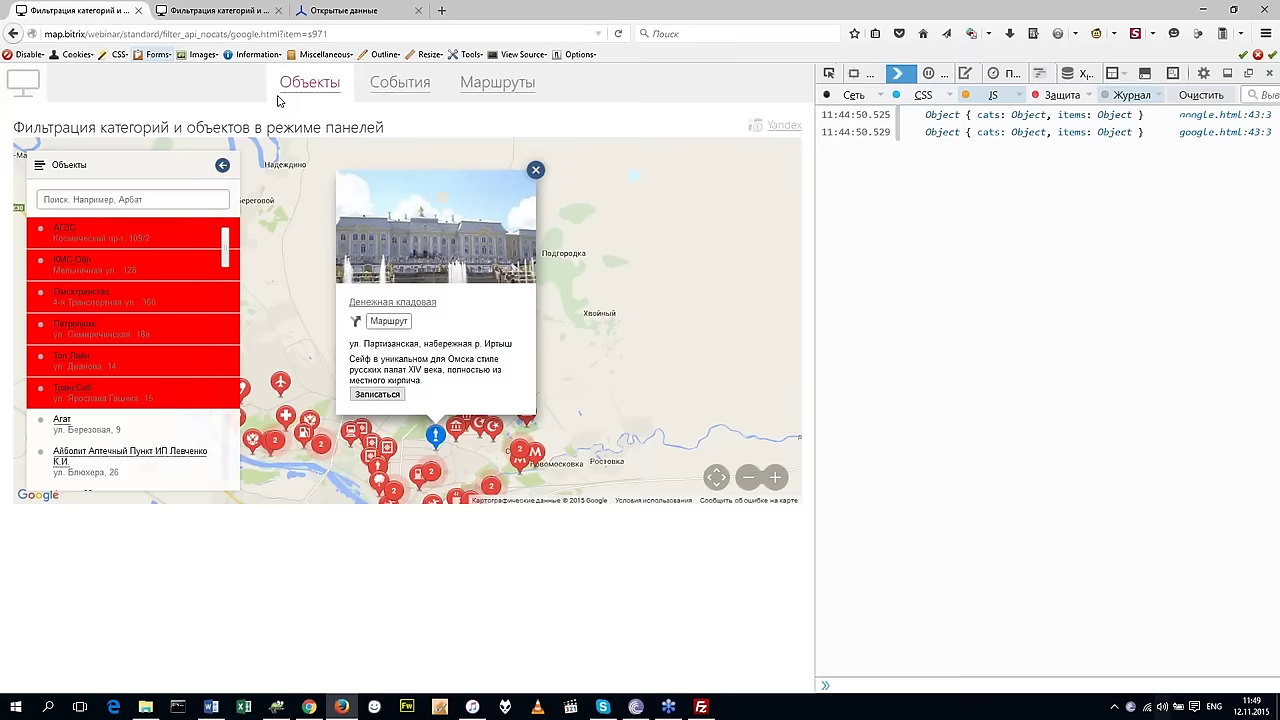
left_click(788, 134)
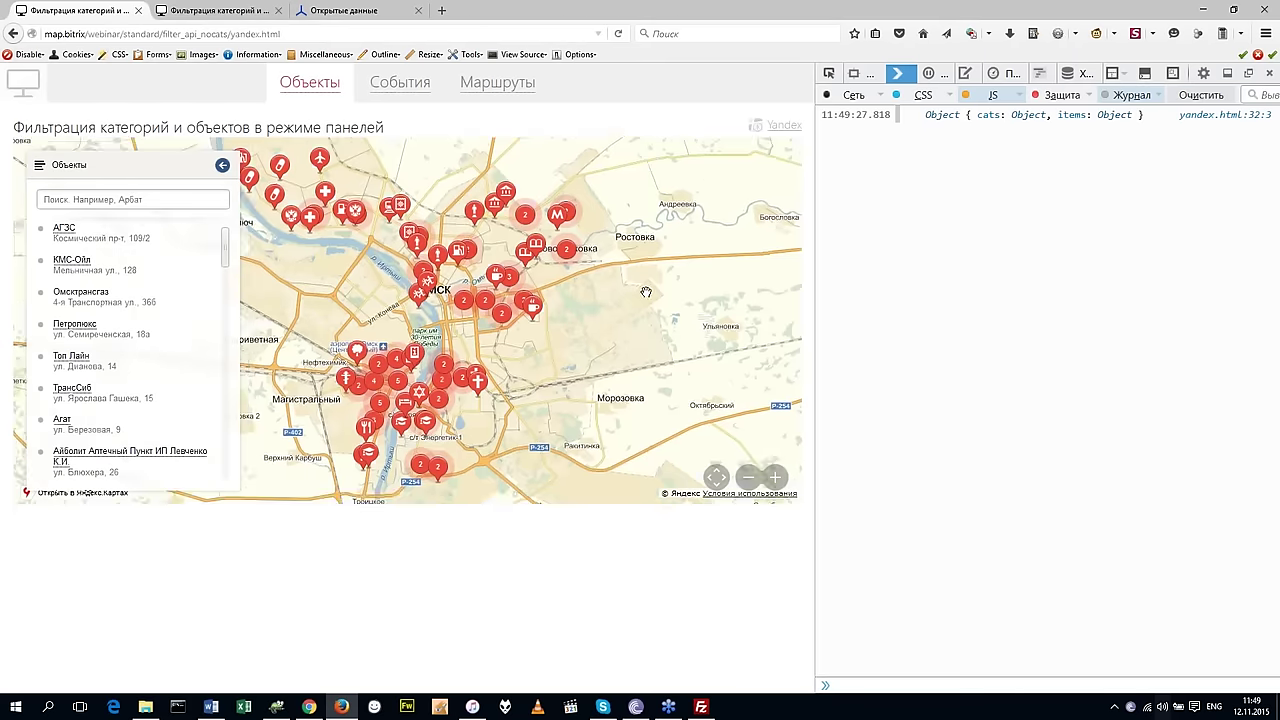
left_click_drag(646, 292, 639, 305)
Switch to File Explorer and open yandex.html from the filter_api_nocats folder in Notepad++.
left_click(145, 706)
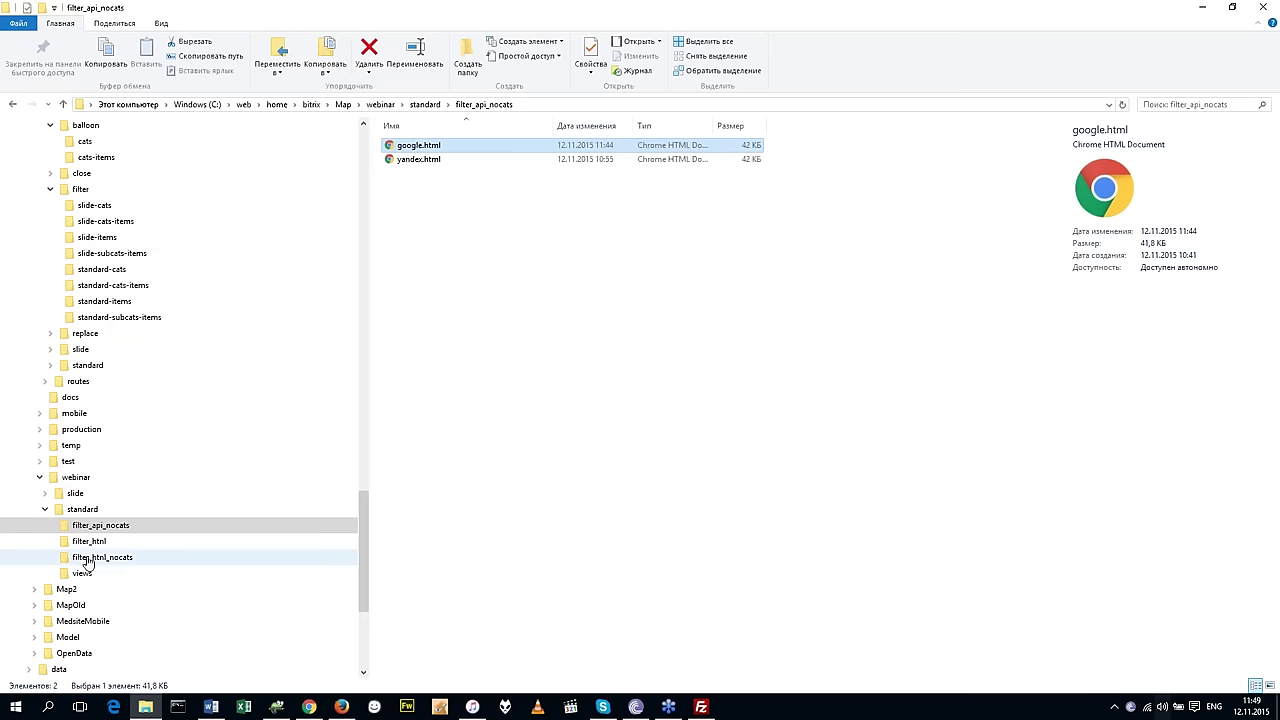
right_click(406, 162)
left_click(492, 238)
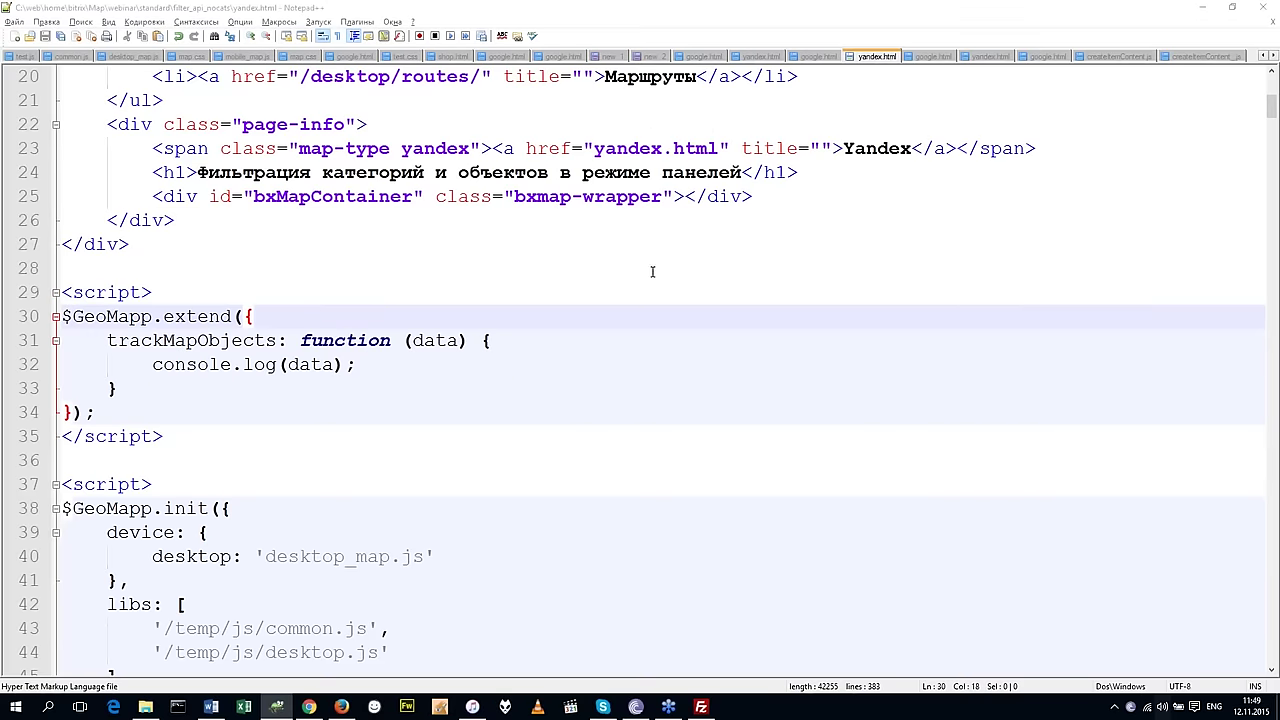
Copy the createItemContent function from google.html, including the comma that precedes it.
left_click(820, 56)
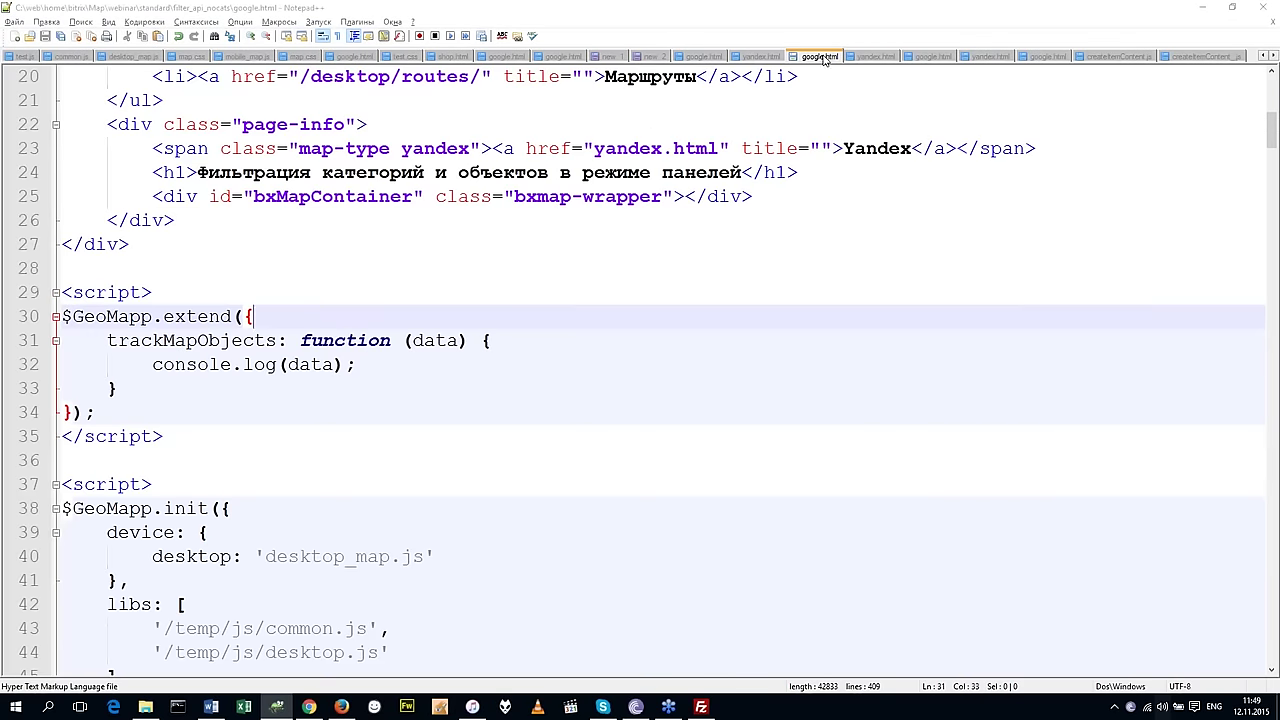
scroll(281, 328, "down", 2)
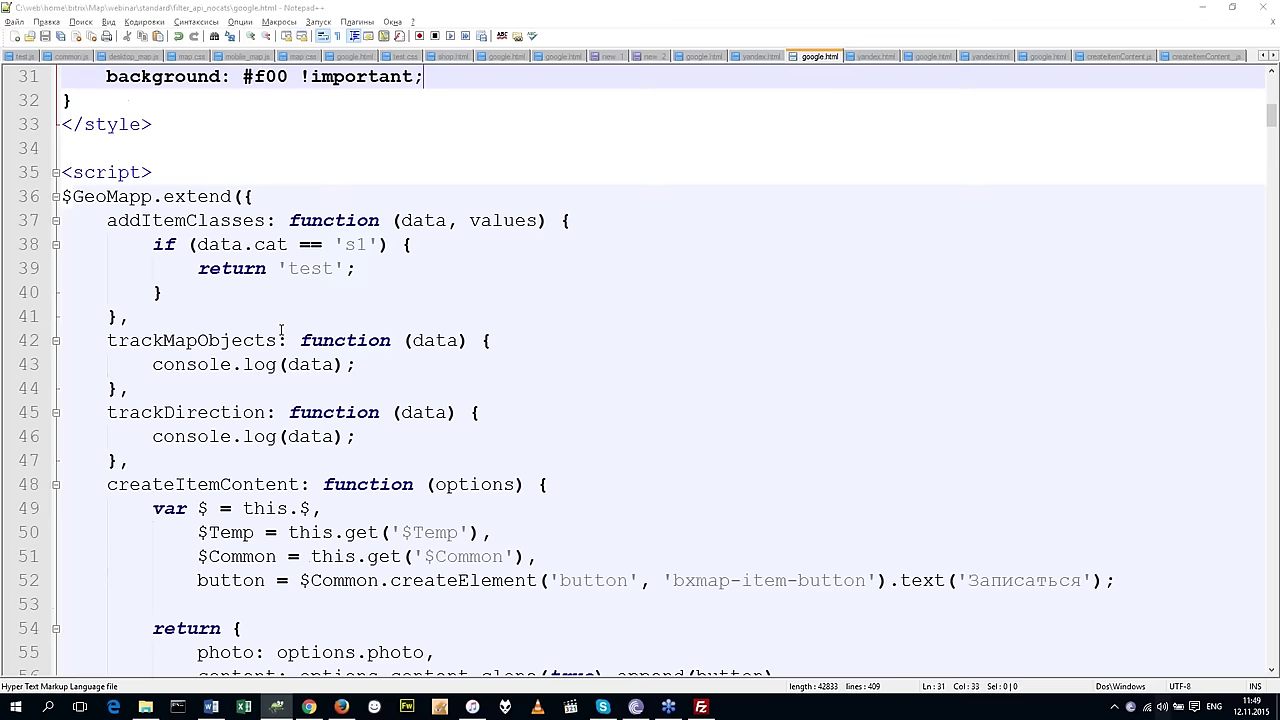
scroll(270, 341, "down", 2)
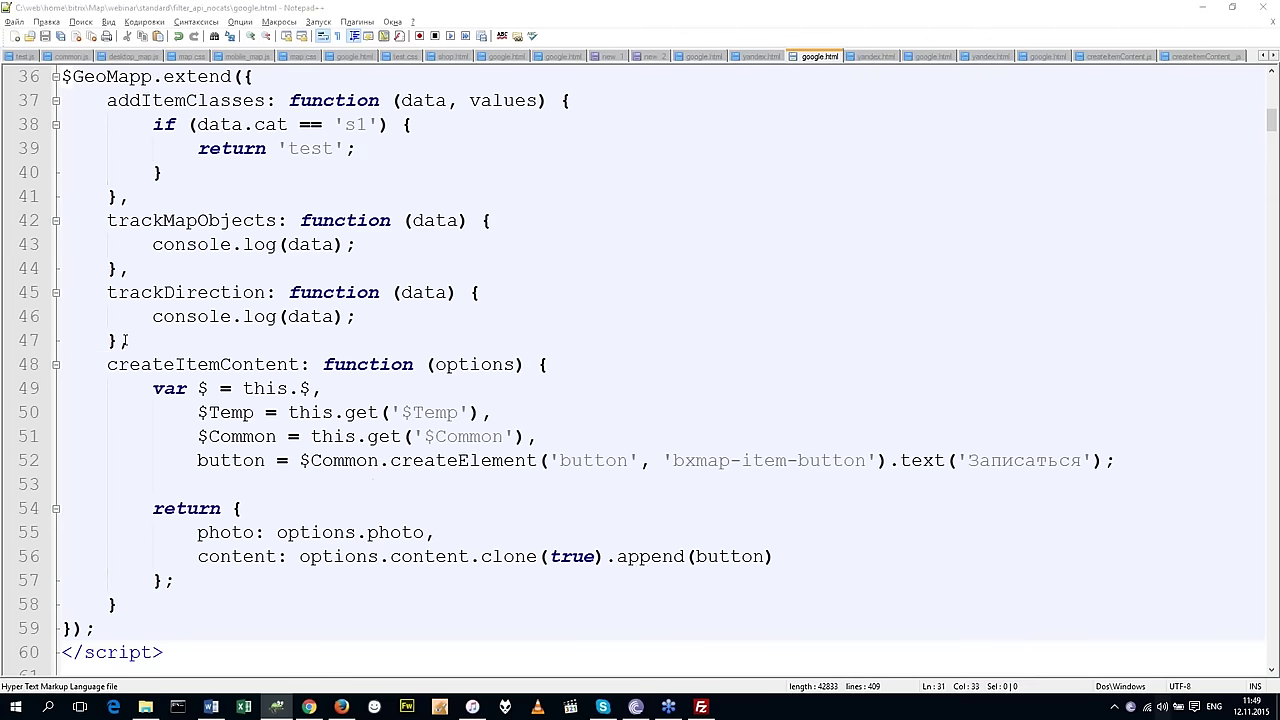
left_click(120, 340)
key("shift+Down")
key("shift+Down")
key("shift+Down")
key("shift+Down")
key("shift+Down")
key("shift+Down")
key("shift+Down")
key("shift+Down")
key("shift+Down")
key("shift+Down")
key("shift+Down")
key("ctrl+c")
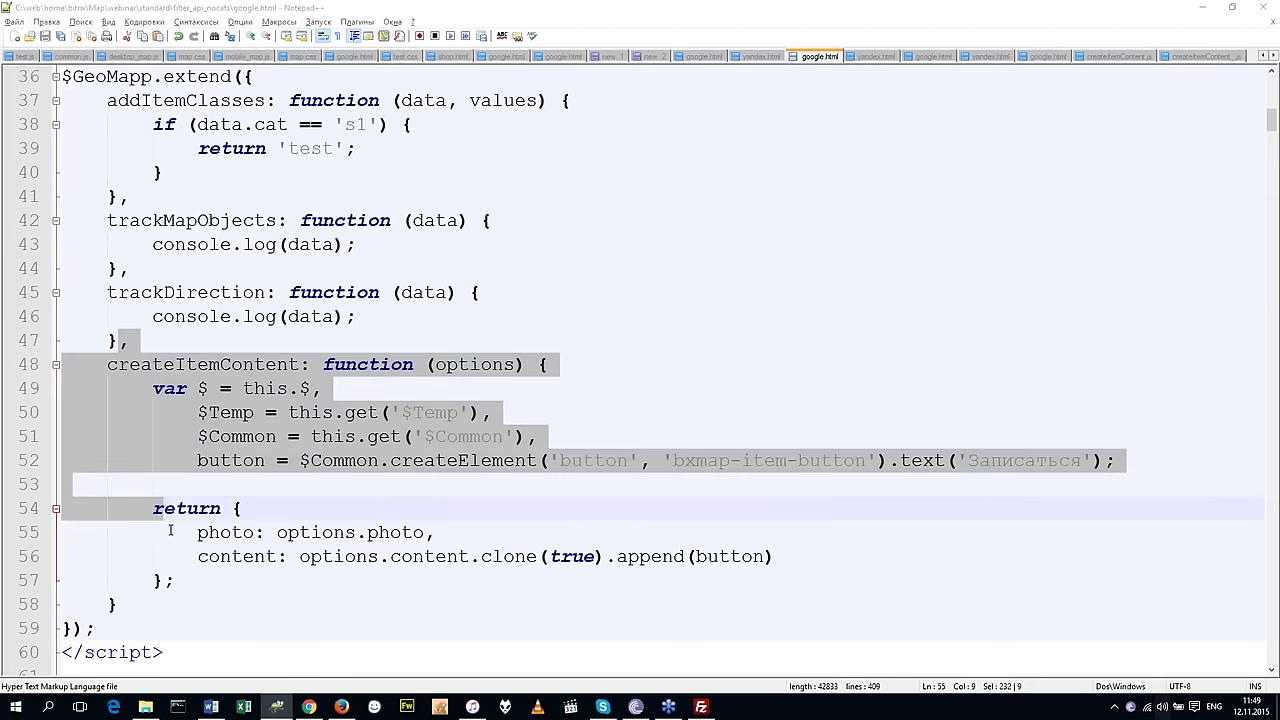
Paste the createItemContent function after trackMapObjects in the $GeoMapp.extend block of yandex.html.
left_click(873, 57)
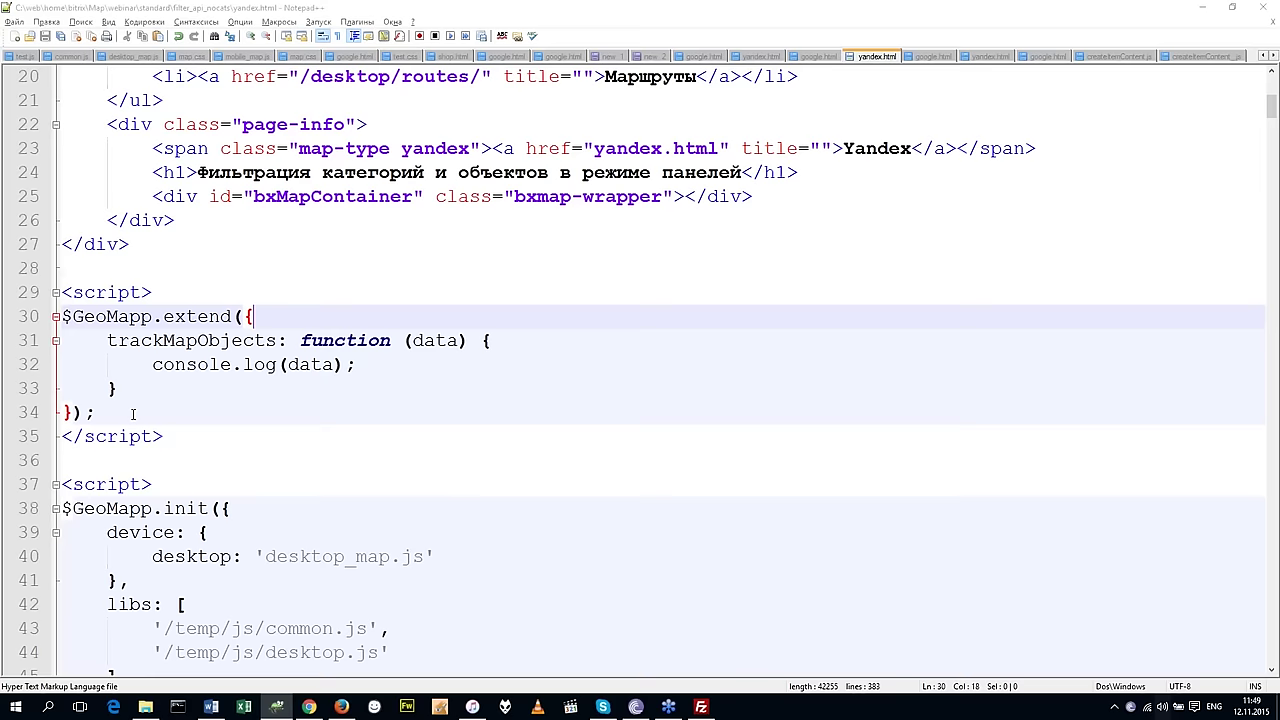
left_click(138, 392)
key("ctrl+v")
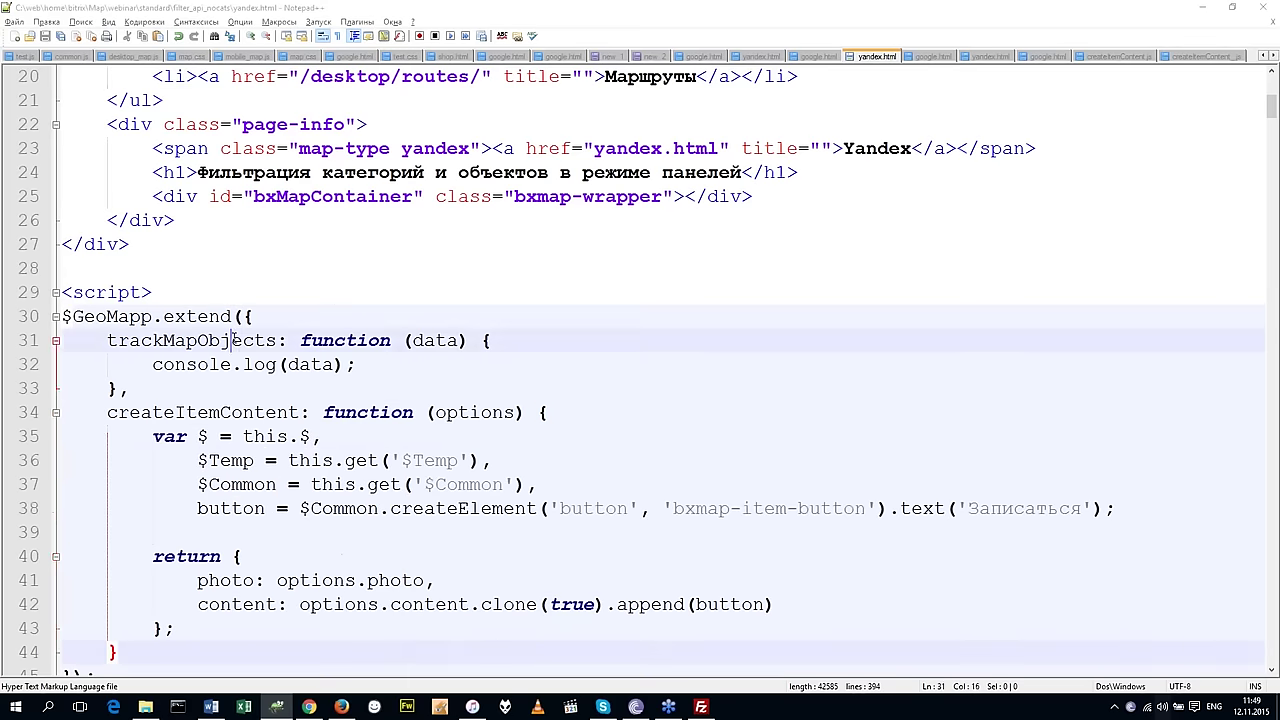
left_click(268, 462)
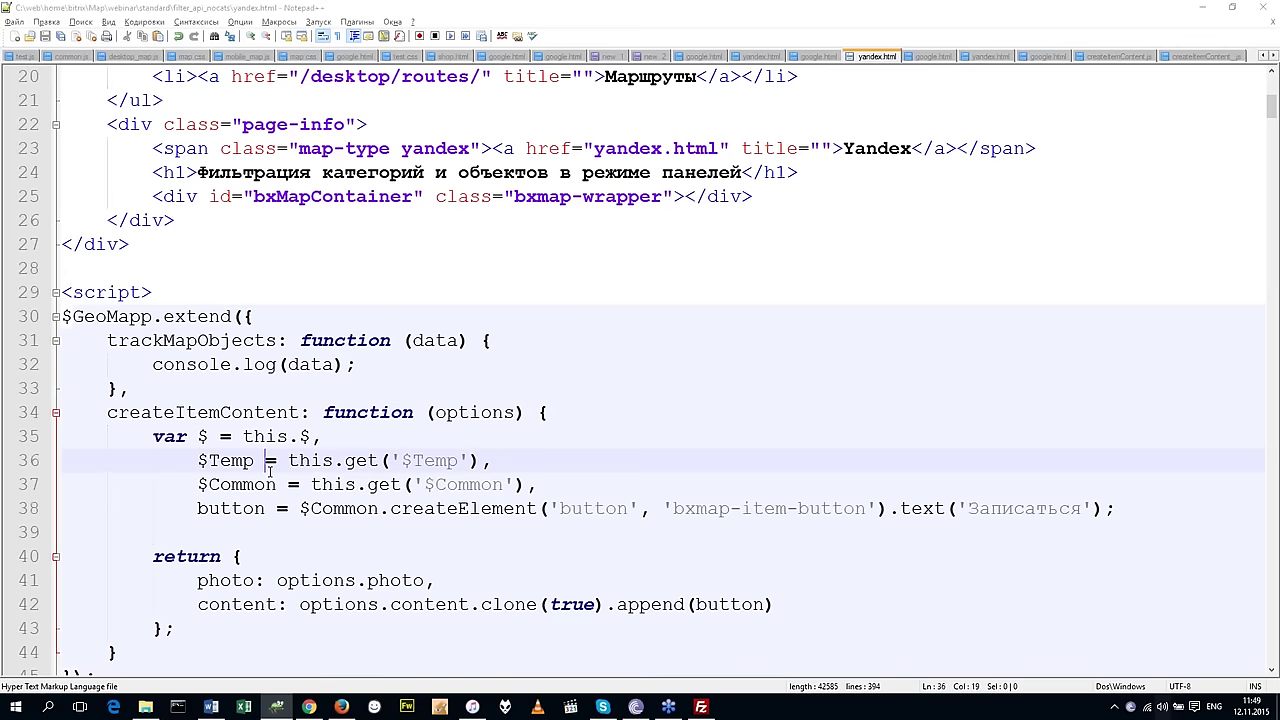
Switch to Firefox, reload the Yandex map page and open the cafe marker's card to check for the added button.
left_click(401, 484)
scroll(401, 480, "down", 2)
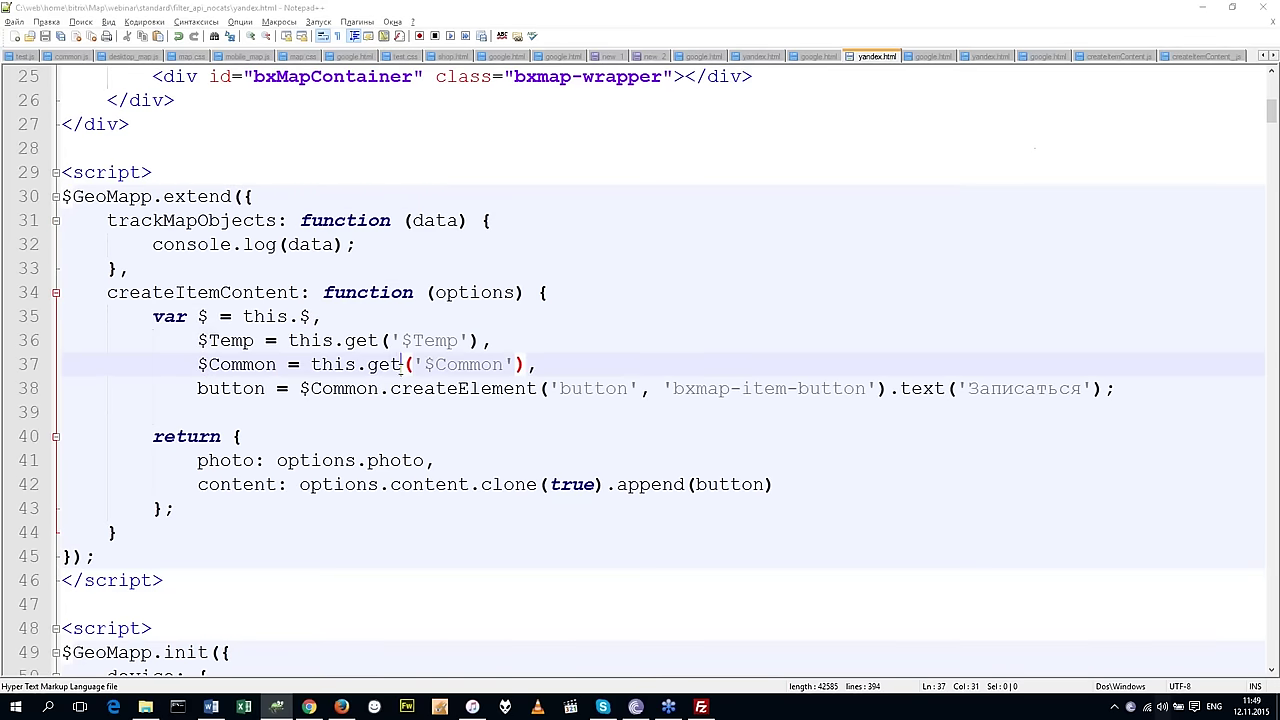
left_click(341, 707)
key("F5")
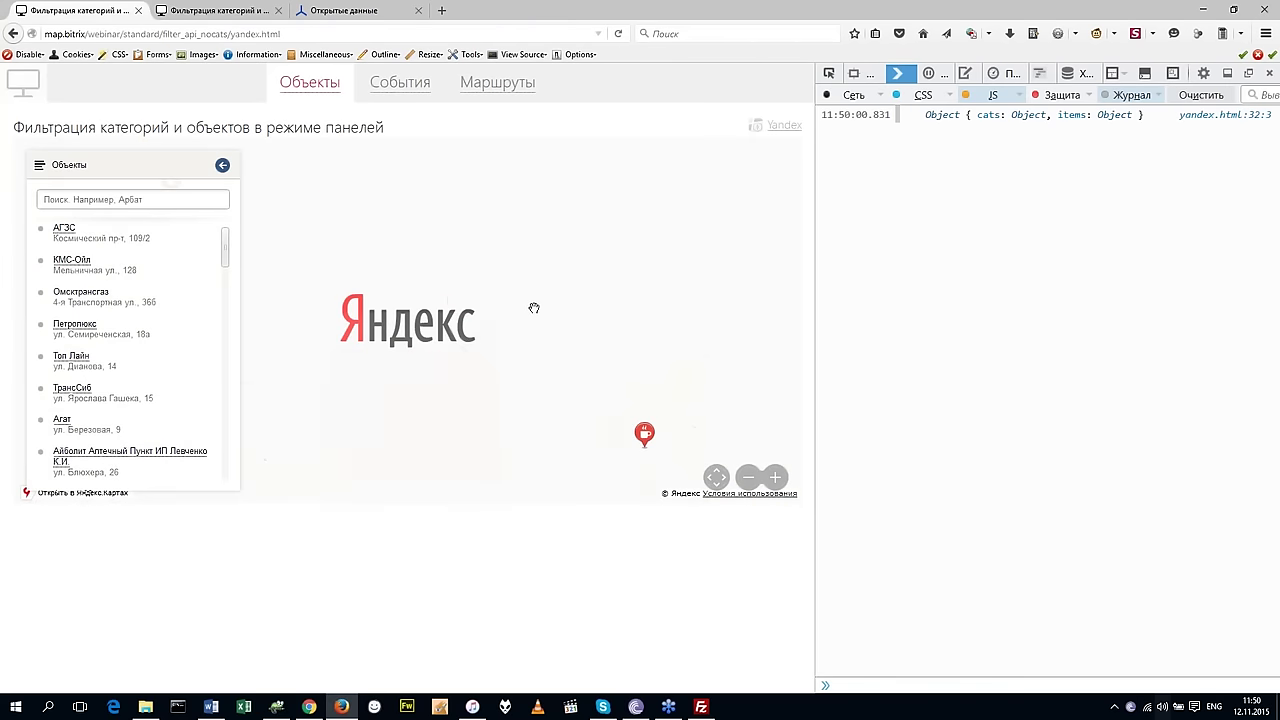
left_click(644, 433)
left_click(644, 433)
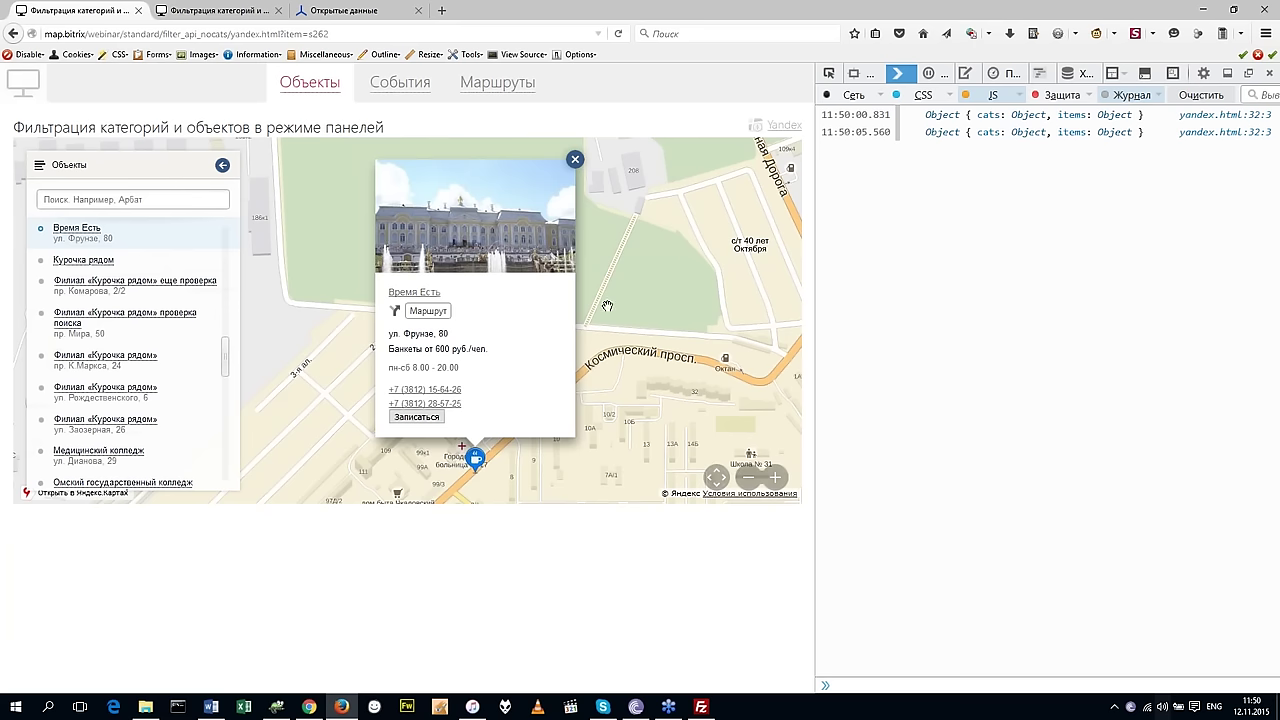
Return to yandex.html in Notepad++ and examine the $Common declaration and the createElement call in createItemContent.
mouse_move(284, 713)
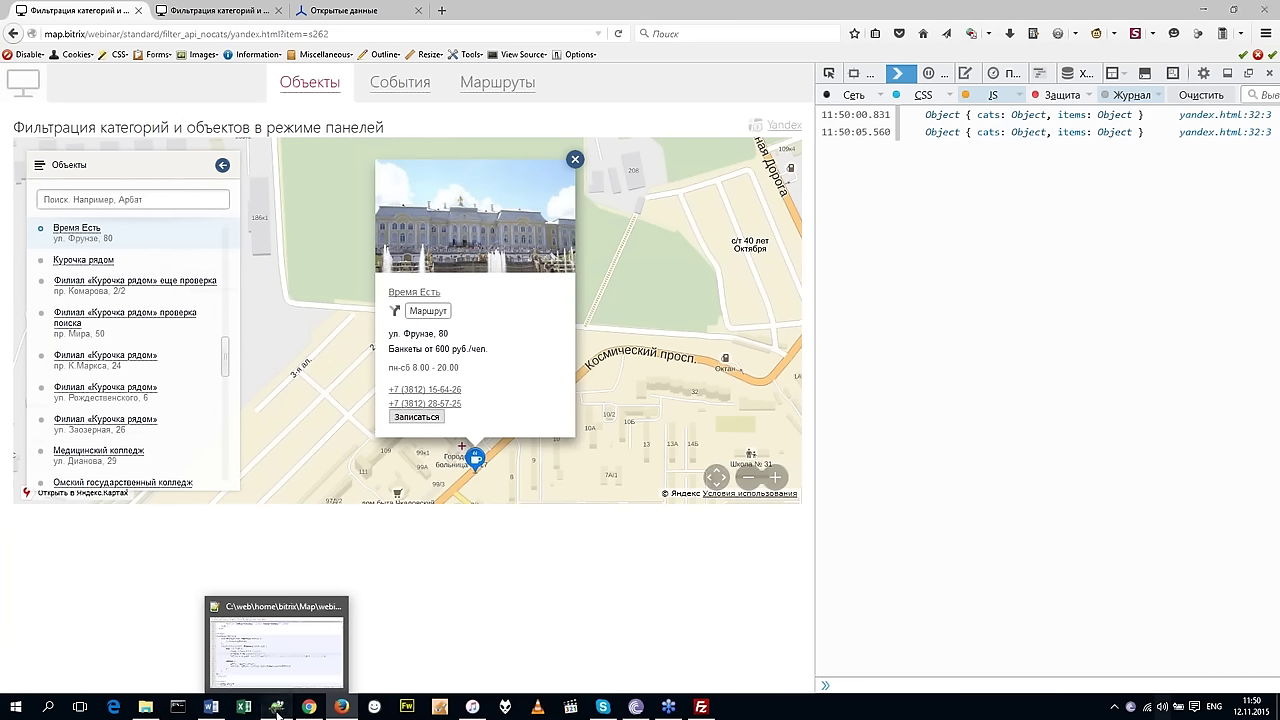
left_click(277, 713)
left_click(458, 364)
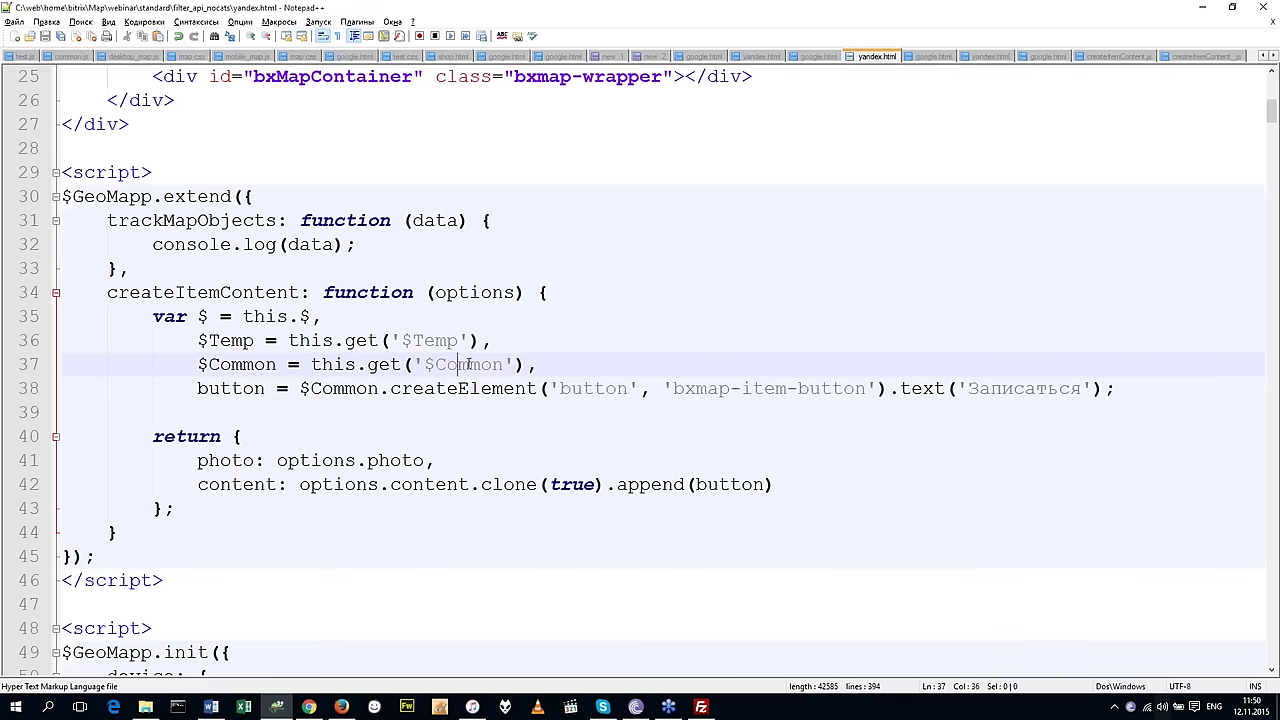
left_click_drag(538, 364, 29, 348)
left_click(276, 364)
left_click_drag(538, 364, 8, 343)
left_click(243, 364)
left_click(514, 332)
left_click(563, 365)
double_click(242, 364)
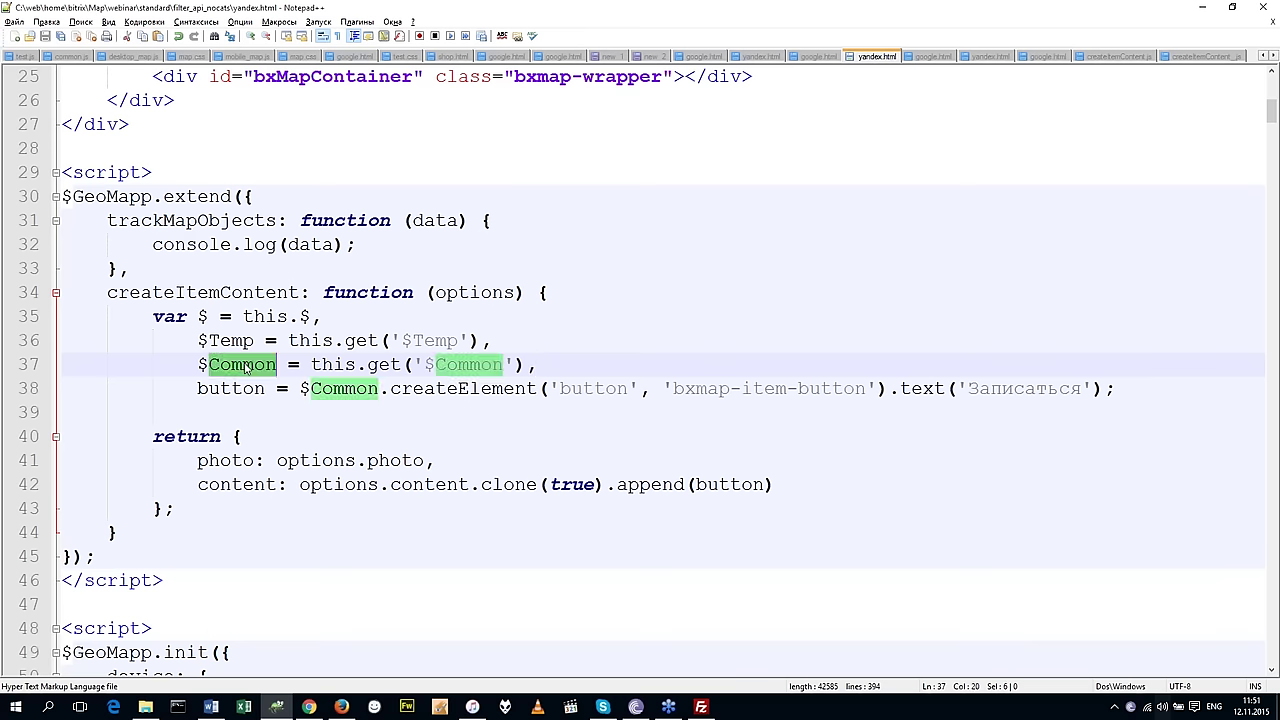
double_click(437, 390)
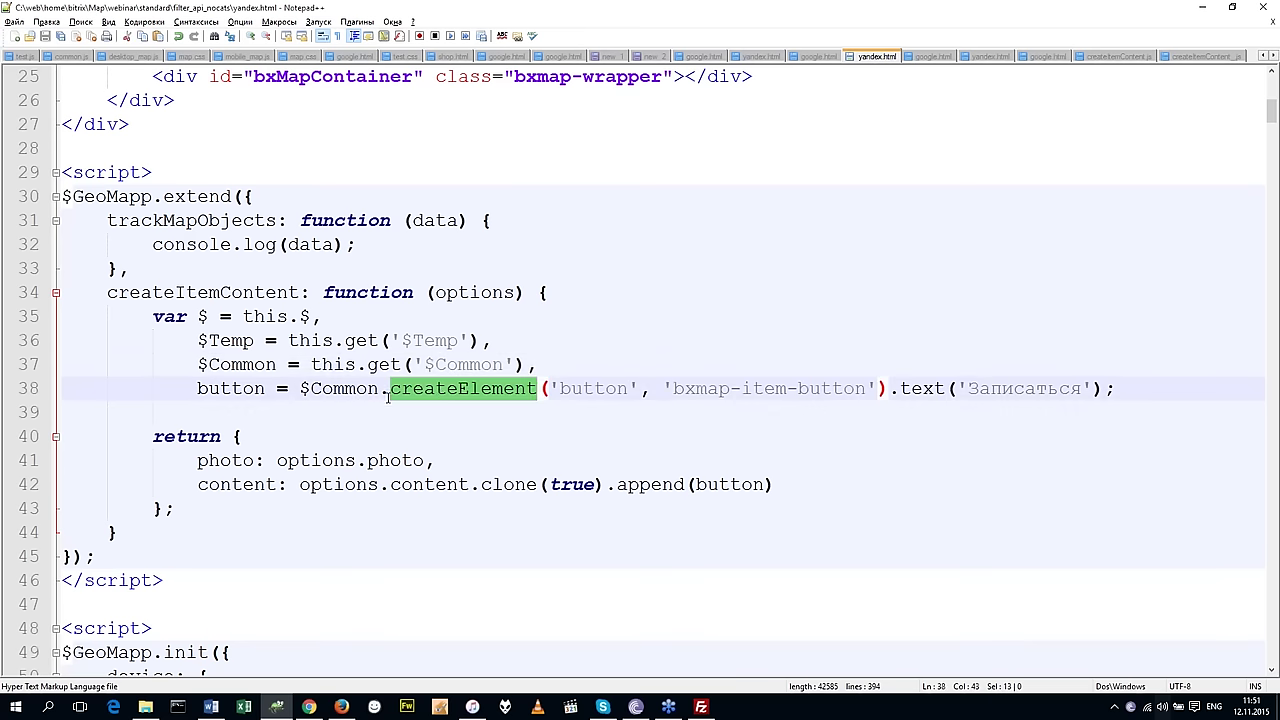
Remove Common.createElement from the button assignment in createItemContent, leaving a direct $ call.
left_click(311, 388)
left_click_drag(311, 388, 538, 390)
key("Delete")
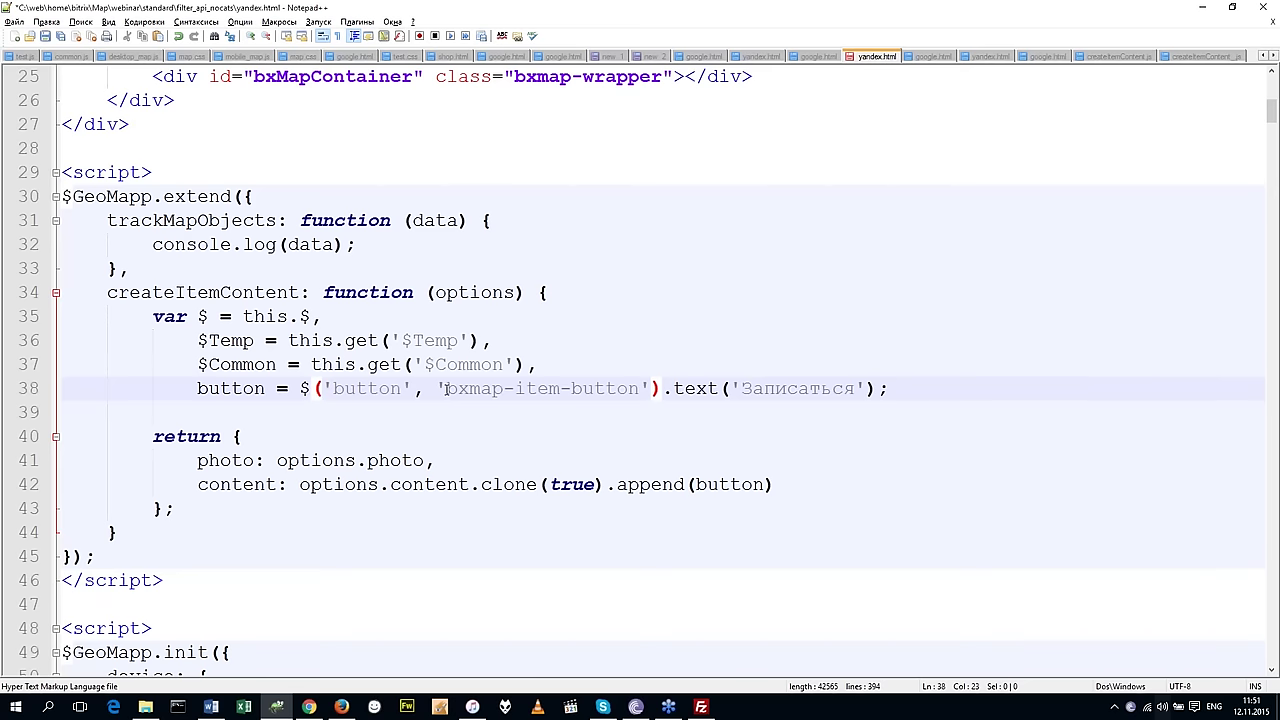
Move 'bxmap-item-button' out of the $ call's arguments into a chained .addClass() before .text(), and save the file.
left_click_drag(437, 388, 652, 388)
key("ctrl+c")
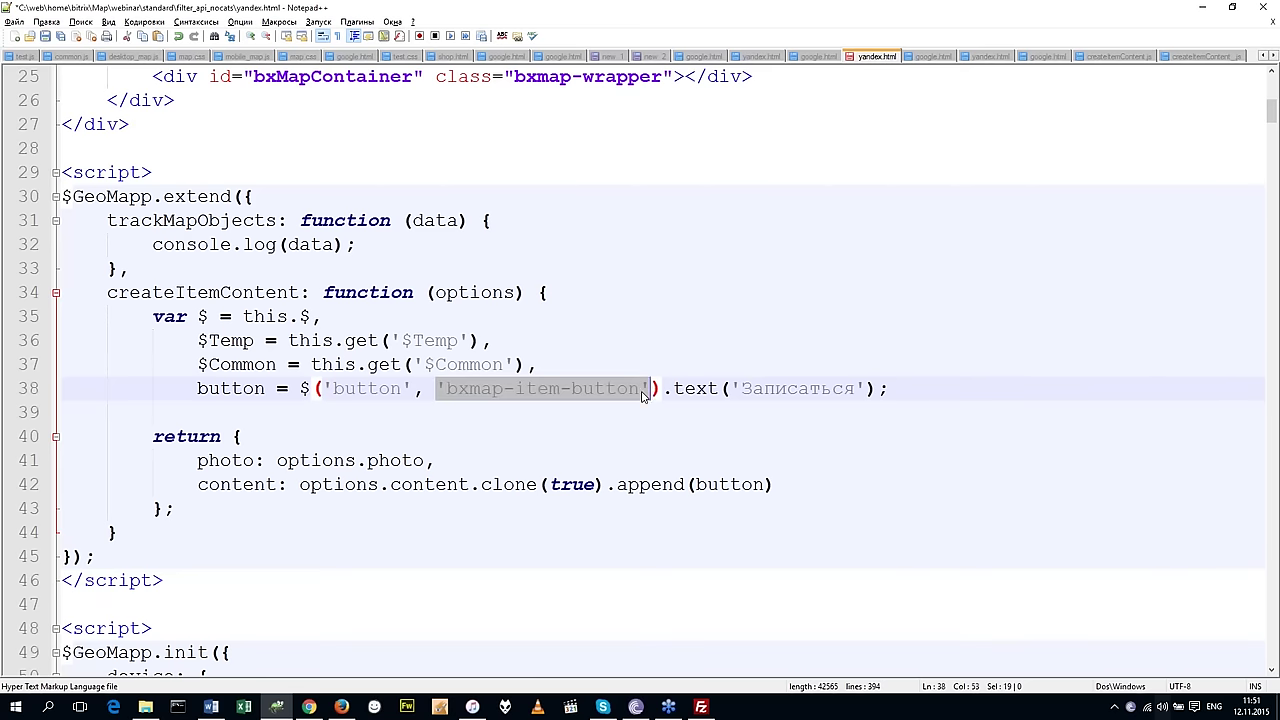
key("BackSpace")
key("BackSpace")
key("BackSpace")
left_click(424, 388)
type(".add")
type("Class()")
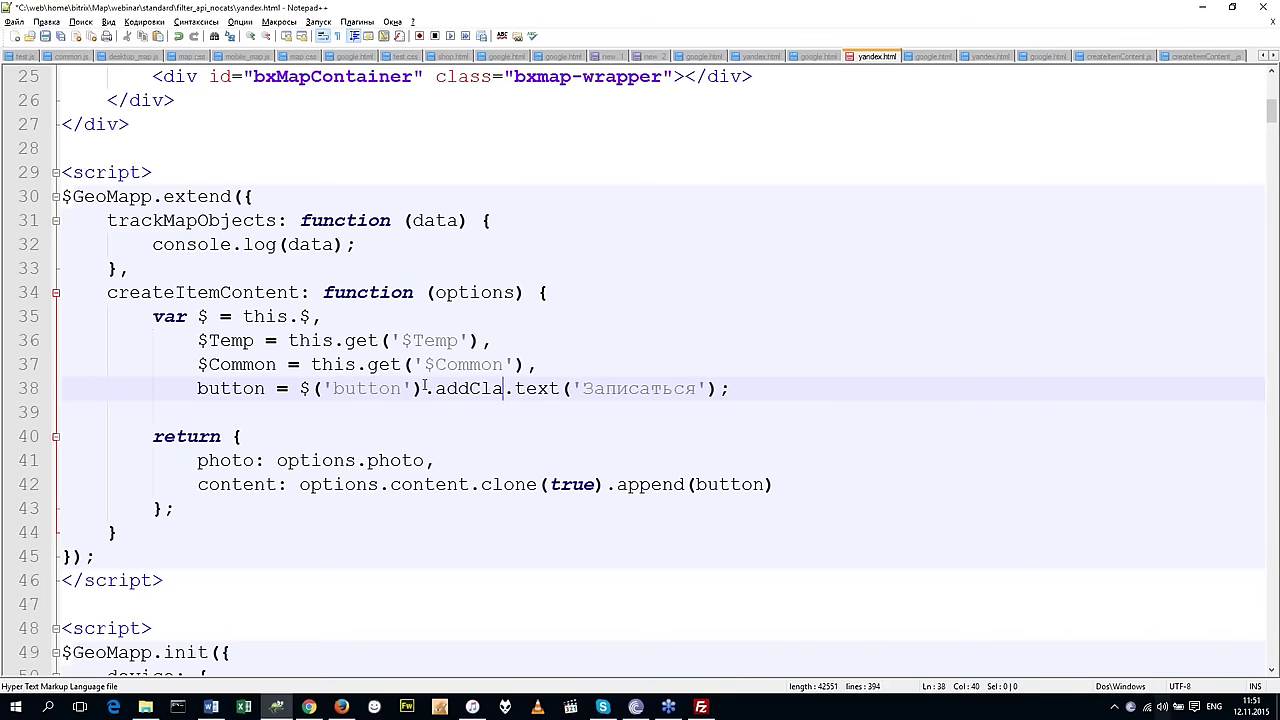
key("ctrl+v")
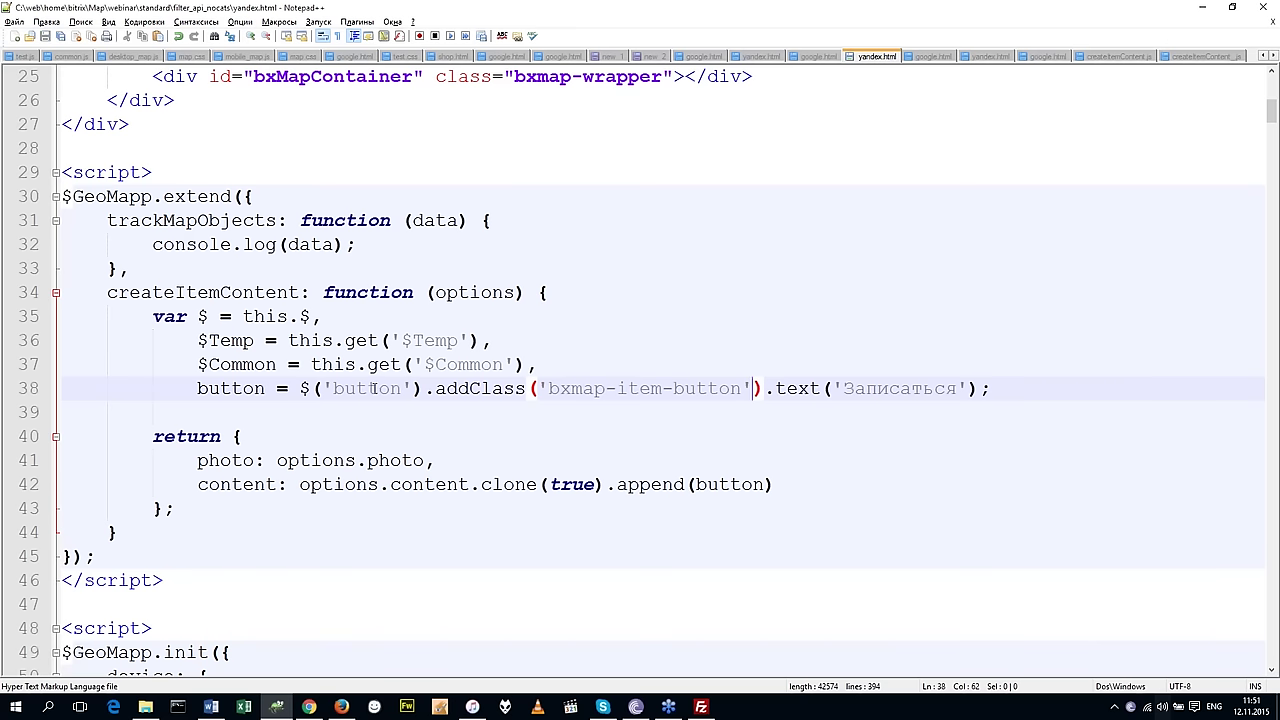
Delete the $Common declaration line from createItemContent and save the file.
left_click(707, 390)
left_click(877, 390)
left_click_drag(562, 364, 505, 341)
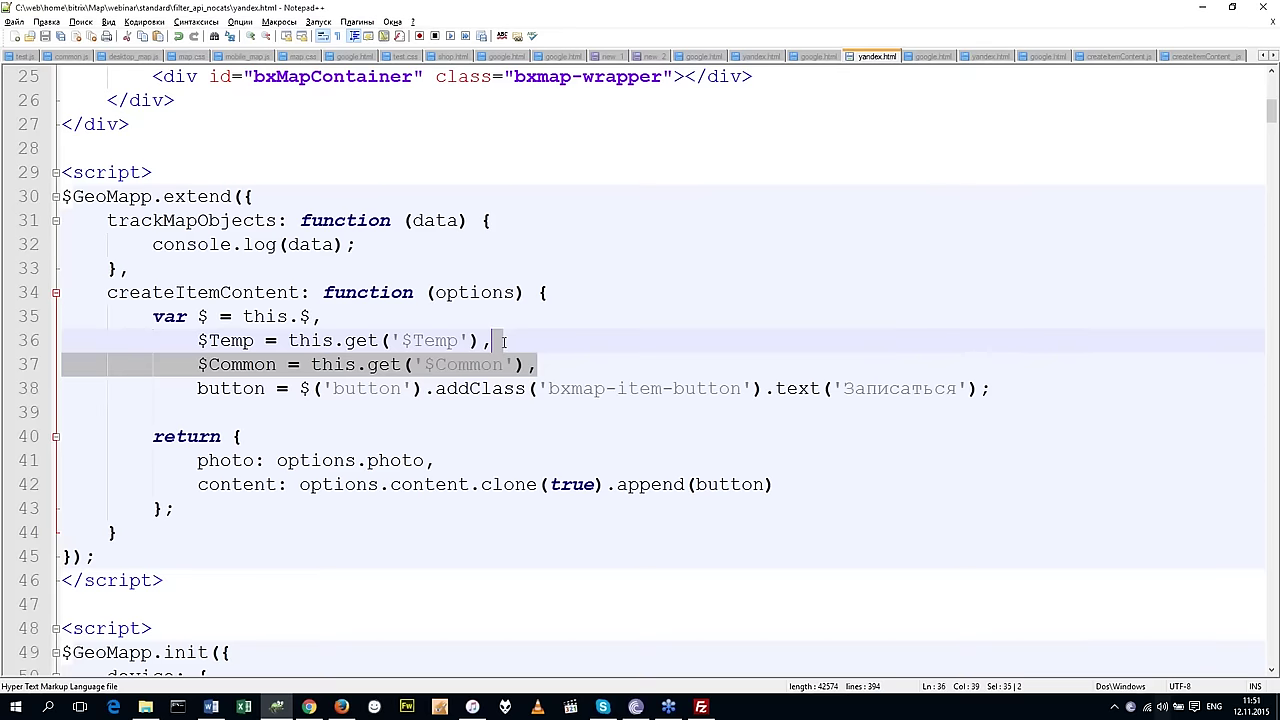
key("Delete")
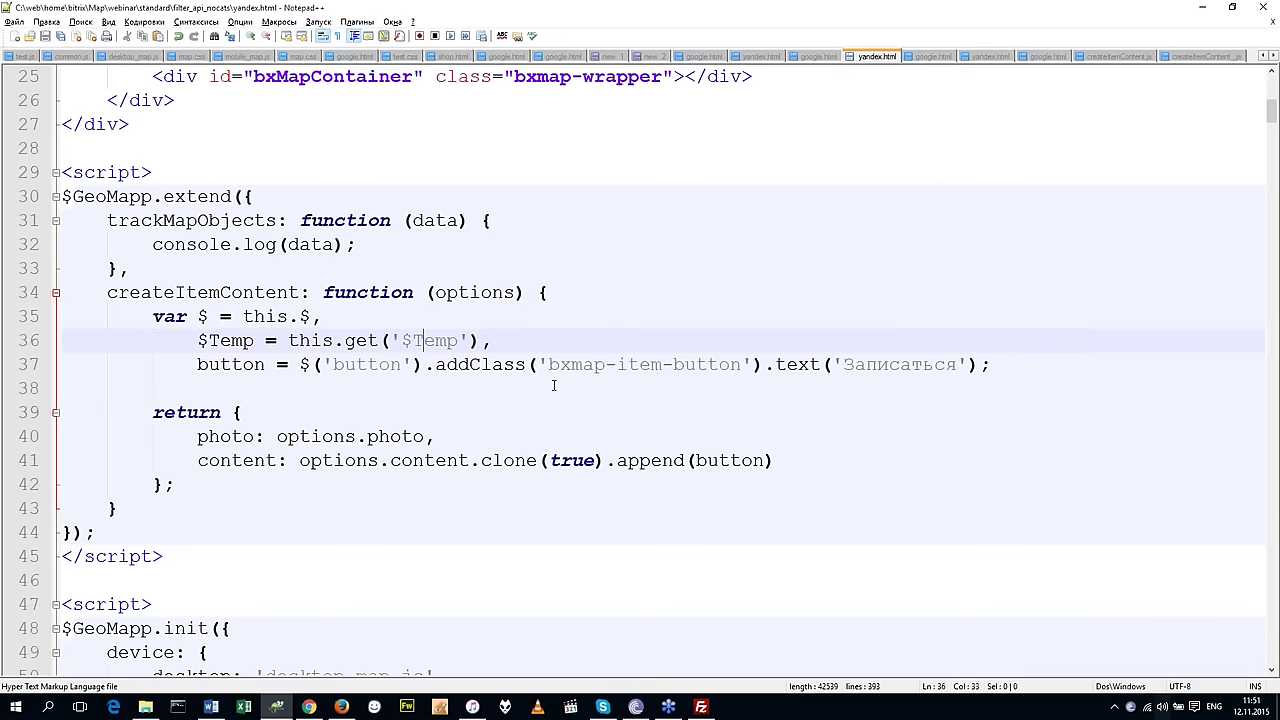
Reload the Yandex map page in Firefox and inspect the button in the selected item's card.
left_click(342, 708)
key("F5")
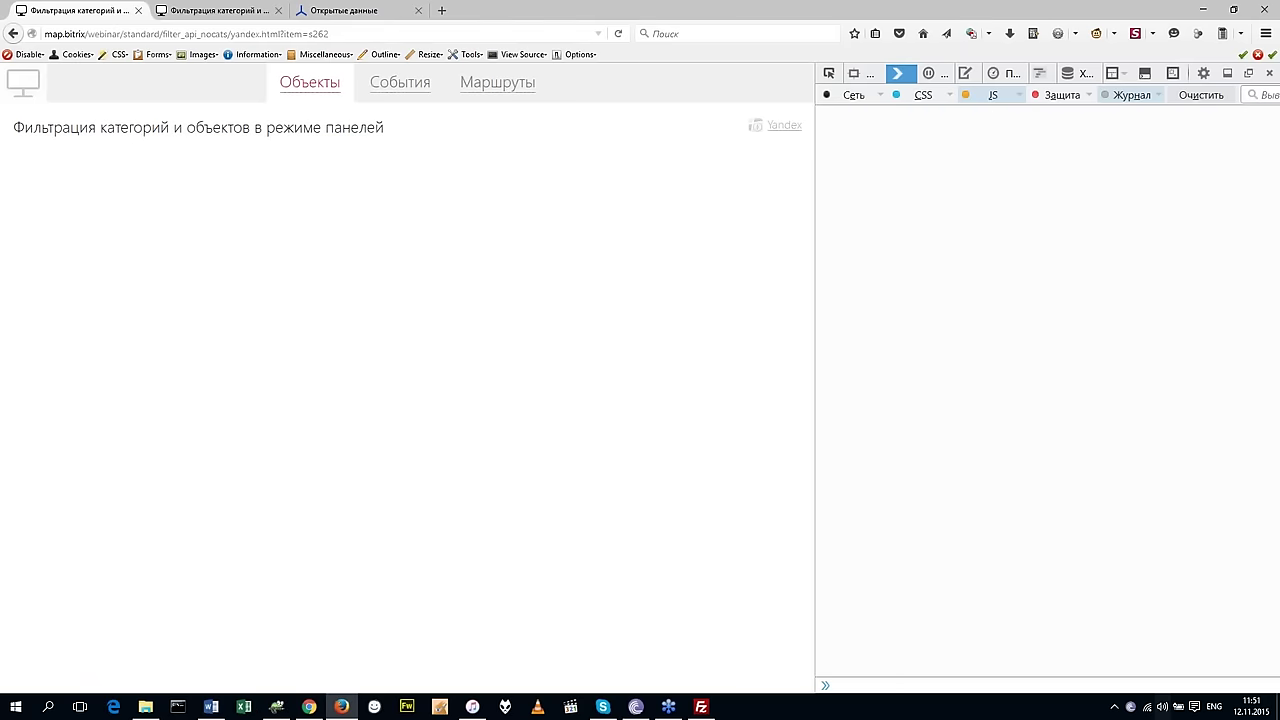
left_click(644, 432)
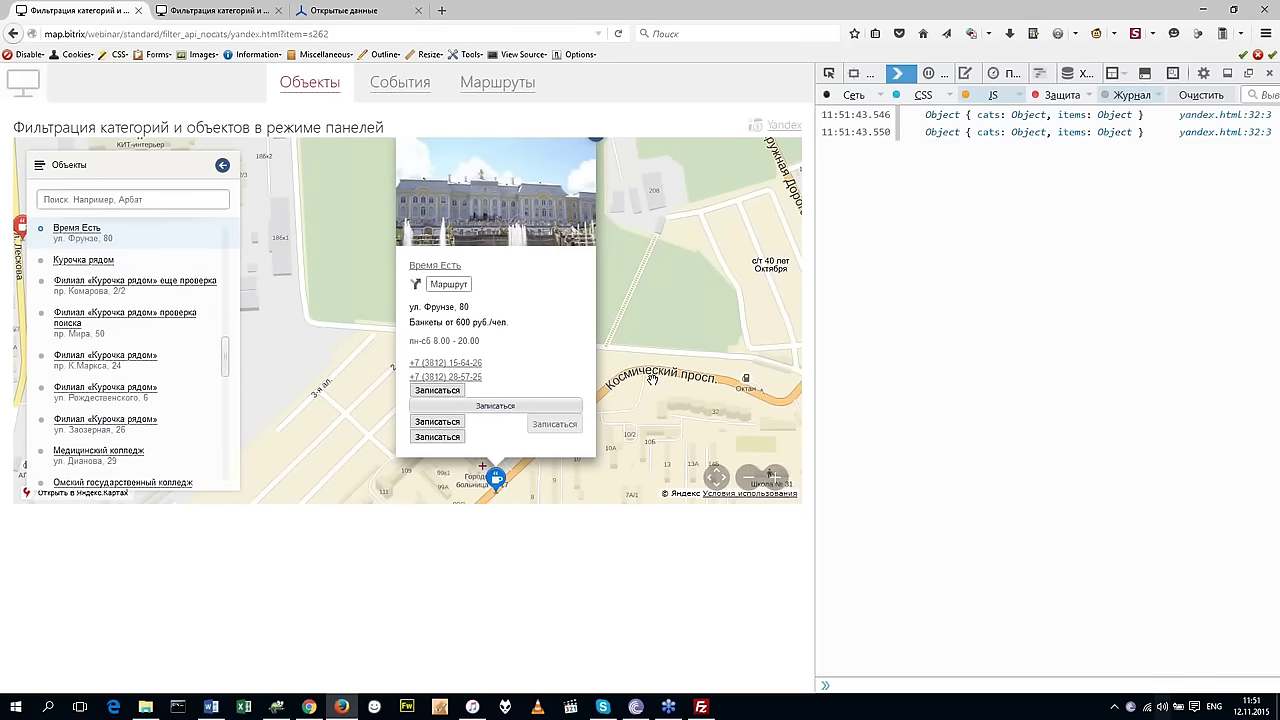
left_click_drag(665, 377, 645, 378)
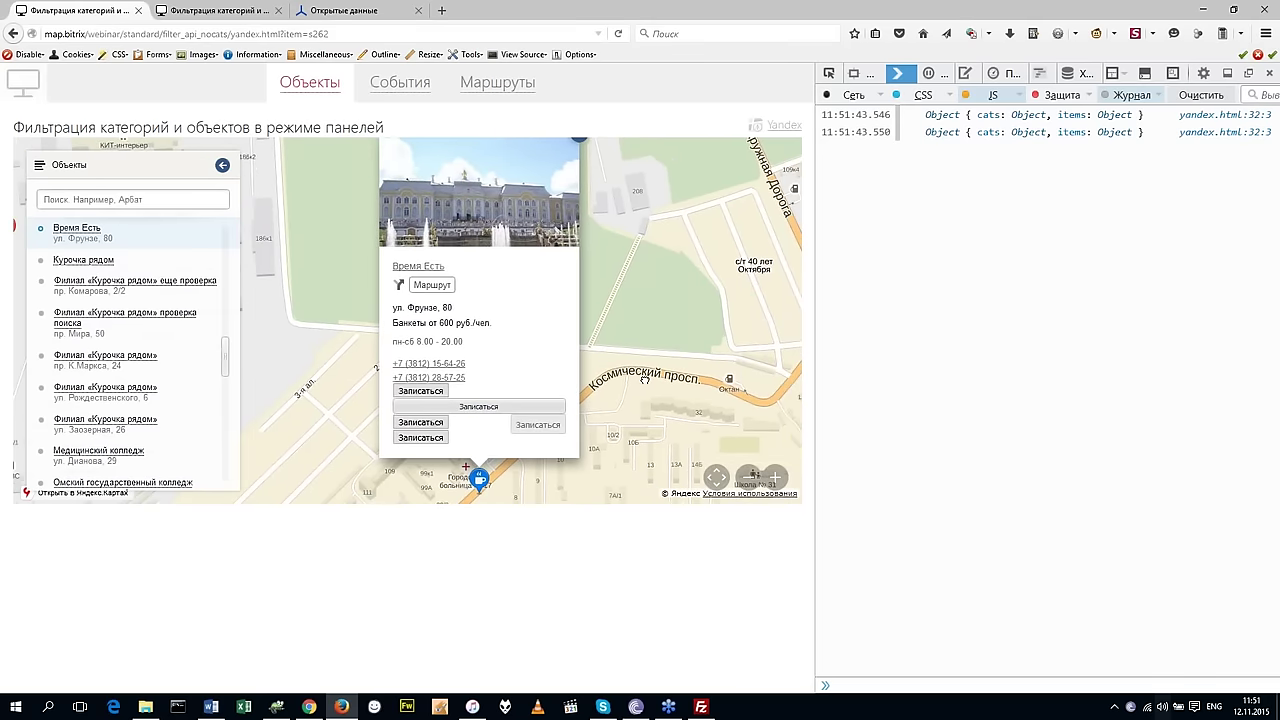
Back in Notepad++, change the button assignment's $ argument to '<button>' and save yandex.html.
key("alt+Tab")
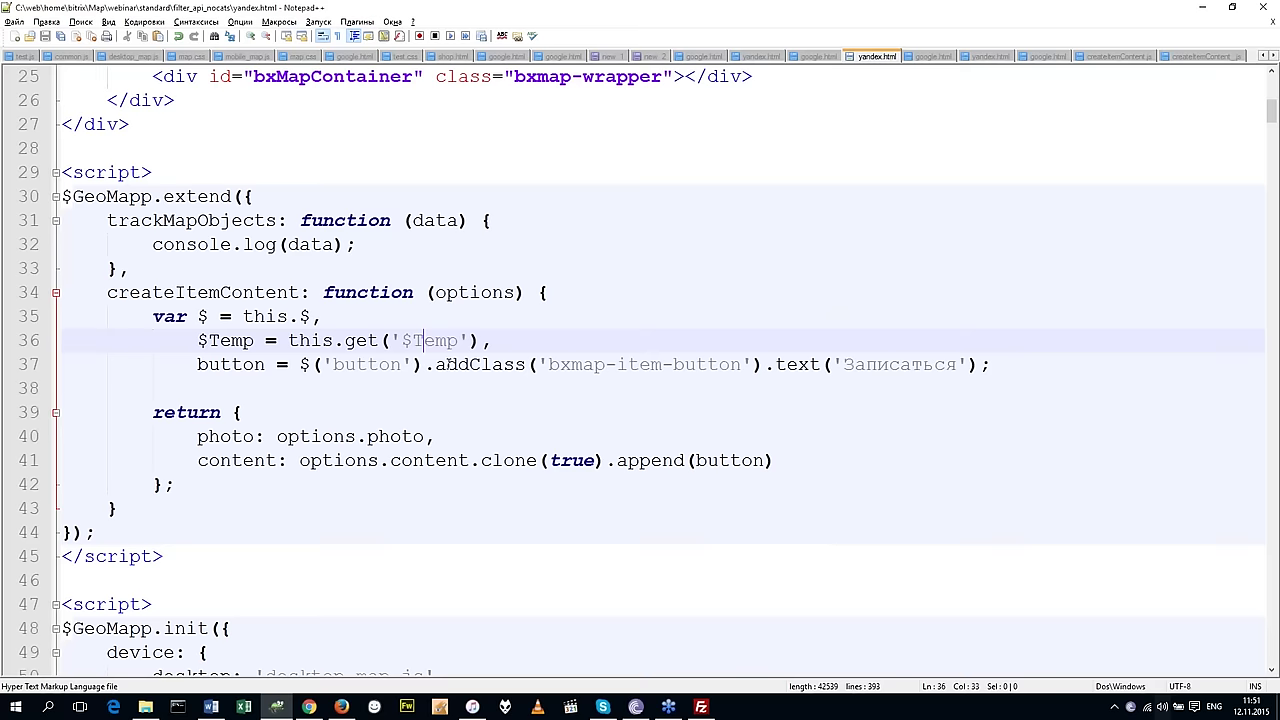
double_click(230, 364)
left_click(478, 364)
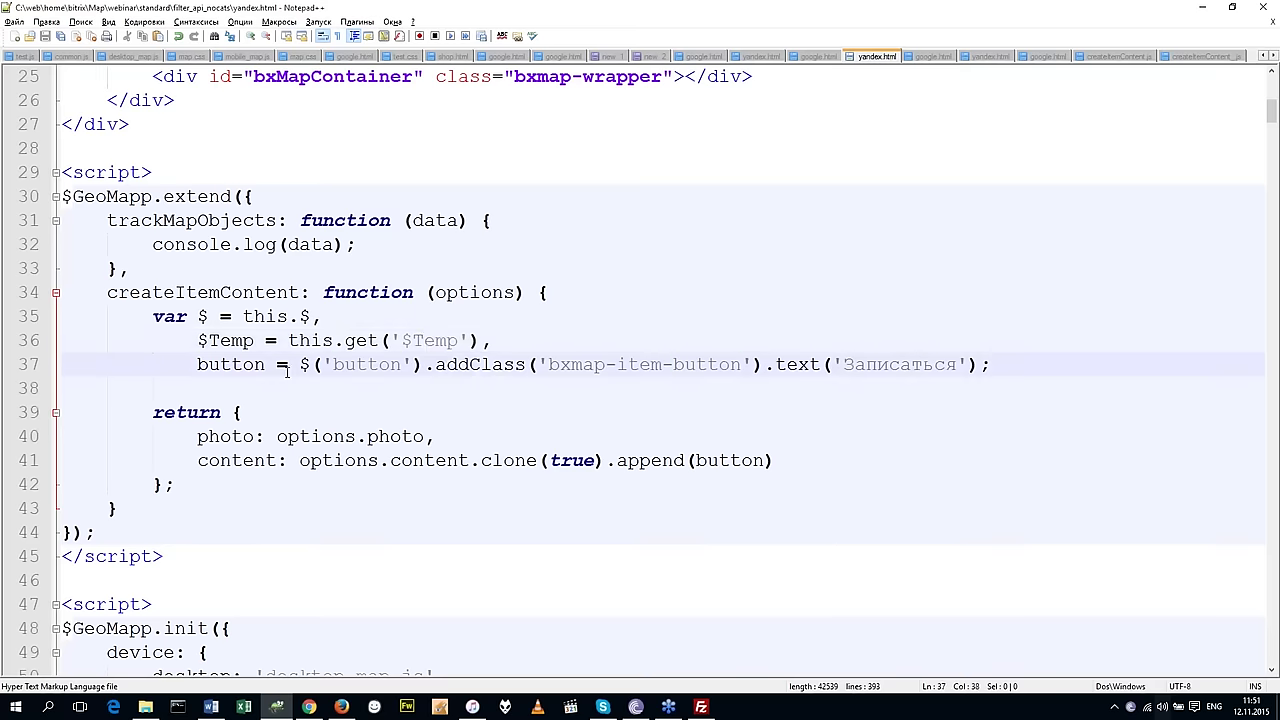
left_click(332, 364)
type("<")
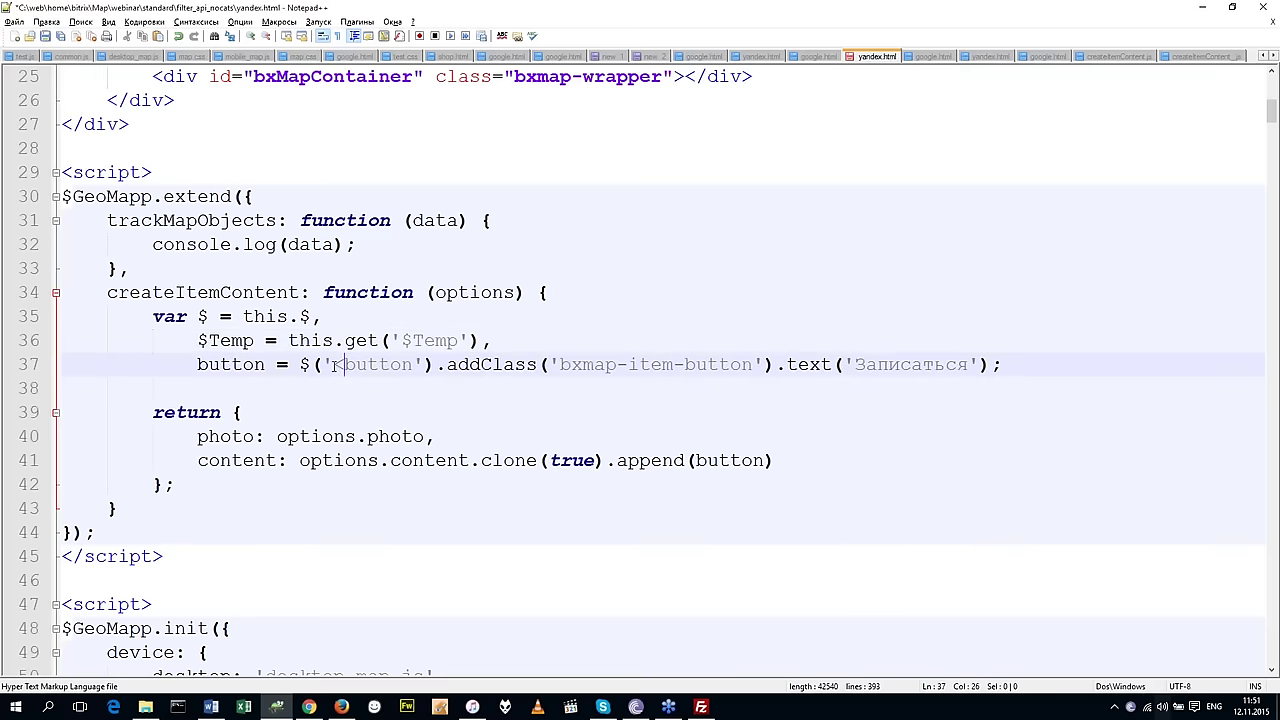
key("ctrl+Right")
type(">")
key("ctrl+s")
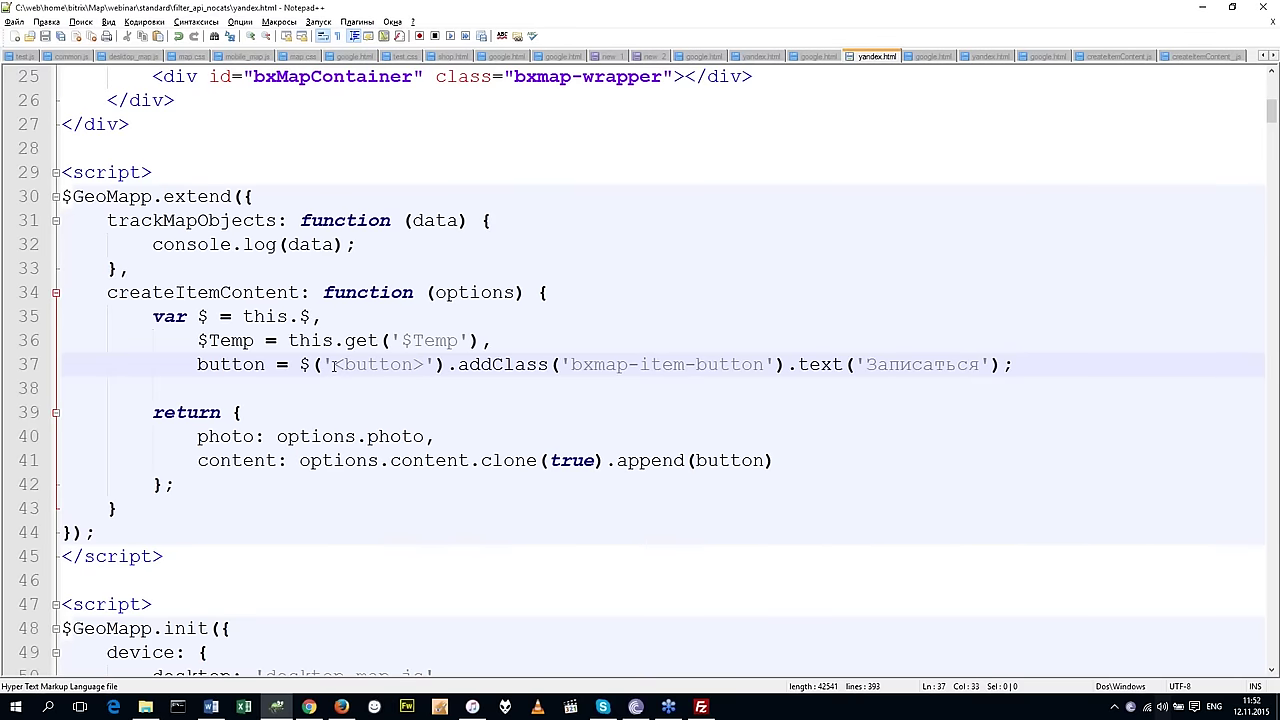
Reload the map page in Firefox again and check the corrected button in the item card.
key("alt+Tab")
key("F5")
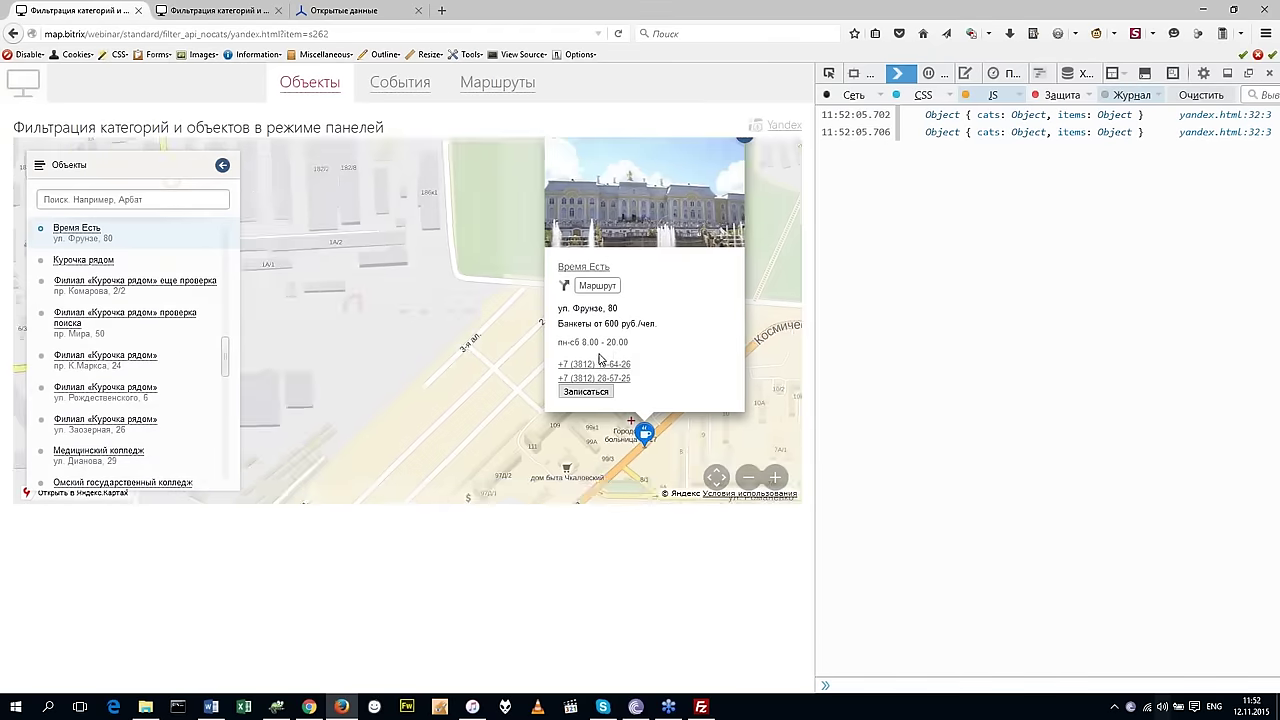
left_click_drag(723, 388, 705, 384)
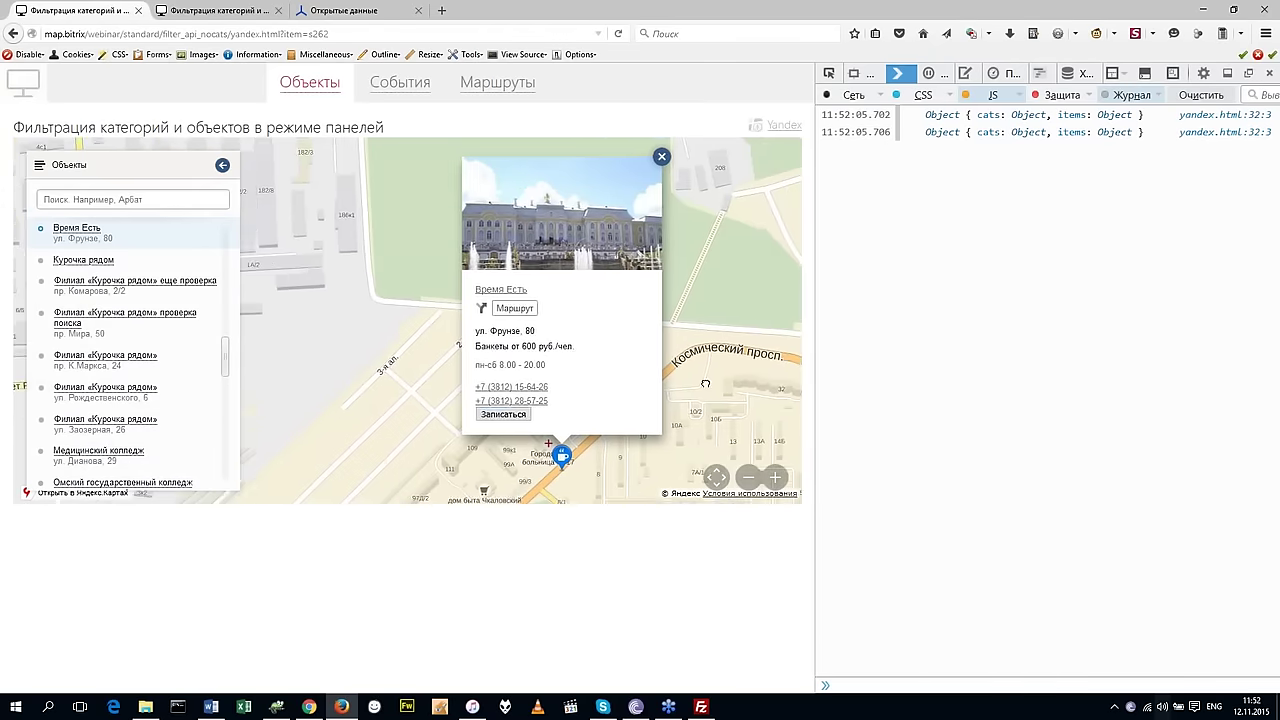
Return to Notepad++ and examine the $Temp declaration, the returned options.photo value and the function's options parameter.
key("alt+Tab")
double_click(240, 343)
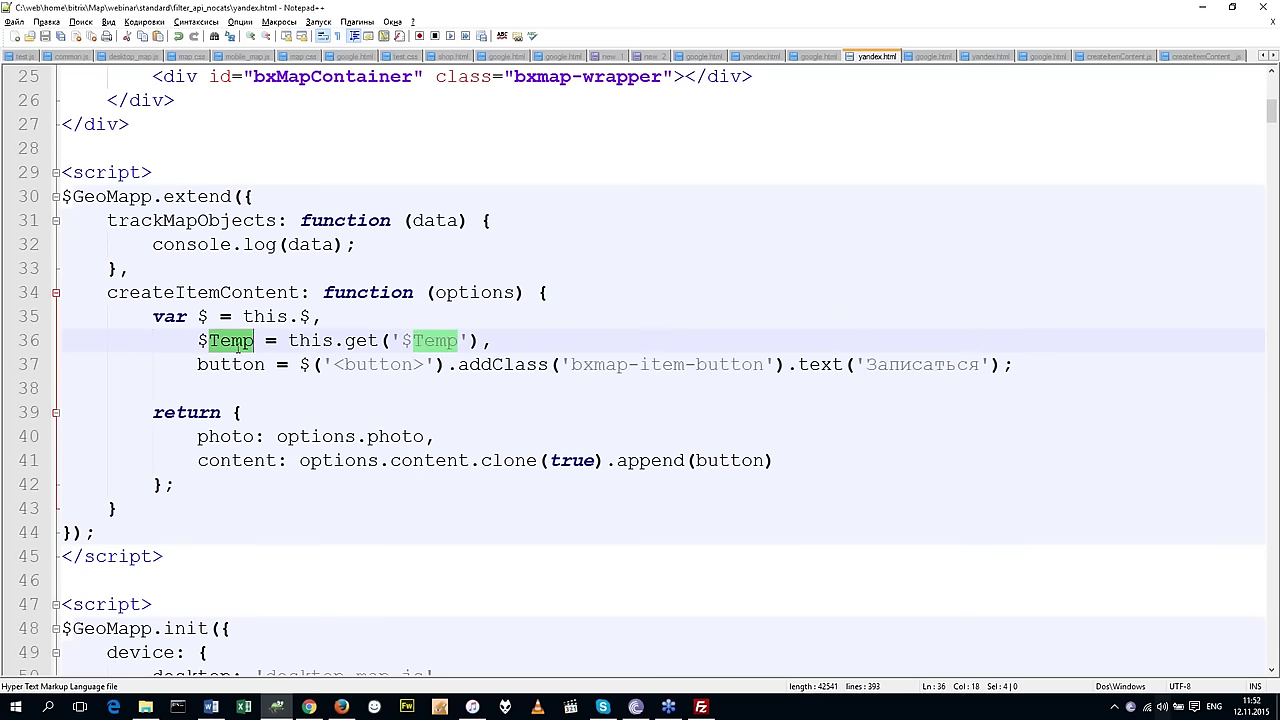
left_click(500, 347)
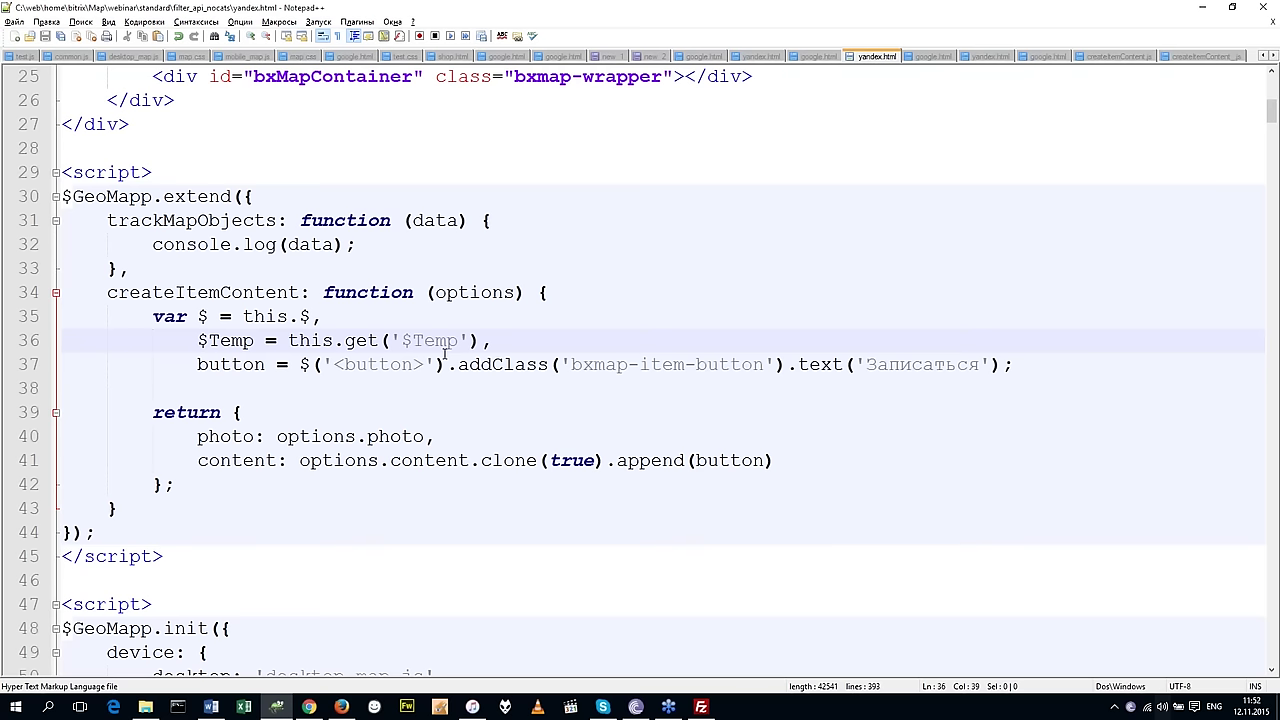
left_click(278, 437)
left_click_drag(278, 437, 425, 437)
left_click(465, 434)
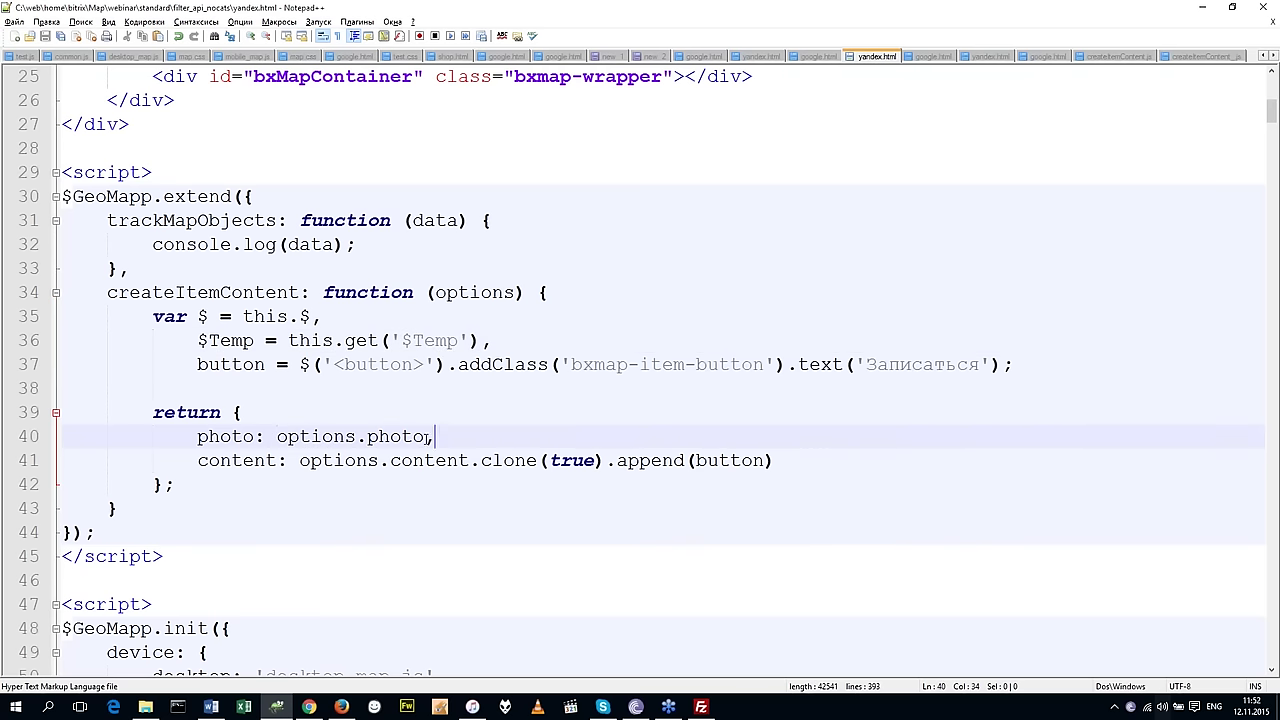
left_click(423, 437)
left_click_drag(420, 437, 366, 437)
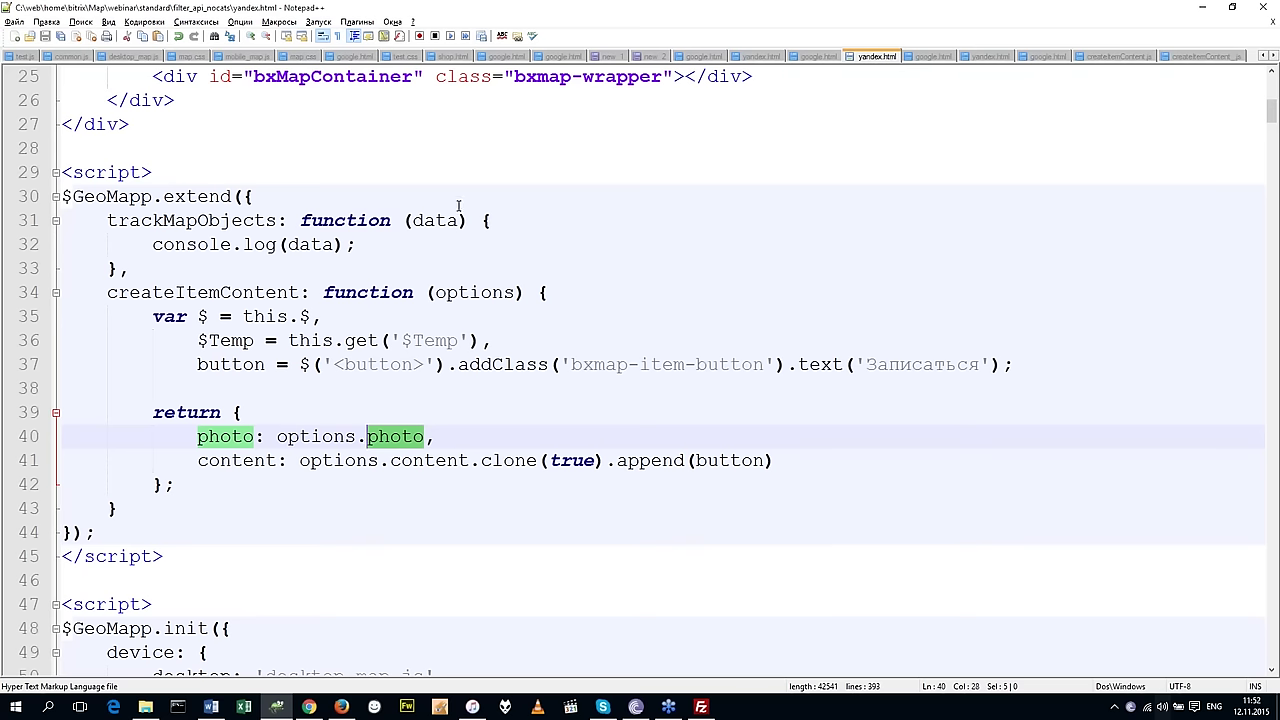
double_click(474, 292)
left_click(450, 440)
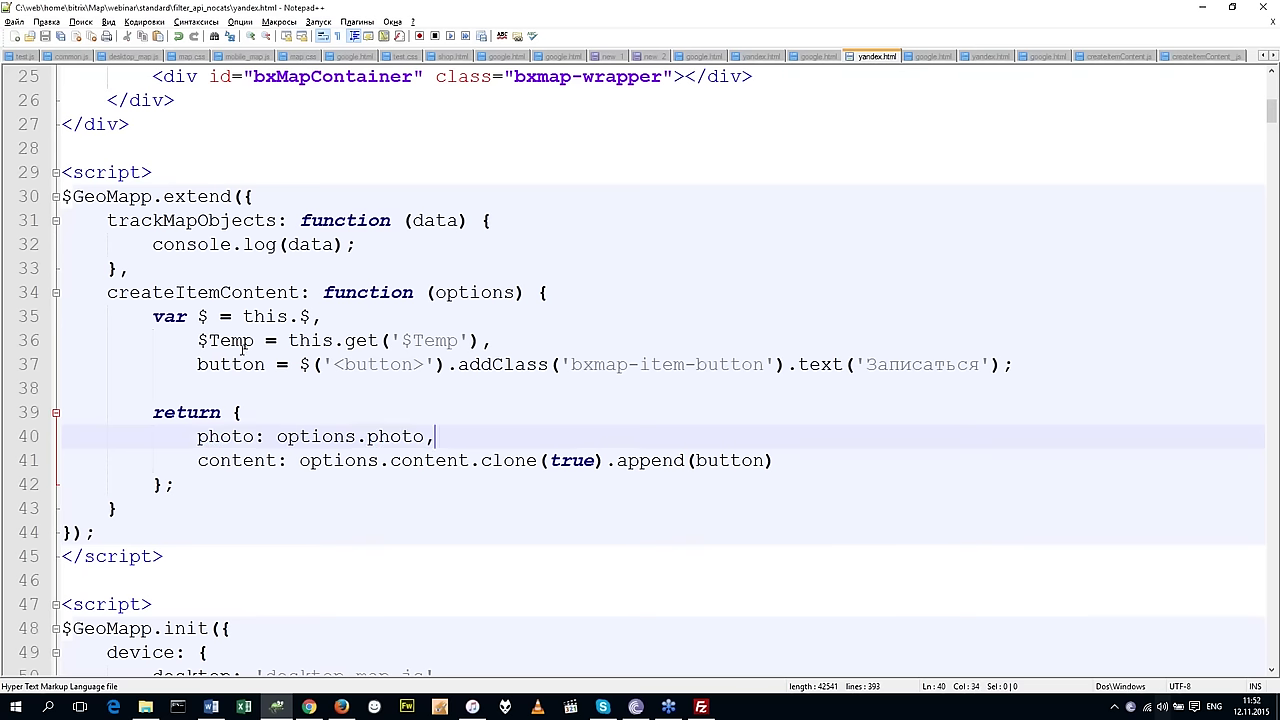
Delete the $Temp declaration line from createItemContent and save the file.
left_click(511, 340)
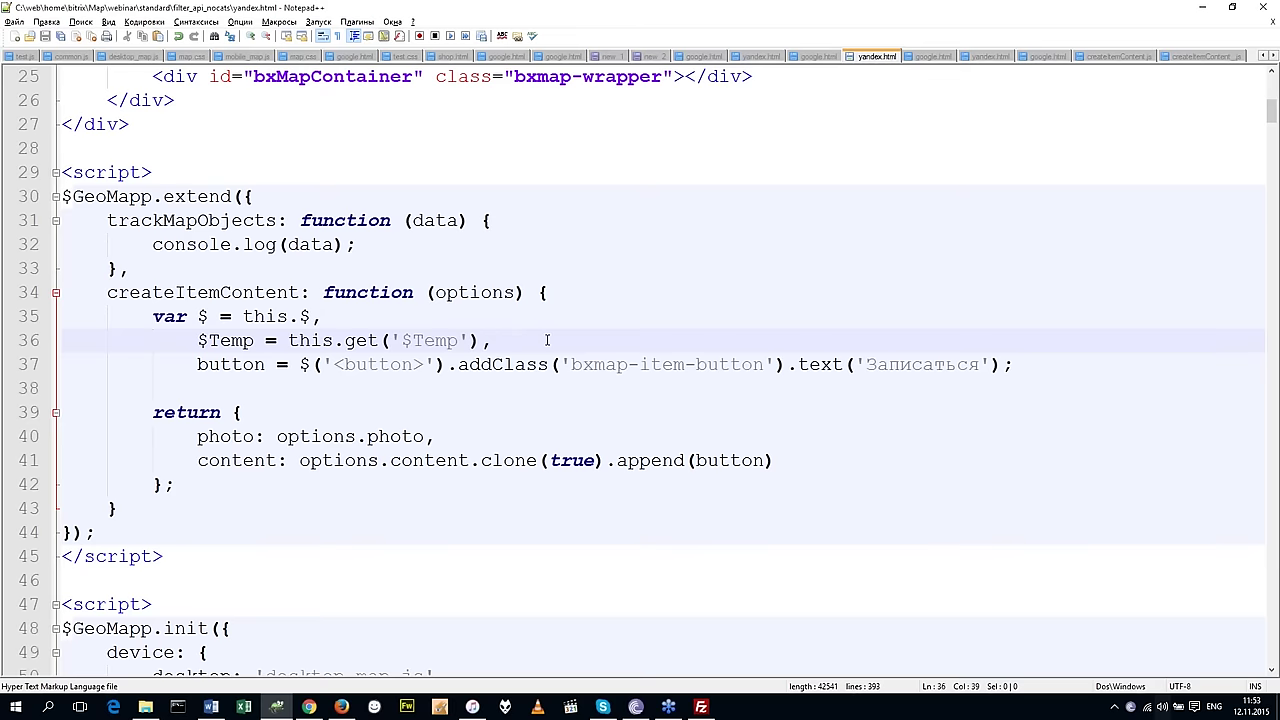
left_click_drag(545, 340, 459, 316)
key("Delete")
left_click(459, 292)
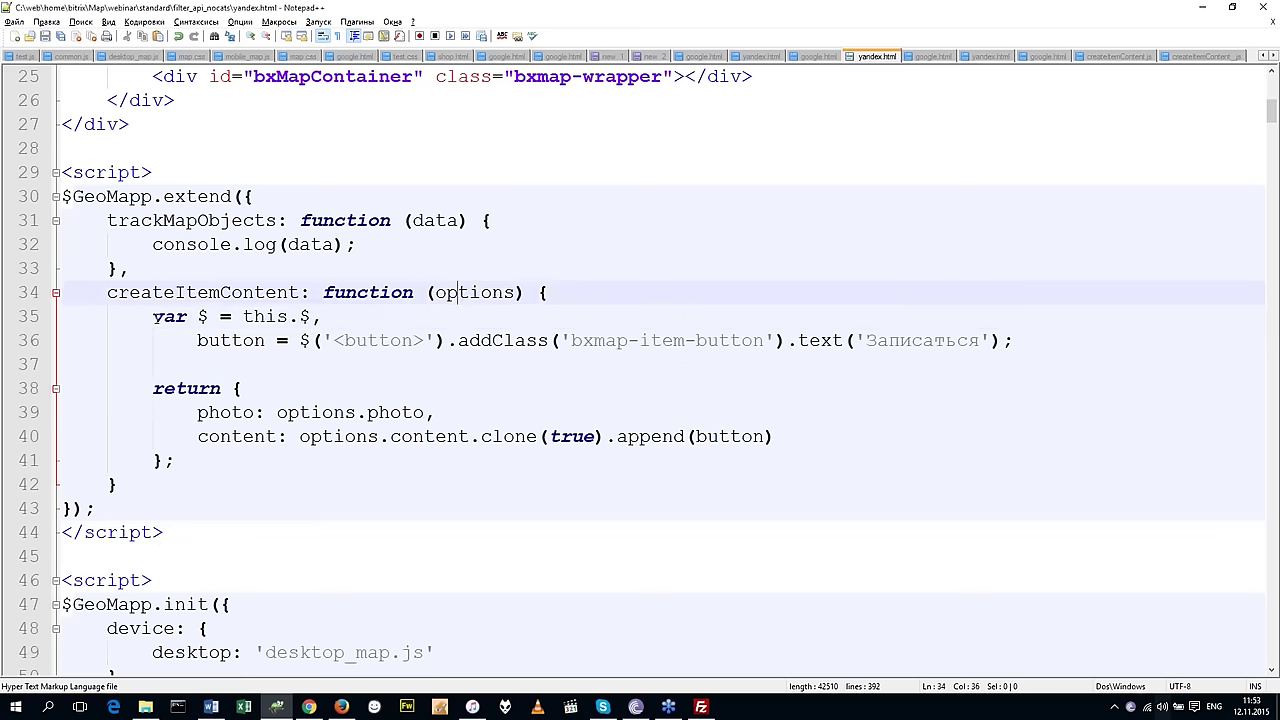
Examine the $ = this.$ declaration, its use in the button assignment and the page's script includes.
left_click(209, 316)
key("shift+Left")
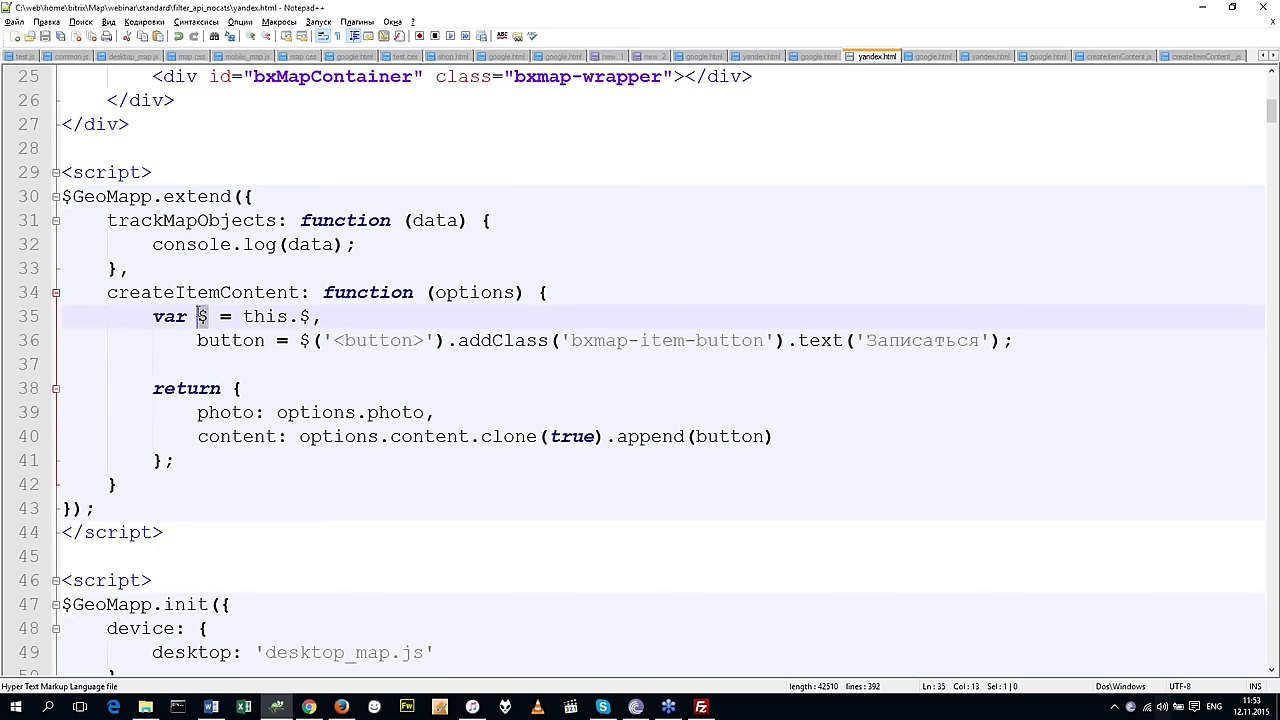
left_click(265, 316)
scroll(237, 340, "up", 2)
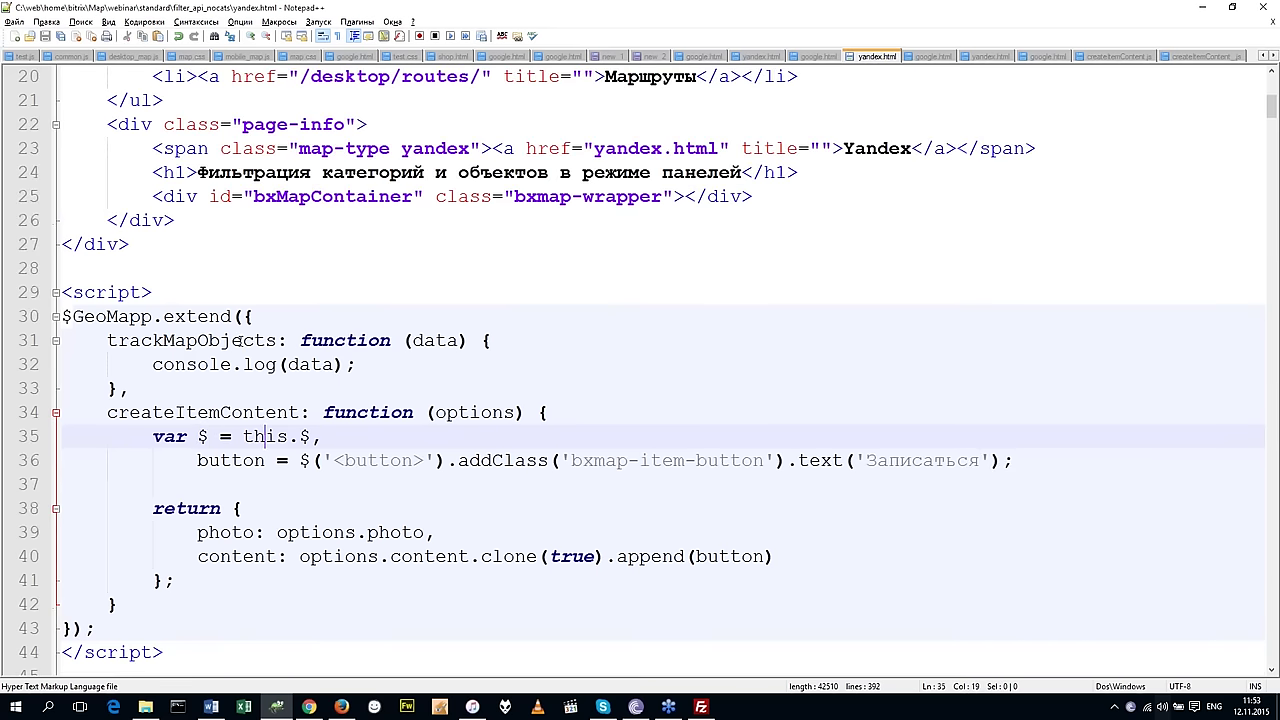
scroll(237, 340, "up", 3)
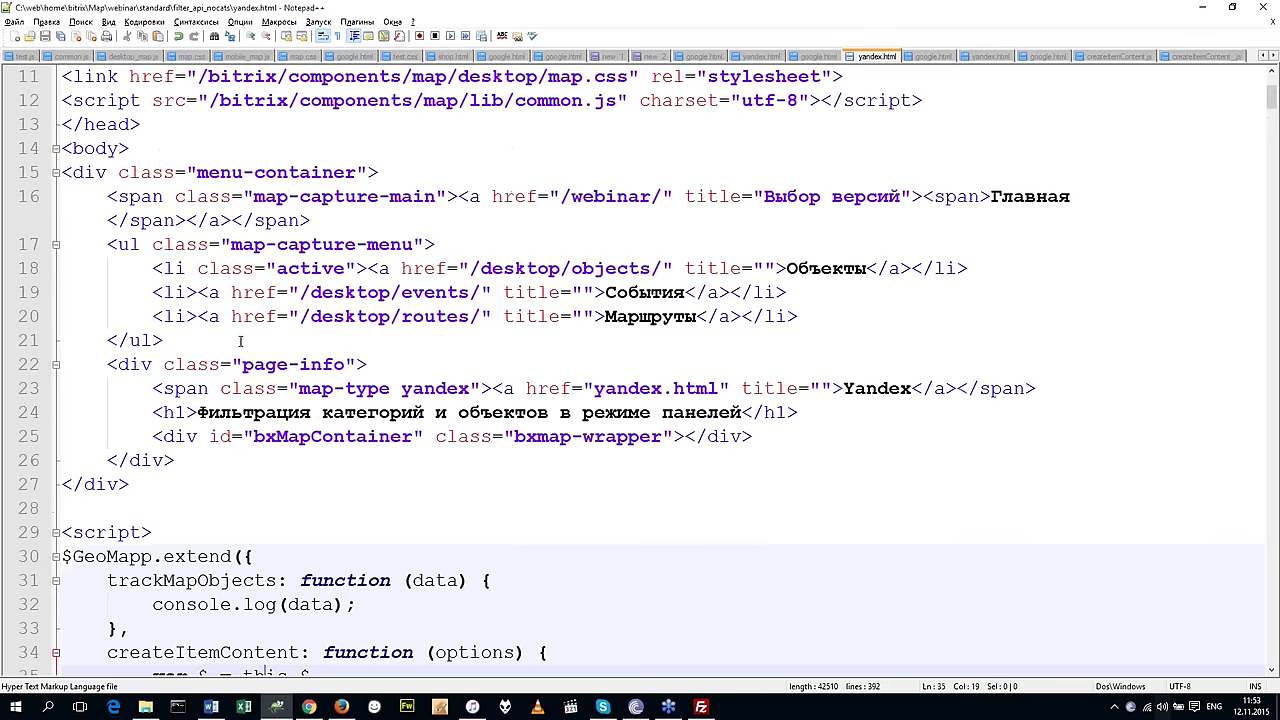
scroll(240, 341, "down", 5)
left_click(205, 340)
left_click_drag(303, 341, 311, 341)
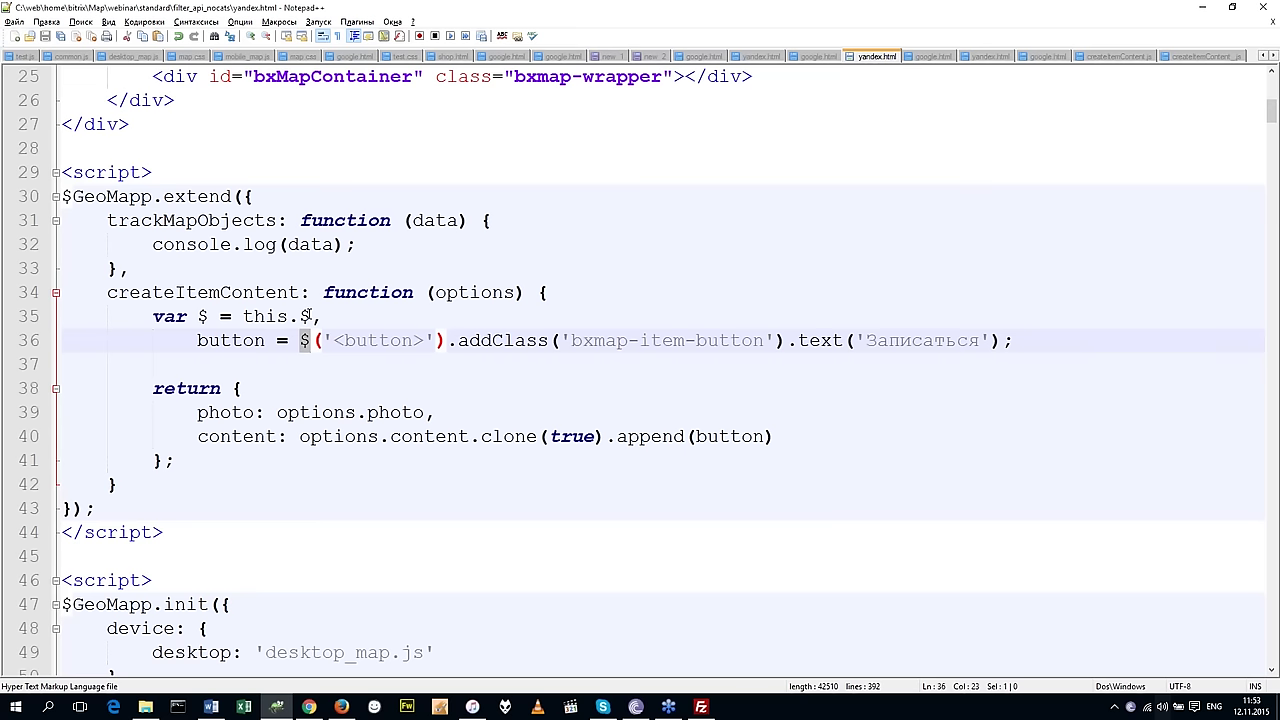
left_click(245, 316)
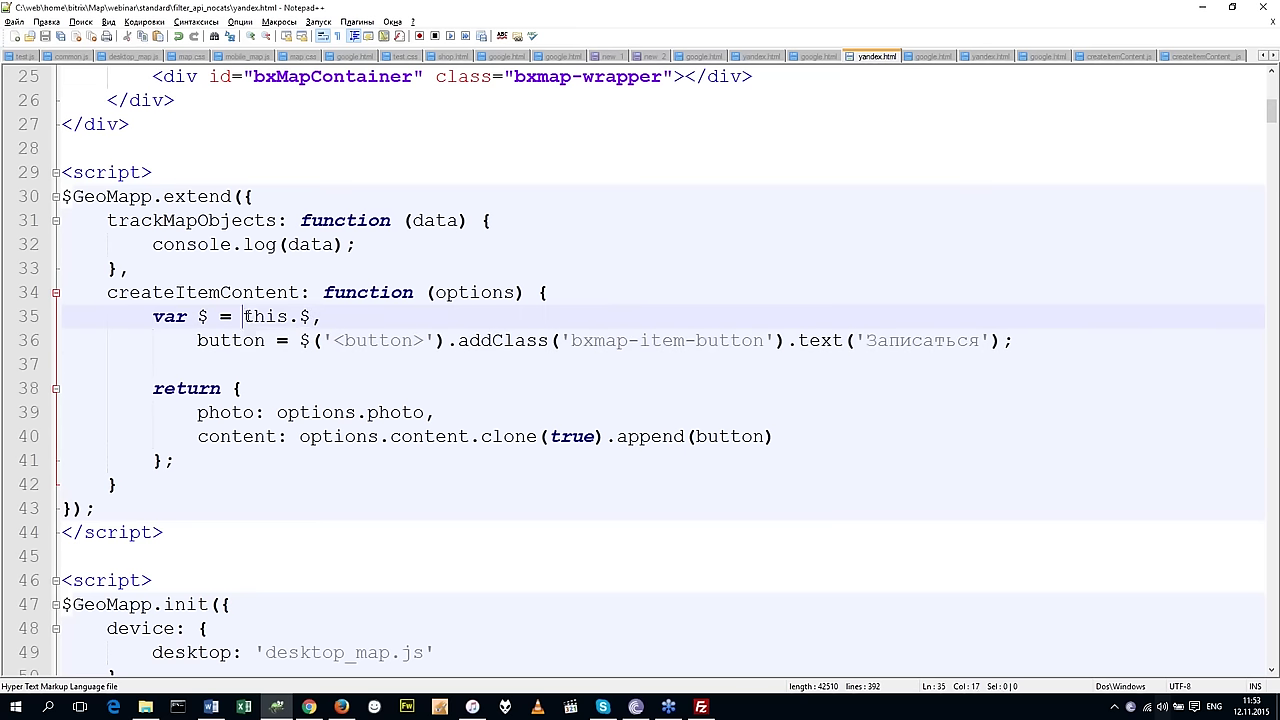
left_click_drag(245, 316, 311, 318)
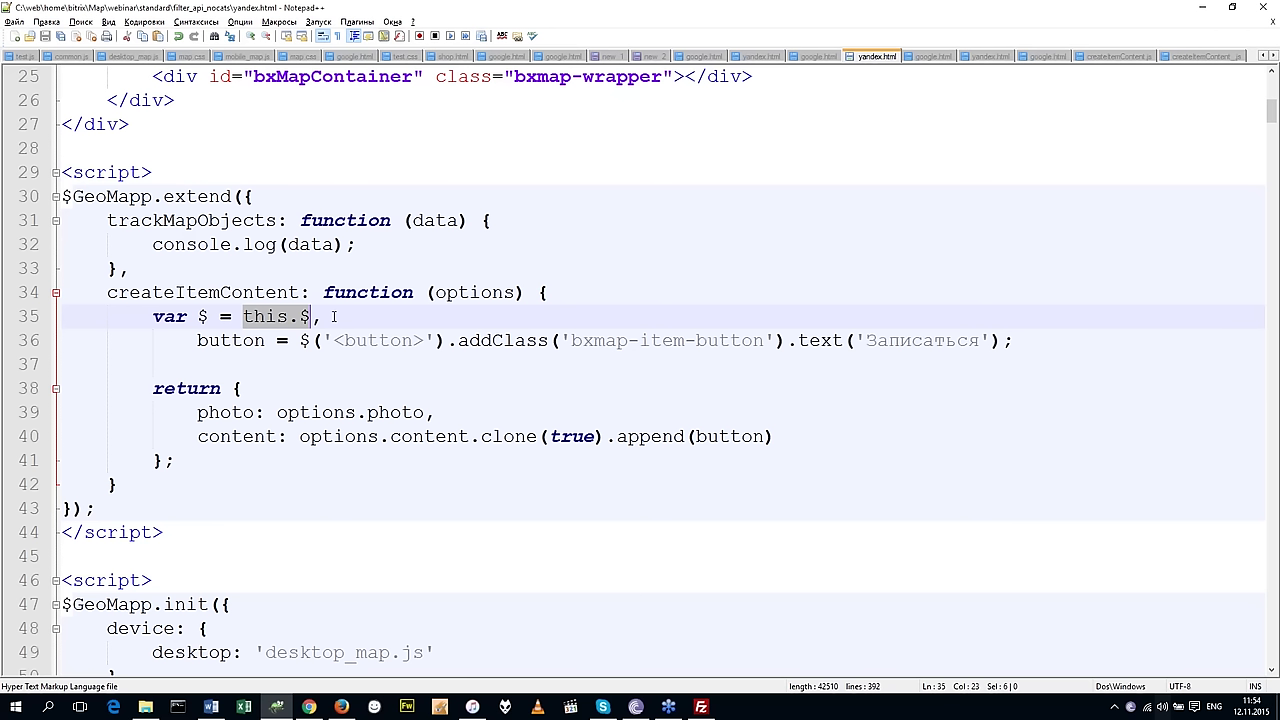
Copy the this. prefix from the $ declaration in createItemContent and insert it before $('<button>') in the button assignment.
left_click(330, 316)
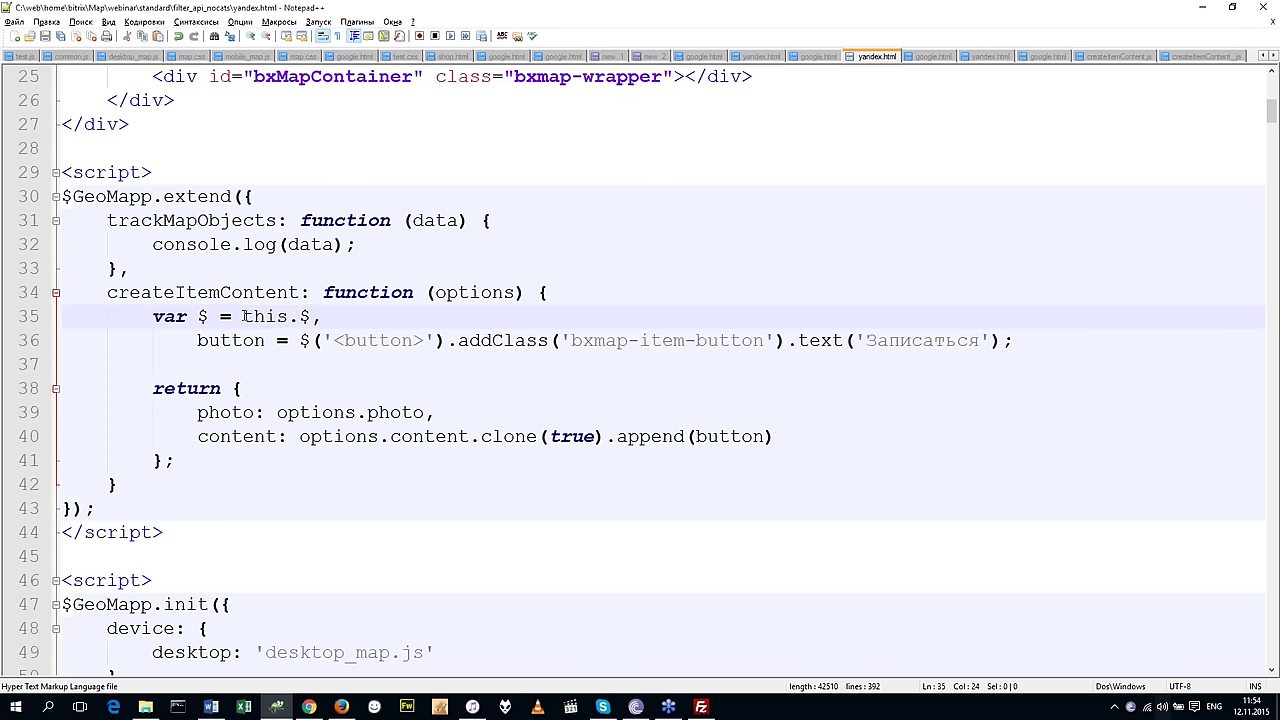
left_click_drag(244, 316, 310, 316)
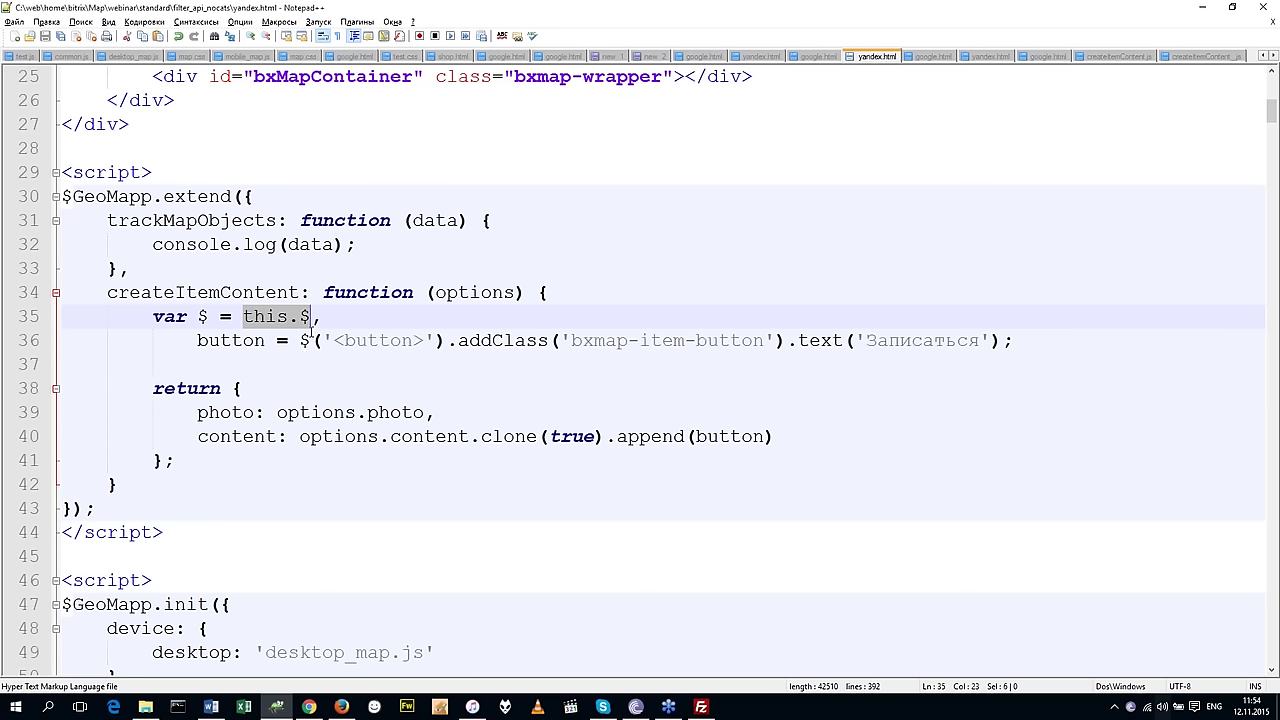
left_click(327, 316)
double_click(304, 316)
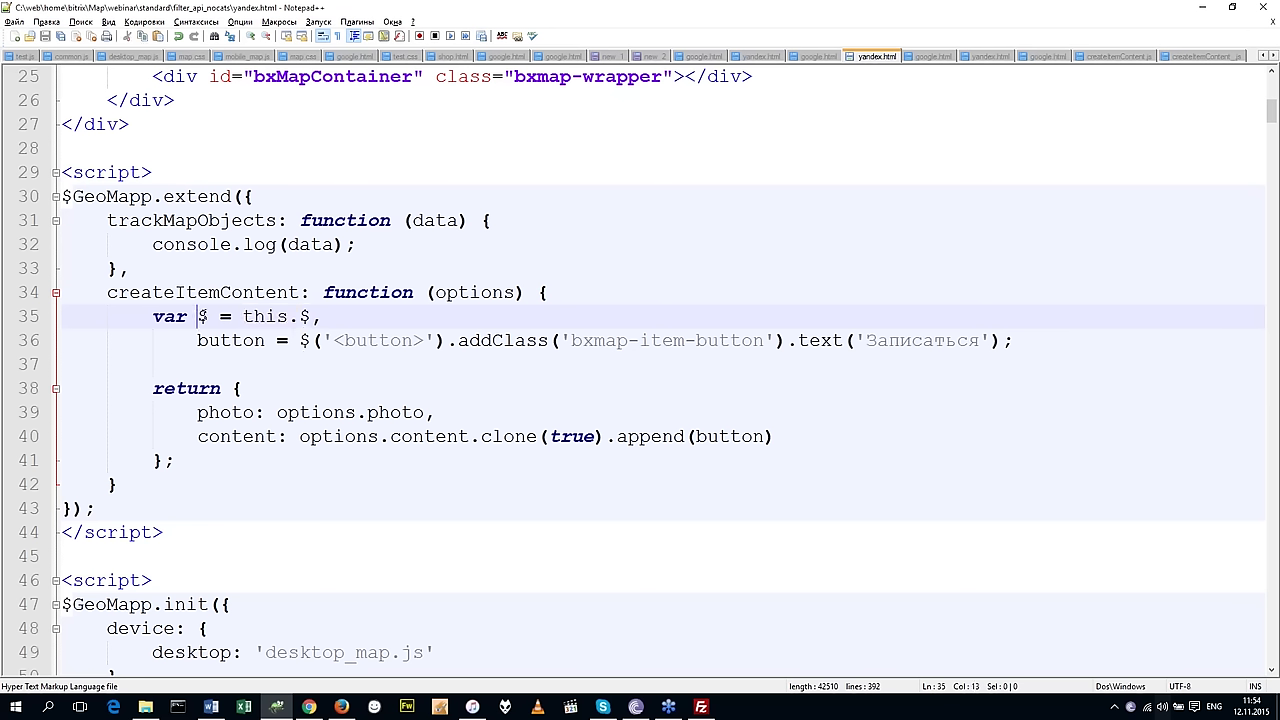
double_click(202, 316)
left_click_drag(237, 316, 298, 316)
key("ctrl+c")
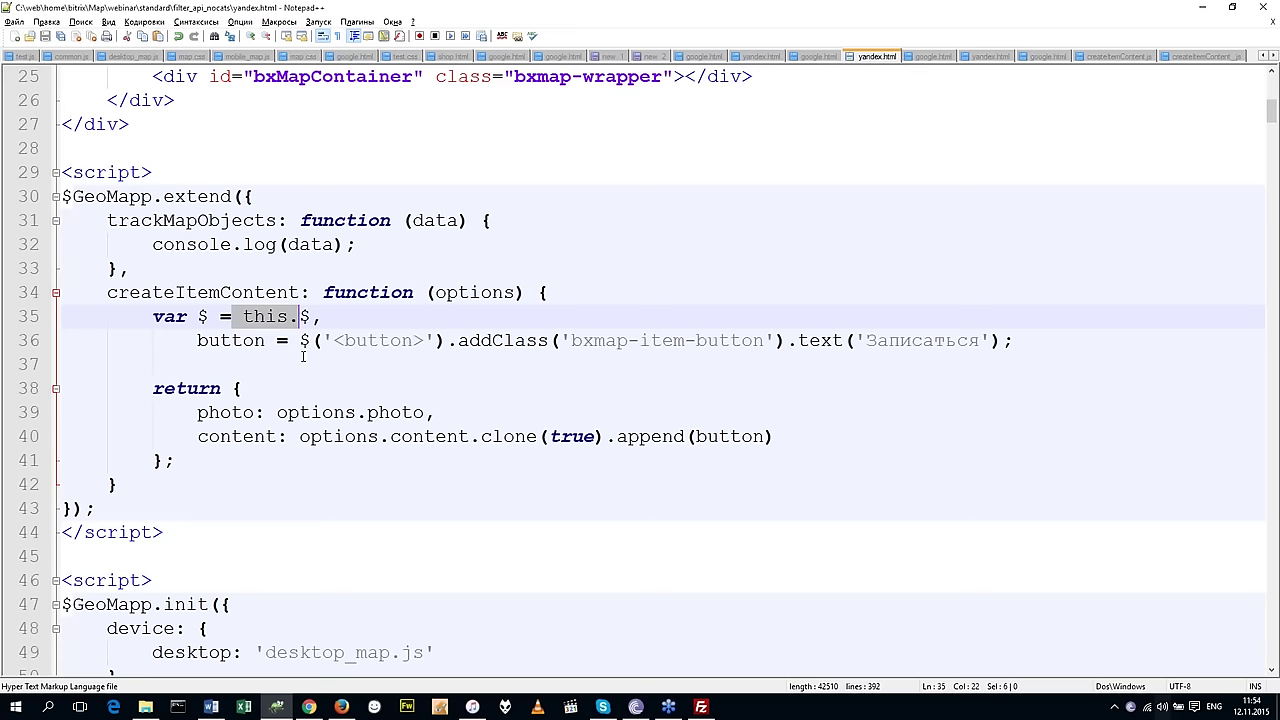
left_click(298, 340)
key("ctrl+v")
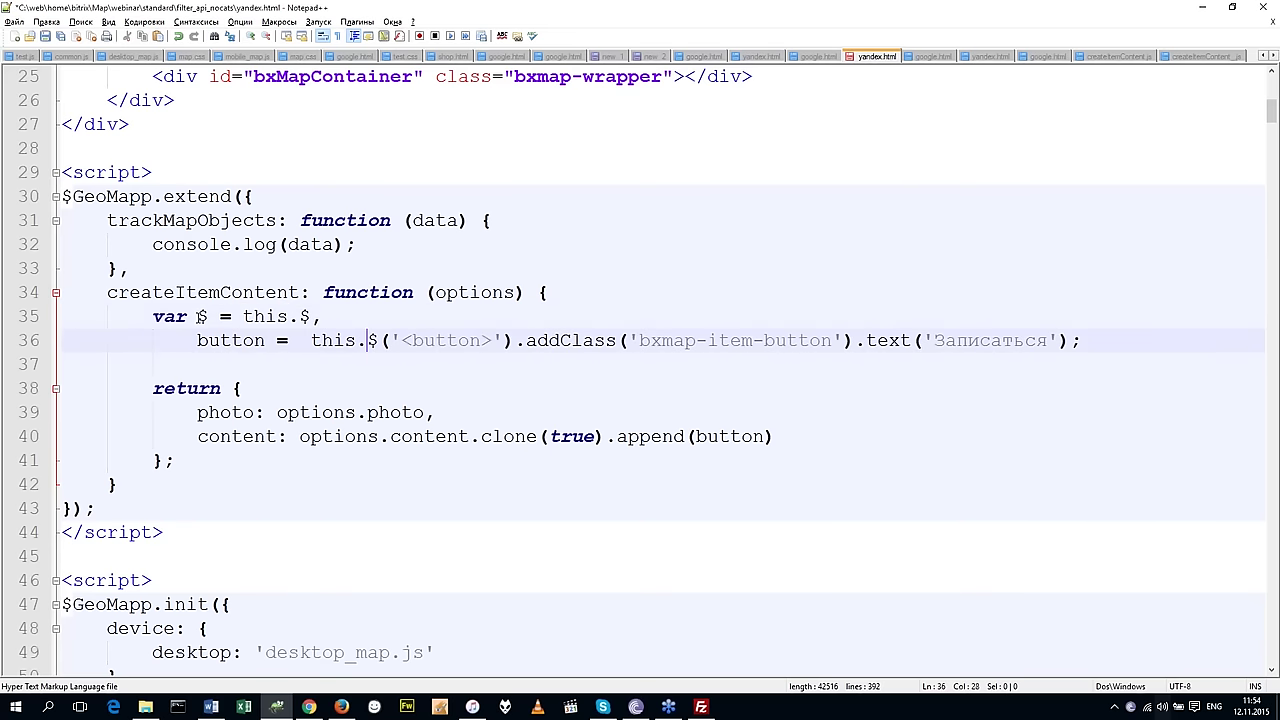
Delete the separate $ = this.$ declaration so that var declares button directly, and save the file.
left_click_drag(198, 316, 197, 340)
key("Delete")
left_click(243, 316)
key("ctrl+s")
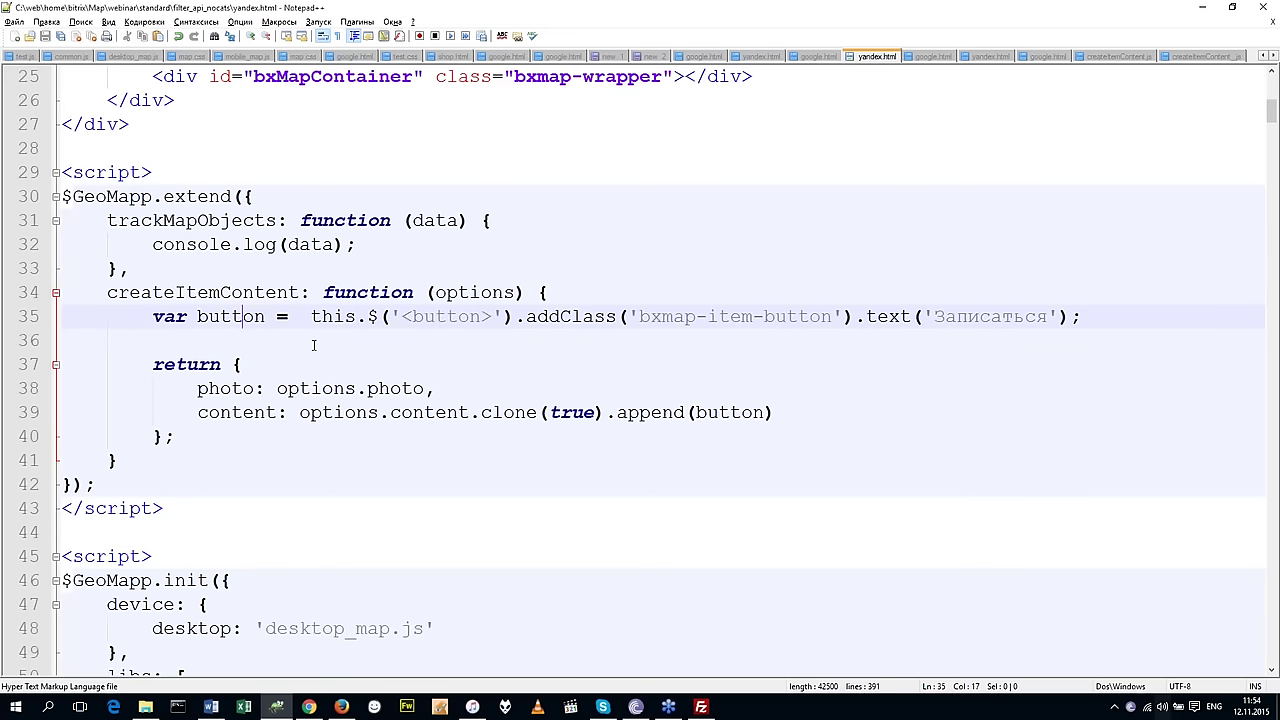
left_click(423, 316)
left_click(581, 317)
left_click(773, 317)
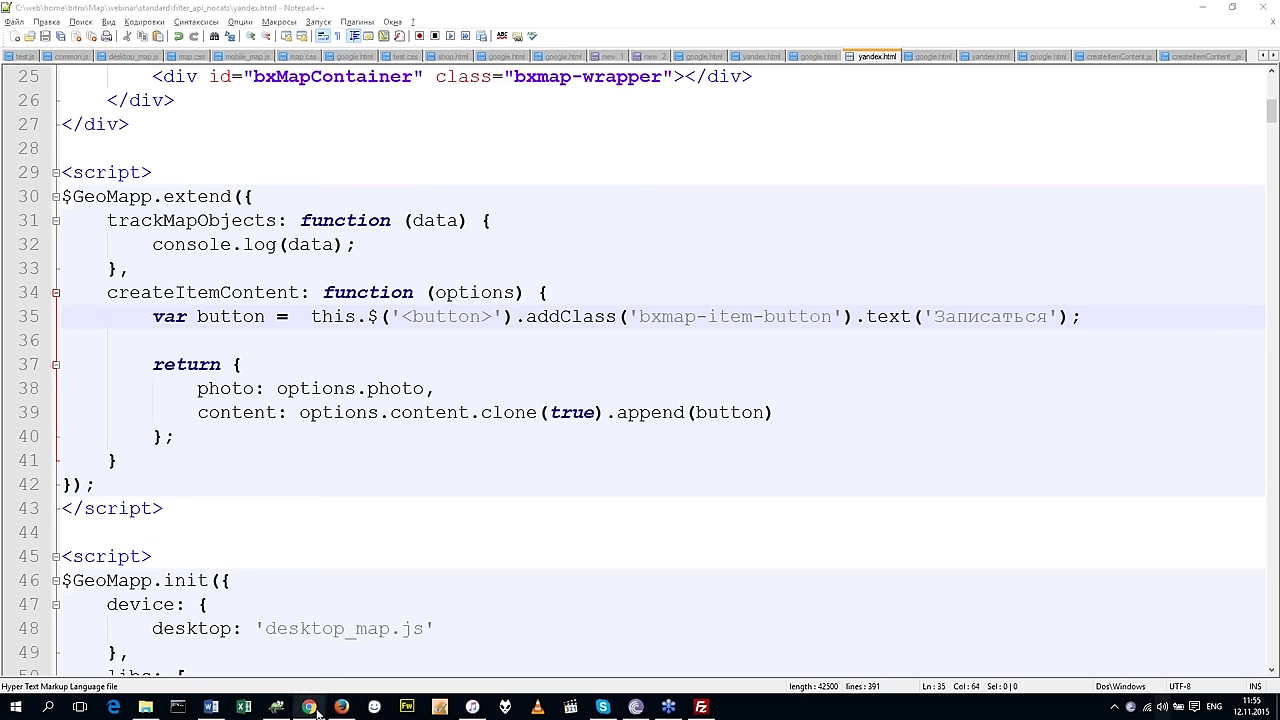
Switch to Chrome, open the developer tools in a narrower pane and view the console and the page's element tree.
mouse_move(312, 709)
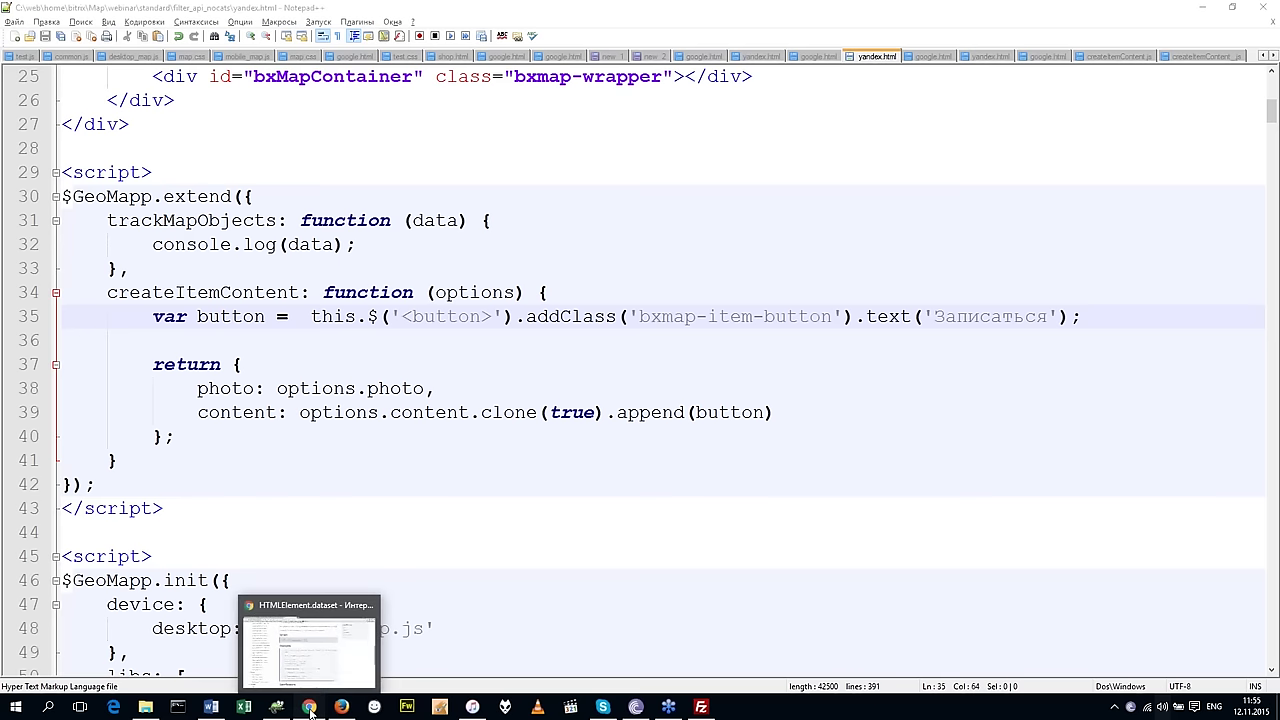
key("alt+shift")
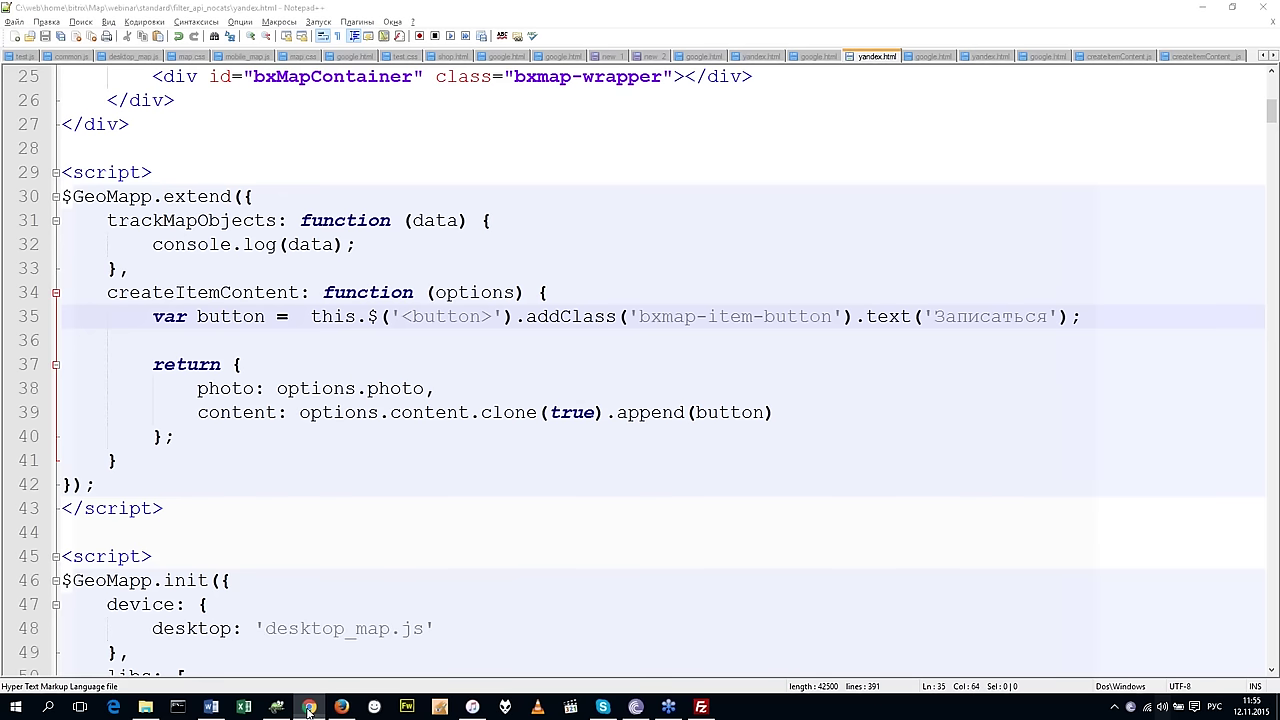
left_click(309, 709)
key("ctrl+shift+j")
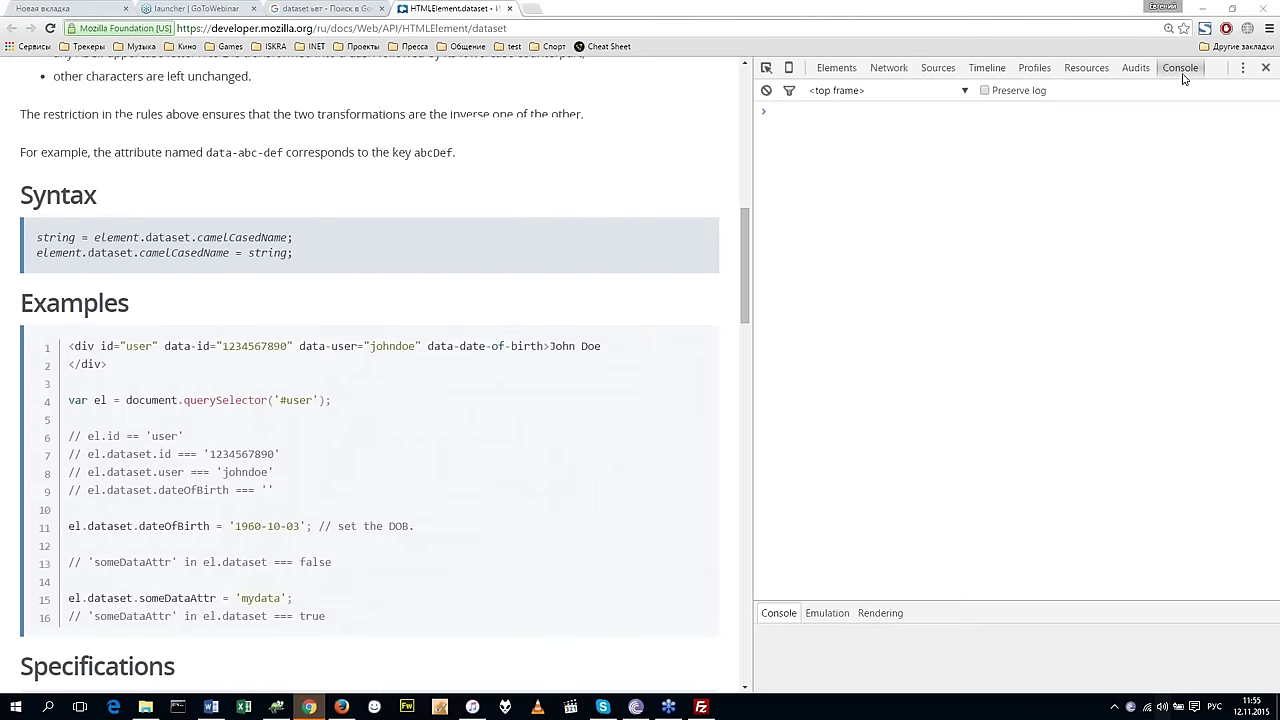
left_click_drag(753, 175, 856, 180)
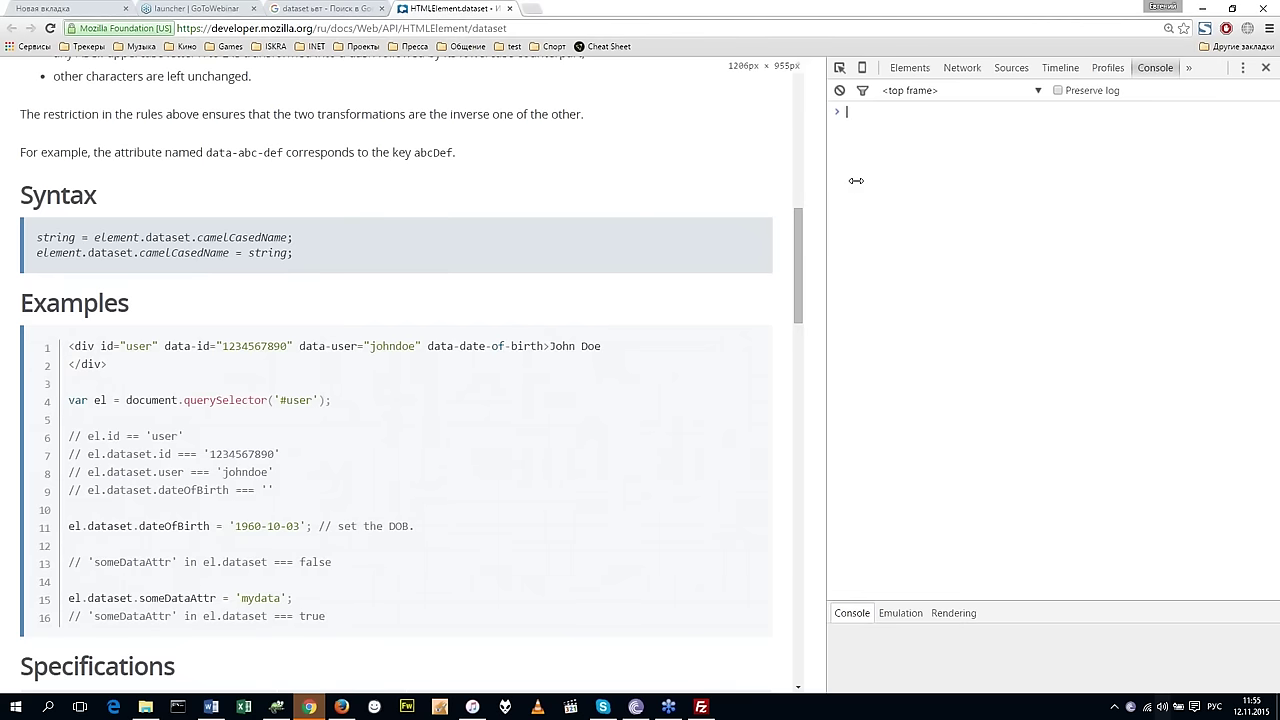
left_click_drag(856, 180, 1050, 155)
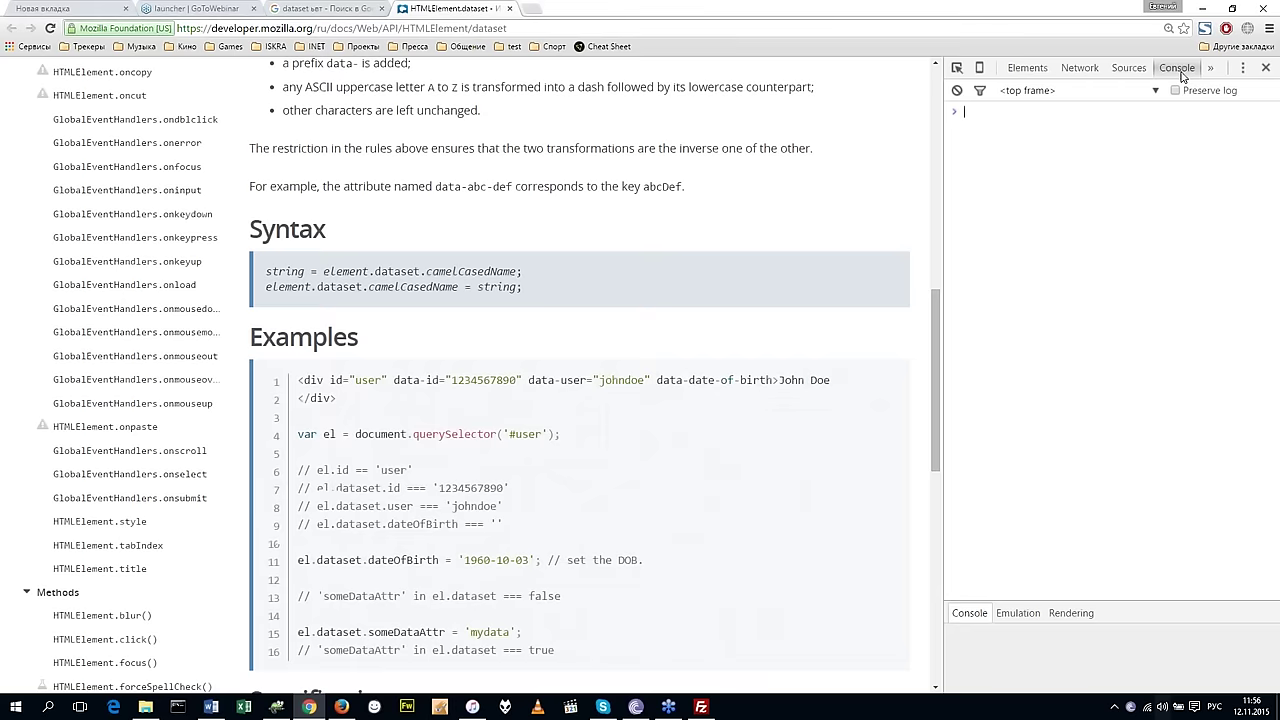
left_click(1027, 68)
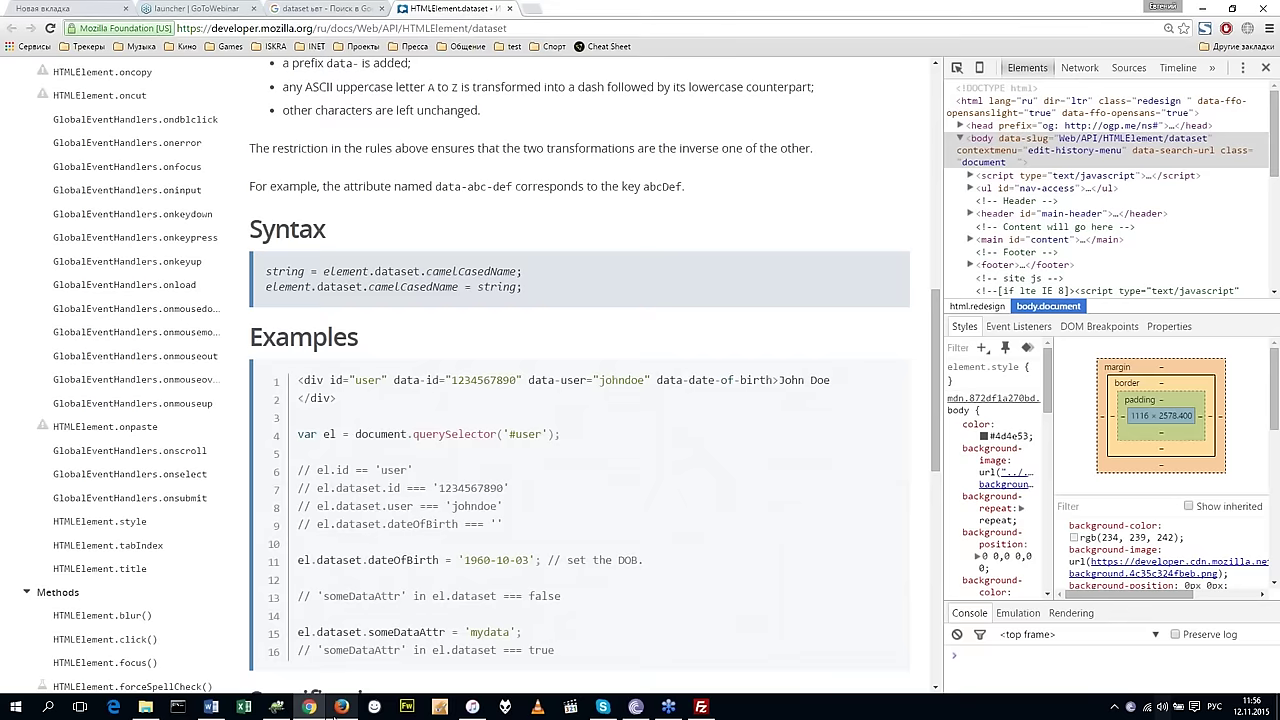
Switch to Firefox and look over the open item card and its surroundings on the Yandex map.
mouse_move(341, 708)
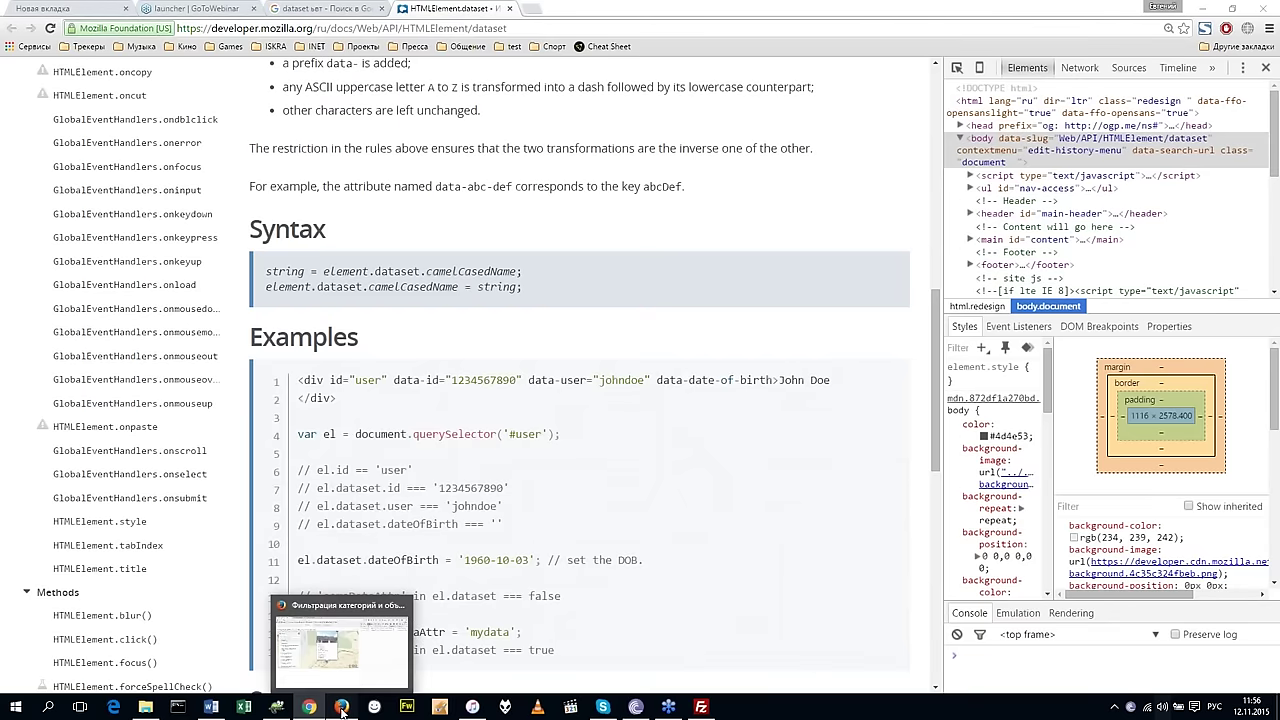
left_click(341, 708)
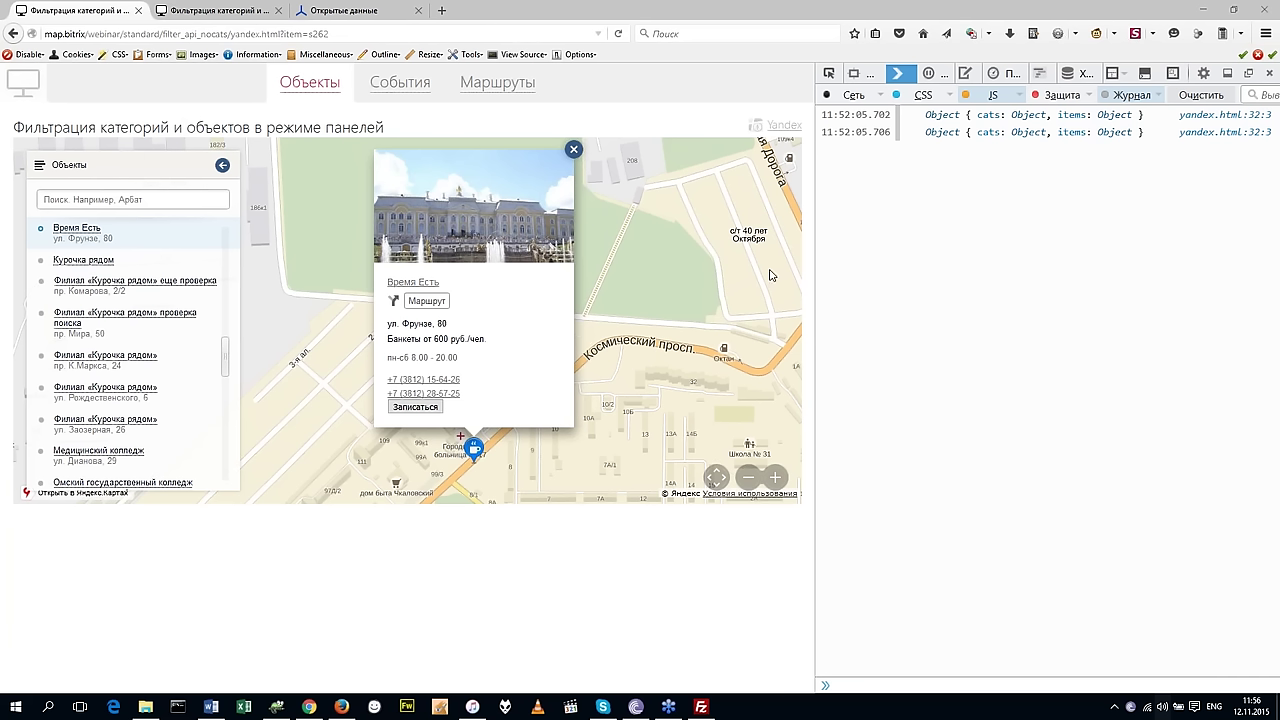
left_click(952, 324)
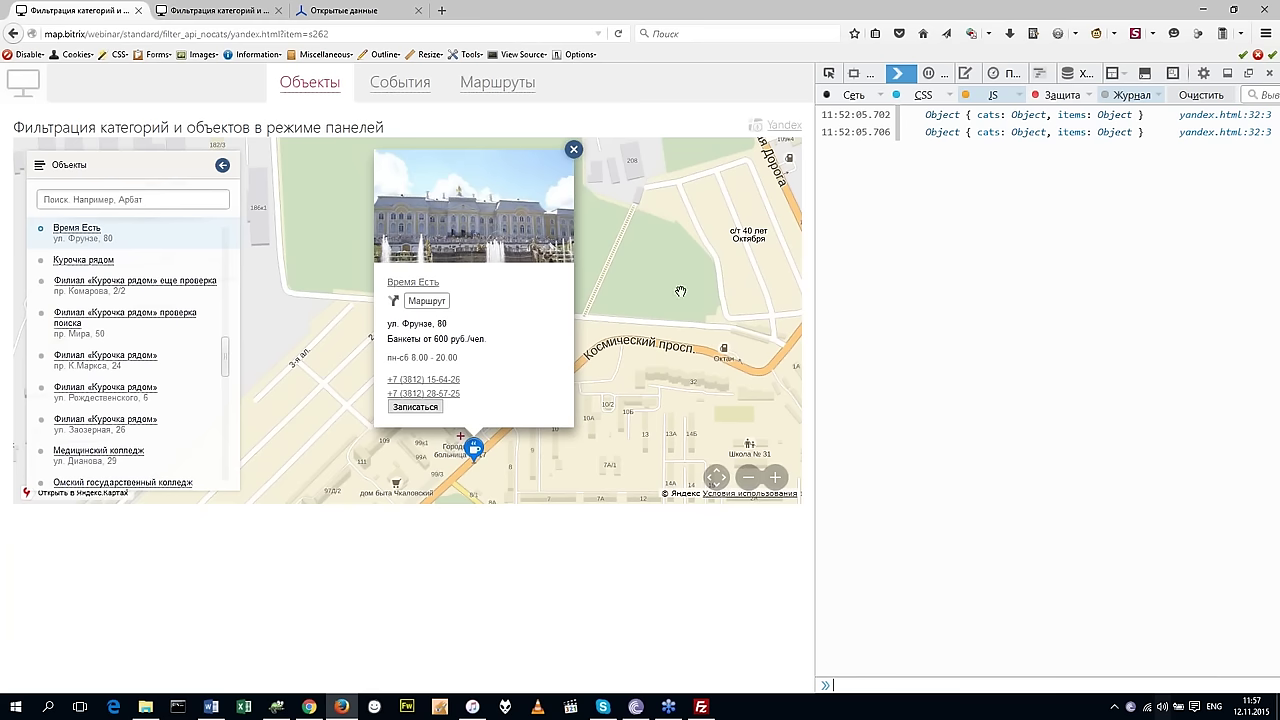
left_click_drag(680, 291, 671, 299)
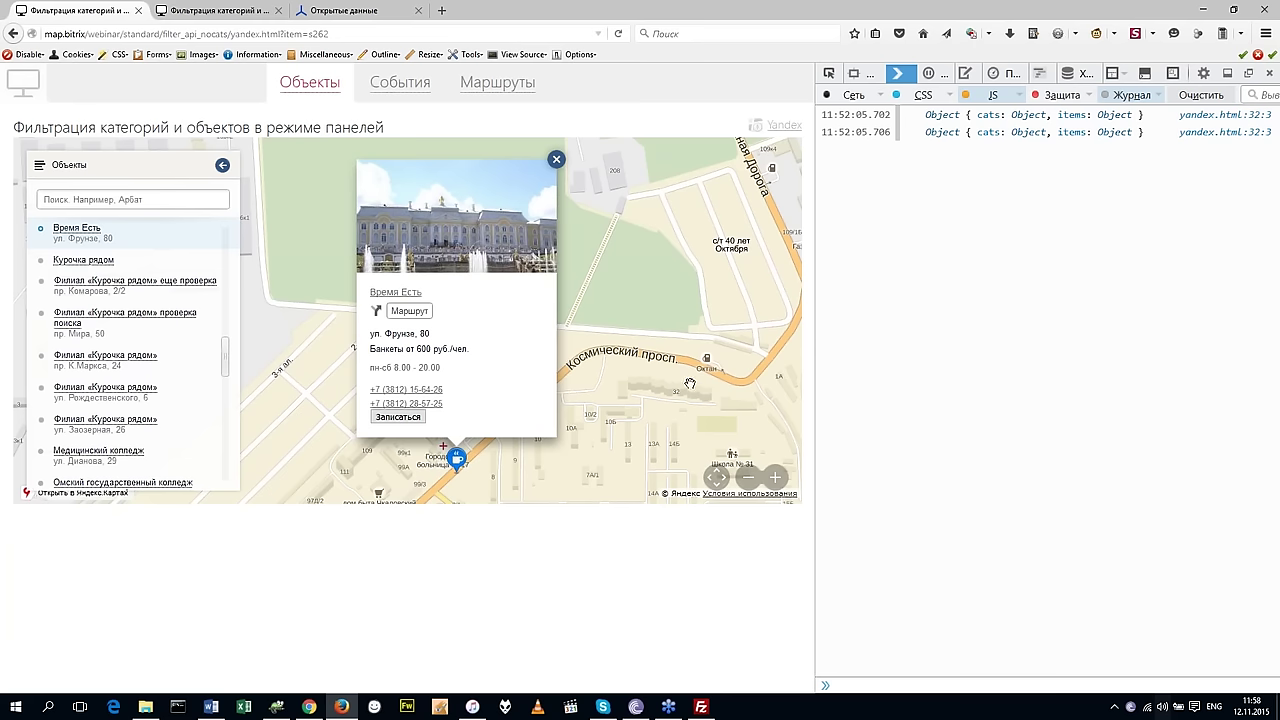
left_click_drag(677, 386, 673, 387)
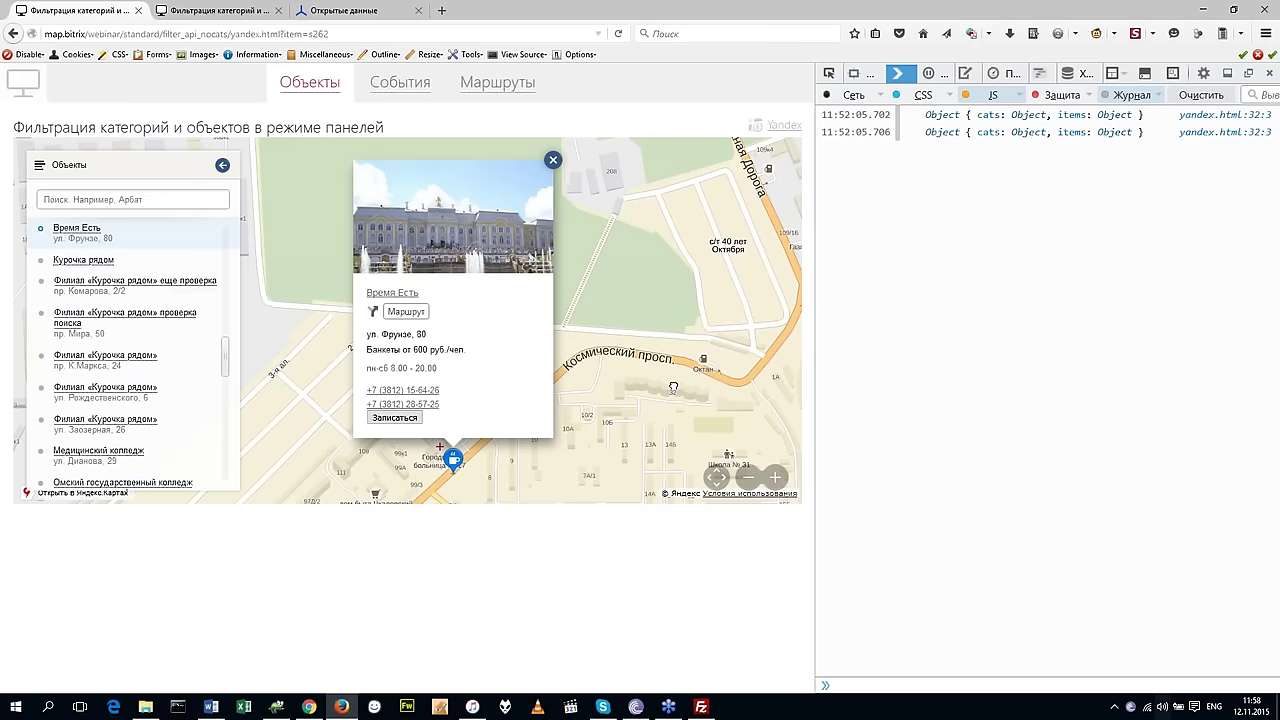
left_click_drag(673, 387, 627, 365)
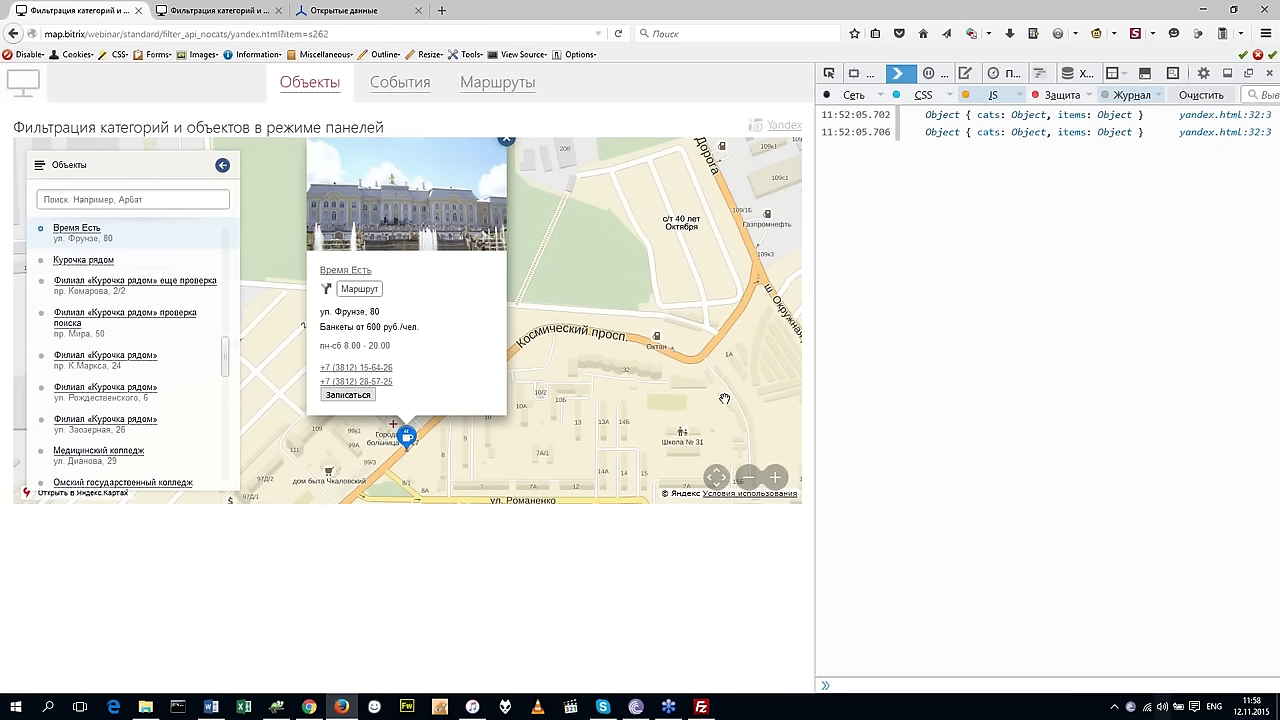
Switch to the developer guide in Word and read the mapReady (callback) and mapComplete (callback) sections on map readiness.
left_click(211, 708)
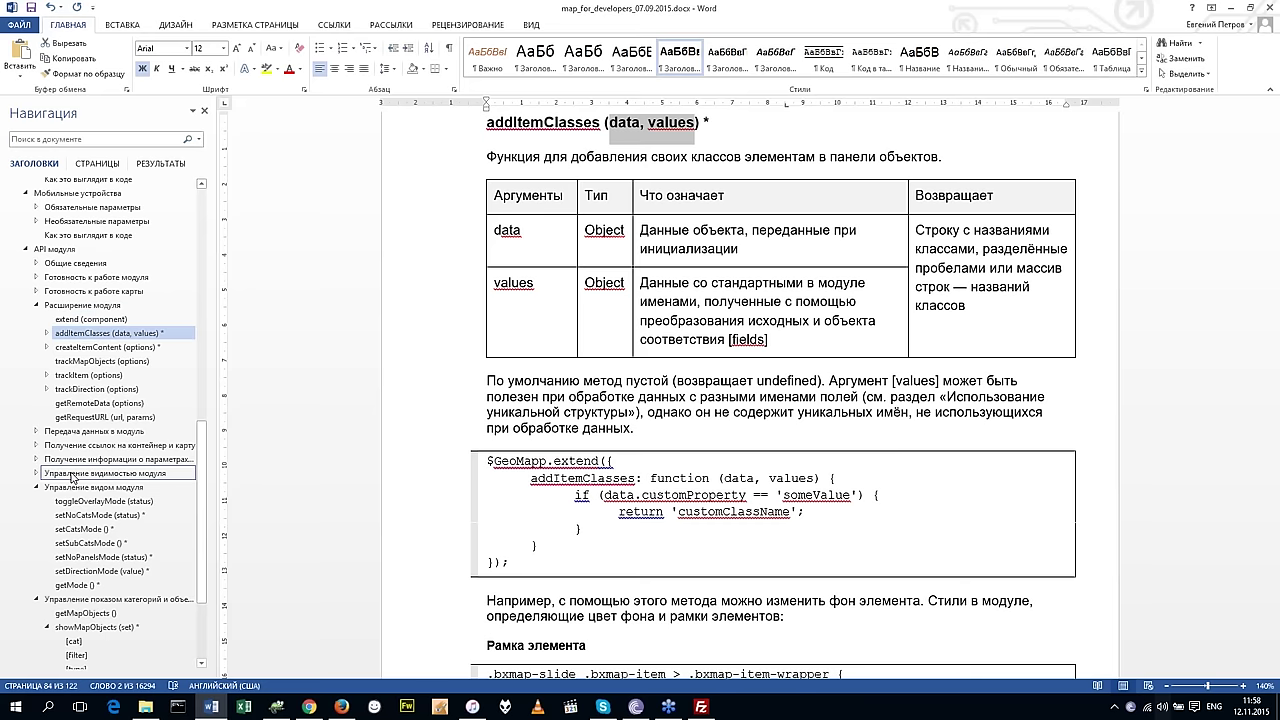
scroll(72, 478, "down", 2)
scroll(72, 478, "up", 2)
left_click(37, 291)
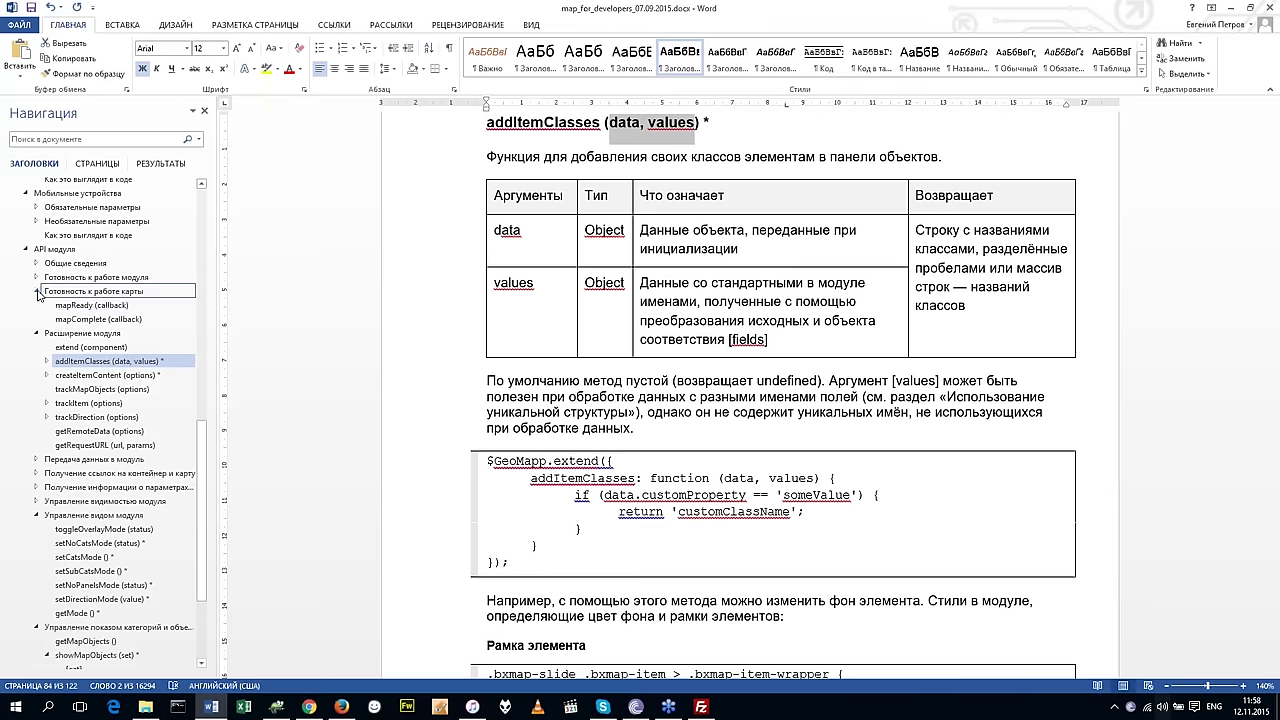
left_click(103, 308)
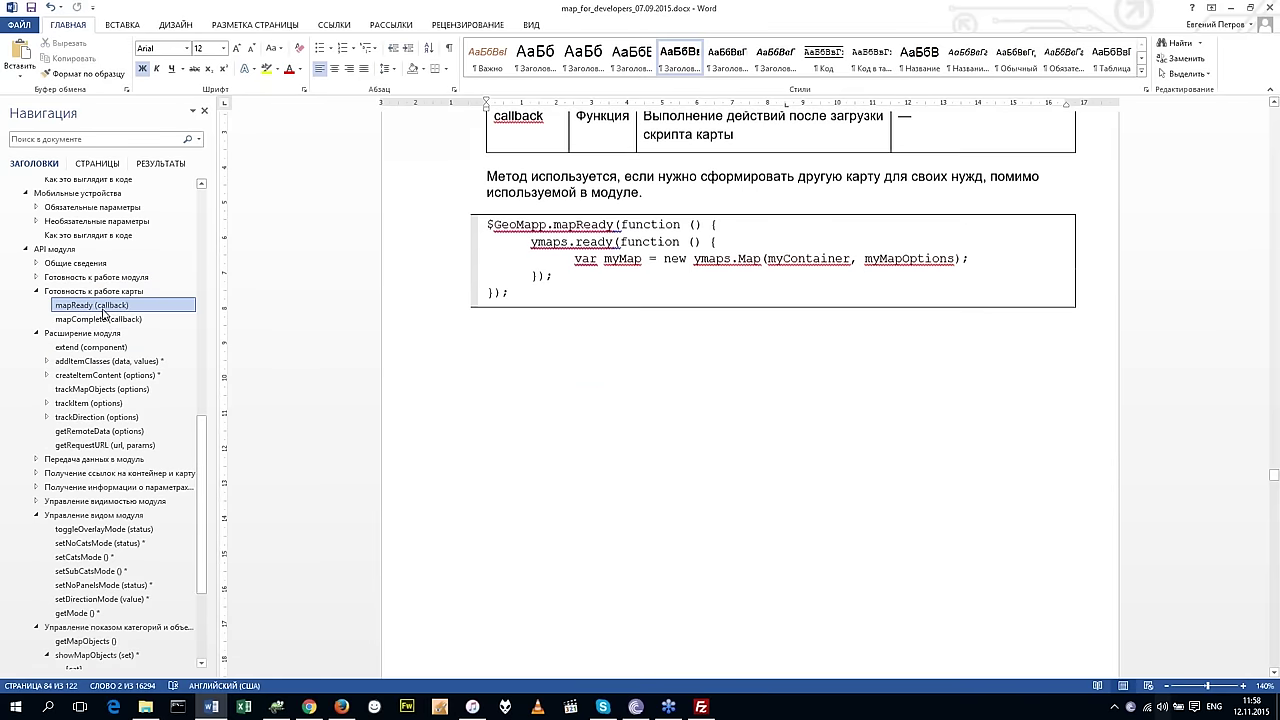
left_click(100, 319)
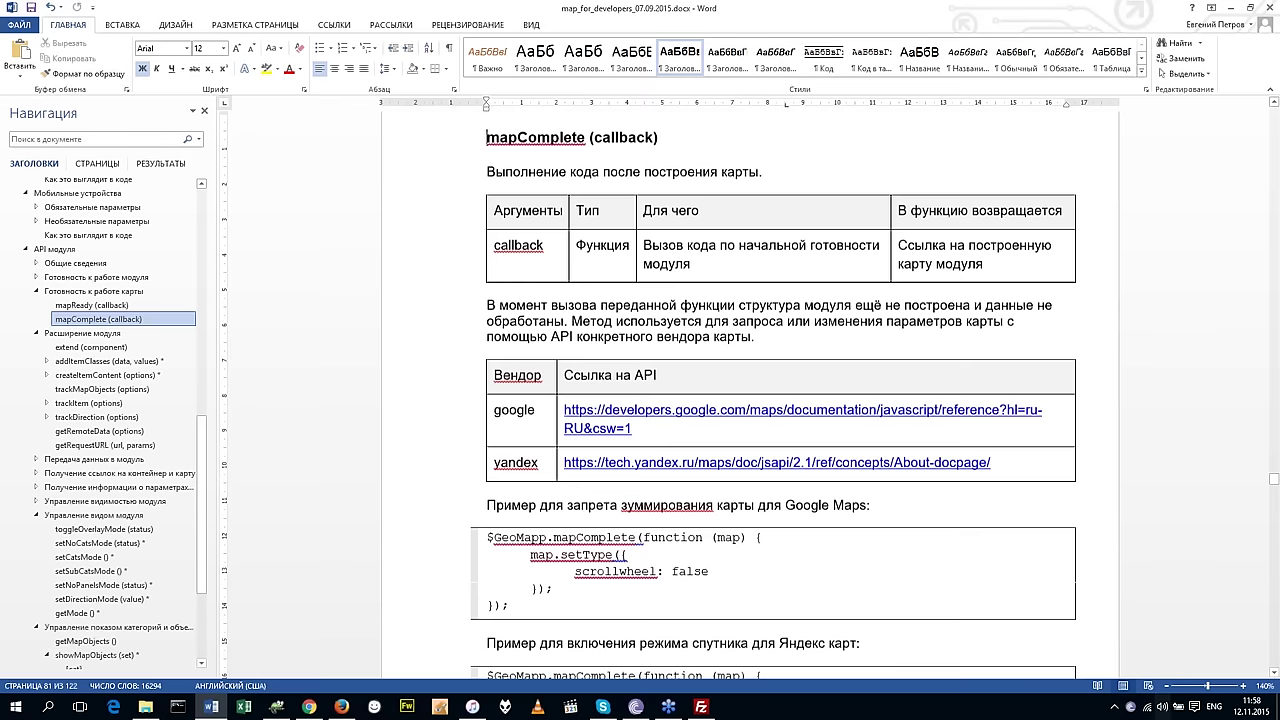
left_click(103, 305)
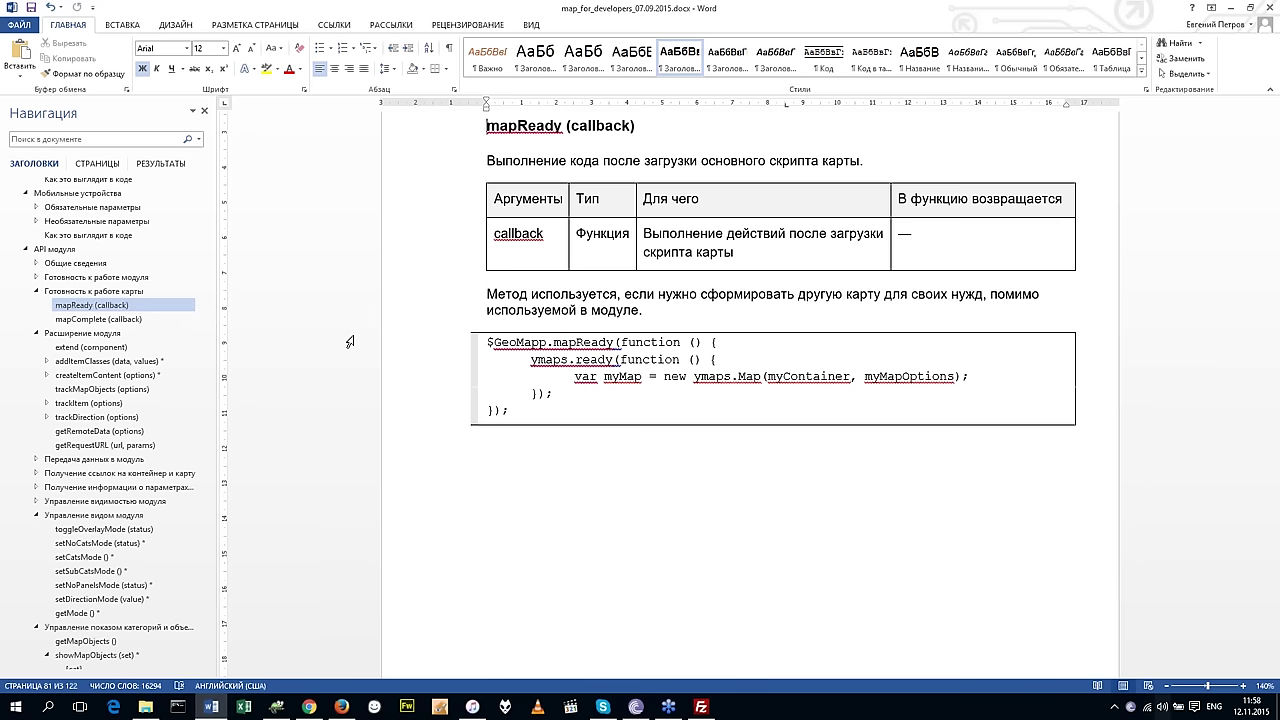
left_click(125, 333)
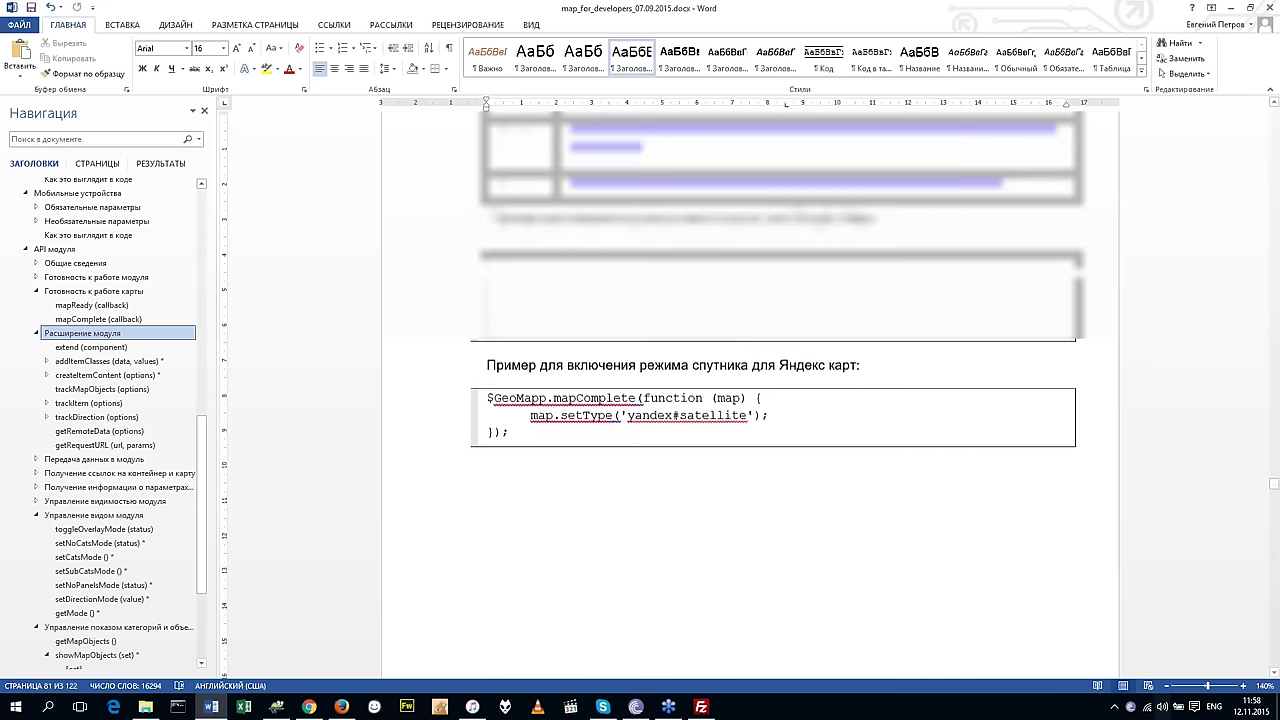
left_click(123, 320)
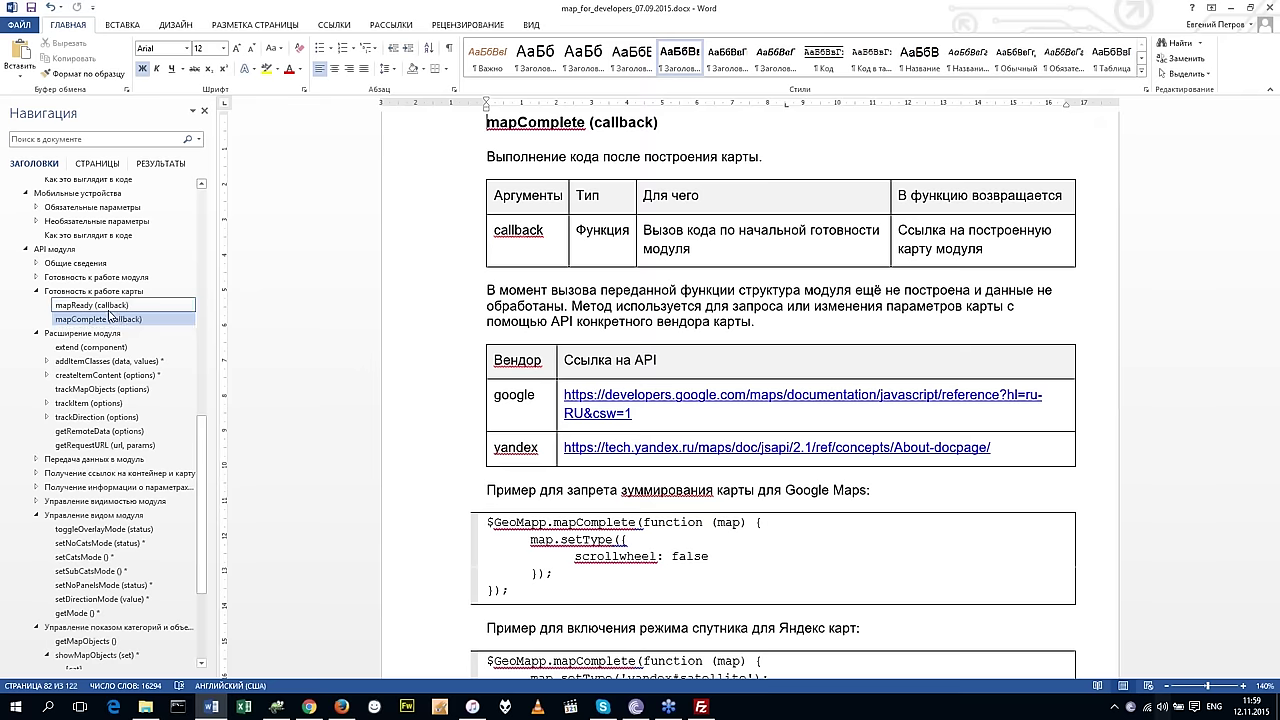
left_click(110, 305)
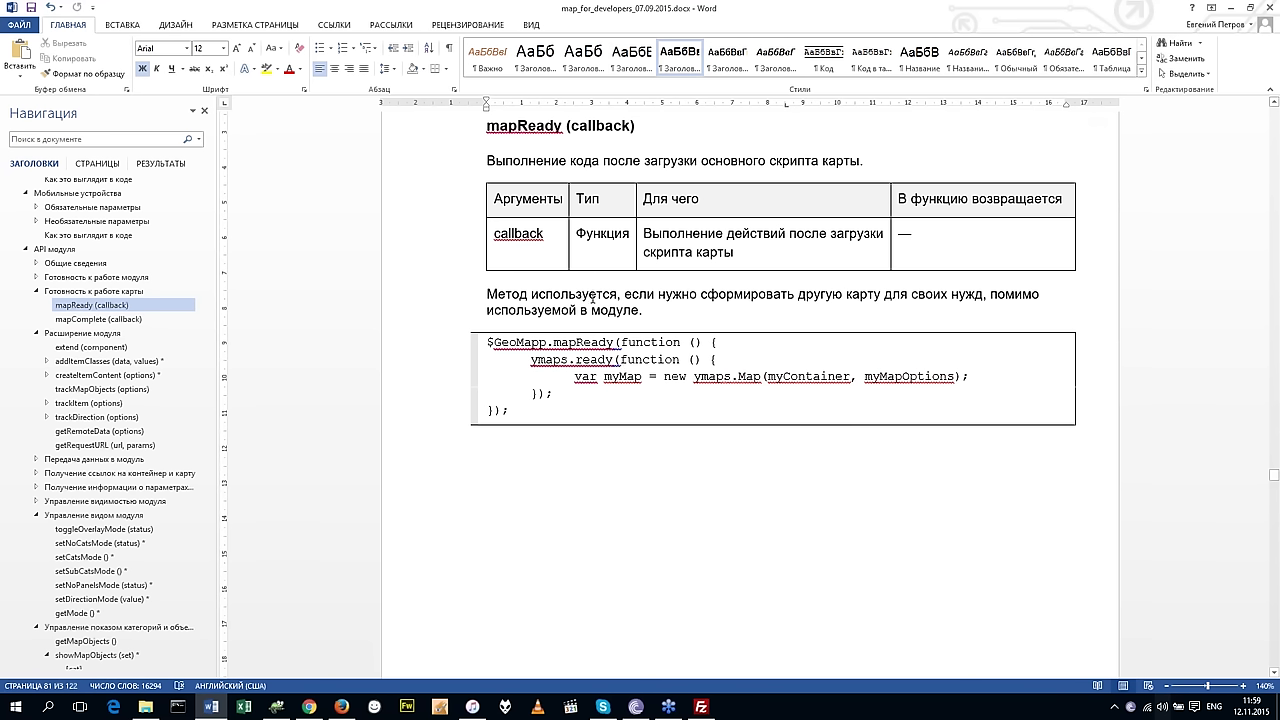
left_click(592, 298)
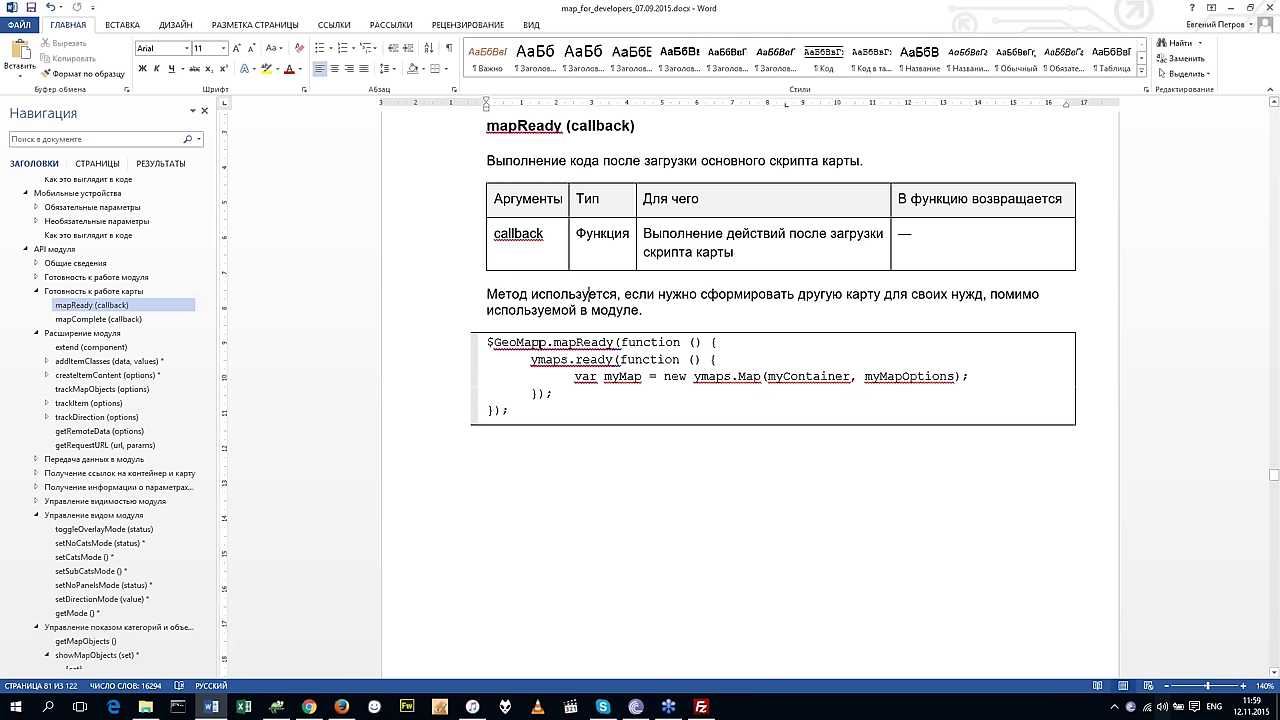
Return to Firefox, go back to the webinar index and open google.html from the standard/filter_html folder.
key("alt+Tab")
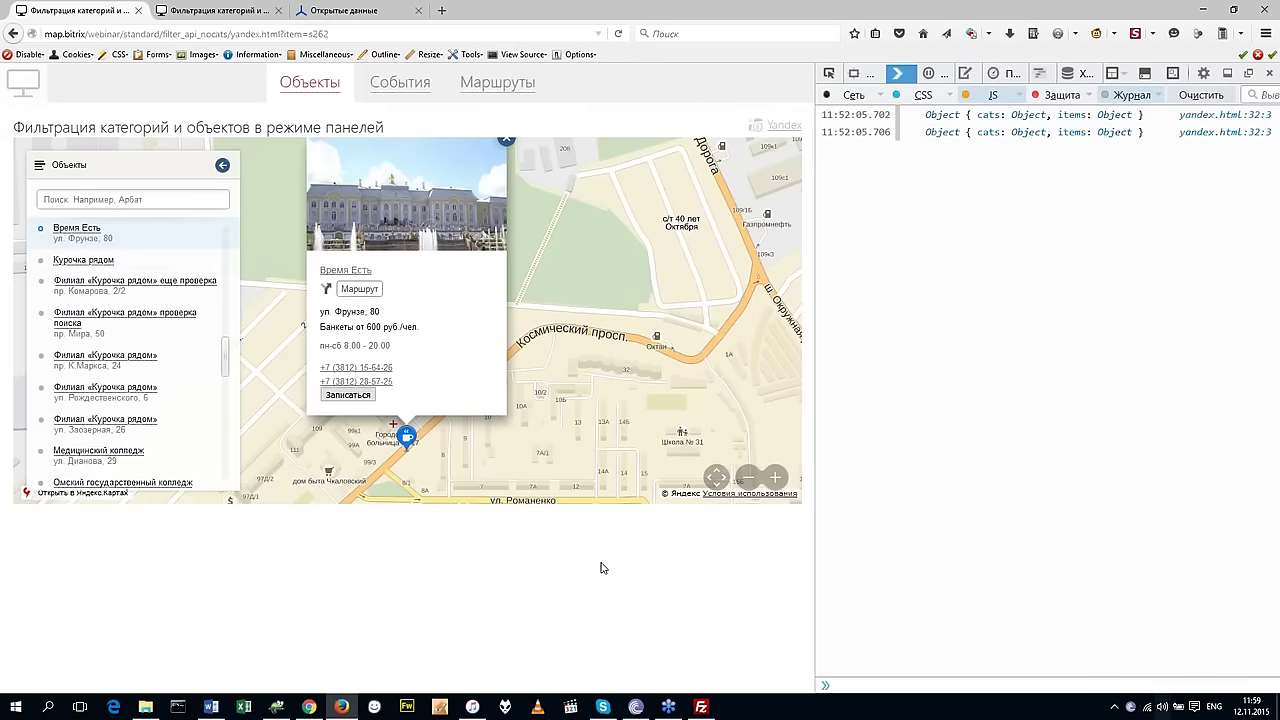
left_click_drag(650, 403, 649, 426)
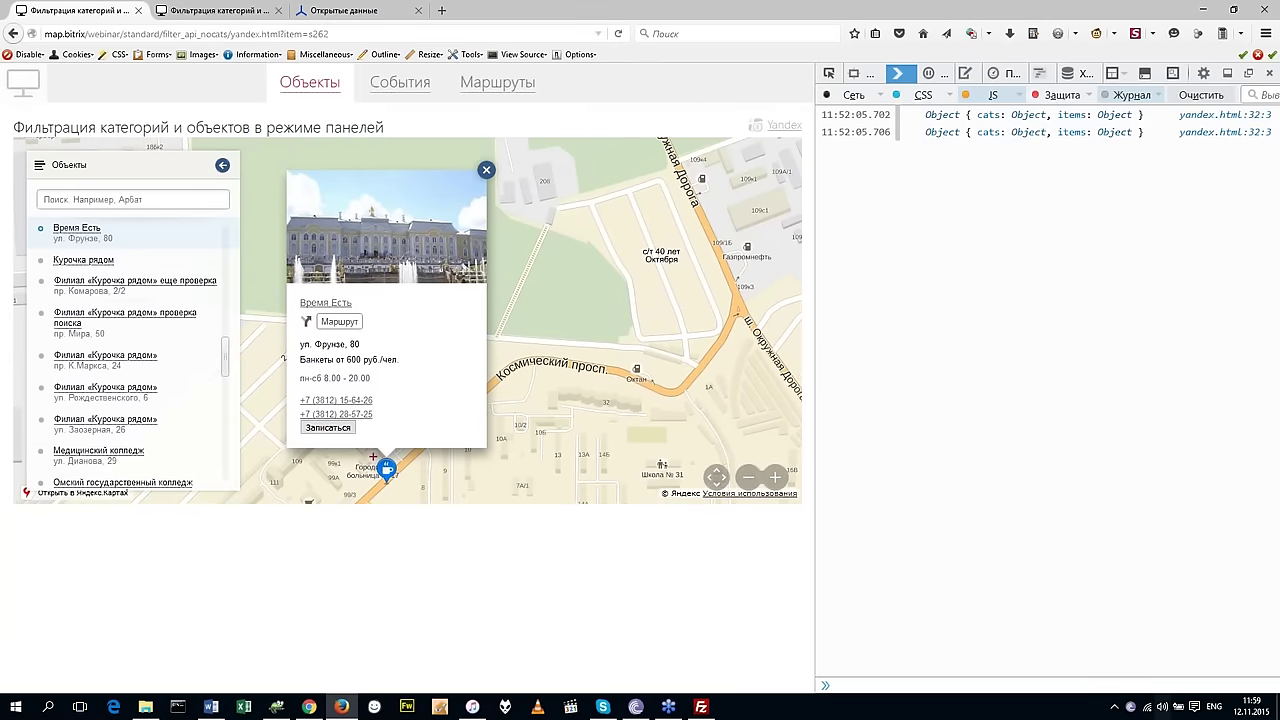
left_click_drag(494, 359, 484, 360)
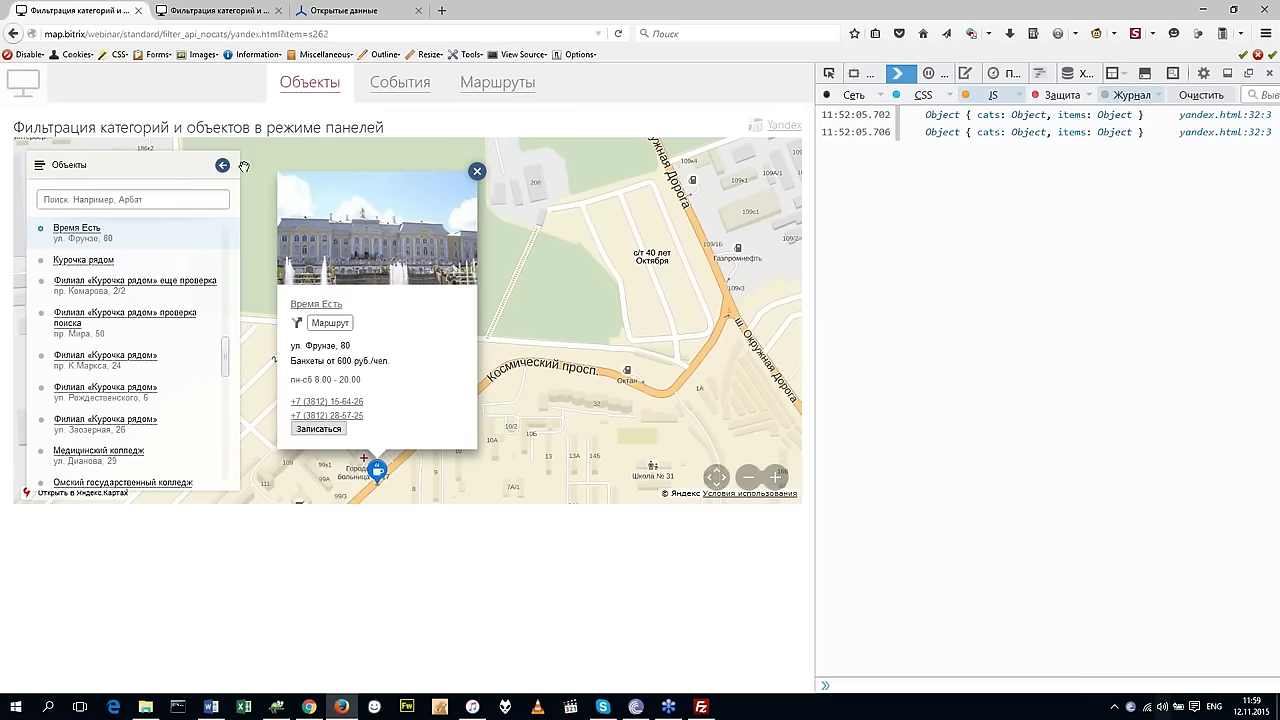
left_click(23, 82)
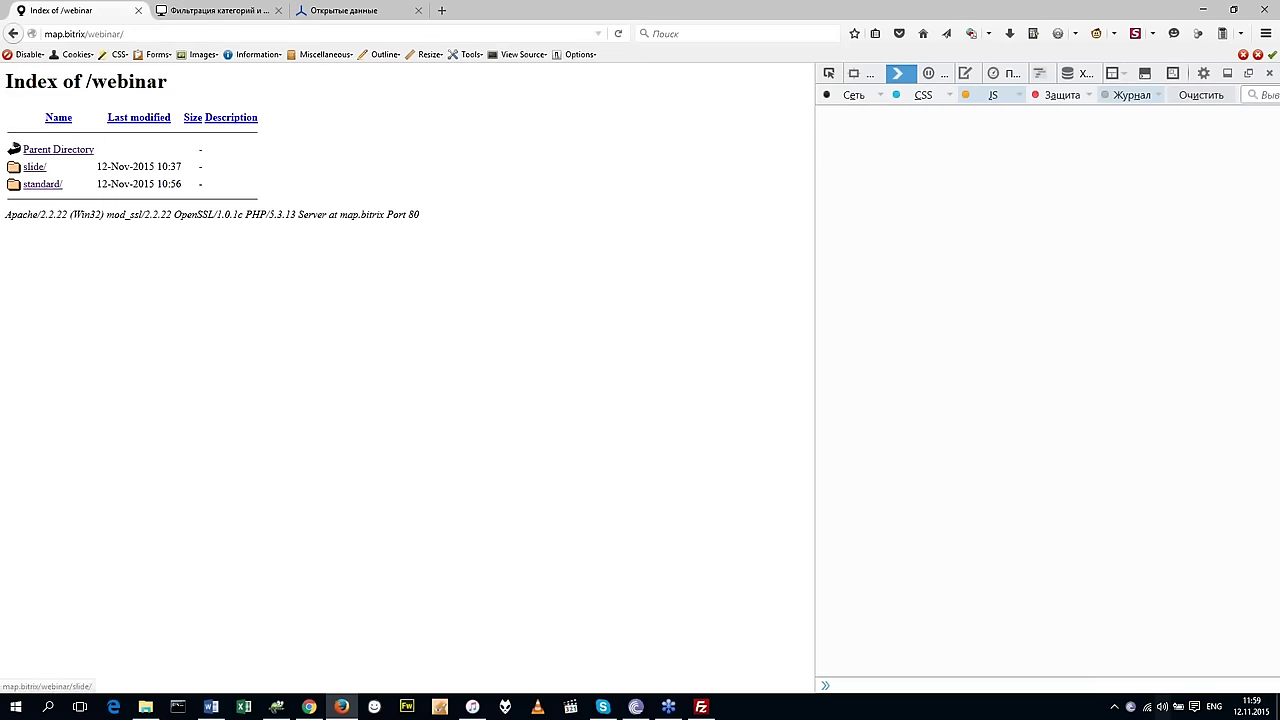
left_click(45, 186)
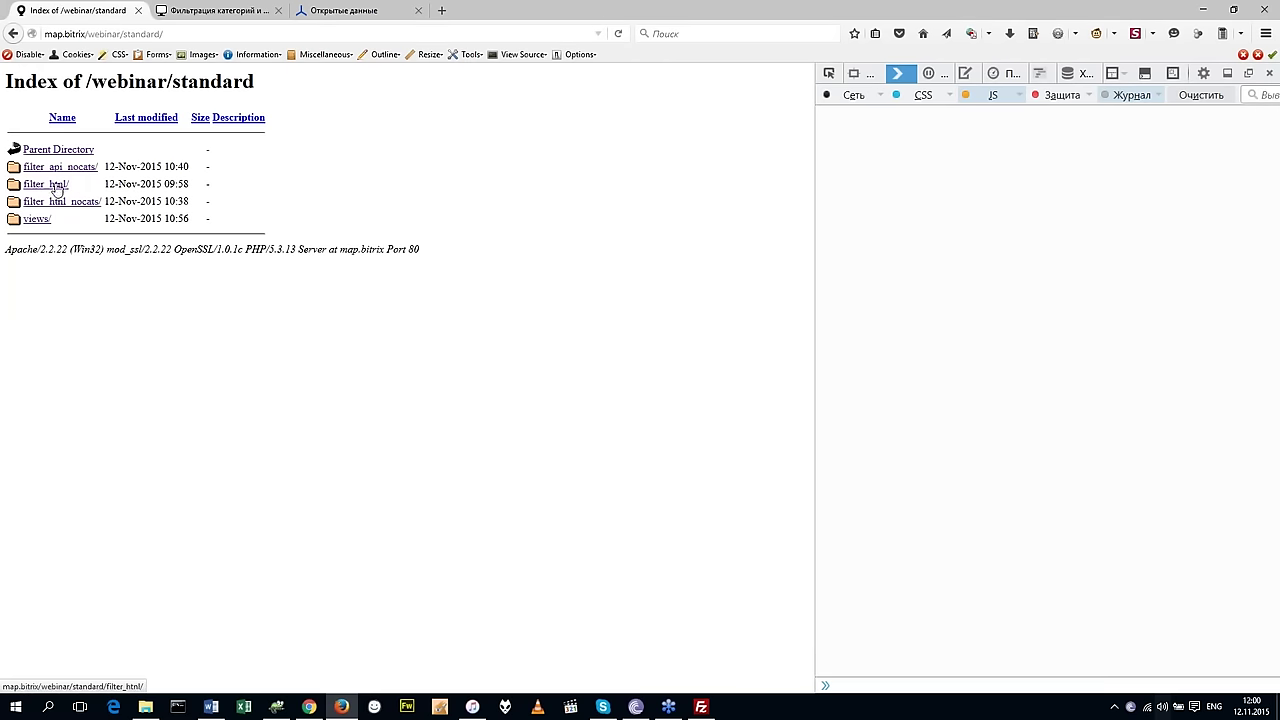
left_click(38, 188)
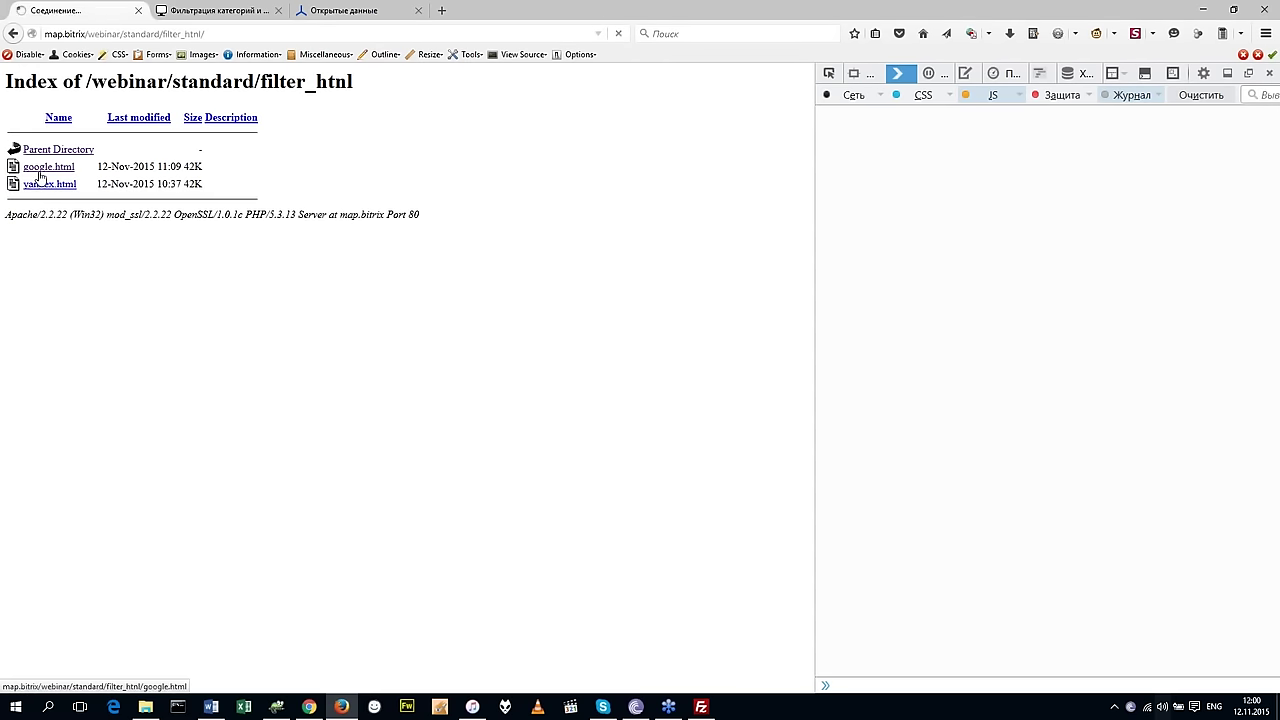
left_click(41, 171)
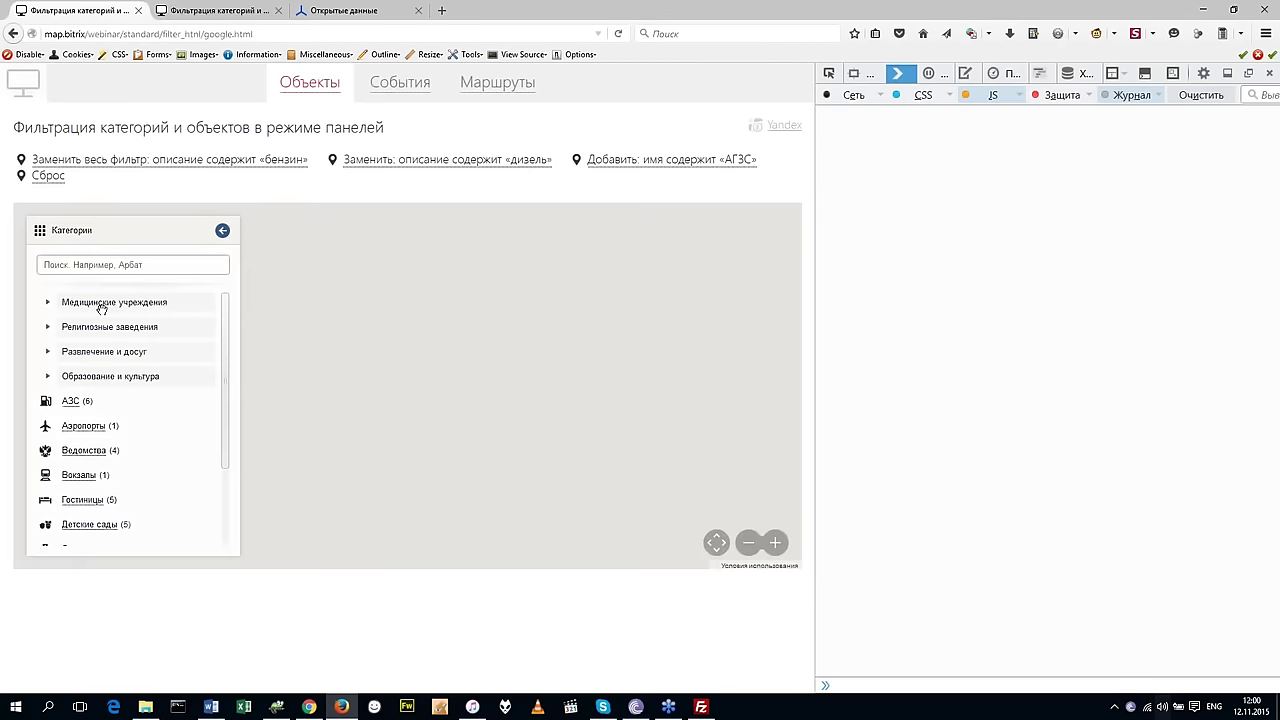
Show the АЗС category objects on the Google map, collapse the Объекты panel and look over the markers.
left_click(72, 401)
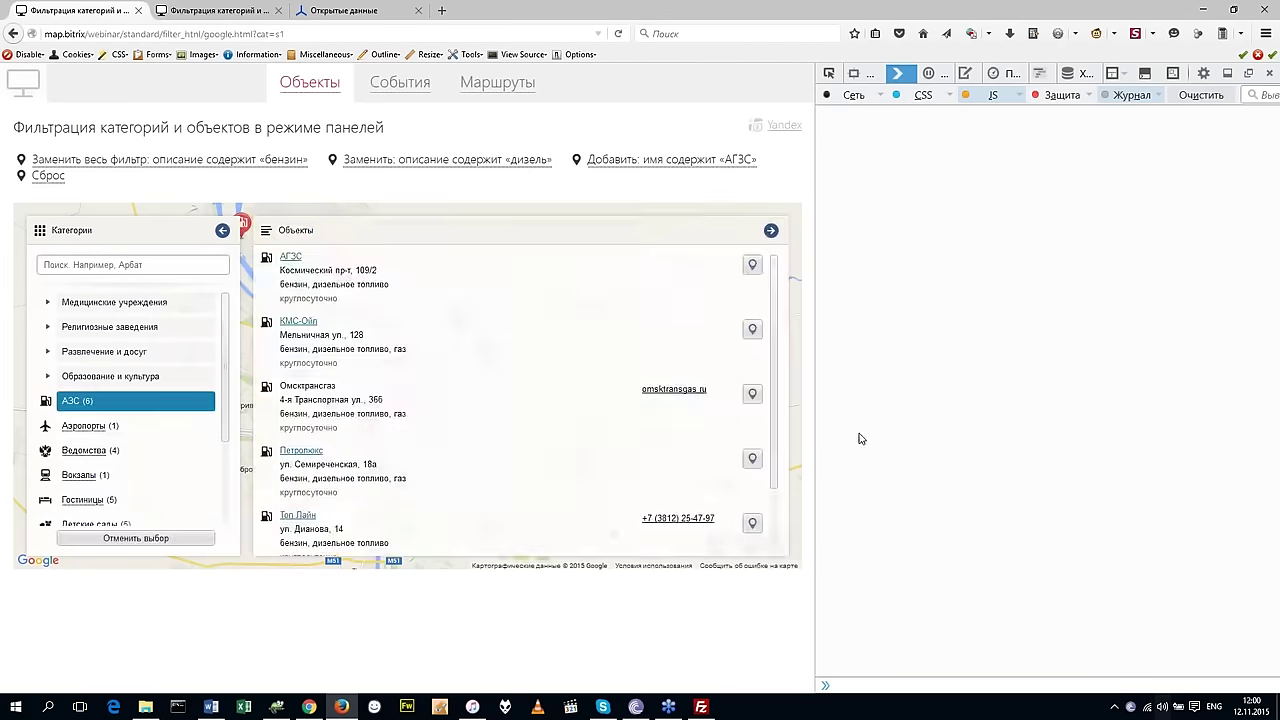
left_click(771, 232)
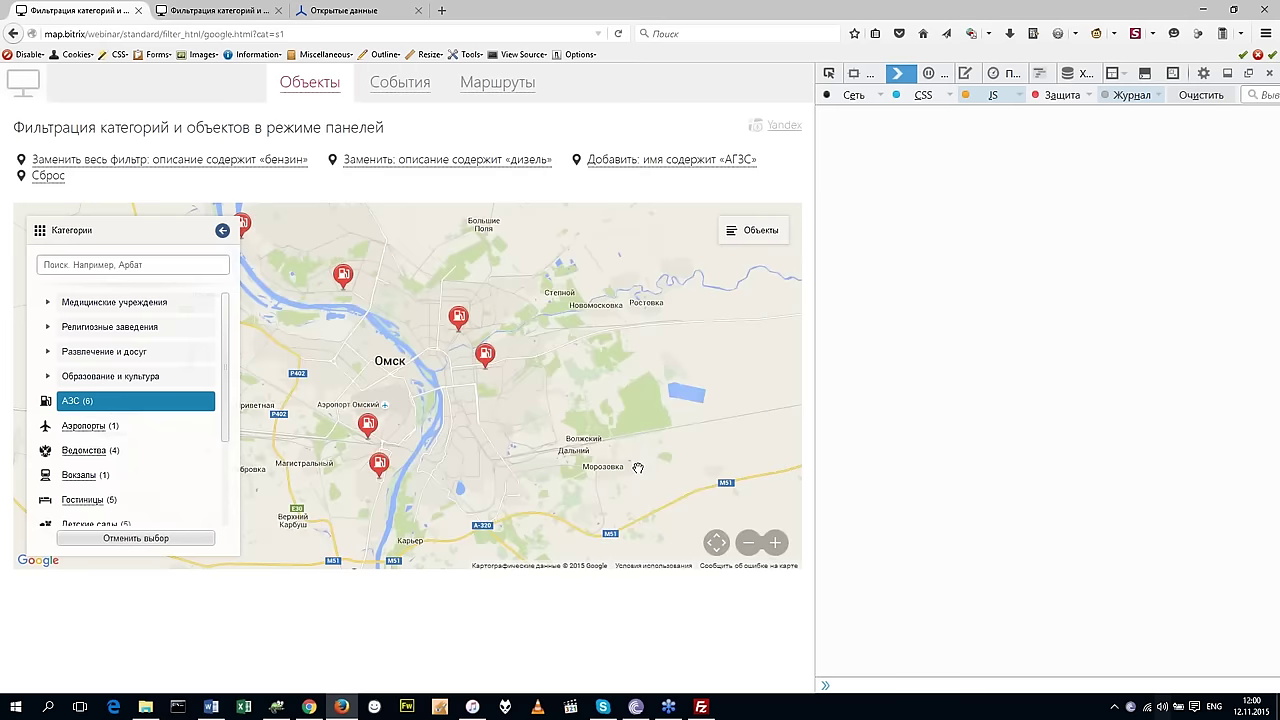
left_click_drag(638, 467, 631, 469)
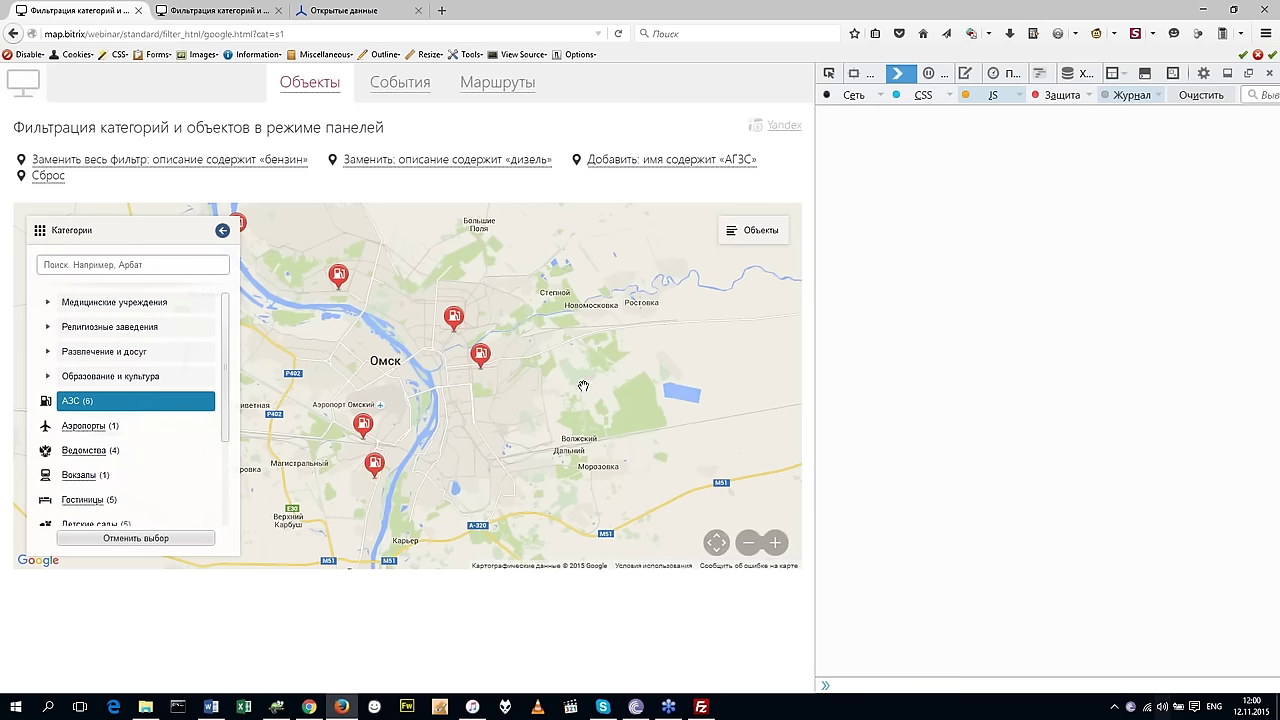
left_click_drag(587, 388, 653, 414)
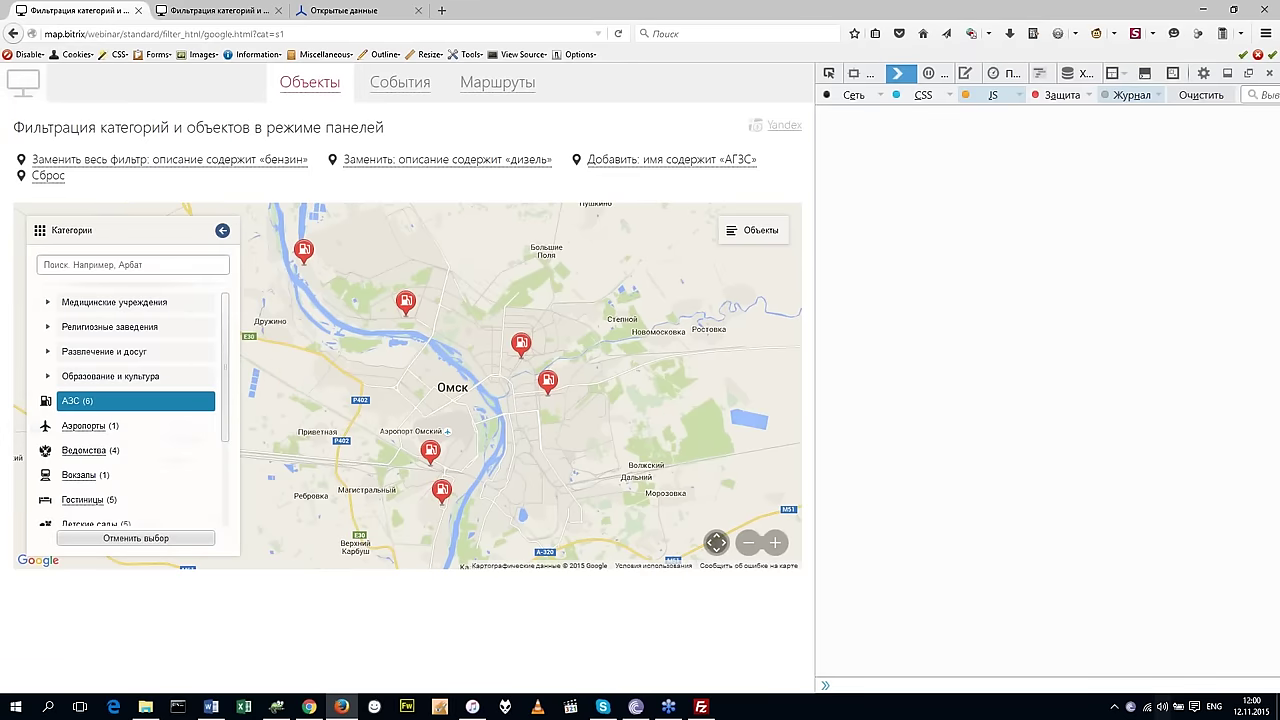
Try the map's full-page mode twice, returning to the embedded view each time.
left_click(717, 542)
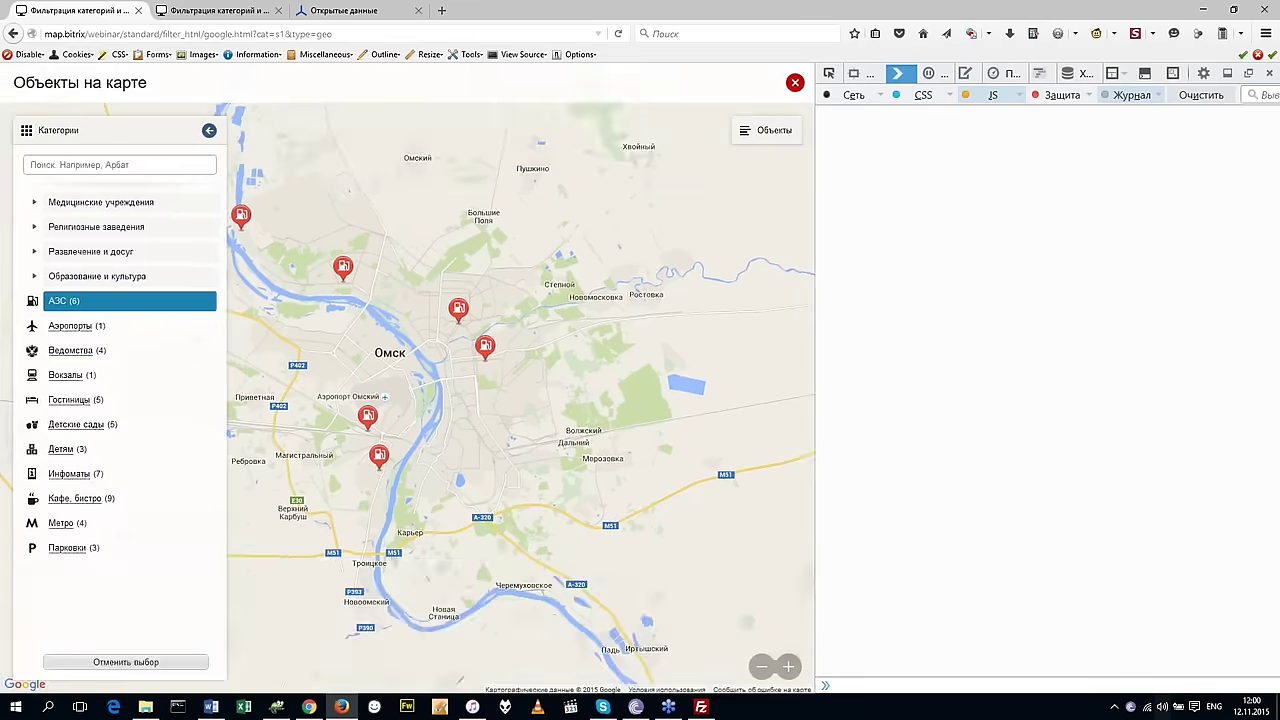
key("Escape")
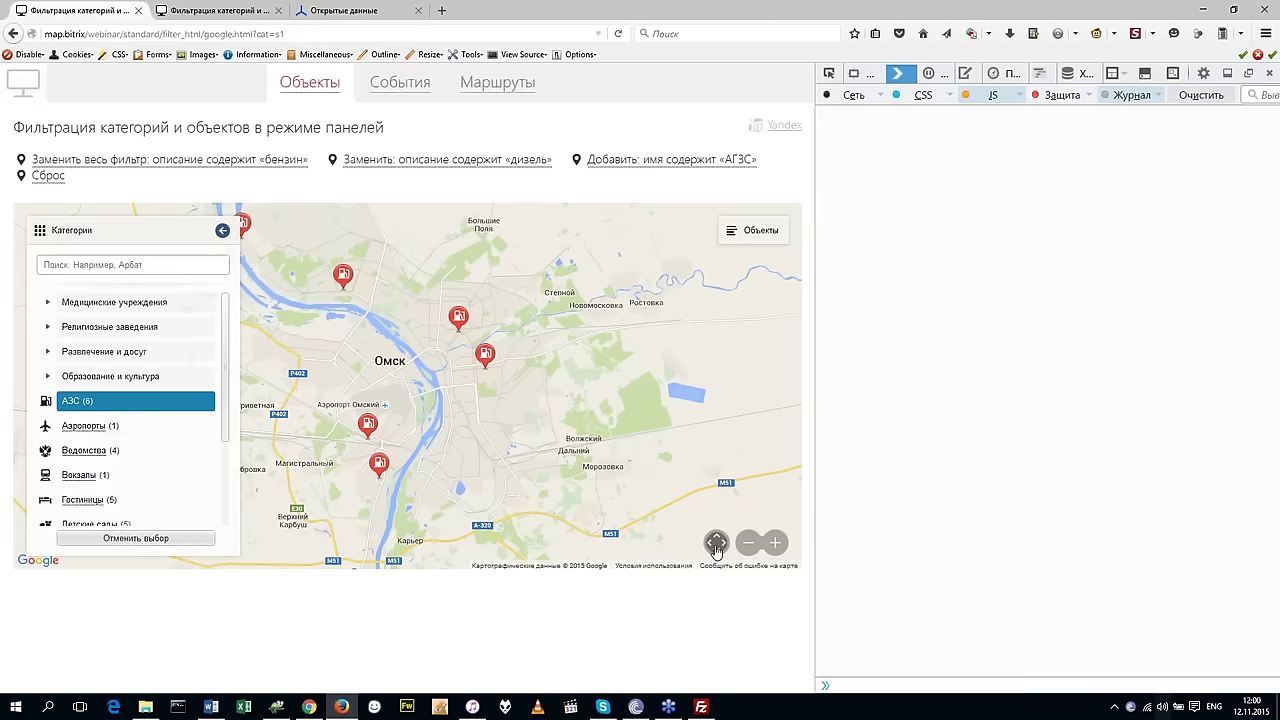
left_click(717, 545)
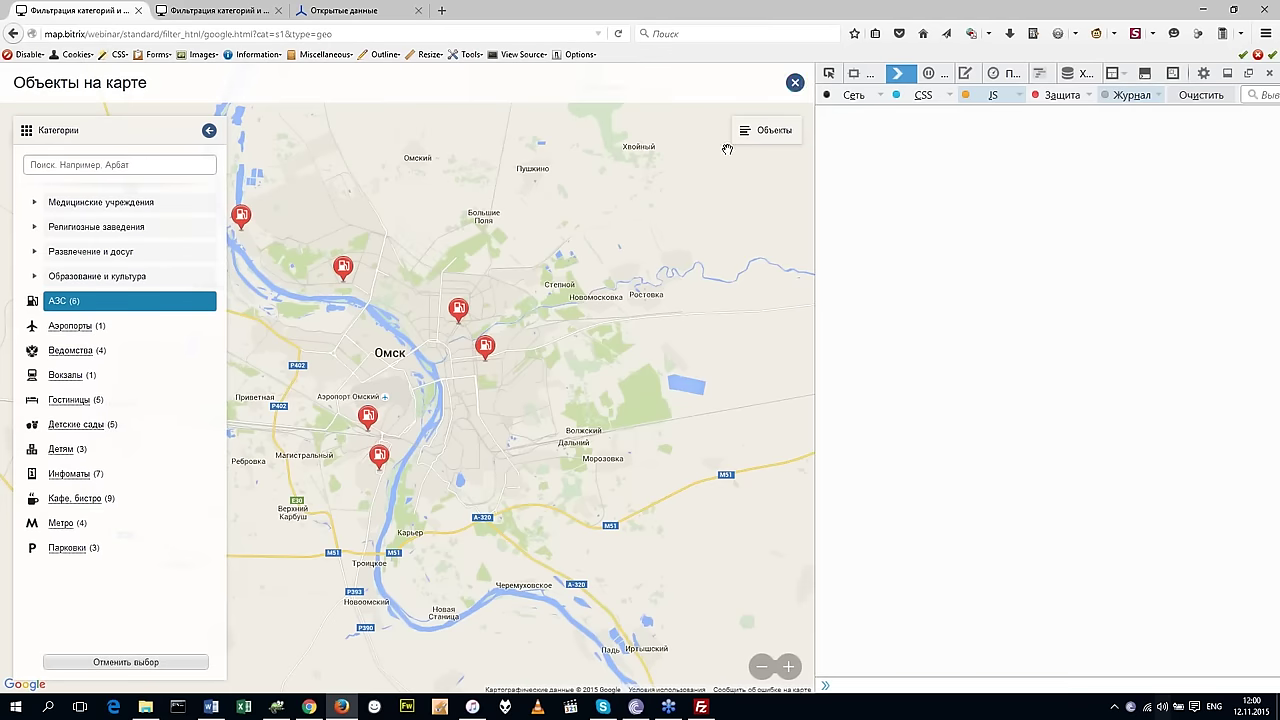
left_click(795, 82)
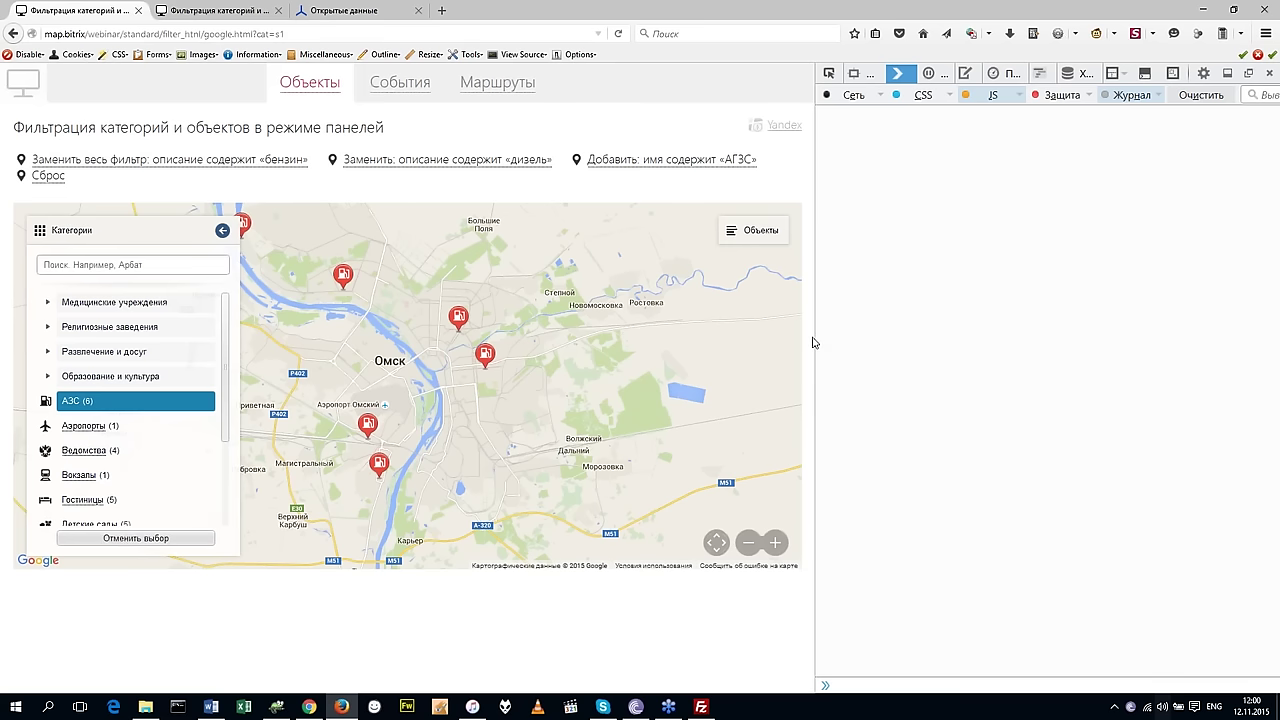
Narrow the page area beside the developer tools and test opening and collapsing the Объекты panel on the map.
left_click_drag(815, 342, 530, 340)
left_click(486, 247)
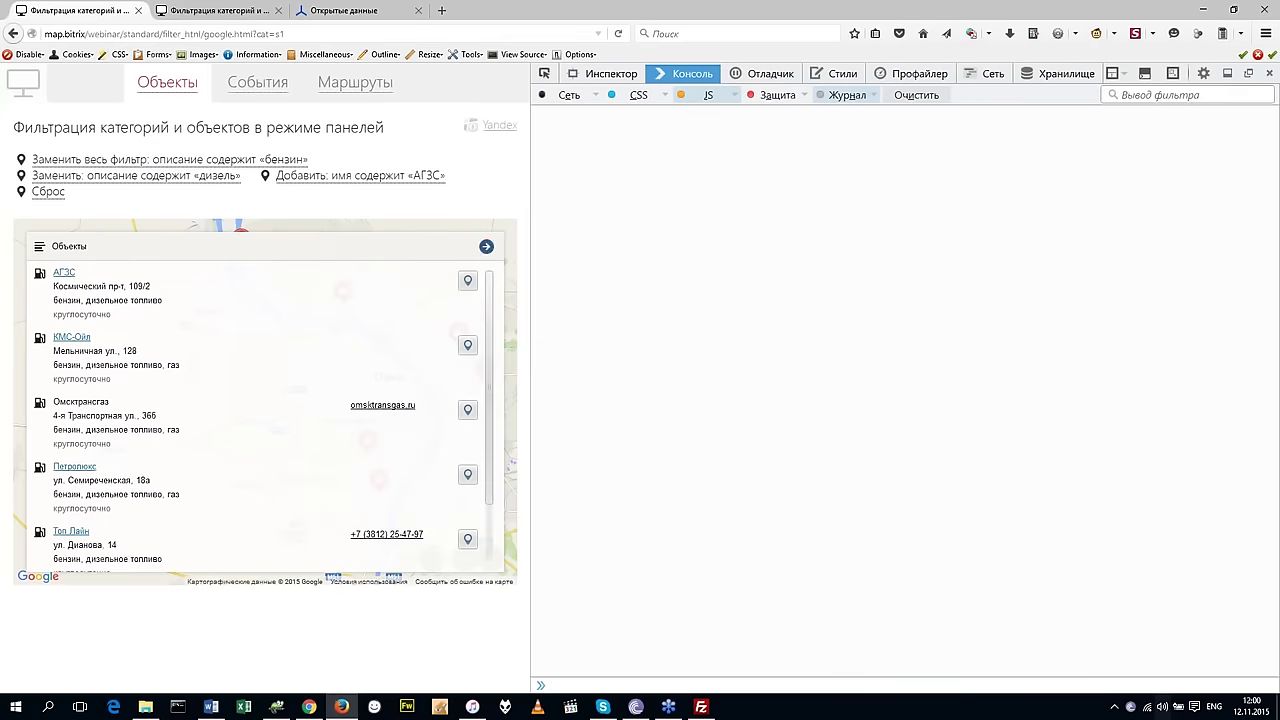
left_click(486, 247)
left_click(468, 249)
left_click(486, 247)
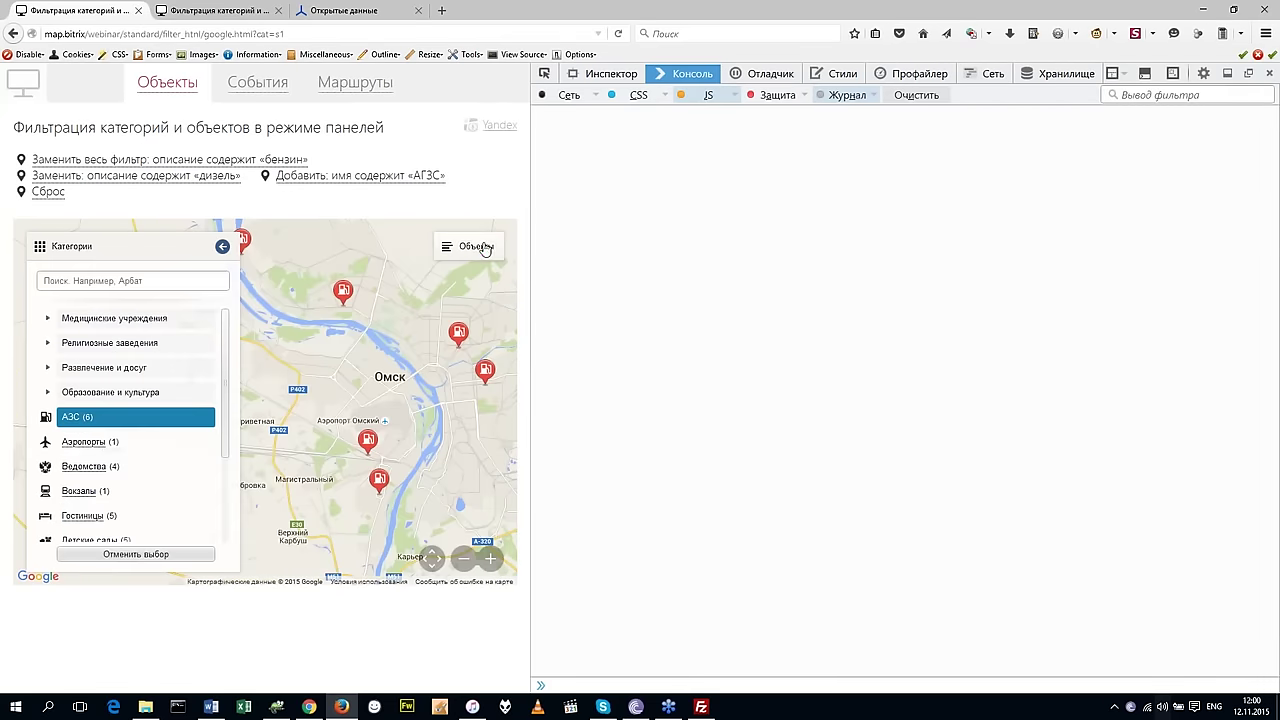
Widen the page area beside the developer tools with the map in full-page mode, and return to the embedded view.
left_click(432, 558)
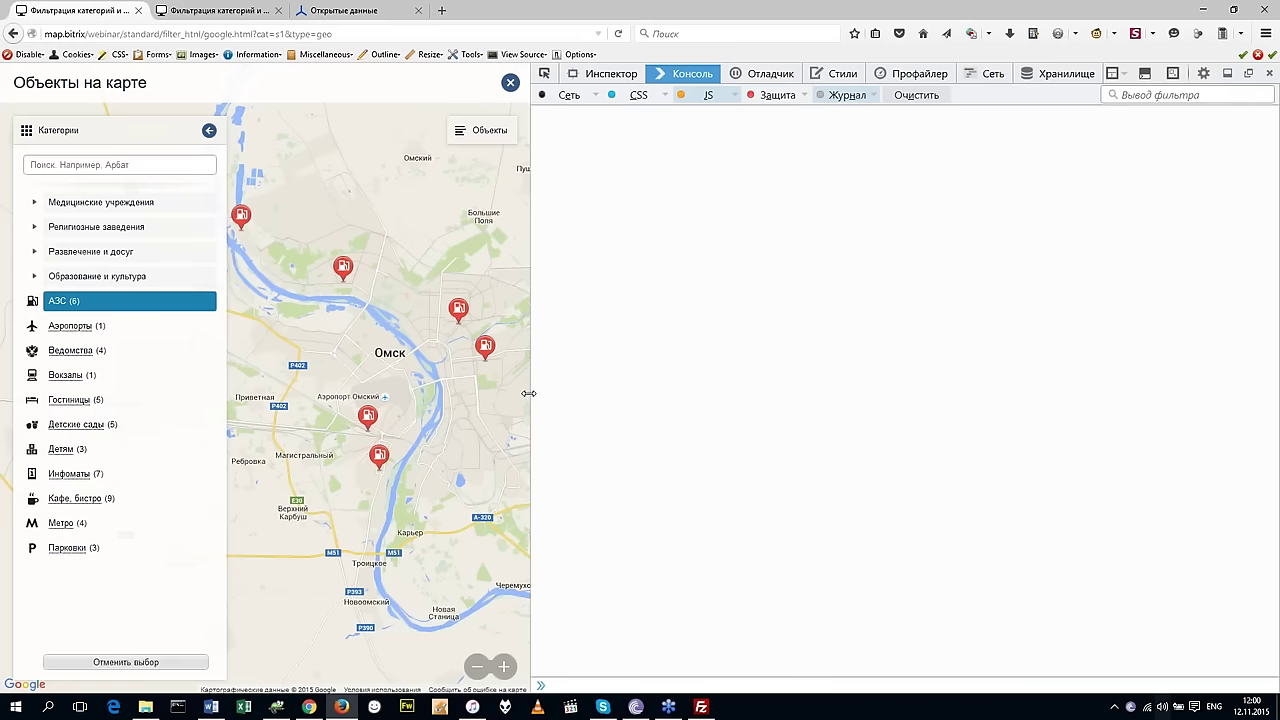
left_click_drag(547, 397, 862, 400)
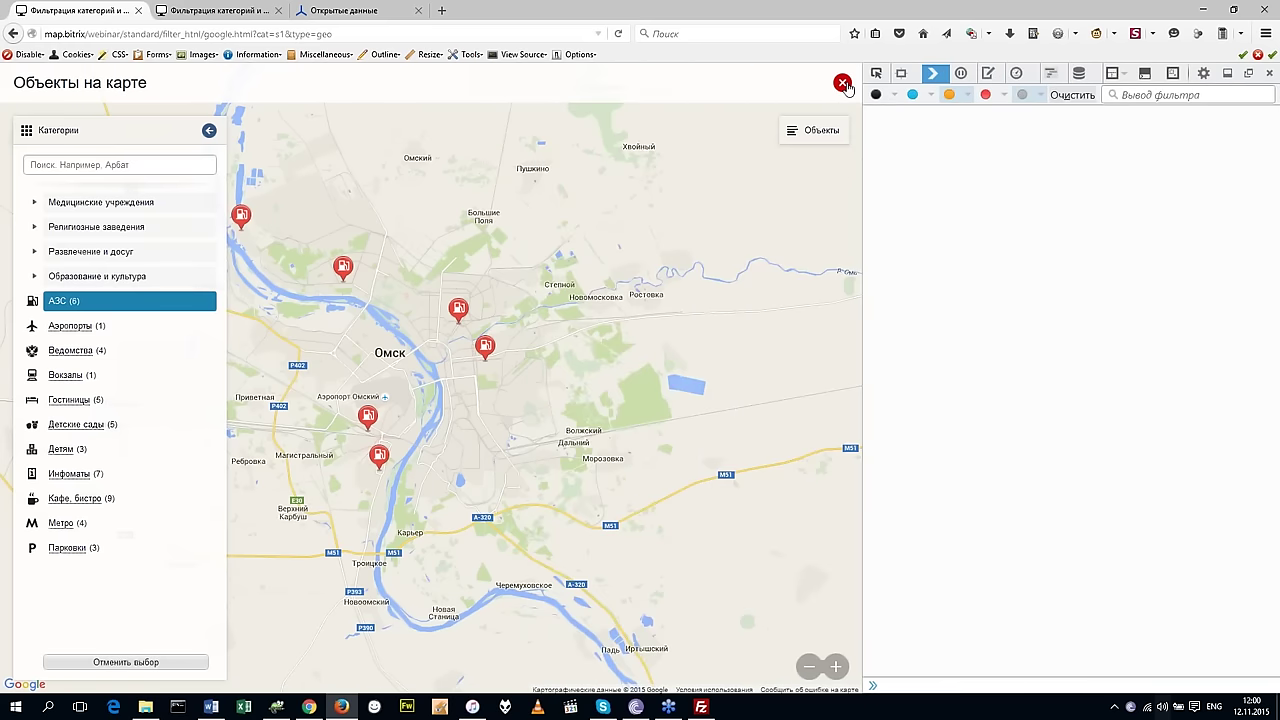
left_click(843, 83)
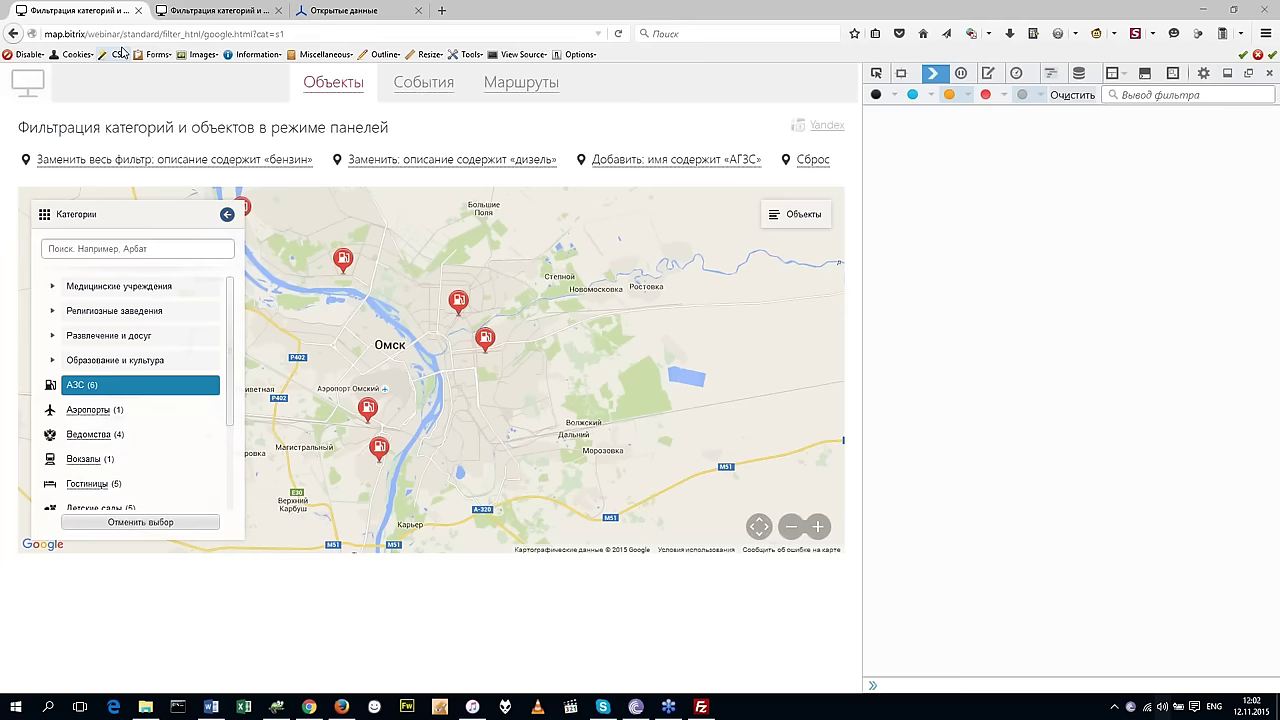
Go to the map.bitrix home page and open the Маршруты examples in the desktop and tablet section.
left_click_drag(89, 34, 335, 30)
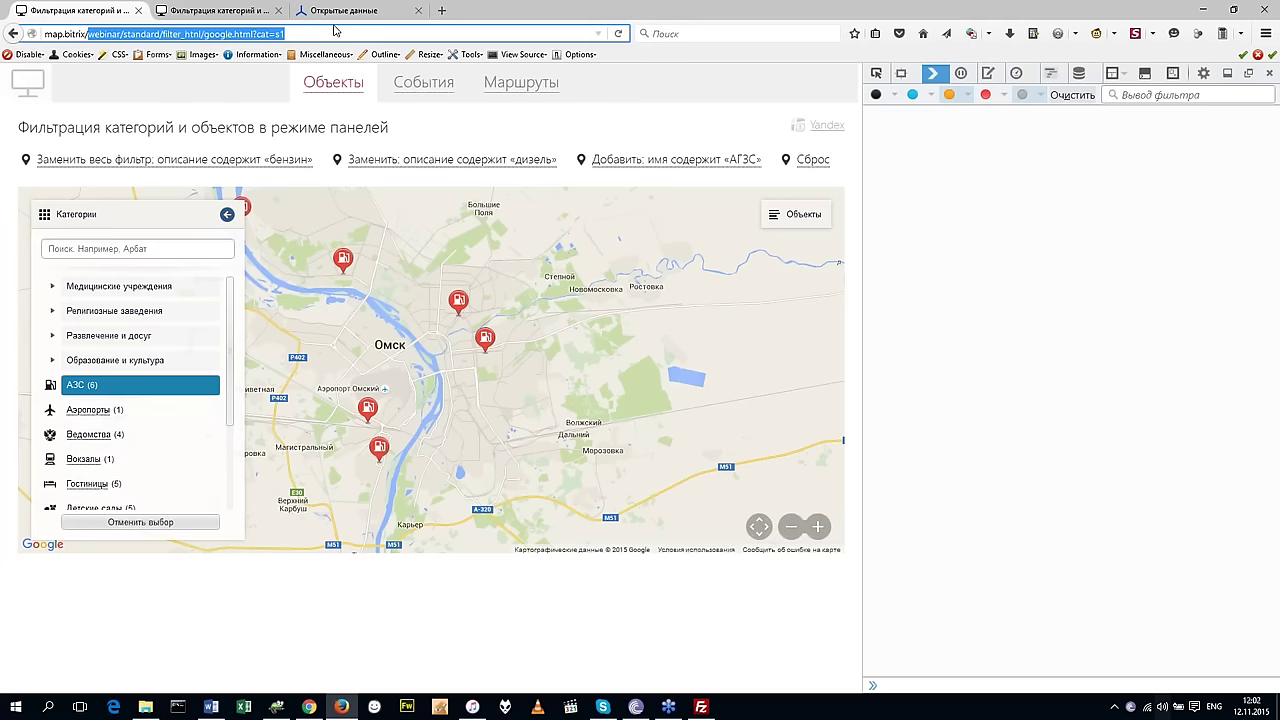
key("BackSpace")
key("Return")
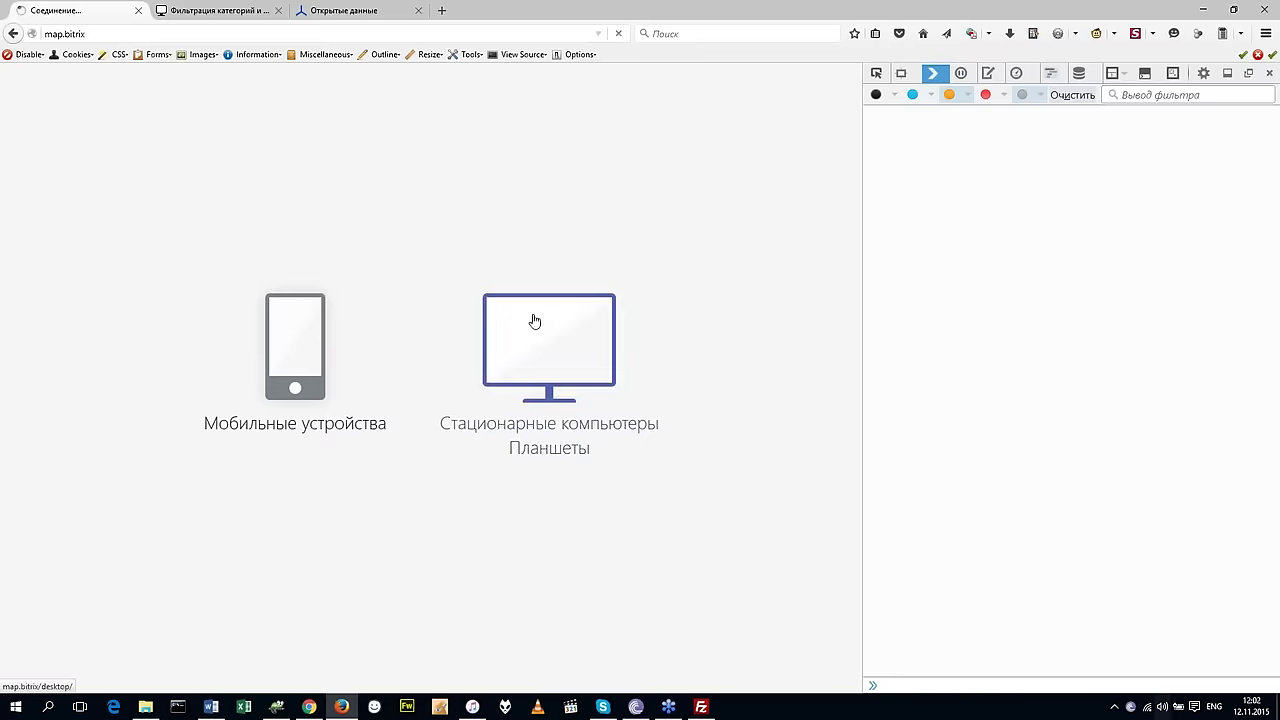
left_click(531, 320)
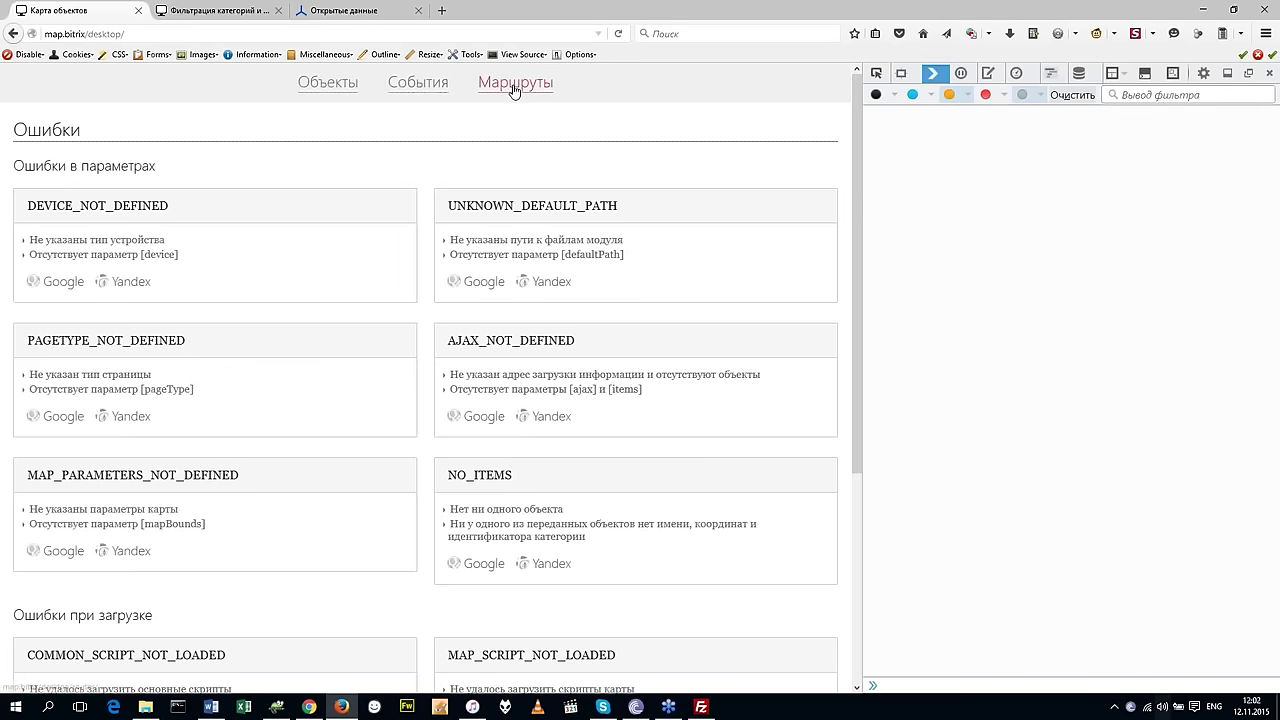
left_click(514, 88)
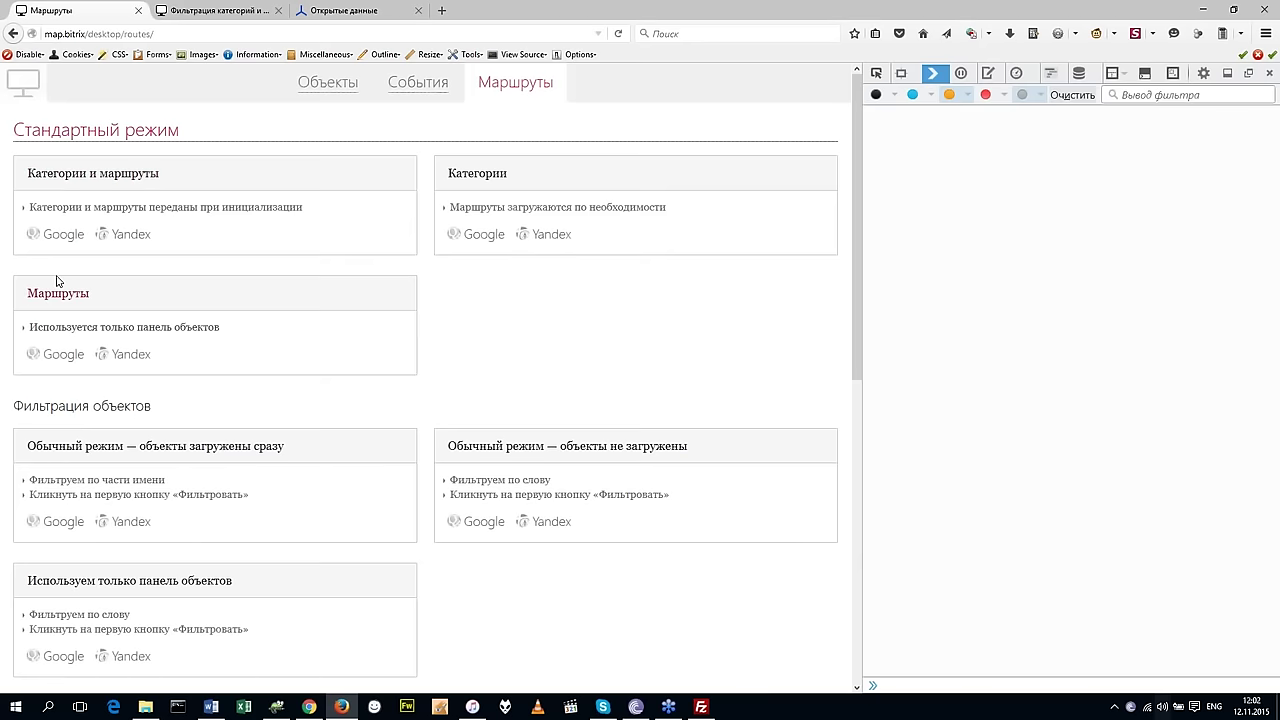
Open the Google version of the slide-mode «Категории и маршруты» example and show the По воде routes.
scroll(57, 281, "down", 1)
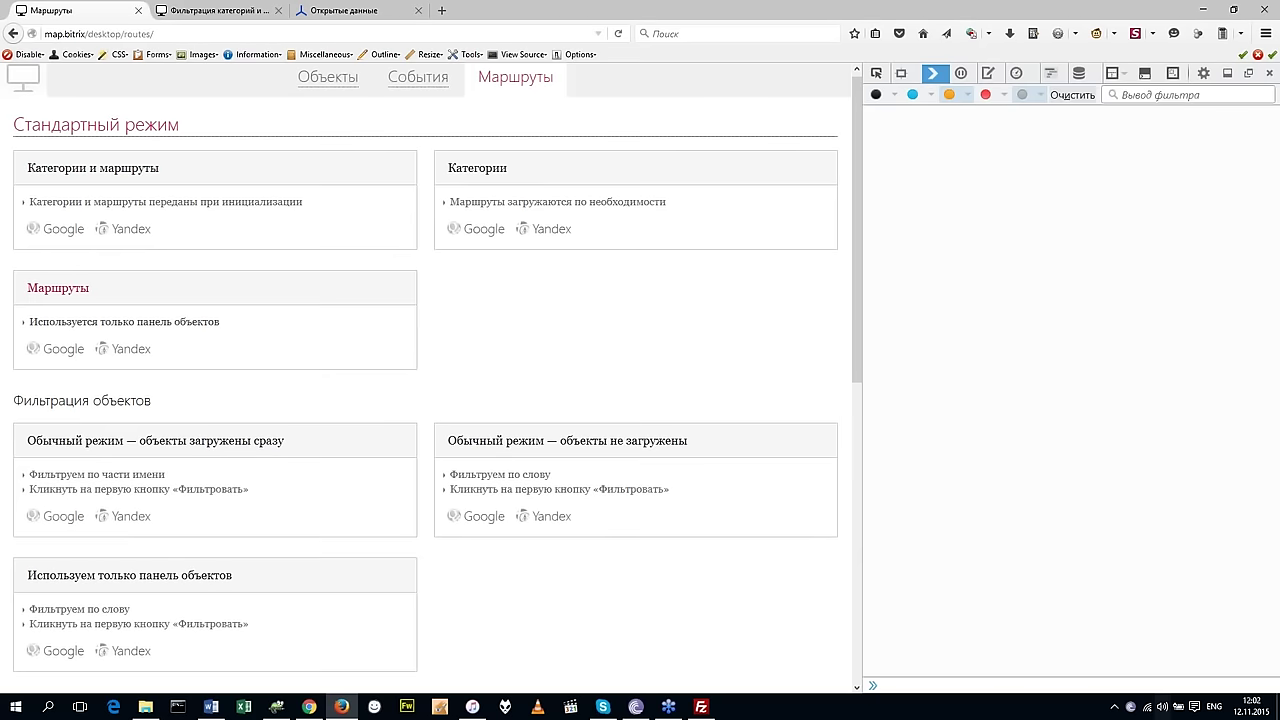
scroll(60, 250, "down", 5)
left_click(60, 245)
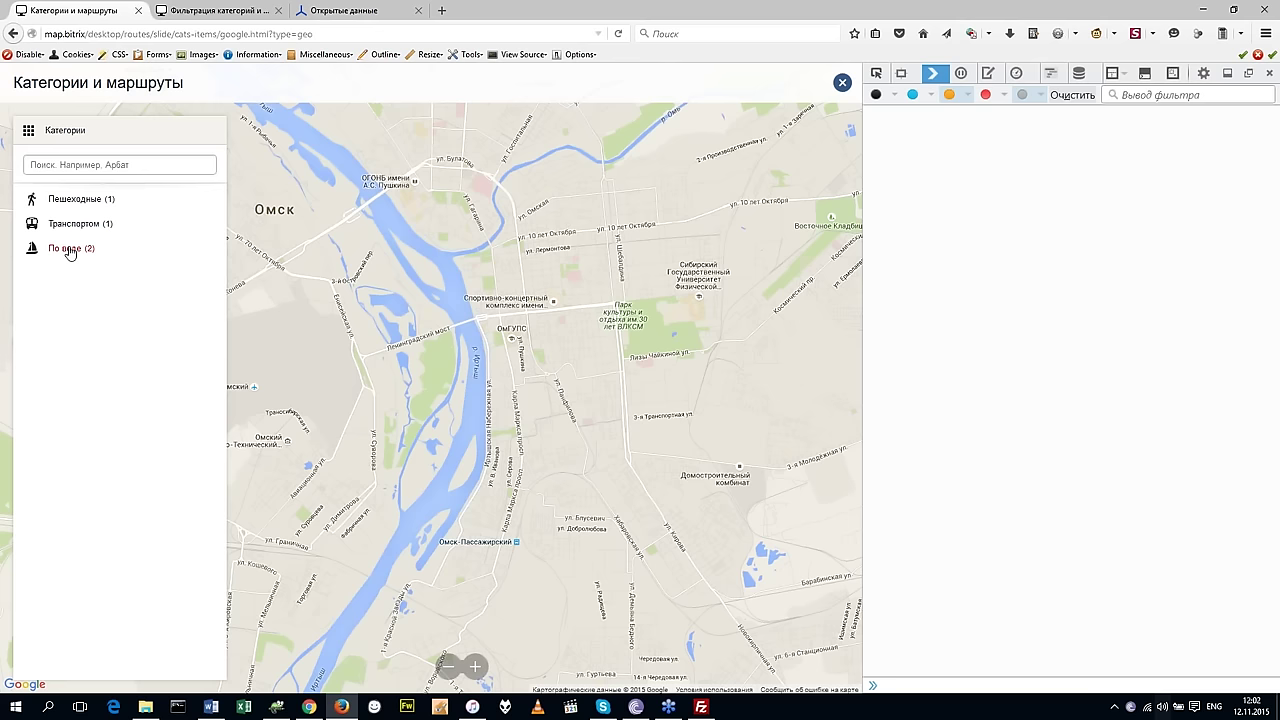
left_click(68, 248)
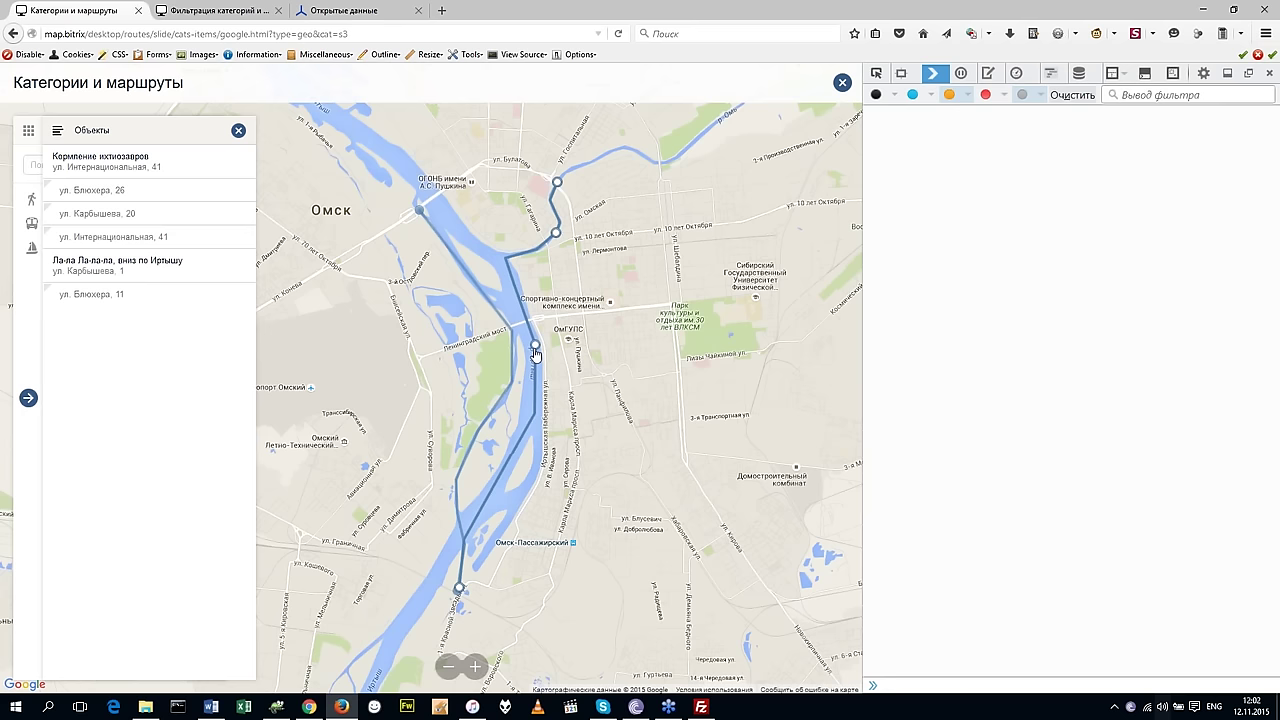
View the cards of the three listed stops on the Кормление ихтиозавров route and look over its path on the map.
left_click(535, 348)
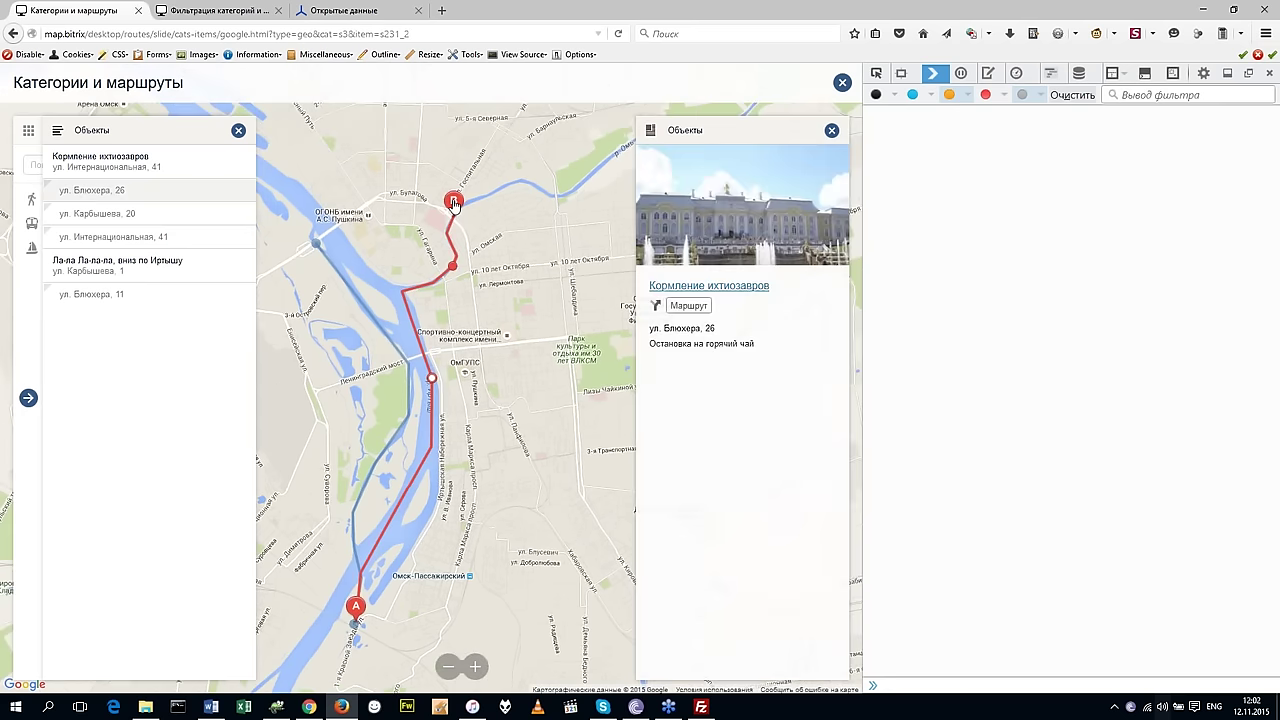
left_click(454, 203)
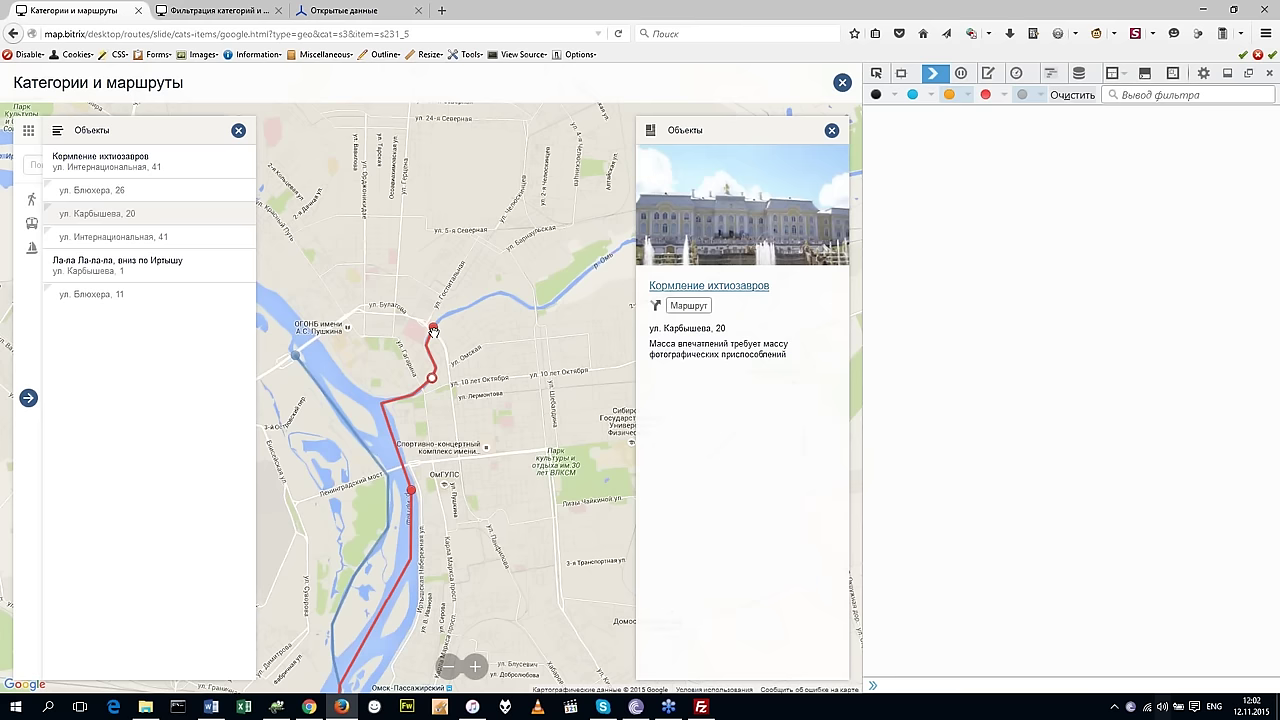
left_click(433, 330)
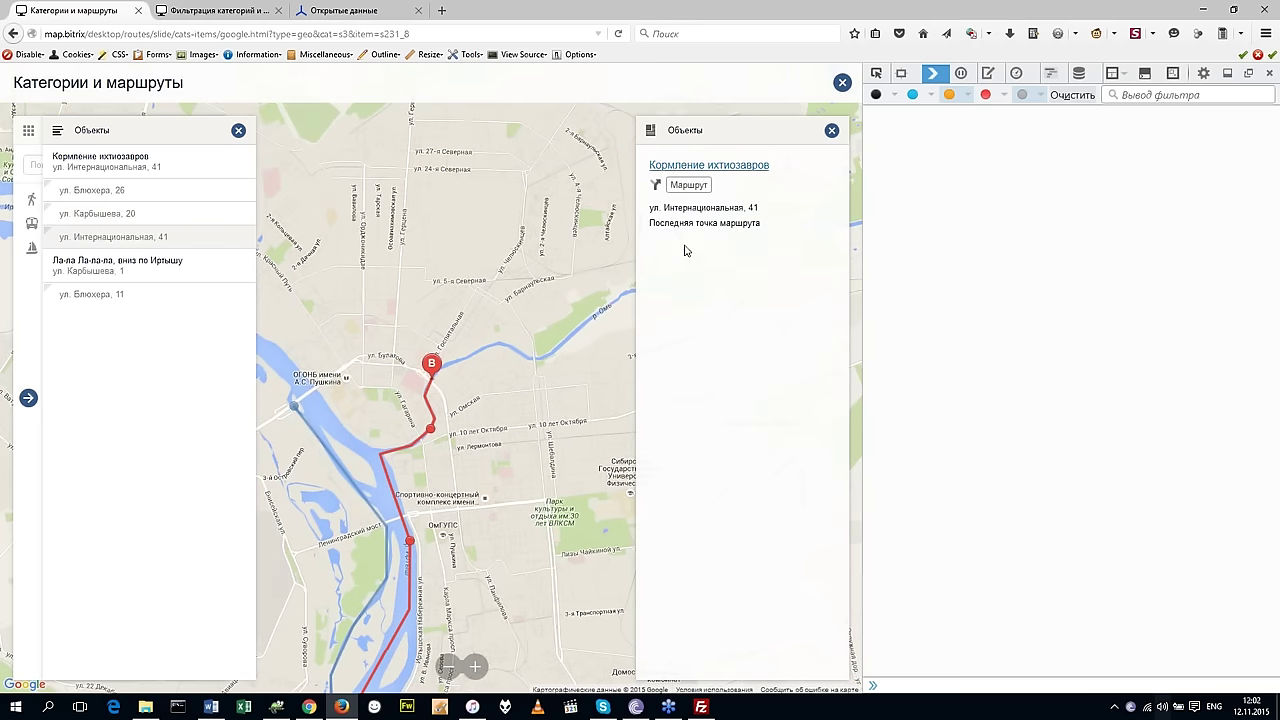
left_click(95, 190)
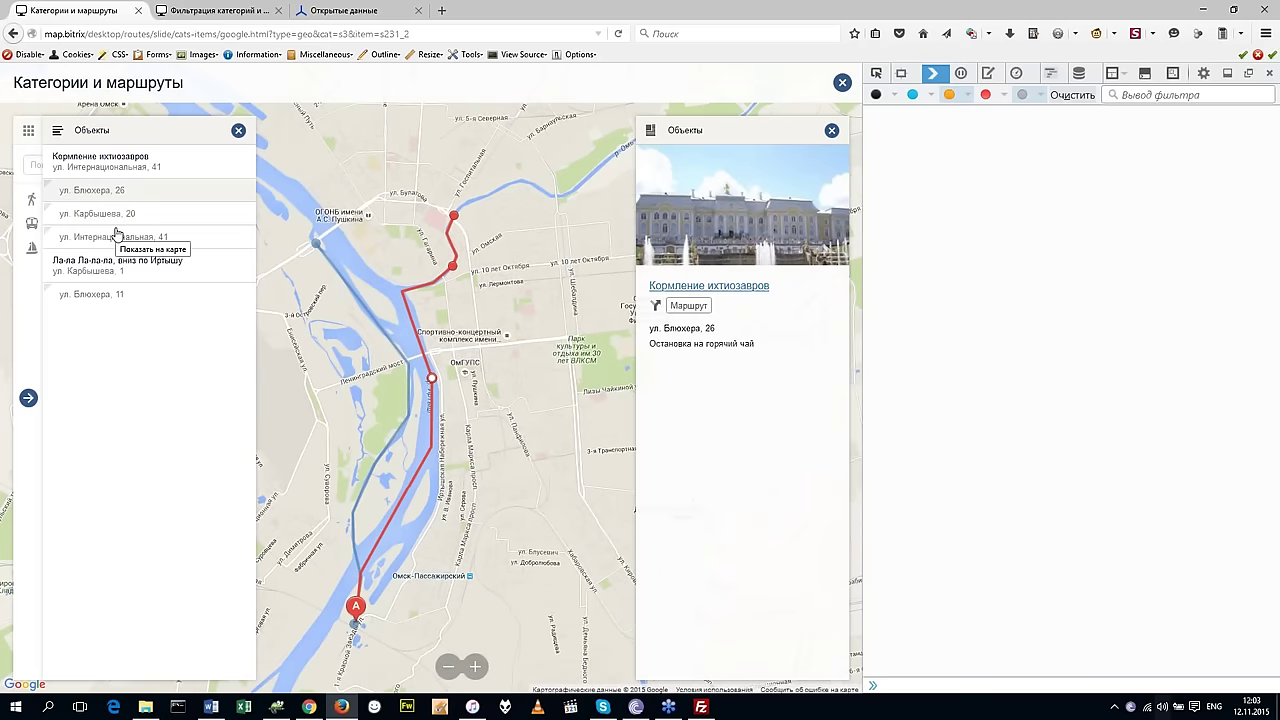
left_click(454, 268)
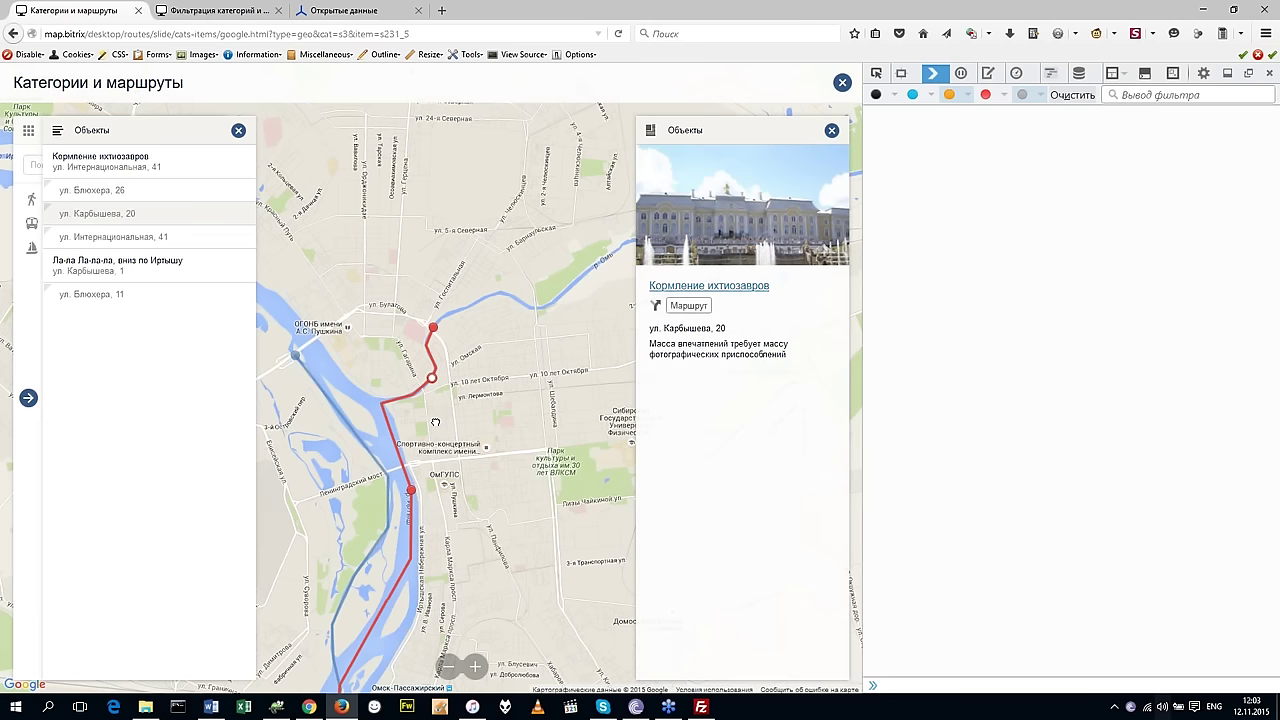
left_click_drag(435, 422, 437, 418)
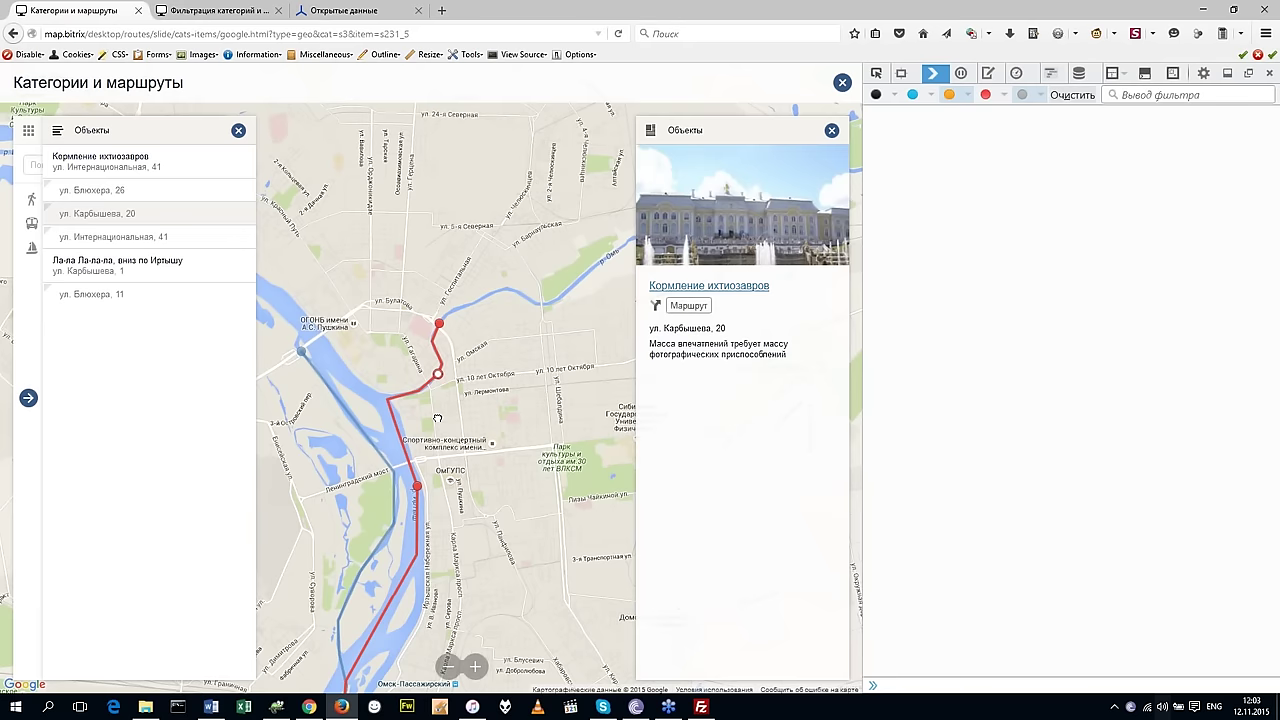
mouse_move(437, 418)
left_mouse_down()
mouse_move(417, 284)
mouse_move(494, 264)
left_mouse_up()
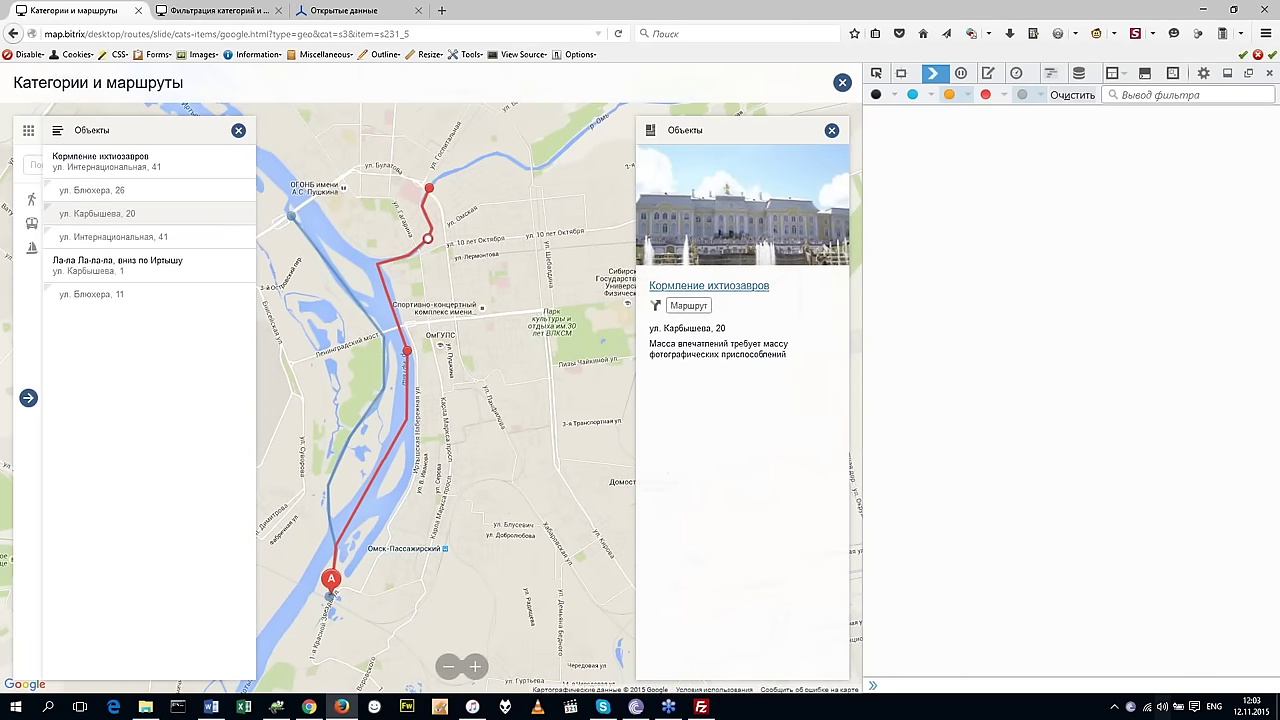
Close the stop card, look over the water routes and return to the Категории list.
left_click(831, 132)
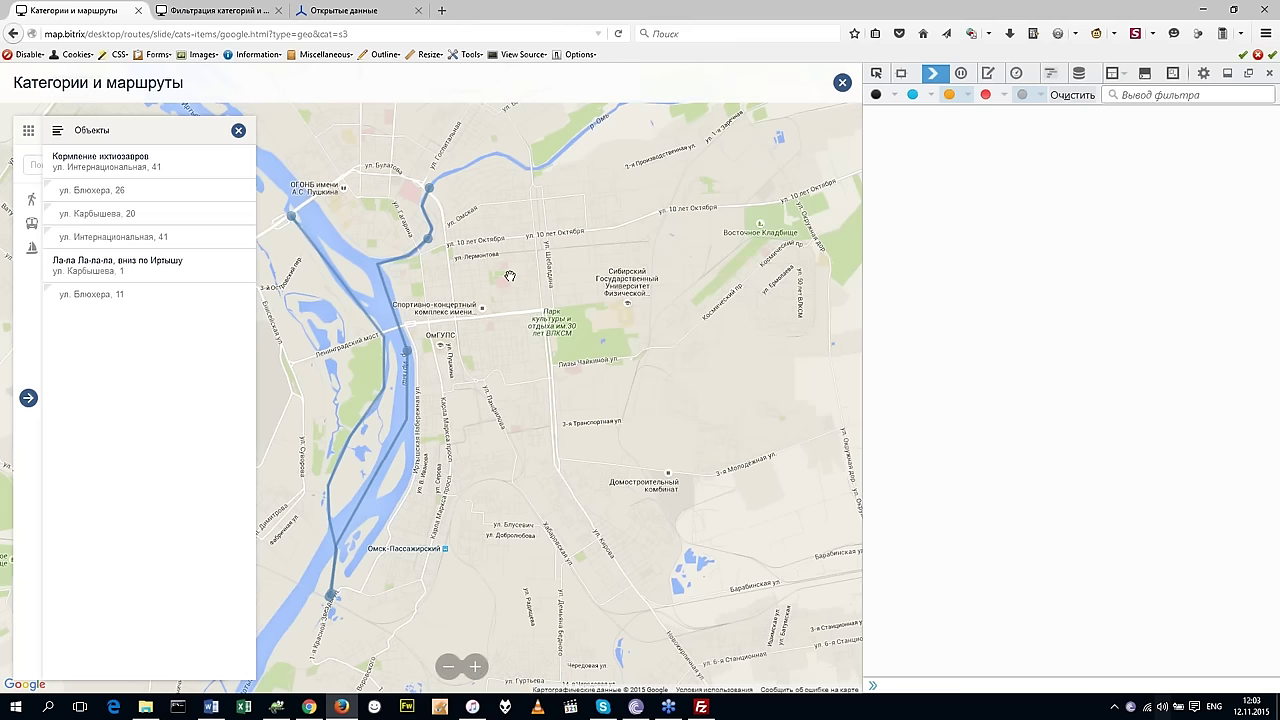
left_click_drag(568, 288, 590, 293)
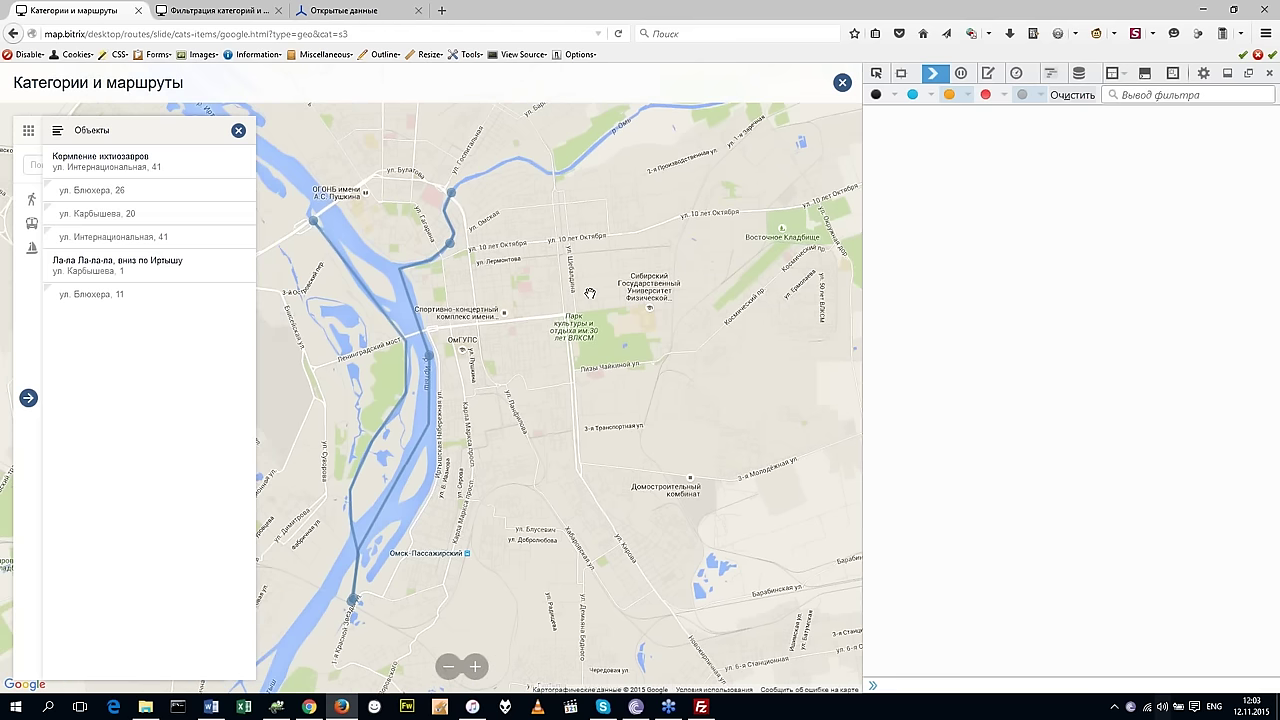
key("alt+Left")
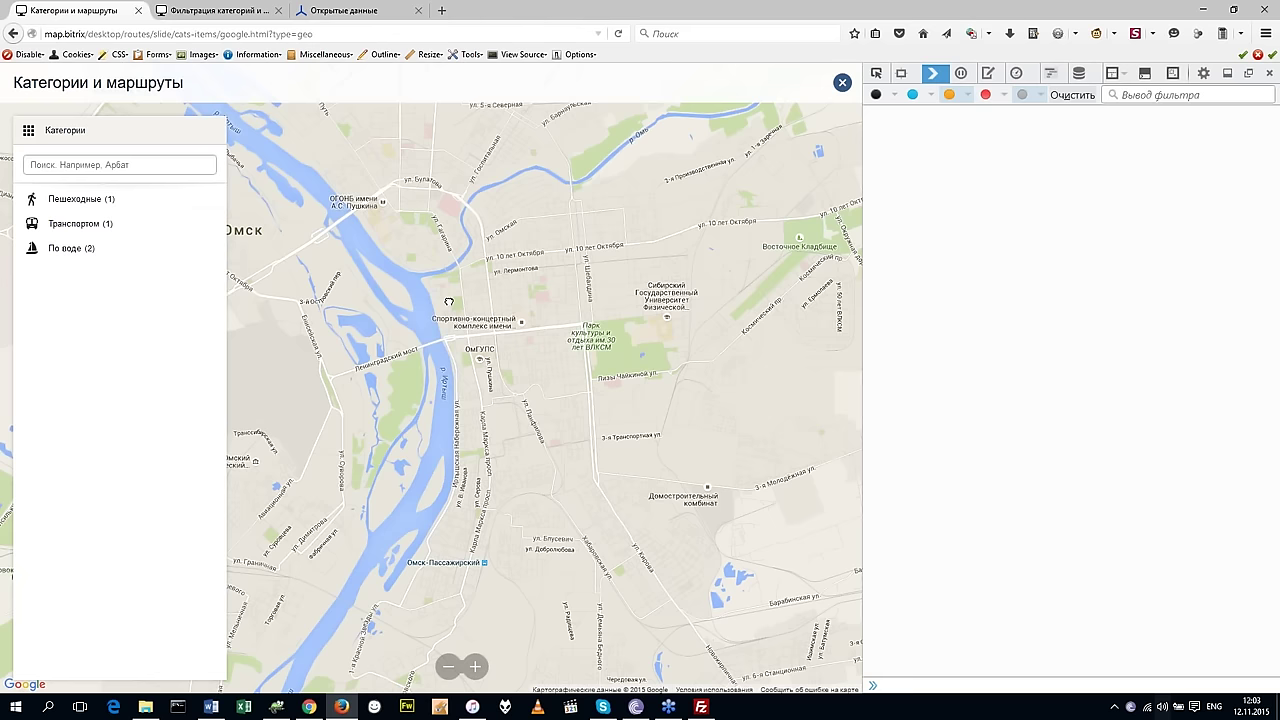
Switch to the slide-mode filter_html example in the other browser tab and close its open panels back to the Категории list.
left_click(96, 164)
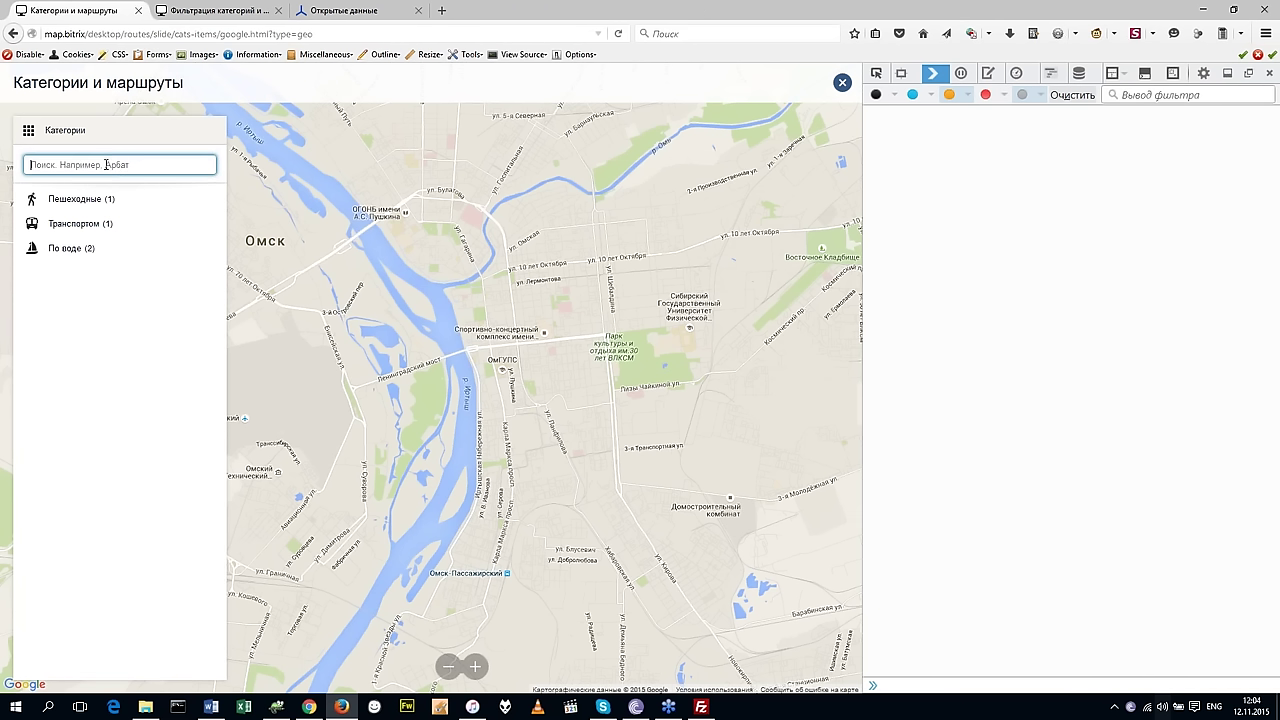
left_click(360, 34)
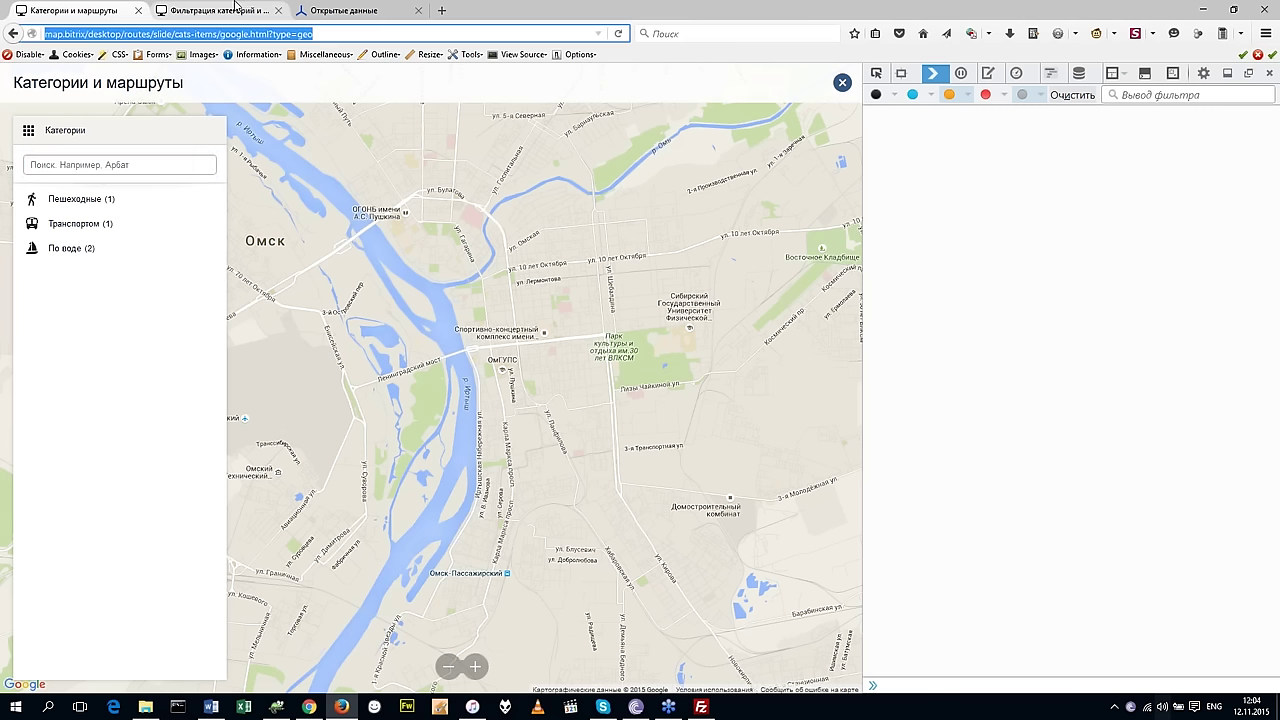
left_click(235, 8)
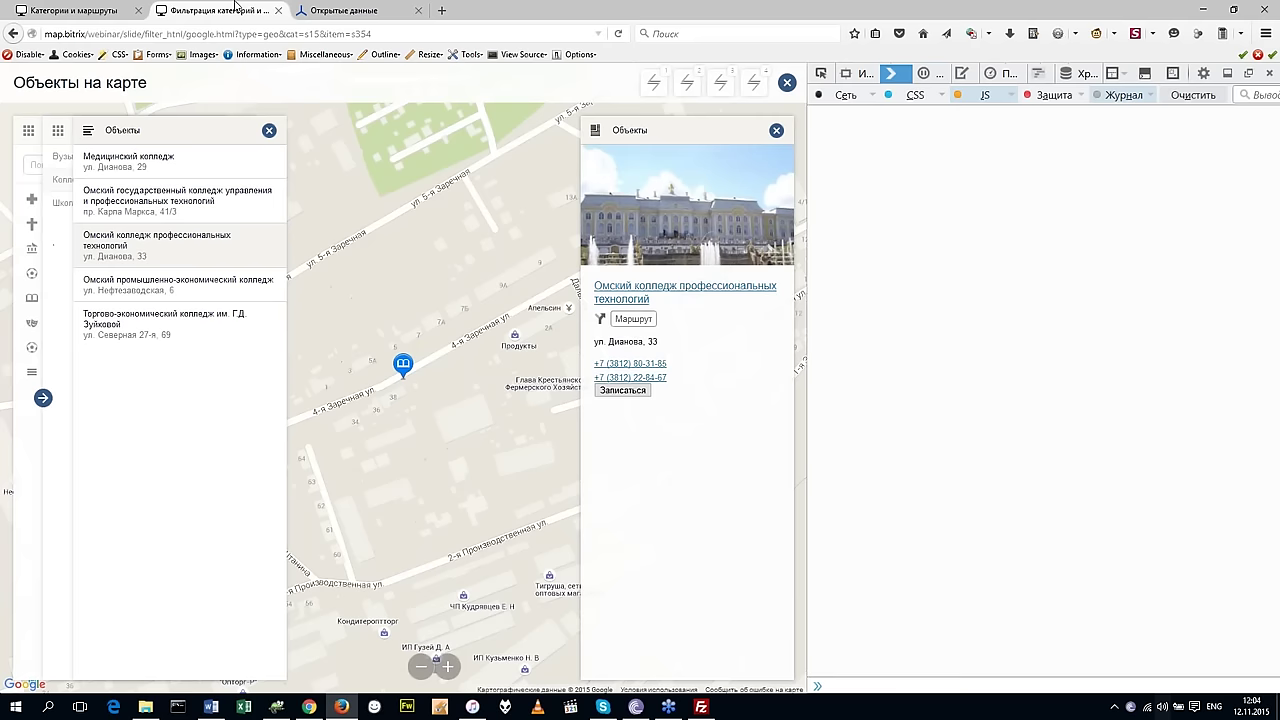
left_click(268, 131)
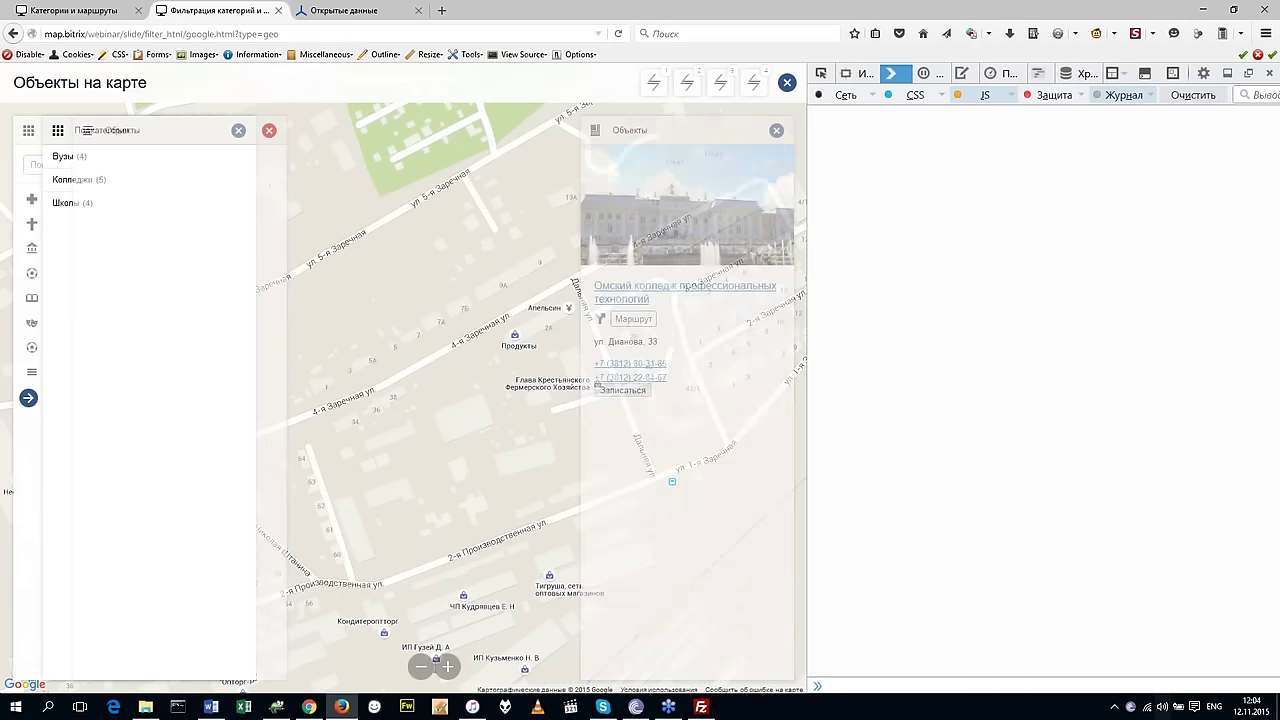
left_click(237, 130)
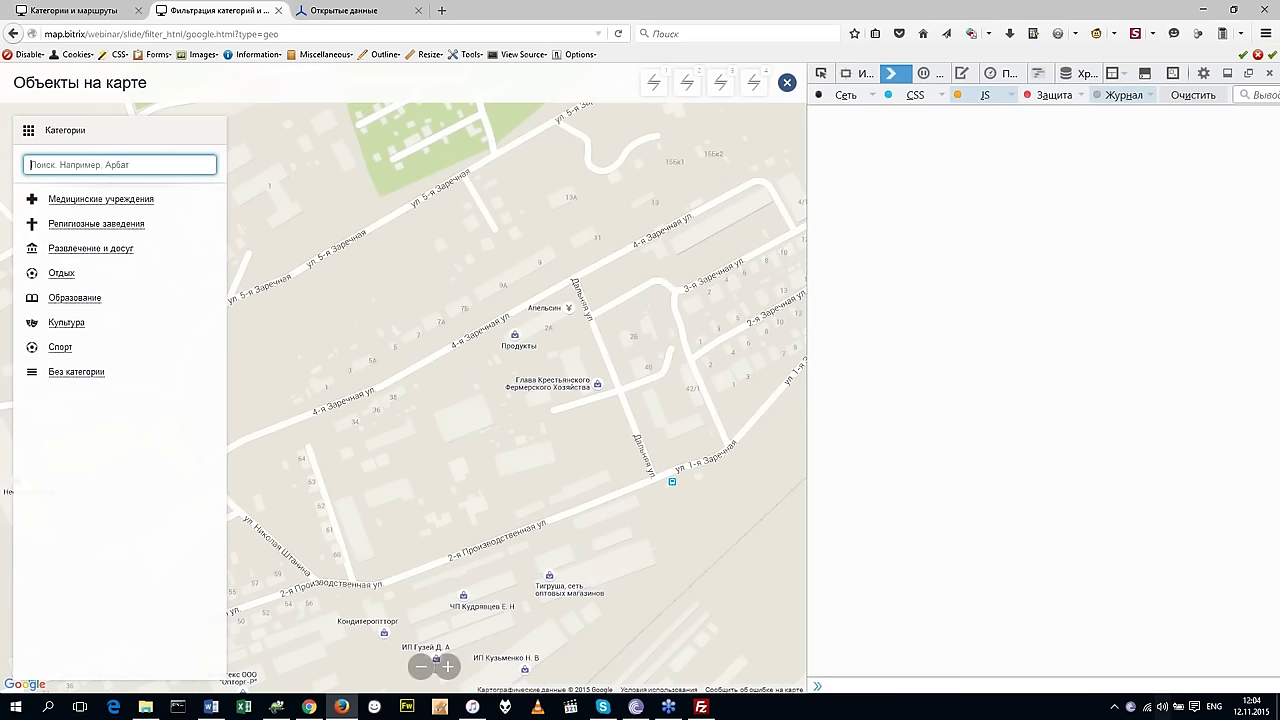
Reload the filter_html example, filter the categories by «кол» and clear the search field.
key("F5")
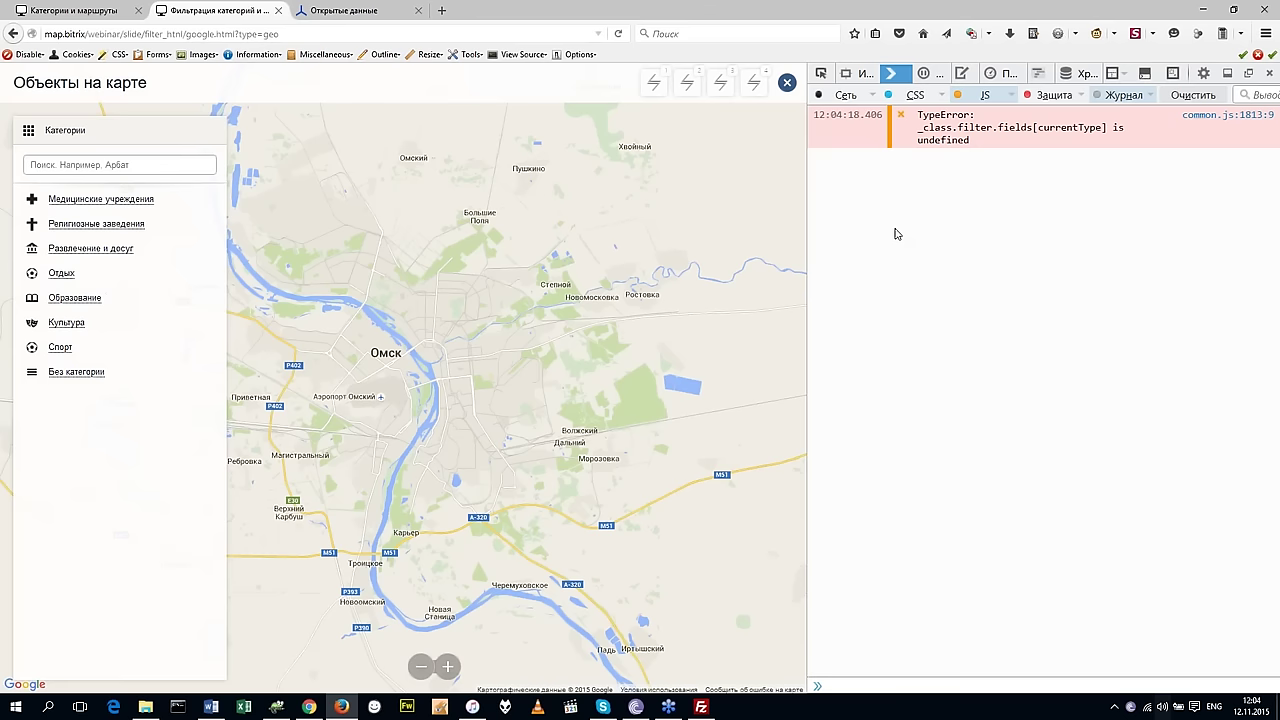
key("F5")
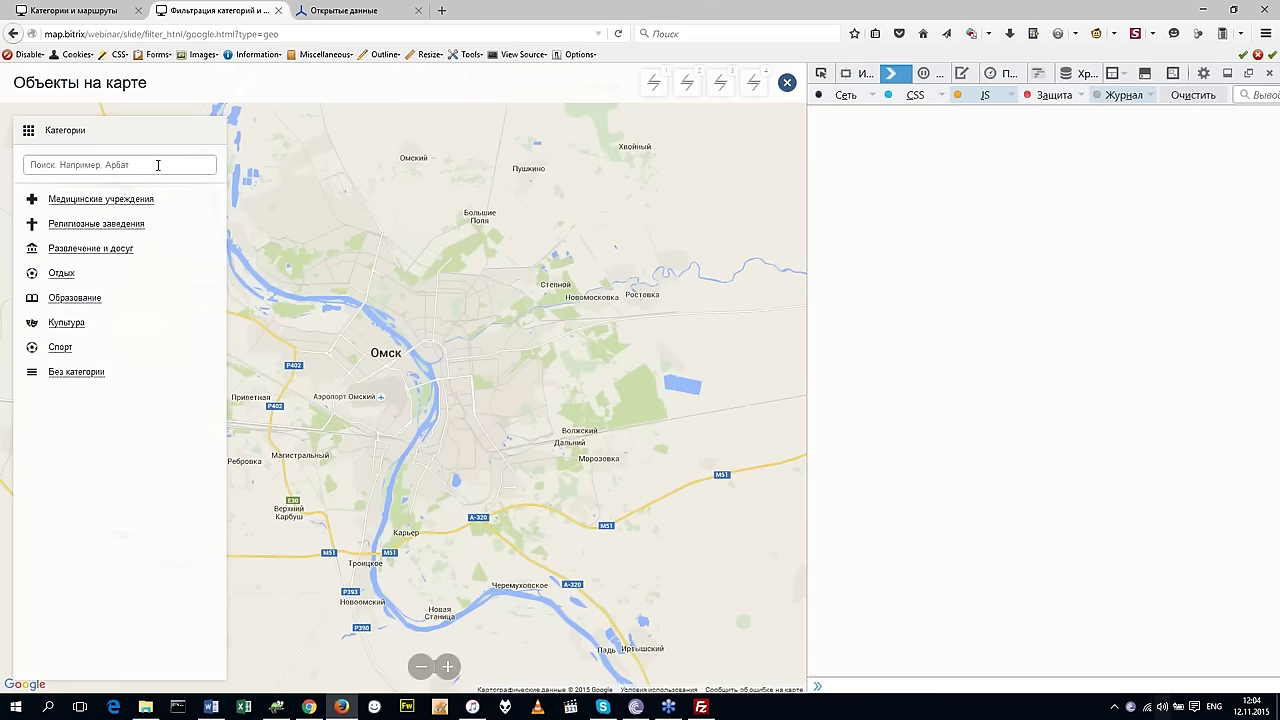
left_click(157, 165)
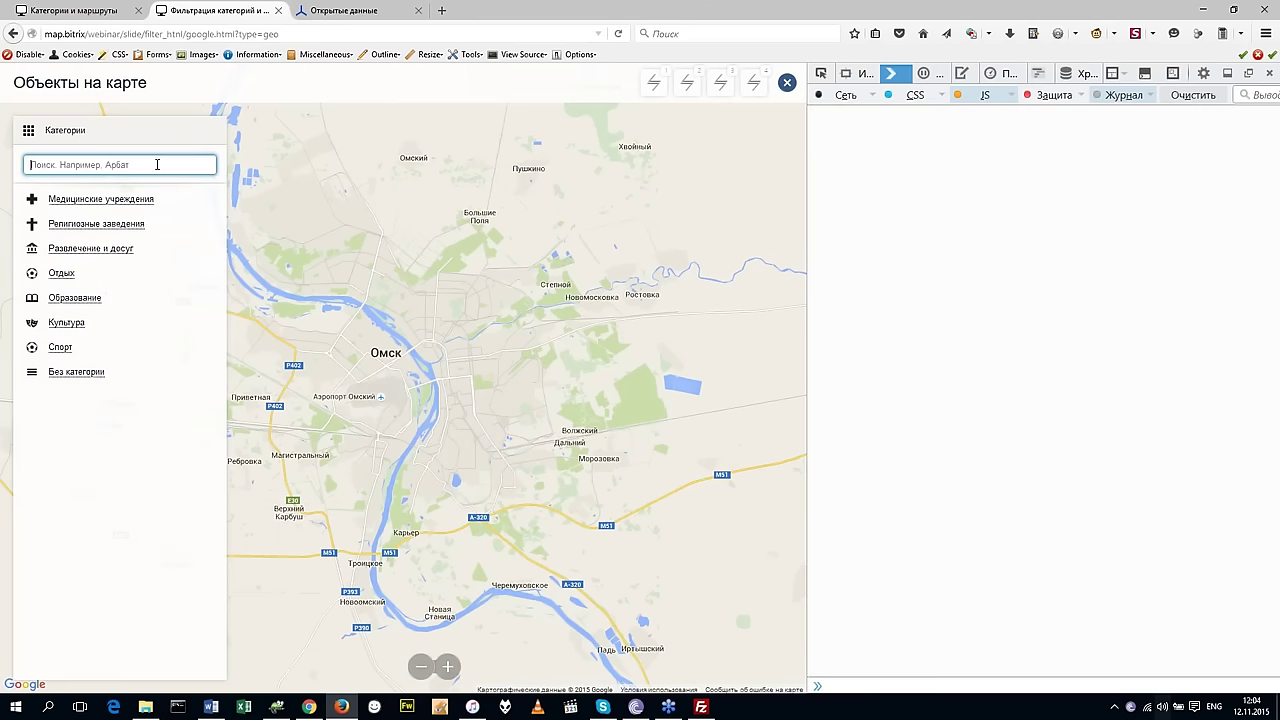
type("gh")
key("BackSpace")
key("BackSpace")
key("alt+shift")
type("кол")
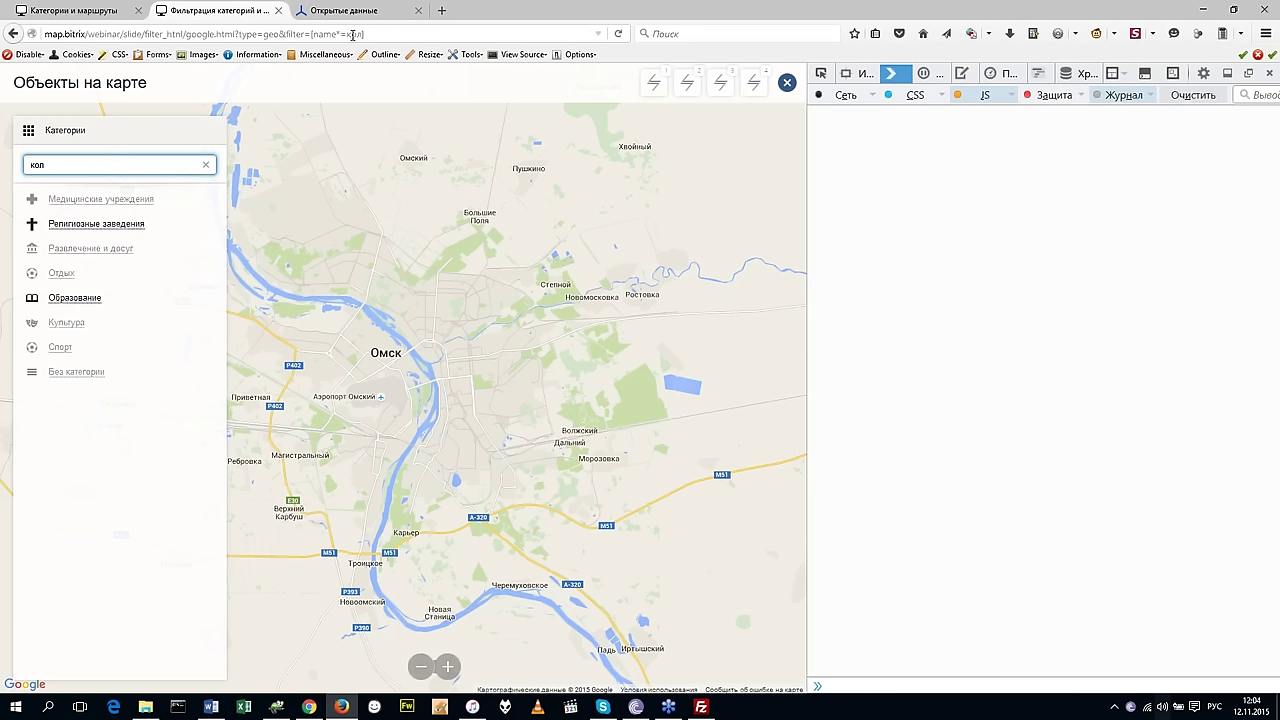
left_click(206, 165)
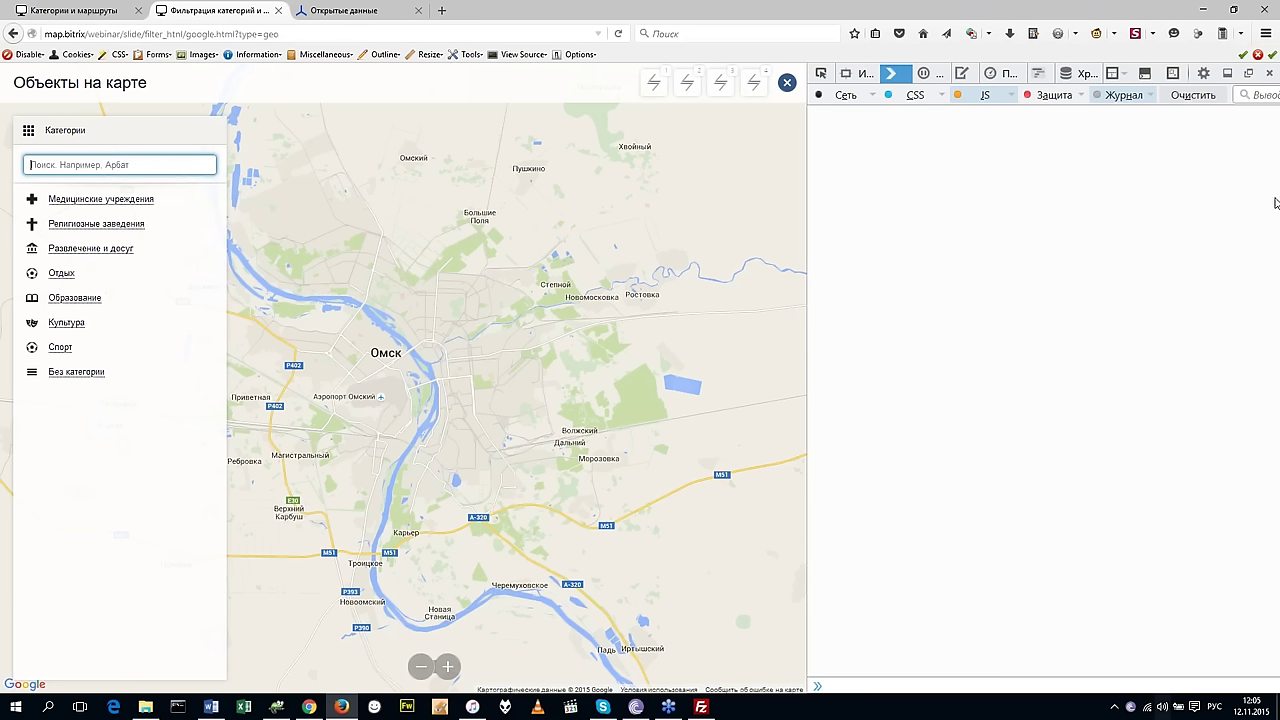
left_click(886, 323)
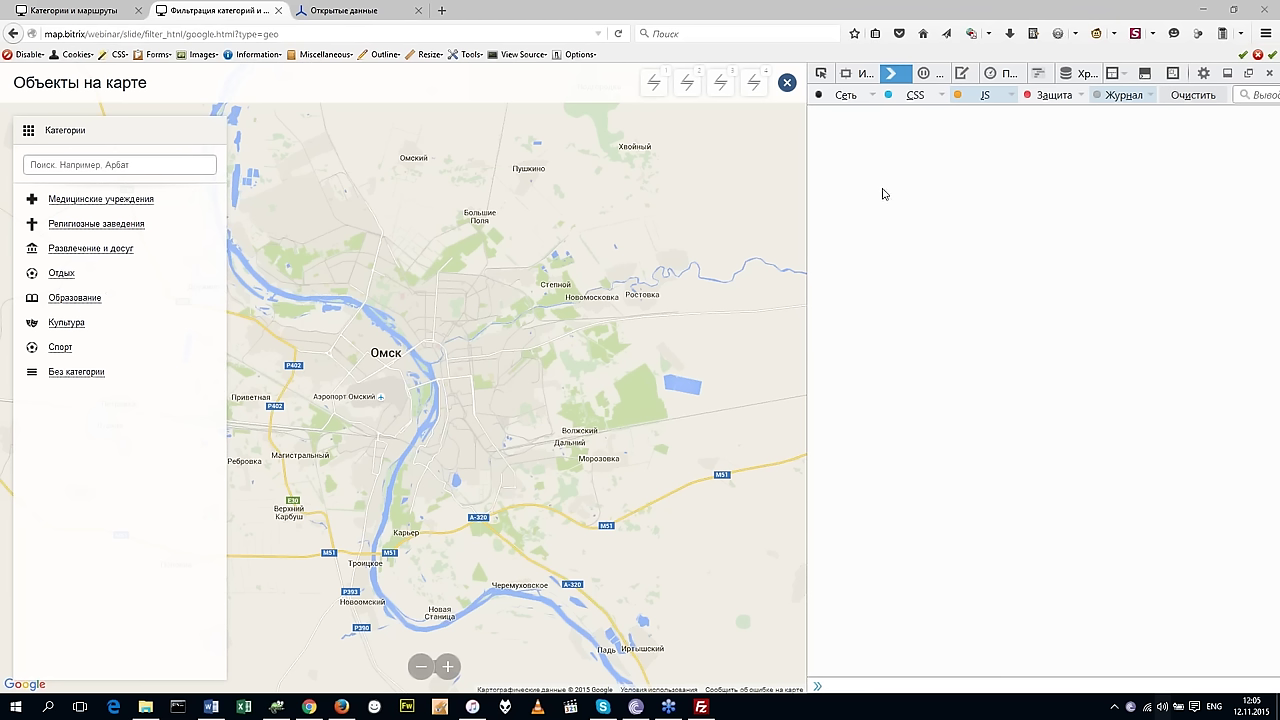
left_click(968, 276)
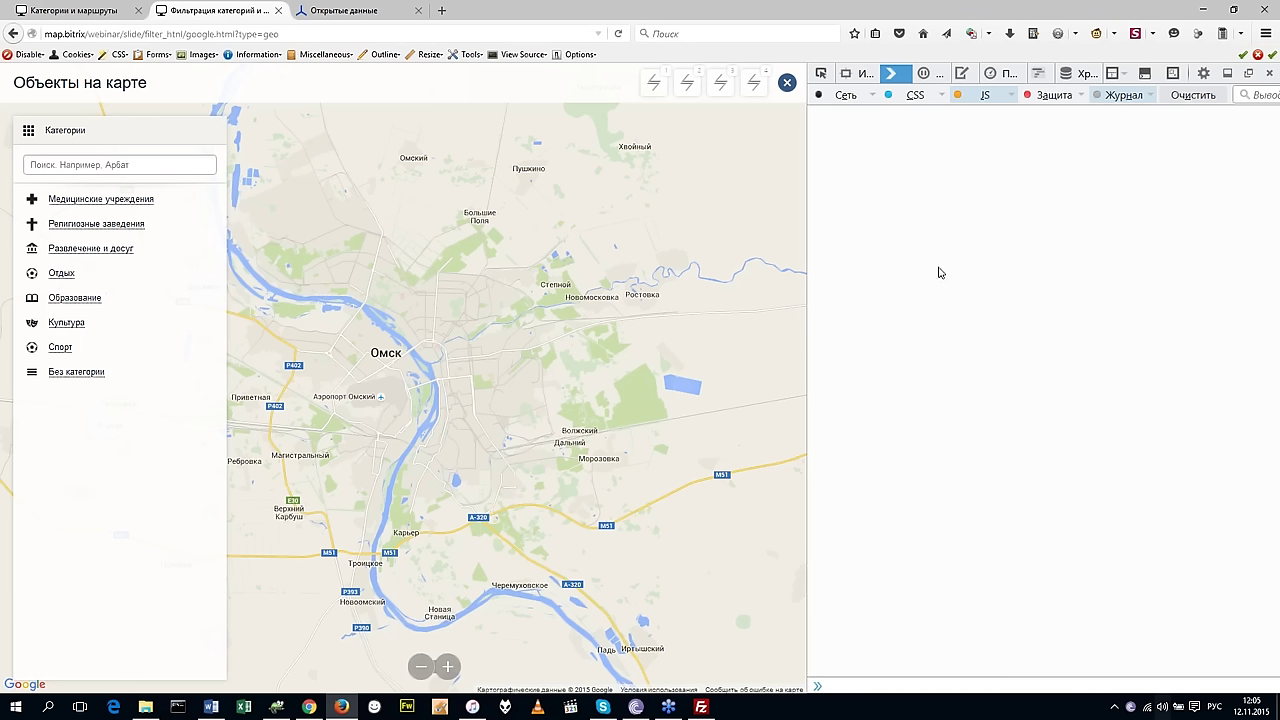
key("alt+shift")
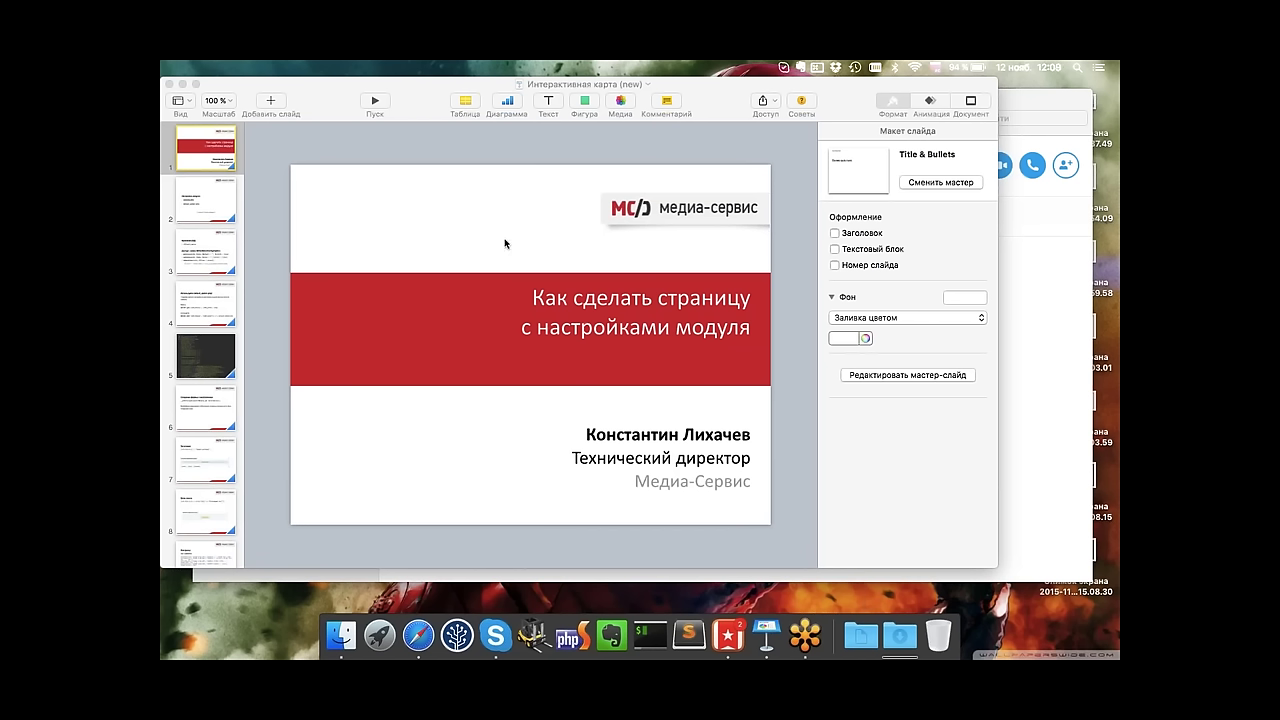
Switch to the Keynote presentation «Интерактивная карта (new)», play it from the title slide and exit the slideshow.
left_click(466, 257)
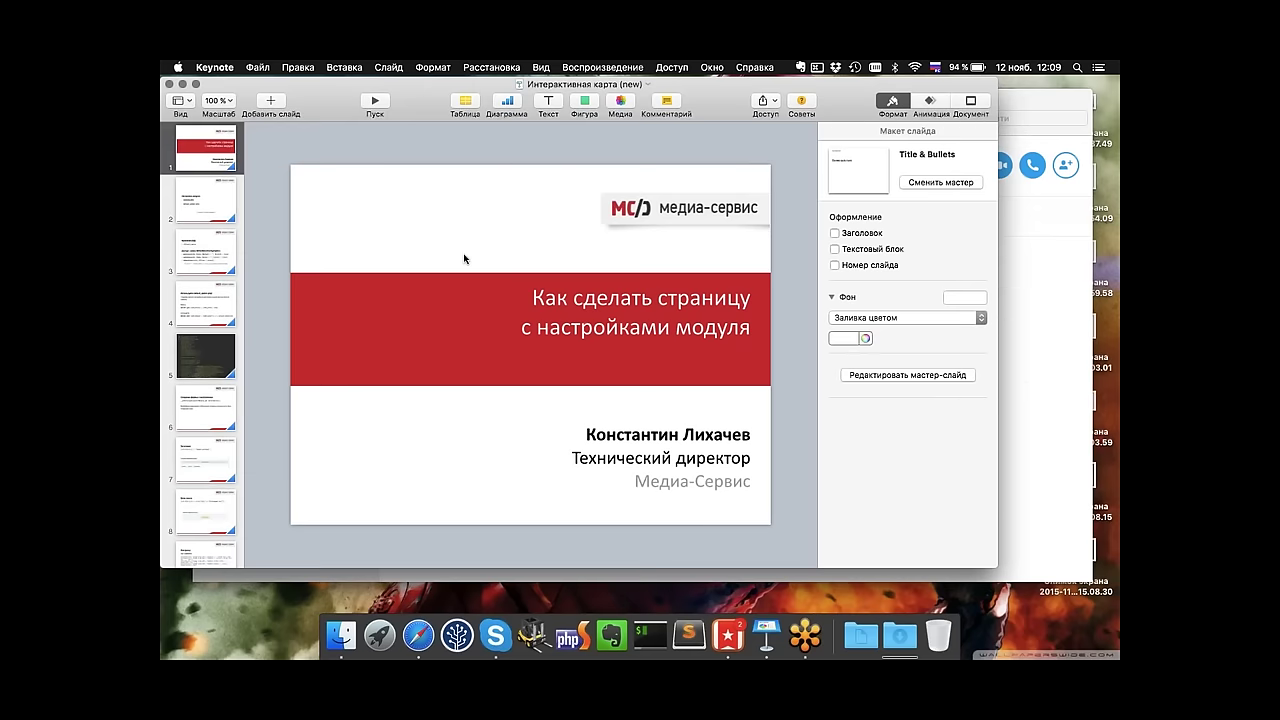
left_click(378, 101)
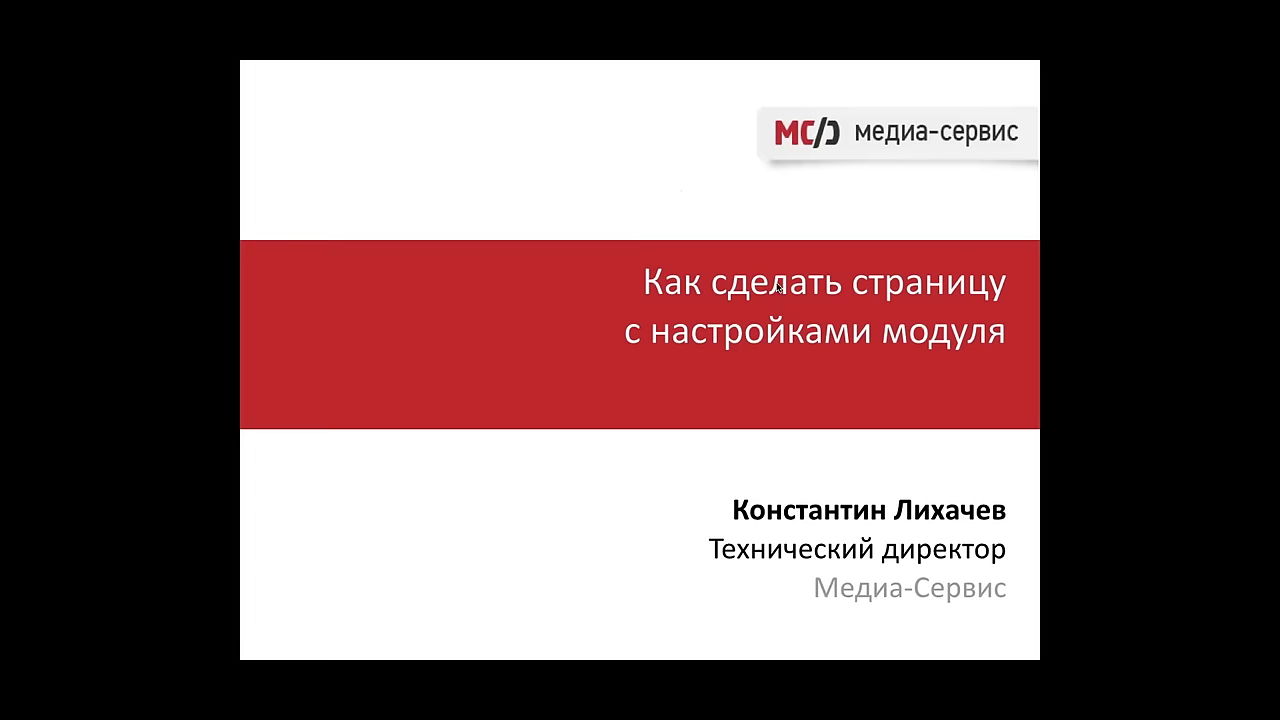
key("Escape")
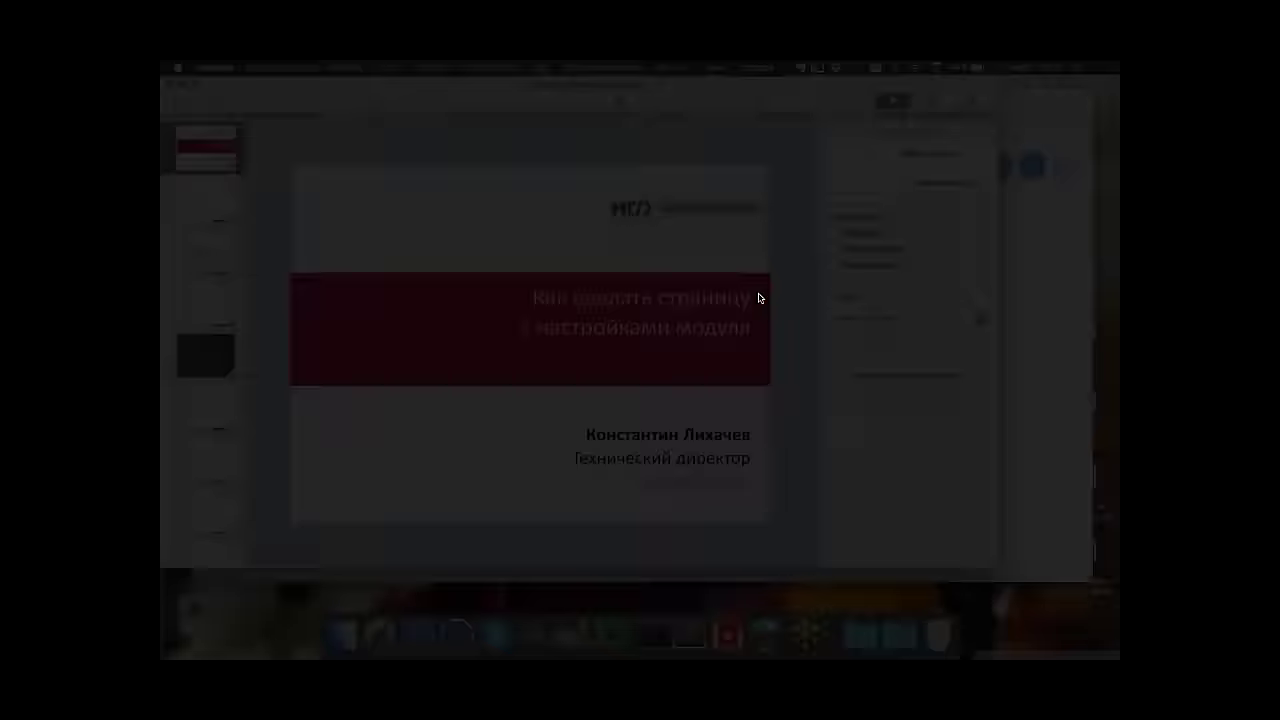
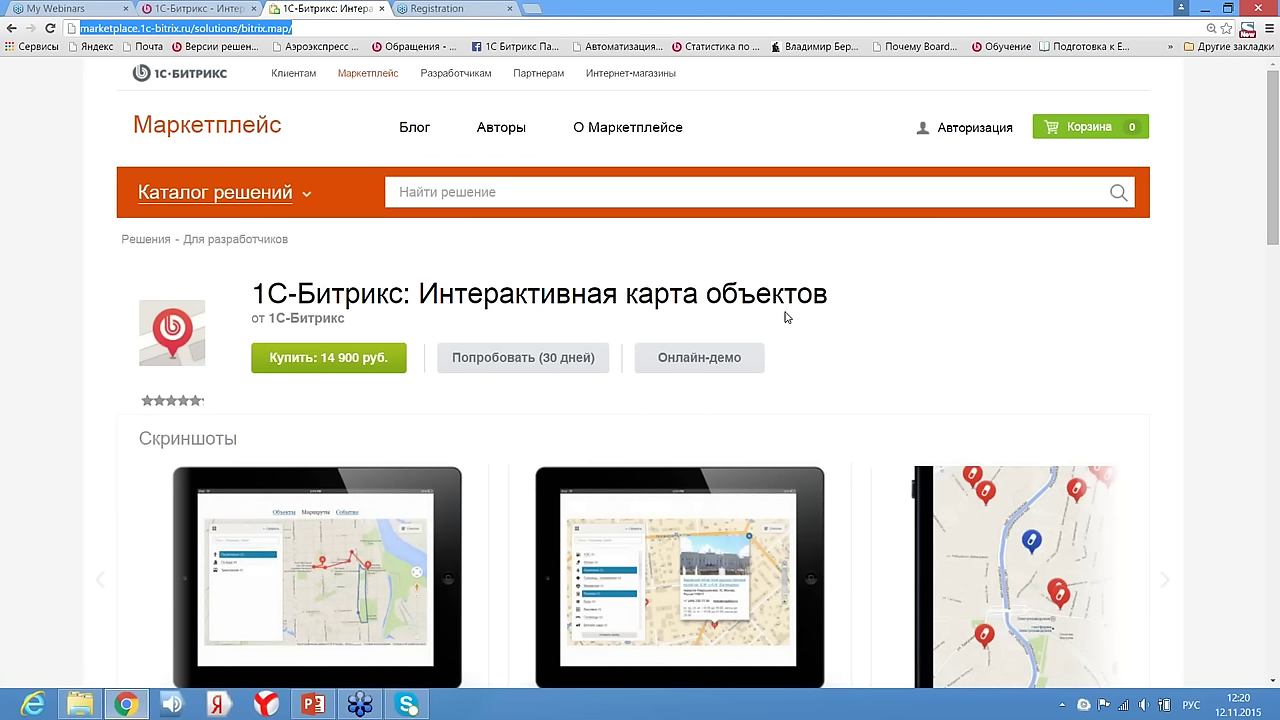
Switch to Chrome and, at default zoom, examine the Маркетплейс description and installation information of «1С-Битрикс: Интерактивная карта объектов».
key("ctrl+0")
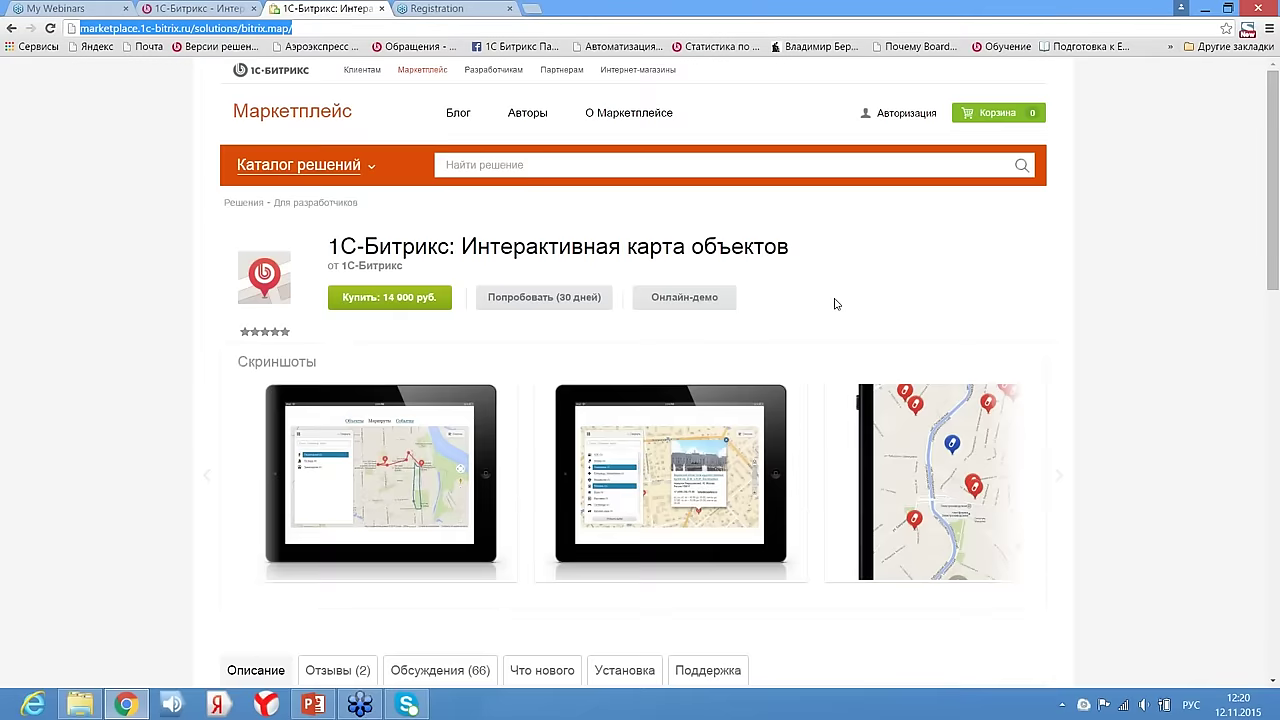
scroll(836, 304, "down", 1)
scroll(810, 294, "down", 5)
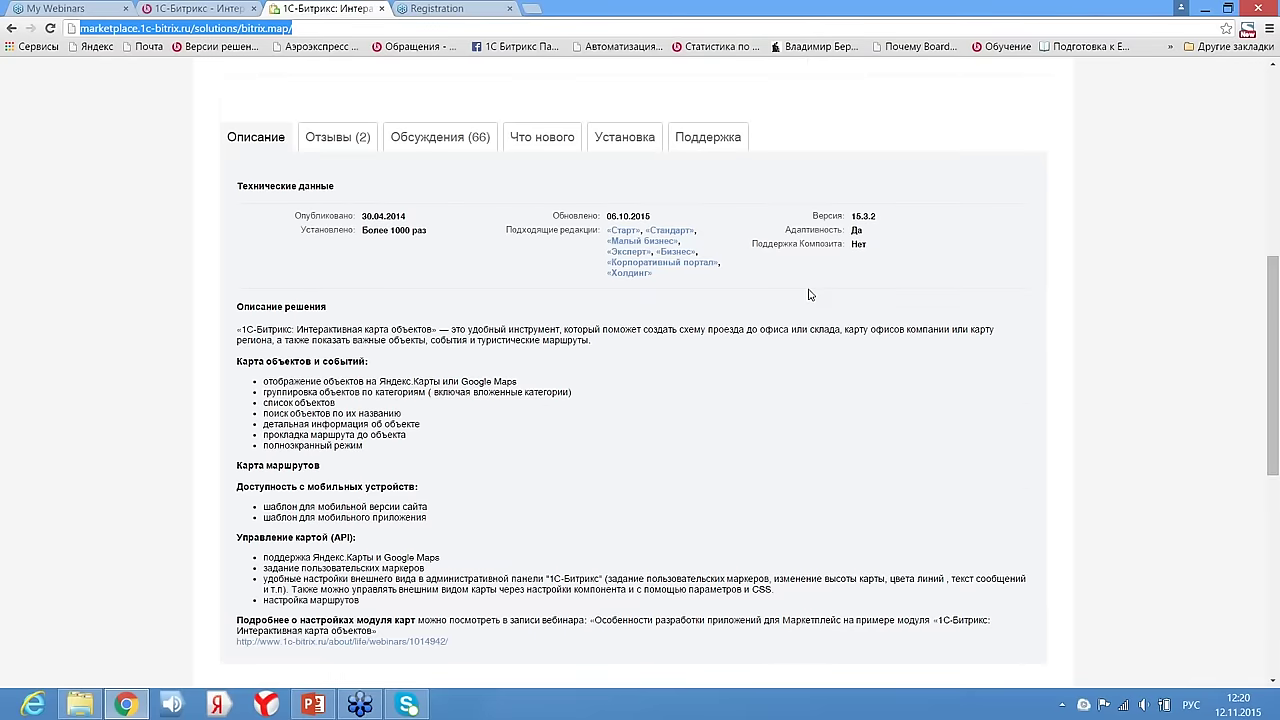
scroll(810, 294, "down", 4)
scroll(805, 300, "up", 4)
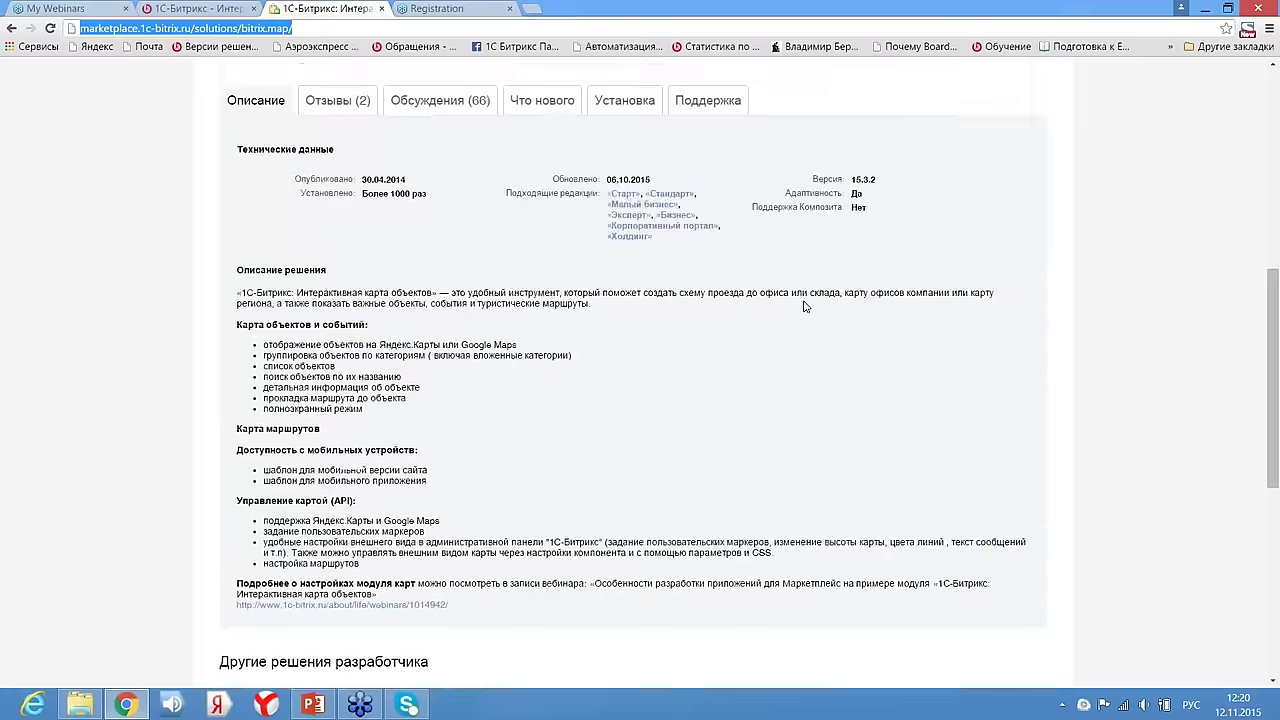
scroll(805, 306, "up", 2)
left_click(622, 303)
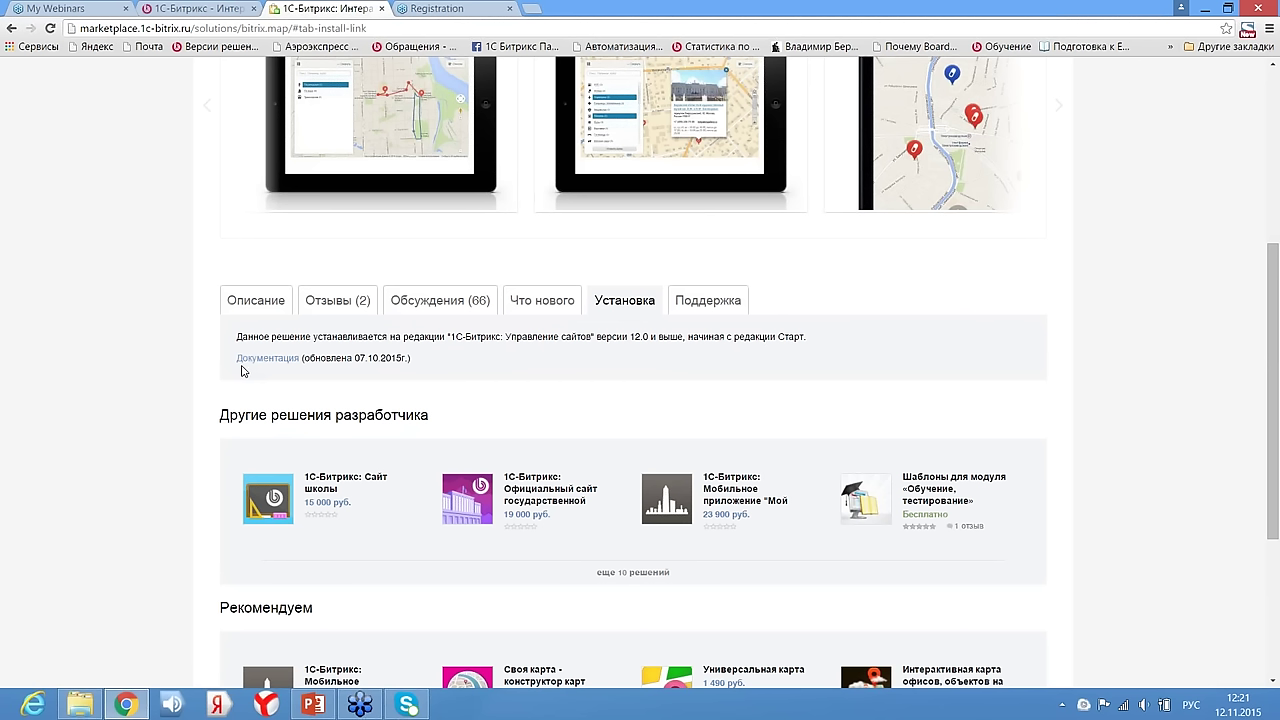
Switch to the «Интерактивная карта объектов» page on 1c-bitrix.ru, reset its zoom and look through the solution overview.
left_click(189, 8)
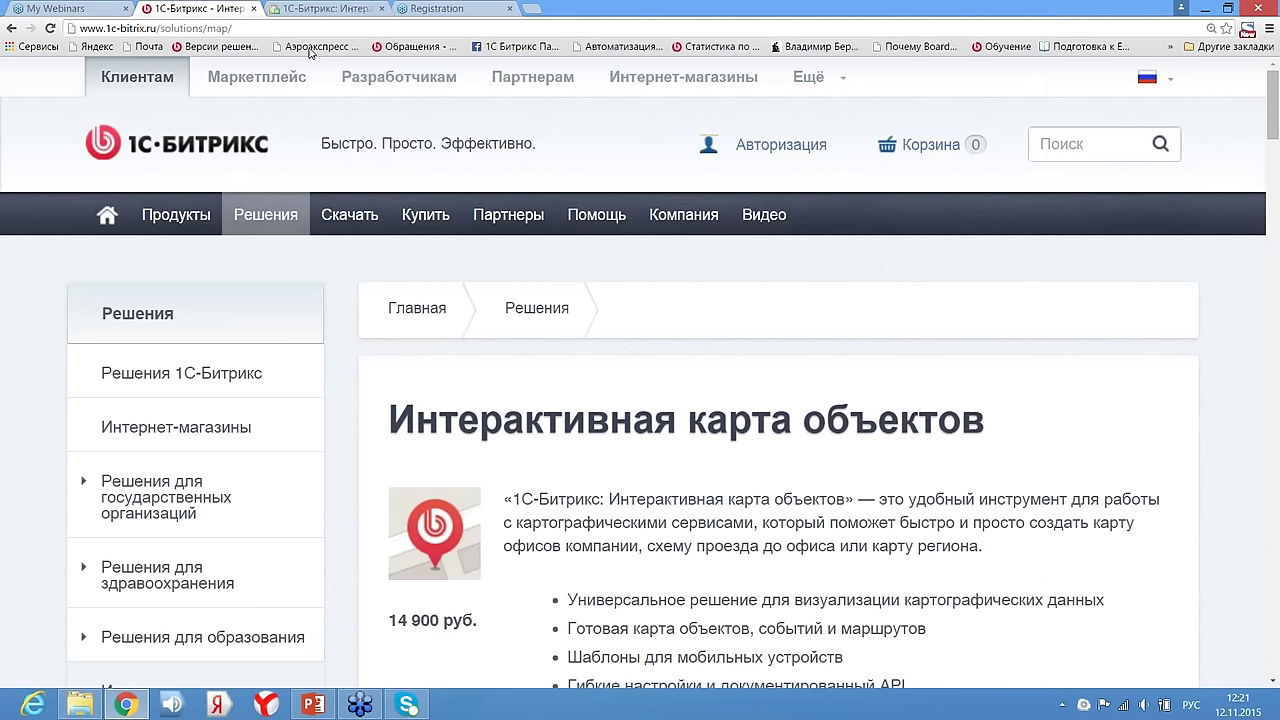
key("ctrl+0")
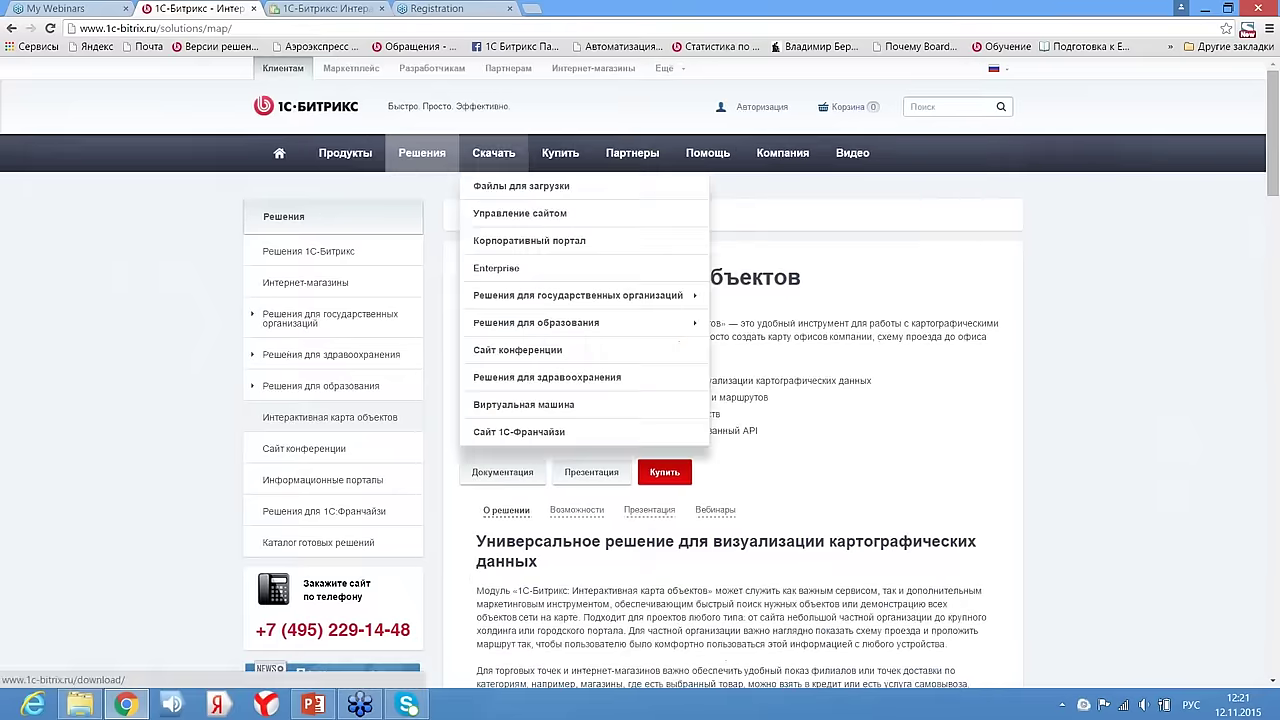
scroll(947, 463, "down", 4)
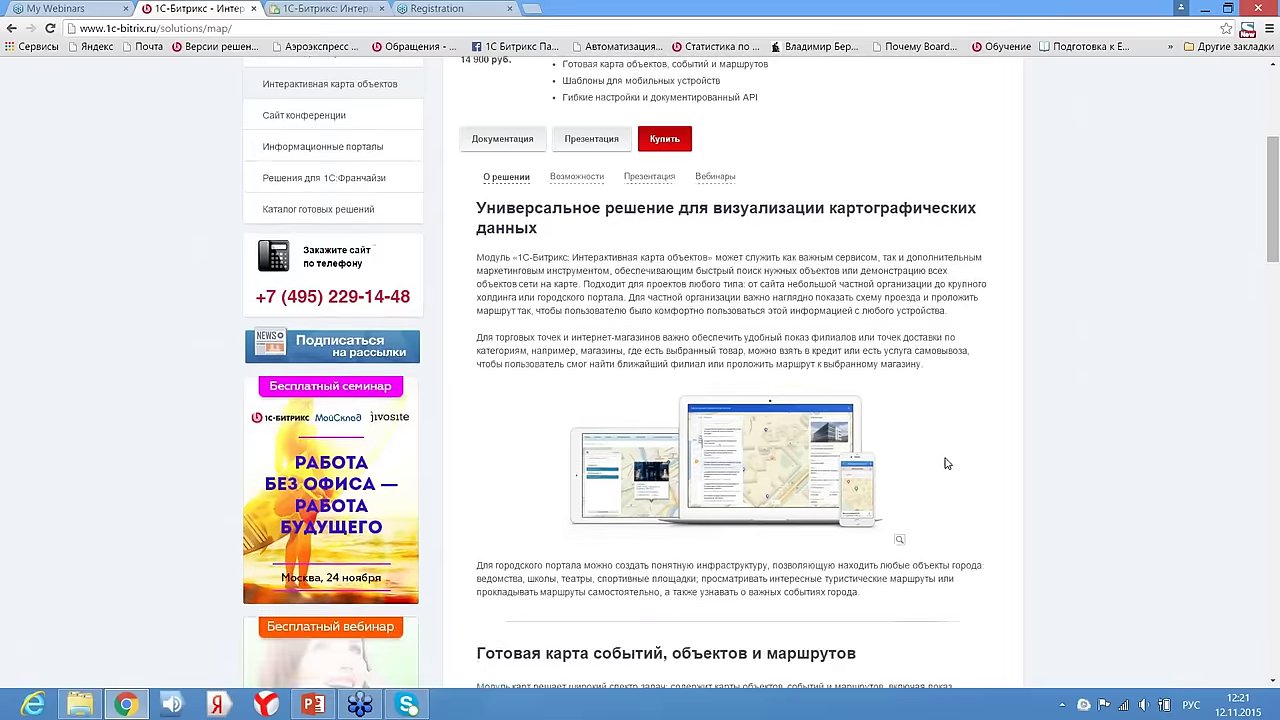
scroll(947, 463, "down", 9)
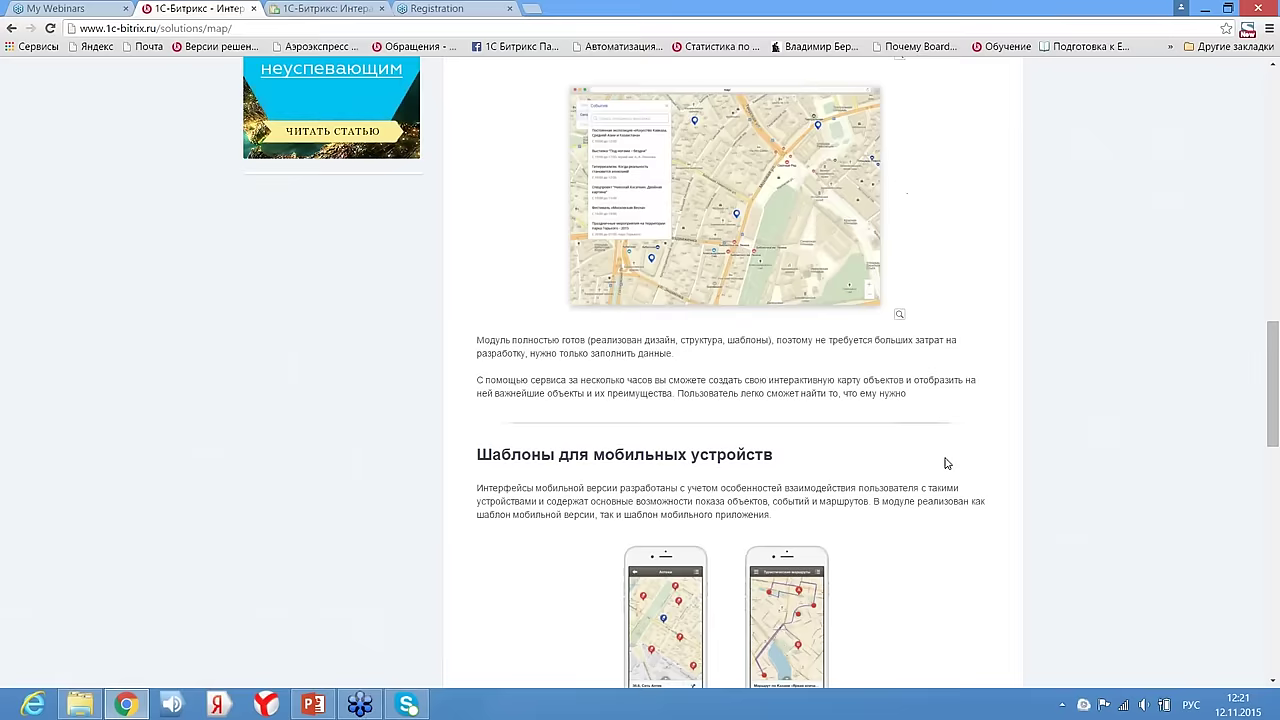
scroll(947, 463, "down", 6)
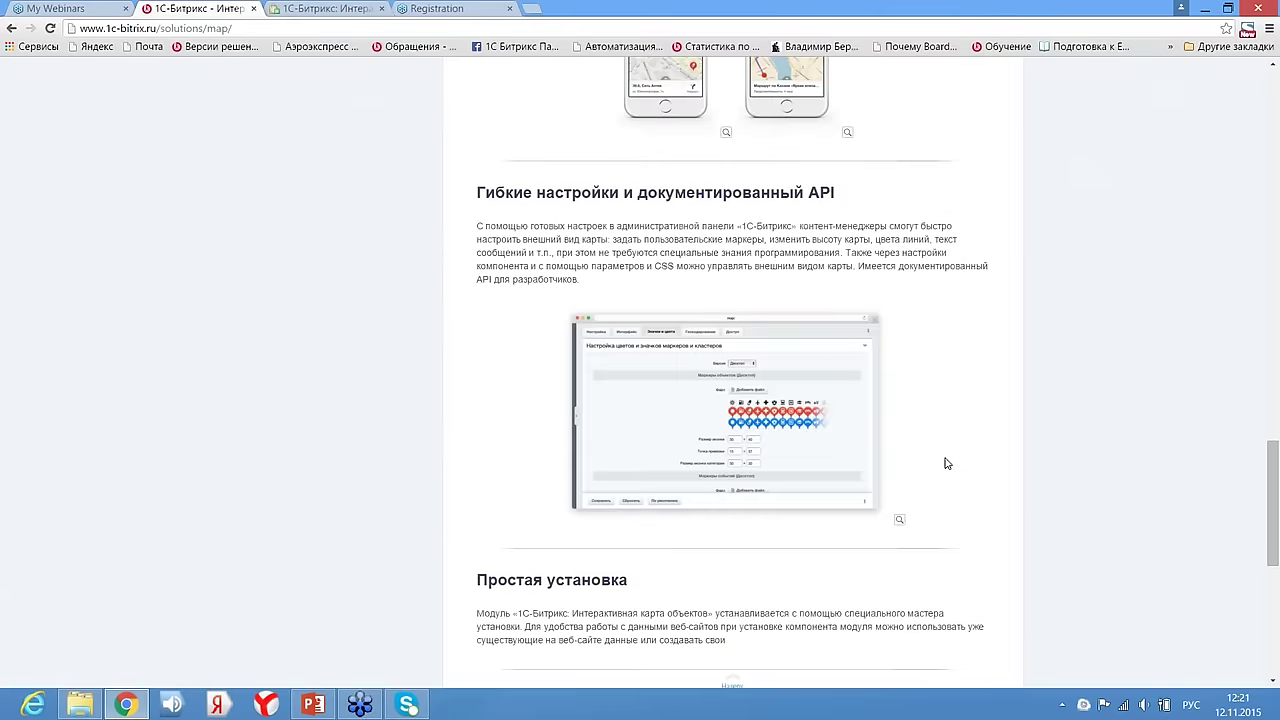
scroll(947, 463, "down", 2)
Enlarge the marker and cluster settings screenshot, view the following gallery image and close the viewer.
left_click(786, 263)
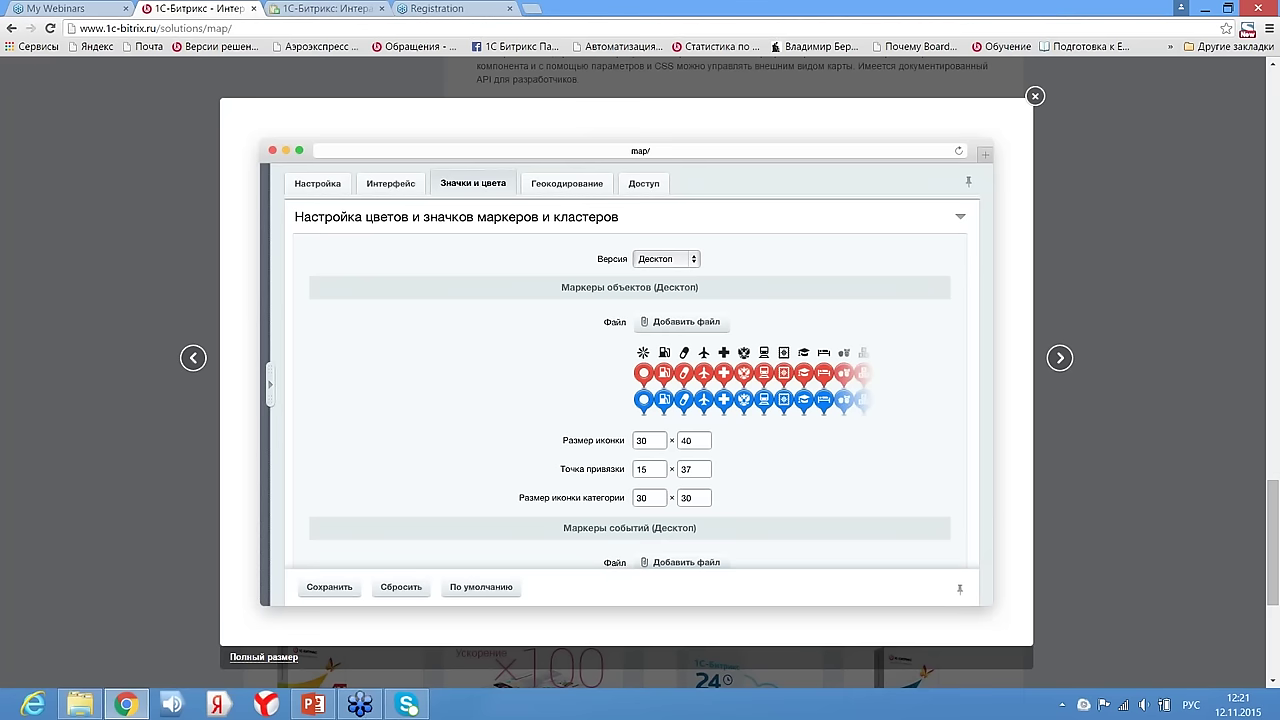
left_click(1058, 360)
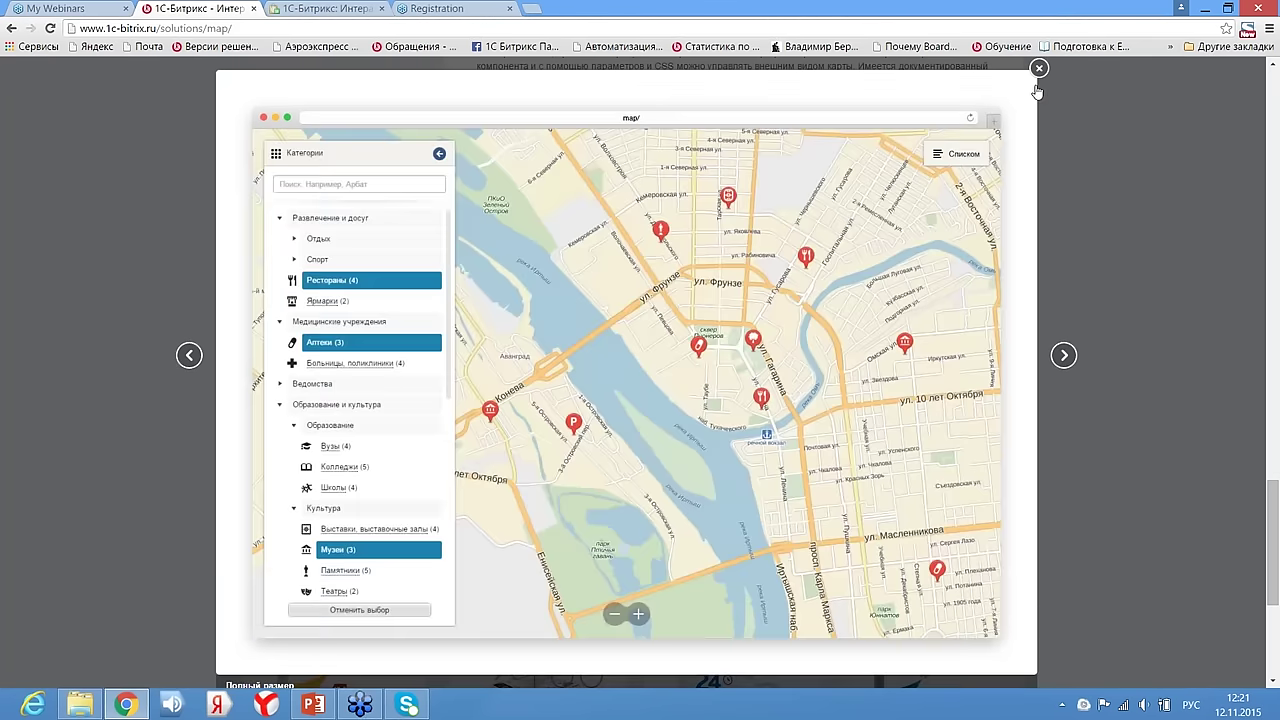
left_click(1036, 95)
Open the solution's «Возможности» section and examine its interfaces, map modes, data handling and content-manager settings.
scroll(882, 385, "up", 15)
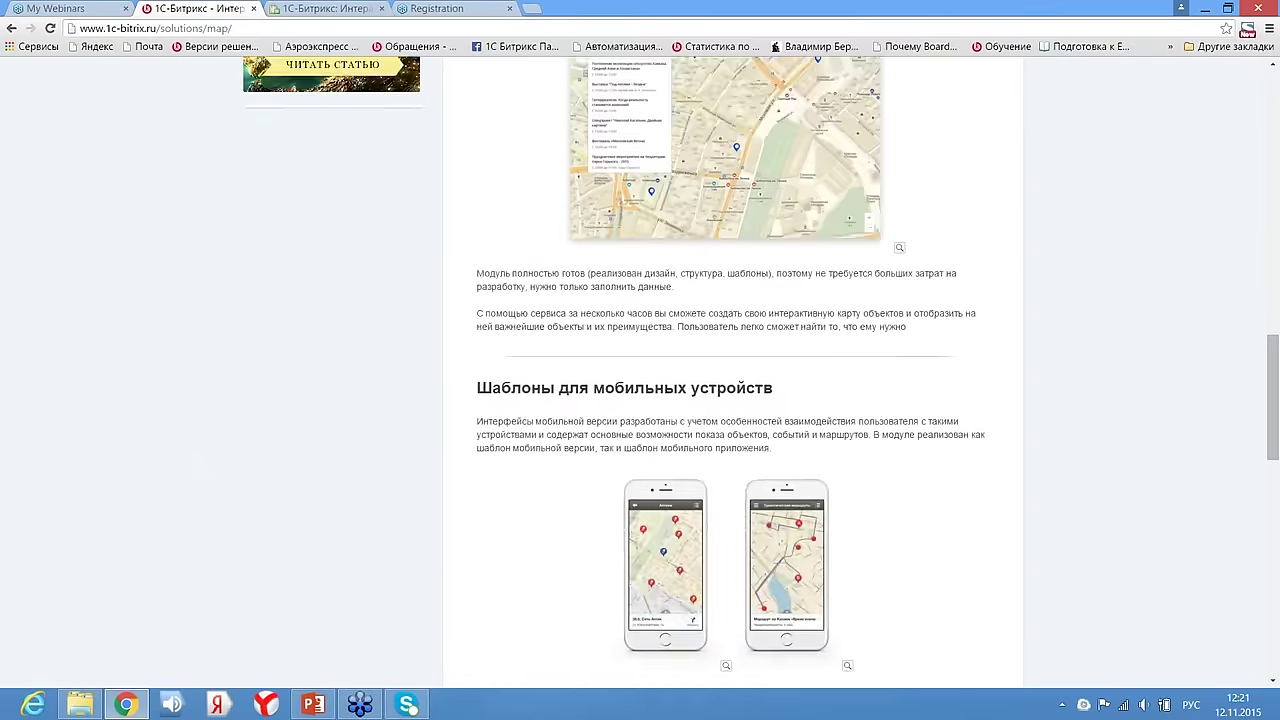
scroll(700, 380, "up", 10)
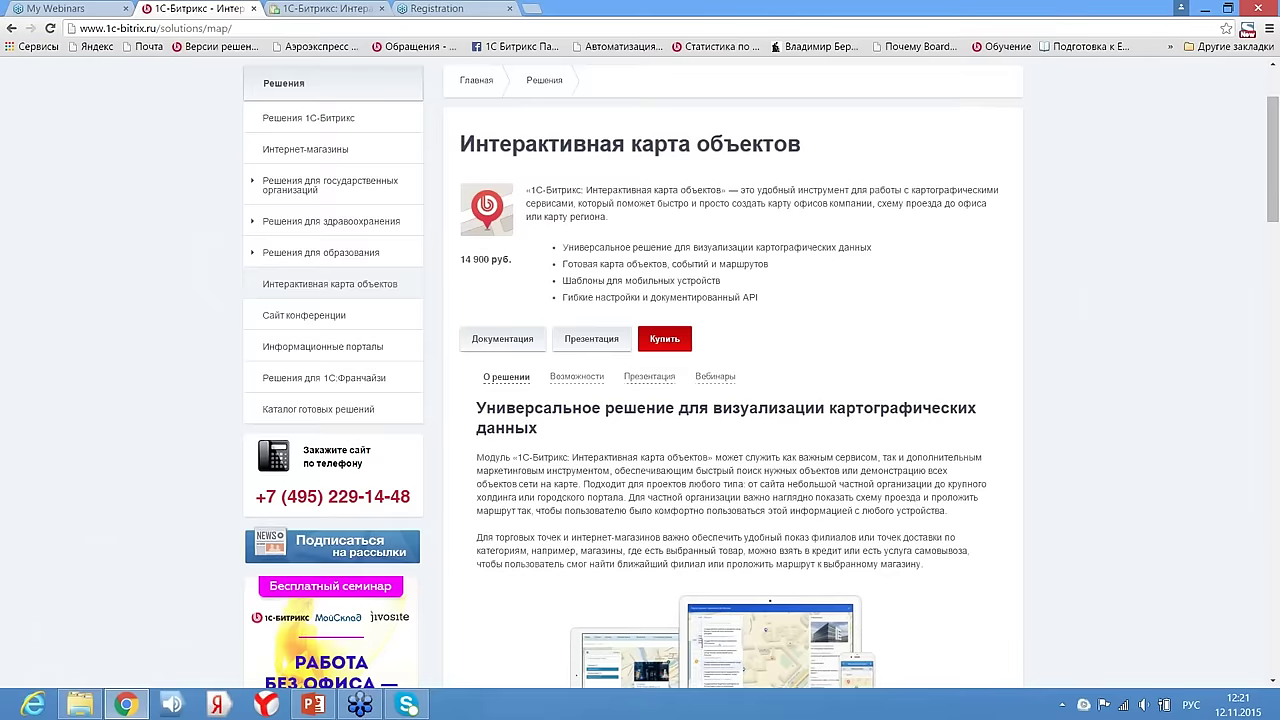
left_click(576, 376)
scroll(720, 400, "down", 3)
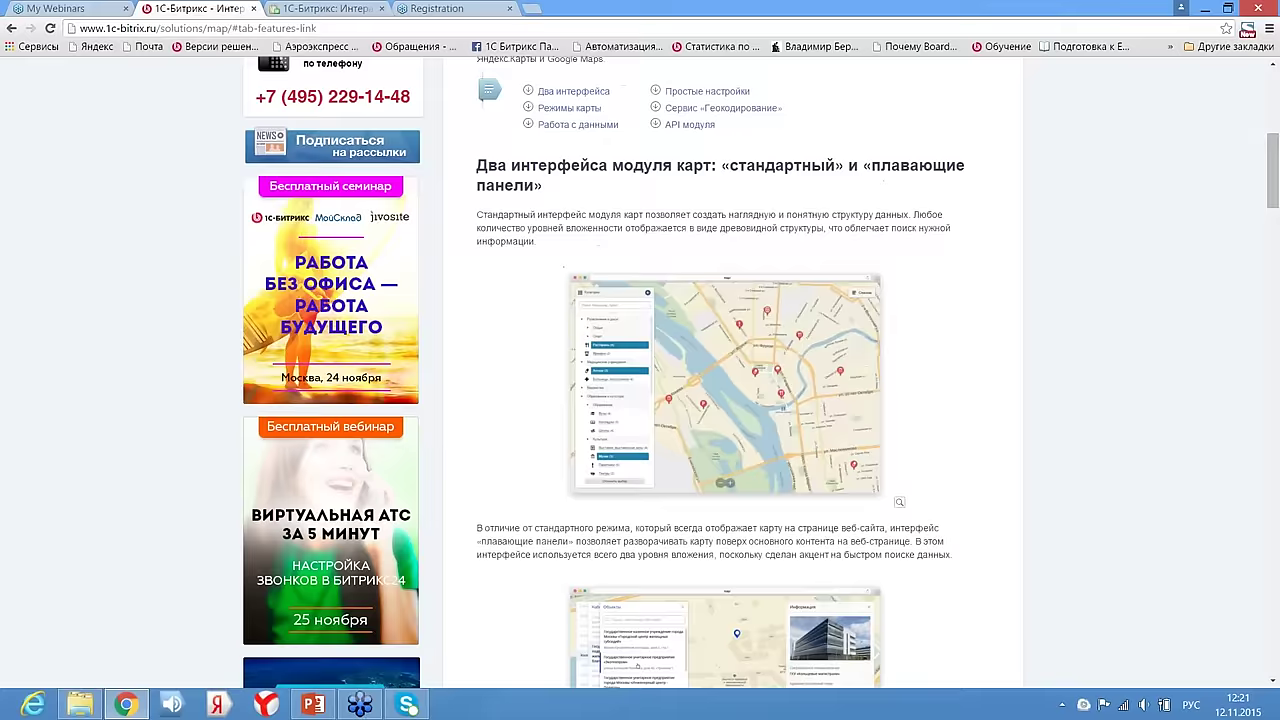
scroll(720, 400, "down", 3)
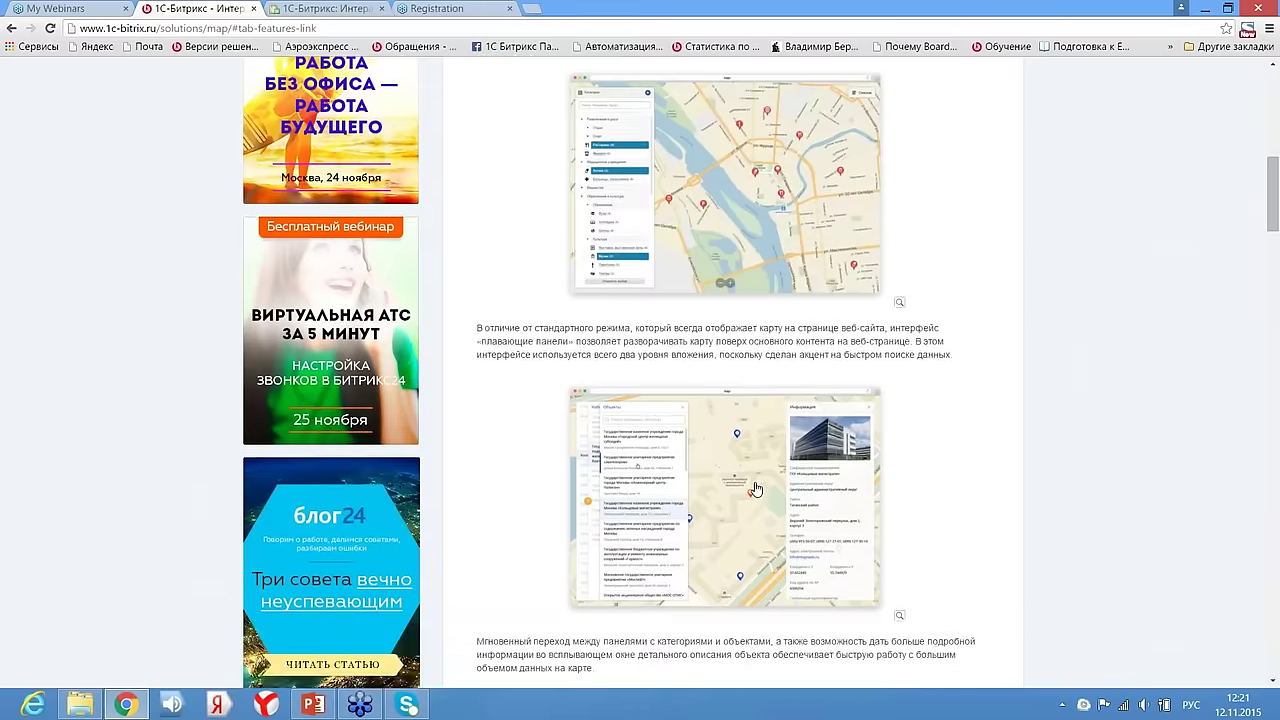
scroll(756, 489, "down", 12)
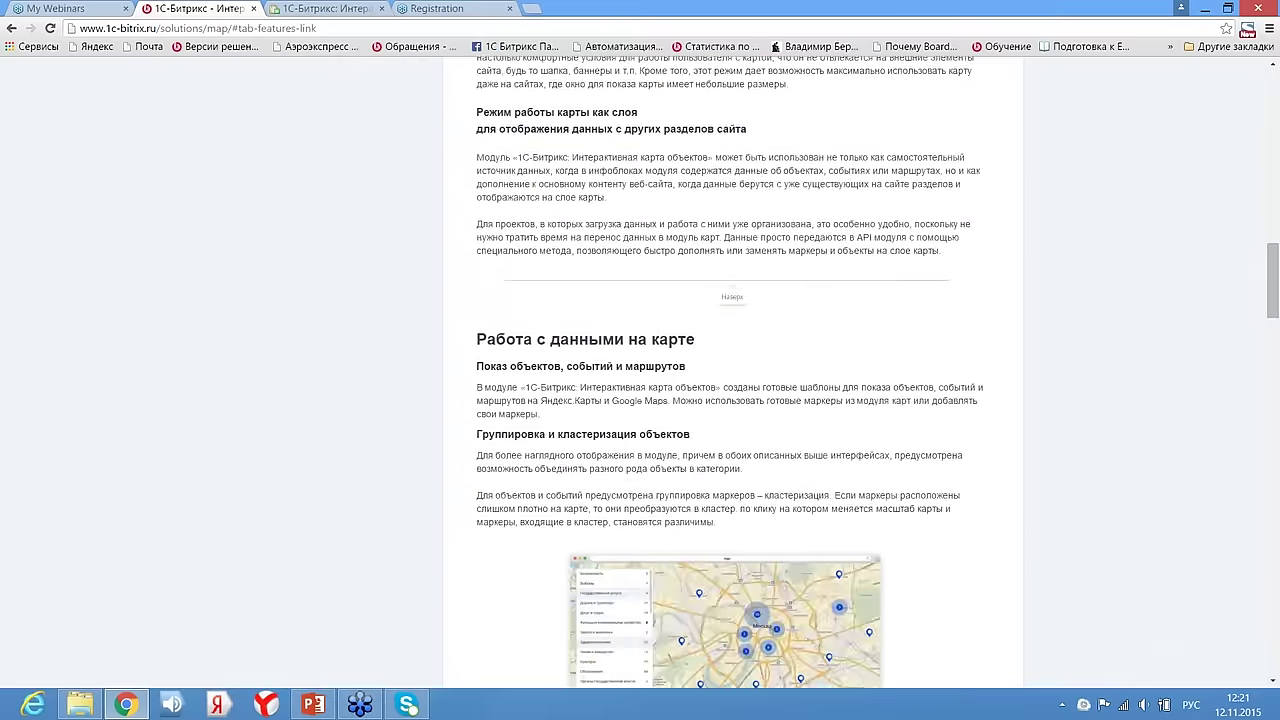
scroll(725, 400, "down", 3)
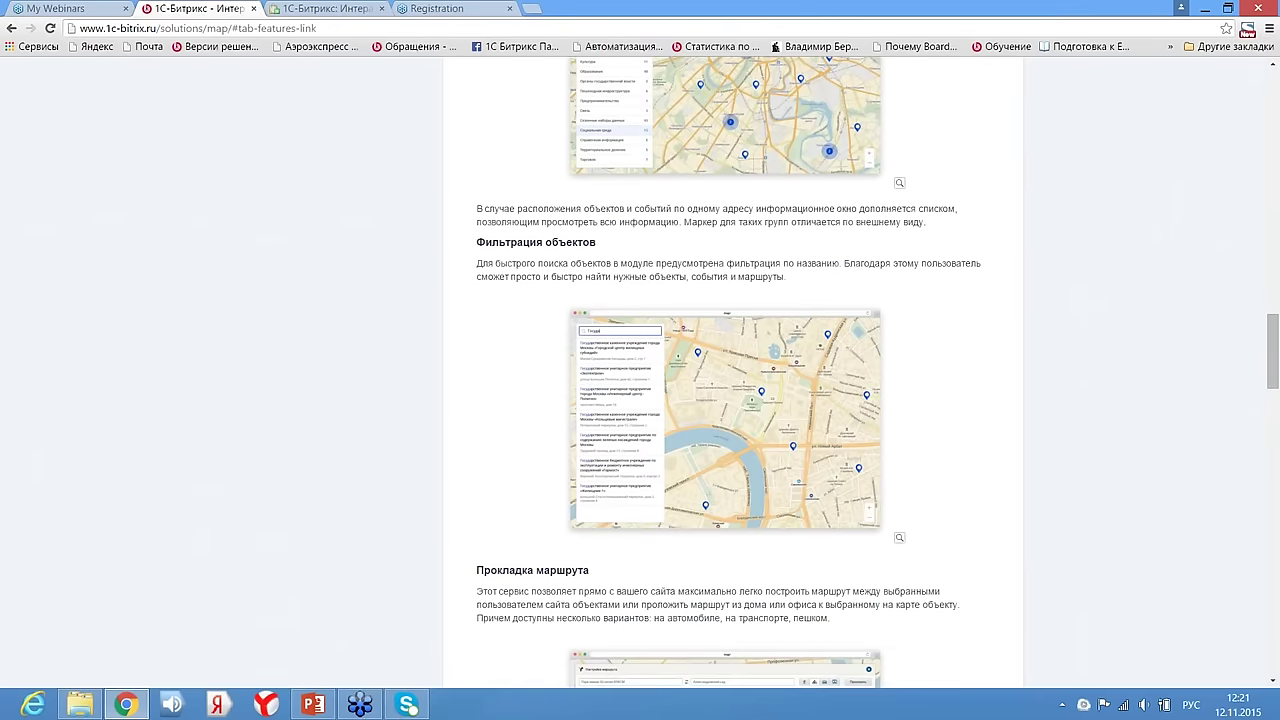
scroll(725, 400, "down", 10)
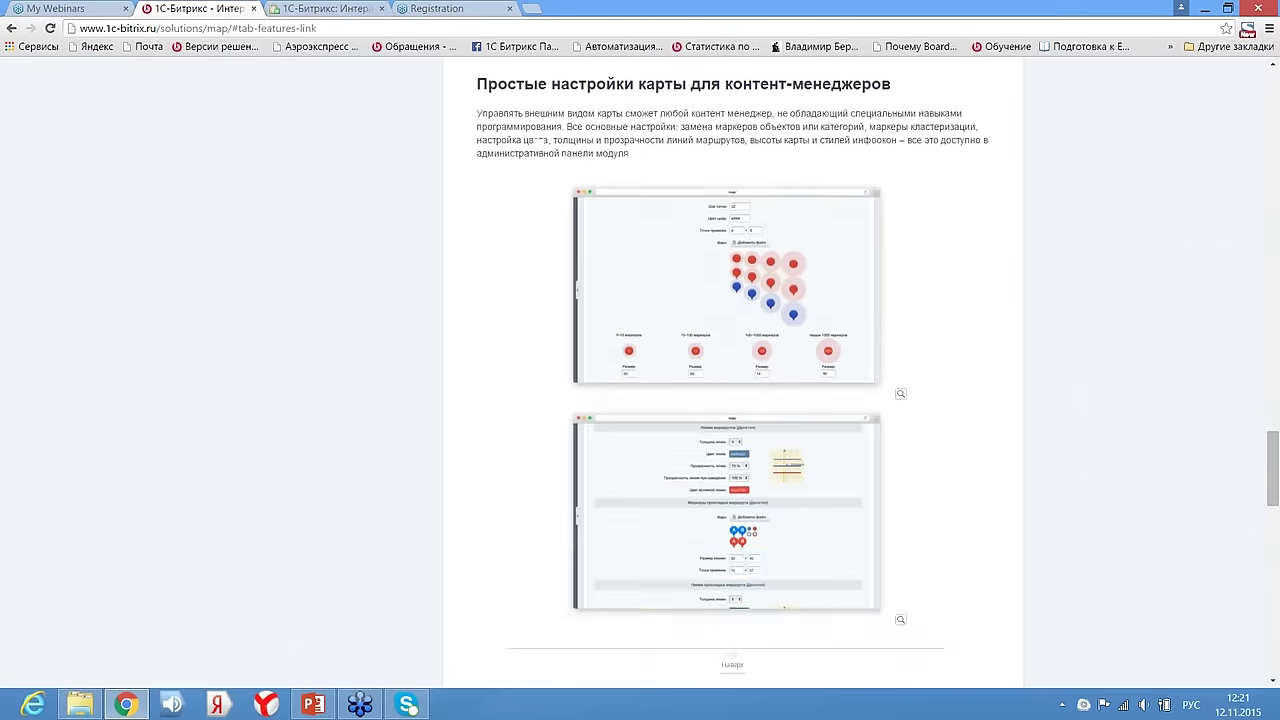
scroll(725, 400, "down", 5)
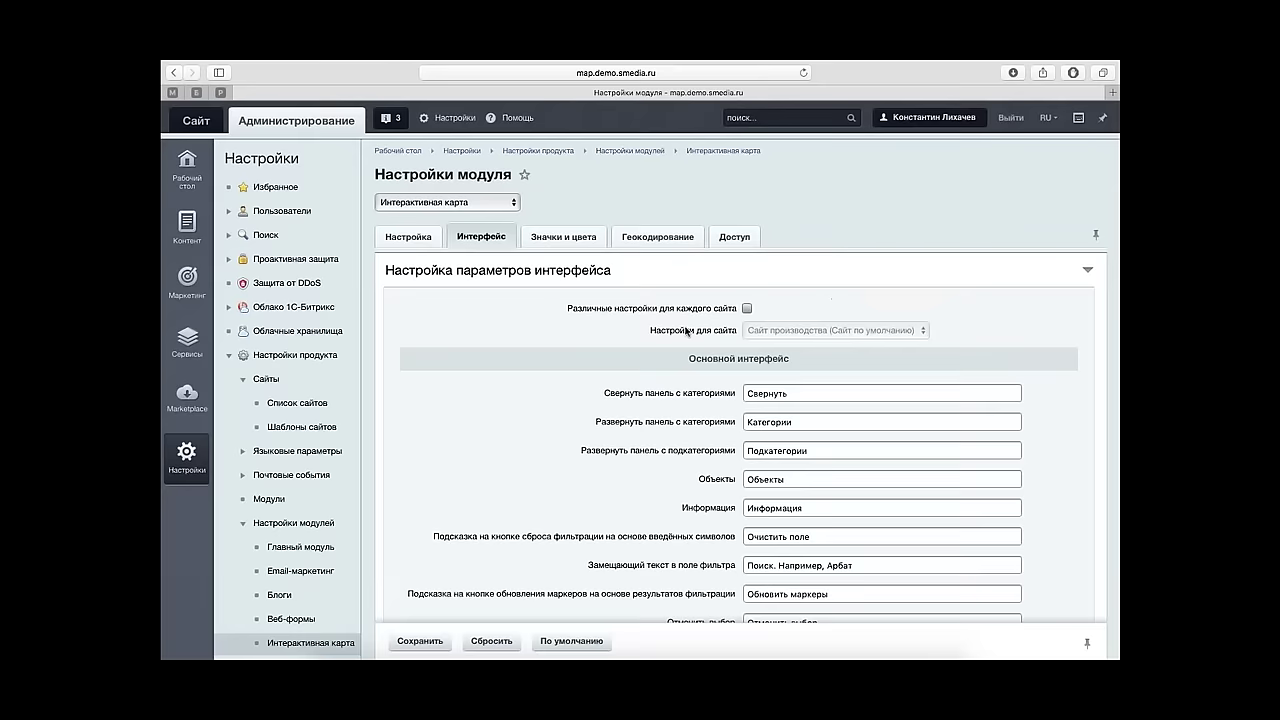
Show the general «Настройка» parameters of the «Интерактивная карта» module and examine them down to the route-planning options.
left_click(407, 237)
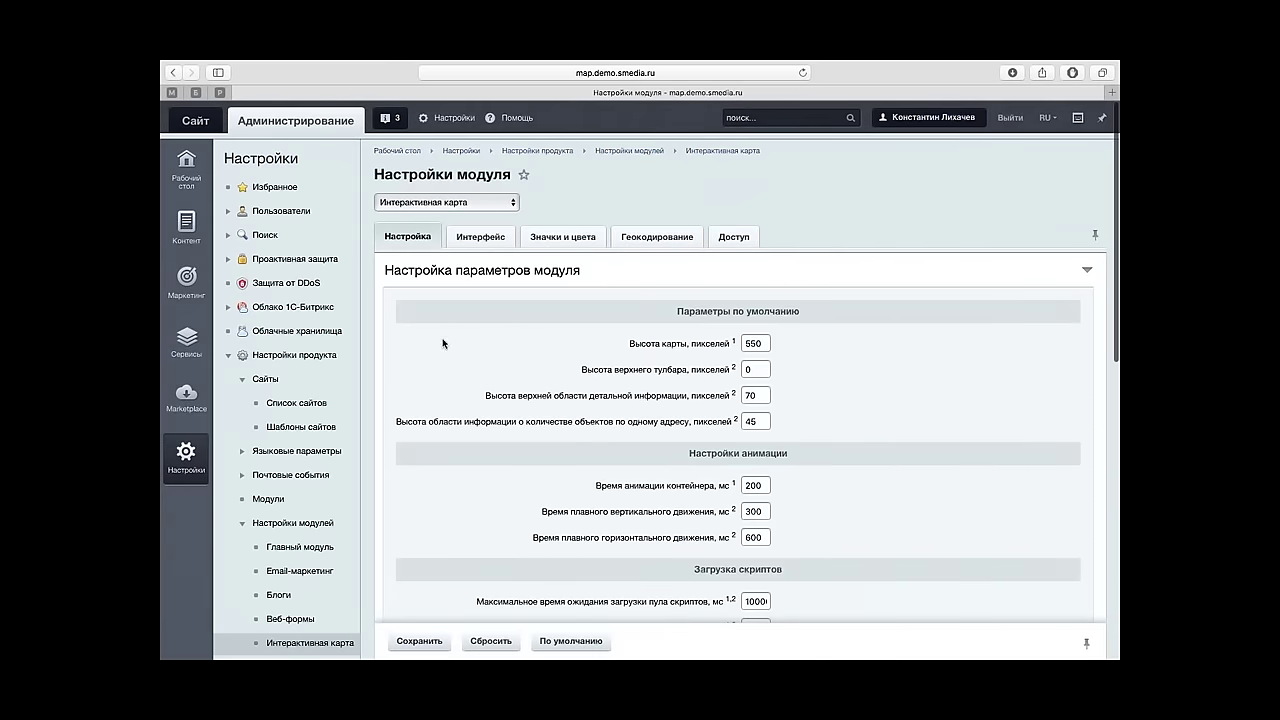
scroll(443, 343, "down", 1)
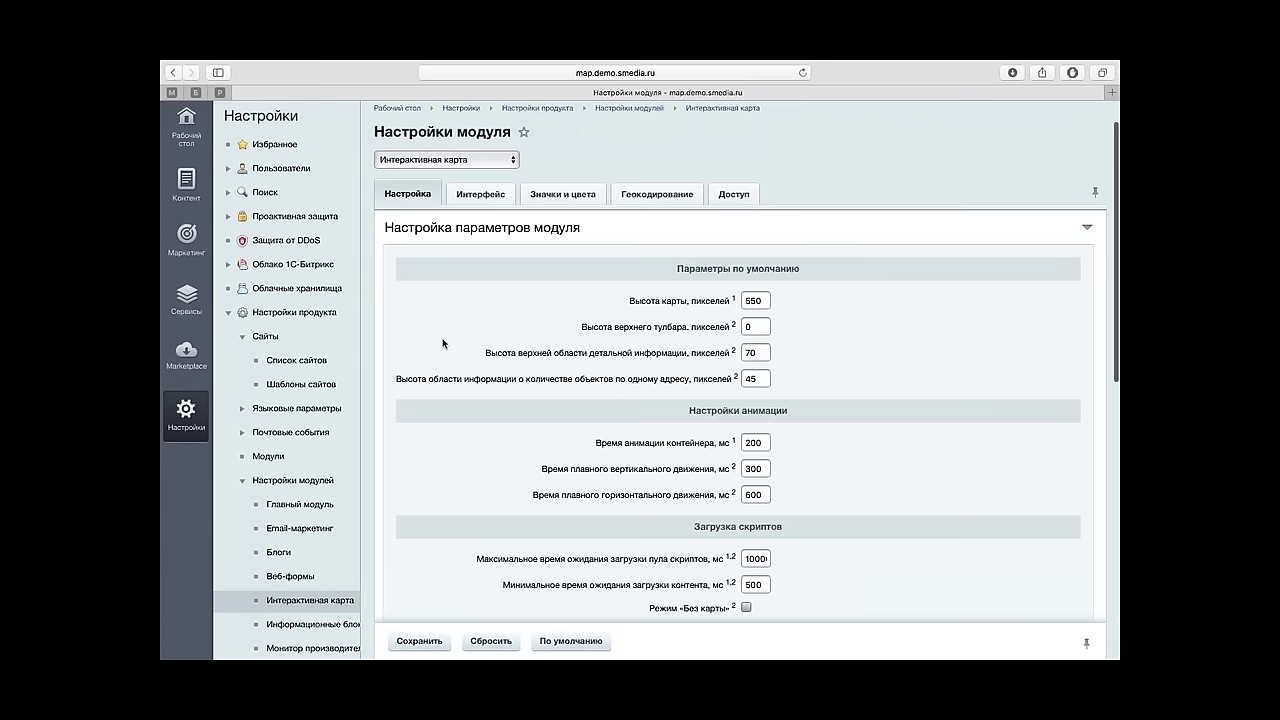
scroll(443, 343, "down", 3)
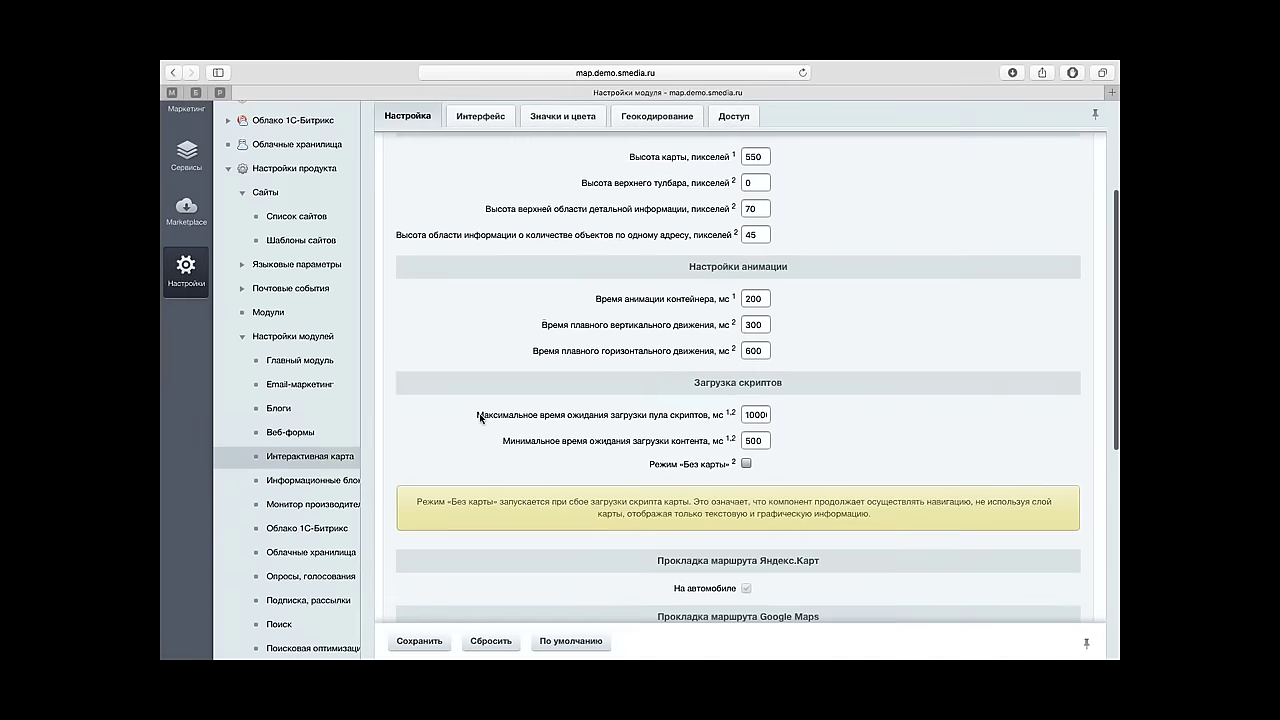
scroll(480, 418, "down", 4)
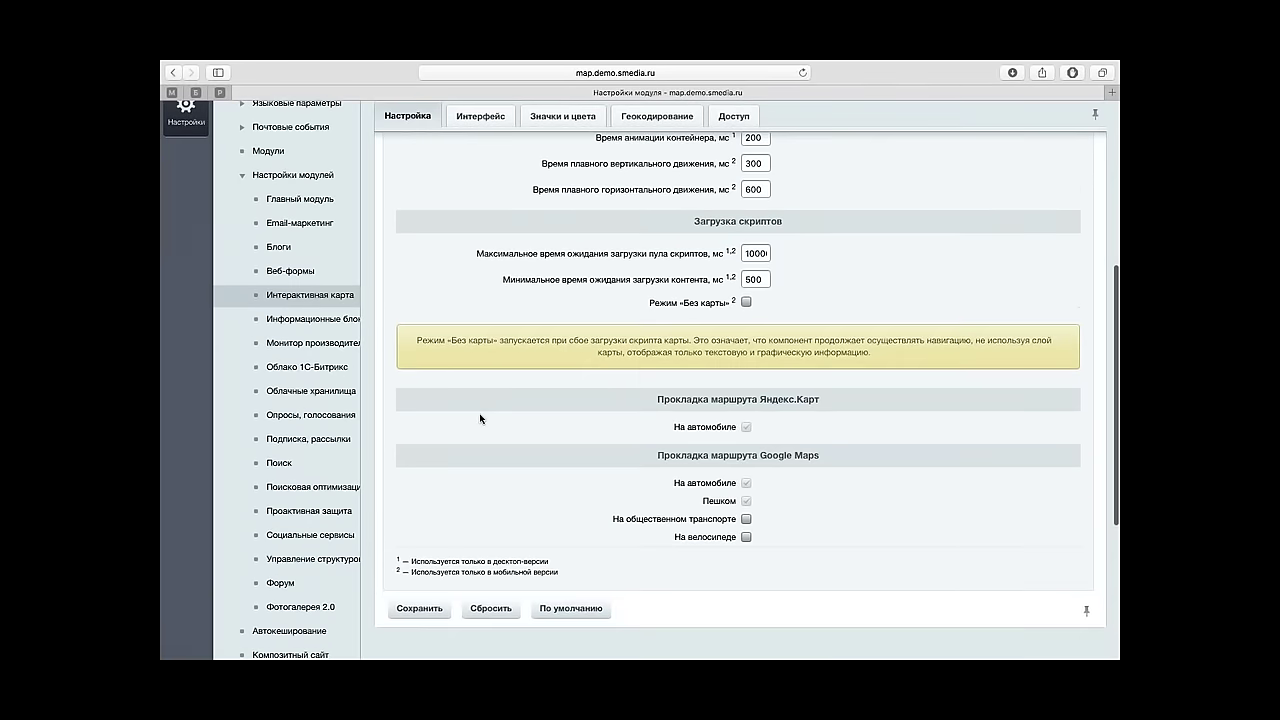
Show the module's «Интерфейс» parameters and look through the text labels of the «Основной интерфейс» group.
scroll(480, 418, "up", 8)
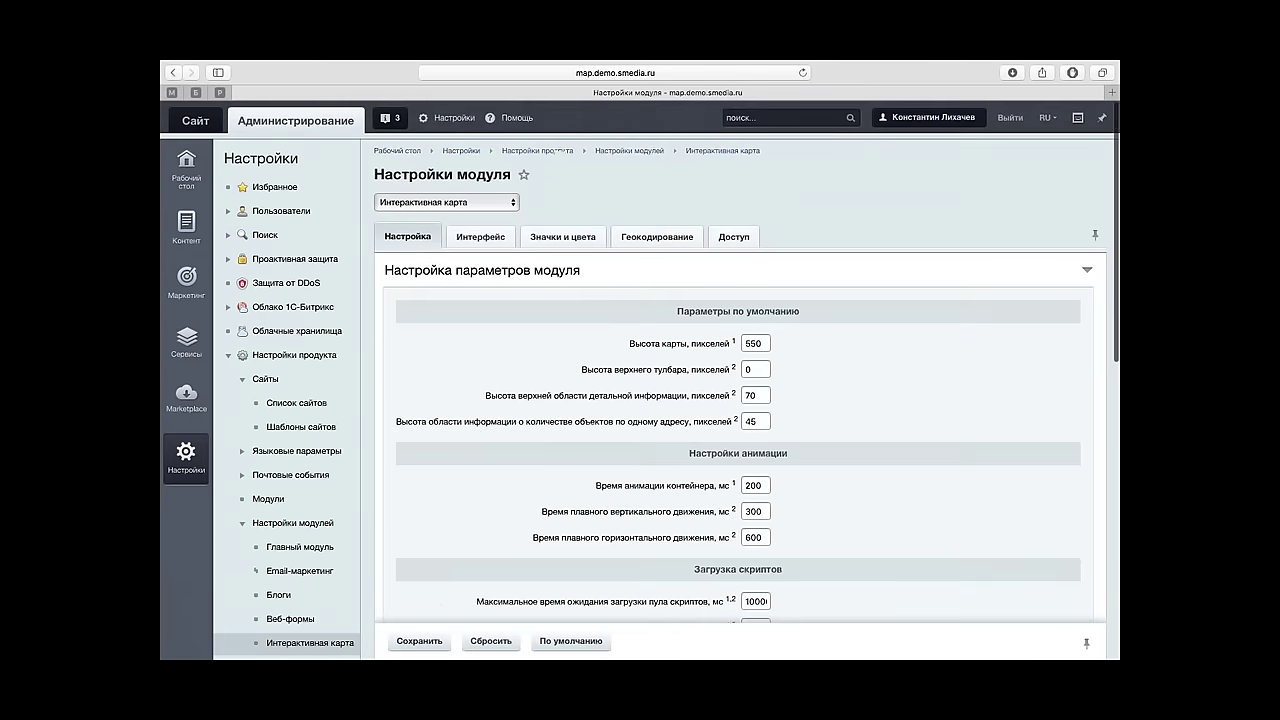
left_click(480, 240)
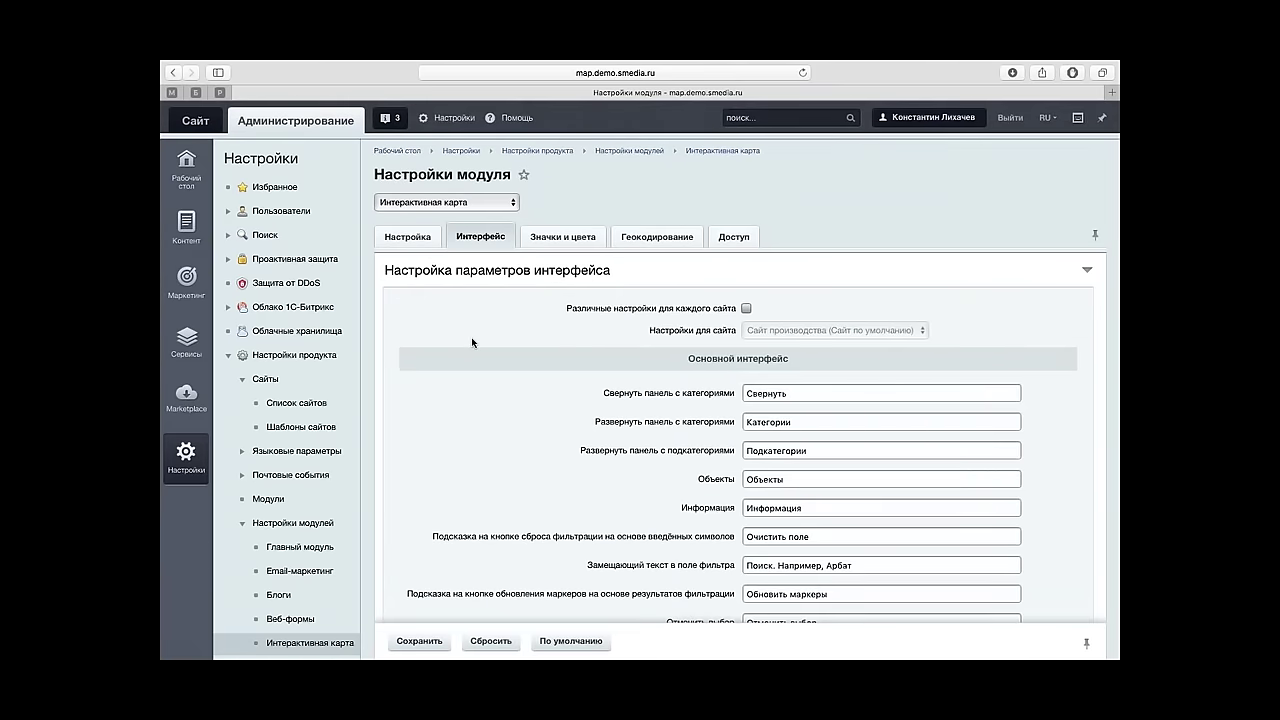
scroll(560, 370, "down", 3)
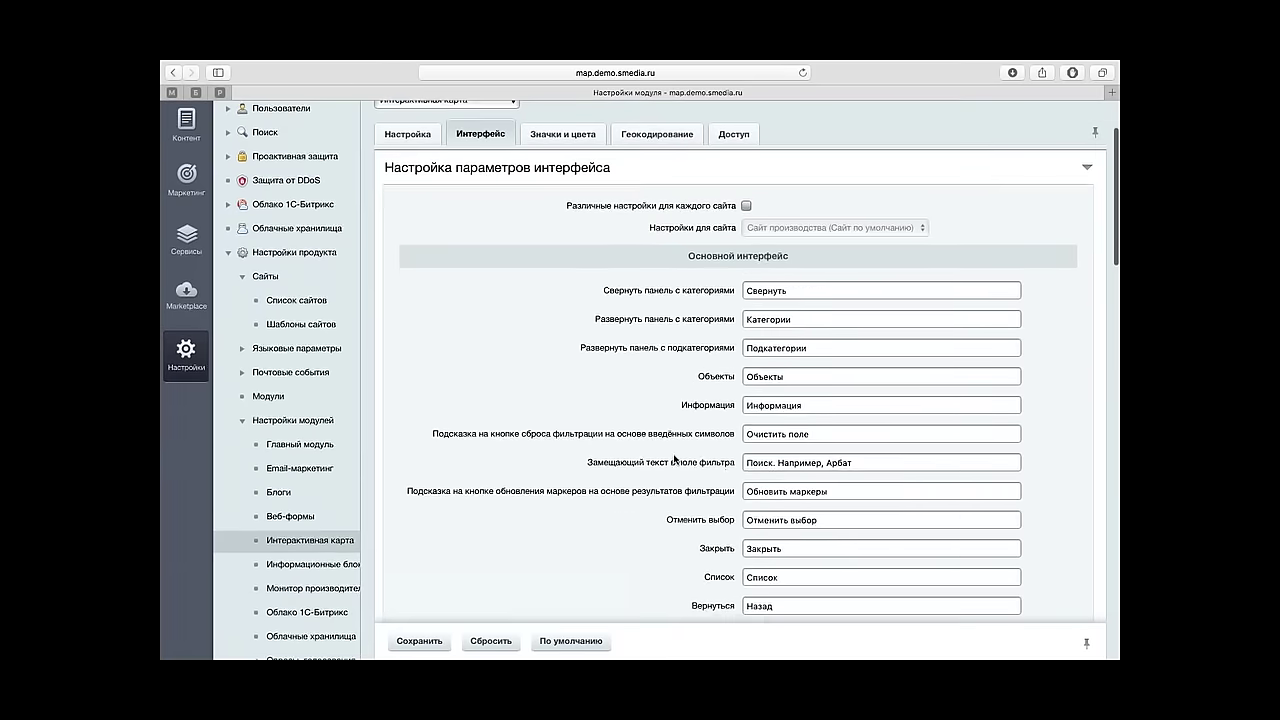
scroll(675, 458, "down", 6)
scroll(640, 380, "up", 5)
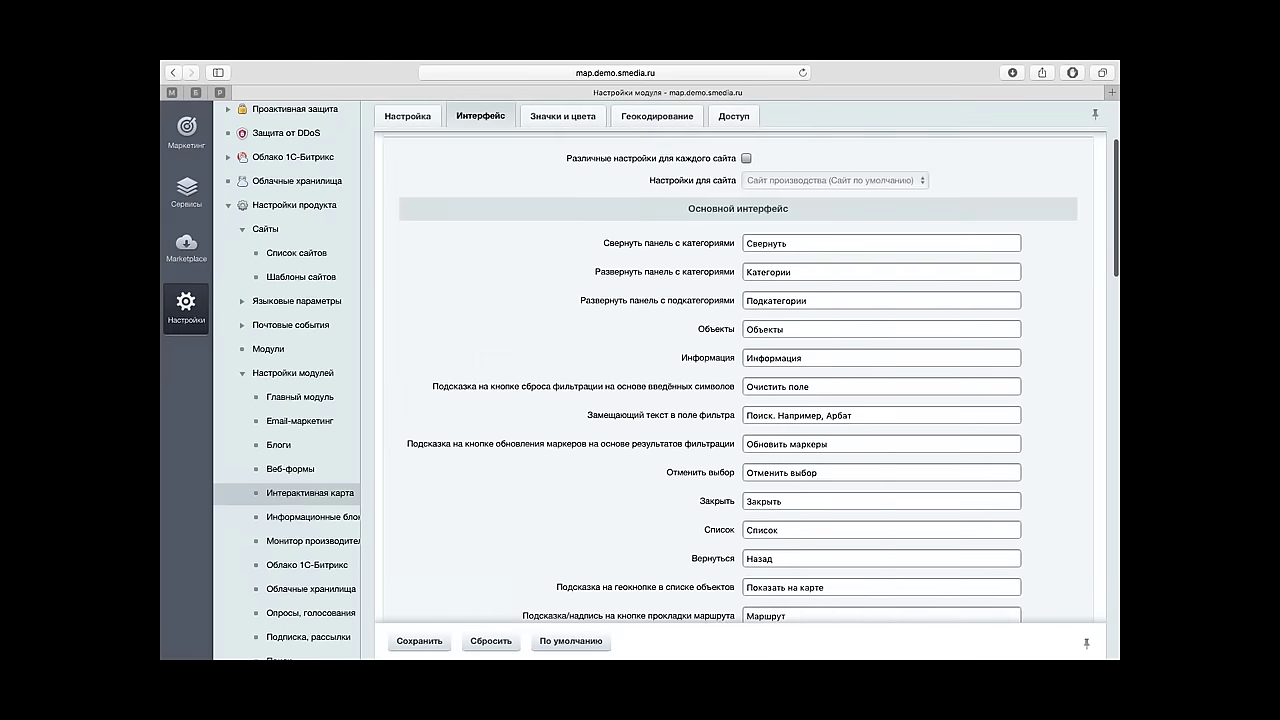
scroll(748, 258, "up", 3)
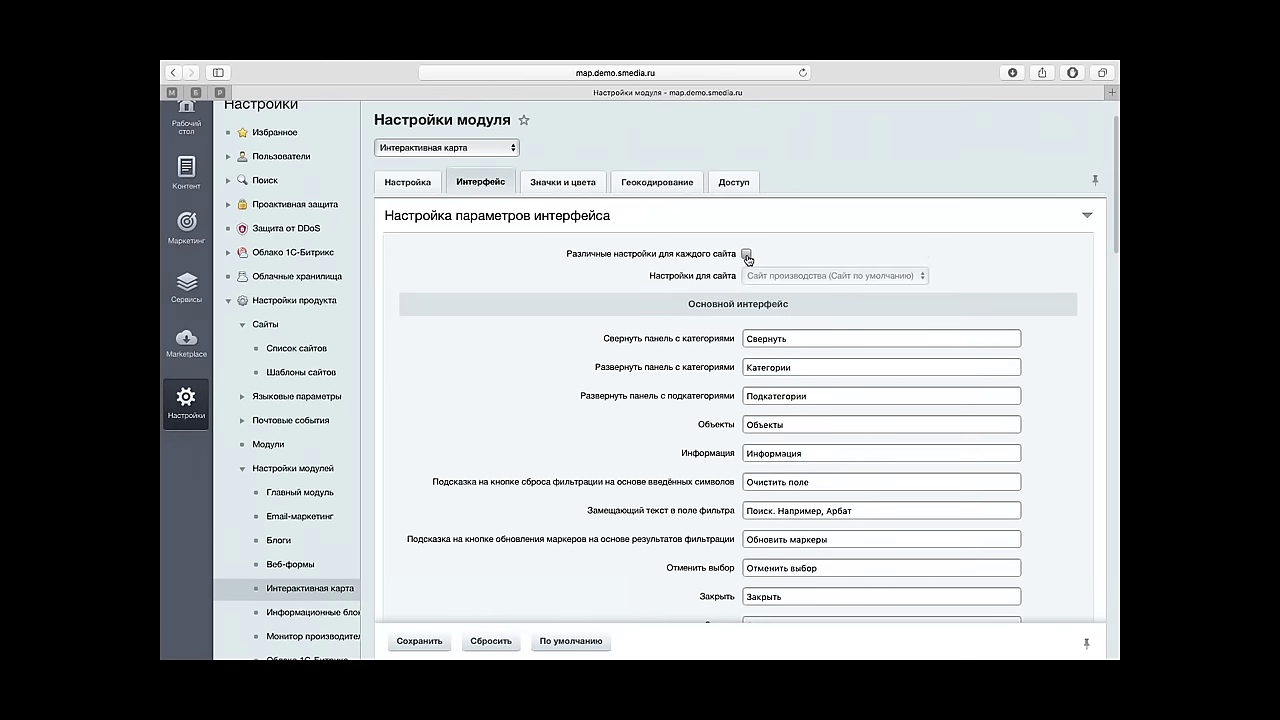
Enable «Различные настройки для каждого сайта» for the interface labels and keep «Сайт производства (Сайт по умолчанию)» as the site.
left_click(746, 254)
left_click(776, 276)
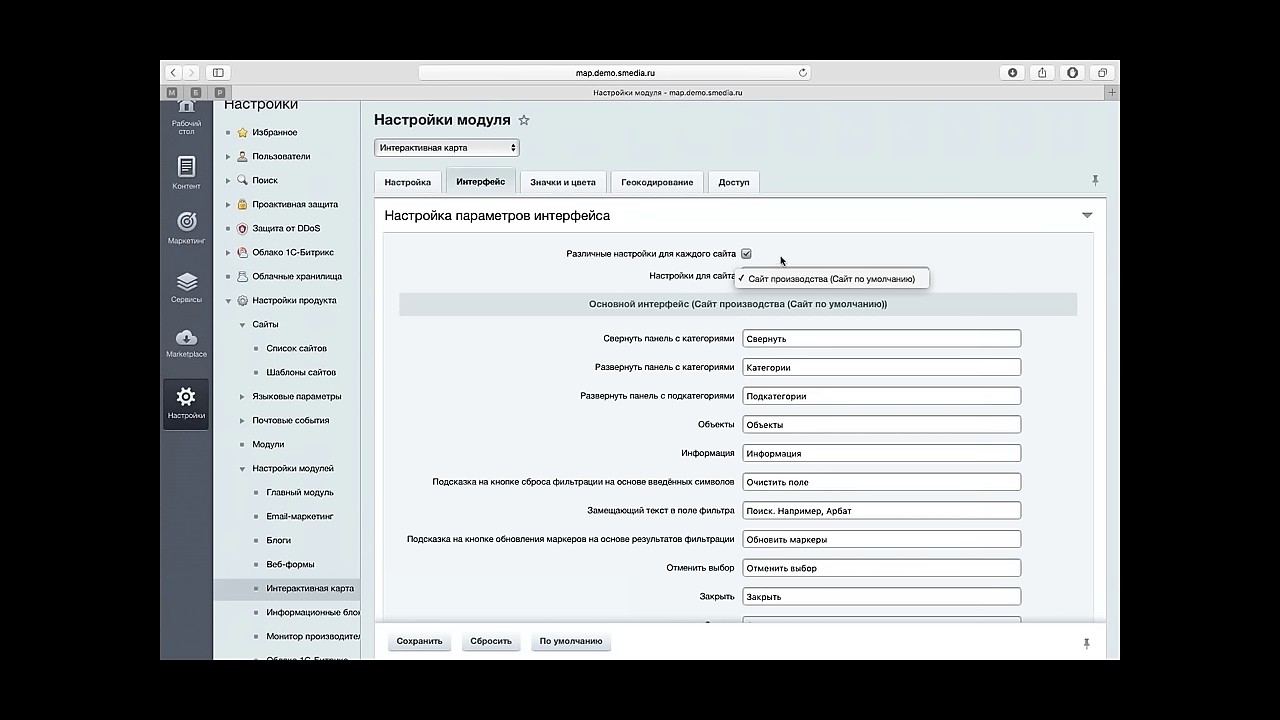
left_click(780, 264)
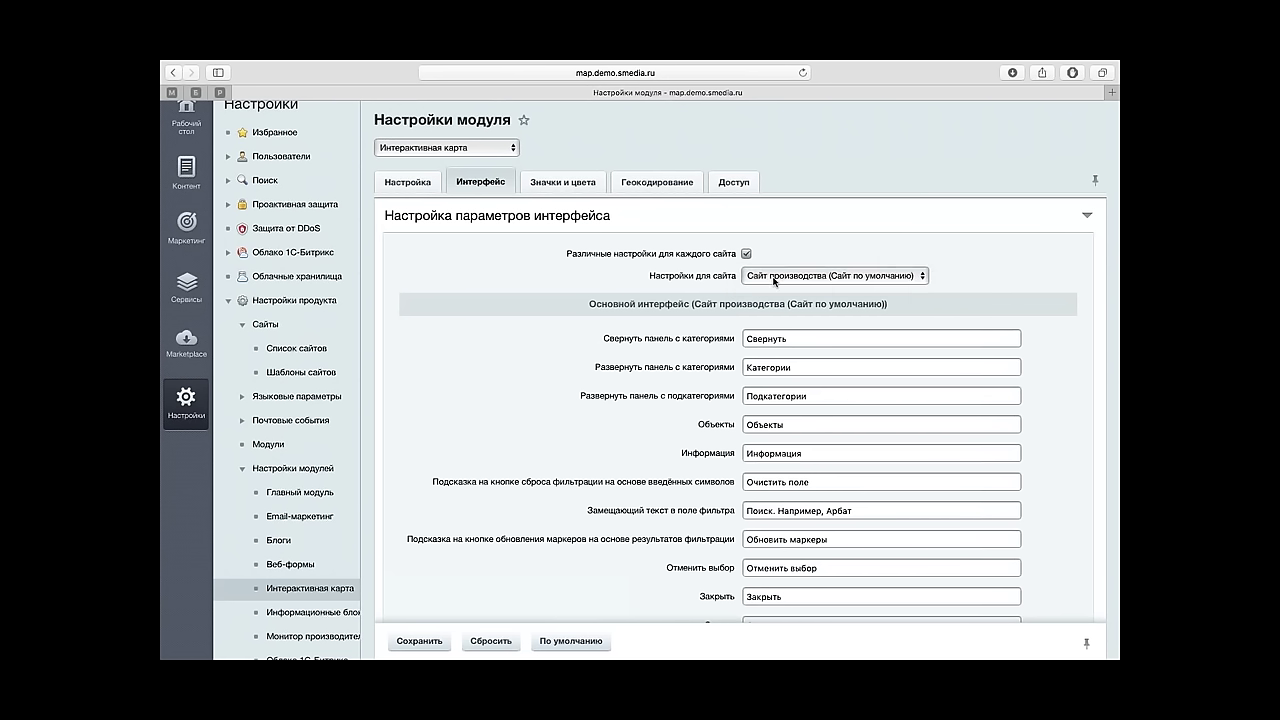
Show the «Значки и цвета» settings and check which versions the marker icons can be configured for.
left_click(584, 194)
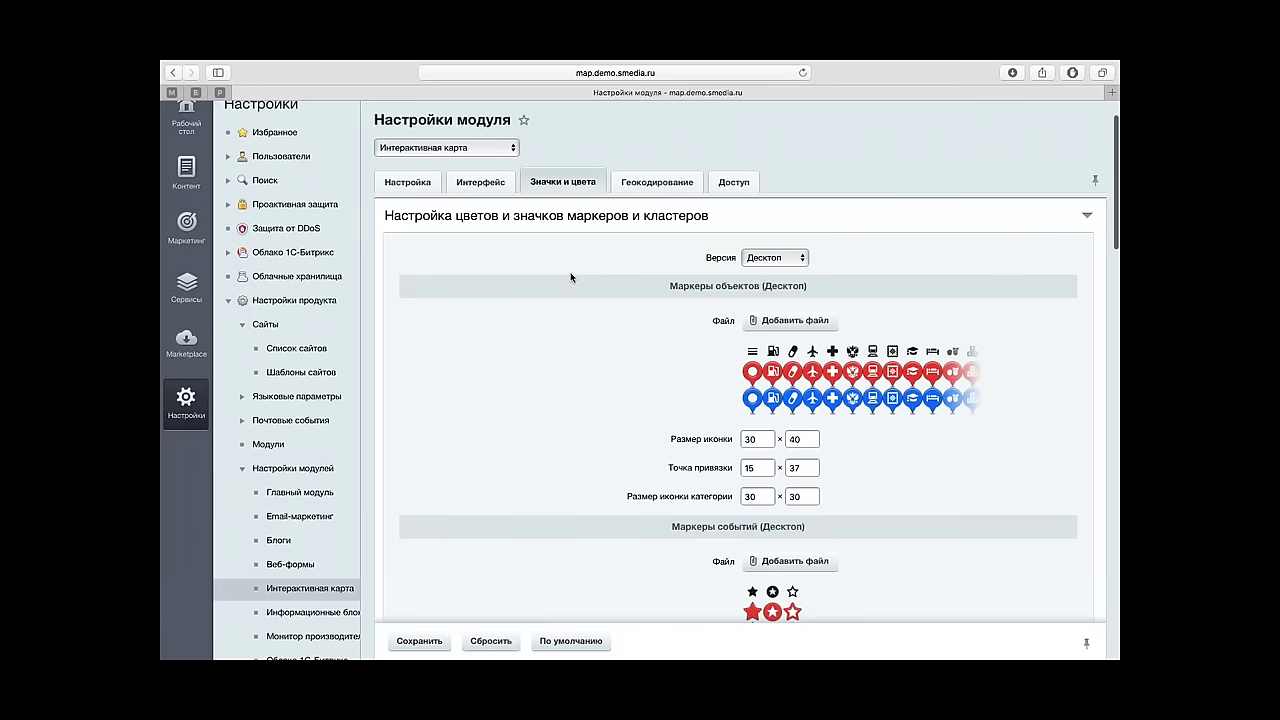
scroll(571, 277, "down", 2)
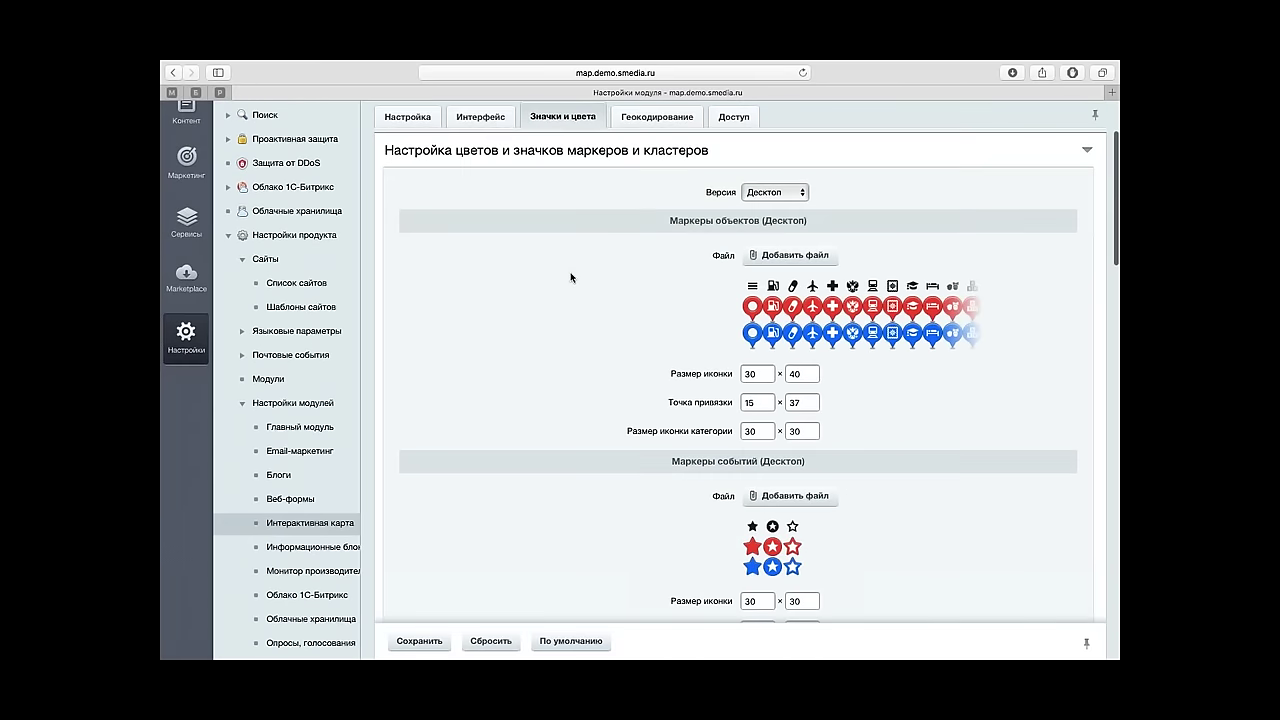
scroll(571, 277, "down", 1)
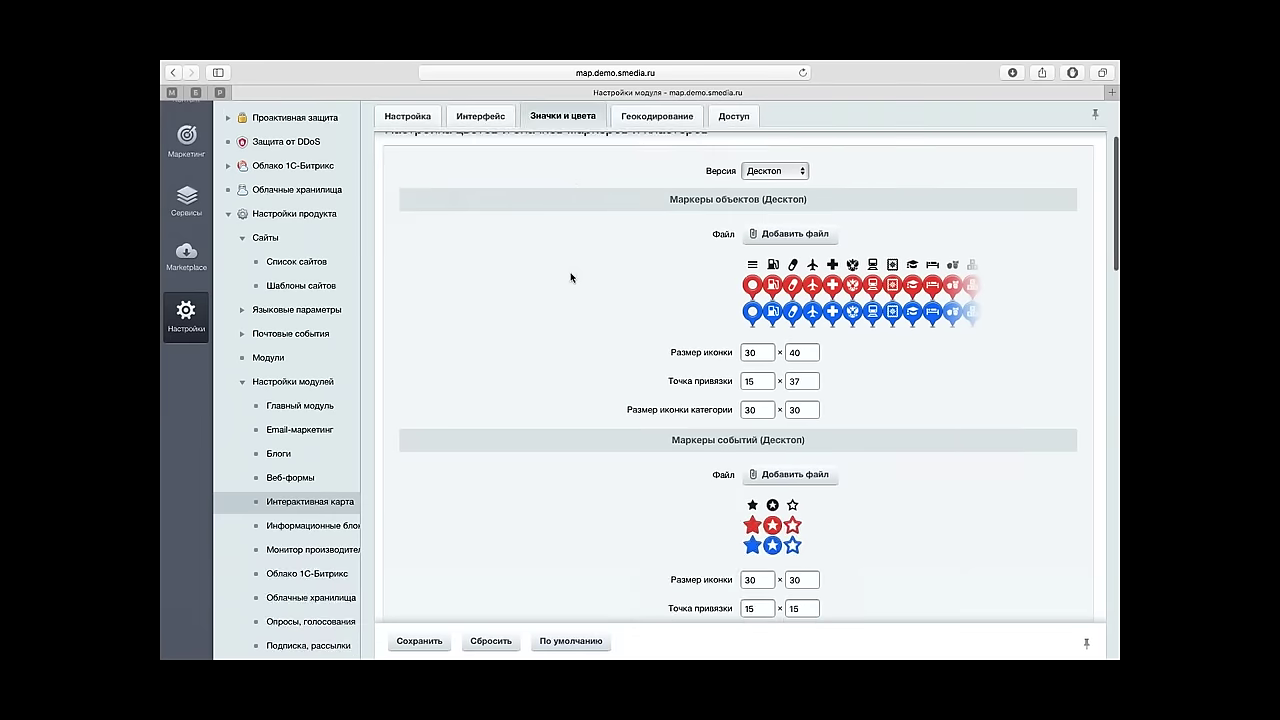
scroll(571, 277, "up", 3)
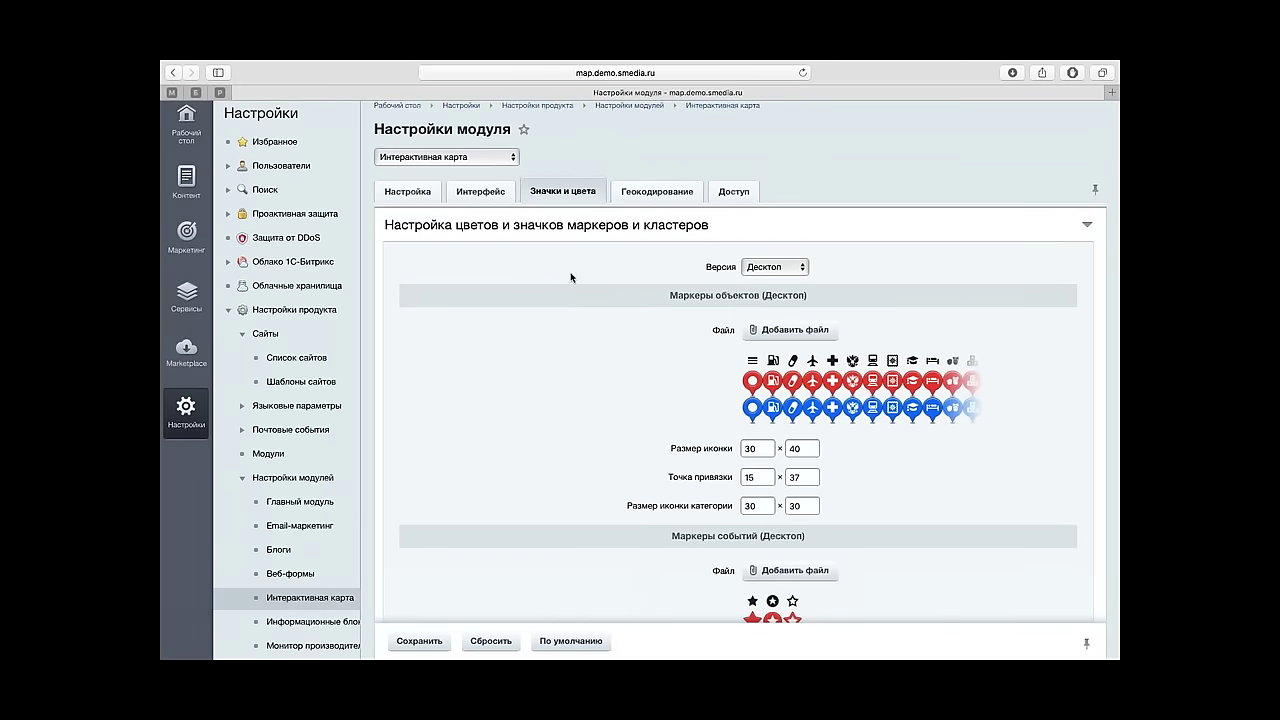
left_click(795, 270)
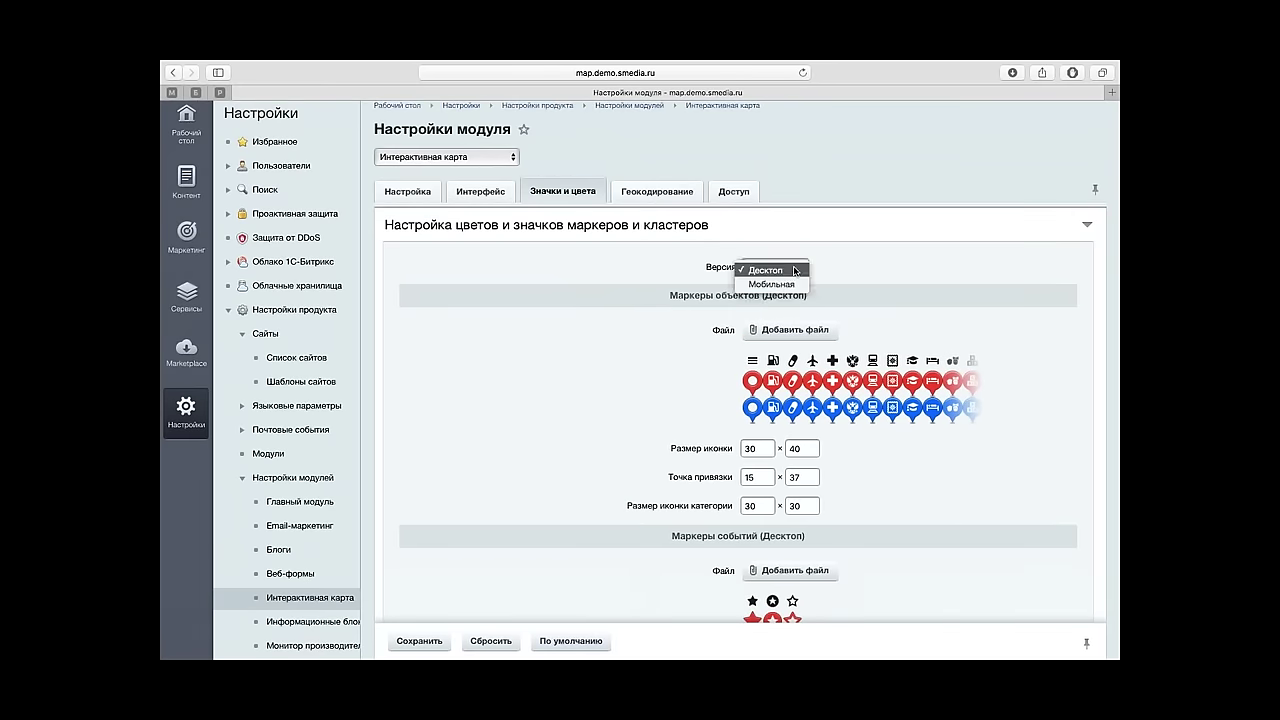
left_click(857, 270)
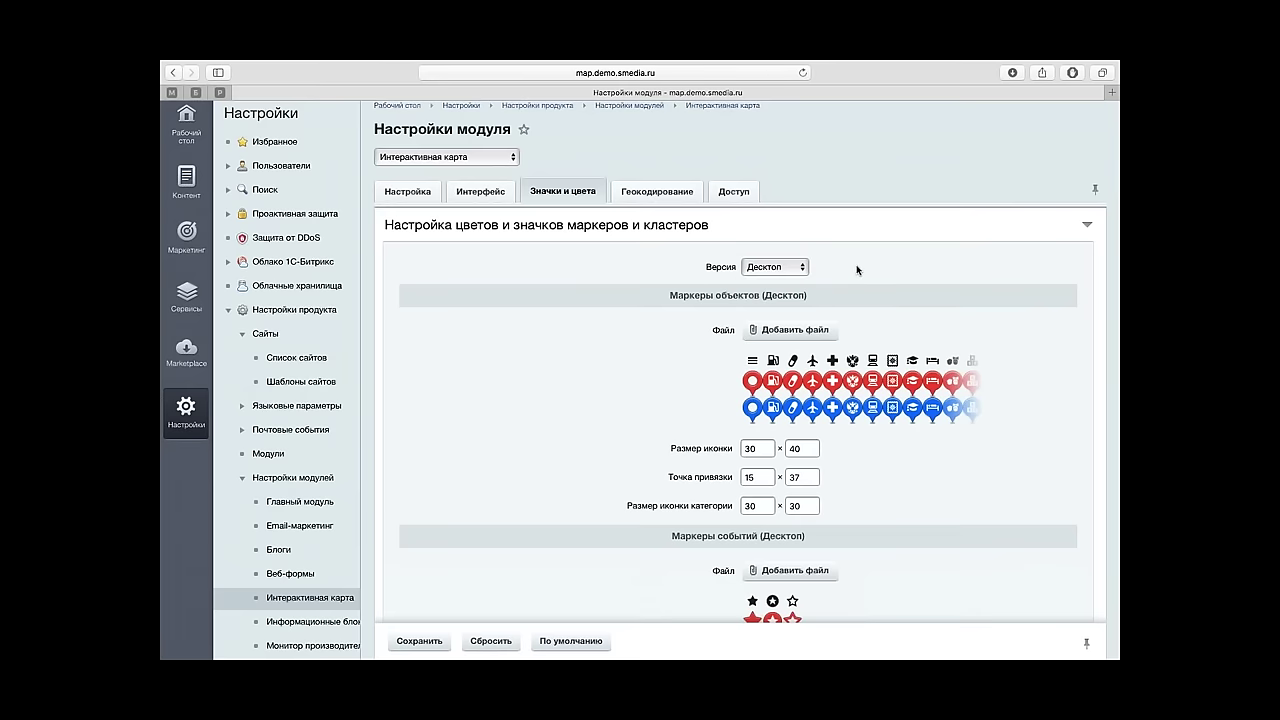
Examine the desktop marker settings for objects, events, routes and route nodes, down to the route line settings.
scroll(857, 270, "down", 1)
scroll(857, 270, "down", 3)
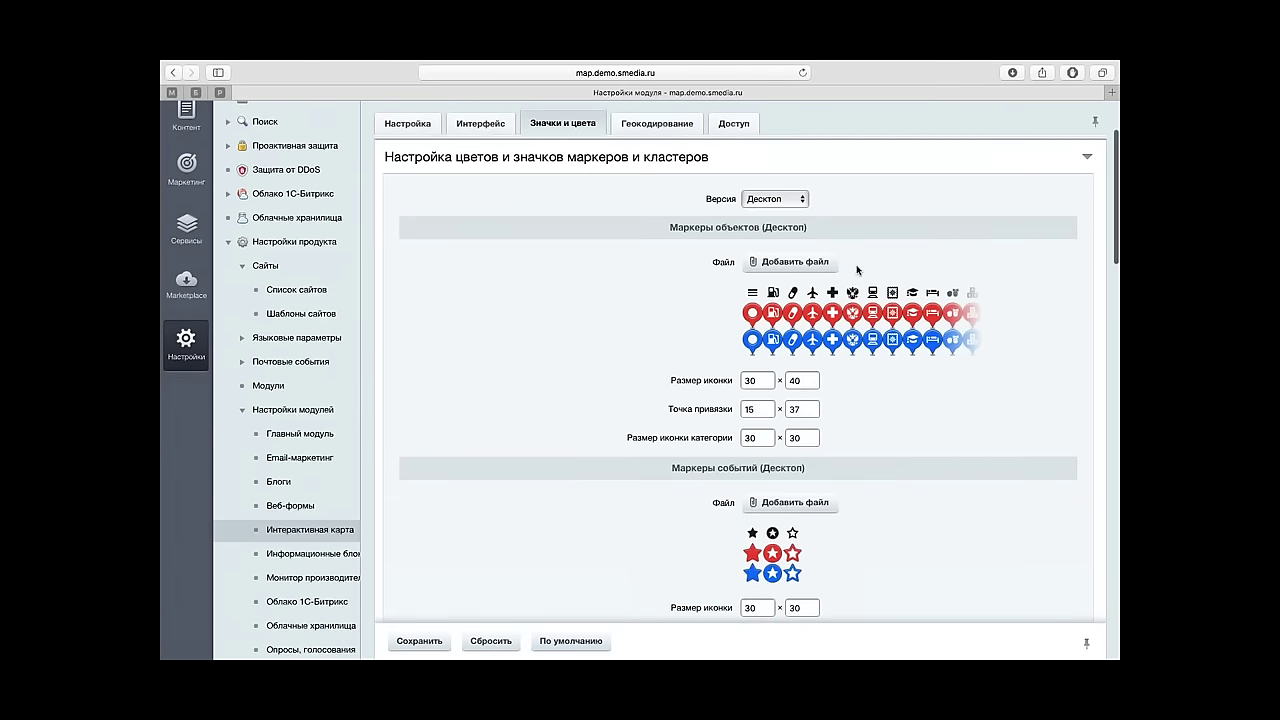
scroll(857, 270, "down", 2)
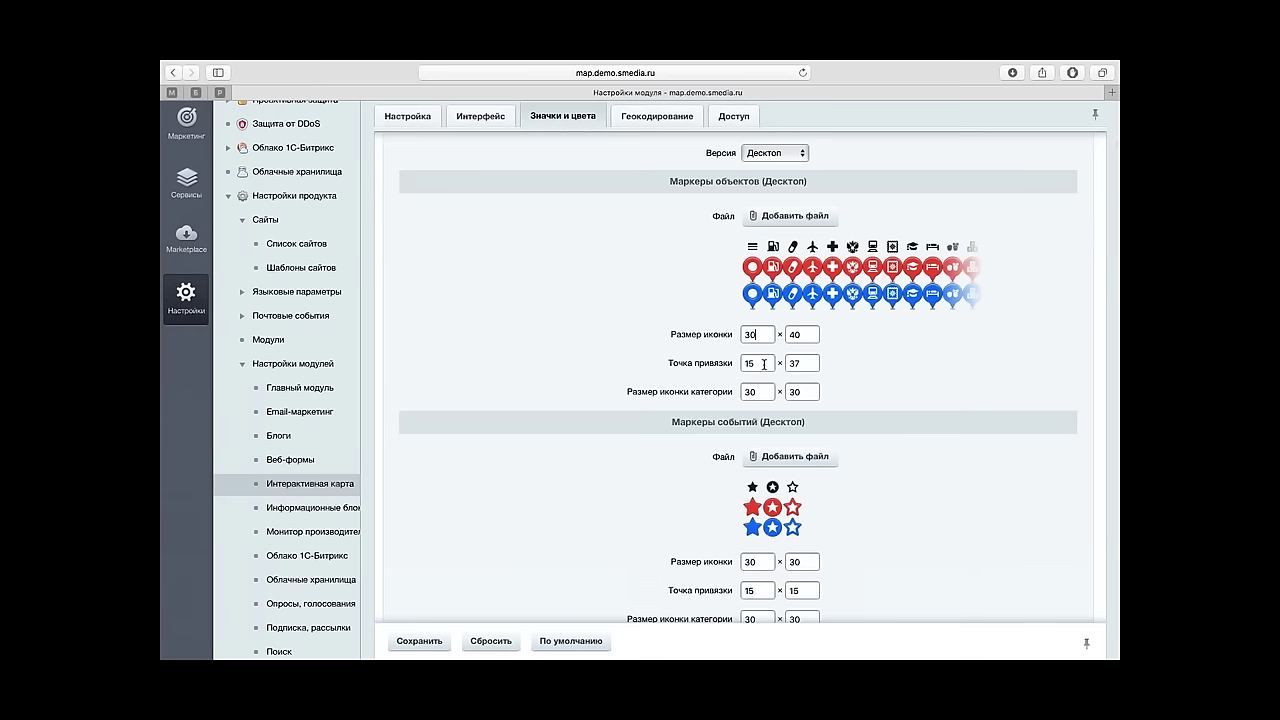
scroll(620, 377, "down", 1)
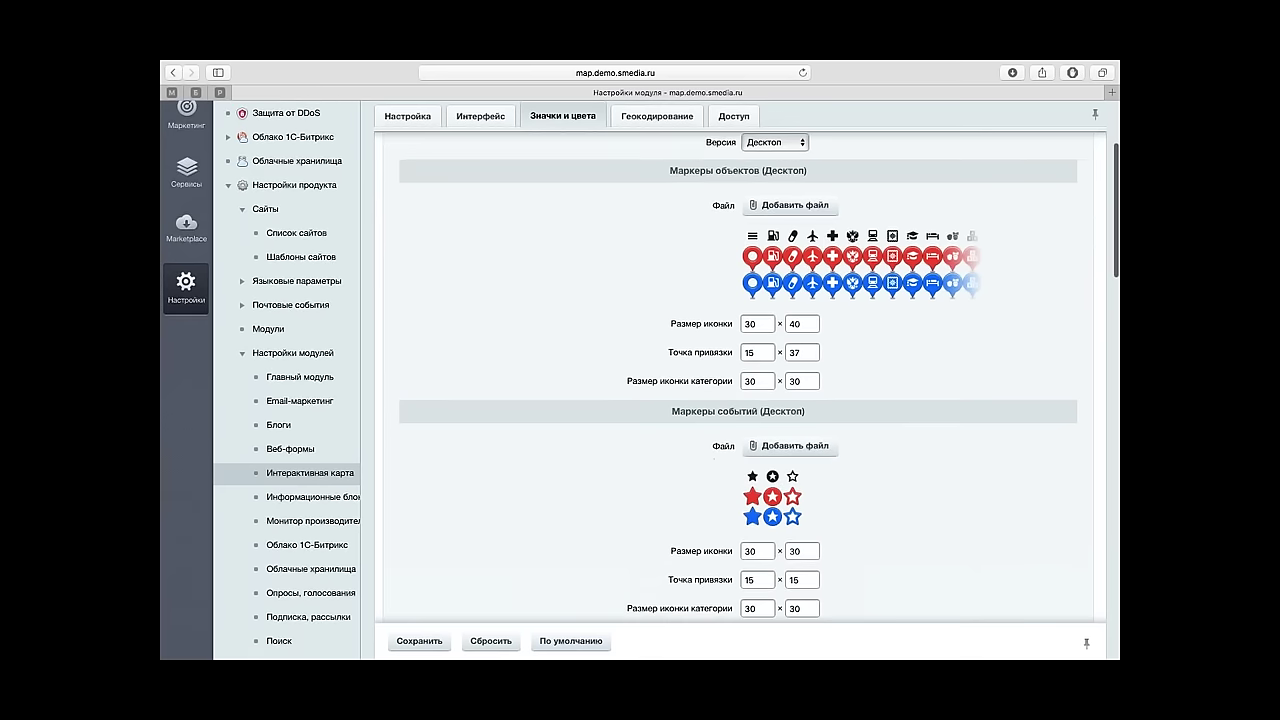
scroll(738, 380, "down", 5)
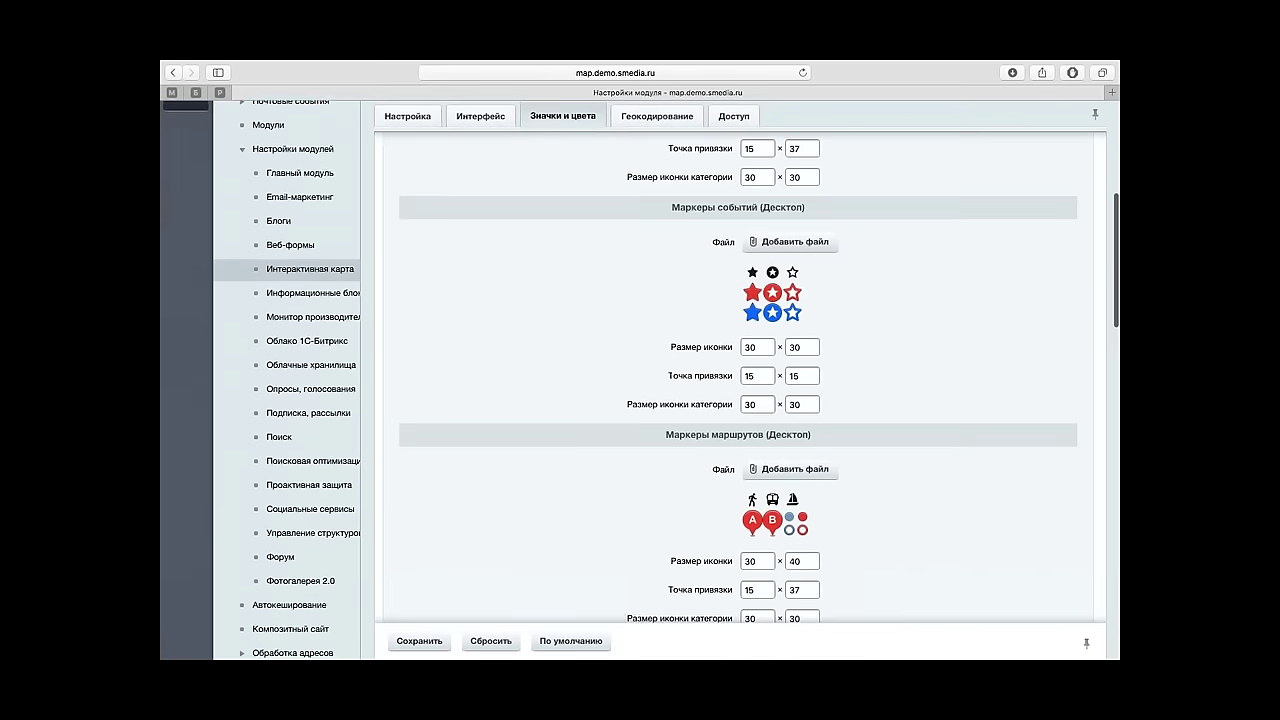
scroll(738, 380, "down", 5)
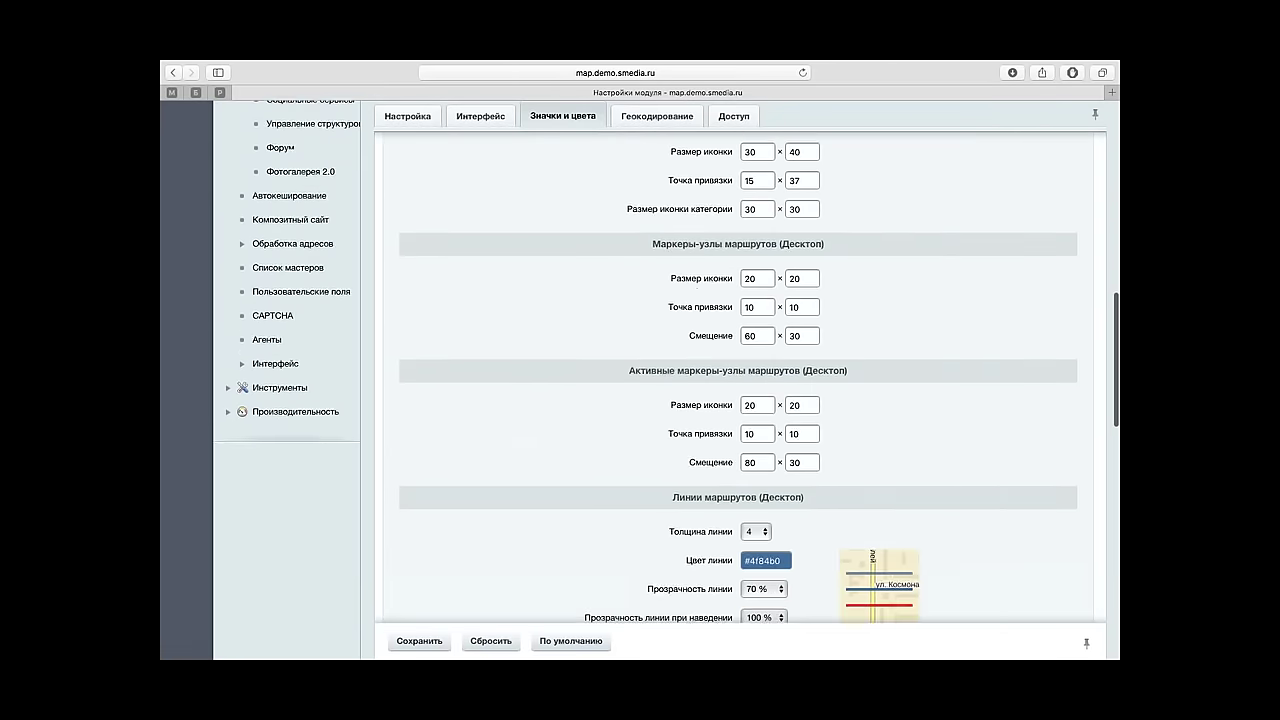
scroll(738, 380, "down", 2)
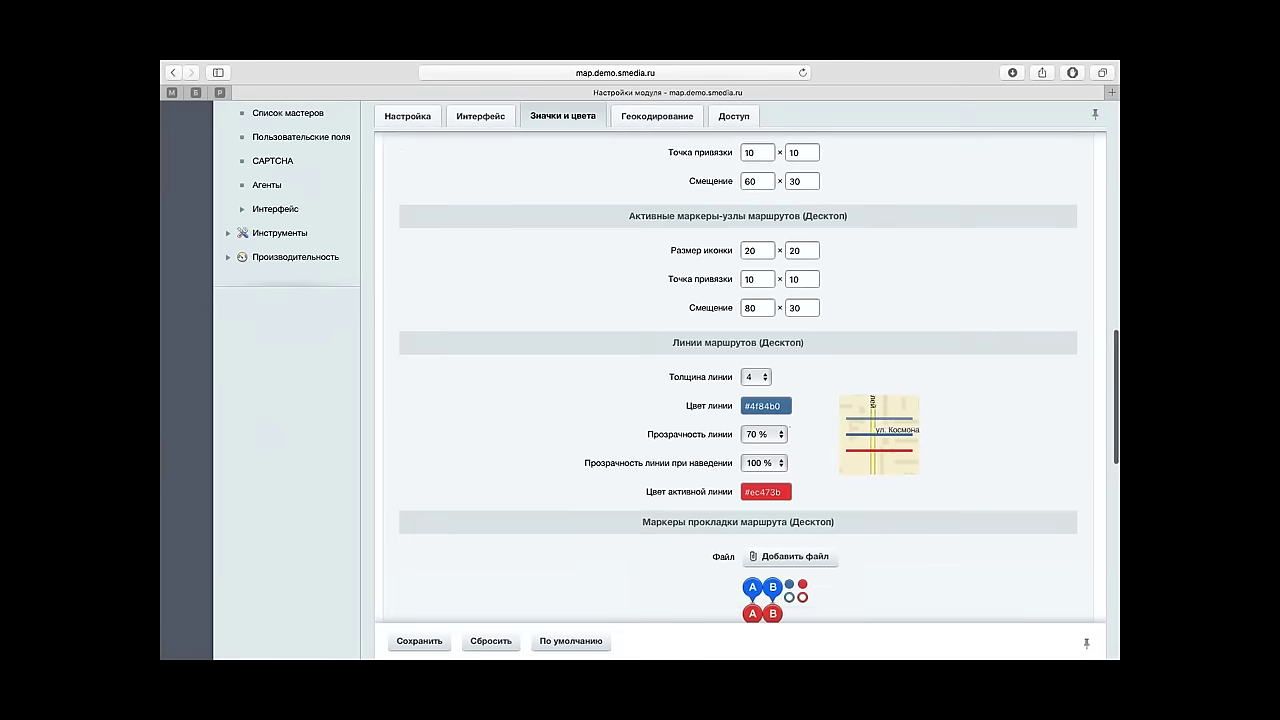
scroll(738, 380, "down", 1)
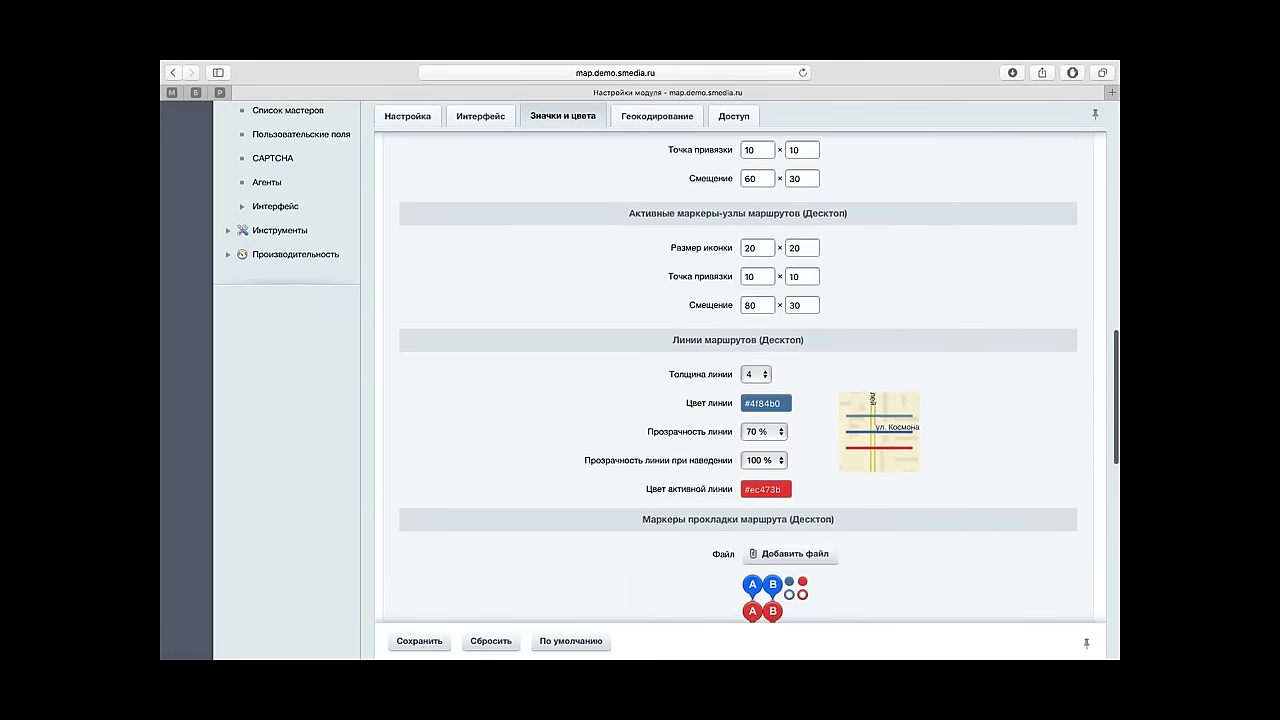
Under «Линии маршрутов (Десктоп)», set the line colour to green #25b061 and the active line colour to yellow #ecec2d.
scroll(738, 380, "down", 1)
left_click(766, 338)
left_click(630, 370)
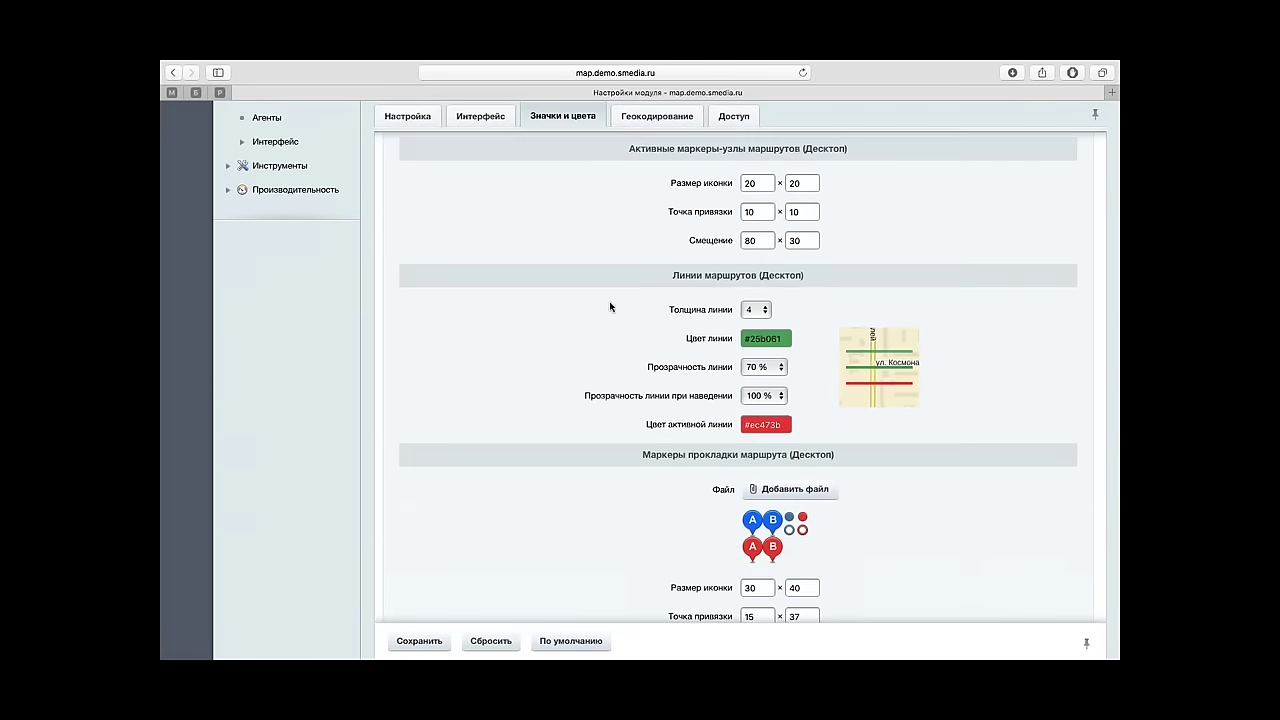
left_click(765, 425)
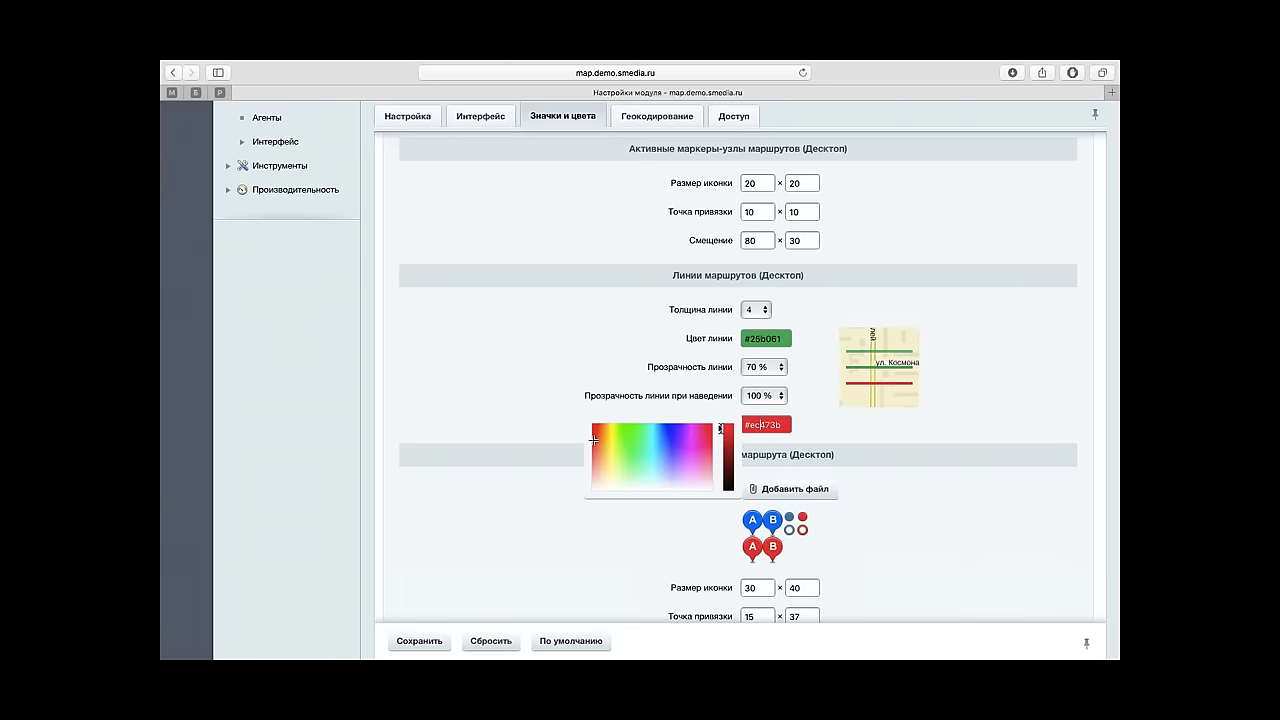
left_click(612, 436)
left_click(531, 333)
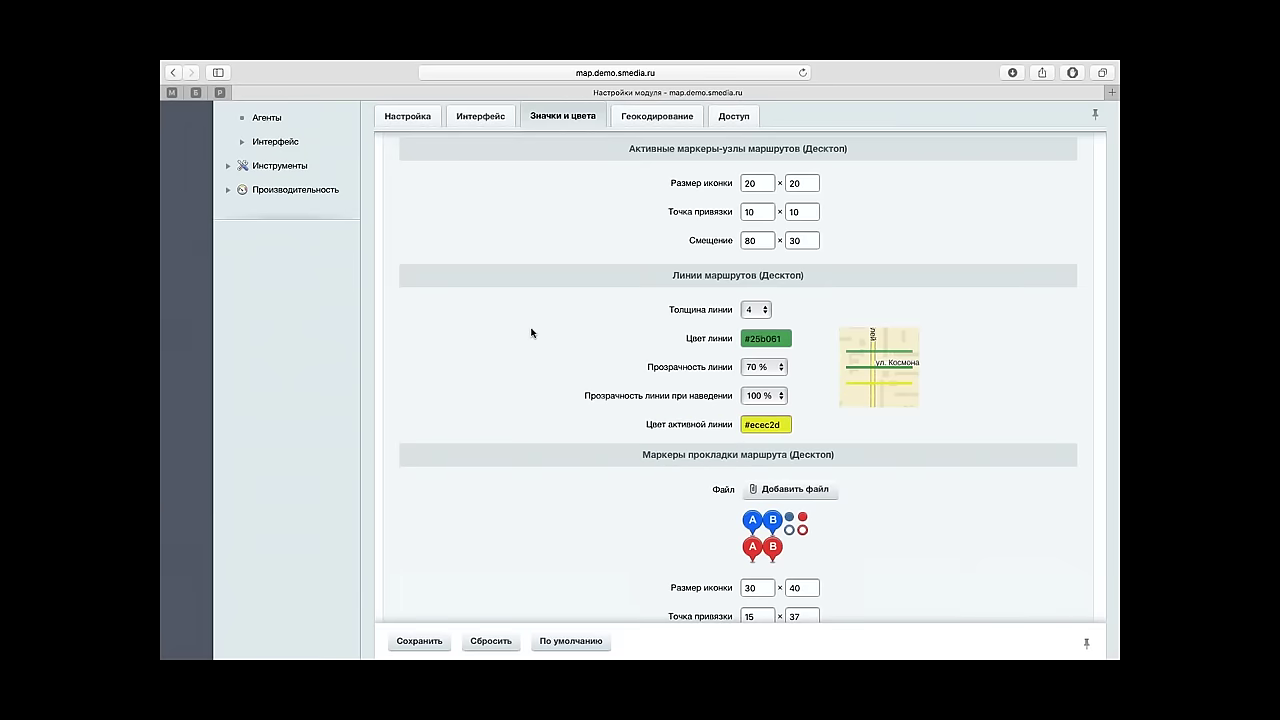
Examine the desktop route-planning marker and line settings and the cluster icon settings with their sizes per marker count.
scroll(531, 333, "down", 5)
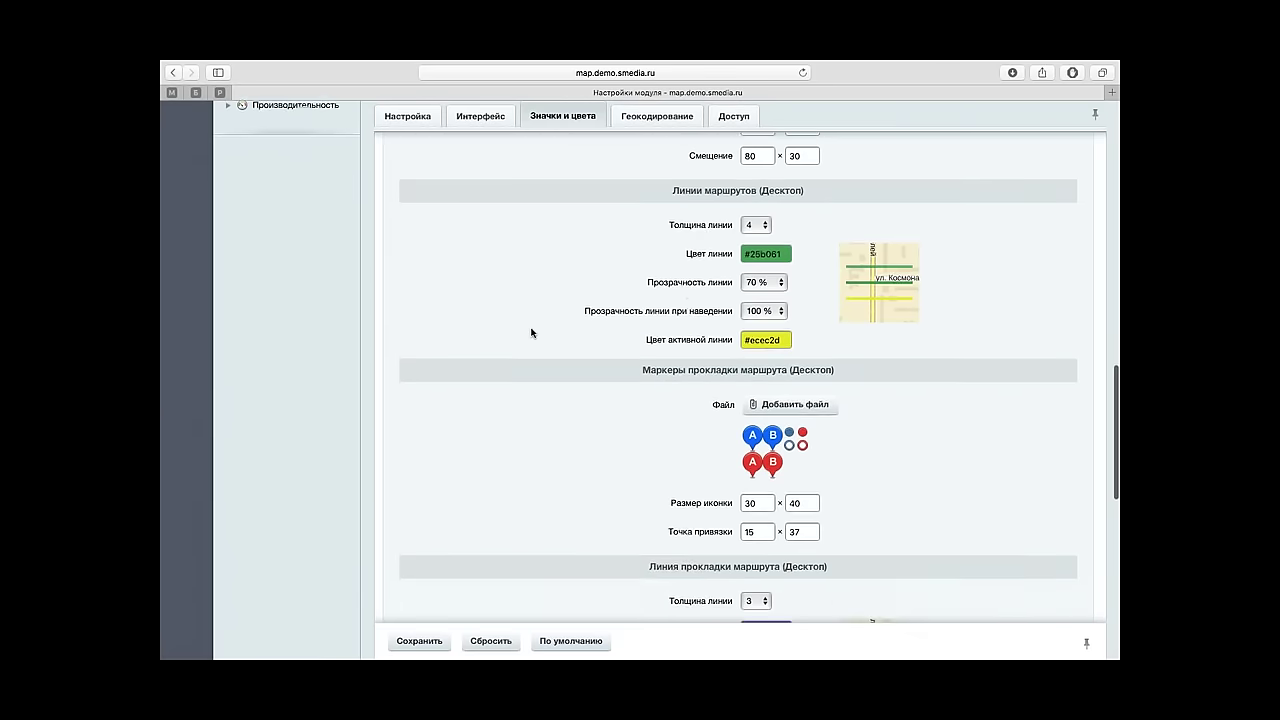
scroll(531, 333, "down", 2)
scroll(531, 333, "down", 6)
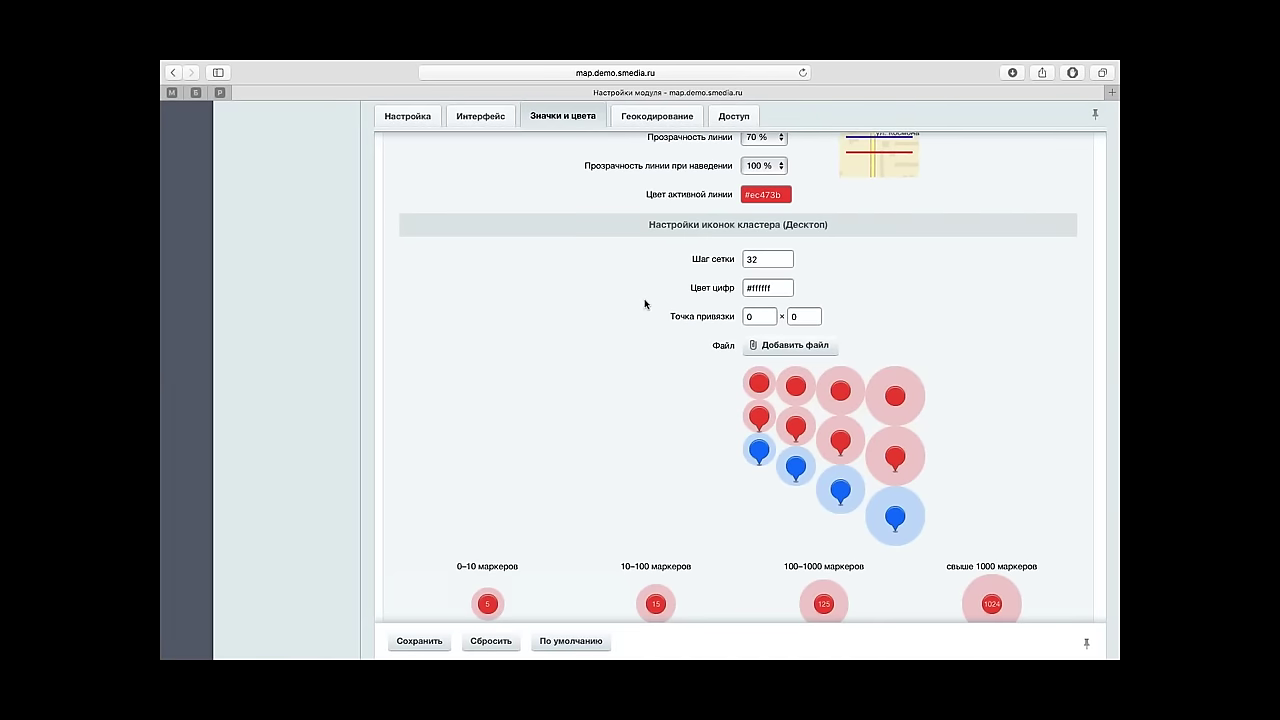
scroll(686, 481, "down", 3)
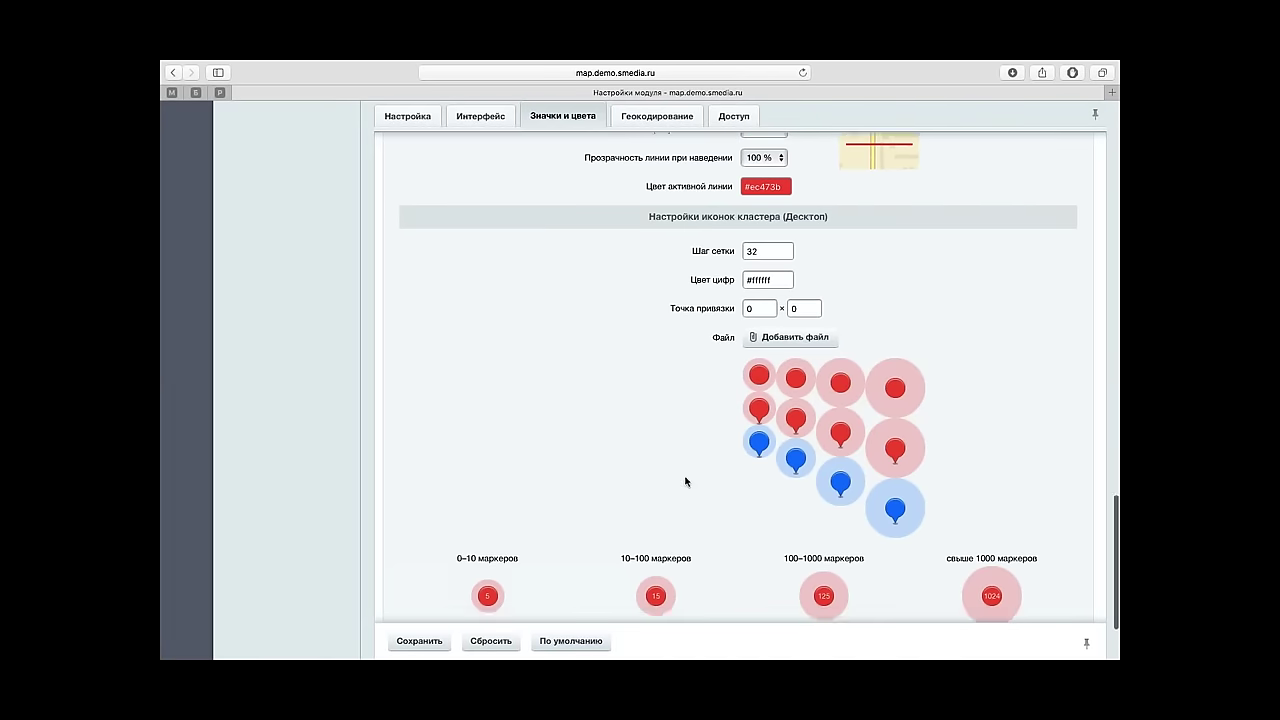
scroll(686, 481, "down", 1)
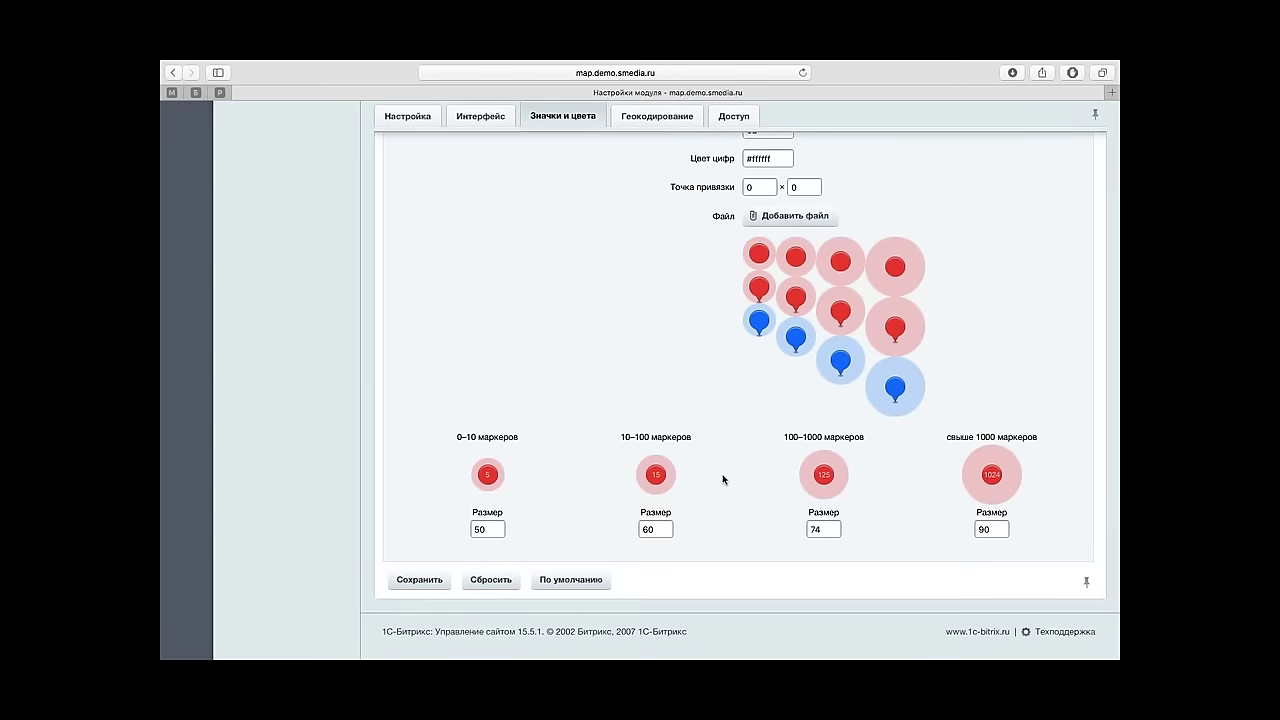
scroll(676, 407, "down", 10)
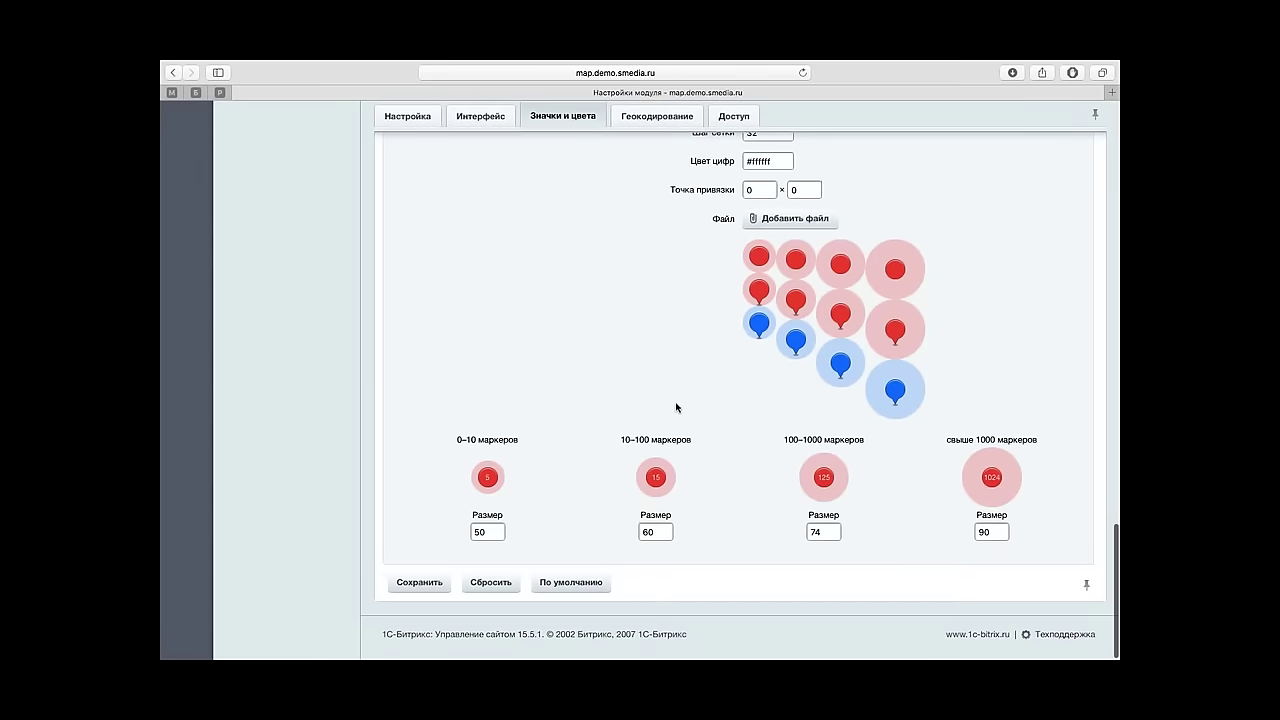
Add an infoblock rule to the module's «Геокодирование» parameters and choose [5] Объекты as its infoblock.
scroll(676, 407, "up", 10)
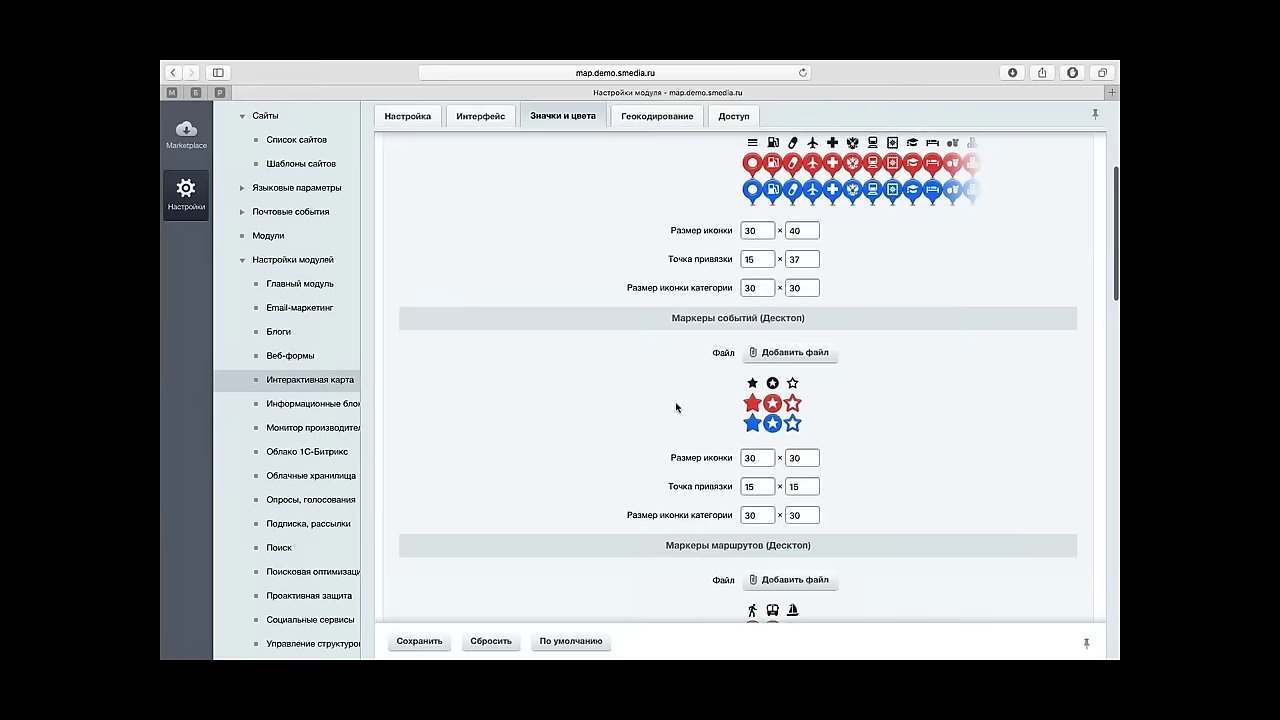
scroll(676, 407, "up", 5)
left_click(650, 240)
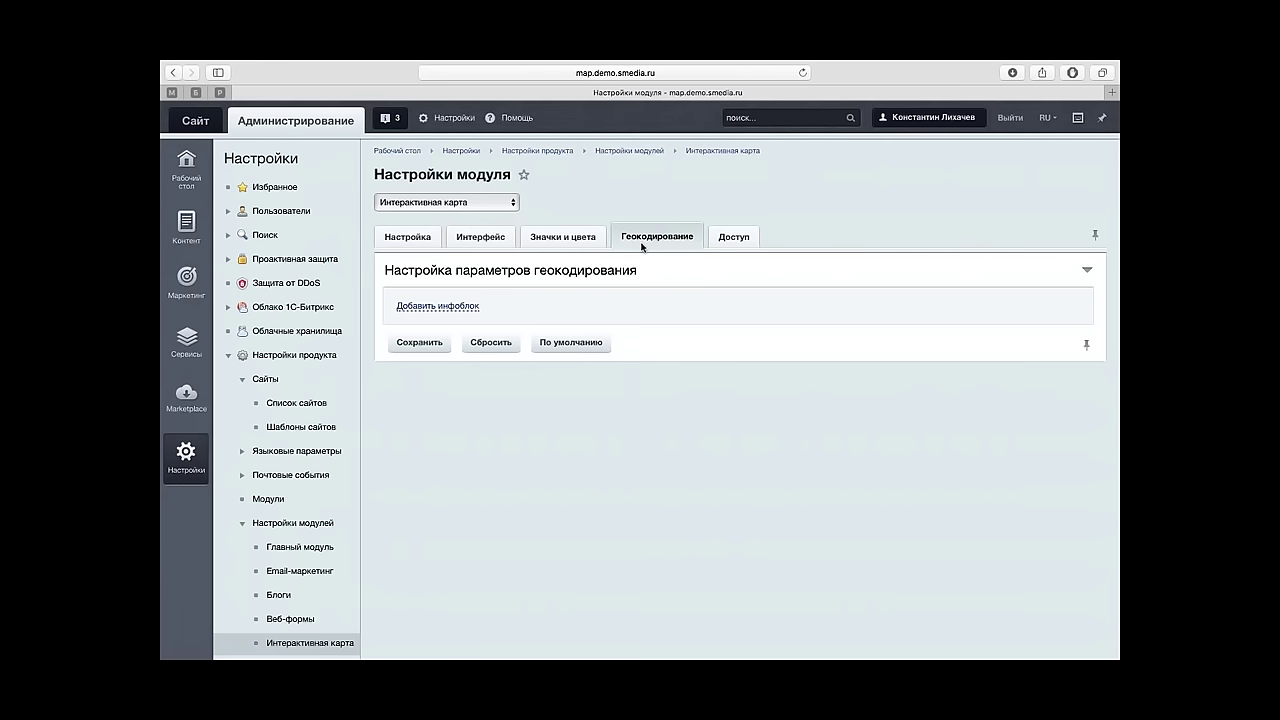
left_click(437, 307)
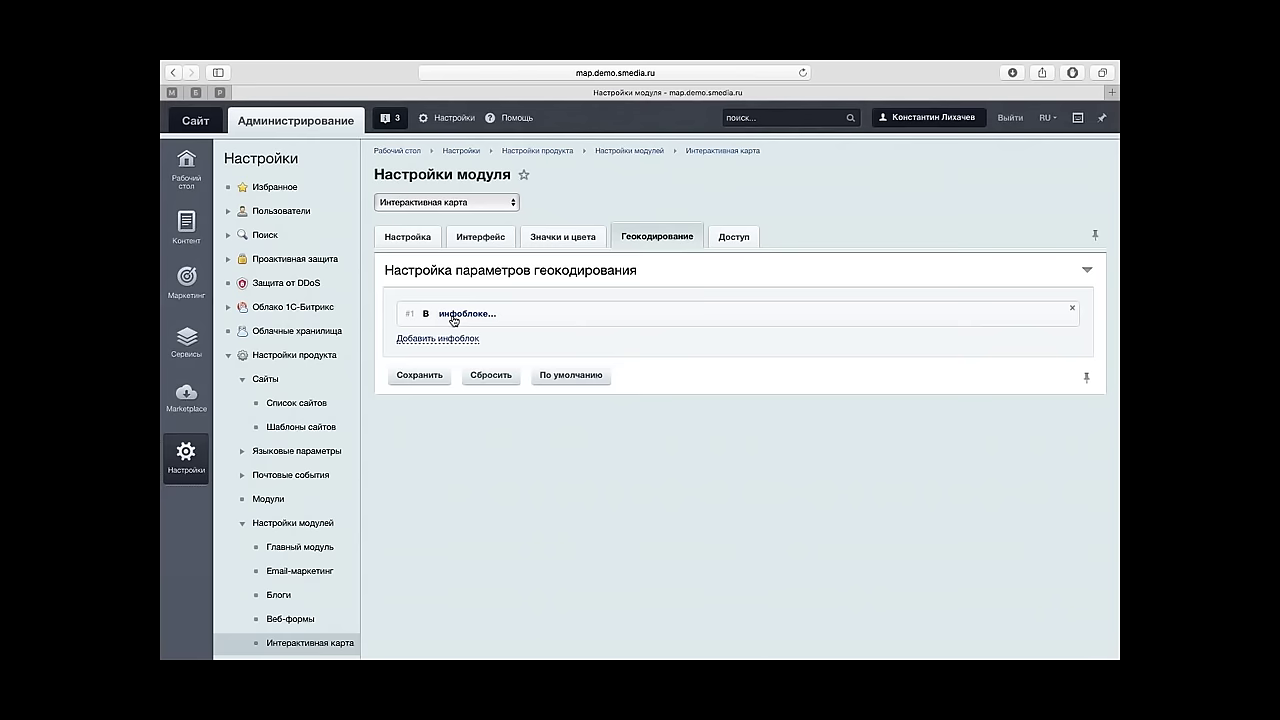
left_click(454, 318)
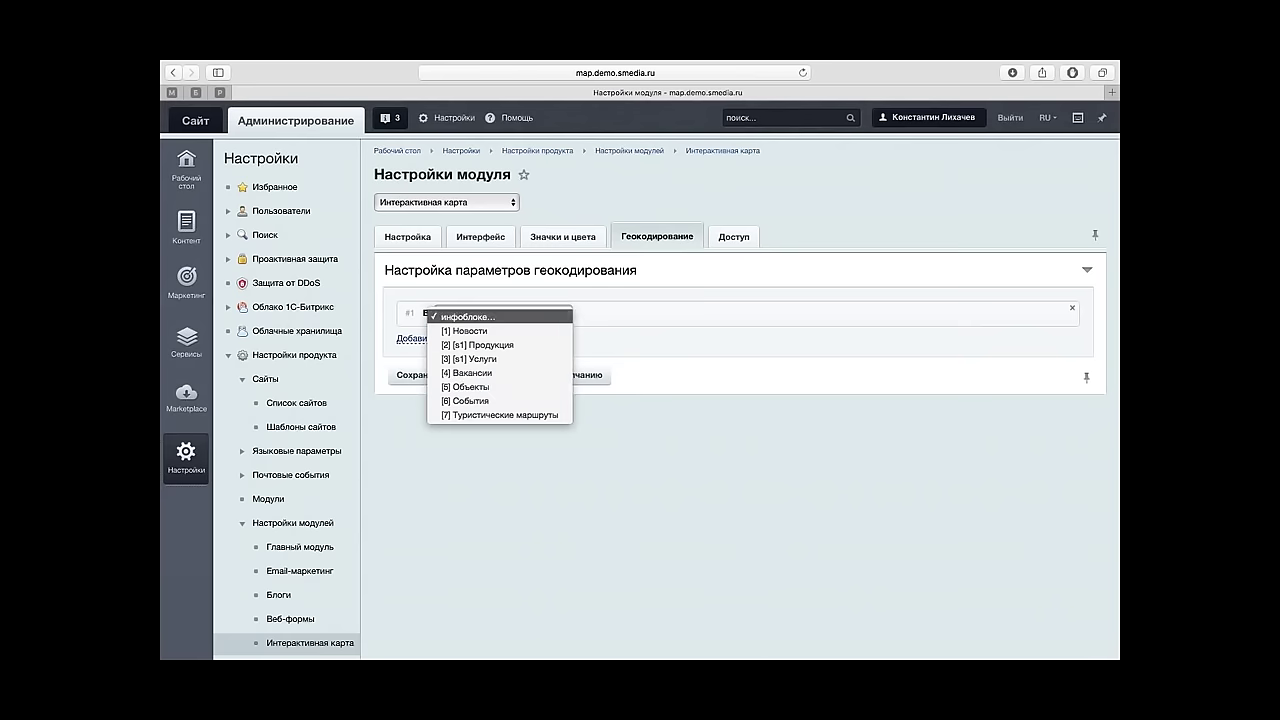
left_click(499, 387)
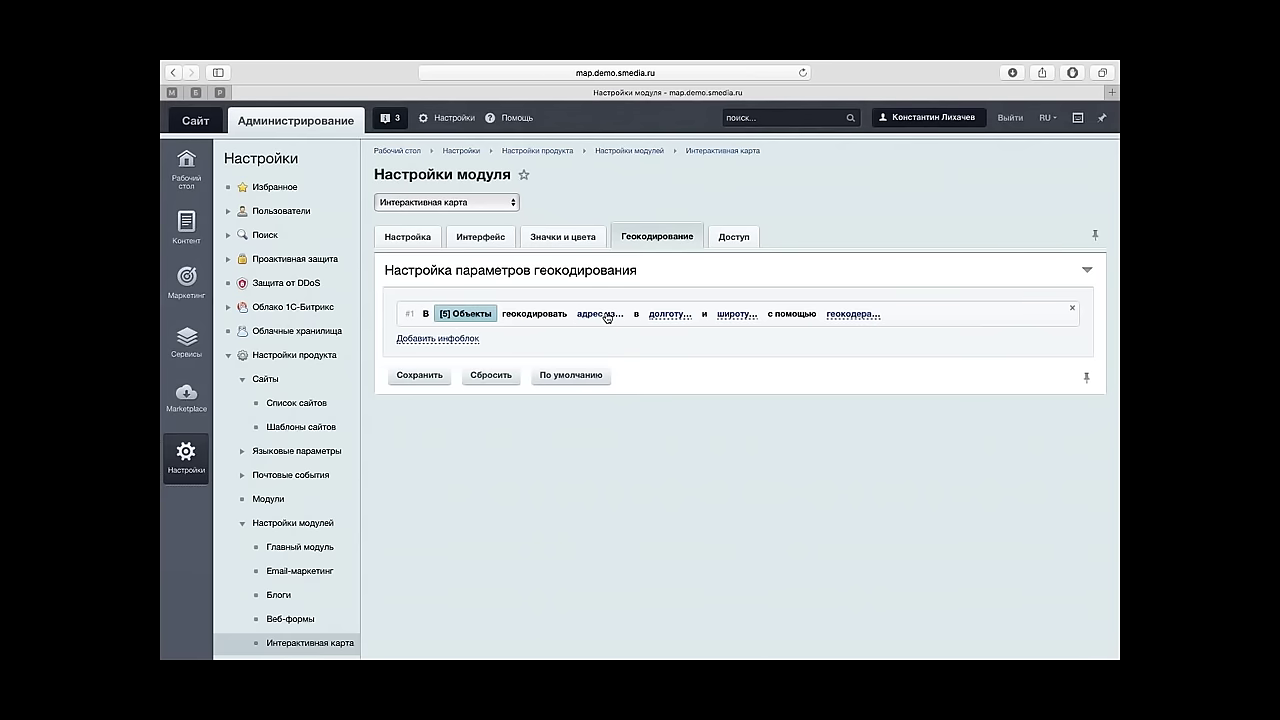
Set the [5] Объекты geocoding rule to take its address from the [10] Адрес property.
left_click(607, 316)
left_click(607, 316)
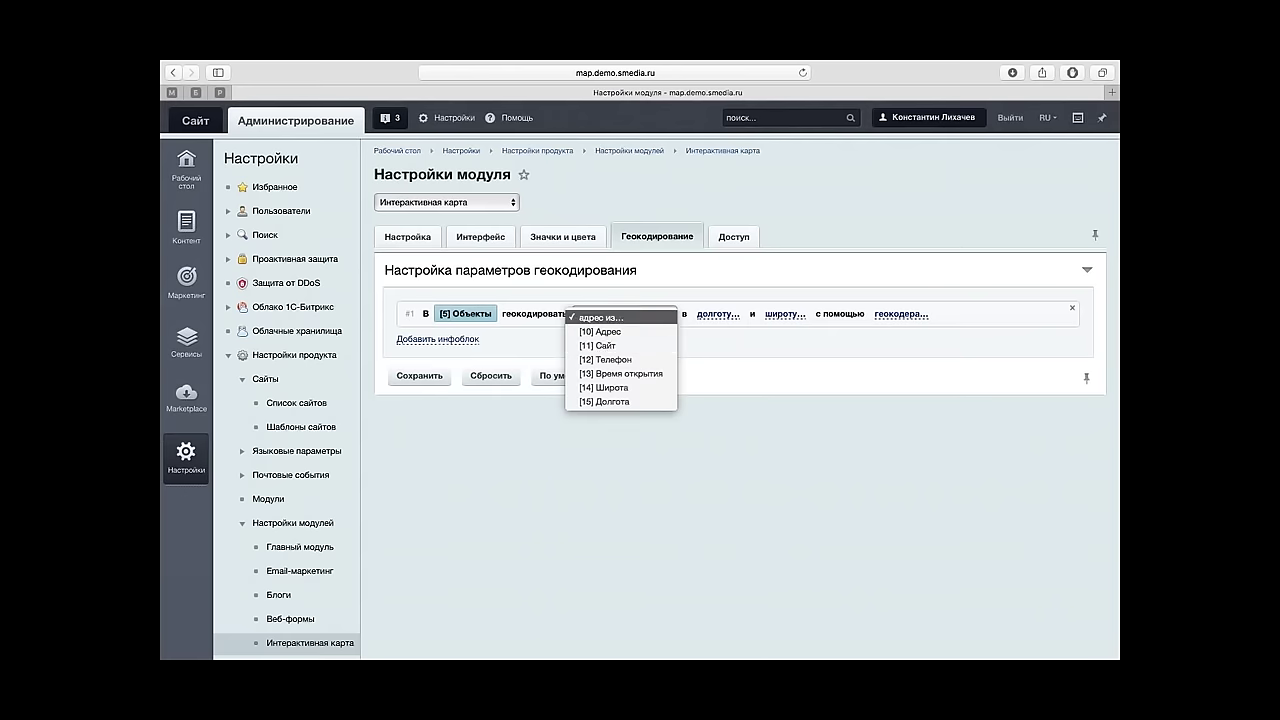
left_click(611, 333)
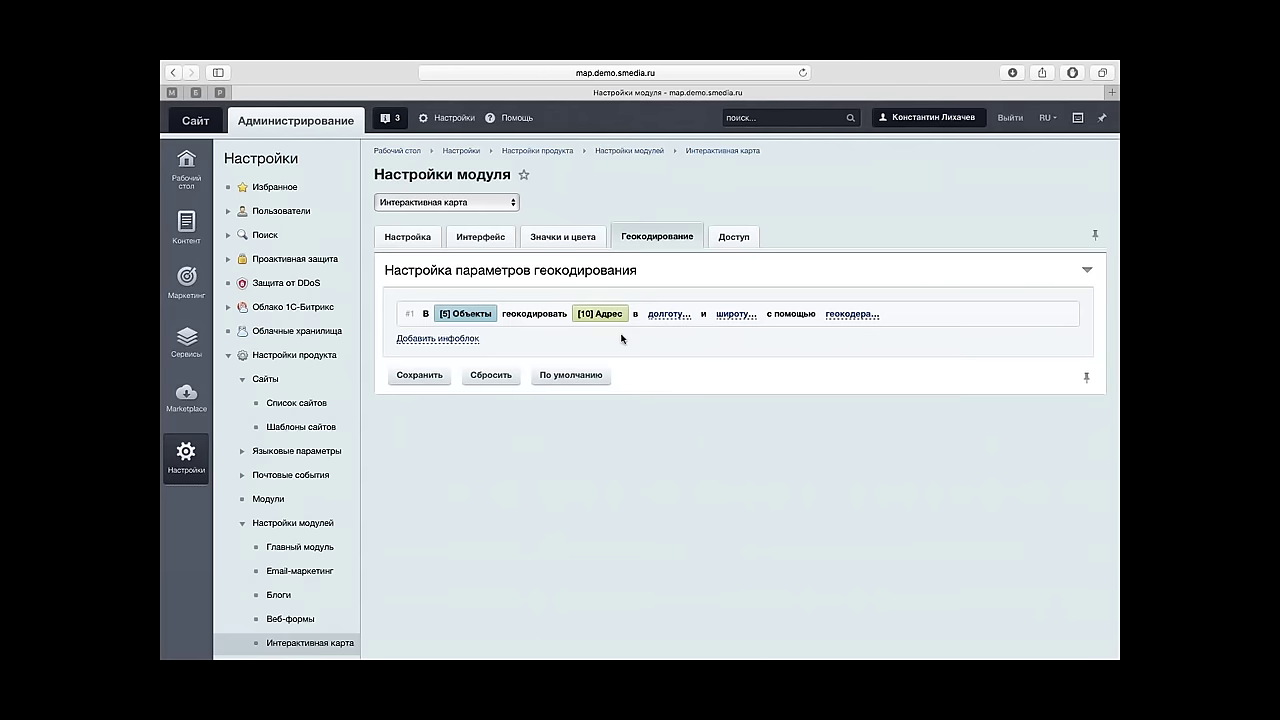
Have the geocoding rule store longitude in the [15] Долгота property and latitude in [14] Широта.
left_click(671, 318)
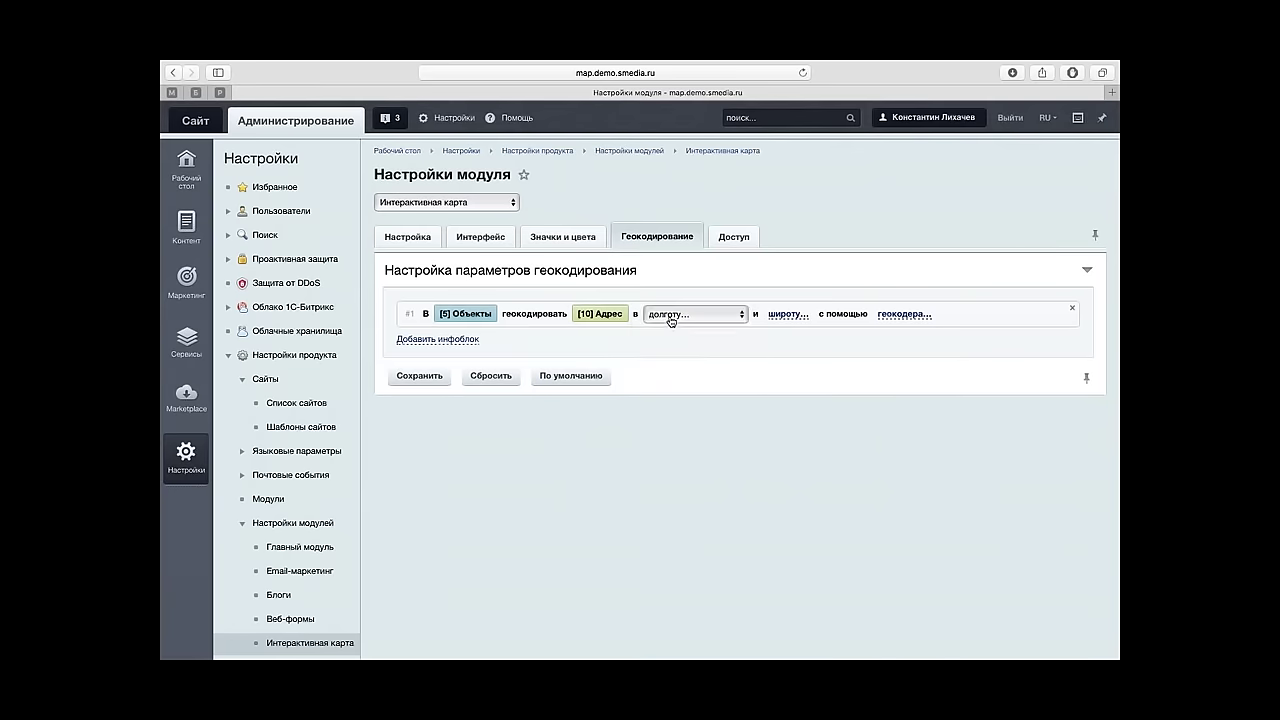
left_click(671, 318)
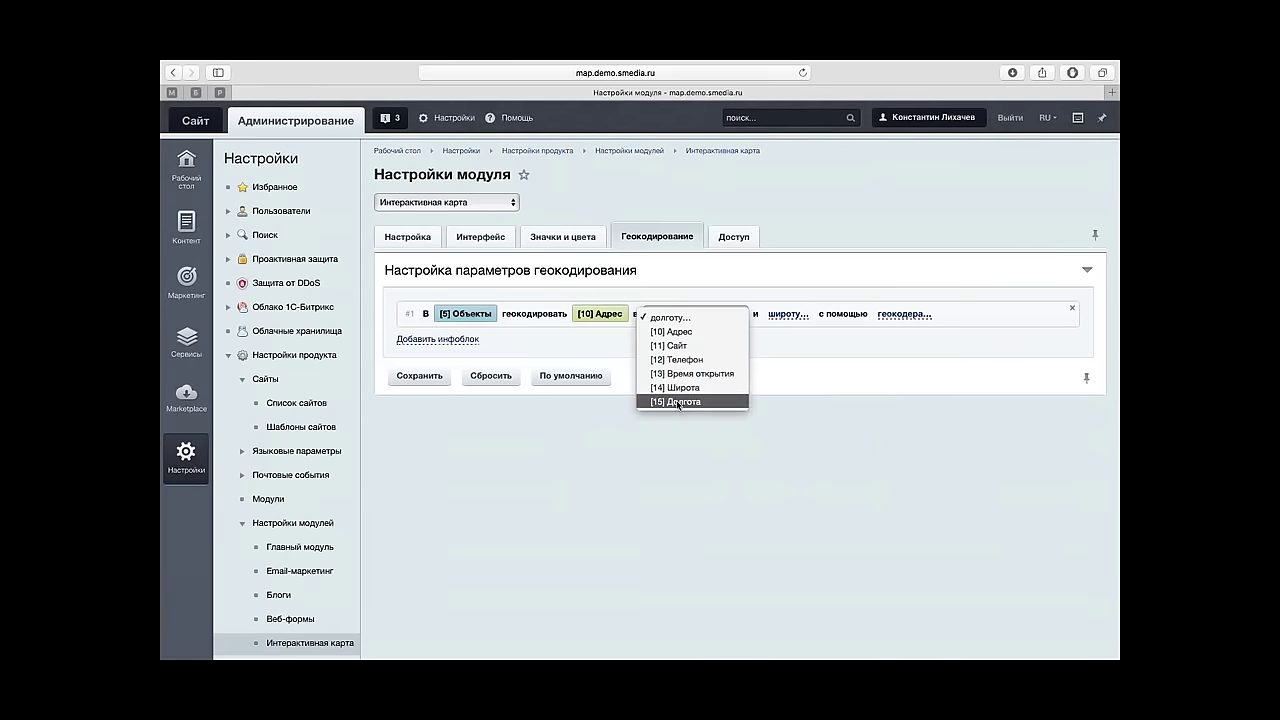
left_click(678, 402)
left_click(755, 318)
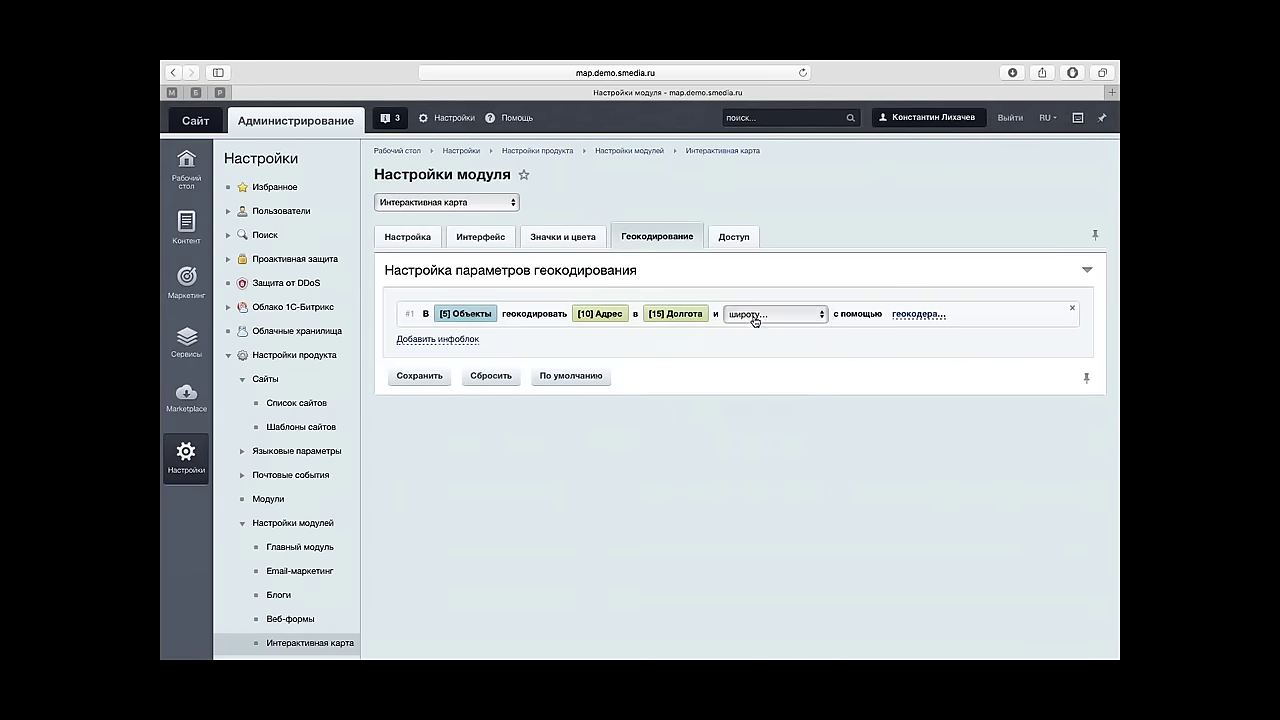
left_click(757, 318)
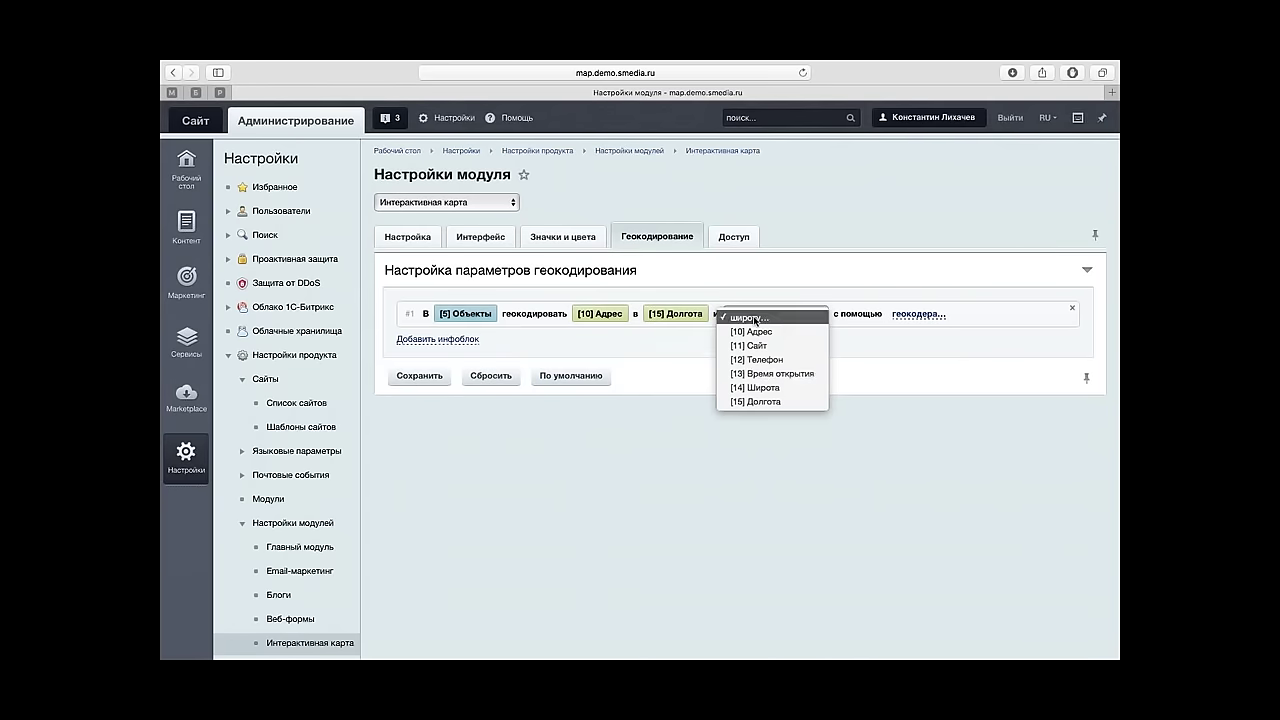
left_click(757, 388)
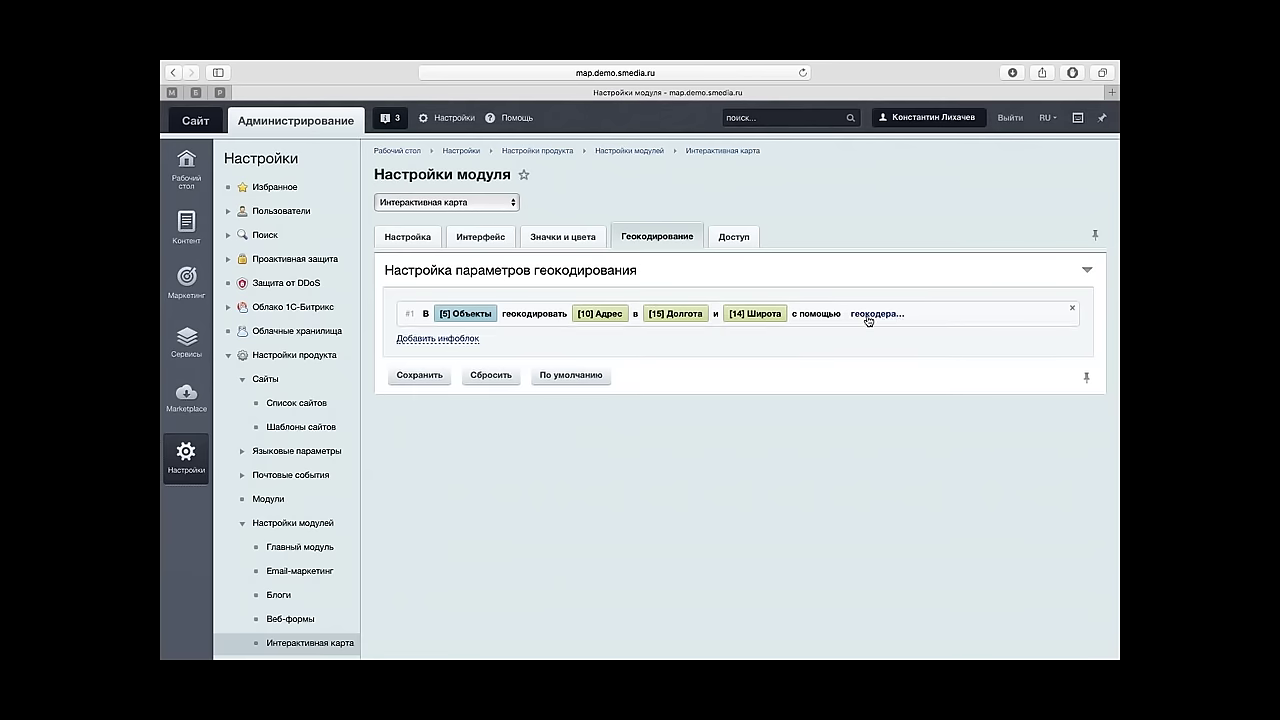
Choose Яндекс as the geocoder for the [5] Объекты rule.
left_click(868, 318)
left_click(868, 318)
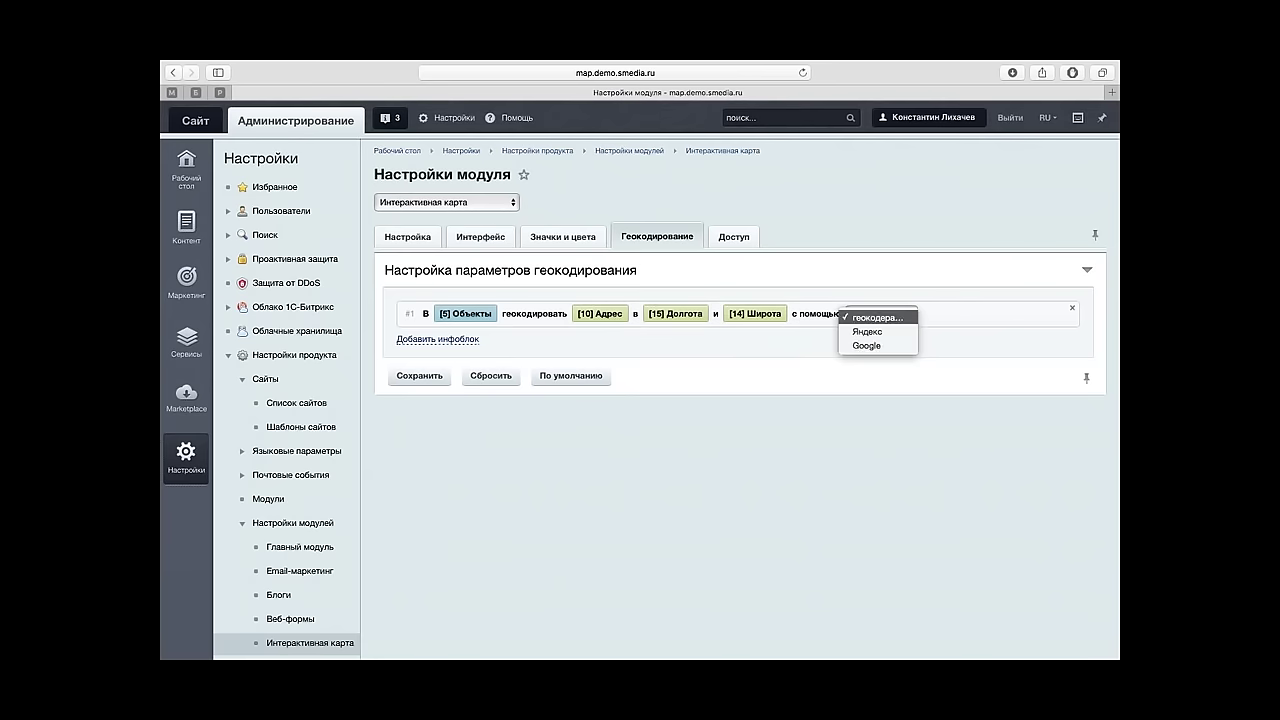
left_click(869, 335)
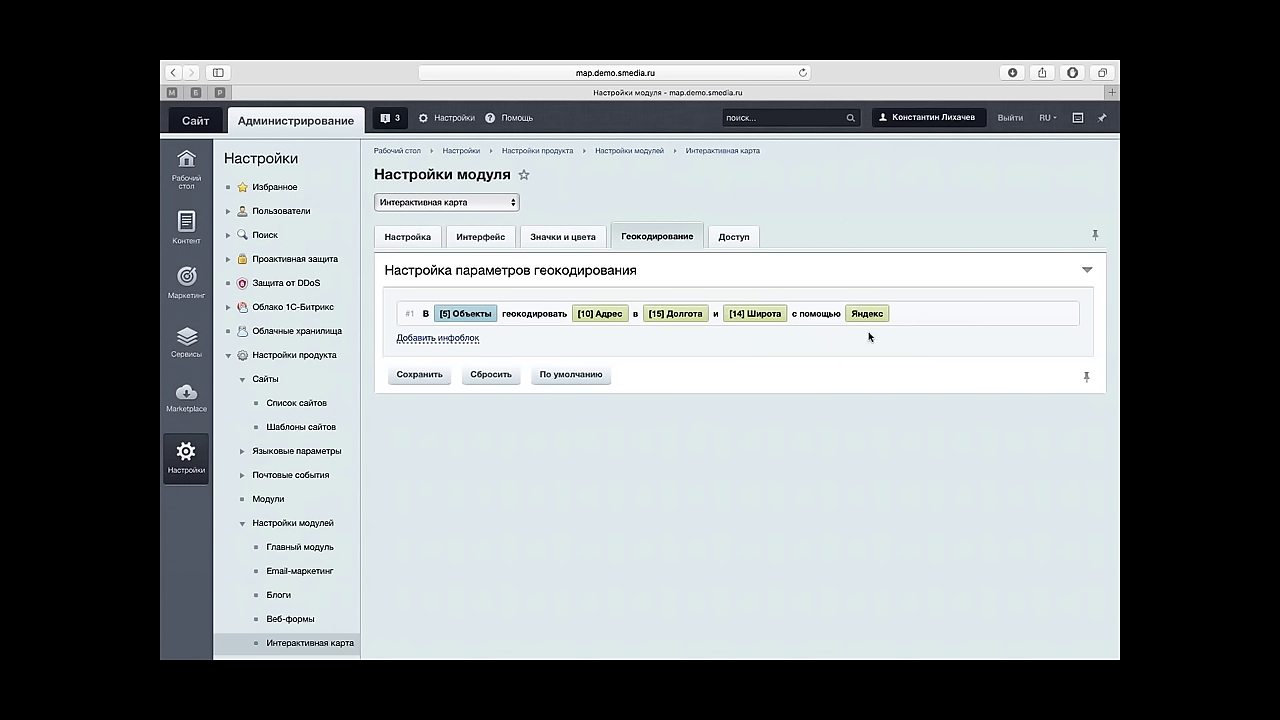